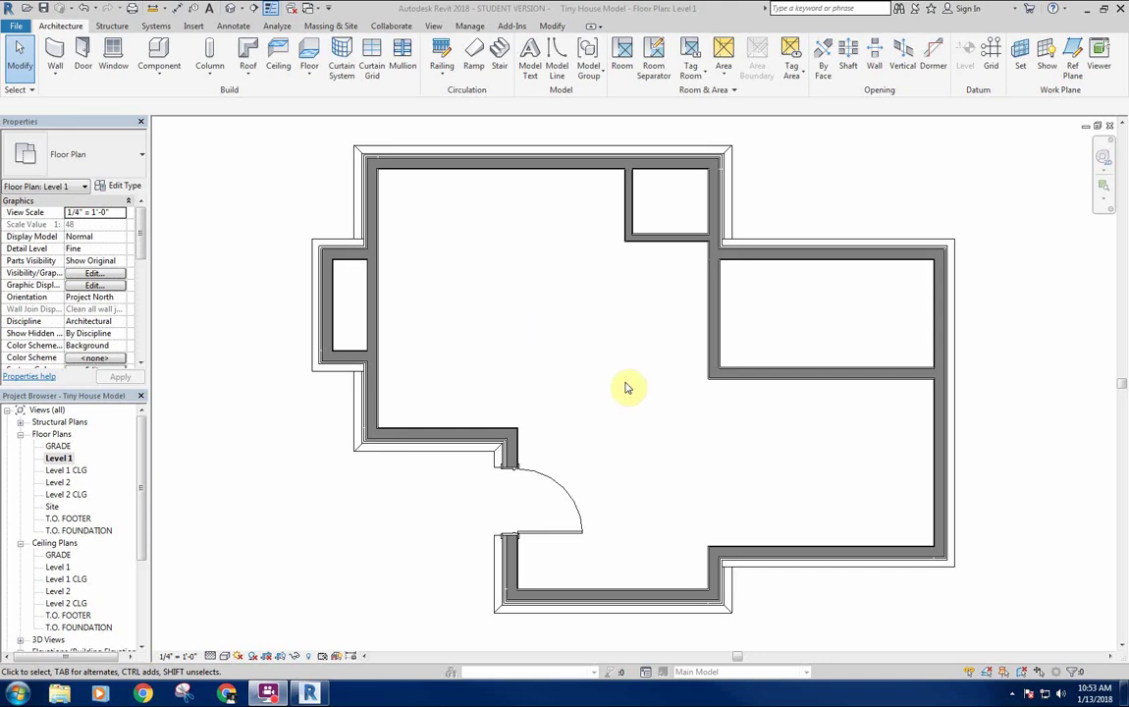
Delete the entry door from the lower exterior wall of the Level 1 floor plan.
left_click(572, 502)
key("Delete")
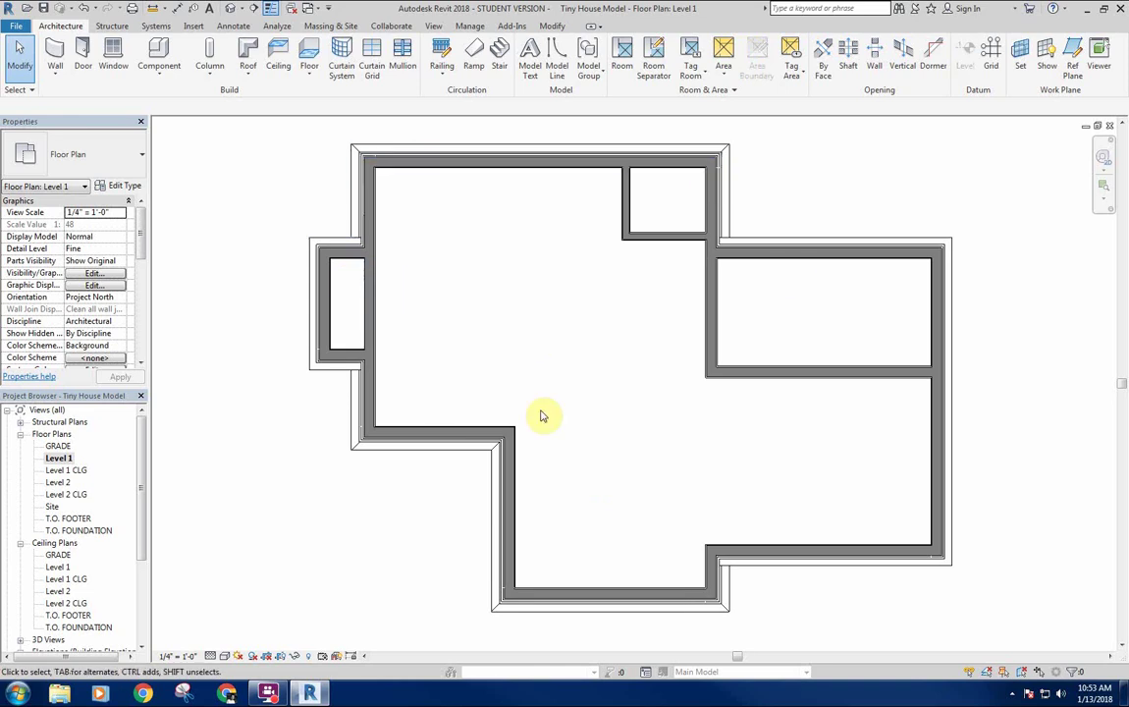
middle_click_drag(568, 380, 554, 376)
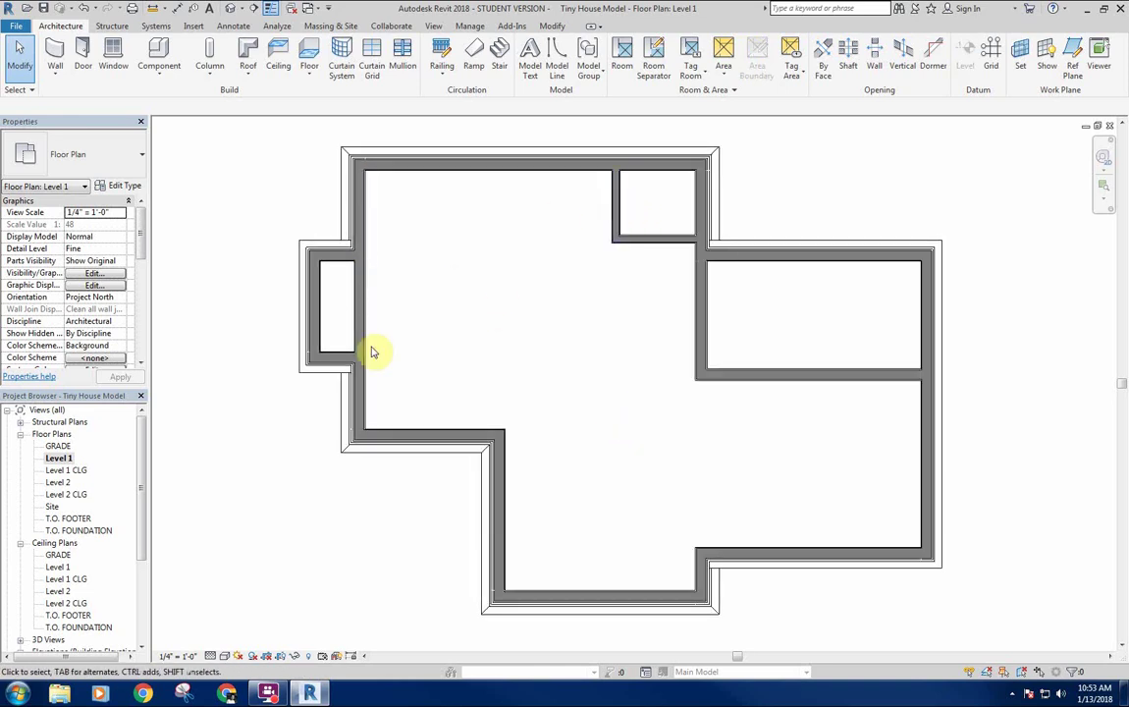
Examine the interior wall dividing the main space from the enclosed room, and the surrounding exterior stucco walls.
scroll(694, 344, "up", 5)
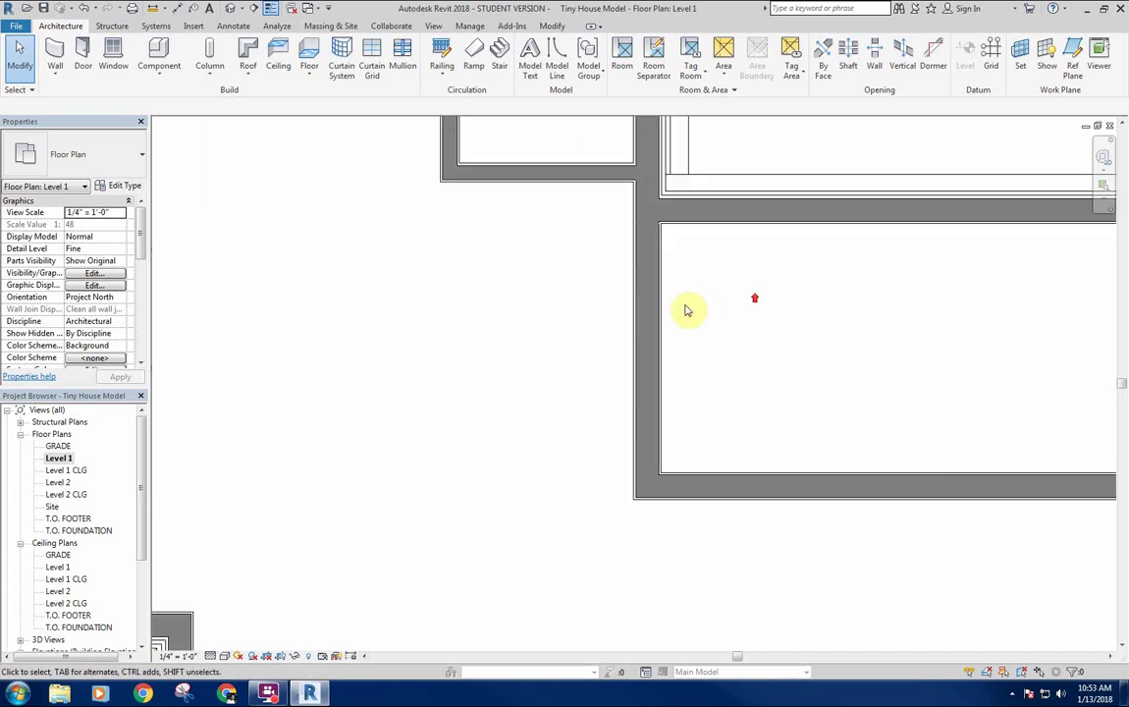
left_click(640, 373)
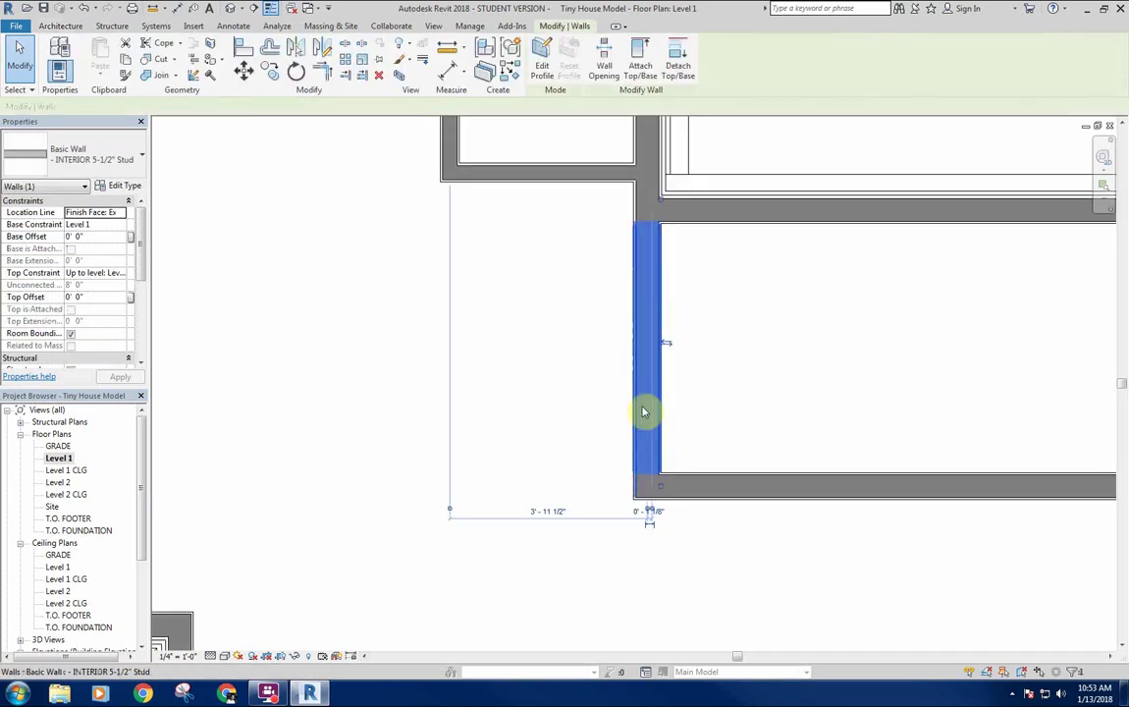
scroll(550, 305, "down", 4)
scroll(544, 424, "up", 4)
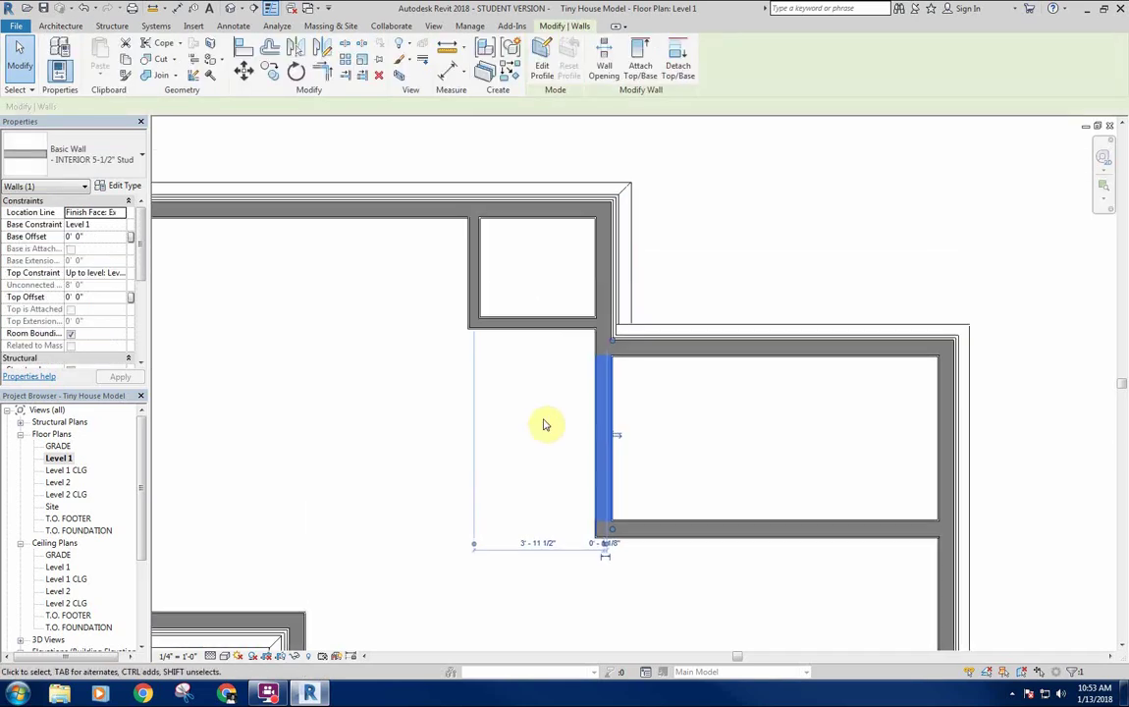
left_click(543, 414)
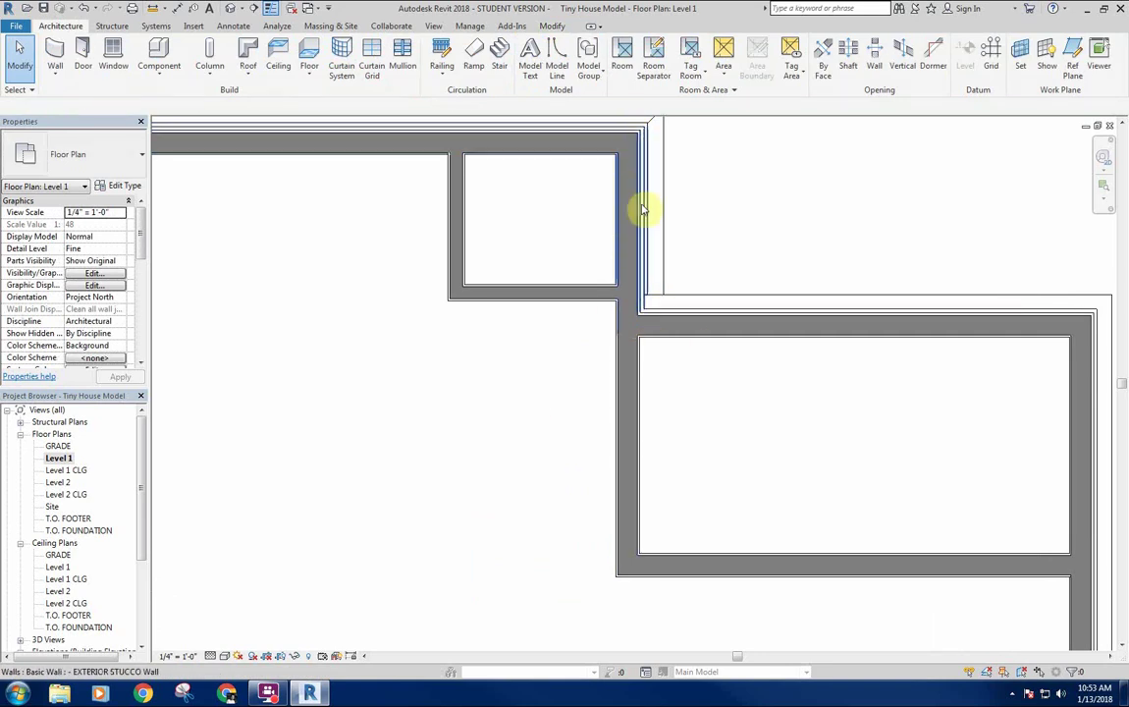
middle_click_drag(516, 263, 519, 360)
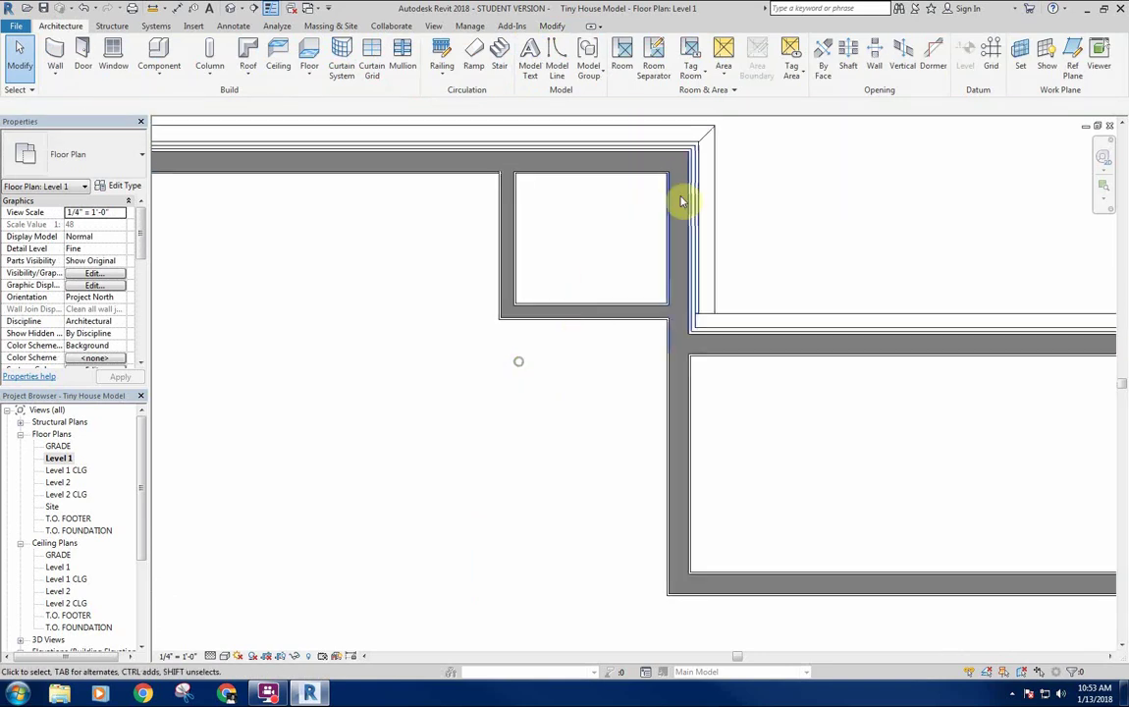
scroll(597, 461, "down", 2)
middle_click_drag(663, 462, 637, 361)
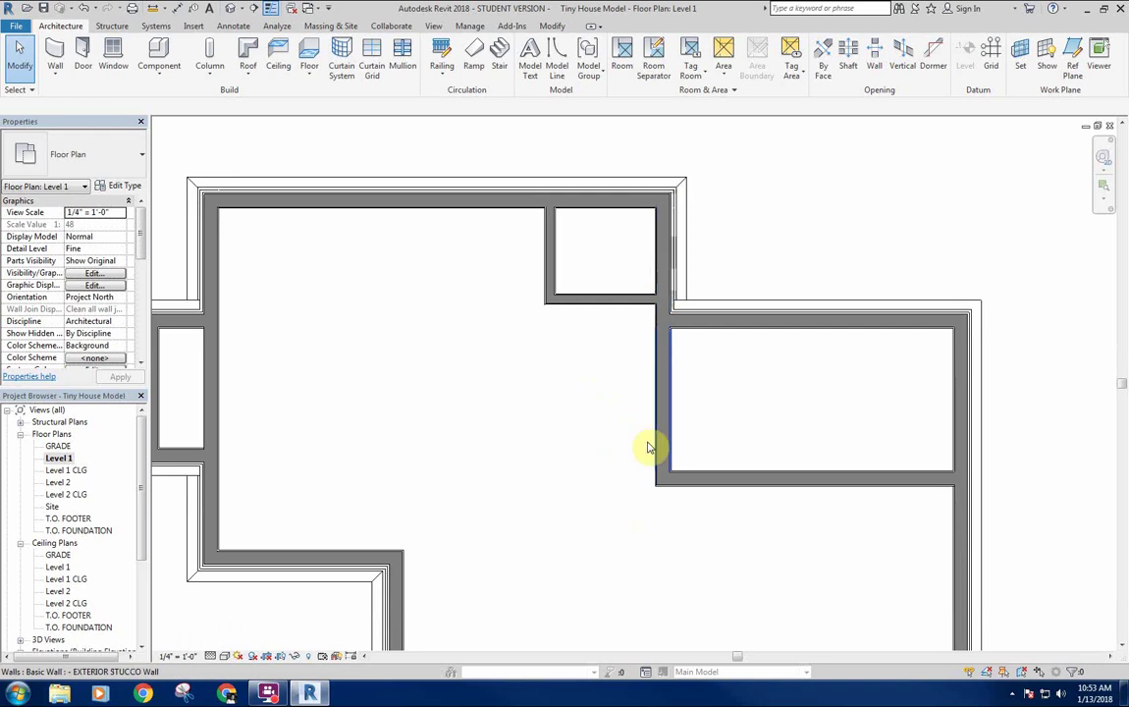
middle_click_drag(650, 444, 698, 395)
middle_click_drag(595, 552, 595, 391)
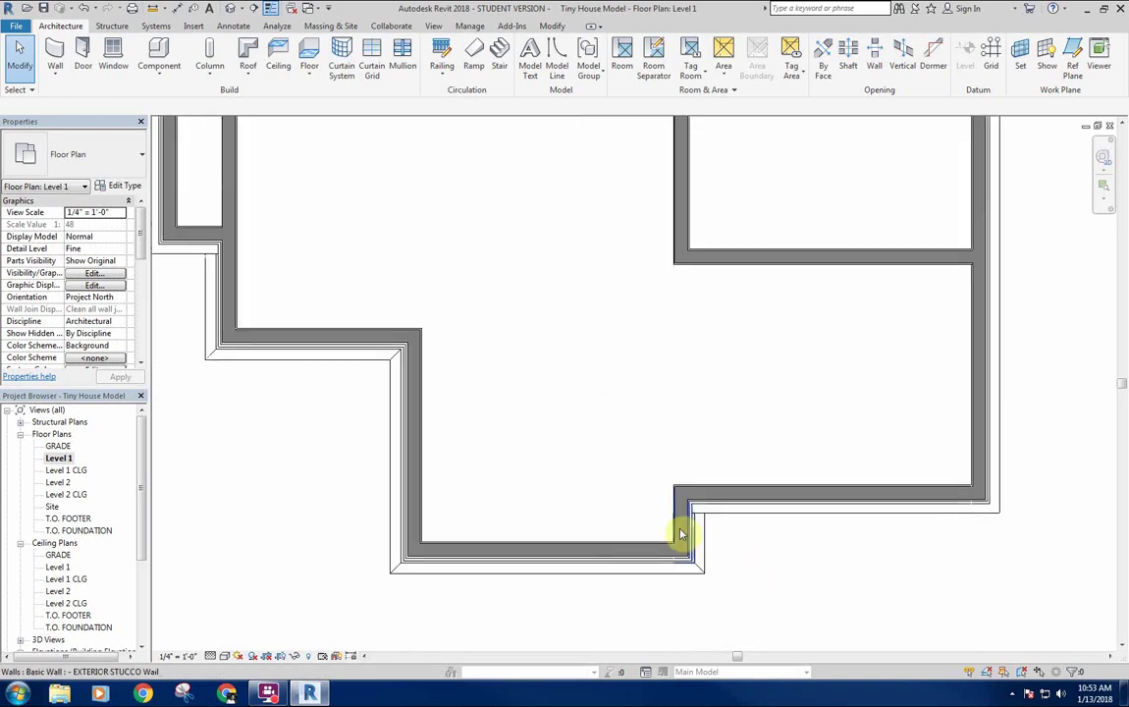
middle_click_drag(625, 156, 643, 387)
middle_click_drag(605, 474, 608, 401)
middle_click_drag(600, 352, 692, 469)
middle_click_drag(571, 403, 552, 434)
scroll(275, 422, "up", 2)
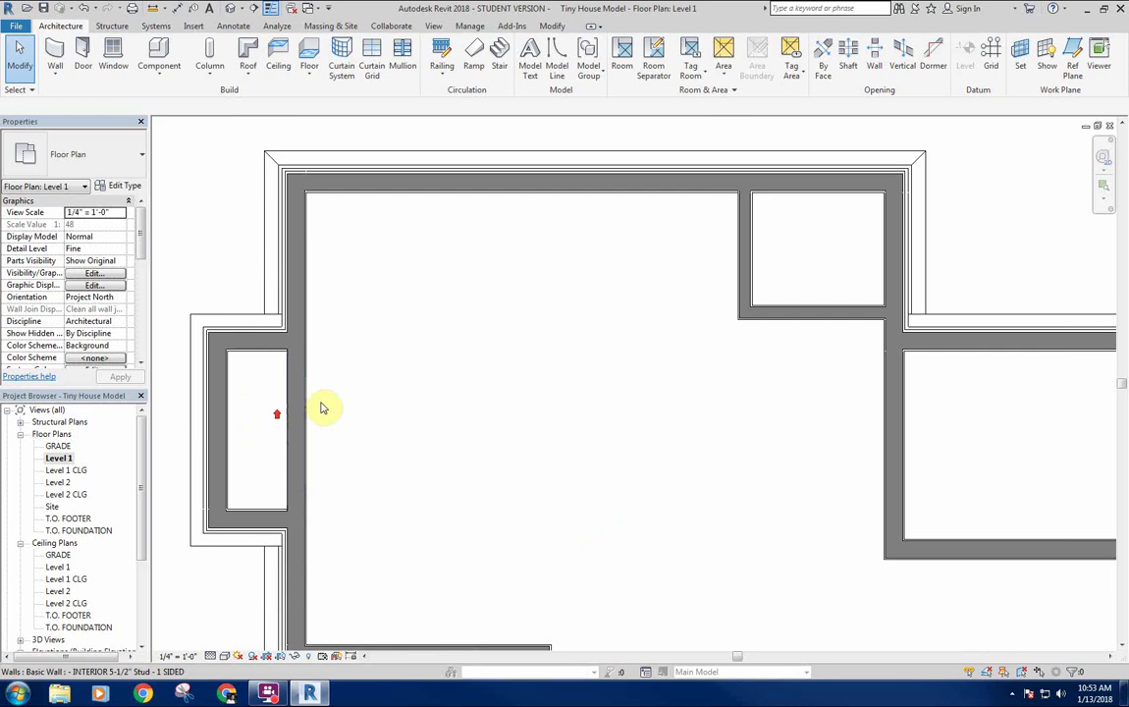
Check the wall type of the interior wall closing off the narrow projection on the plan's west side.
left_click(298, 397)
middle_click_drag(358, 469, 393, 450)
scroll(363, 367, "up", 2)
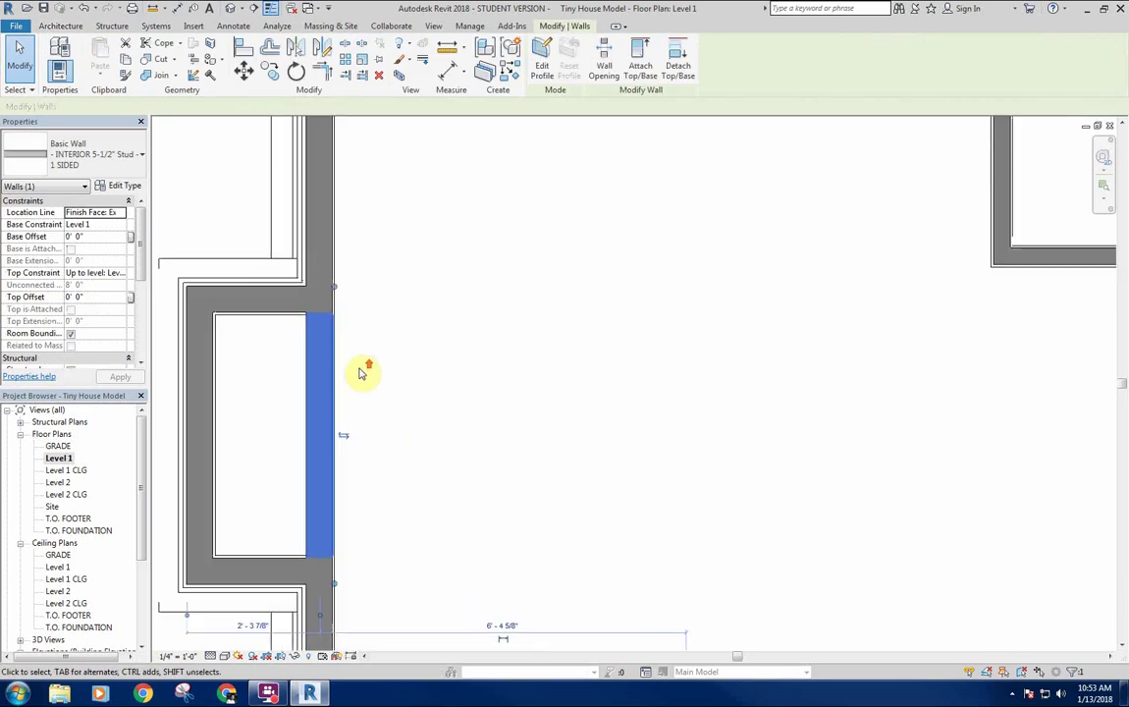
middle_click_drag(360, 373, 389, 355)
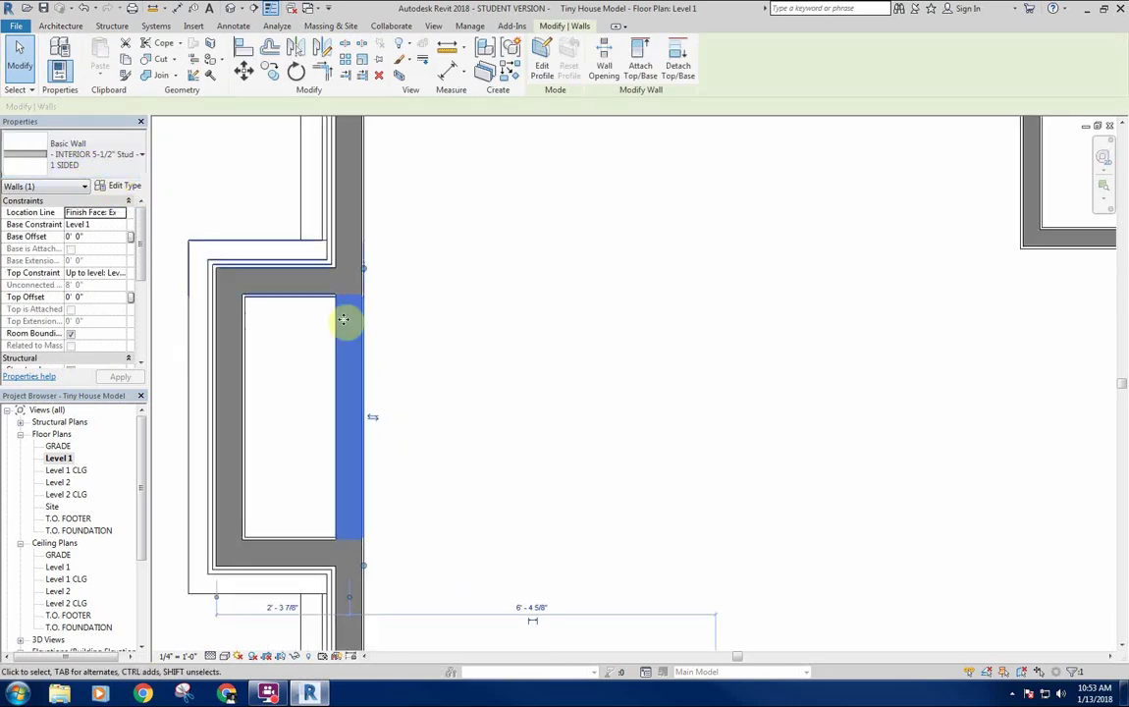
left_click(132, 158)
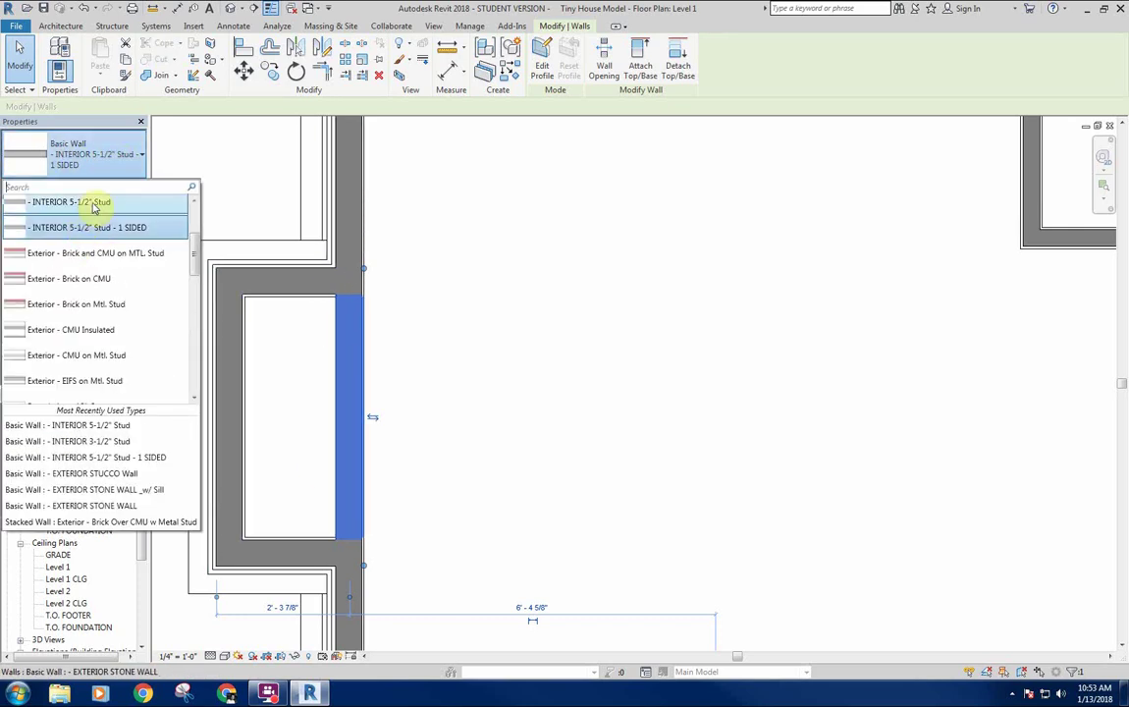
left_click(130, 146)
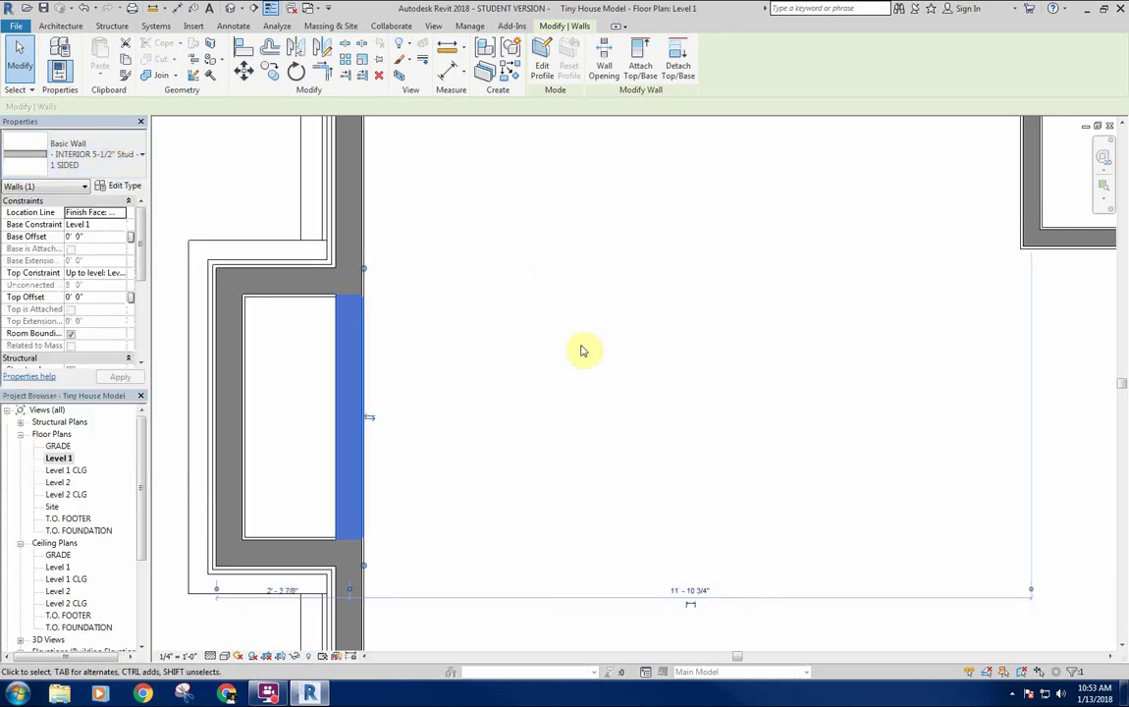
left_click(579, 297)
Check the wall type of the two interior walls enclosing the small closet in the plan's northeast corner.
scroll(580, 294, "down", 1)
middle_click_drag(1040, 281, 656, 302)
scroll(660, 231, "up", 2)
middle_click_drag(393, 272, 513, 330)
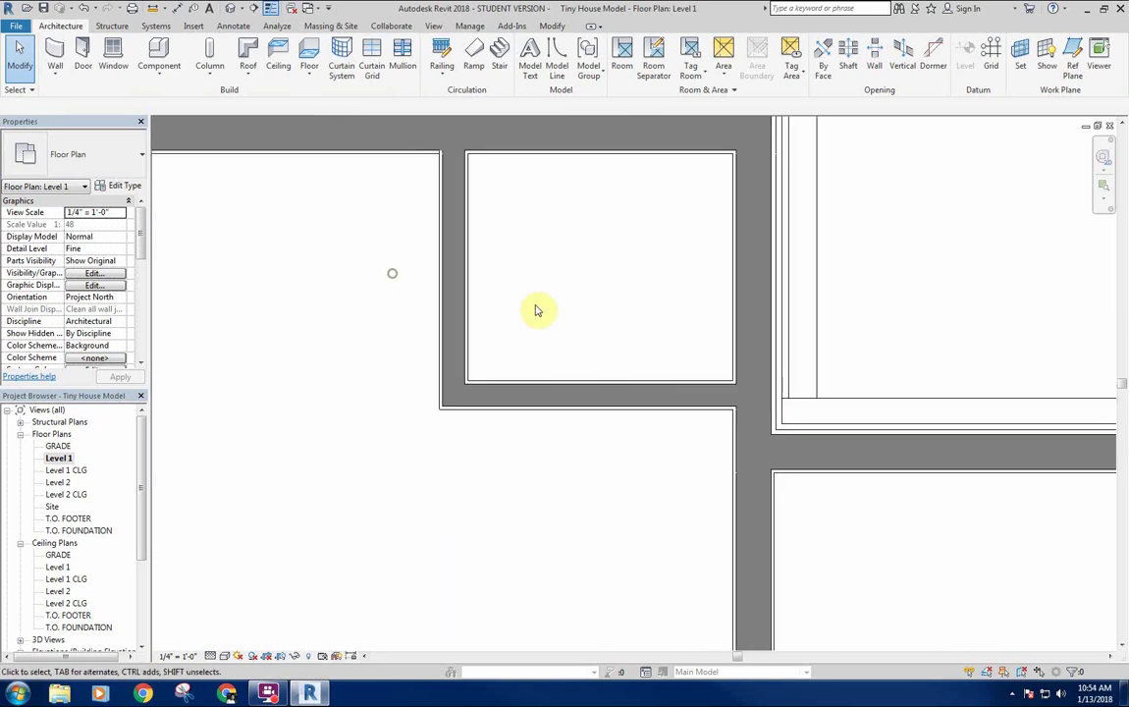
left_click_drag(536, 301, 372, 442)
left_click(320, 373)
left_click_drag(555, 325, 403, 440)
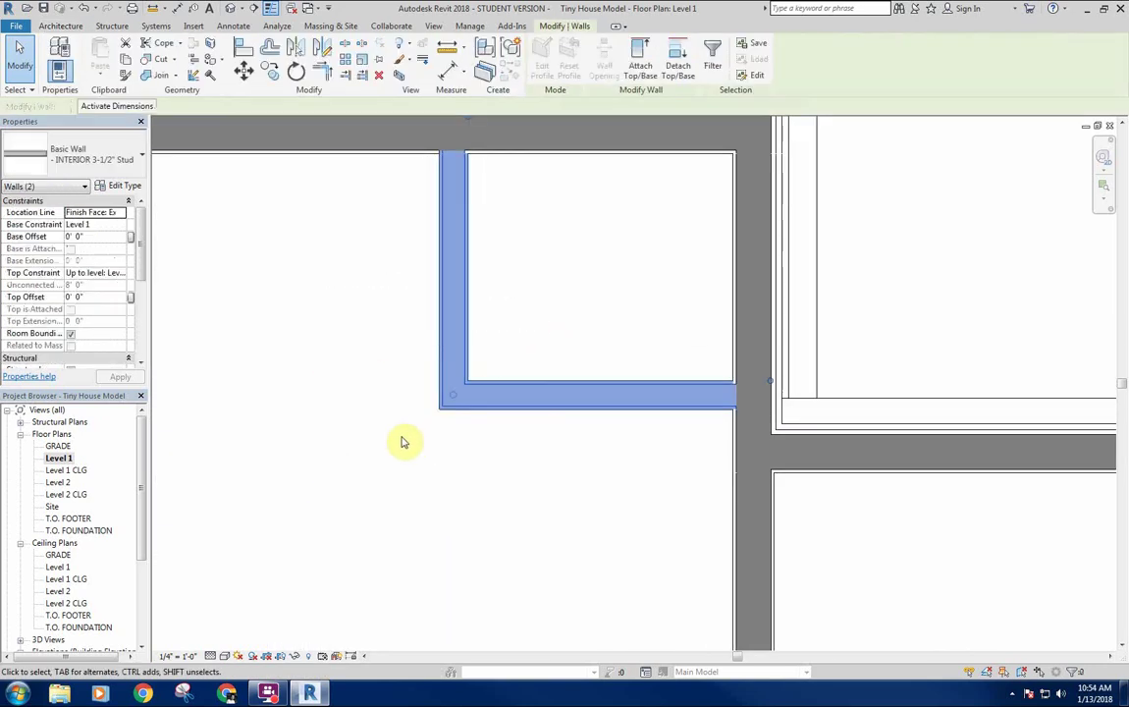
left_click(316, 418)
scroll(212, 349, "down", 3)
middle_click_drag(216, 362, 302, 343)
scroll(299, 370, "down", 1)
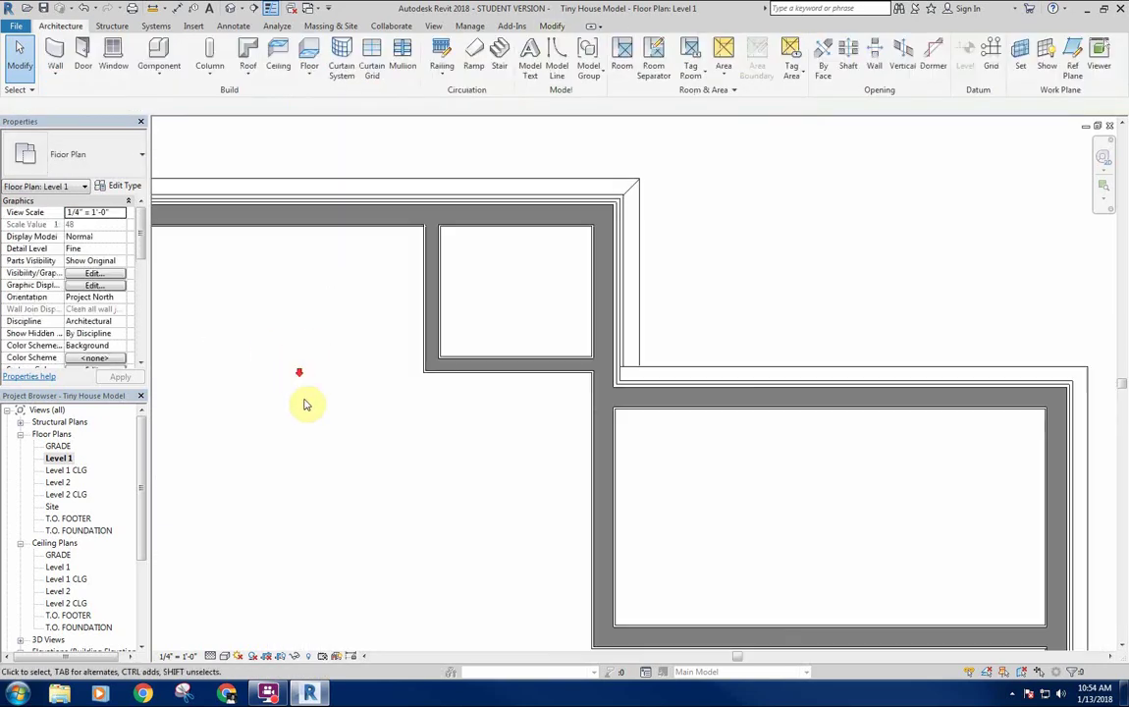
middle_click_drag(304, 398, 605, 317)
scroll(529, 391, "down", 3)
middle_click_drag(529, 391, 450, 308)
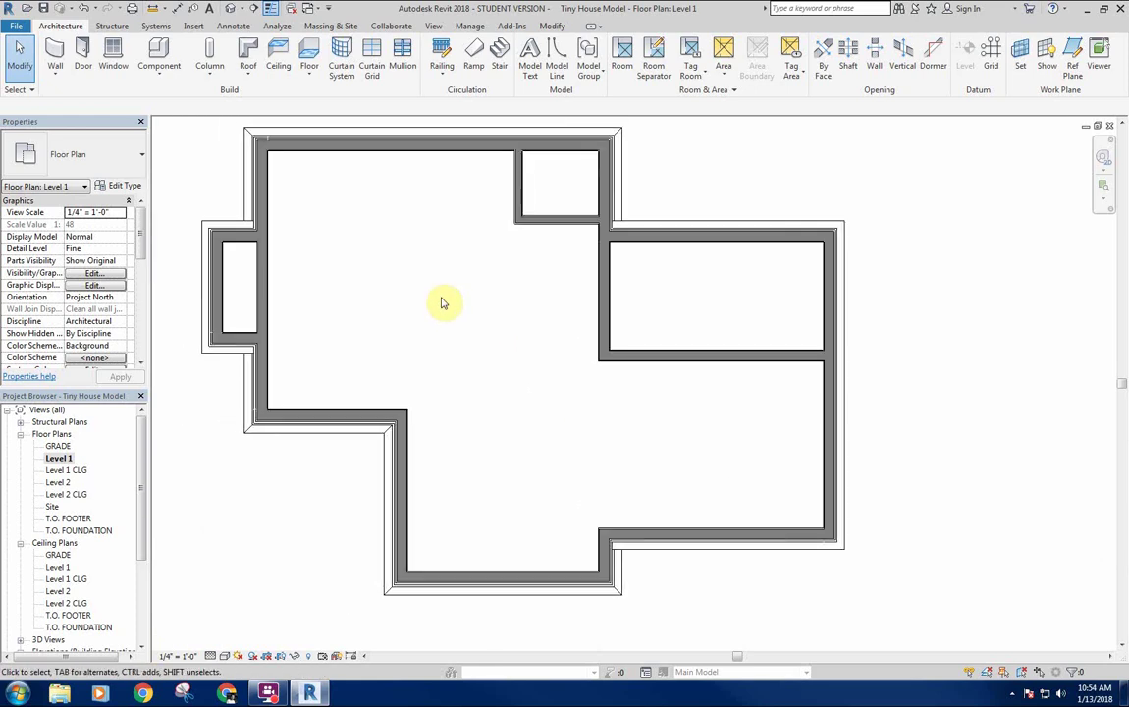
middle_click_drag(502, 309, 499, 312)
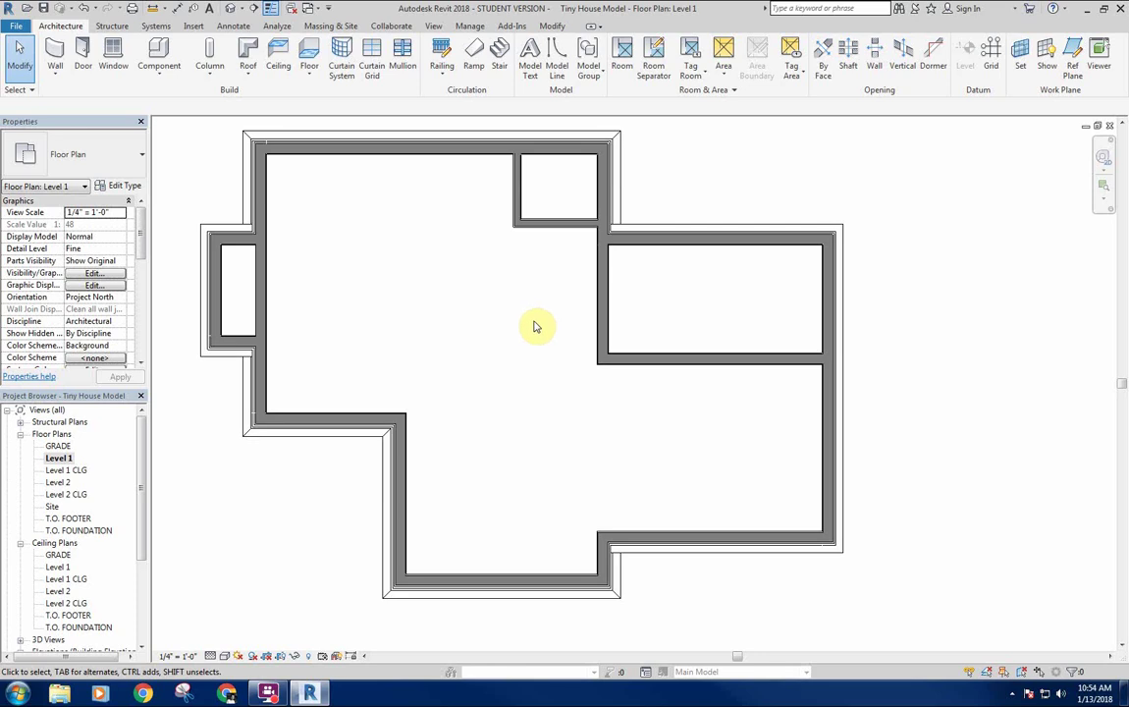
middle_click_drag(521, 380, 509, 374)
mouse_move(455, 283)
middle_mouse_down()
mouse_move(463, 292)
mouse_move(441, 295)
middle_mouse_up()
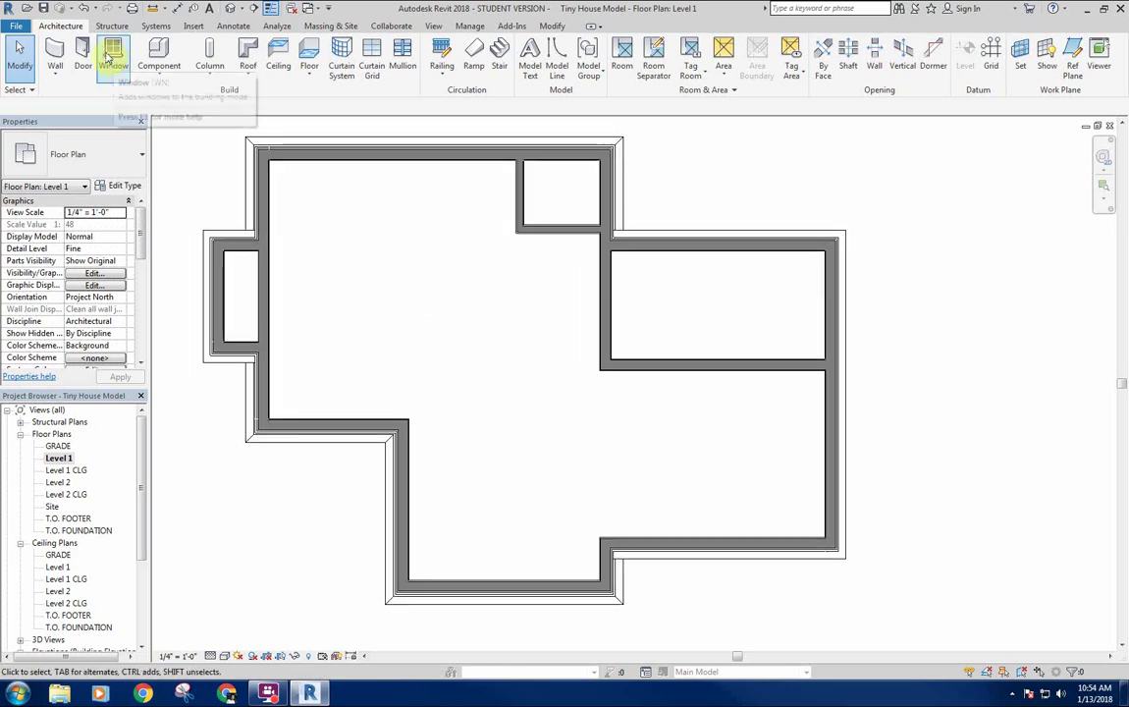
Start placing a door with the Single-Flush 30" x 80" type.
left_click(85, 54)
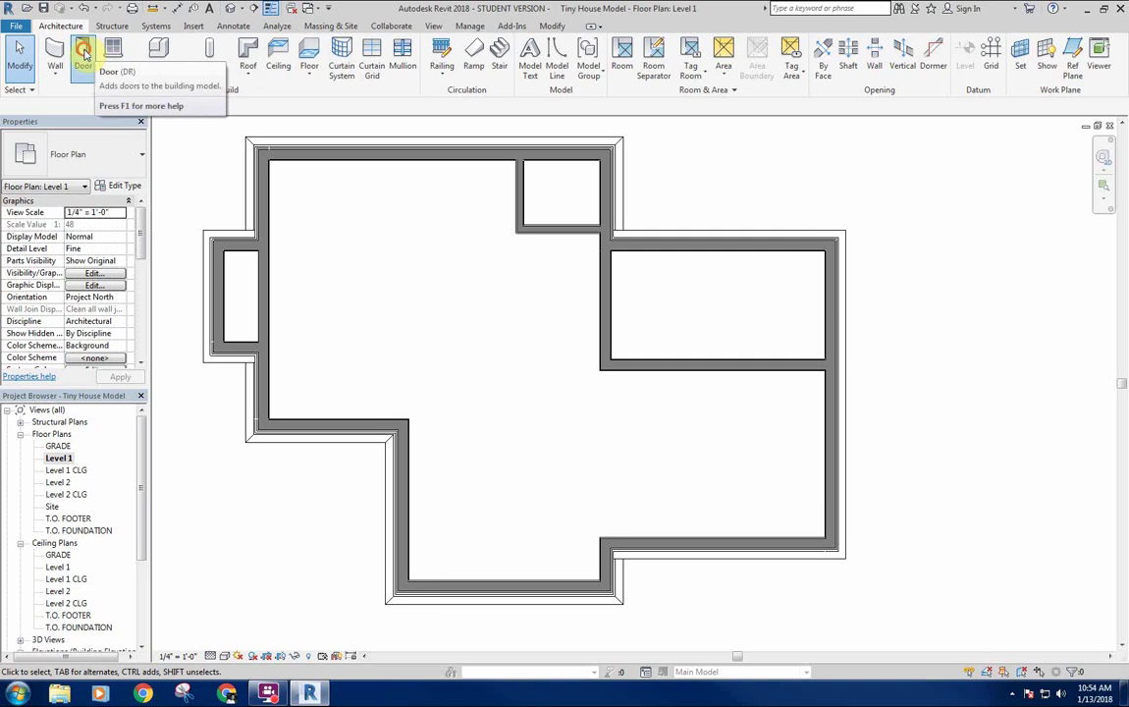
left_click(91, 152)
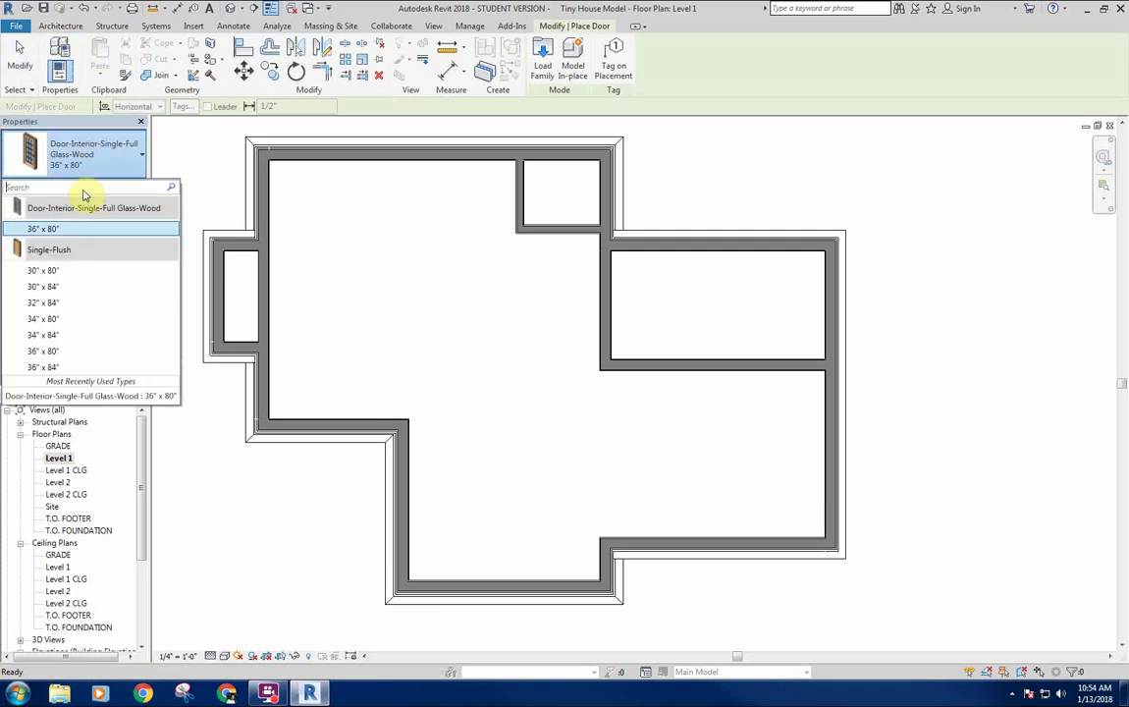
left_click(64, 270)
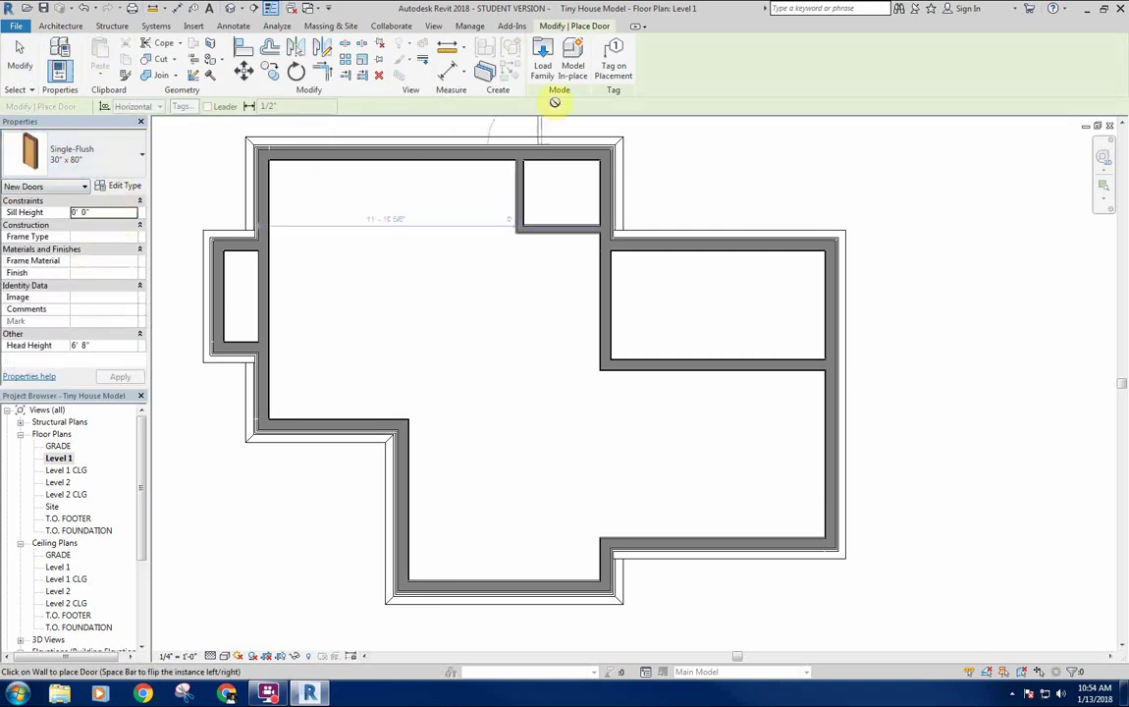
Load the Door-Interior-Single-Full Glass-Wood family from the Residential doors folder of the US Imperial library.
left_click(541, 68)
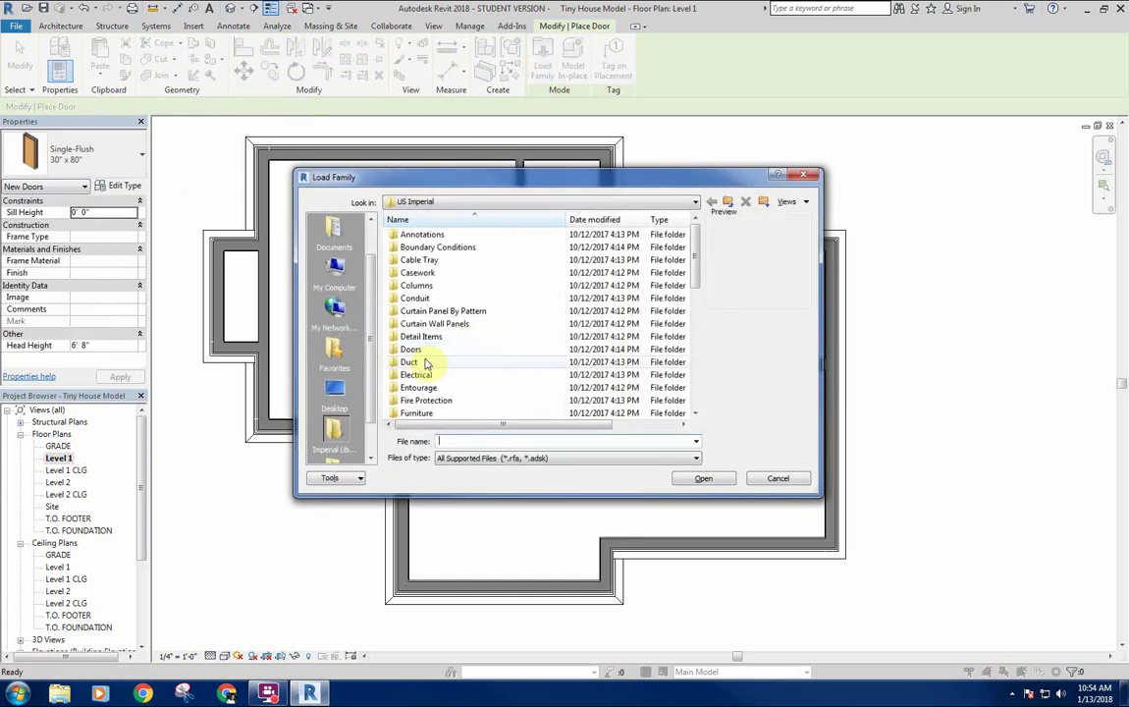
double_click(420, 352)
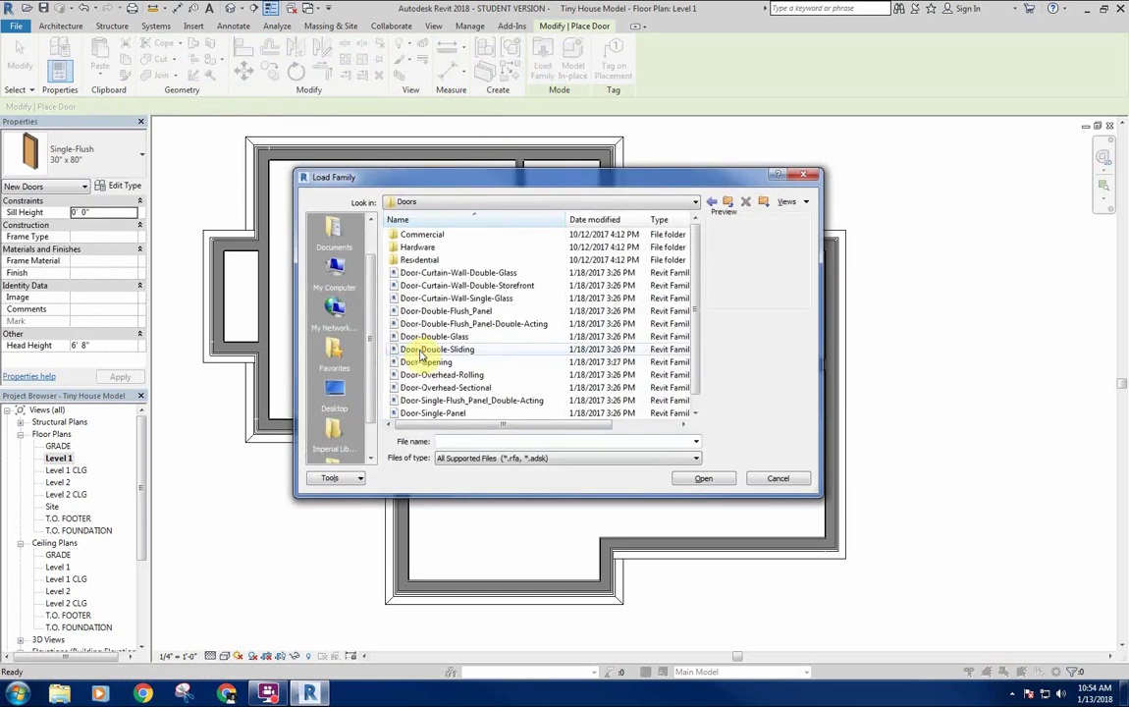
scroll(447, 397, "down", 1)
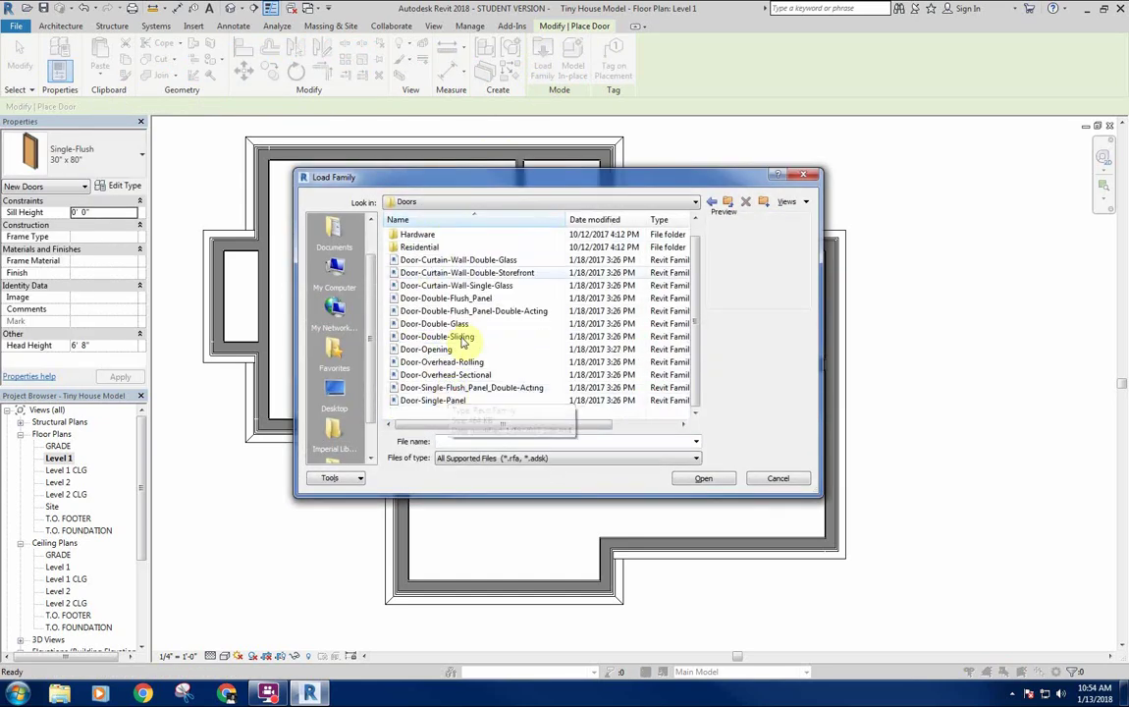
double_click(424, 249)
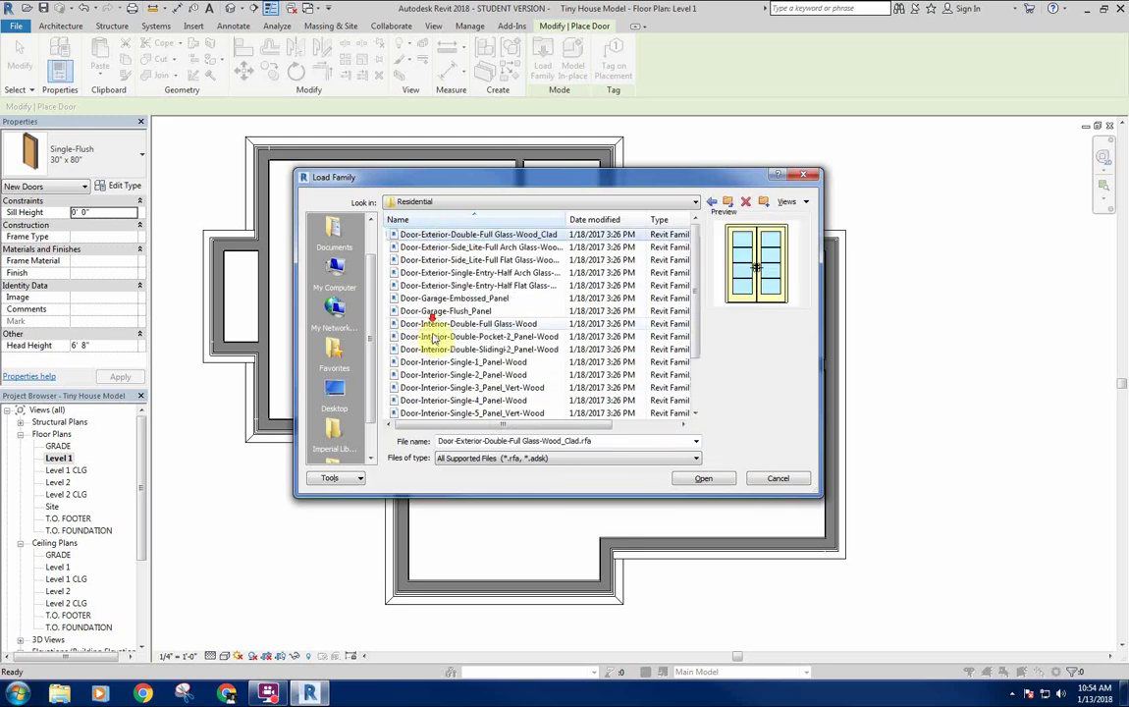
scroll(437, 329, "down", 2)
left_click(478, 400)
left_click(465, 388)
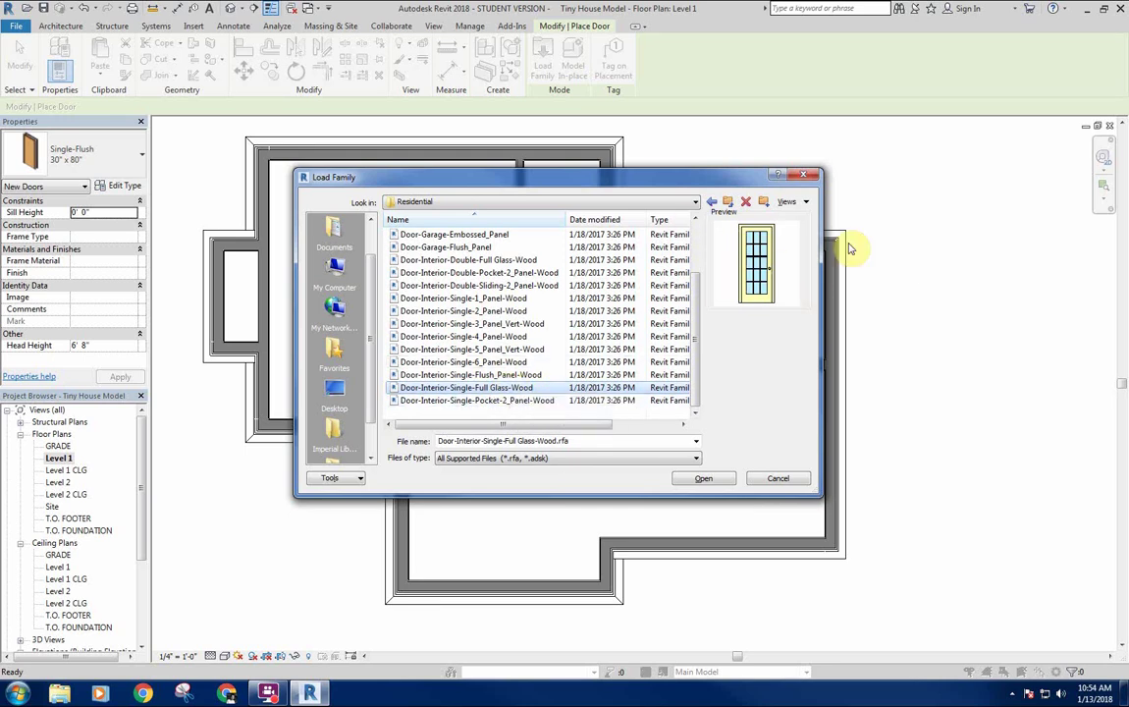
double_click(504, 390)
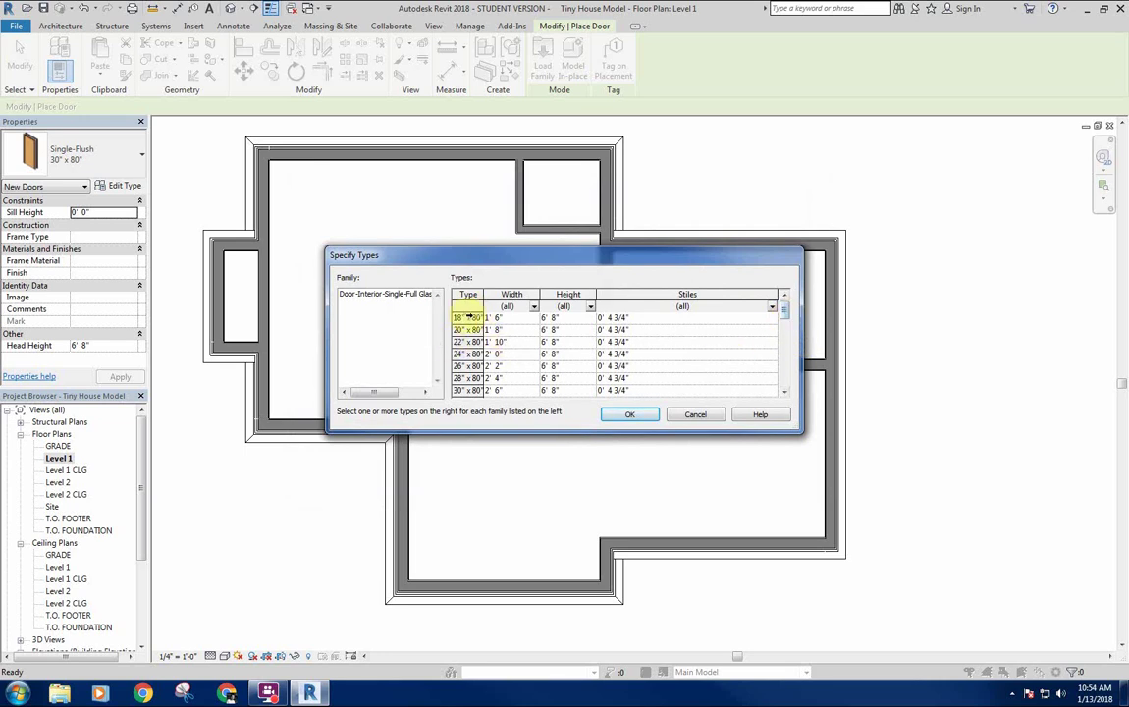
Specify the 36" x 80" type for the full-glass wood door family and load it.
mouse_move(787, 314)
left_mouse_down()
mouse_move(788, 392)
mouse_move(782, 295)
mouse_move(788, 384)
mouse_move(788, 312)
left_mouse_up()
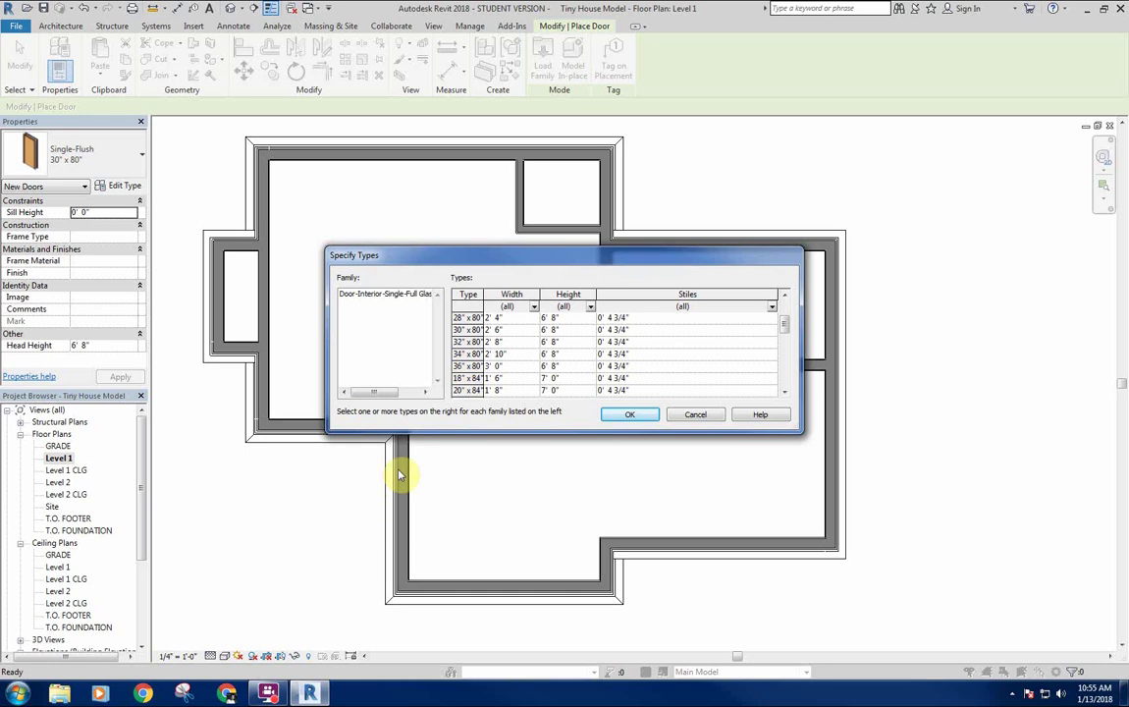
left_click(469, 367)
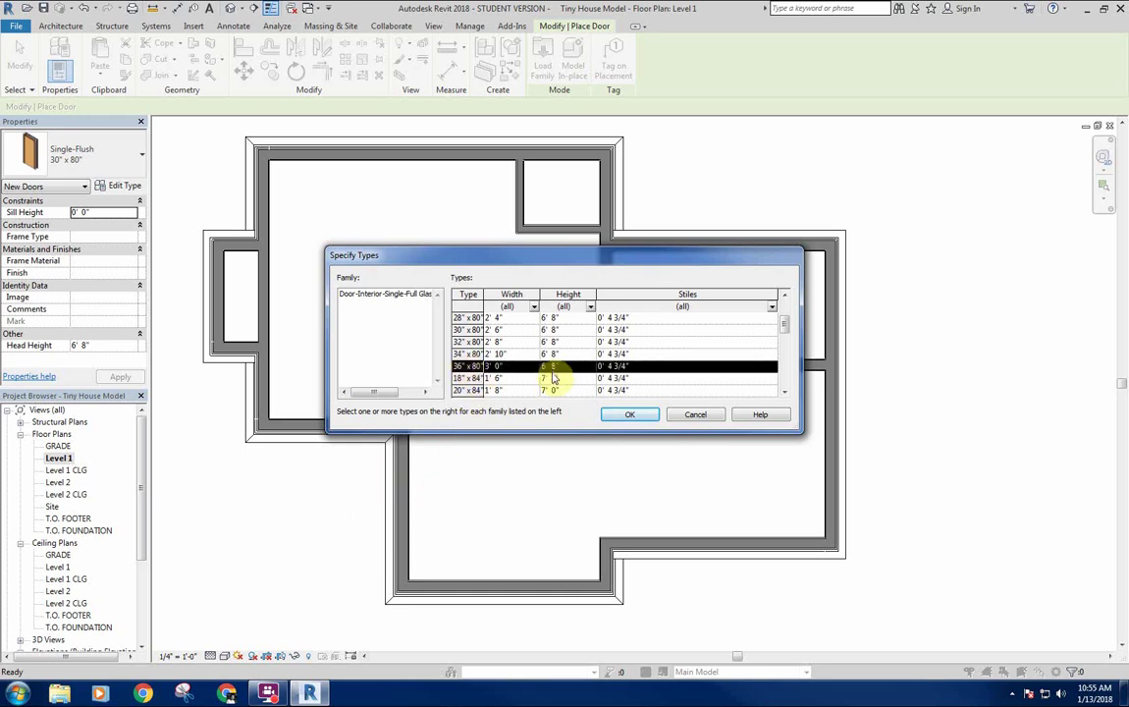
left_click(638, 415)
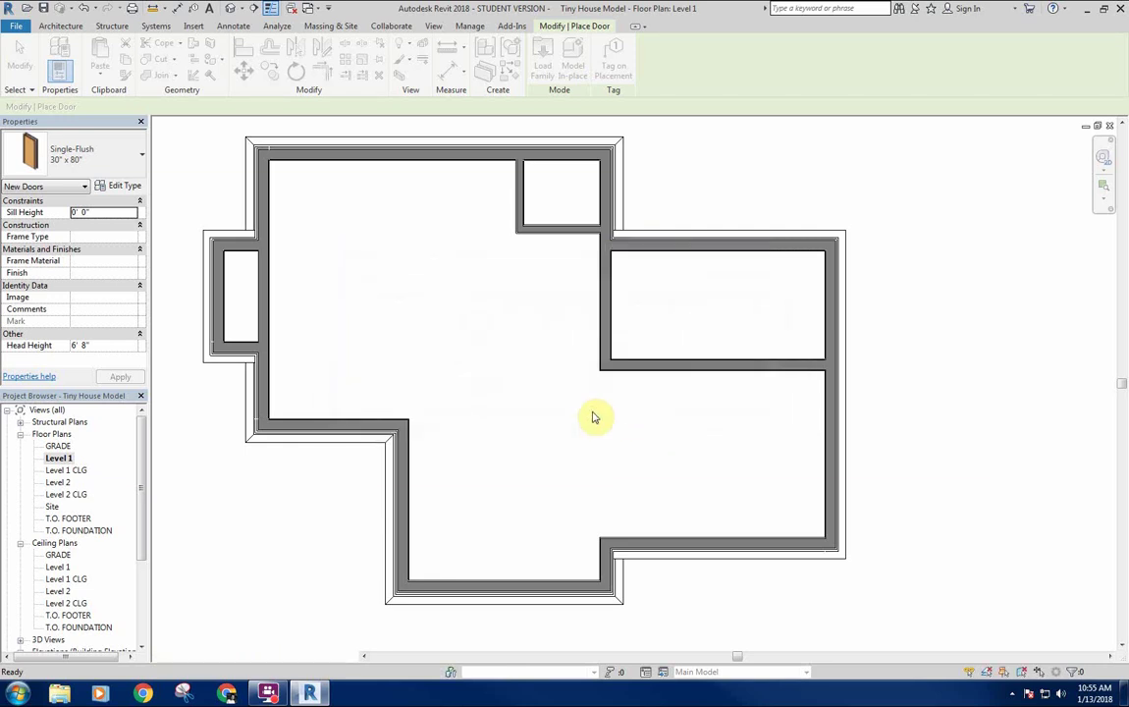
Set the type of the new door to Door-Interior-Single-Full Glass-Wood 36" x 80".
left_click(110, 157)
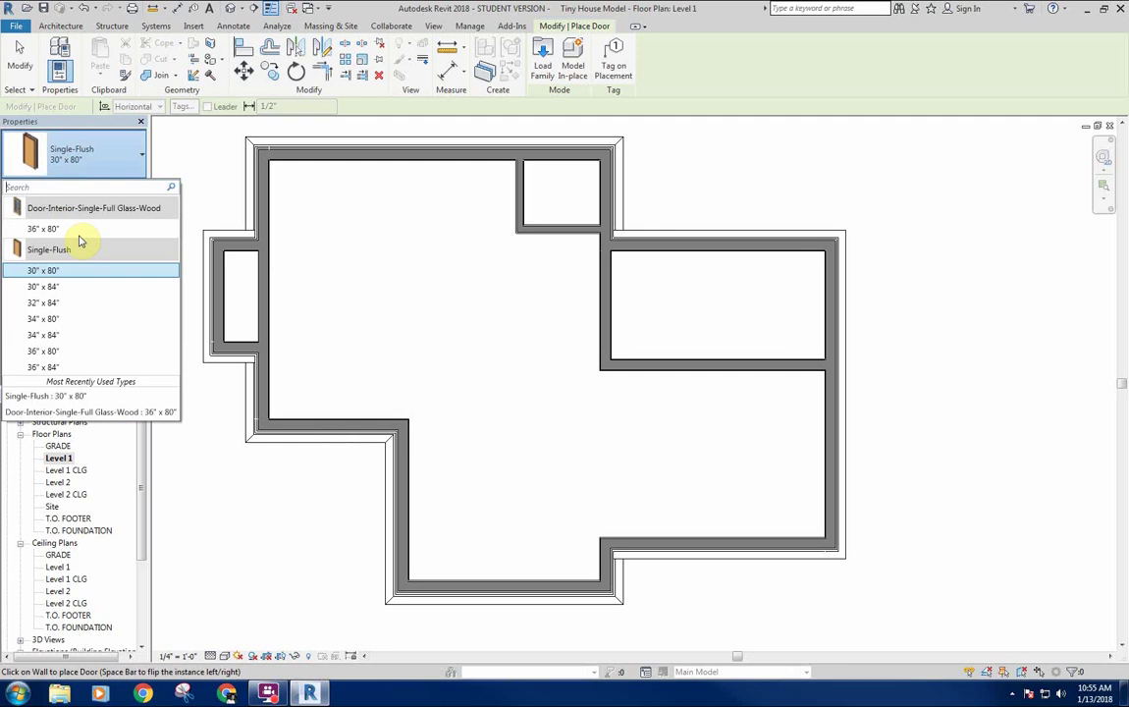
left_click(86, 145)
left_click(86, 143)
left_click(44, 229)
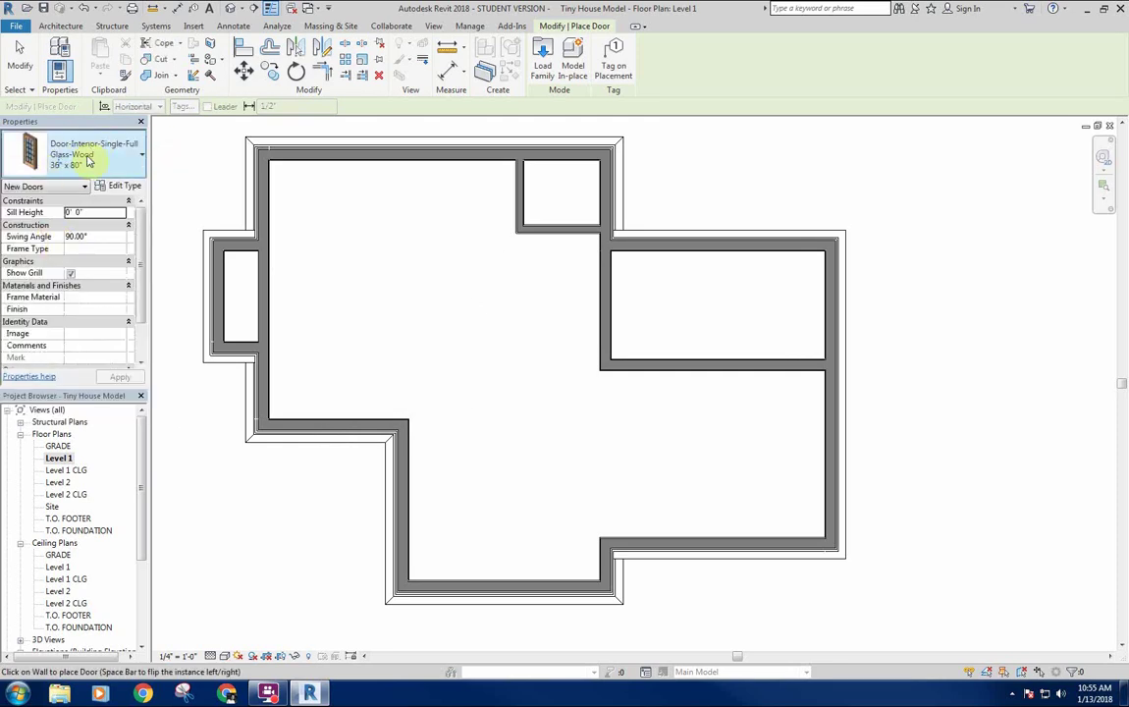
left_click(73, 214)
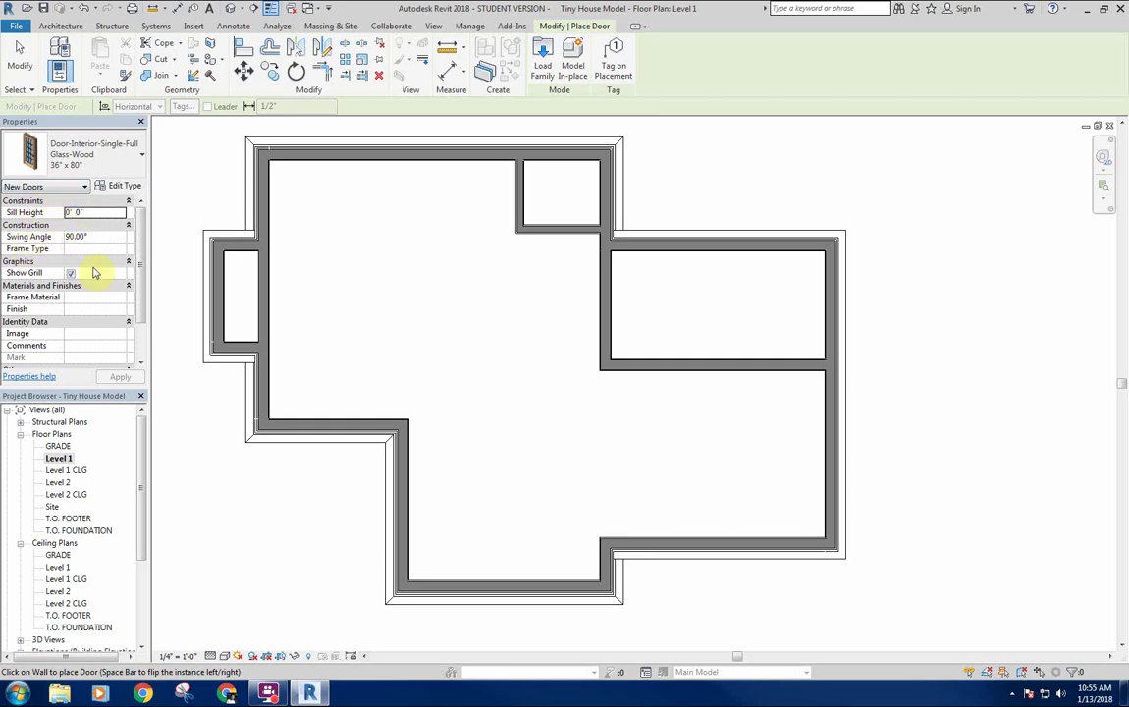
Place the 36" x 80" full-glass door in the short west wall beside the entry recess, centred about 3'-0" below its upper corner.
left_click_drag(142, 253, 139, 294)
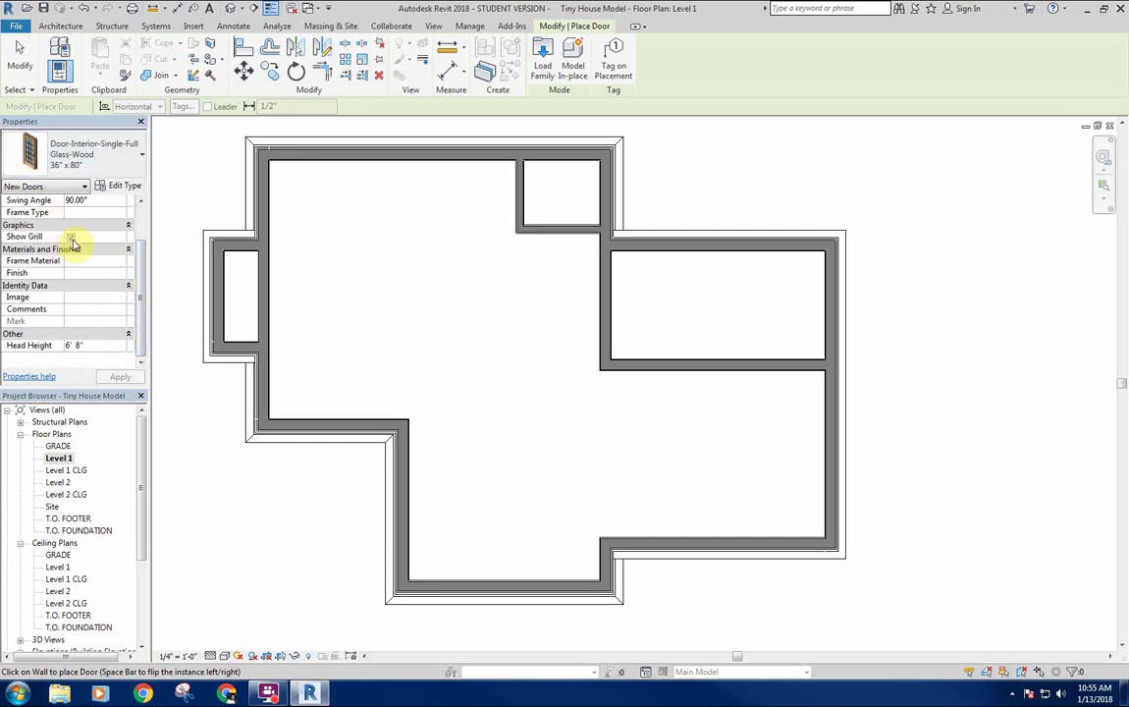
left_click(70, 238)
left_click_drag(142, 295, 139, 228)
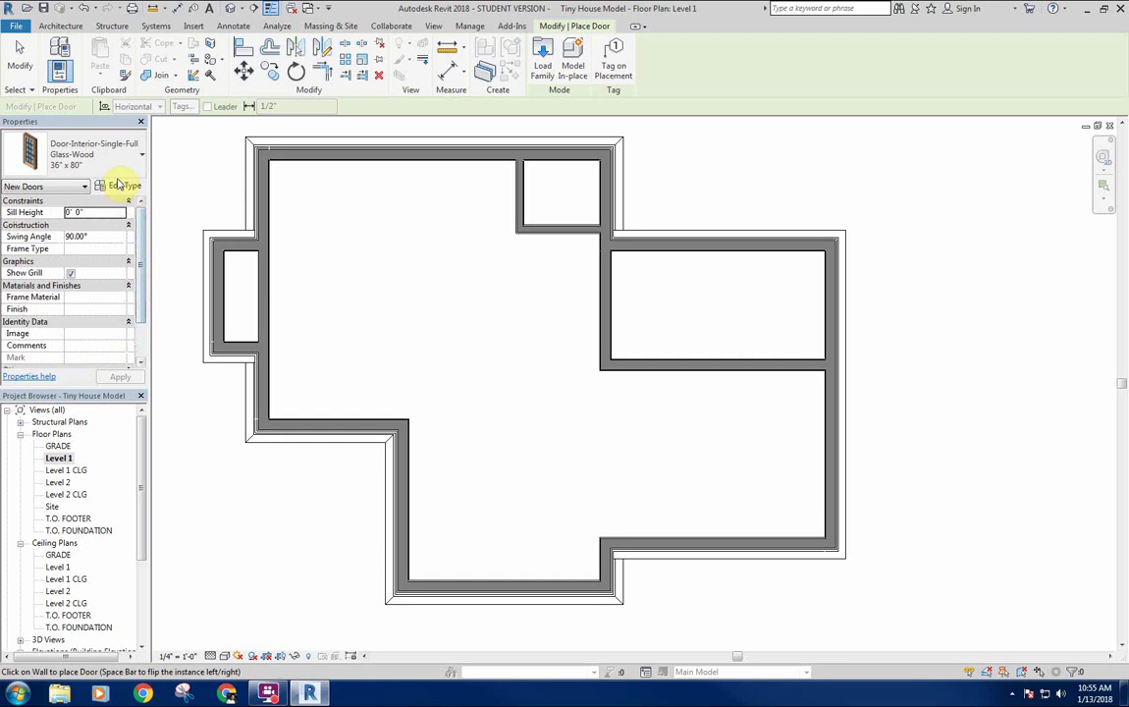
middle_click_drag(473, 449, 476, 426)
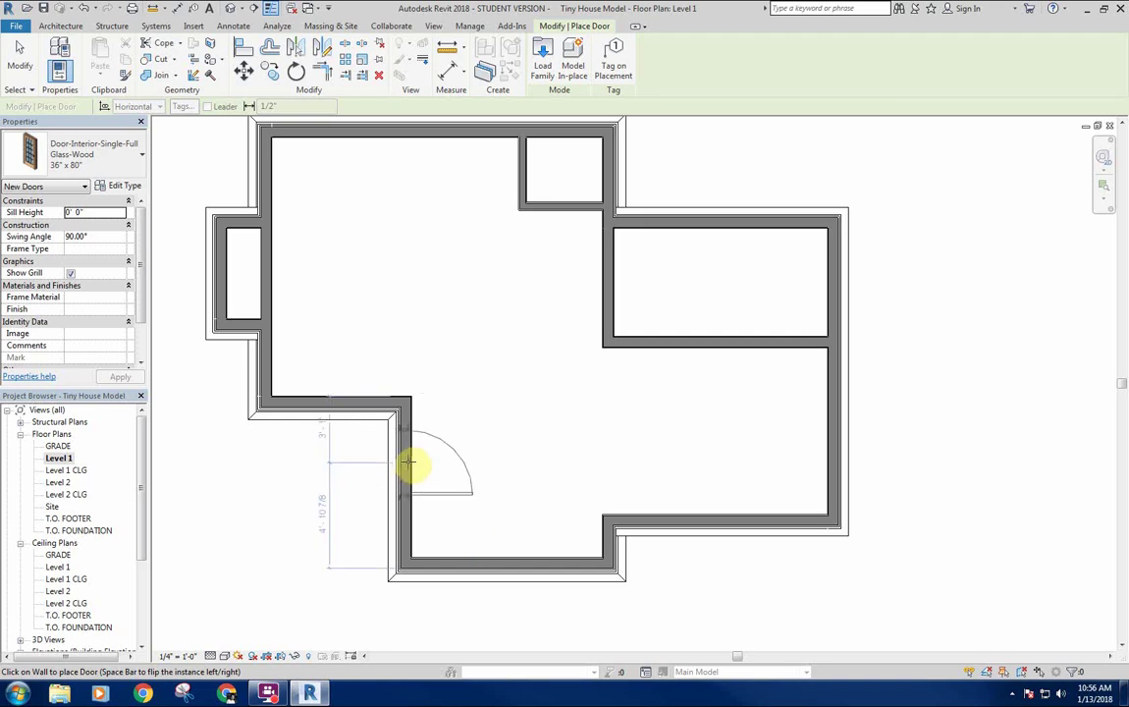
left_click(405, 460)
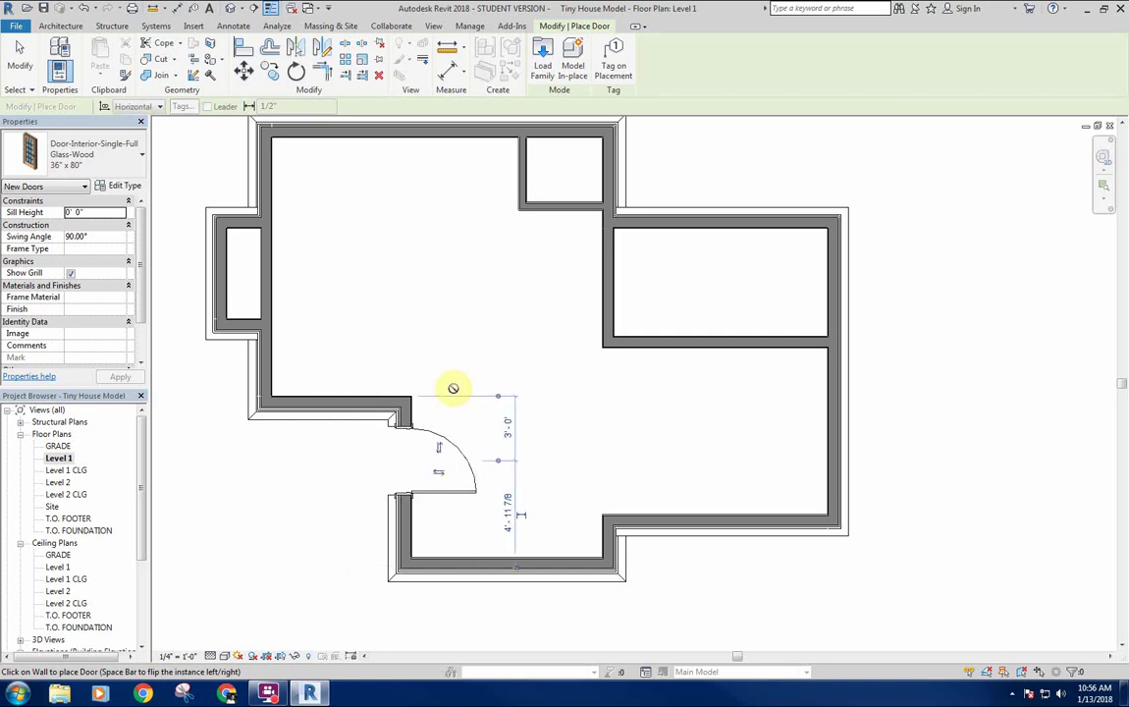
right_click(436, 387)
left_click(448, 395)
right_click(437, 388)
left_click(454, 396)
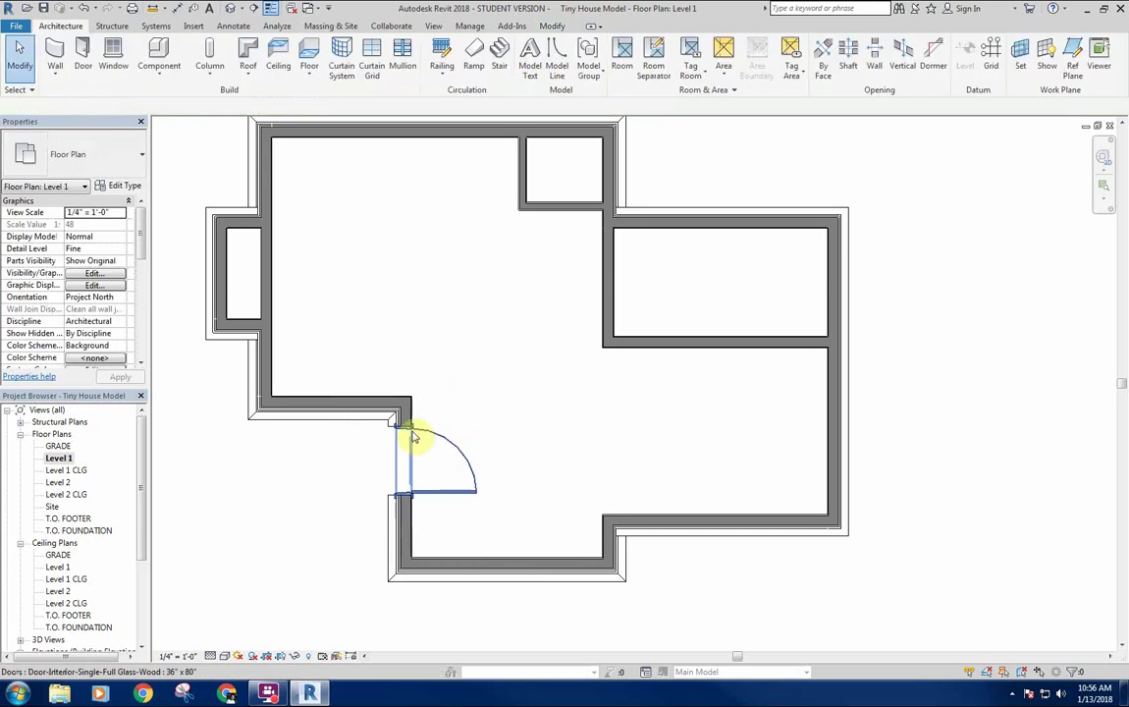
Try out the placed door's swing by flipping its facing and its hinge side.
left_click(439, 439)
scroll(370, 448, "up", 4)
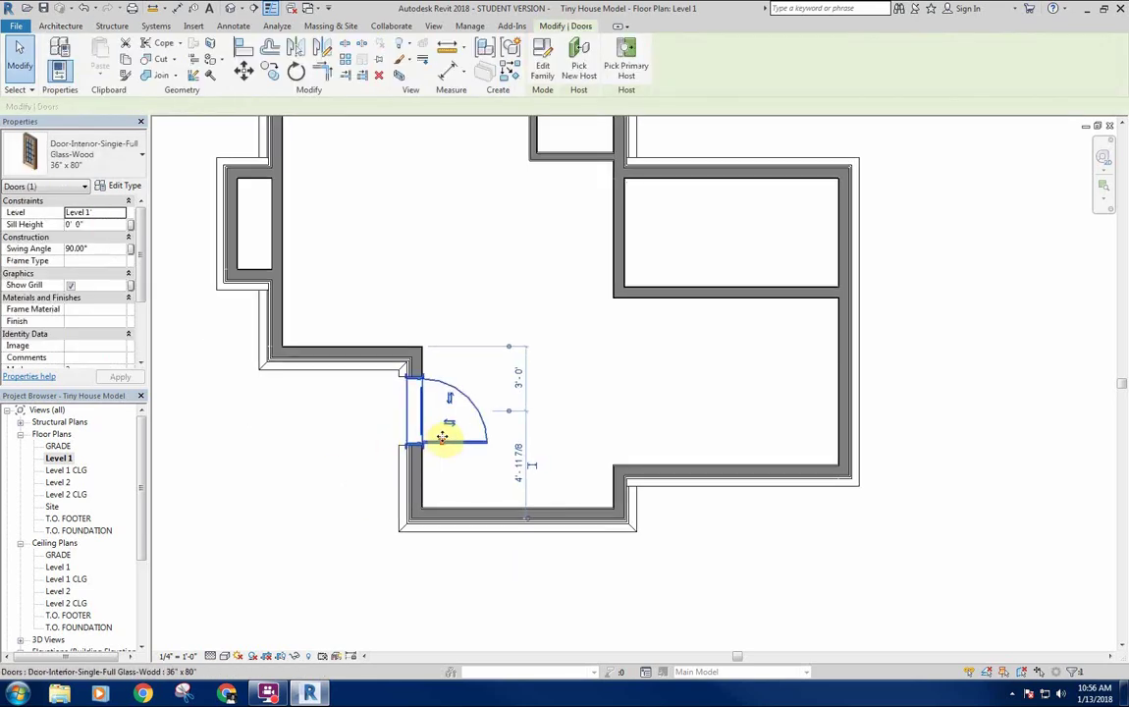
left_click(459, 411)
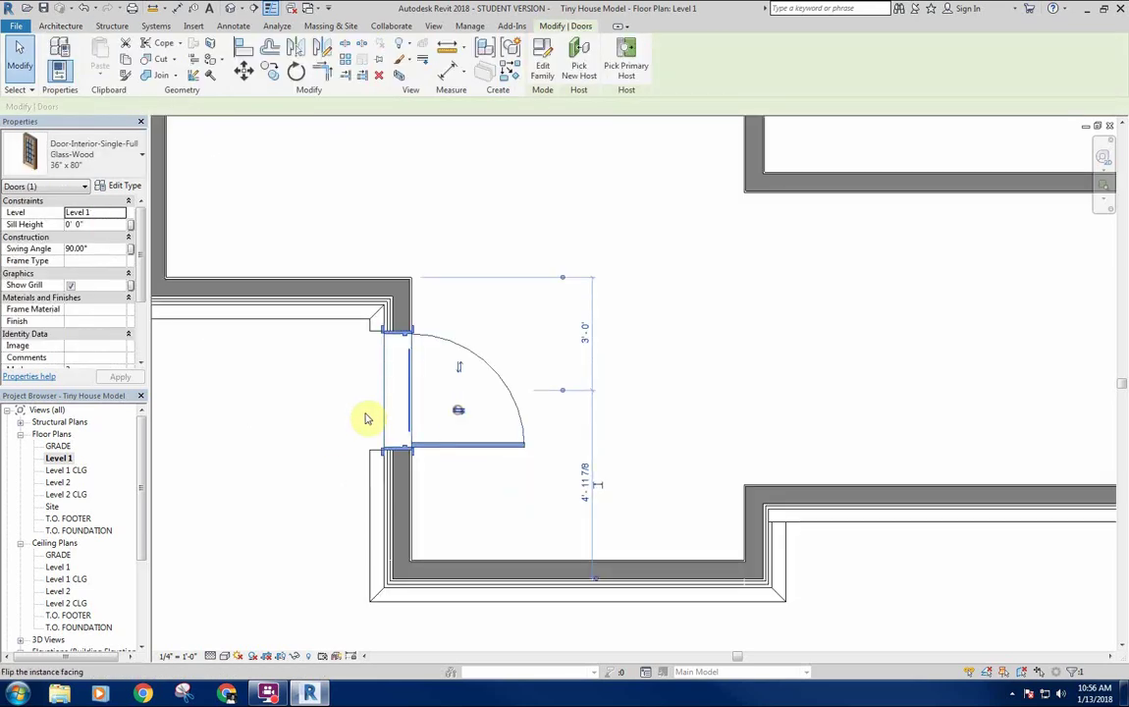
left_click(338, 411)
left_click(460, 366)
left_click(458, 366)
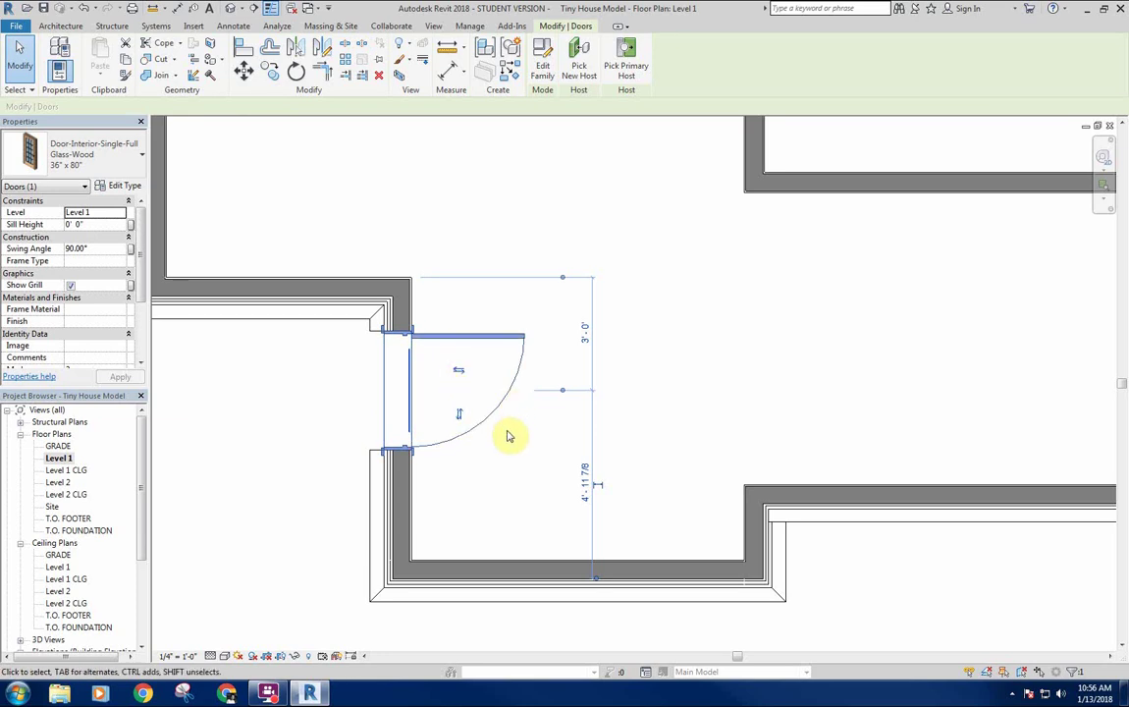
Flip the door's hinge side back and slide it down the wall to about 4'-9" from the upper corner.
left_click(108, 249)
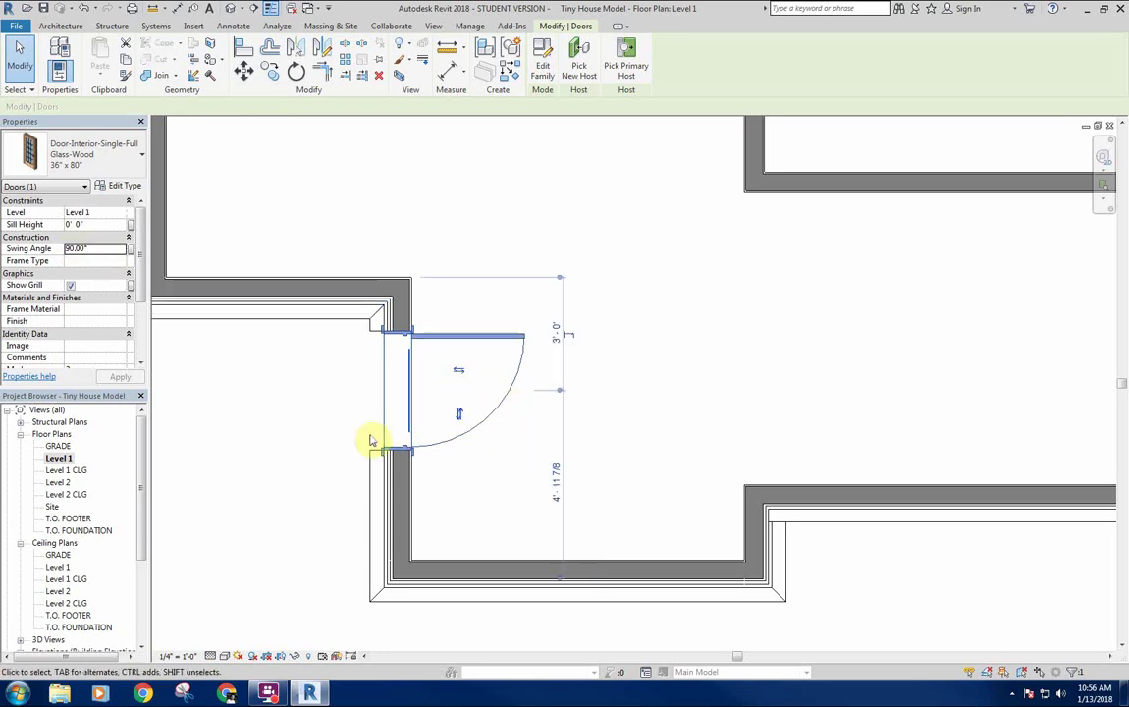
left_click(459, 434)
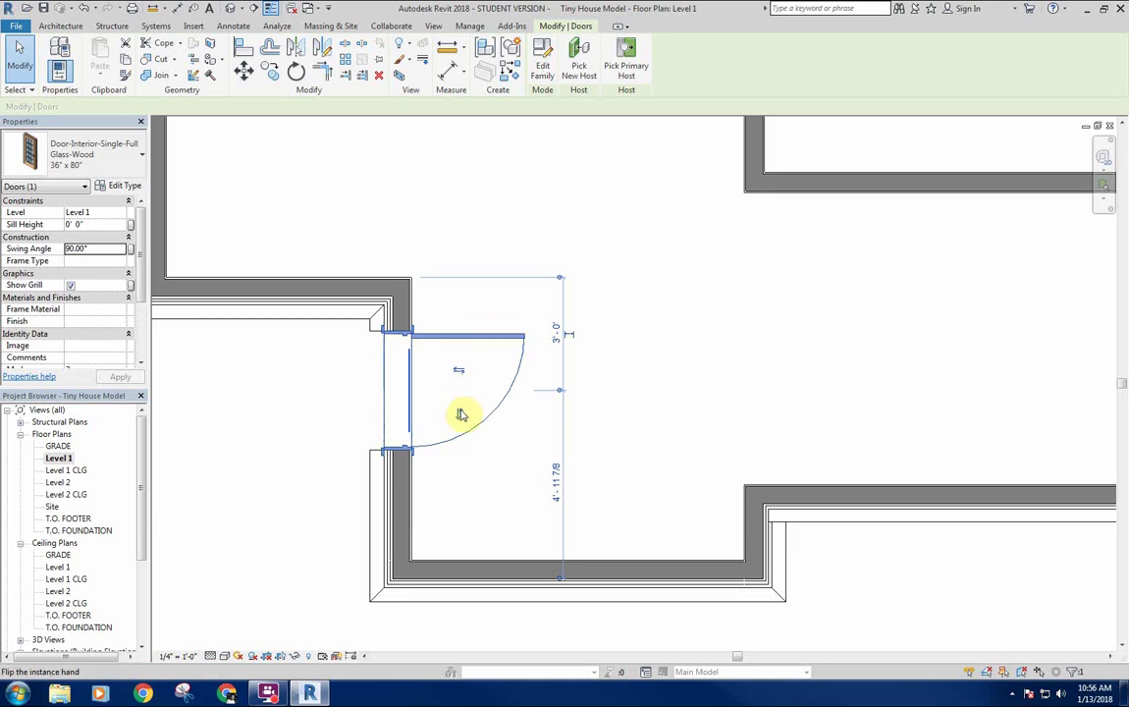
left_click(458, 432)
left_click_drag(459, 474, 454, 516)
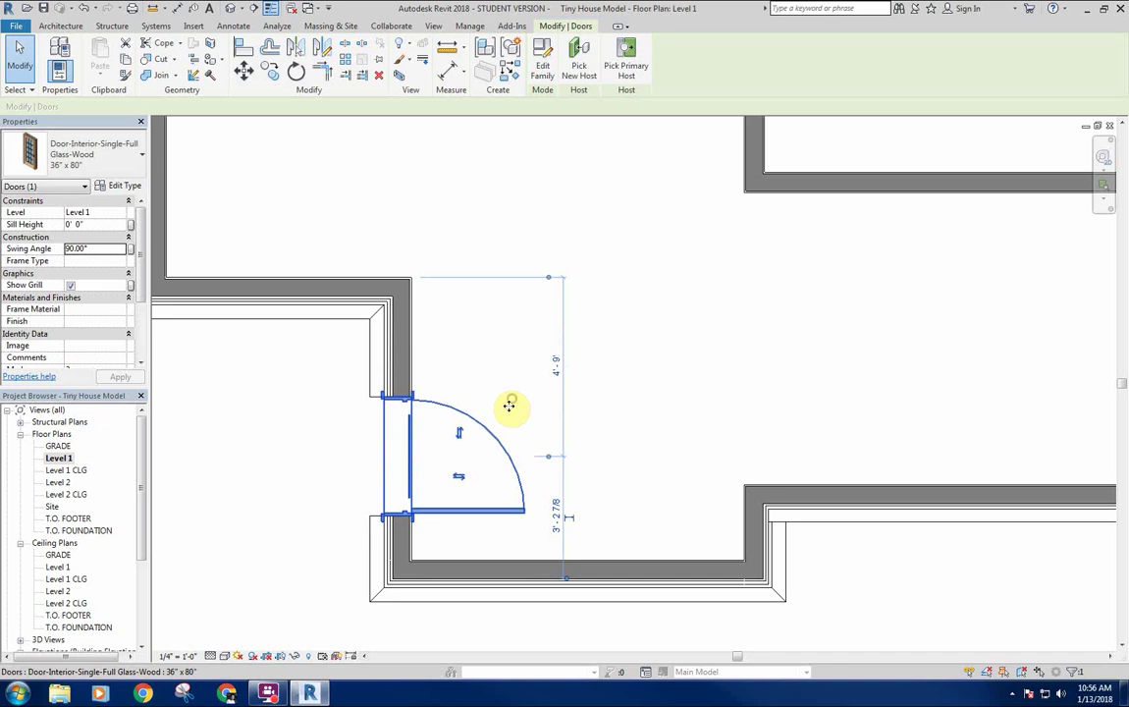
Create a similar door in the adjoining south wall near the corner and flip its hinge side.
key("c")
key("s")
left_click(489, 567)
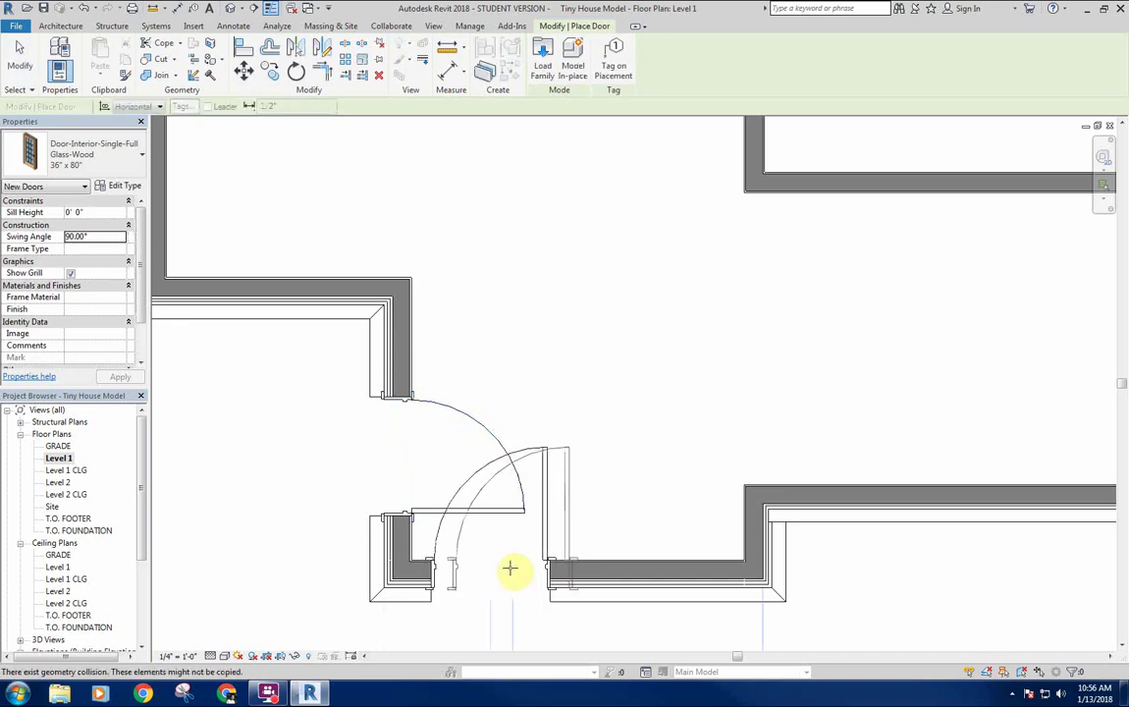
key("Escape")
left_click(546, 474)
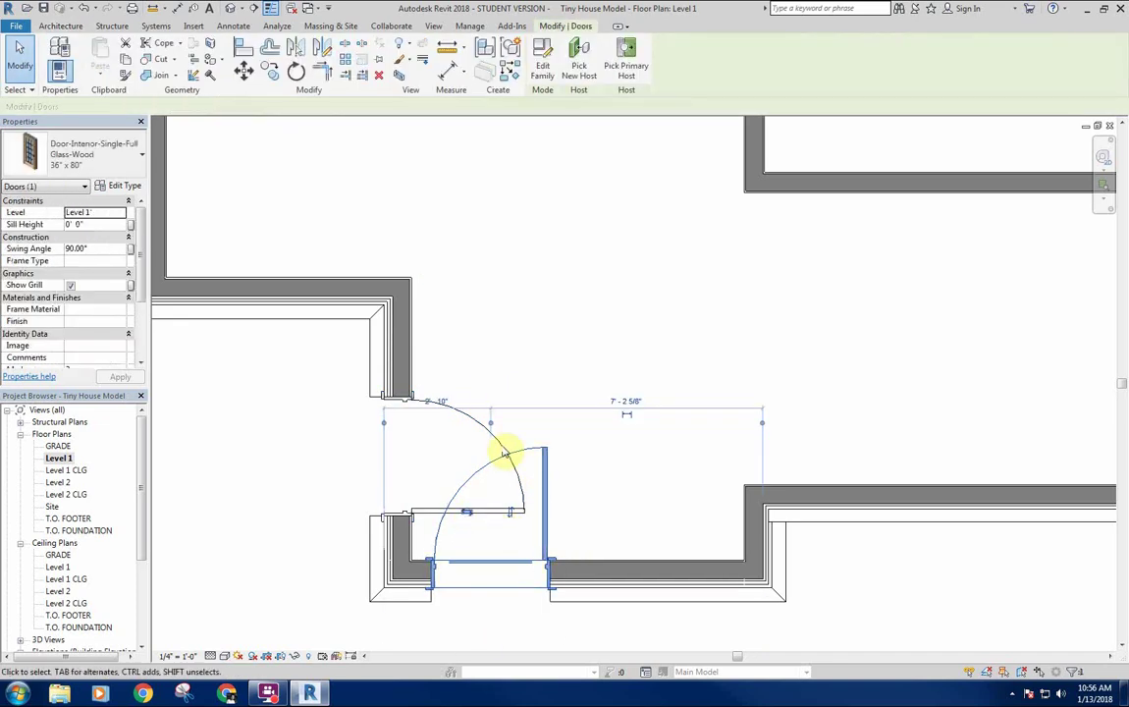
key("space")
Set the swing angle of both doors to 45°, first the south-wall door and then the west-wall one.
left_click(93, 249)
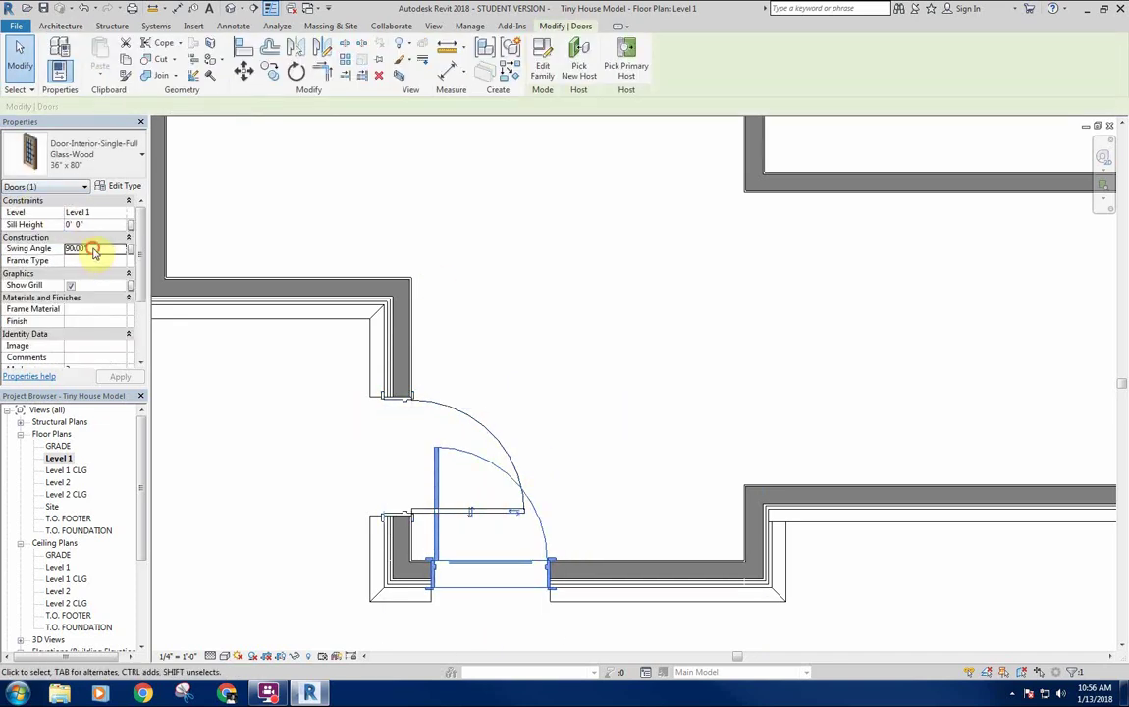
type("45")
key("Return")
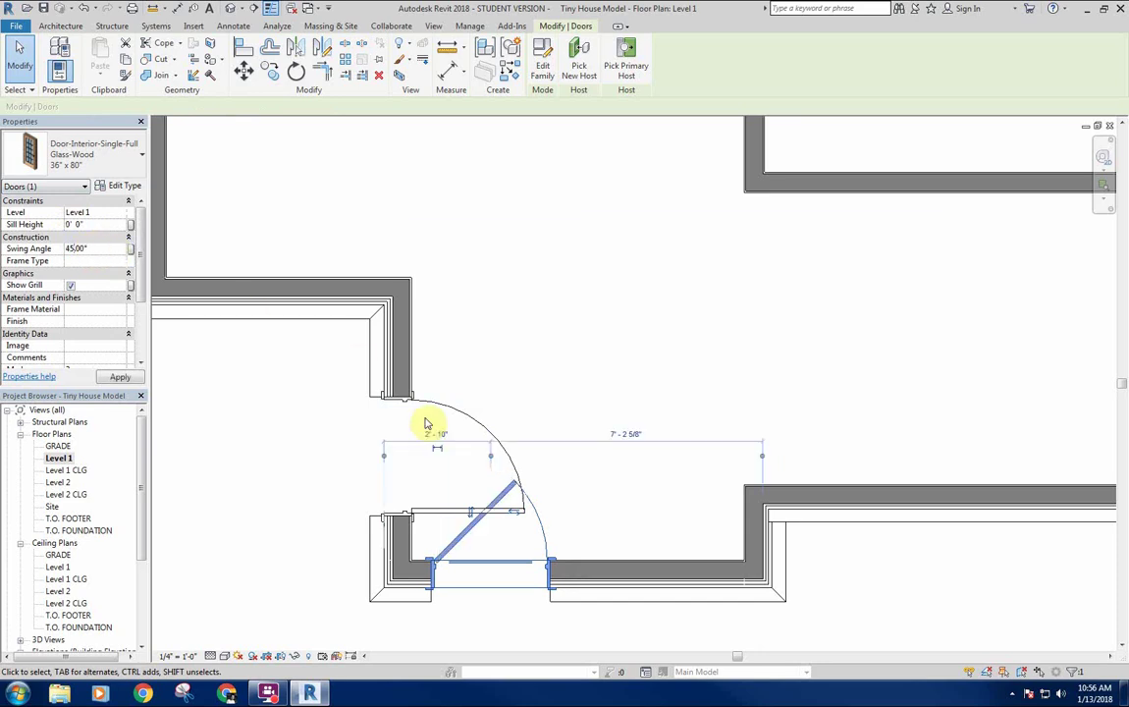
left_click(476, 421)
left_click(471, 417)
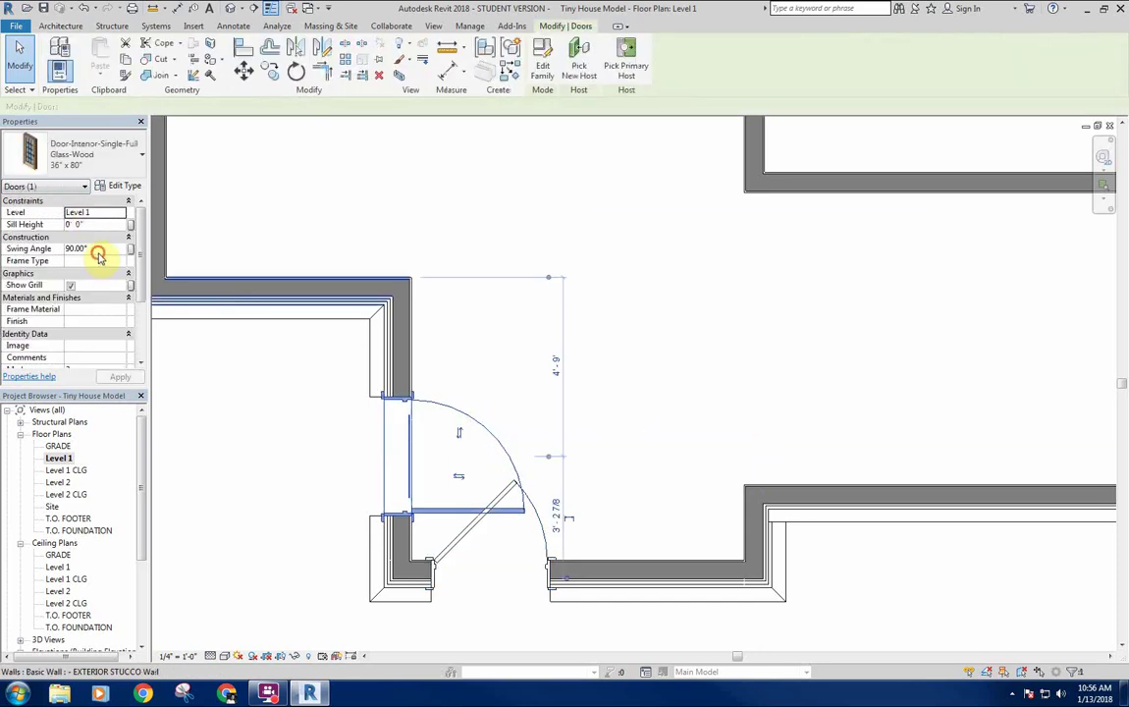
left_click(98, 254)
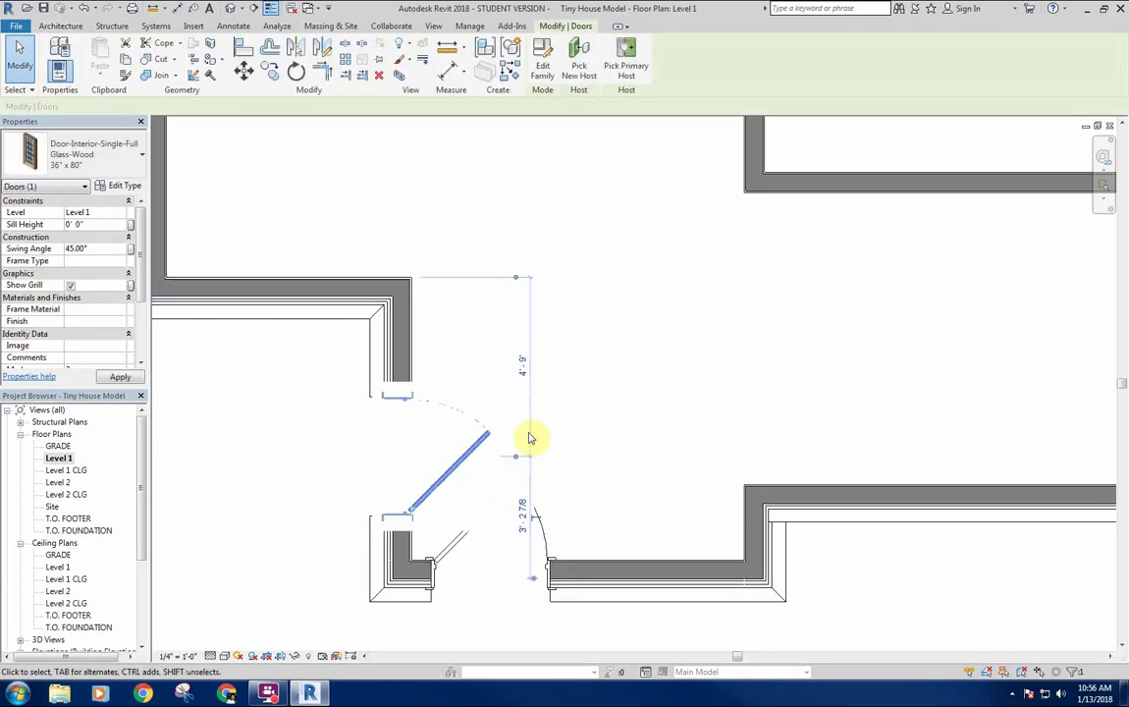
left_click(533, 415)
middle_click_drag(566, 472, 552, 374)
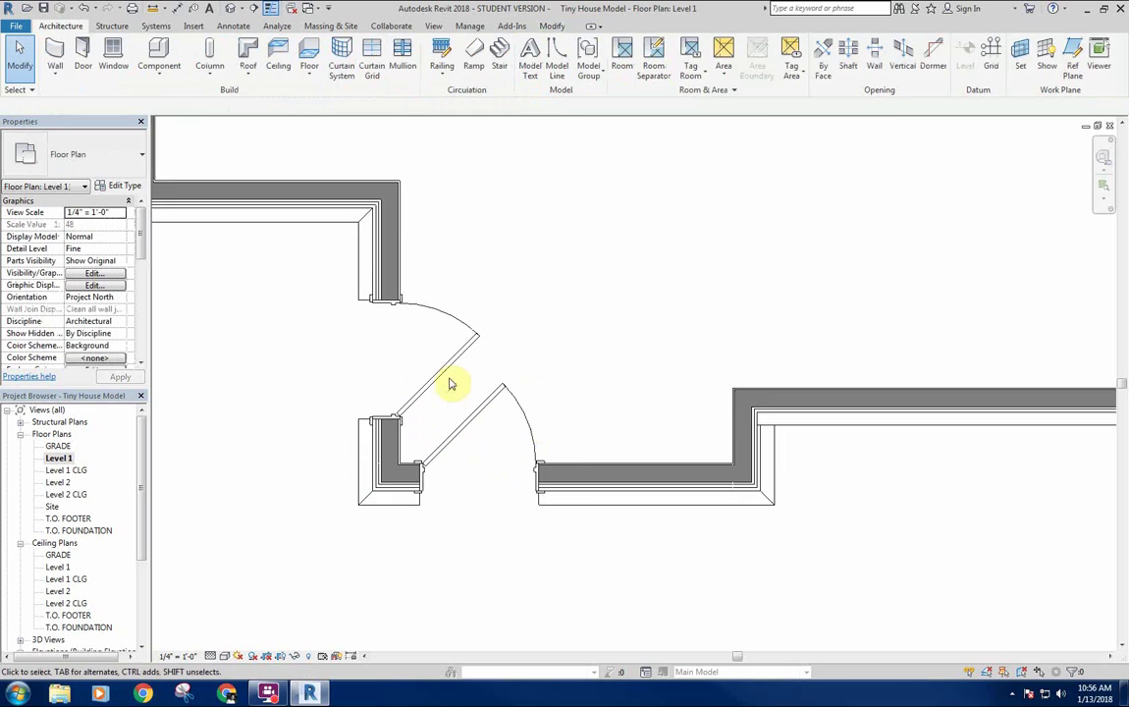
Delete the south-wall door and set the remaining west-wall door's swing angle to 90°.
left_click(515, 410)
key("Delete")
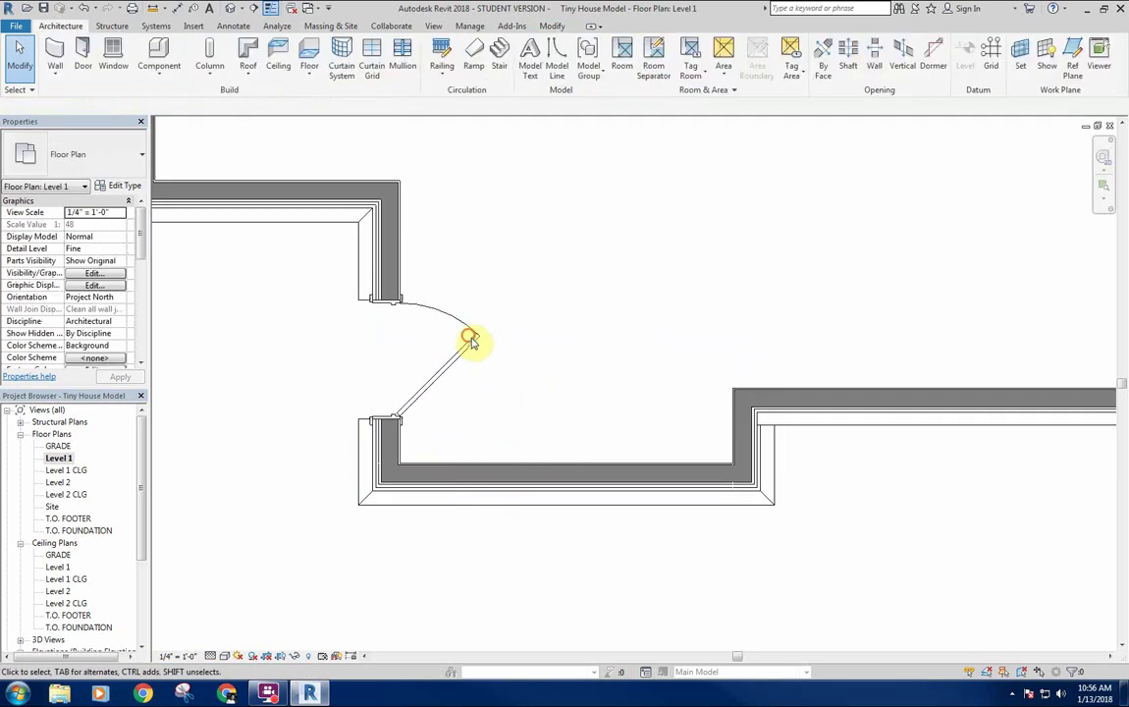
left_click(472, 343)
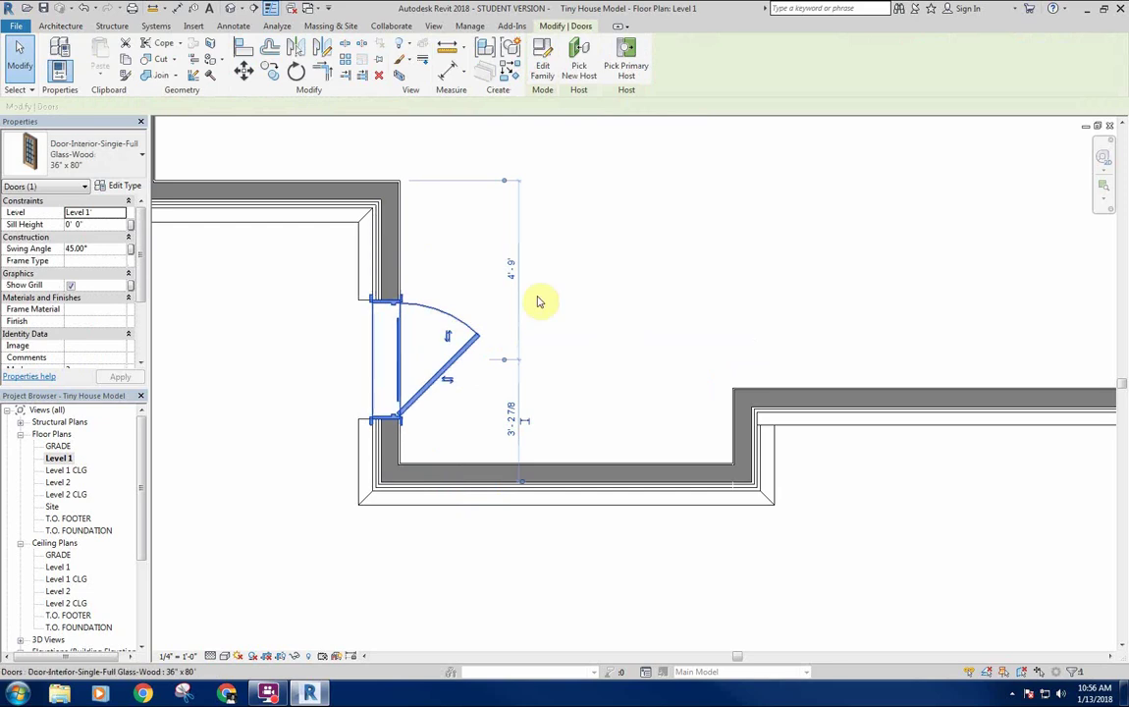
scroll(699, 285, "down", 1)
middle_click_drag(678, 254, 648, 313)
middle_click_drag(584, 237, 575, 296)
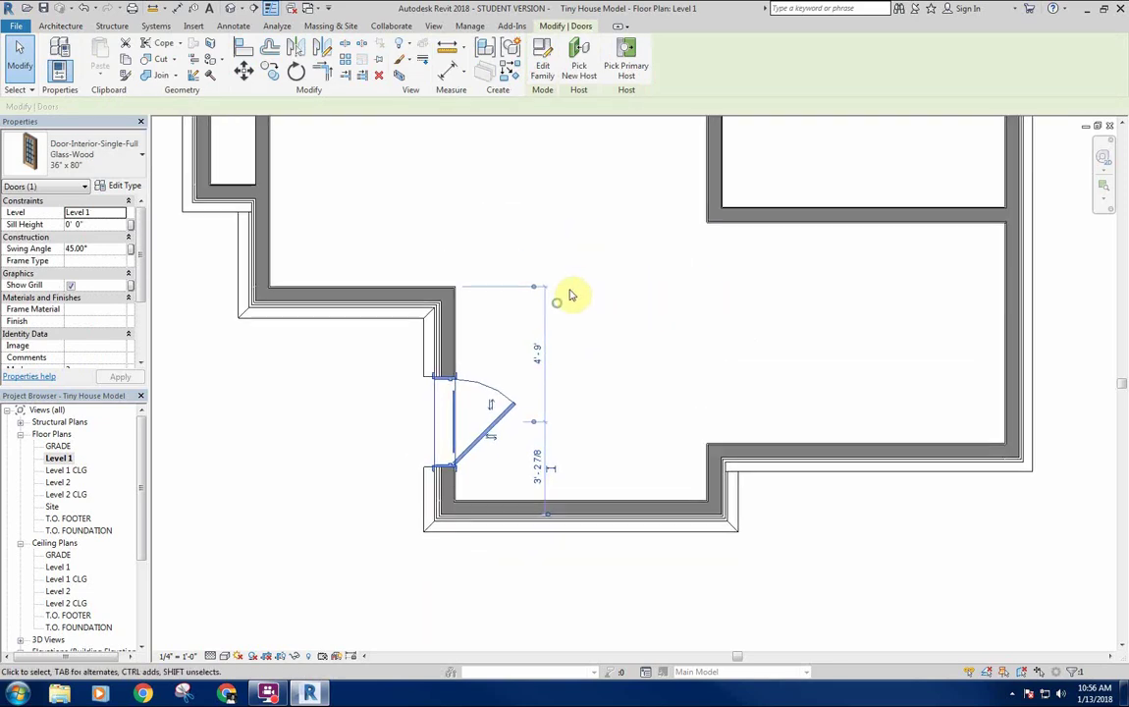
left_click(103, 250)
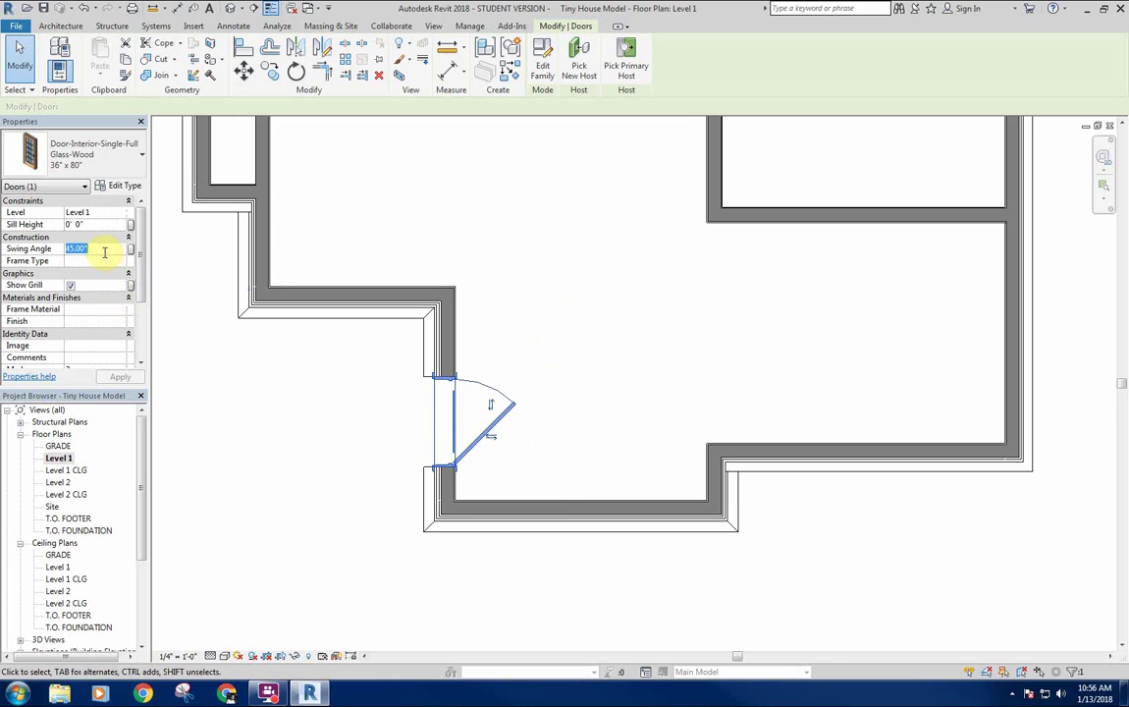
type("90")
key("Return")
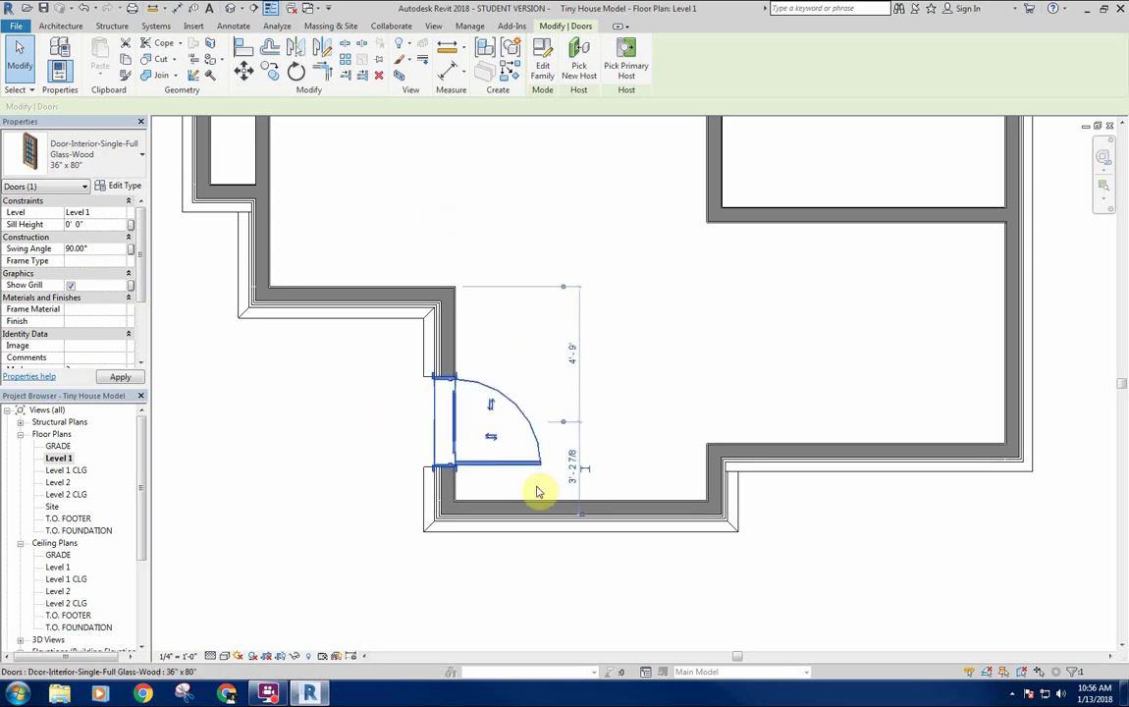
Slide the west-wall door up until its centre is about 3'-5" from the upper corner.
left_click_drag(508, 465, 506, 428)
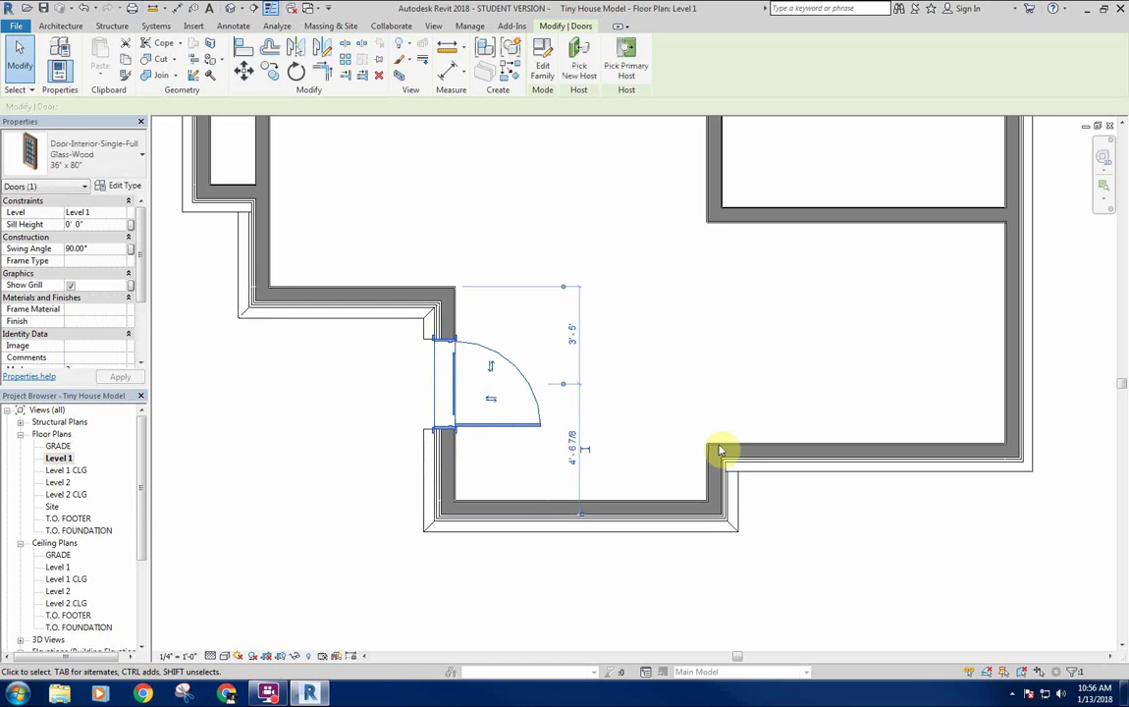
left_click(637, 362)
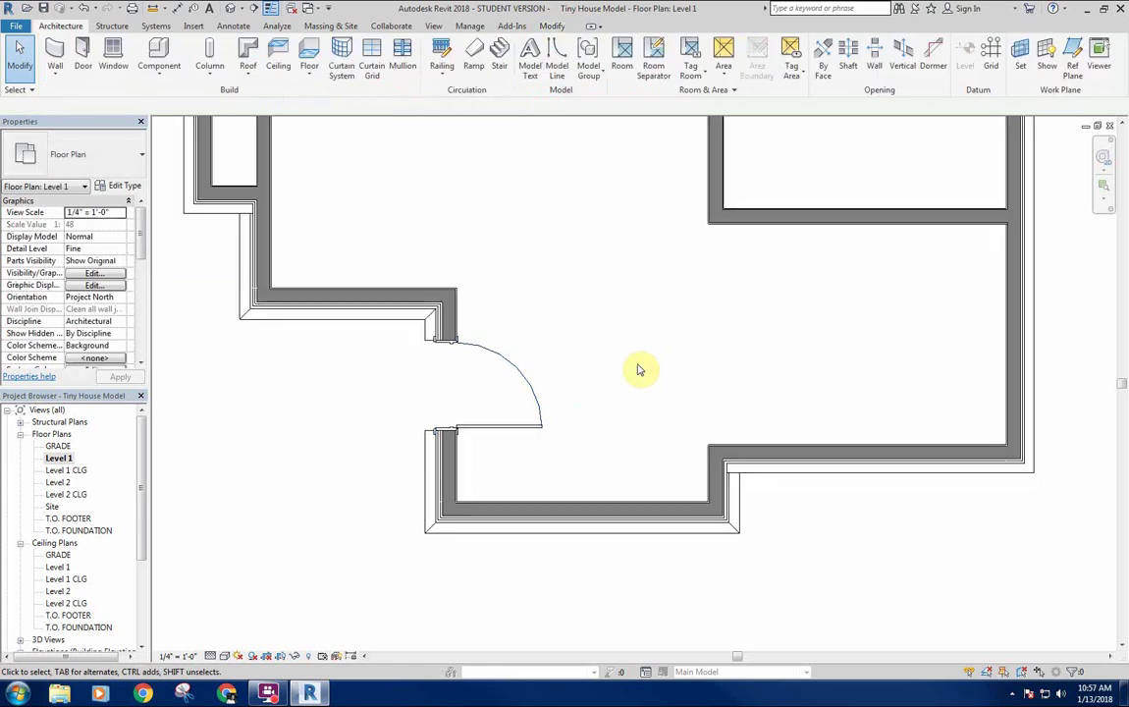
Draw an 8'-10" Thin Lines detail line from the inner corner of the east jog straight across to the west wall below the door.
key("d")
key("l")
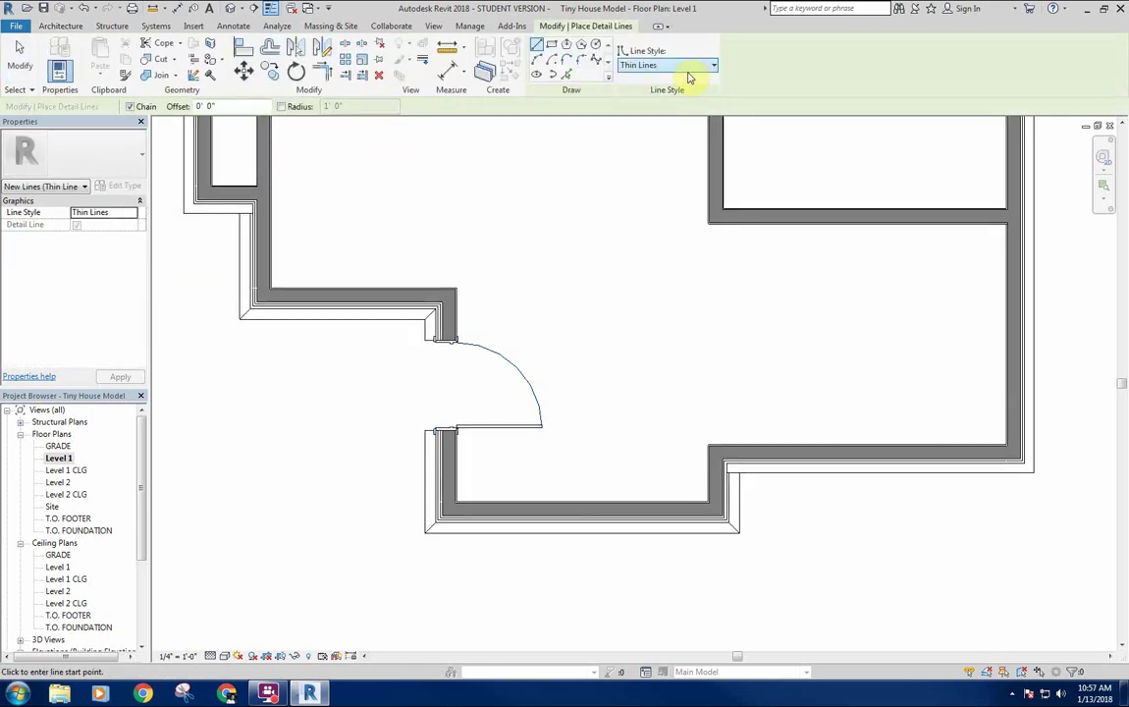
left_click(706, 447)
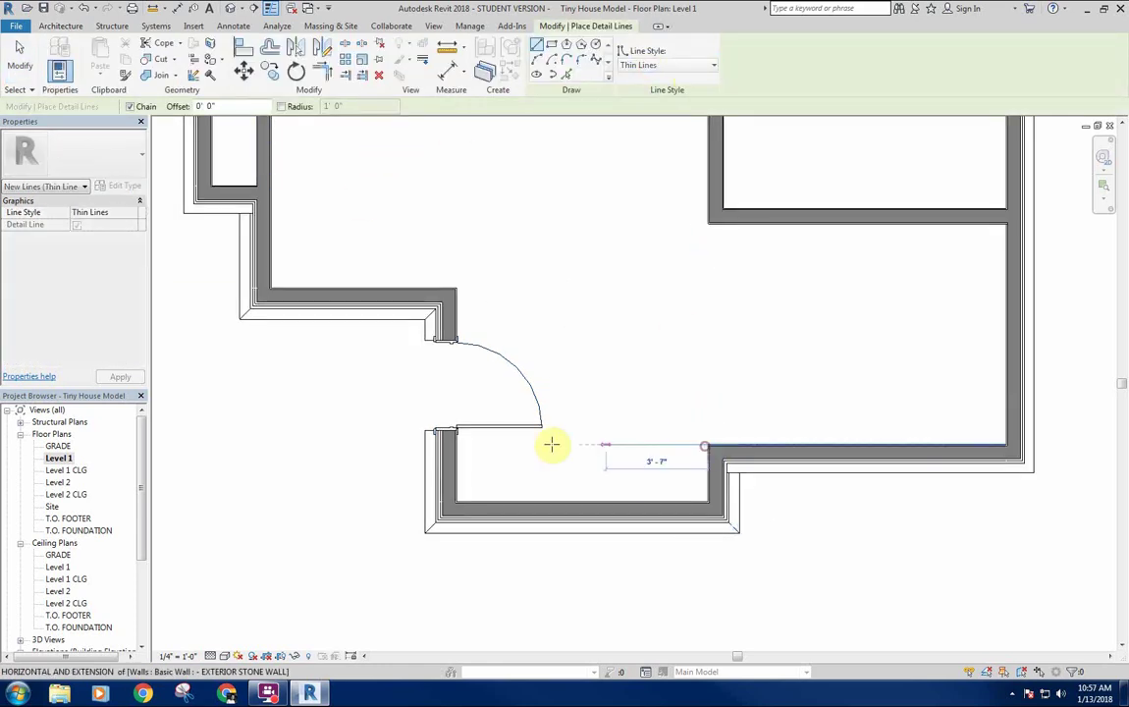
left_click(455, 442)
key("Escape")
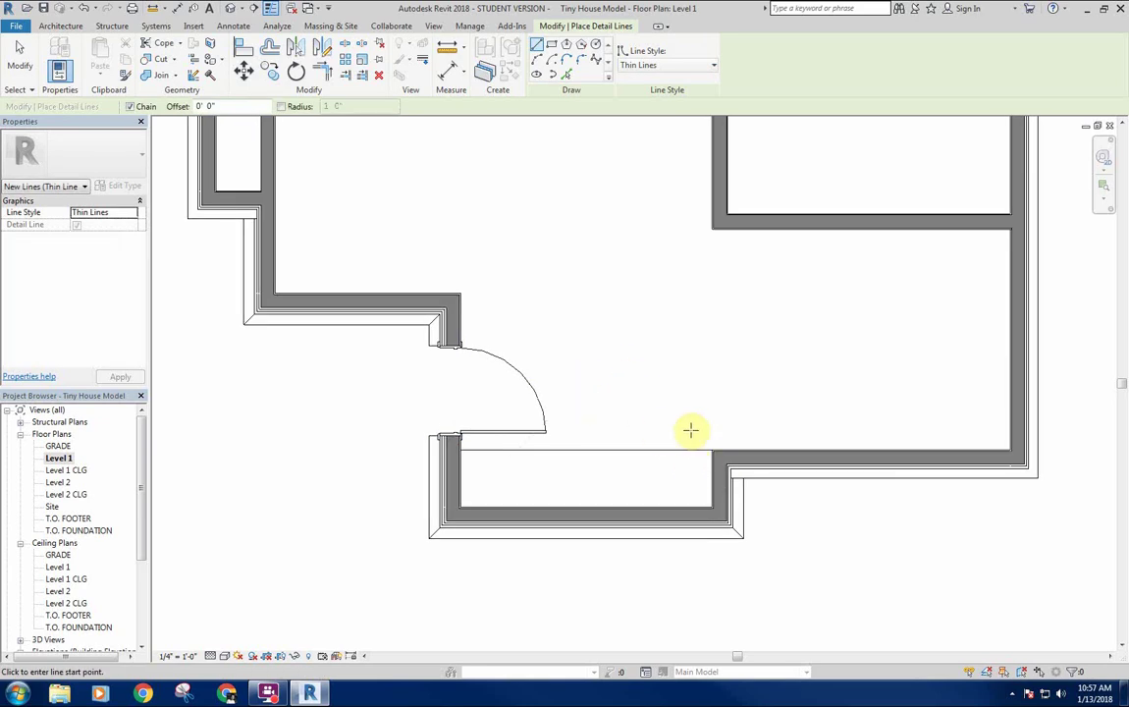
key("Escape")
left_click(685, 450)
scroll(608, 373, "up", 1)
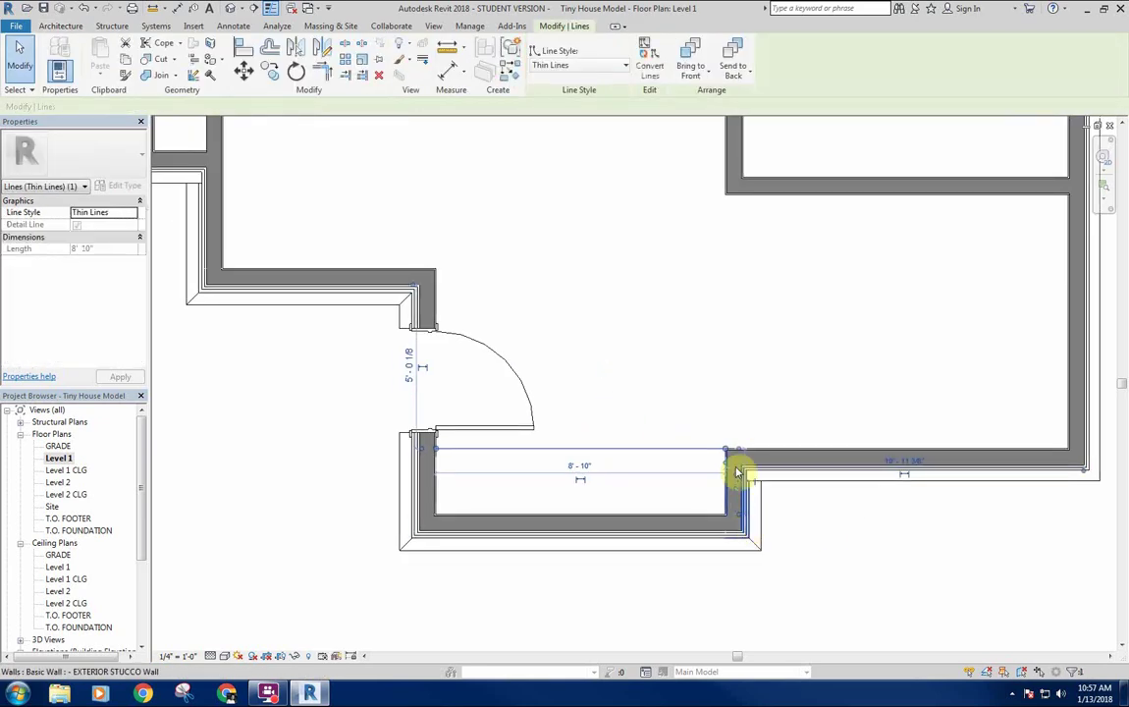
Check the west door's position with its lower temporary dimension referenced to the inner face of the south wall.
left_click(664, 364)
left_click(639, 388)
middle_click_drag(639, 390, 741, 398)
left_click(589, 439)
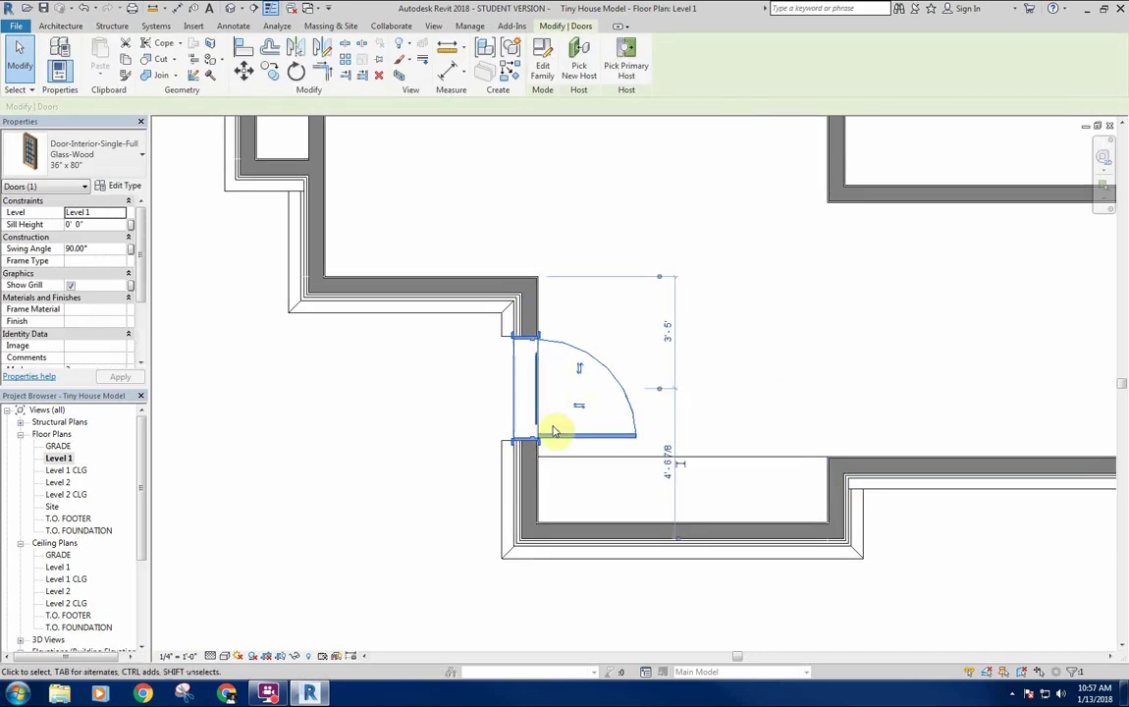
scroll(540, 402, "up", 2)
middle_click_drag(736, 499, 710, 486)
left_click(792, 531)
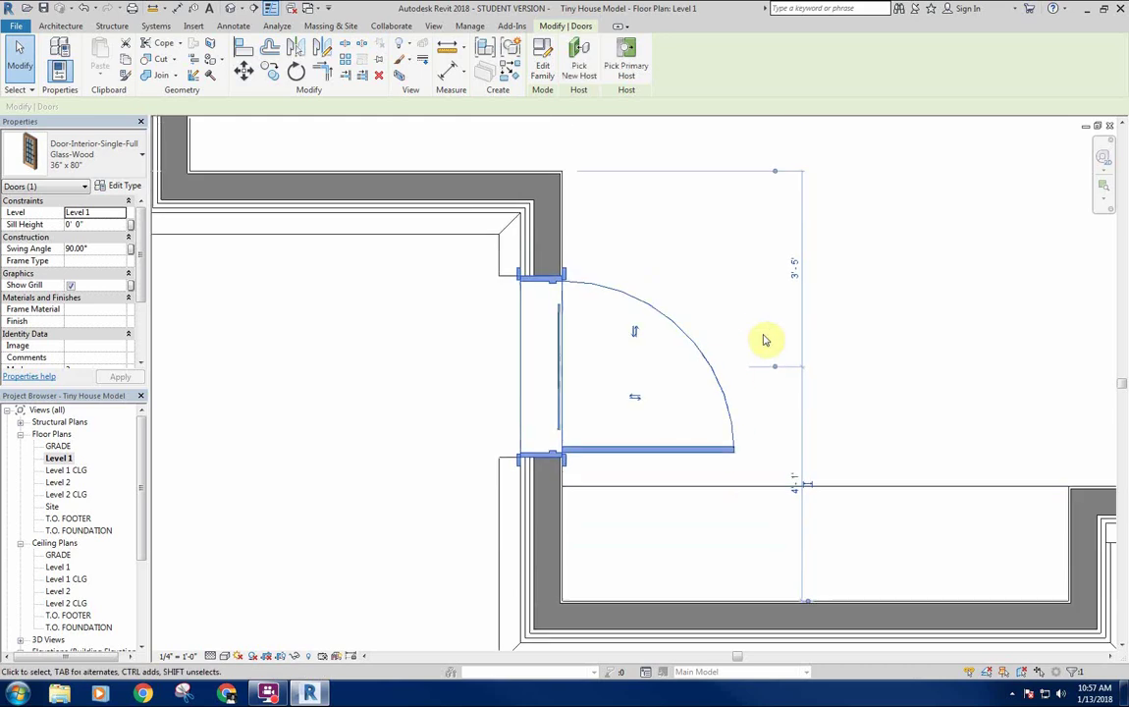
middle_click_drag(732, 304, 741, 325)
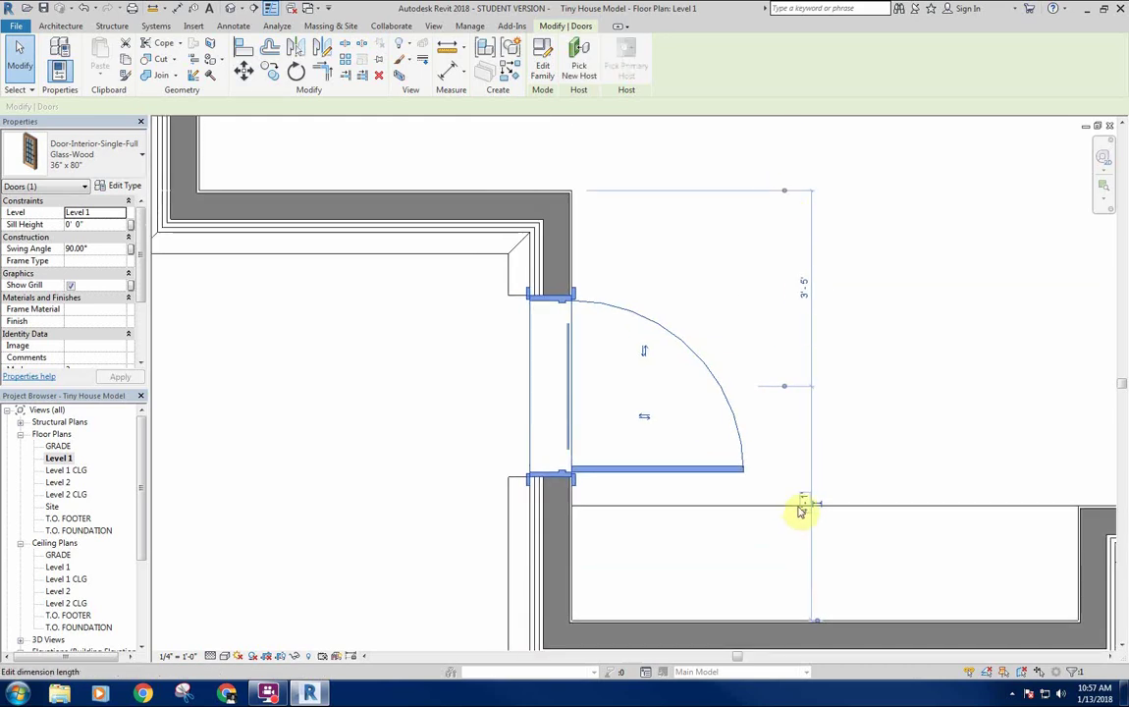
scroll(584, 499, "up", 4)
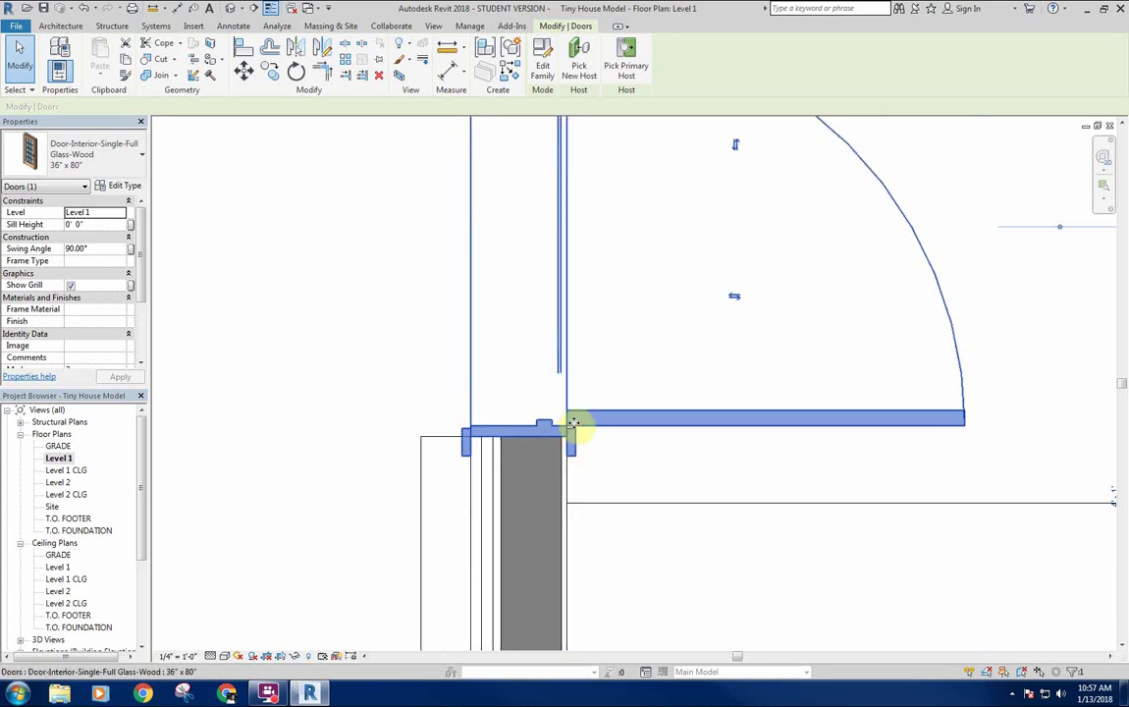
Draw a short horizontal detail line from the west wall's inner face toward the east, just above the existing guide line.
middle_click_drag(667, 475, 637, 441)
left_click(652, 453)
key("d")
key("l")
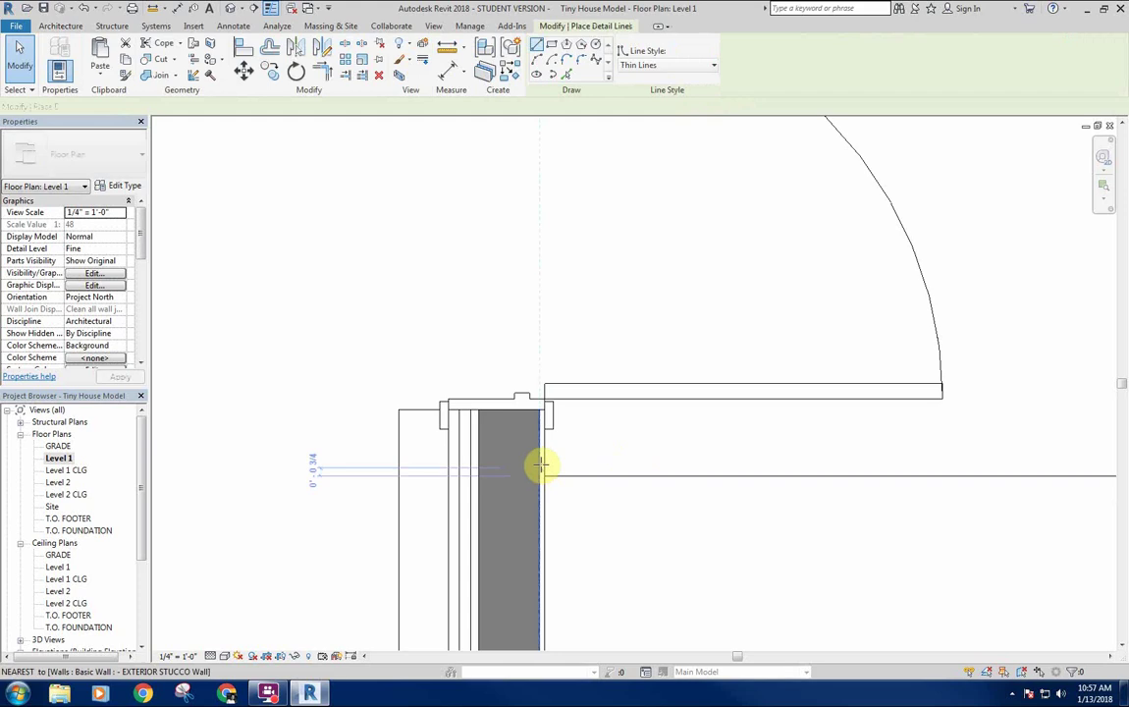
left_click(541, 462)
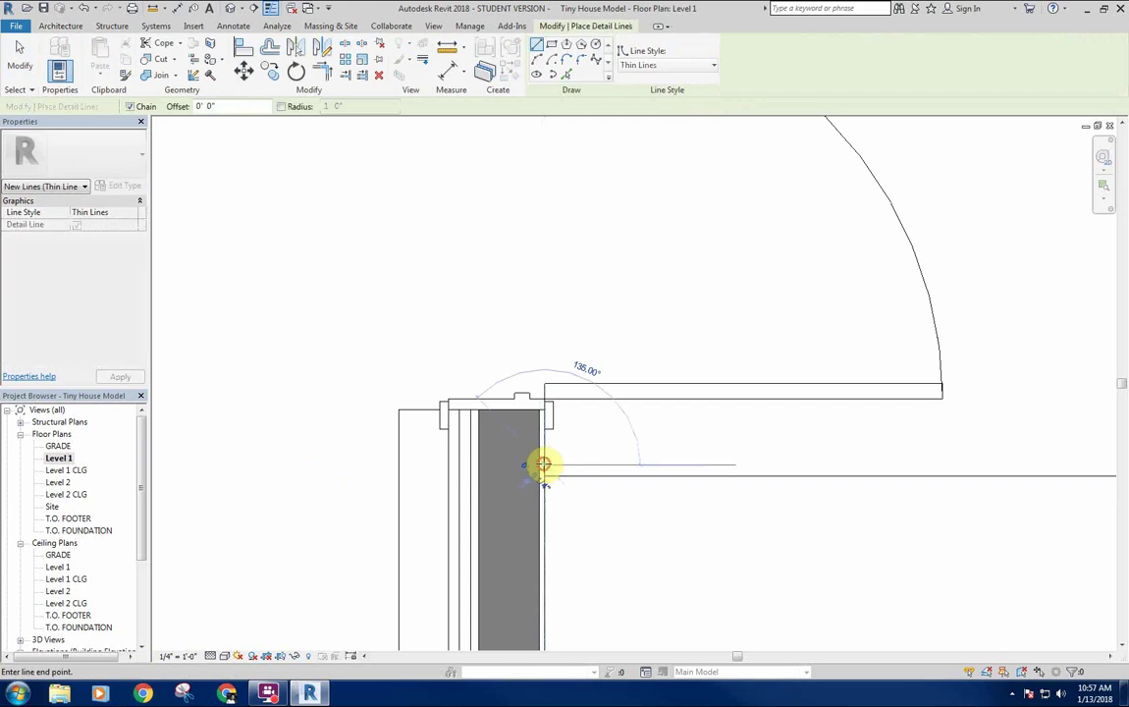
left_click(910, 462)
Draw detail lines at the door's lower jamb: a vertical one down from the door leaf's edge and a short horizontal one about 3/4" long.
scroll(548, 448, "up", 1)
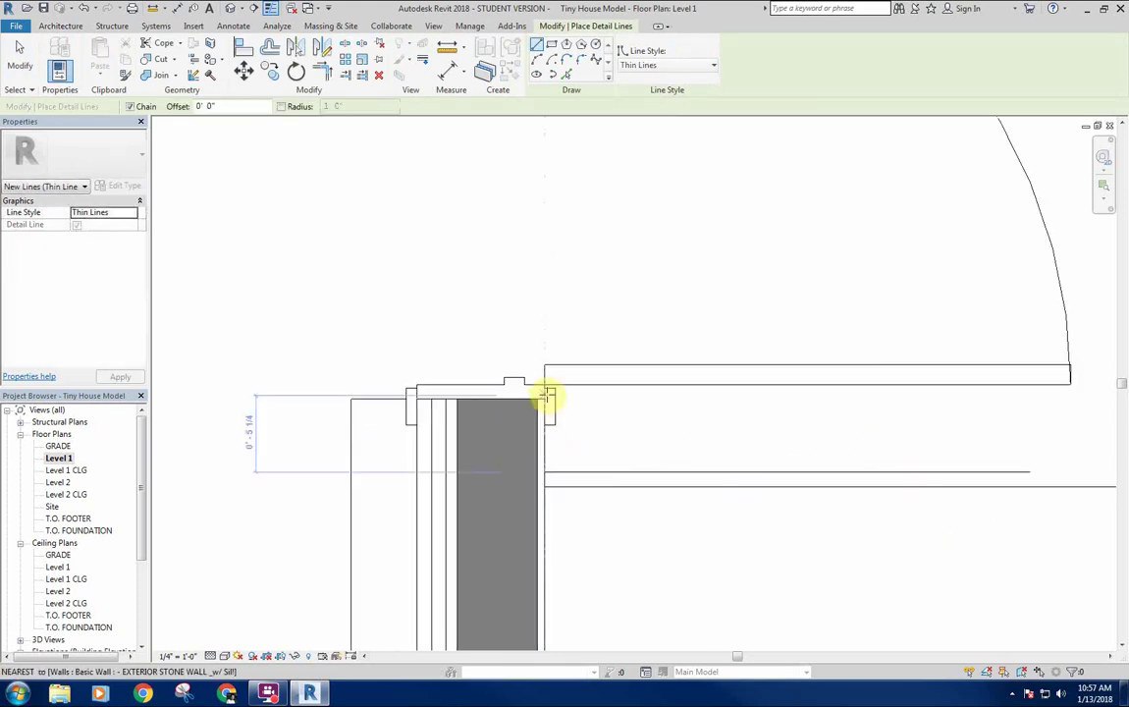
scroll(545, 393, "up", 2)
left_click(544, 390)
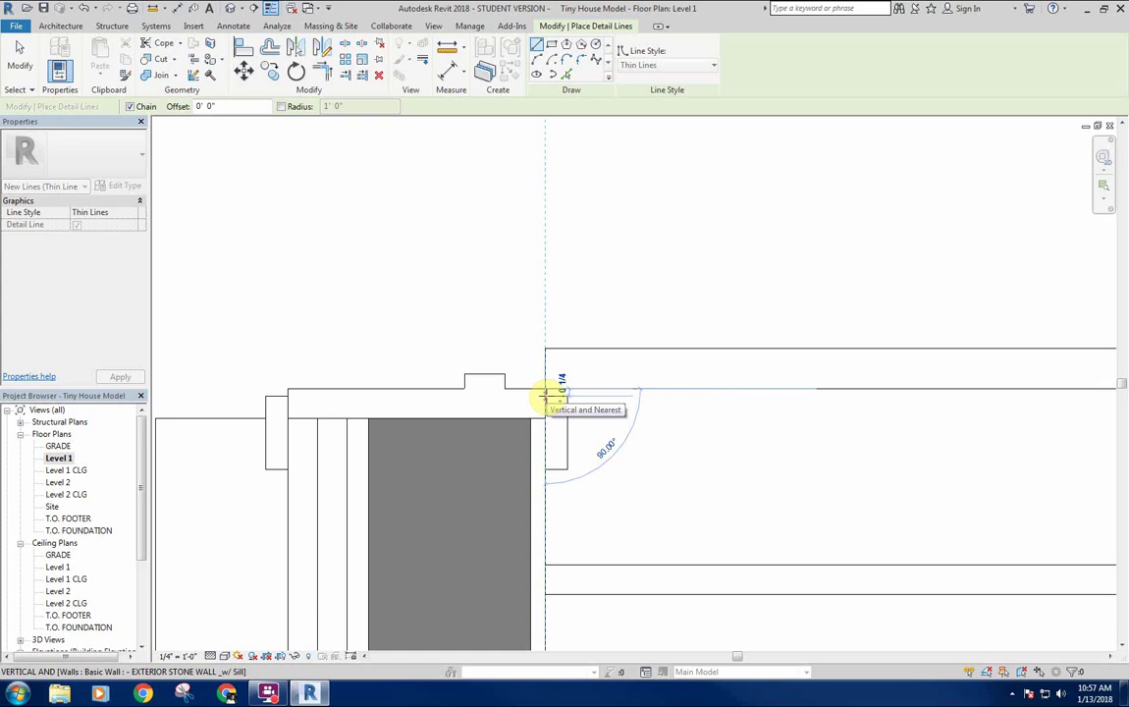
left_click(546, 498)
left_click(567, 499)
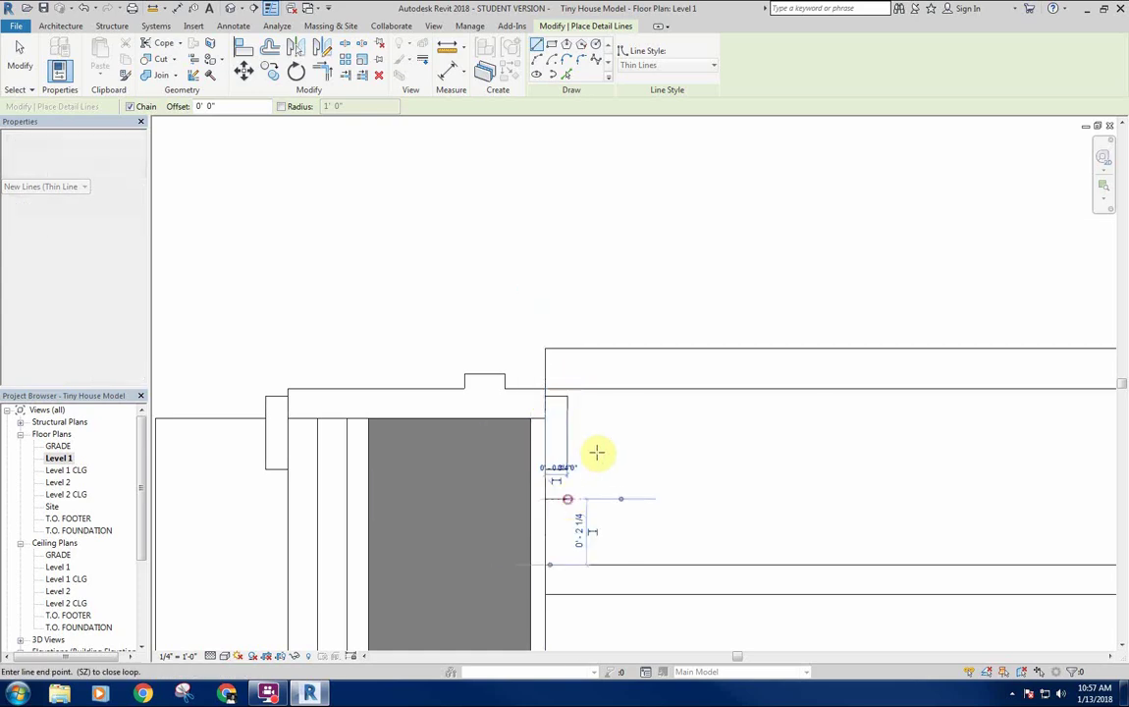
right_click(635, 459)
left_click(664, 467)
Move the west door together with its jamb lines so the short horizontal line sits 2" above the shorter guide line.
scroll(713, 468, "down", 5)
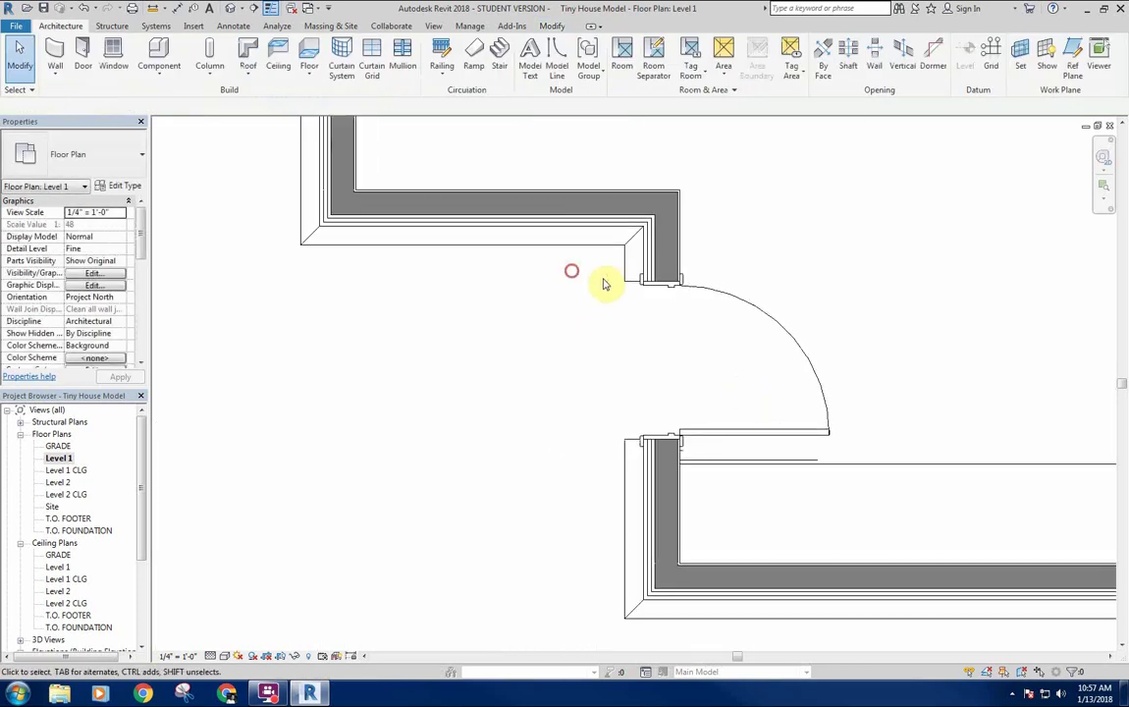
left_click_drag(571, 271, 872, 455)
scroll(712, 435, "up", 3)
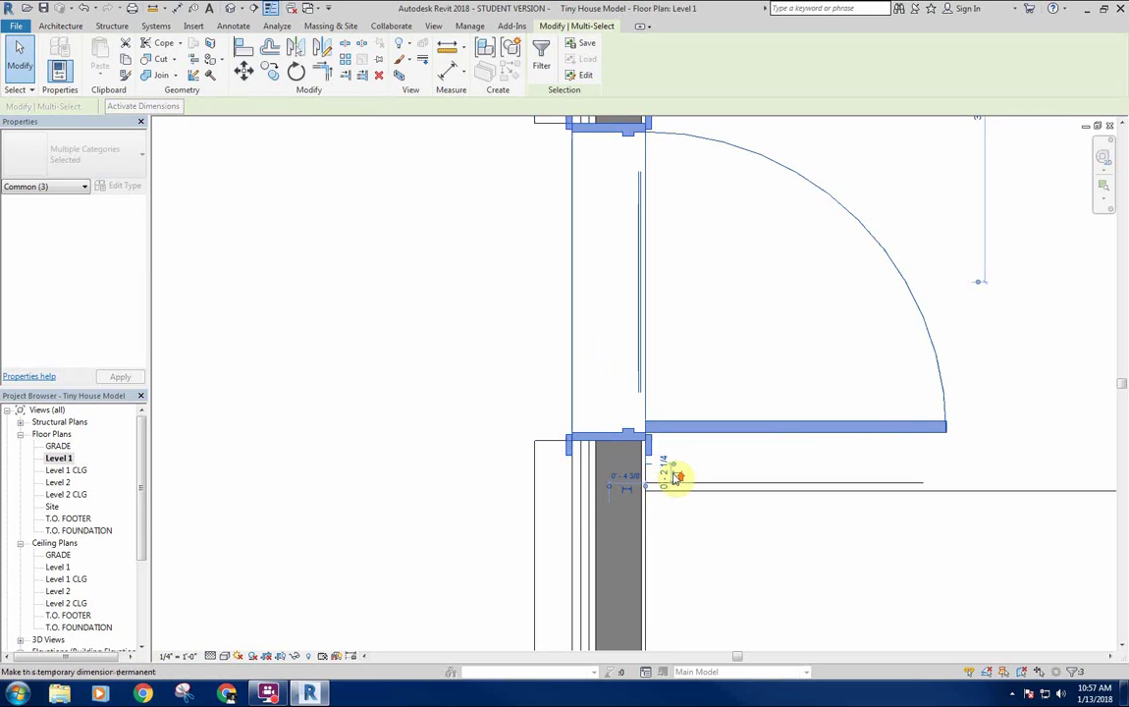
scroll(663, 471, "up", 3)
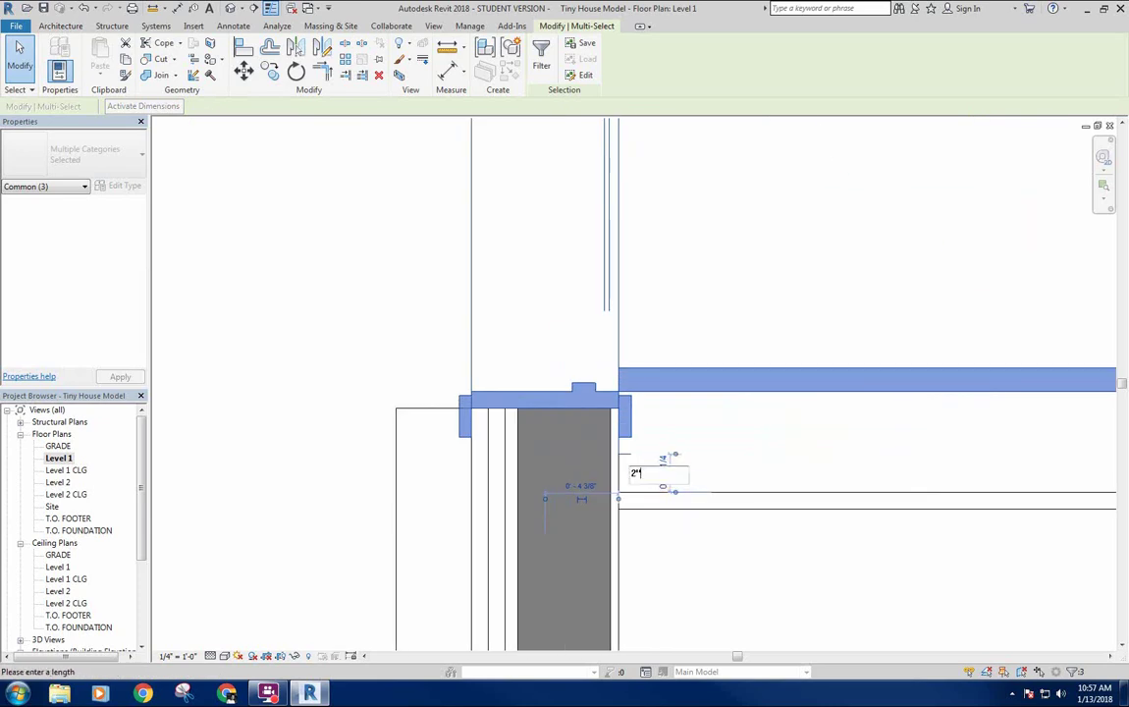
key("Return")
left_click(753, 452)
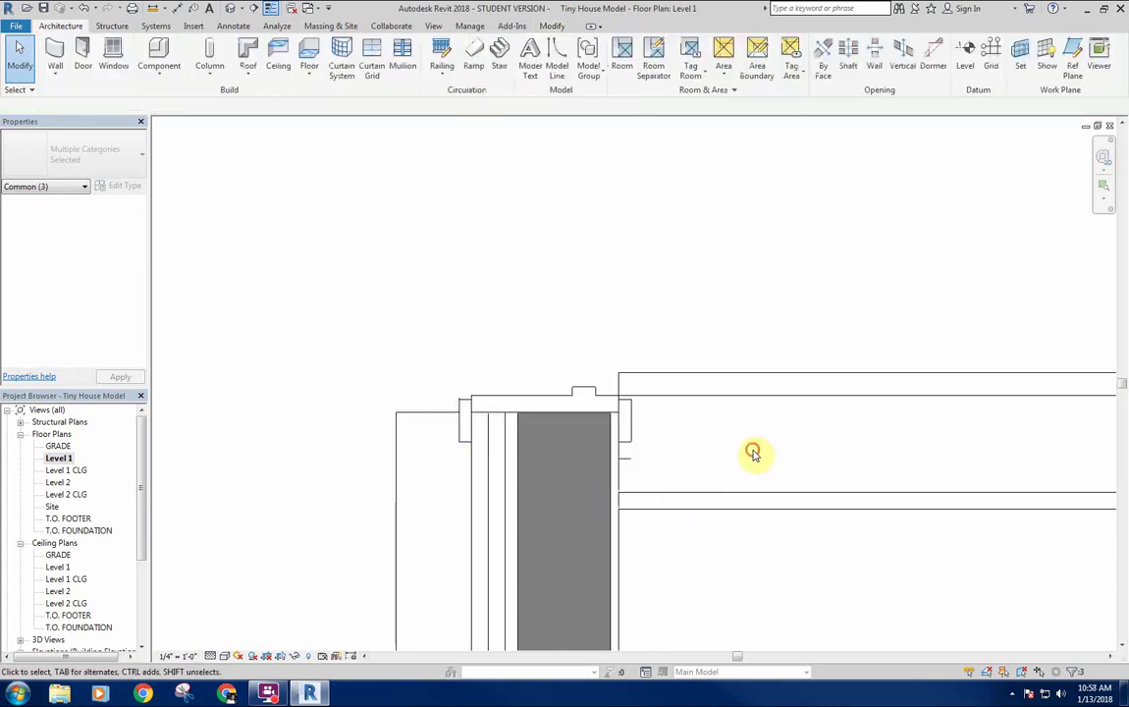
Delete the two small detail lines at the door jamb and the shorter horizontal guide line below the door.
left_click(630, 458)
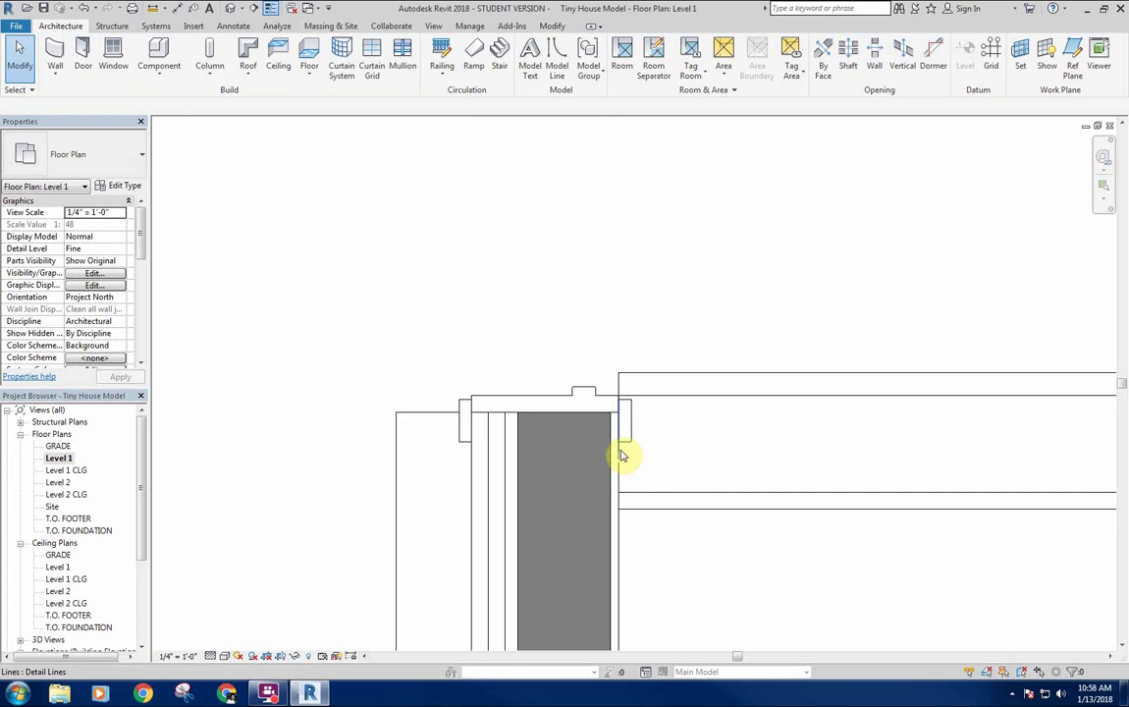
left_click(621, 456)
left_click(749, 444)
scroll(785, 461, "down", 2)
middle_click_drag(785, 462, 724, 460)
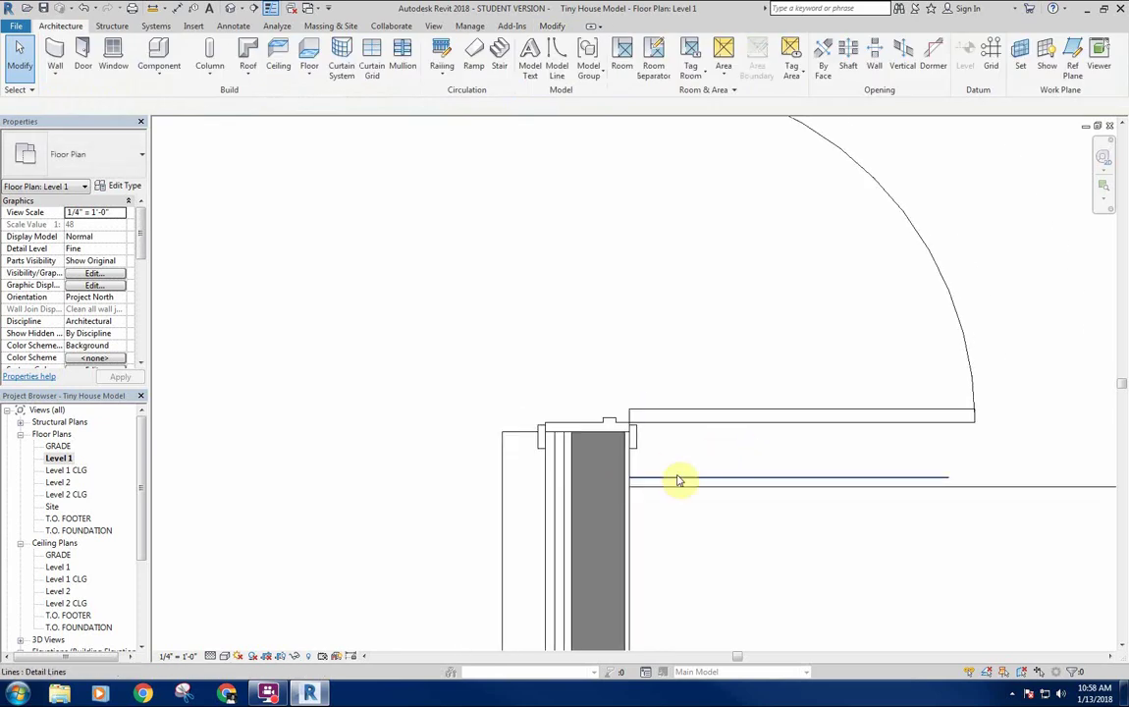
scroll(692, 453, "down", 3)
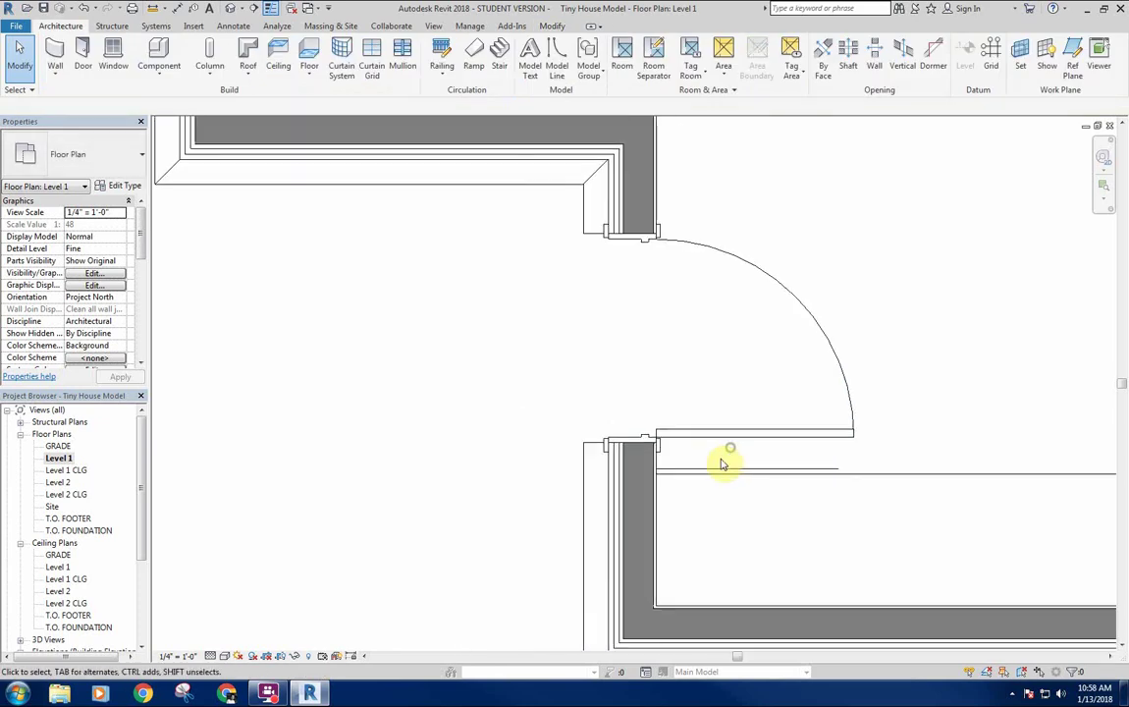
left_click(715, 468)
middle_click_drag(808, 455, 753, 467)
key("Delete")
scroll(844, 431, "down", 1)
middle_click_drag(845, 430, 624, 421)
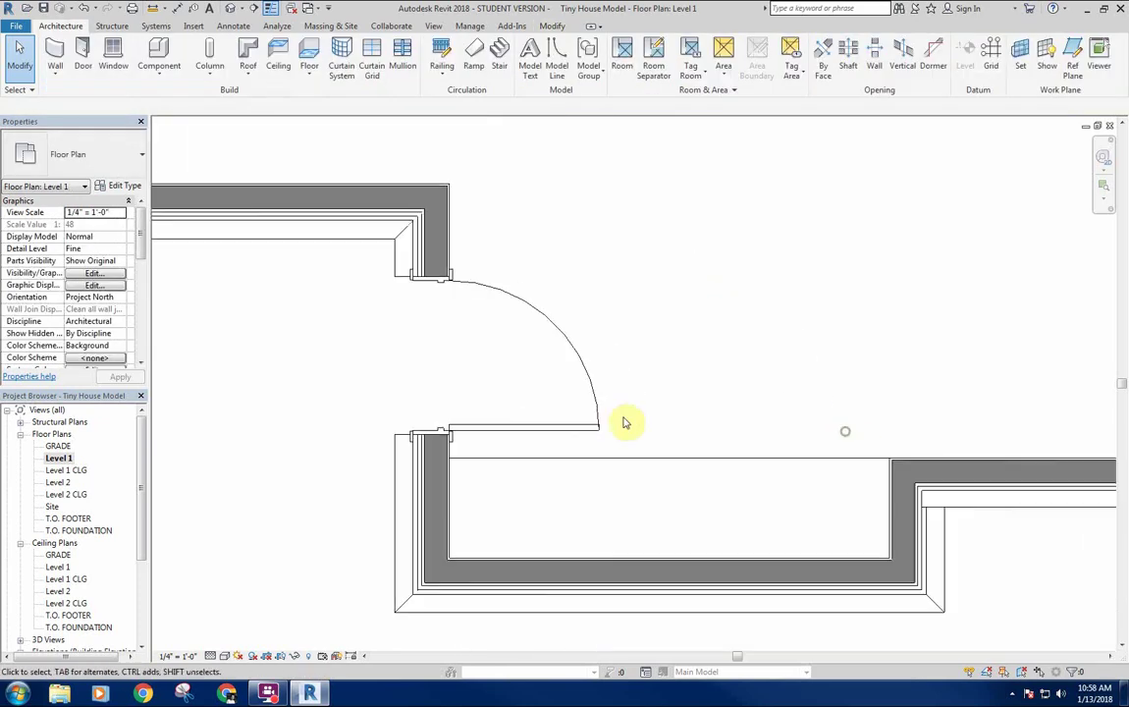
Check the west door's temporary dimensions to the upper wall corner and the south wall.
scroll(553, 304, "down", 2)
middle_click_drag(627, 289, 685, 338)
left_click(585, 340)
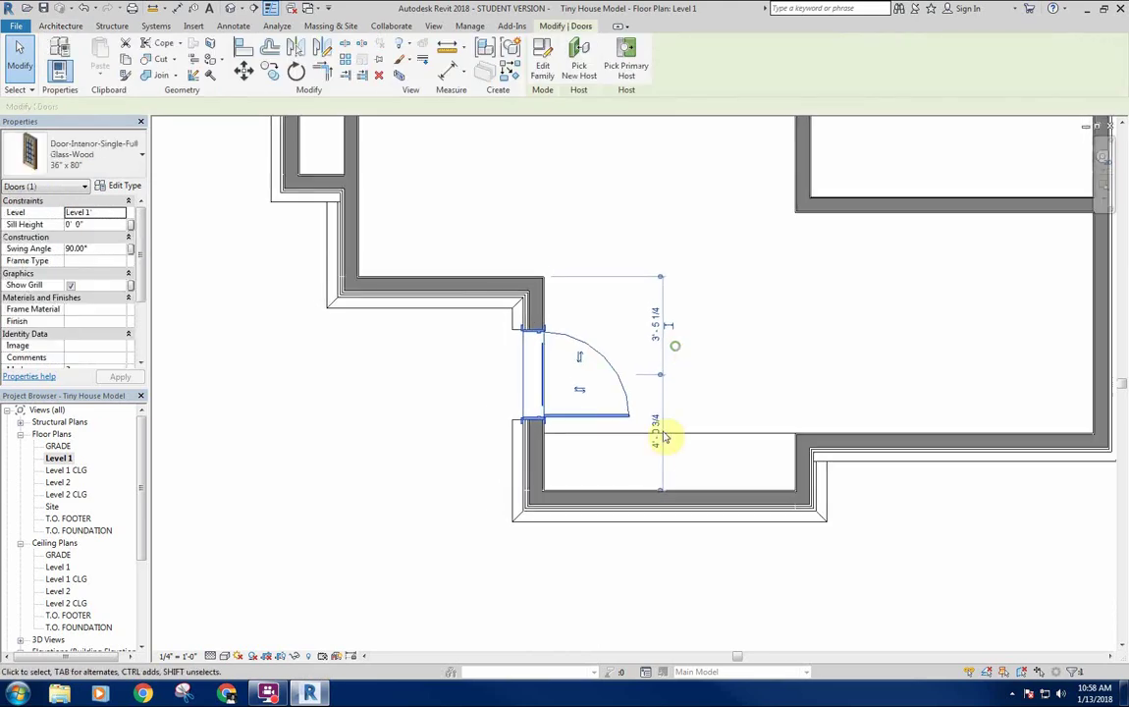
left_click(607, 322)
middle_click_drag(587, 304, 642, 333)
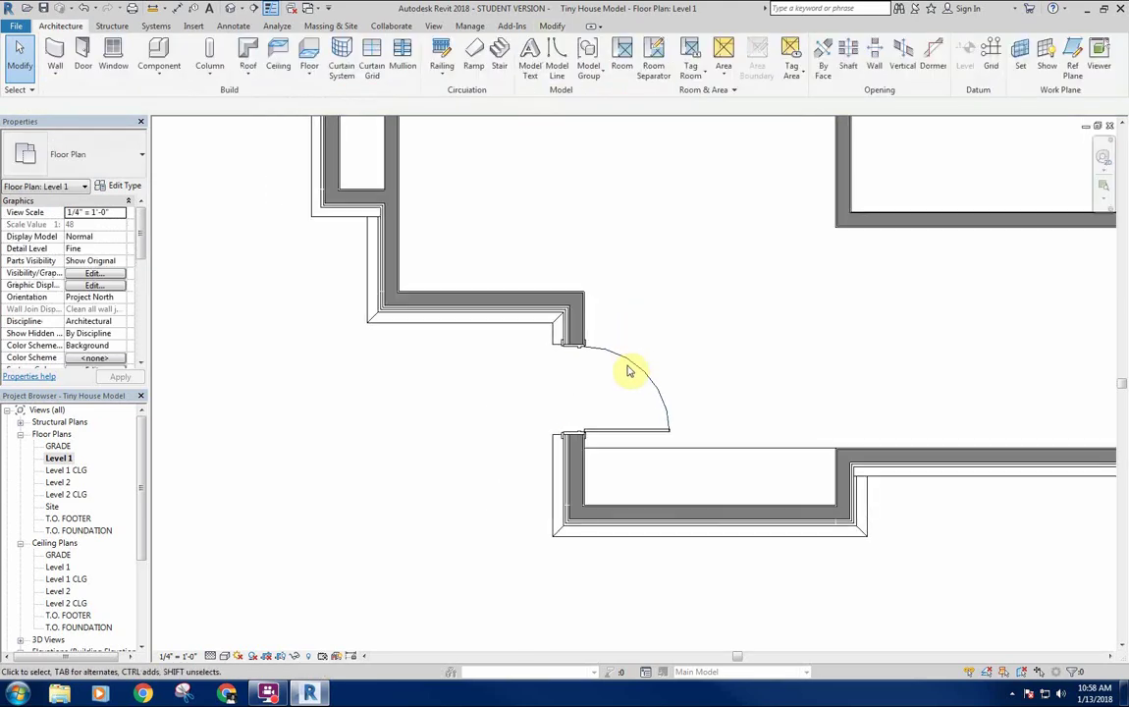
scroll(666, 346, "down", 2)
scroll(695, 334, "up", 3)
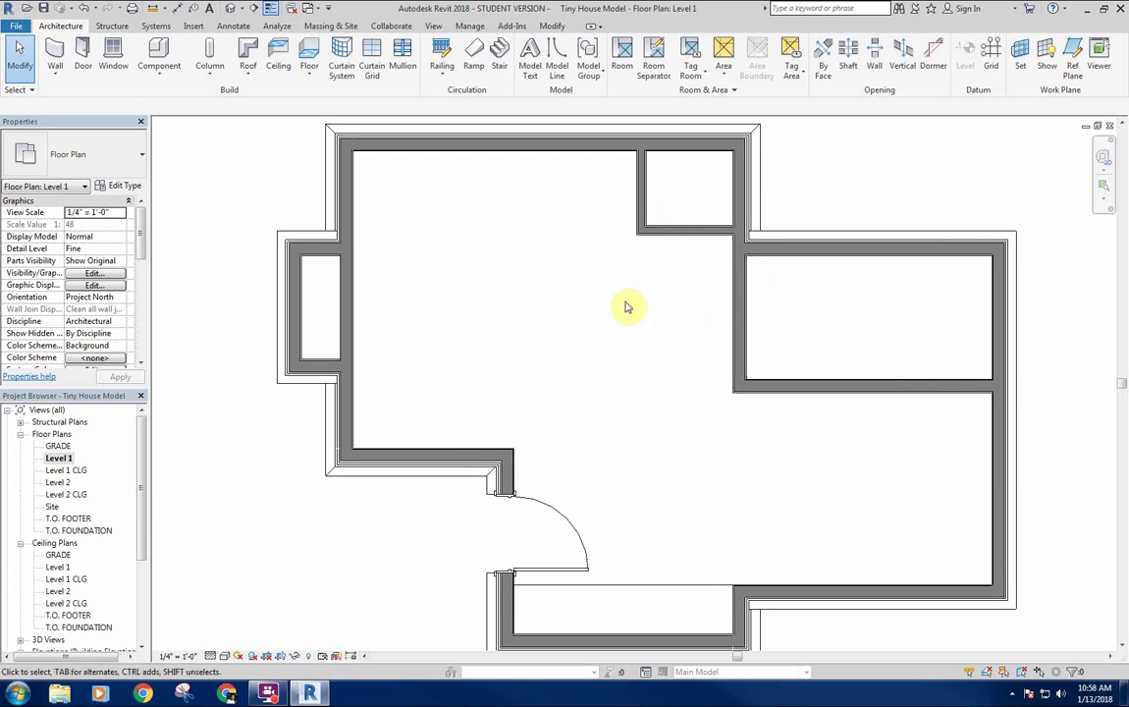
middle_click_drag(612, 320, 618, 295)
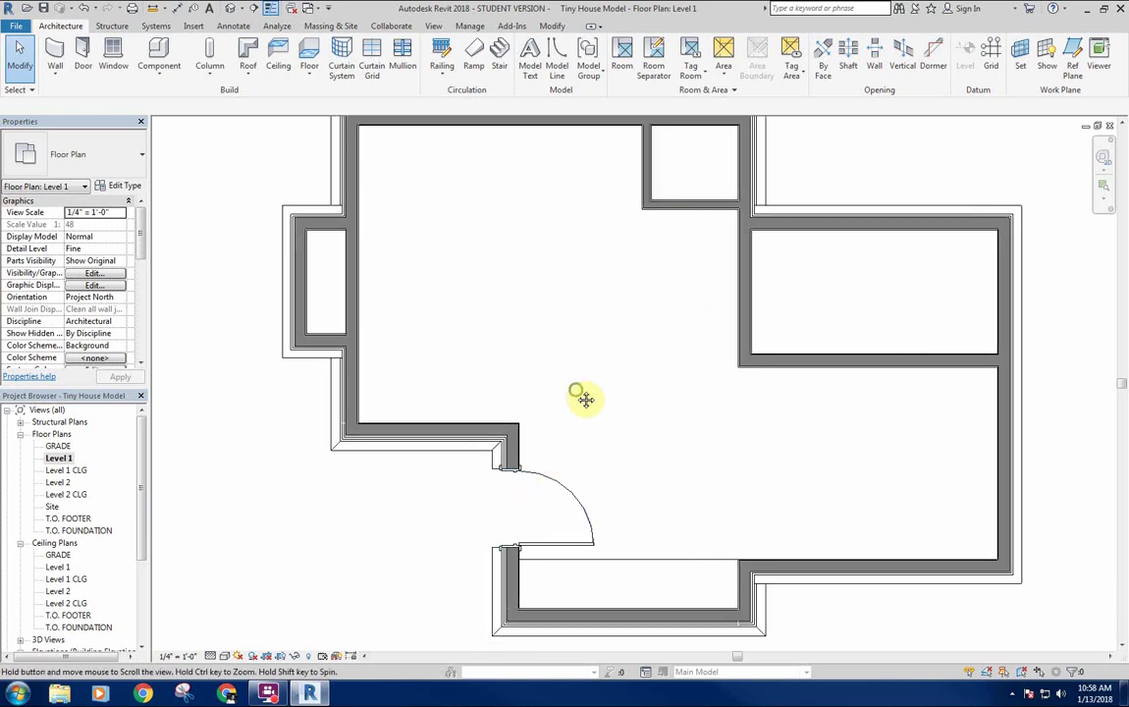
Set the west-wall door's sill height to 1 1/2".
left_click(575, 501)
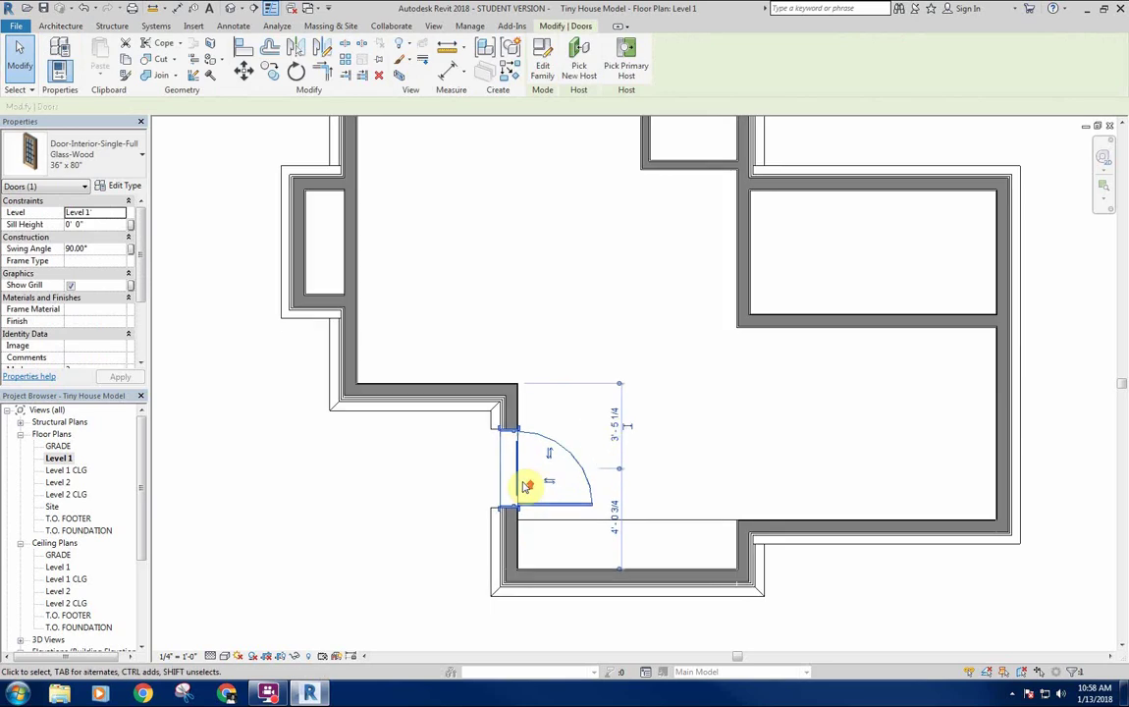
scroll(522, 484, "up", 3)
middle_click_drag(408, 418, 406, 417)
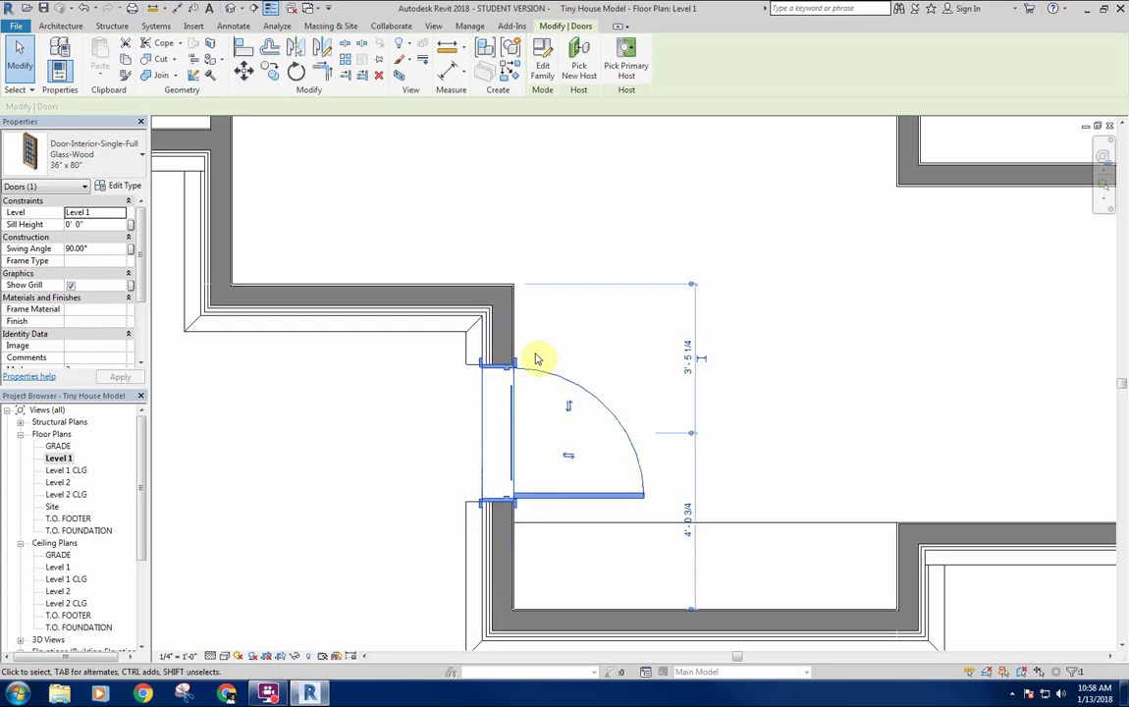
middle_click_drag(608, 372, 612, 370)
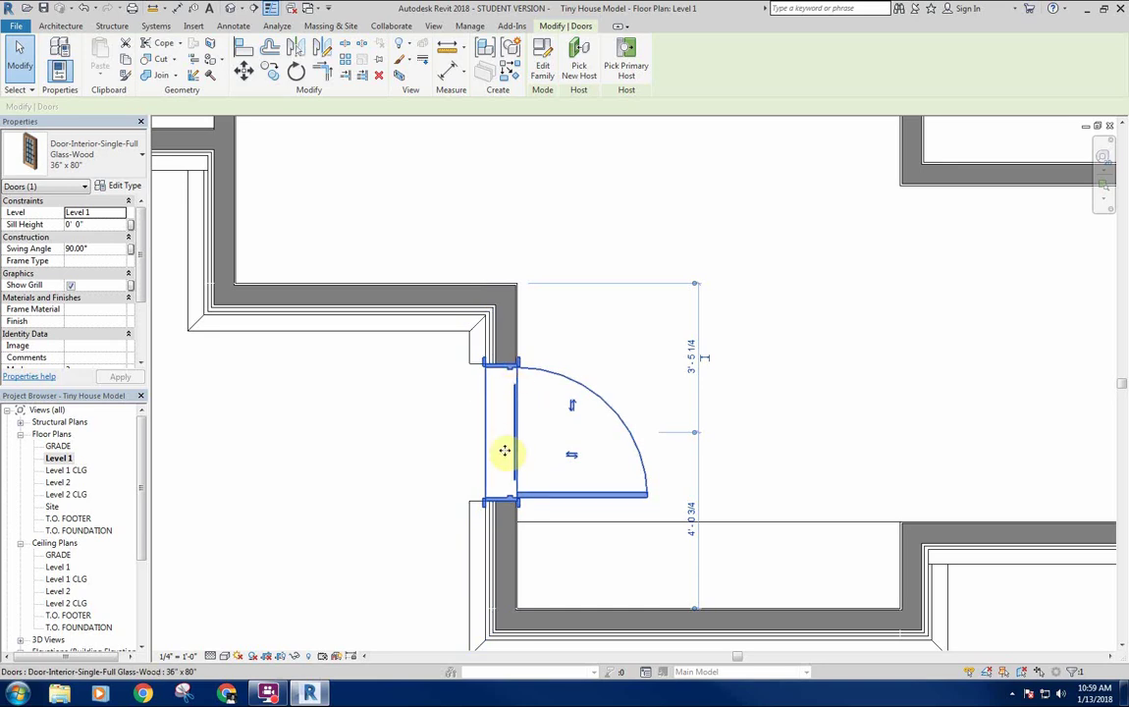
middle_click_drag(404, 417, 371, 409)
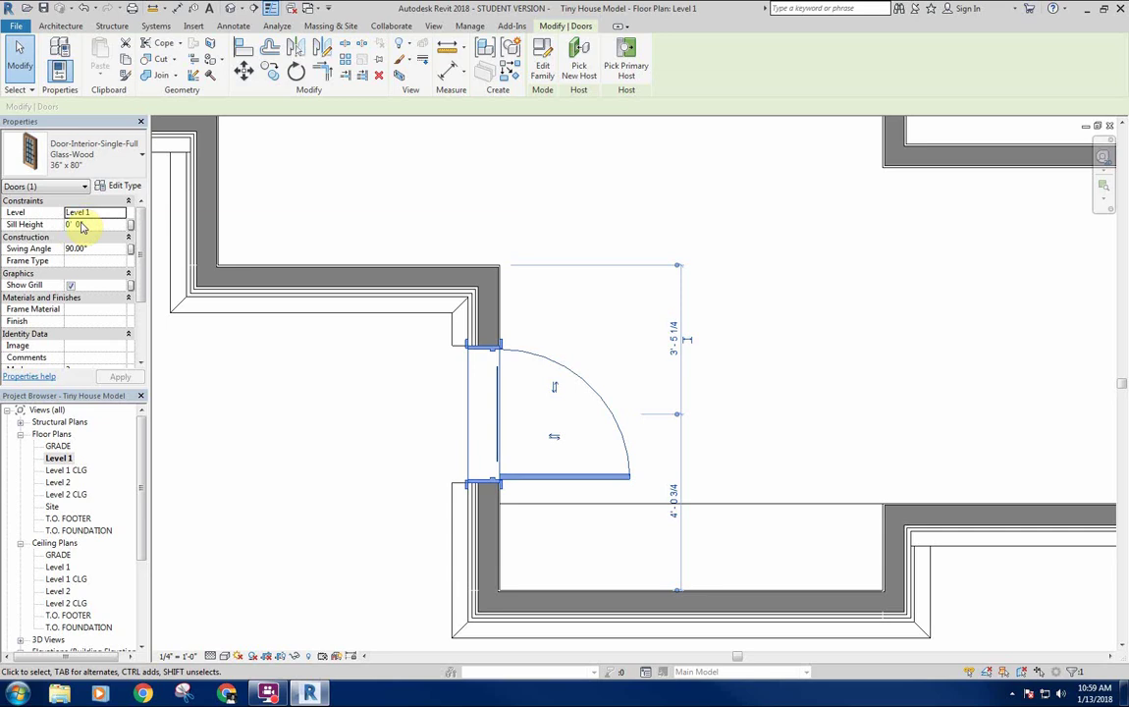
left_click(74, 224)
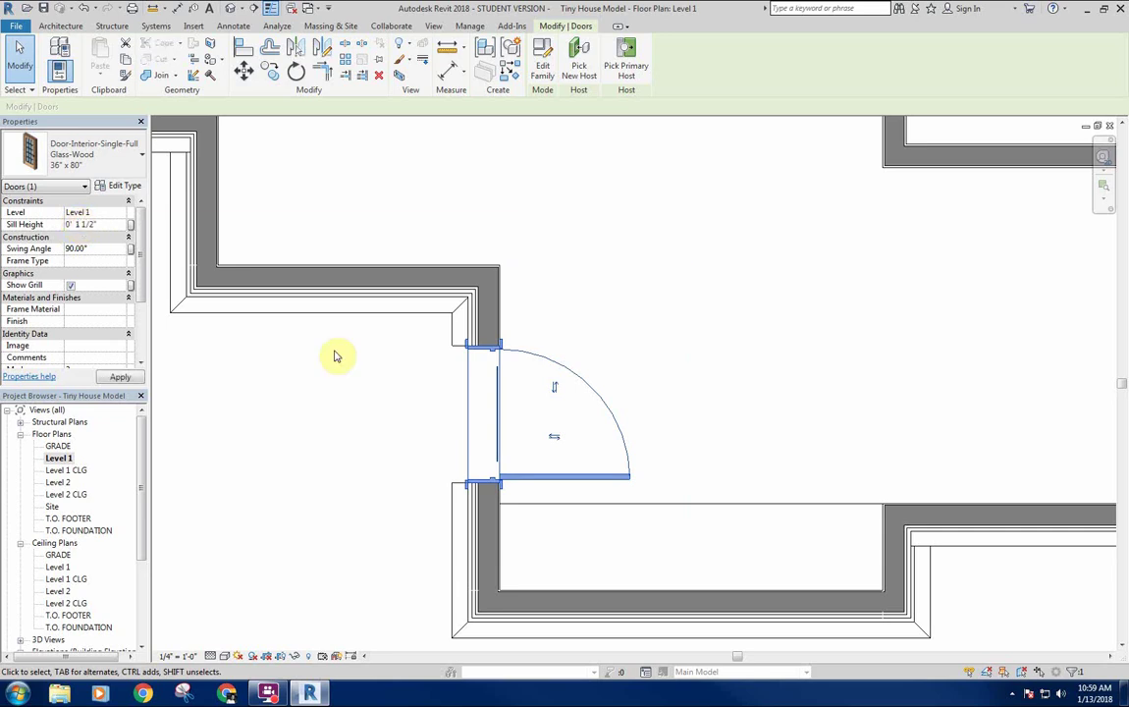
left_click(383, 436)
middle_click_drag(305, 431, 304, 407)
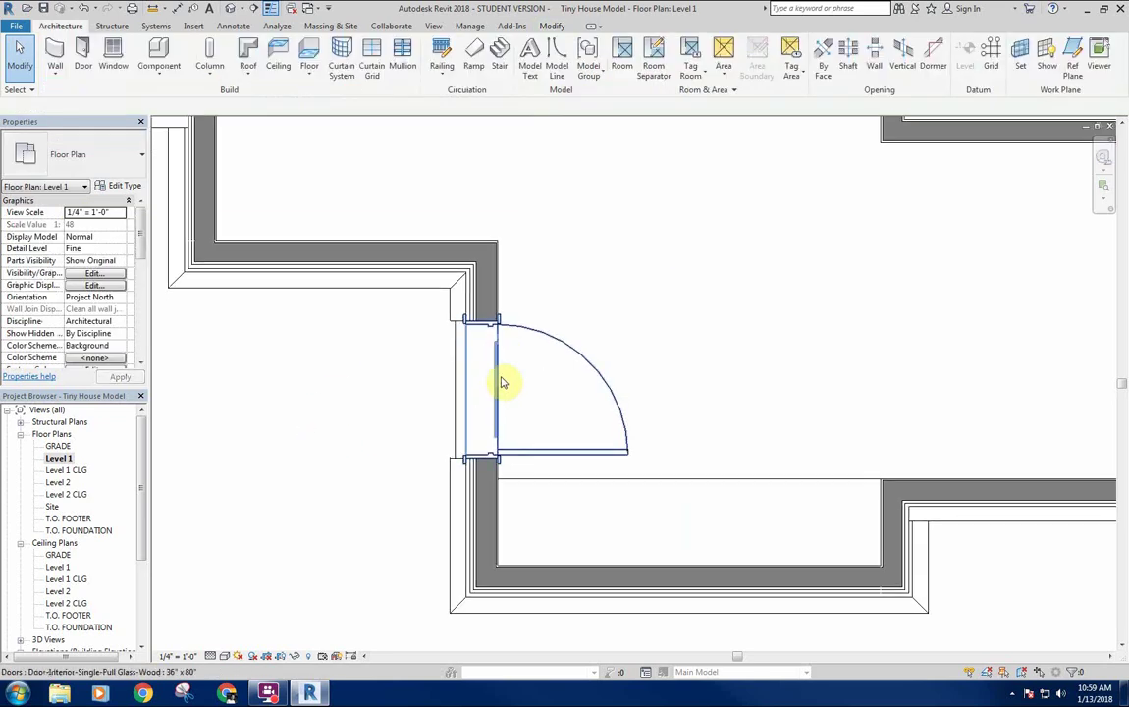
middle_click_drag(391, 402, 416, 397)
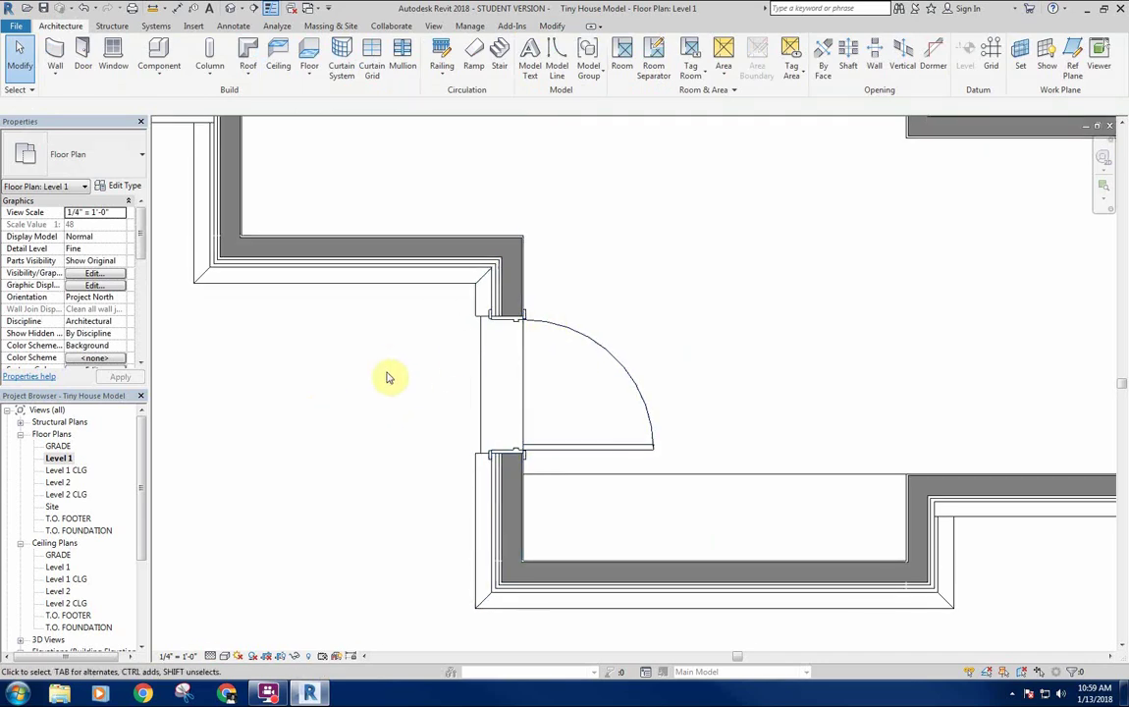
Examine the west door's sill and wall opening in the 3D view, and return to the Level 1 floor plan.
left_click(230, 8)
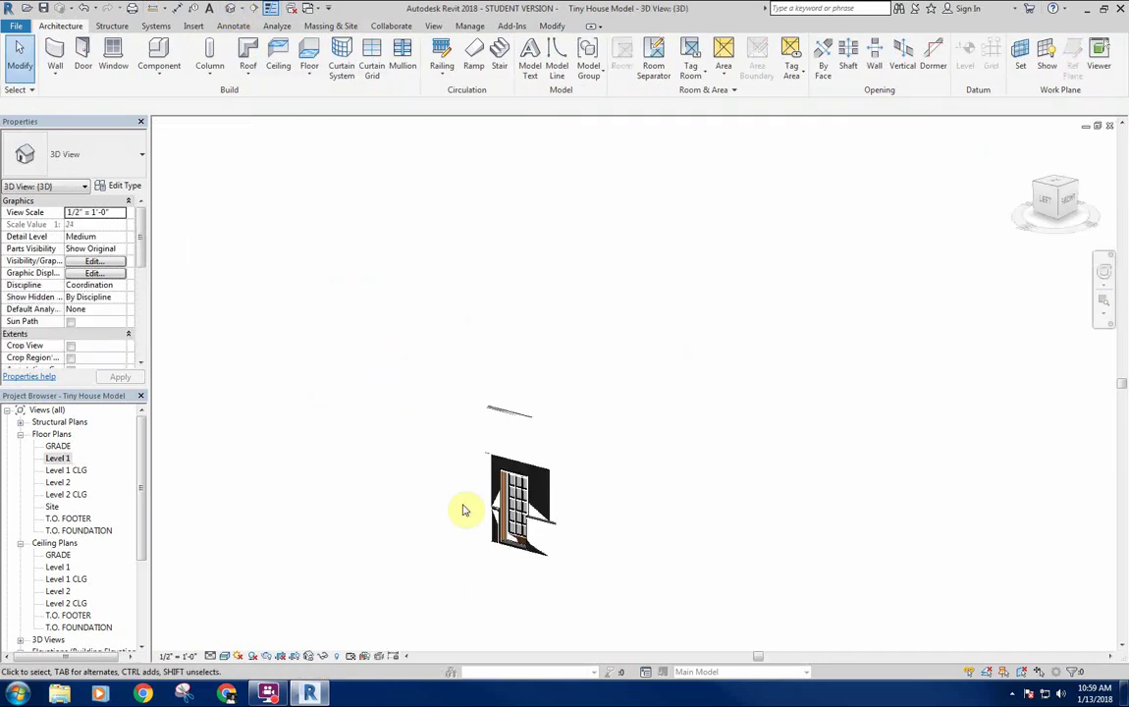
scroll(486, 422, "up", 8)
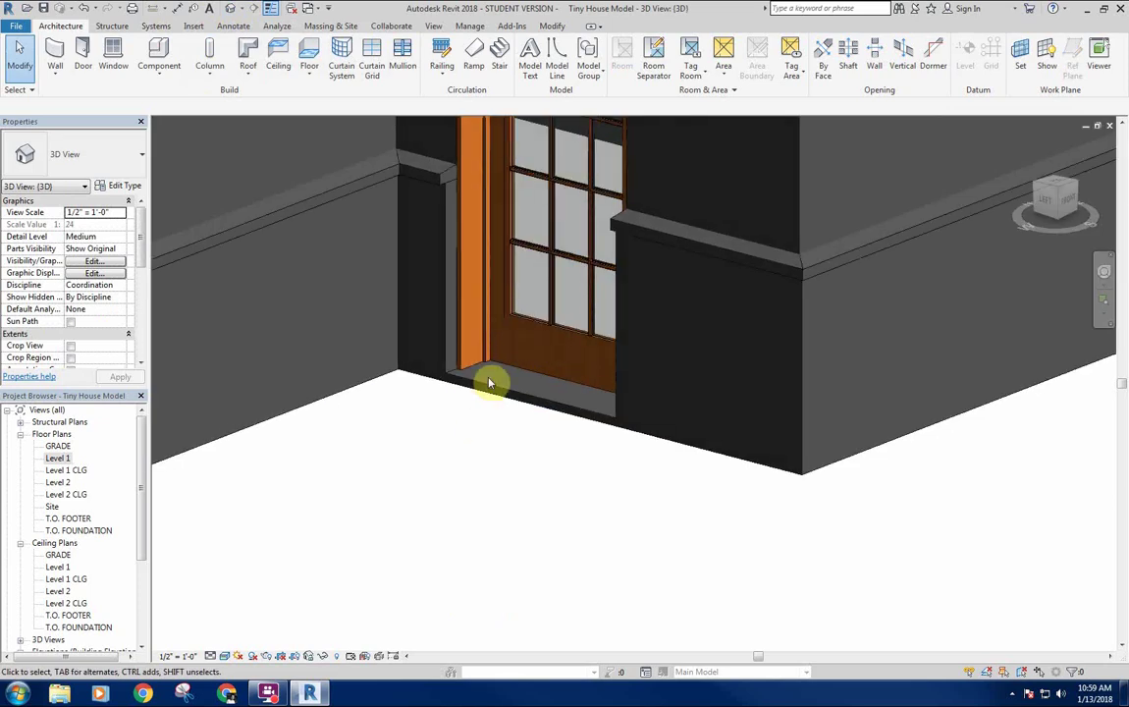
middle_click_drag(476, 368, 432, 501, "shift")
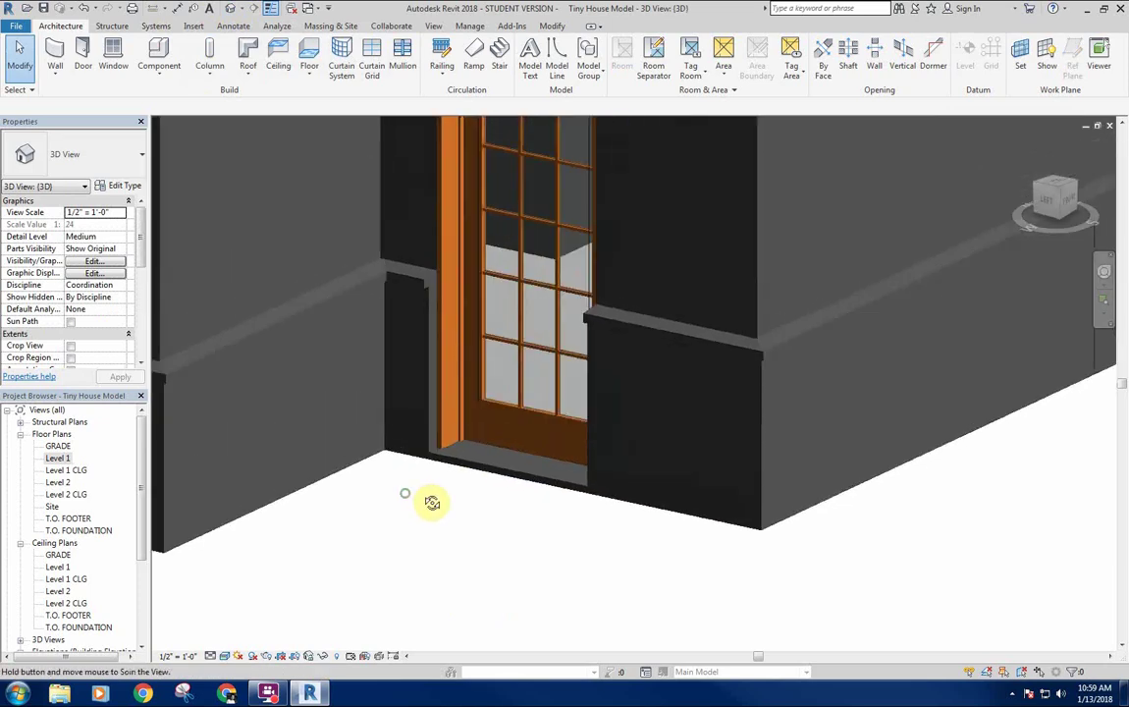
scroll(553, 512, "down", 2)
mouse_move(553, 511)
middle_mouse_down()
mouse_move(520, 502)
mouse_move(492, 543)
mouse_move(466, 507)
mouse_move(555, 529)
mouse_move(542, 509)
mouse_move(516, 519)
middle_mouse_up()
left_click(485, 509)
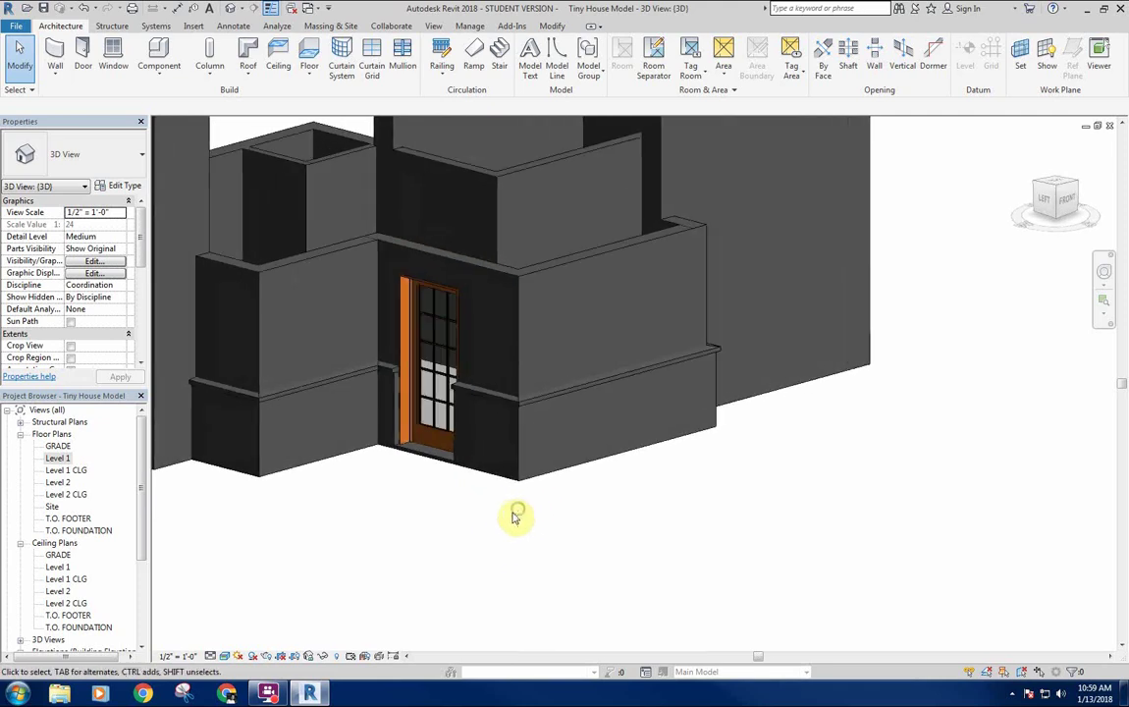
key("ctrl+Tab")
Start placing another door and open the Residential subfolder of the Doors library for loading a family.
middle_click_drag(607, 372, 589, 400)
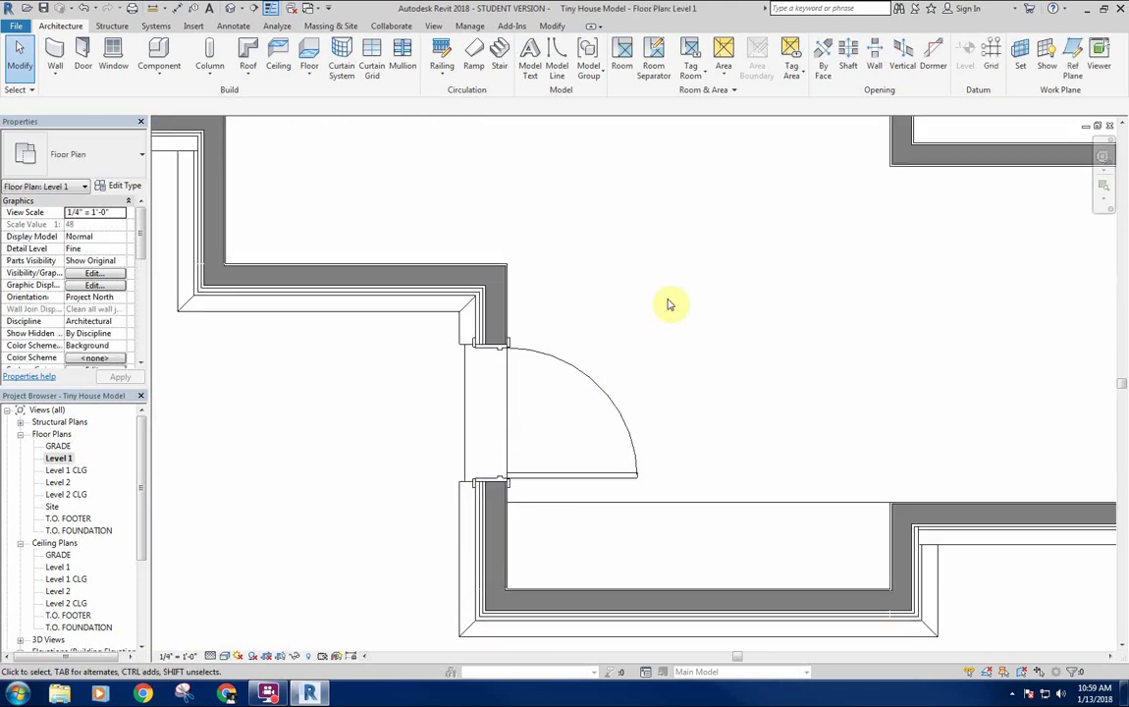
scroll(638, 291, "down", 2)
middle_click_drag(633, 285, 648, 383)
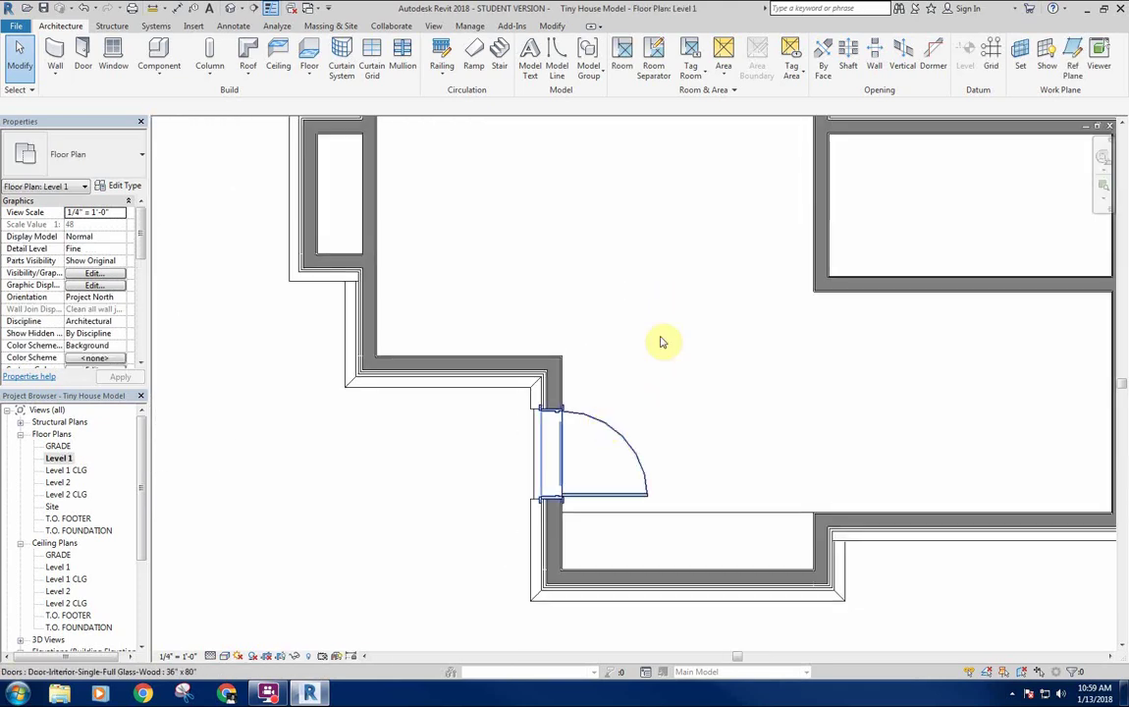
middle_click_drag(678, 302, 601, 423)
scroll(640, 345, "down", 2)
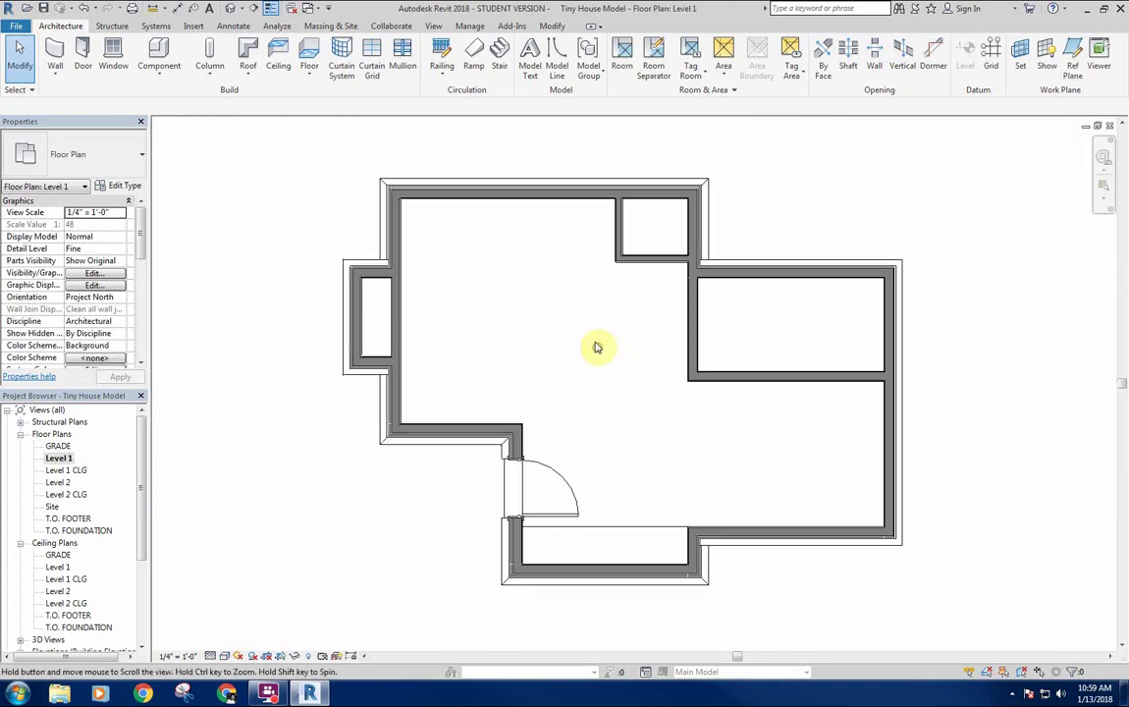
left_click(82, 55)
left_click(542, 55)
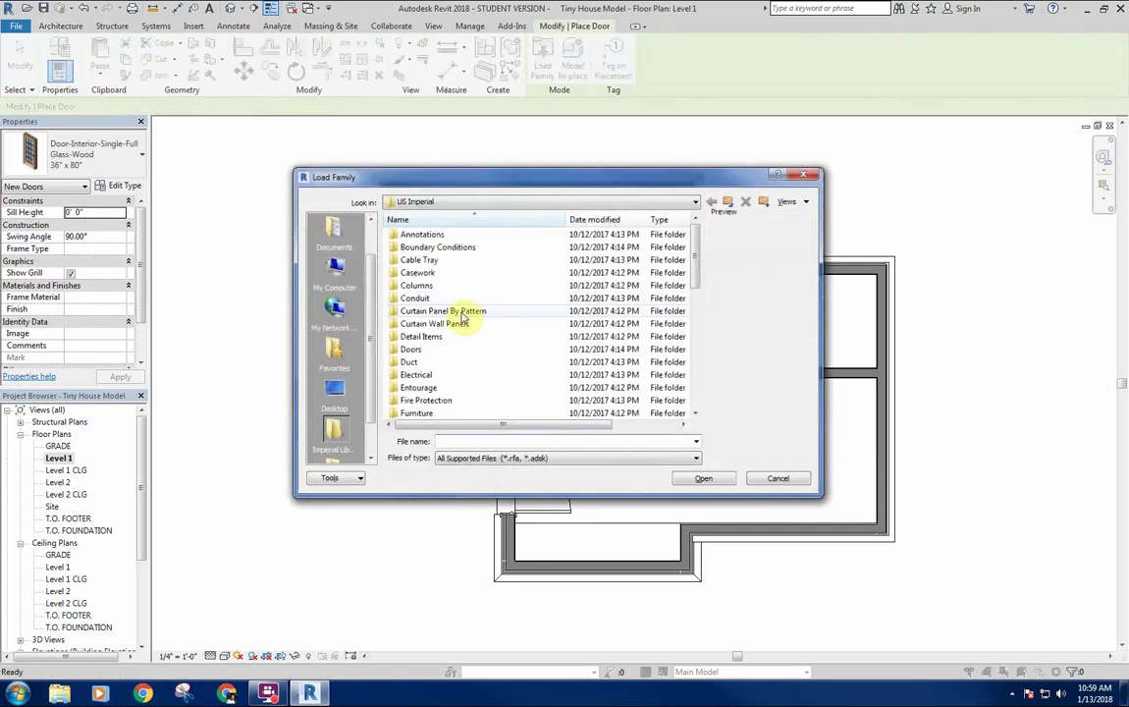
double_click(416, 350)
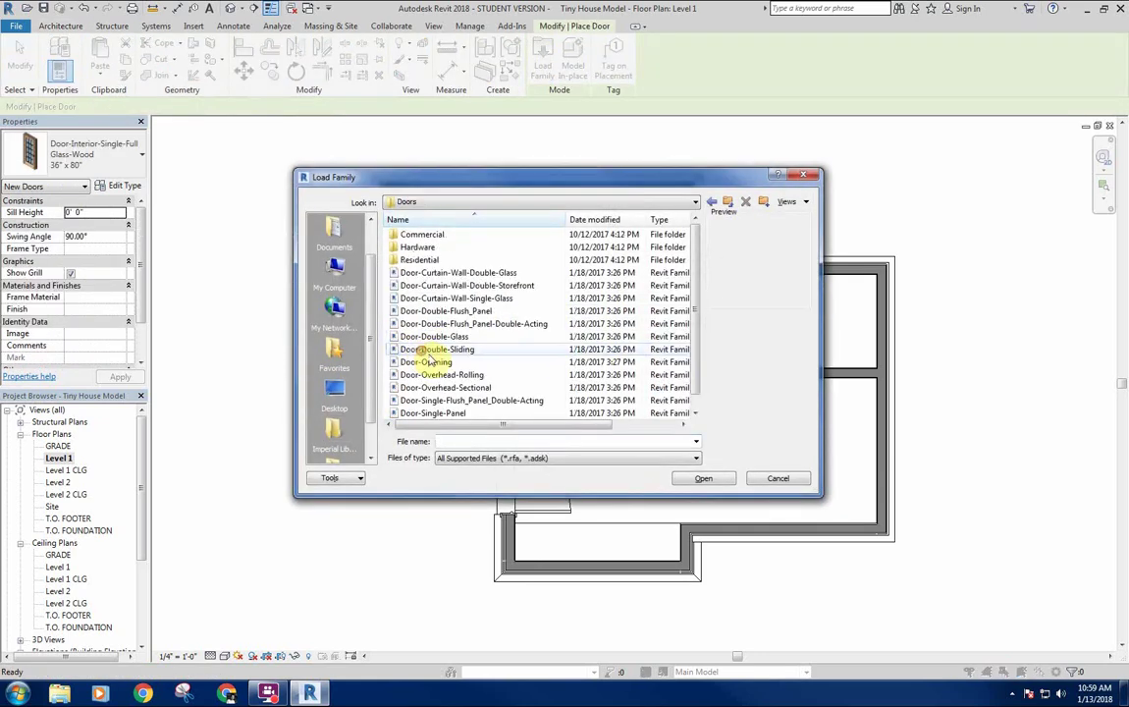
double_click(428, 259)
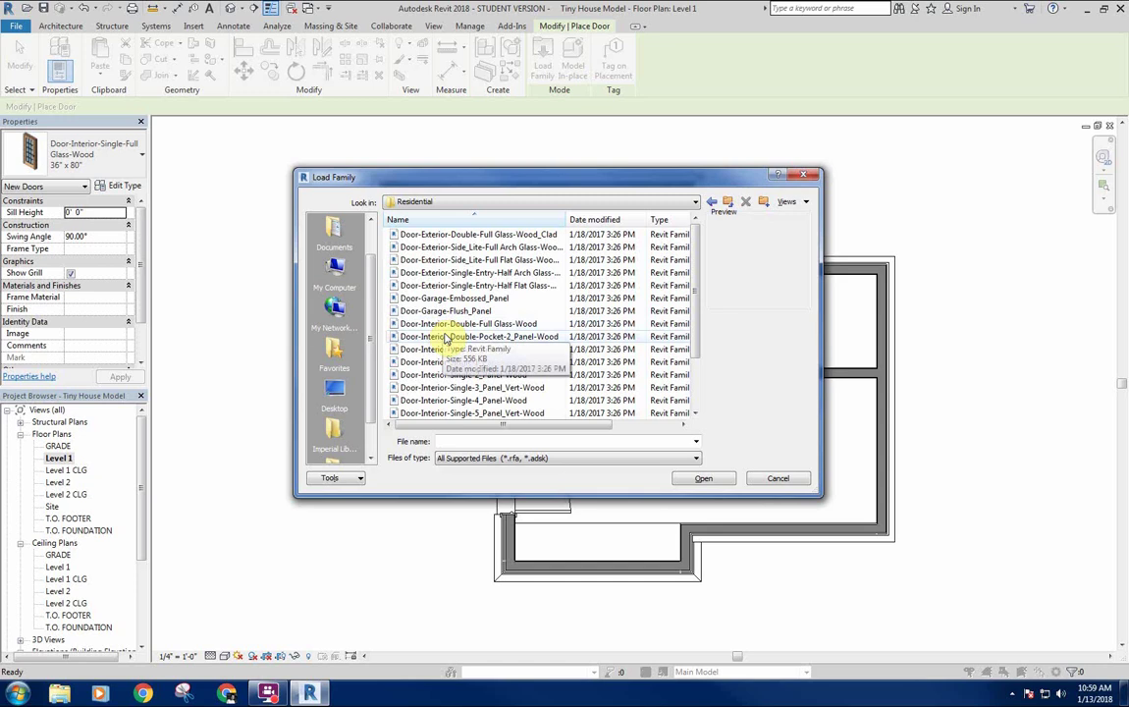
Preview the garage, double sliding and single-panel interior door families in the Residential folder.
left_click(442, 336)
key("Up")
key("Up")
key("Up")
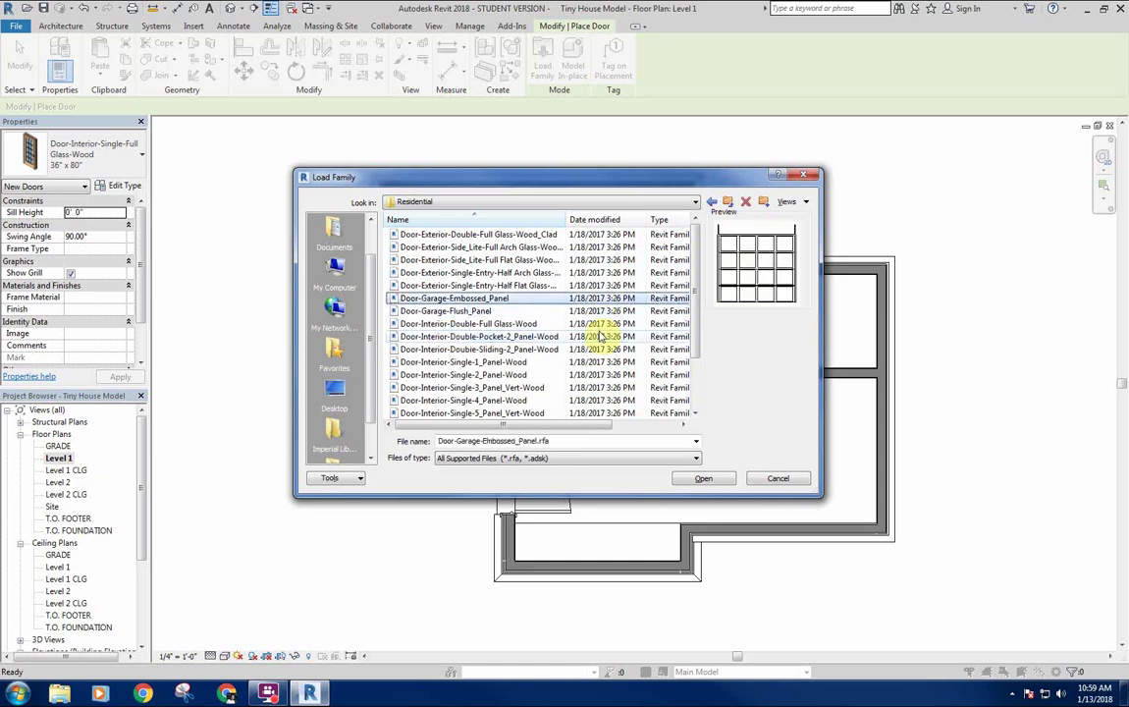
key("Down")
key("Down")
key("Down")
key("Down")
key("Down")
key("Down")
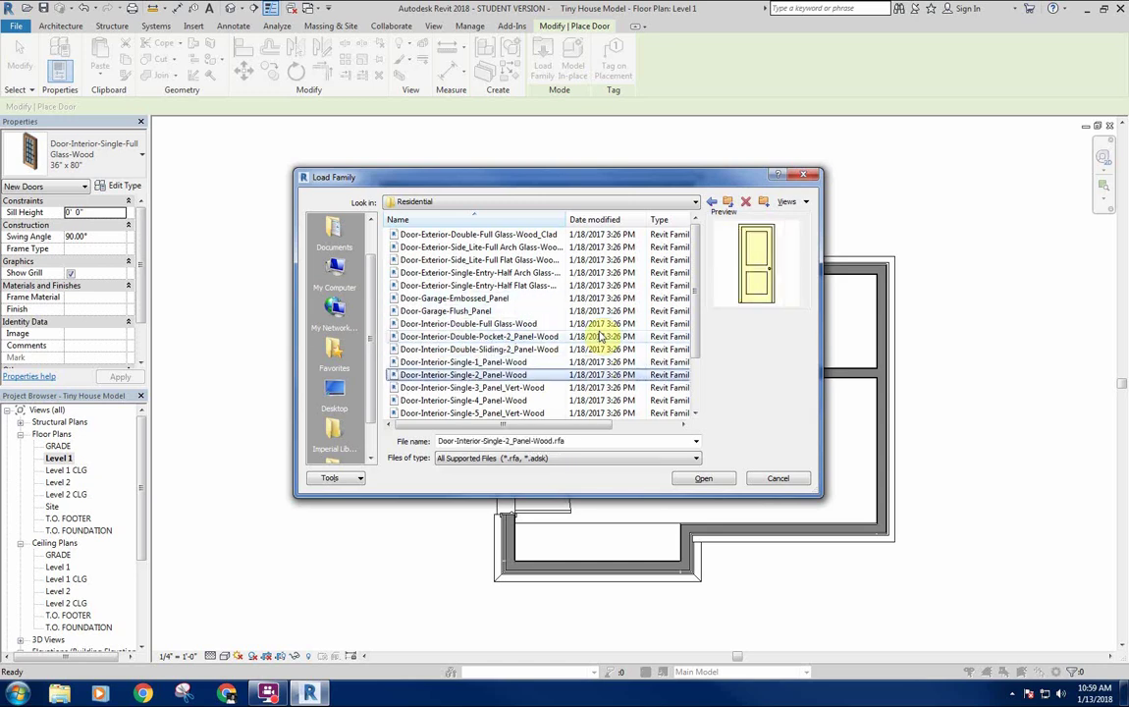
key("Up")
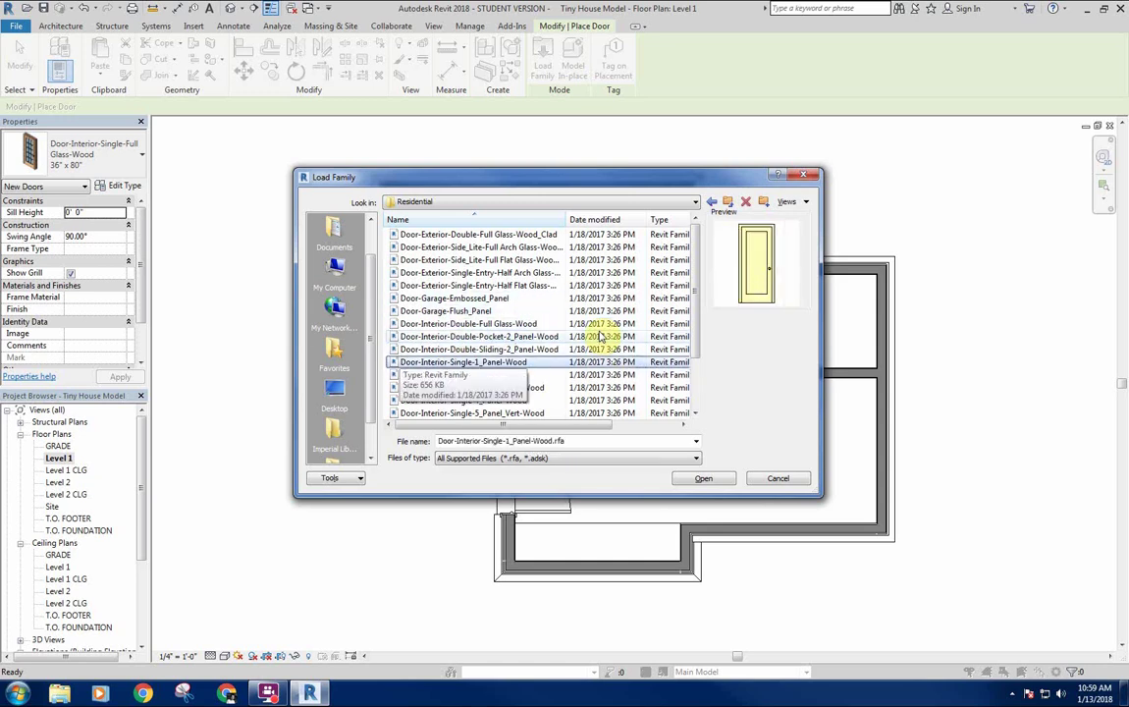
key("Down")
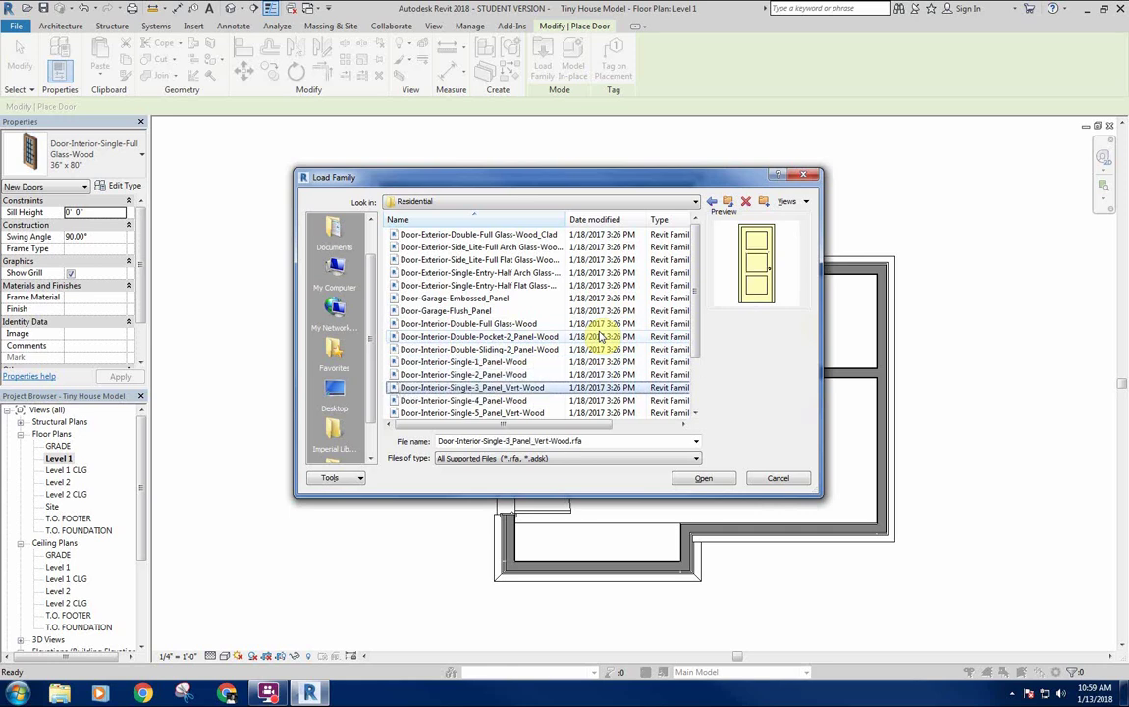
key("Up")
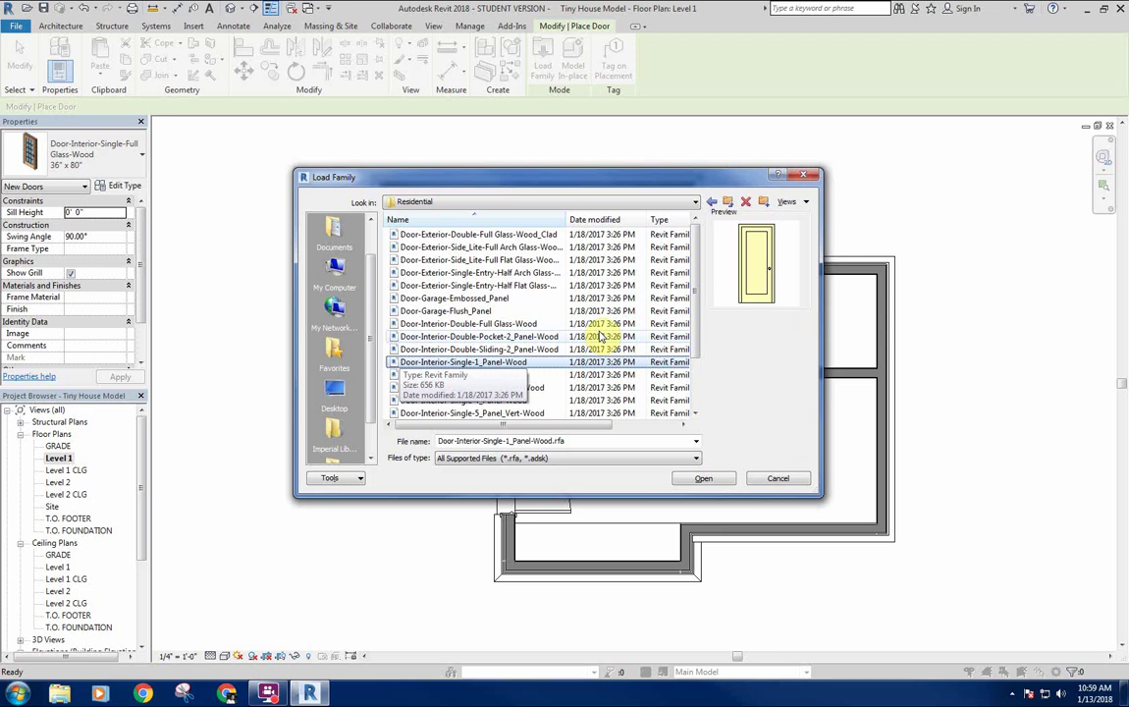
key("Up")
key("Down")
key("Down")
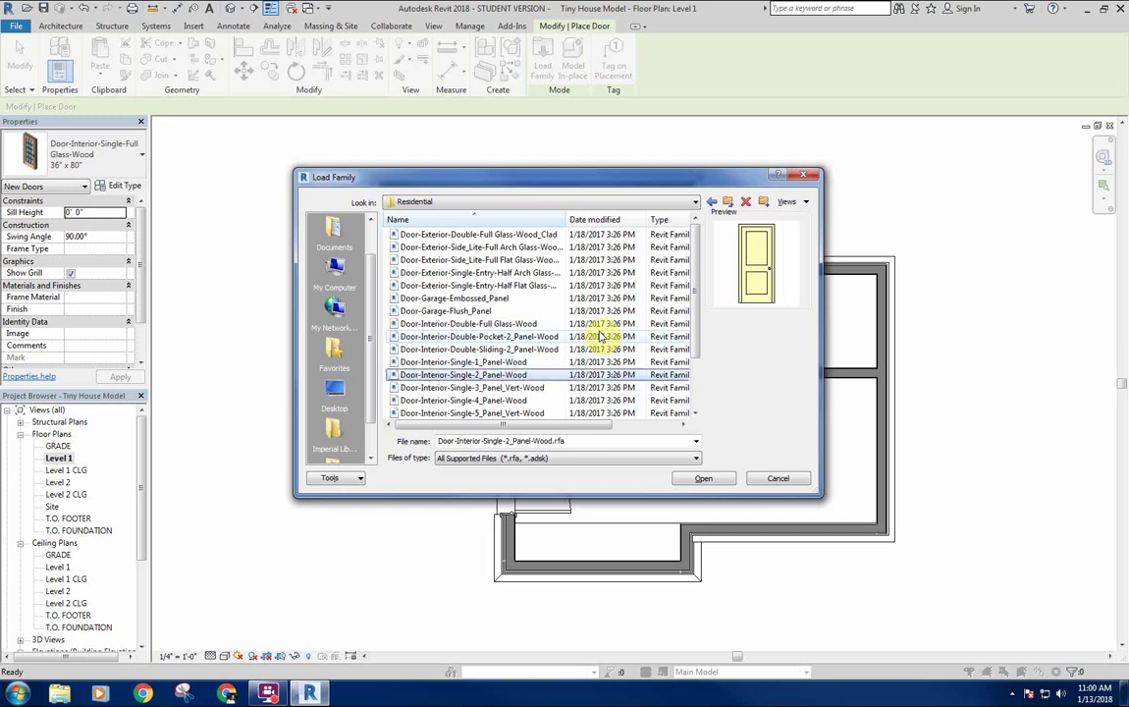
key("Up")
key("Up")
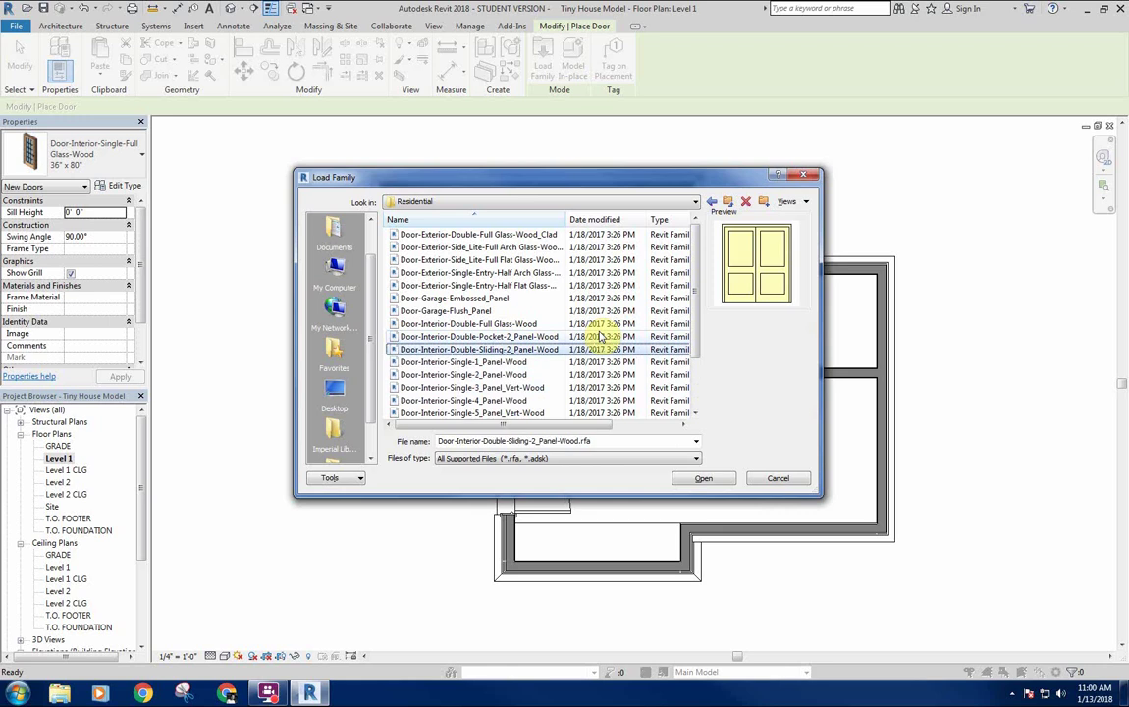
Load the Door-Interior-Single-2_Panel-Wood family with its 30" x 80", 32" x 80" and 36" x 80" types.
key("Down")
key("Down")
key("Return")
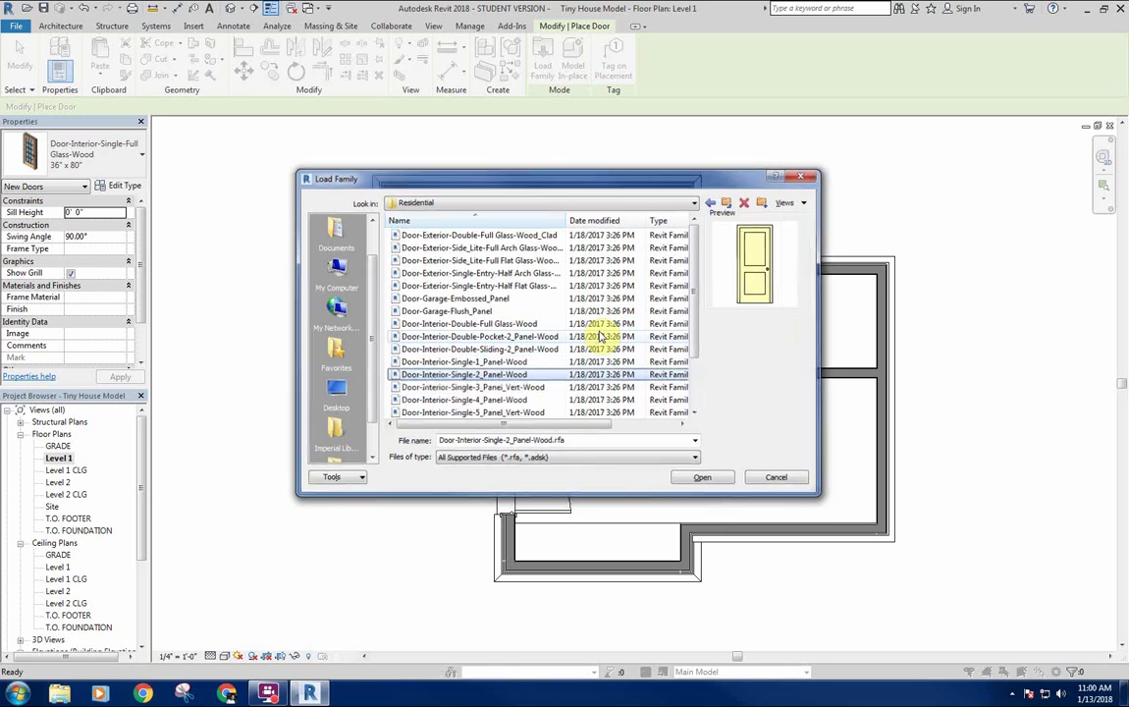
left_click(467, 390)
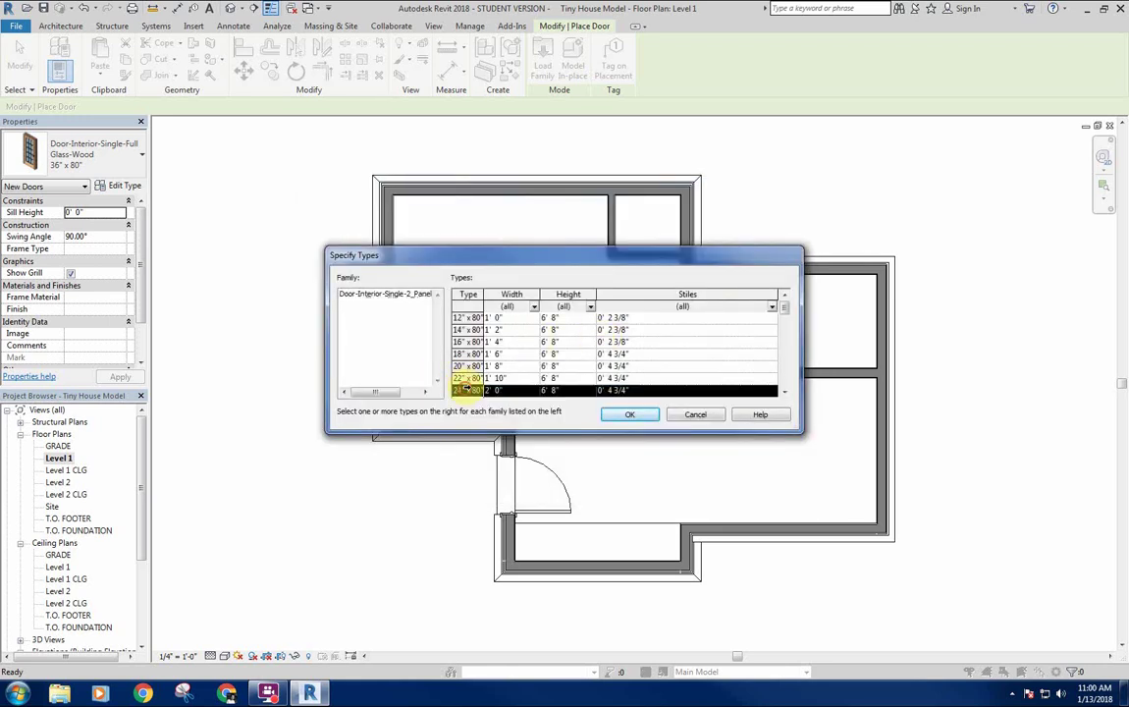
scroll(466, 355, "down", 3)
scroll(468, 338, "up", 1)
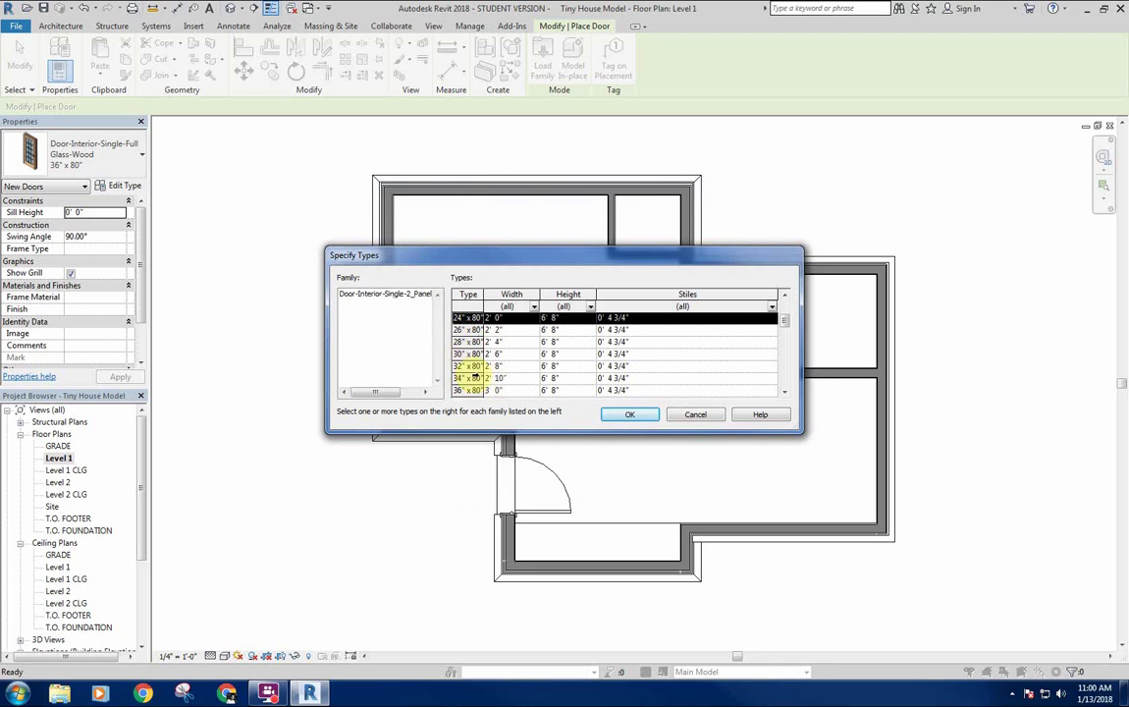
left_click(471, 353)
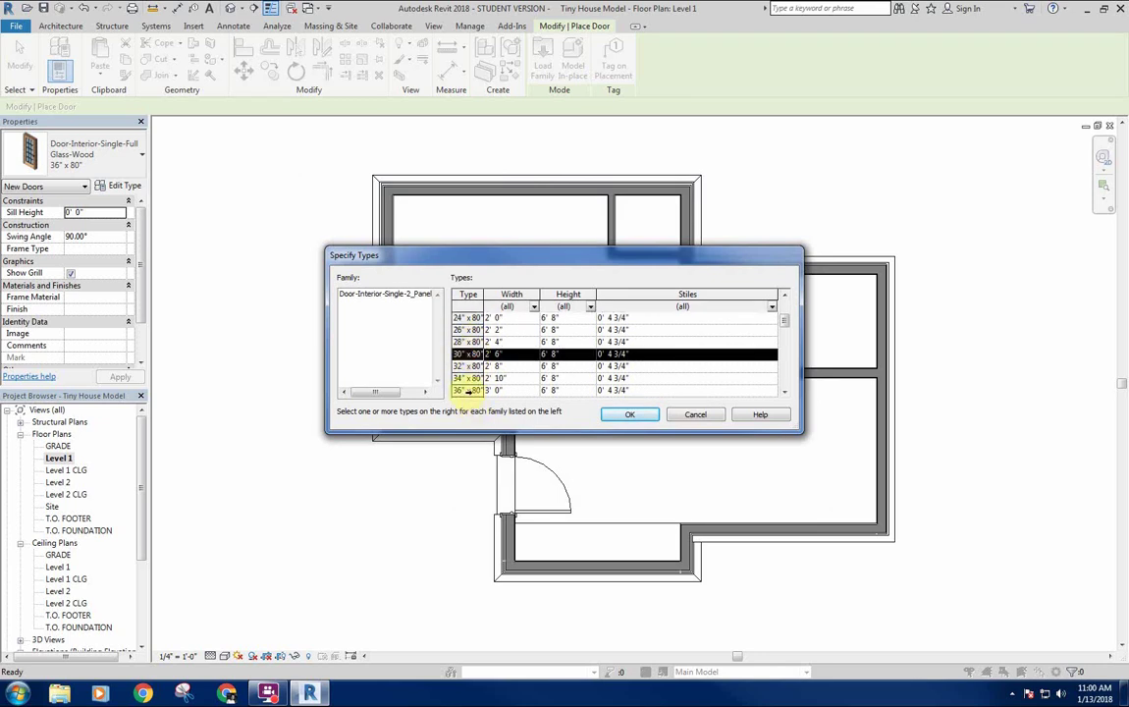
left_click(471, 365, "ctrl")
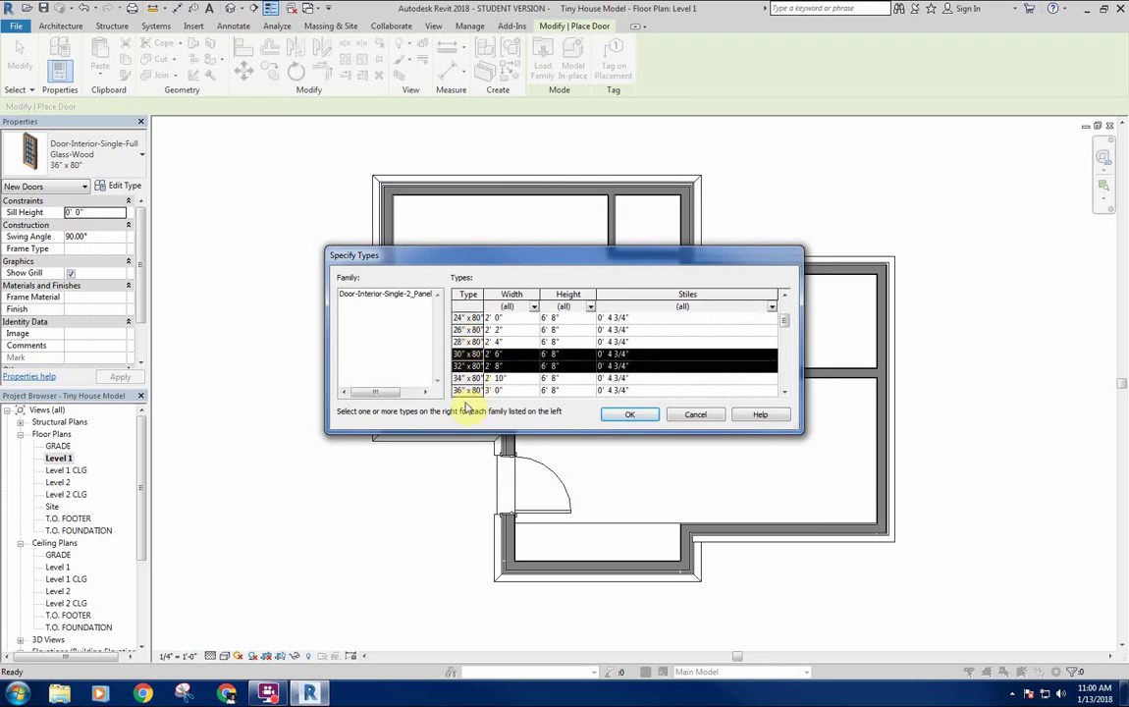
left_click(470, 390, "ctrl")
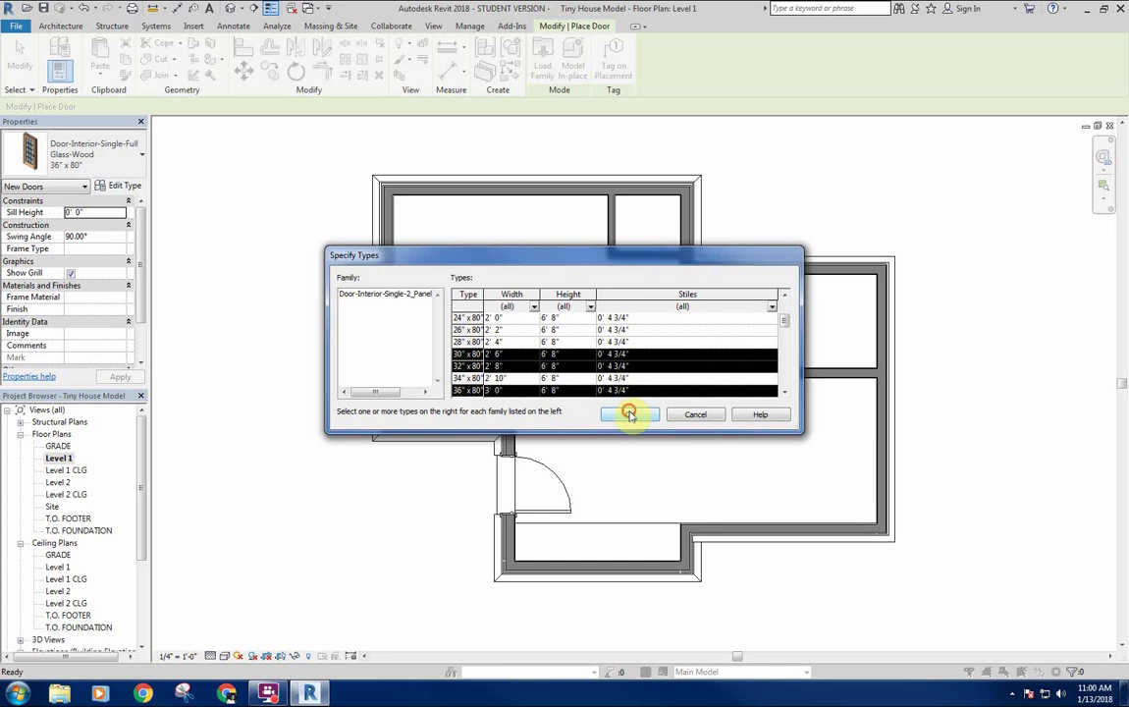
left_click(629, 413)
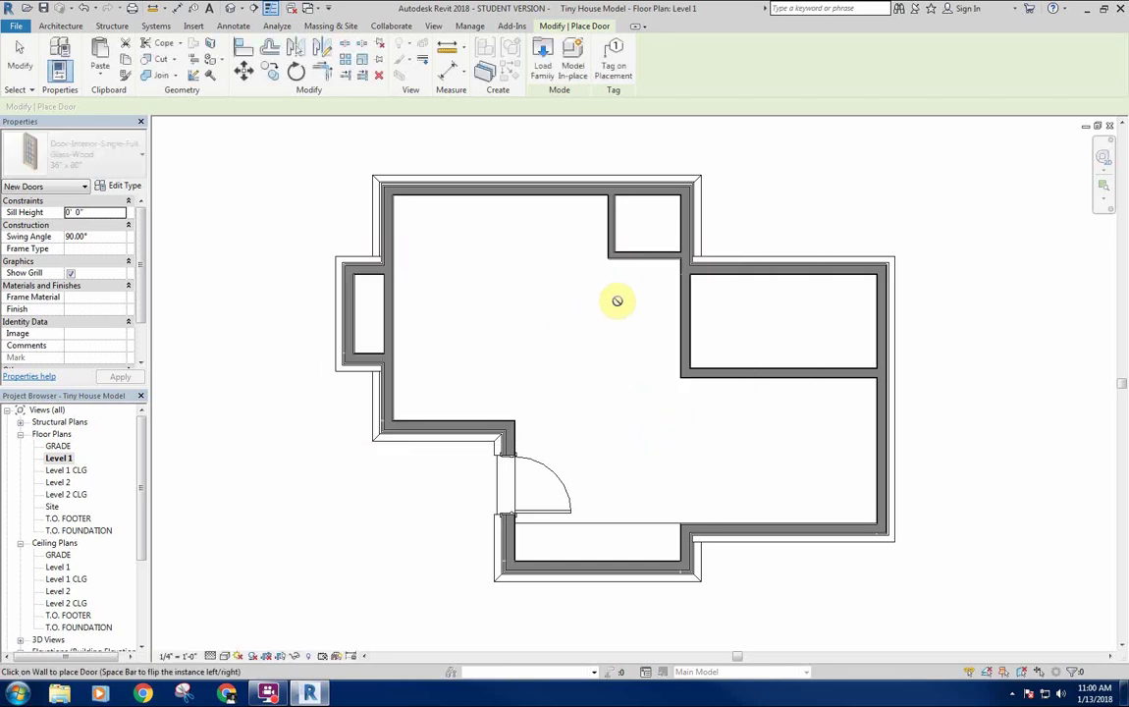
Place a 30" x 80" Door-Interior-Single-2_Panel-Wood in the east room's west wall, swinging into the room and hinged at the north jamb.
left_click(97, 160)
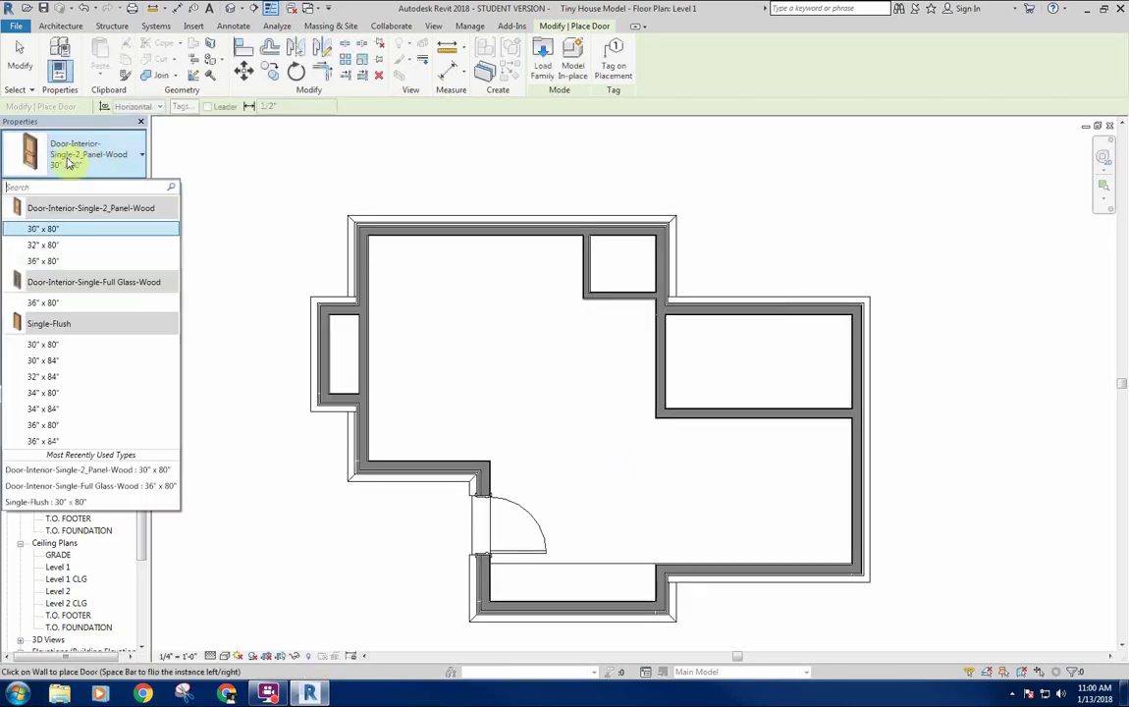
left_click(88, 158)
scroll(668, 336, "up", 2)
scroll(669, 336, "up", 1)
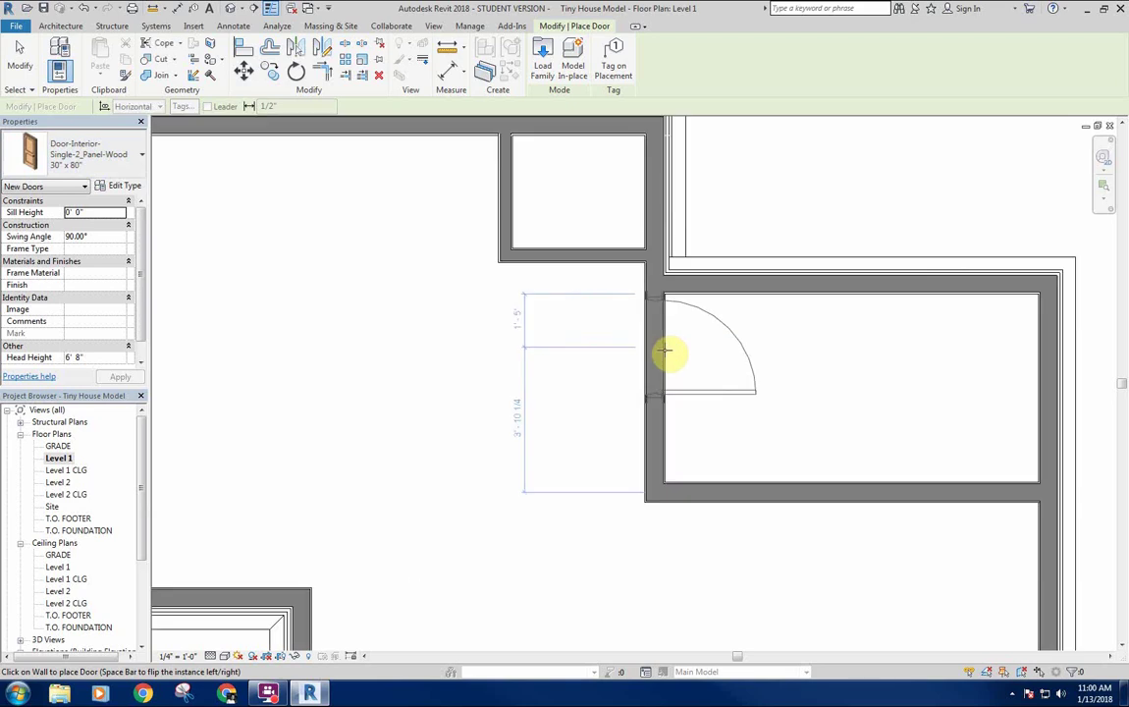
left_click(665, 353)
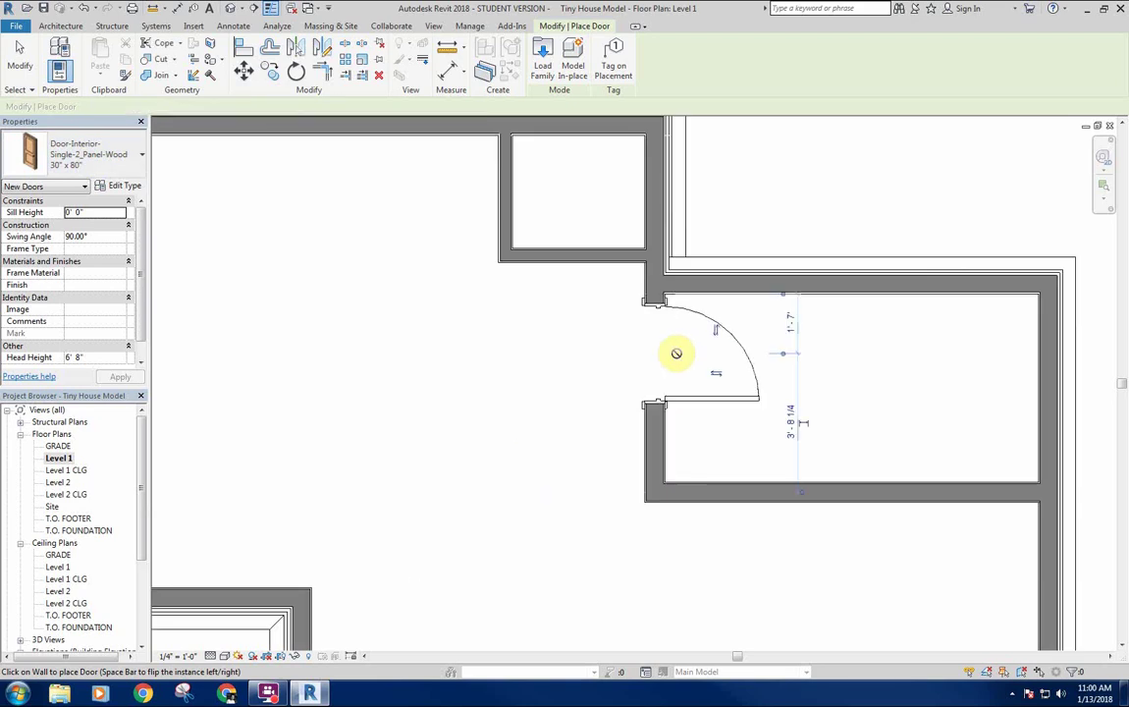
key("space")
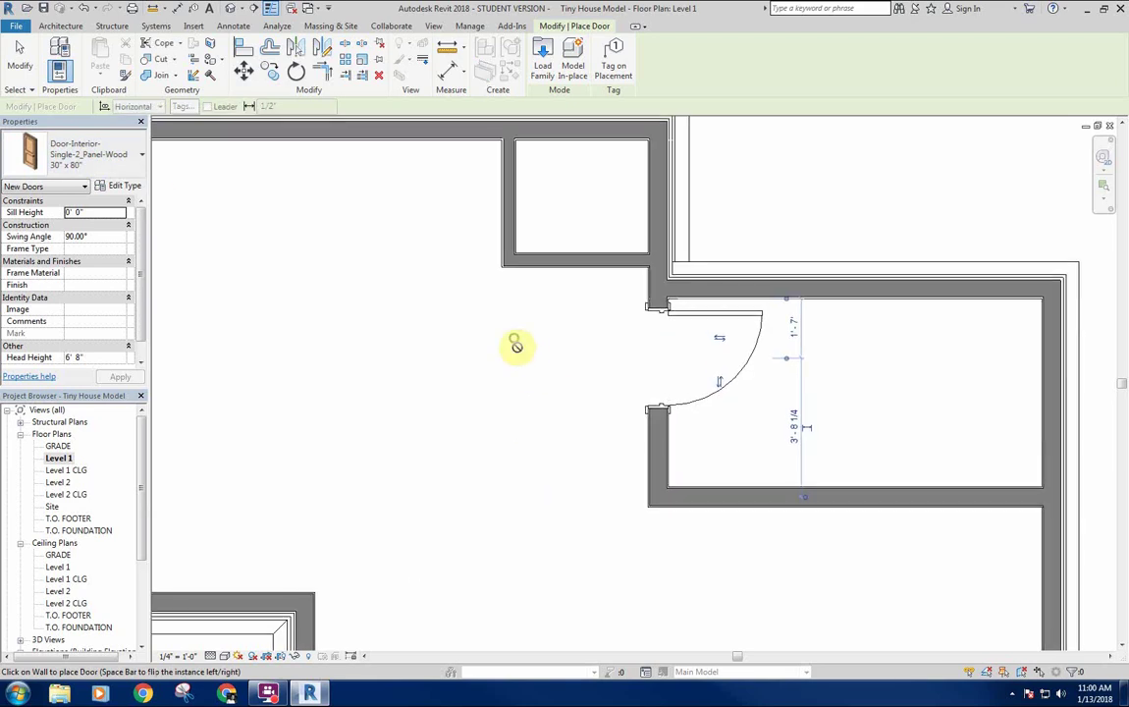
Place a 36" x 80" Door-Interior-Single-2_Panel-Wood in the small closet's south wall, swinging out of the closet, and end door placement.
left_click(141, 155)
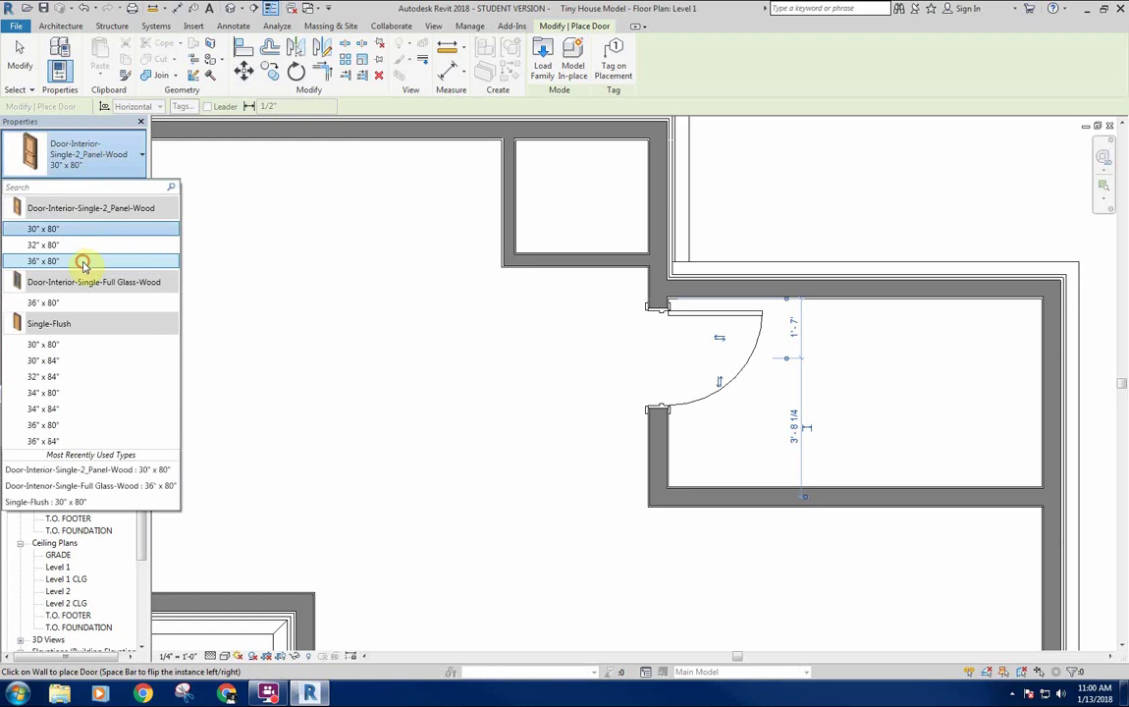
left_click(83, 261)
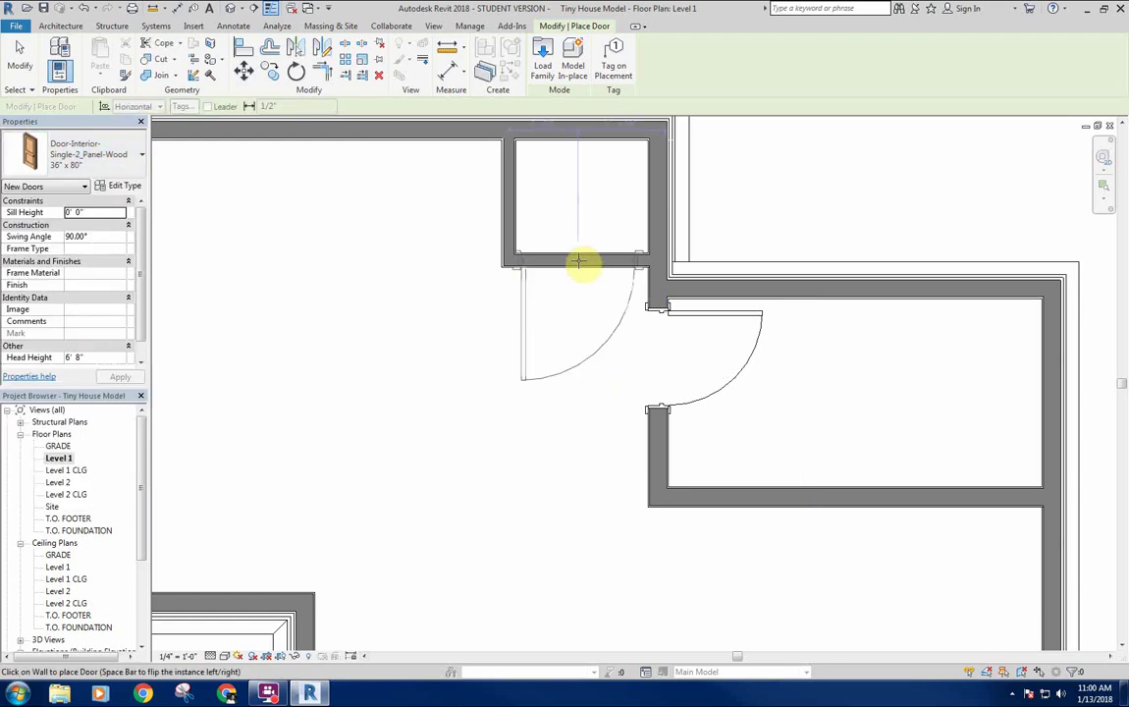
right_click(436, 262)
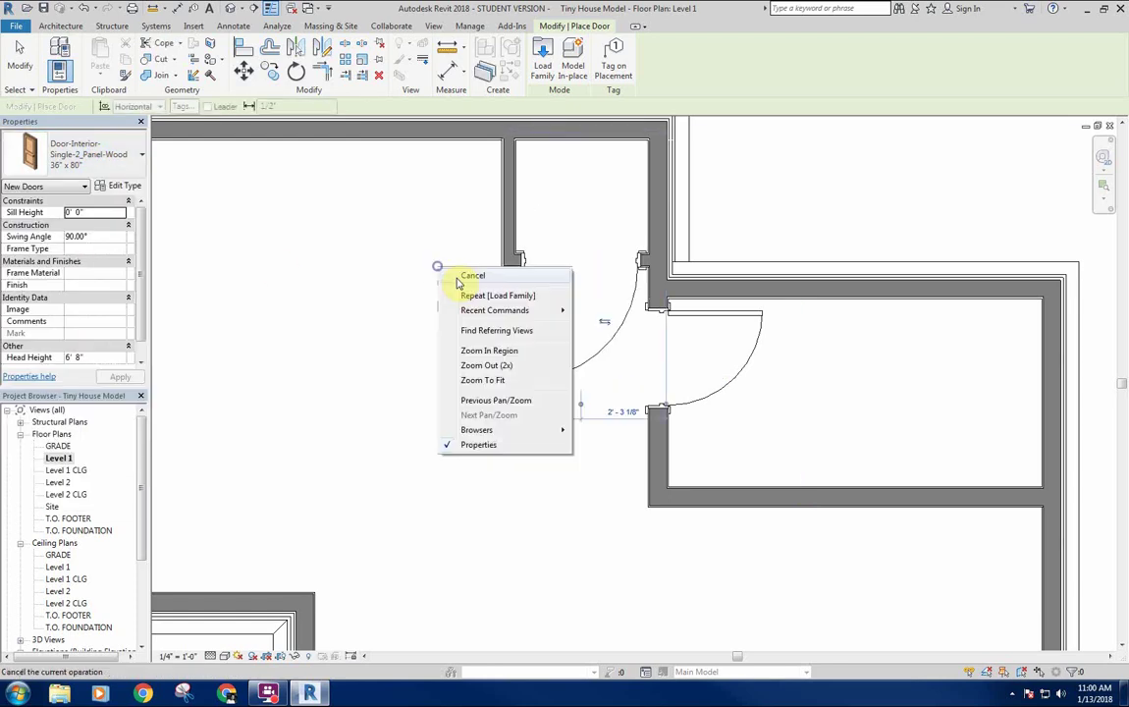
left_click(459, 278)
Select the closet door and move its temporary dimension witness lines to the outer face of the west wall and the near face of the east wall.
middle_click_drag(446, 274, 454, 294)
left_click(529, 357)
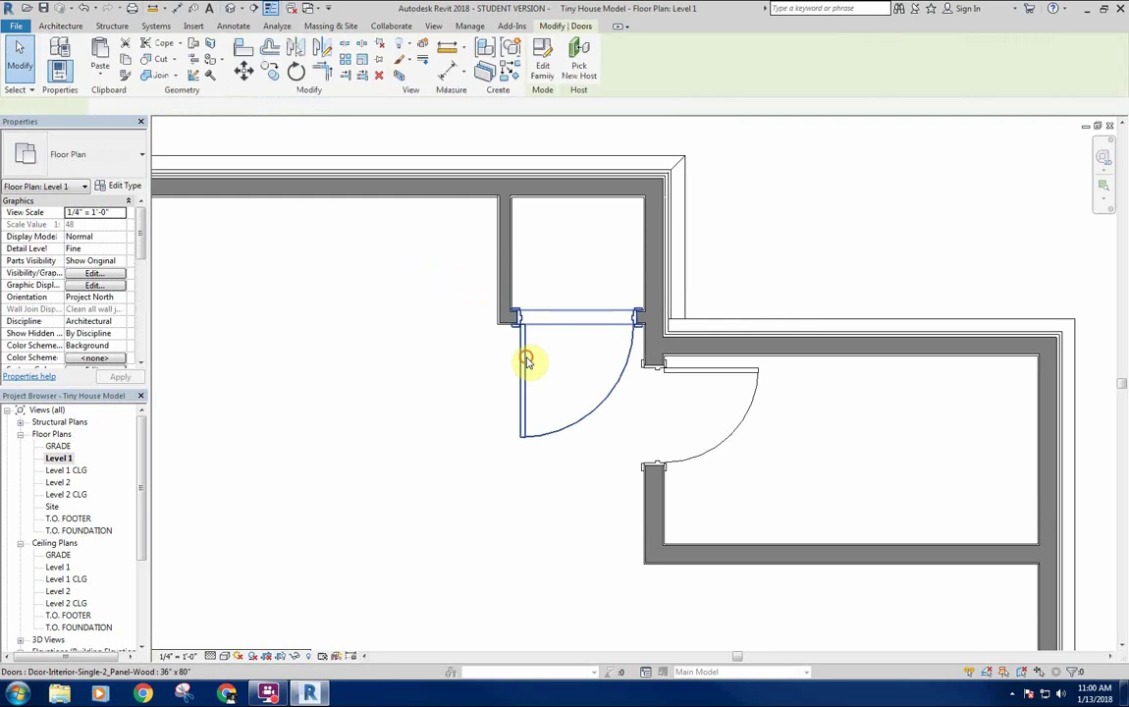
scroll(550, 307, "up", 3)
middle_click_drag(550, 307, 620, 274)
scroll(616, 236, "down", 2)
middle_click_drag(616, 234, 616, 288)
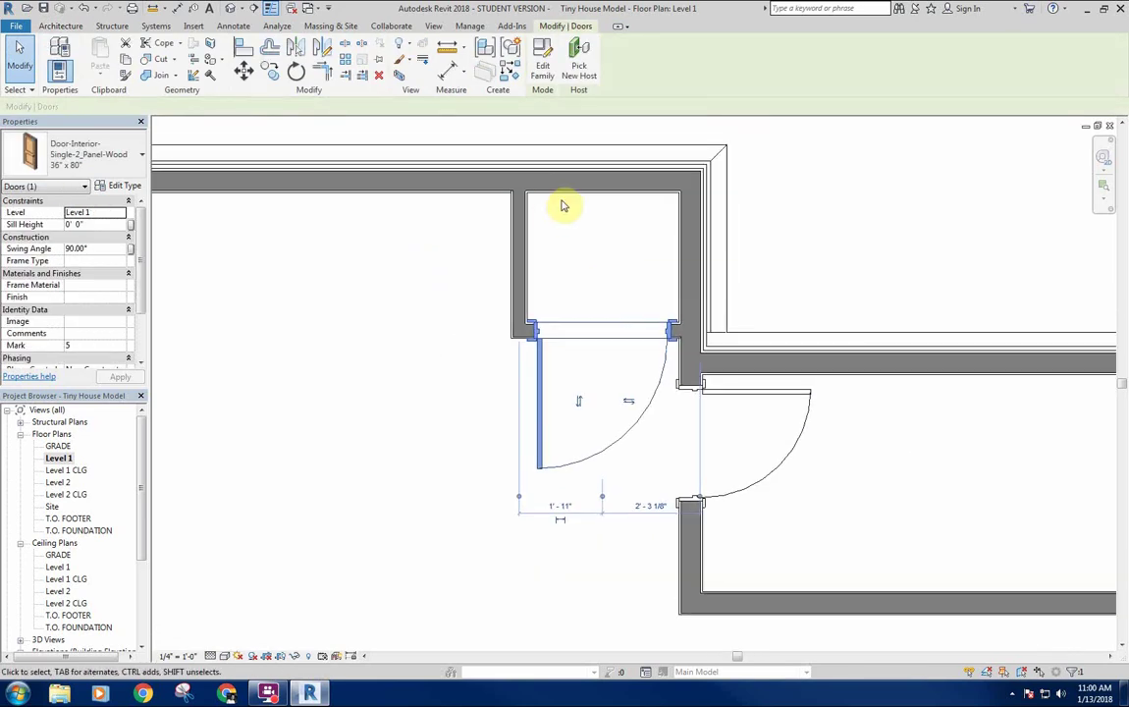
left_click_drag(699, 496, 679, 518)
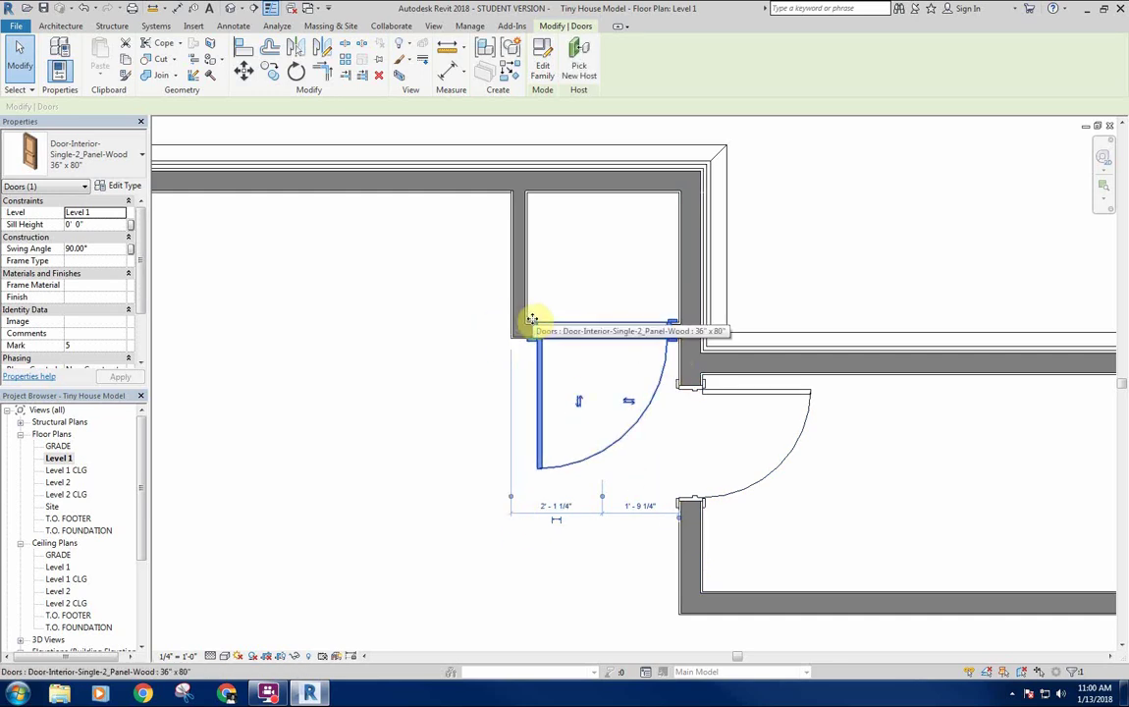
middle_click_drag(552, 297, 555, 304)
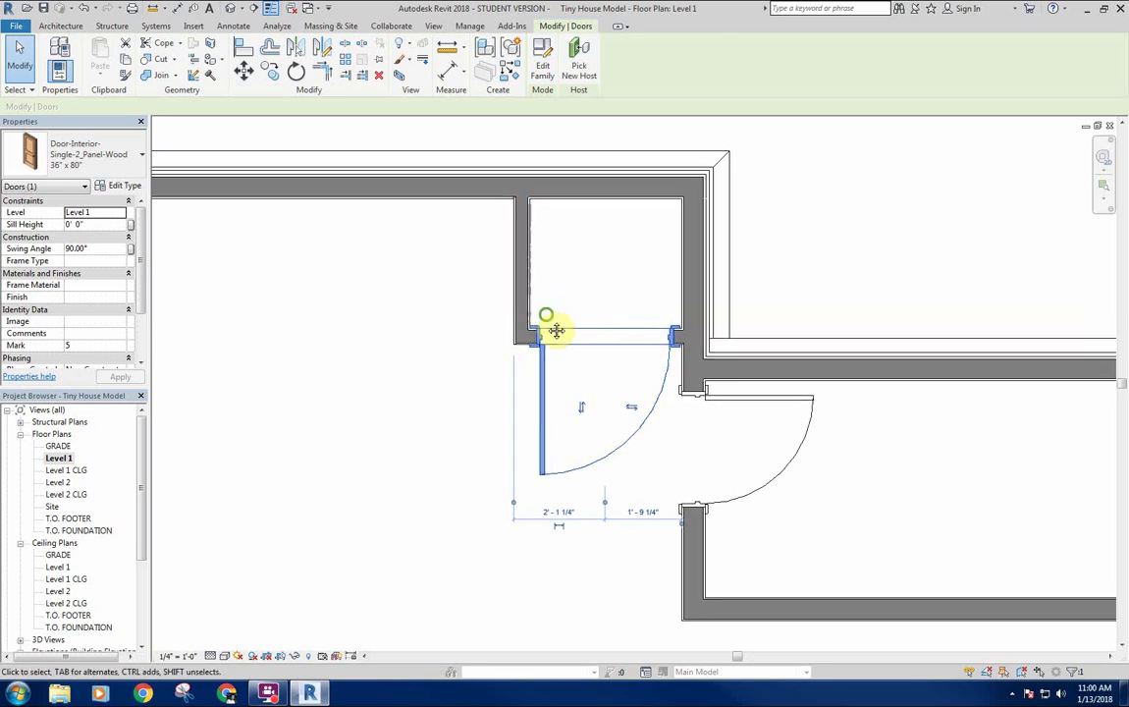
middle_click_drag(556, 331, 557, 341)
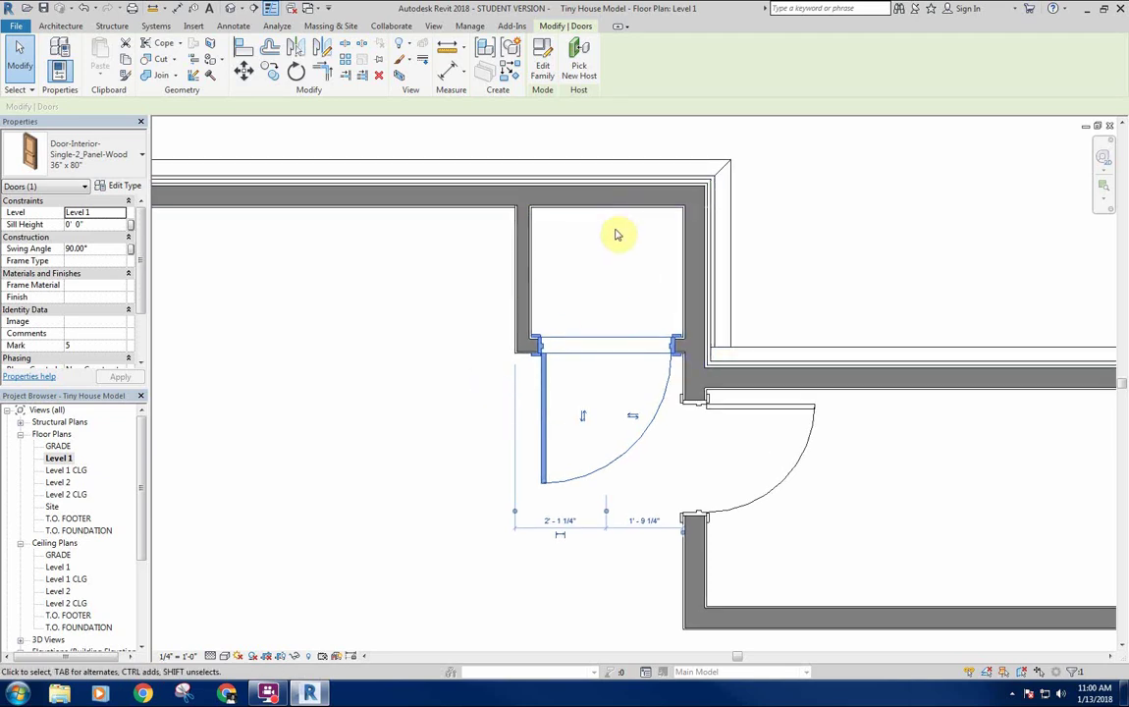
middle_click_drag(574, 335, 582, 315)
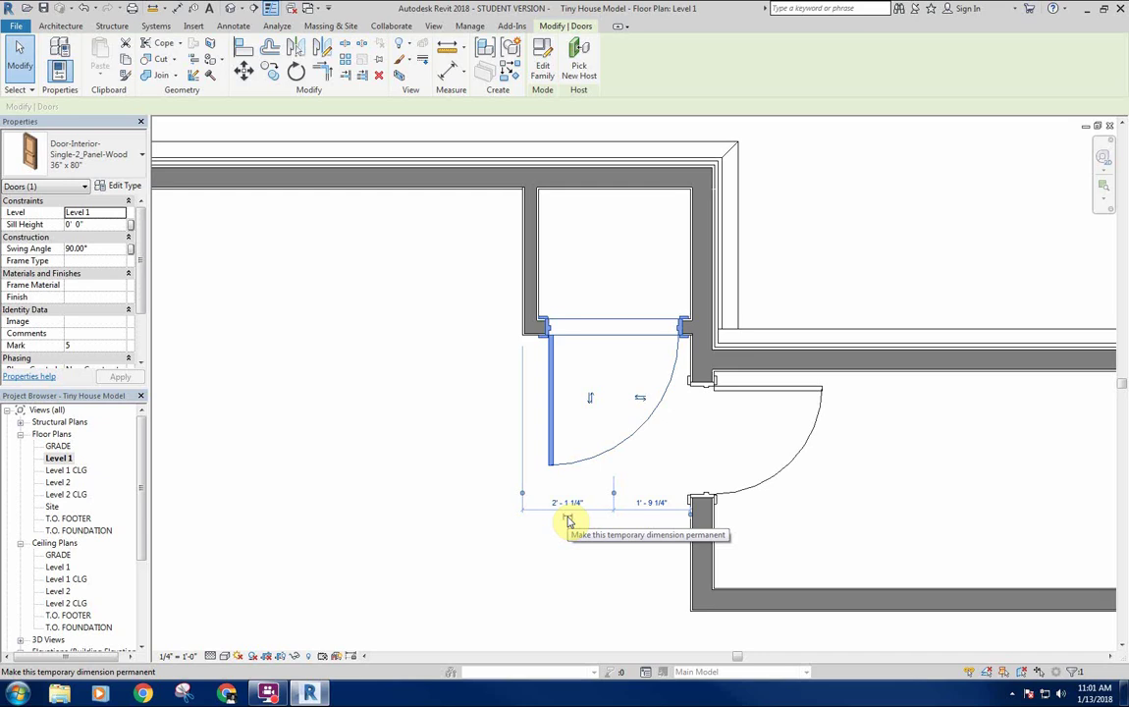
Make the closet door's temporary dimensions permanent and apply an equality constraint to their two segments to centre the door.
left_click(568, 520)
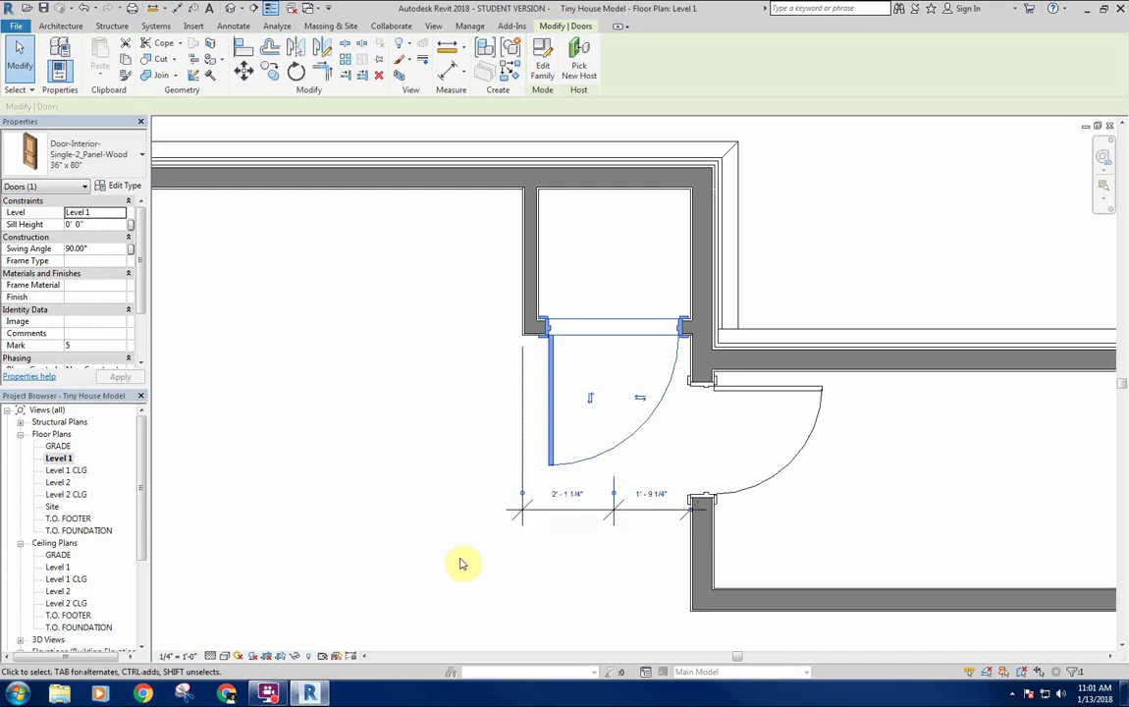
left_click(458, 561)
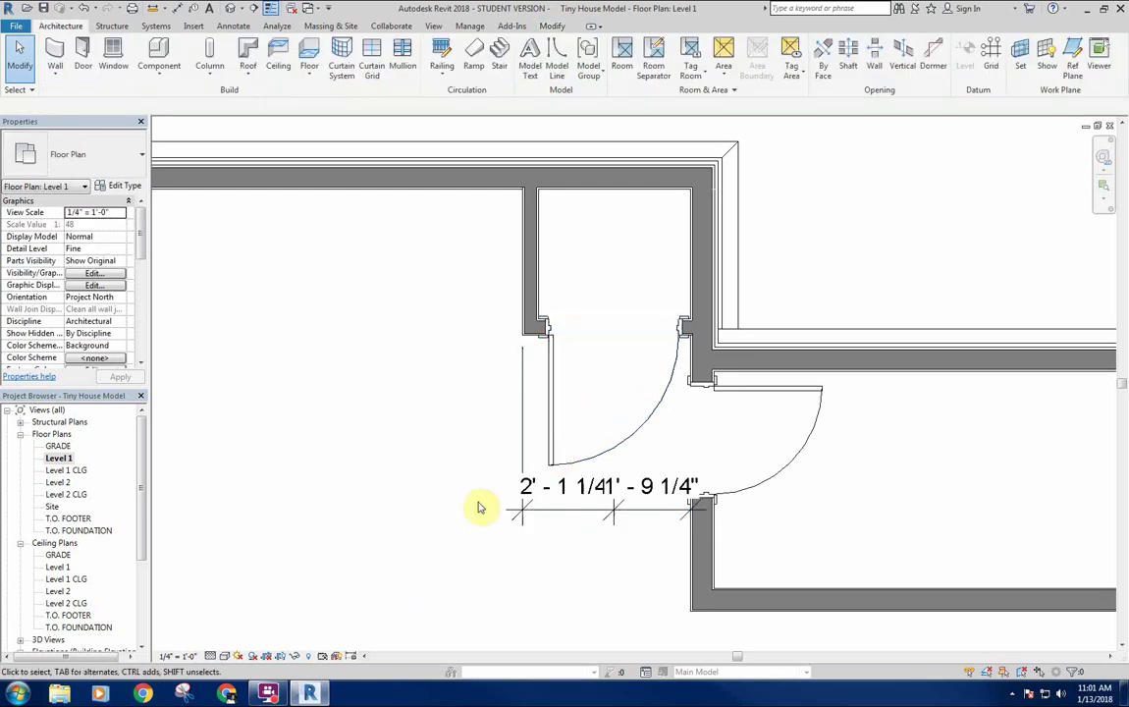
left_click(608, 519)
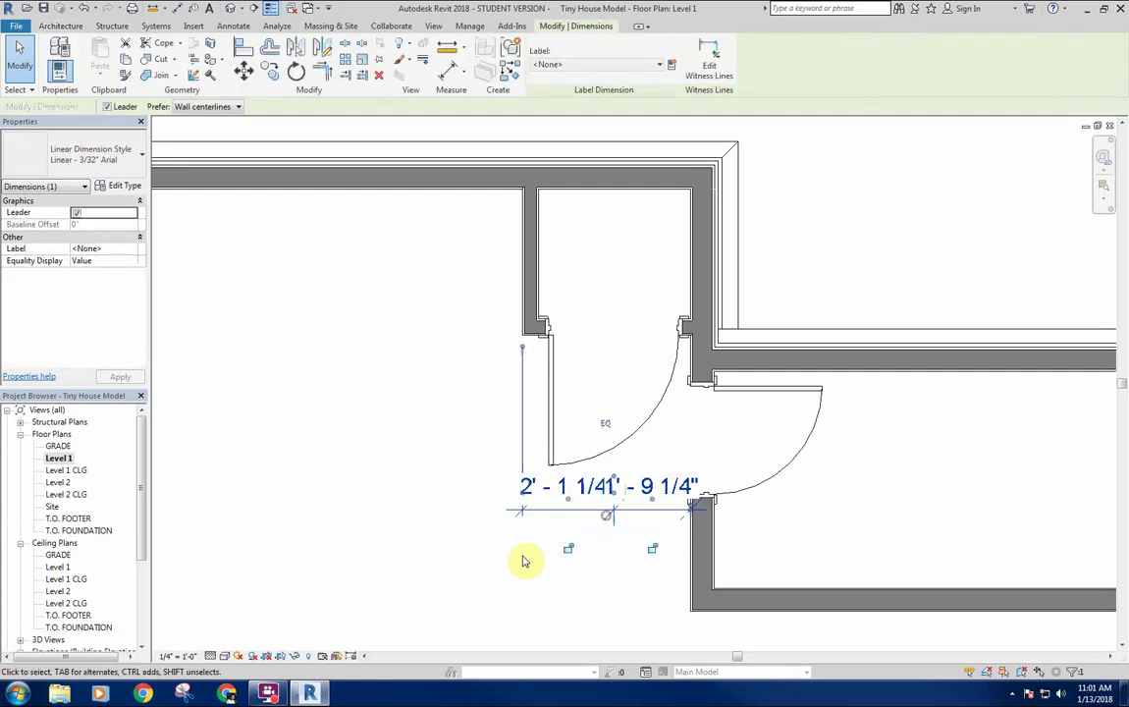
left_click(605, 424)
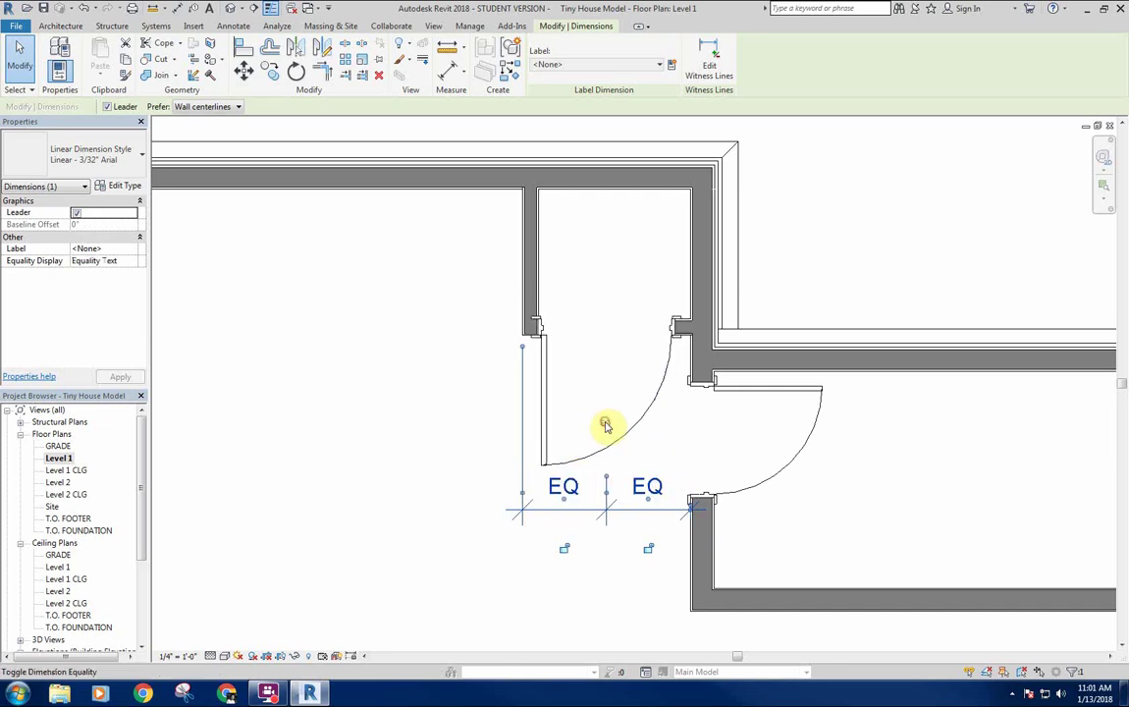
left_click(407, 534)
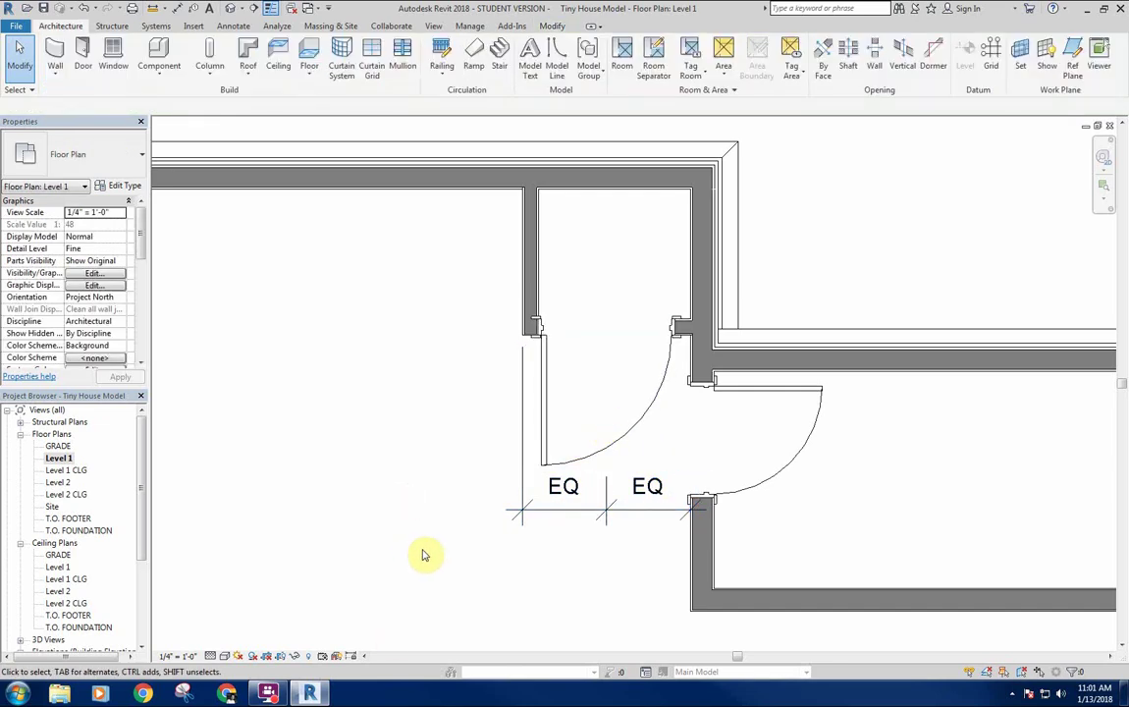
Examine how the closet door's frame and trim meet the closet's west wall.
scroll(540, 339, "up", 5)
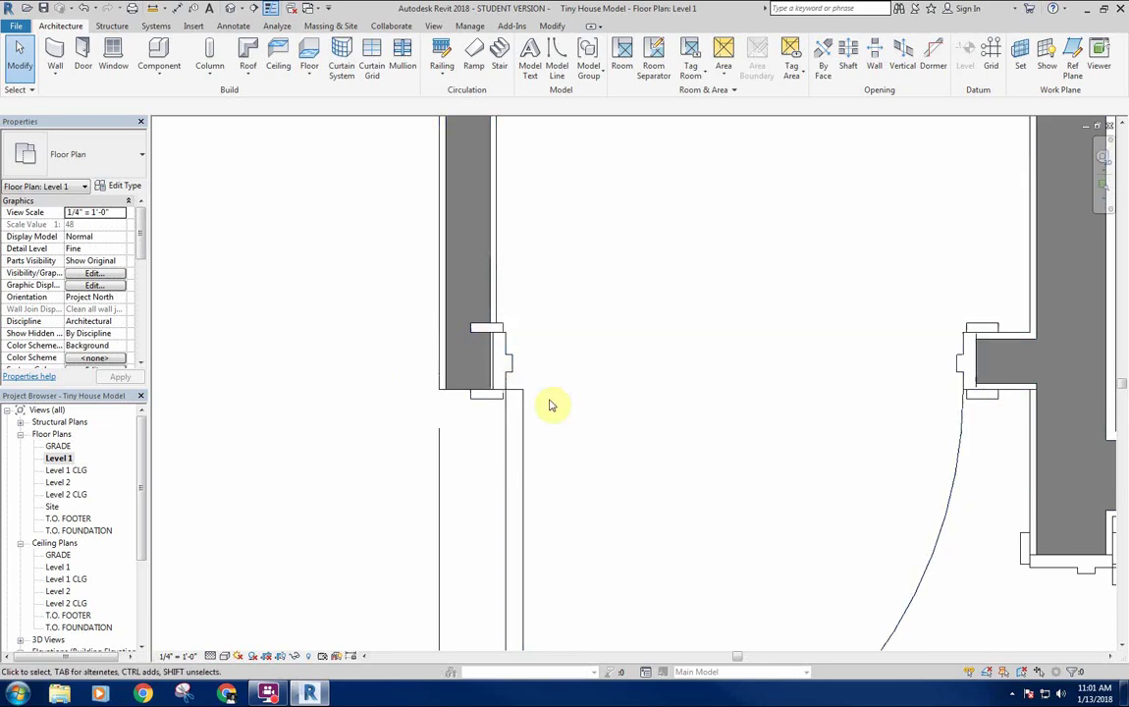
scroll(699, 450, "down", 2)
scroll(699, 450, "down", 1)
middle_click_drag(628, 486, 592, 378)
scroll(592, 378, "down", 2)
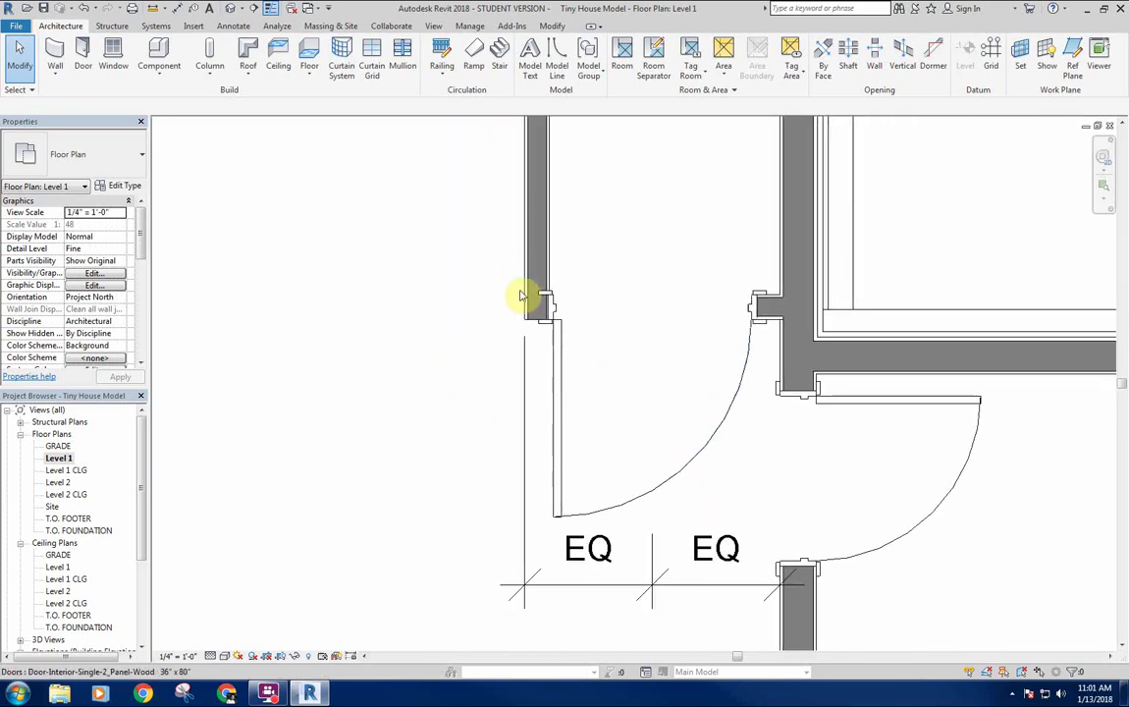
middle_click_drag(548, 255, 555, 302)
scroll(553, 301, "up", 4)
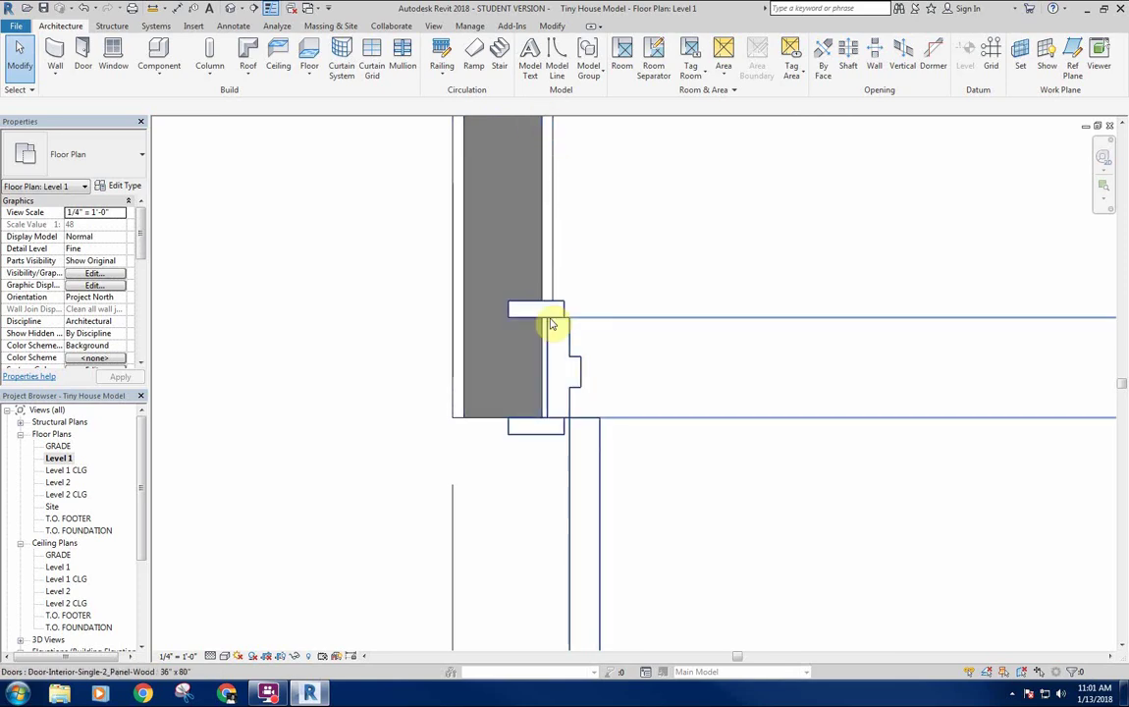
Delete the closet door's EQ dimension while keeping the elements constrained.
scroll(580, 302, "down", 5)
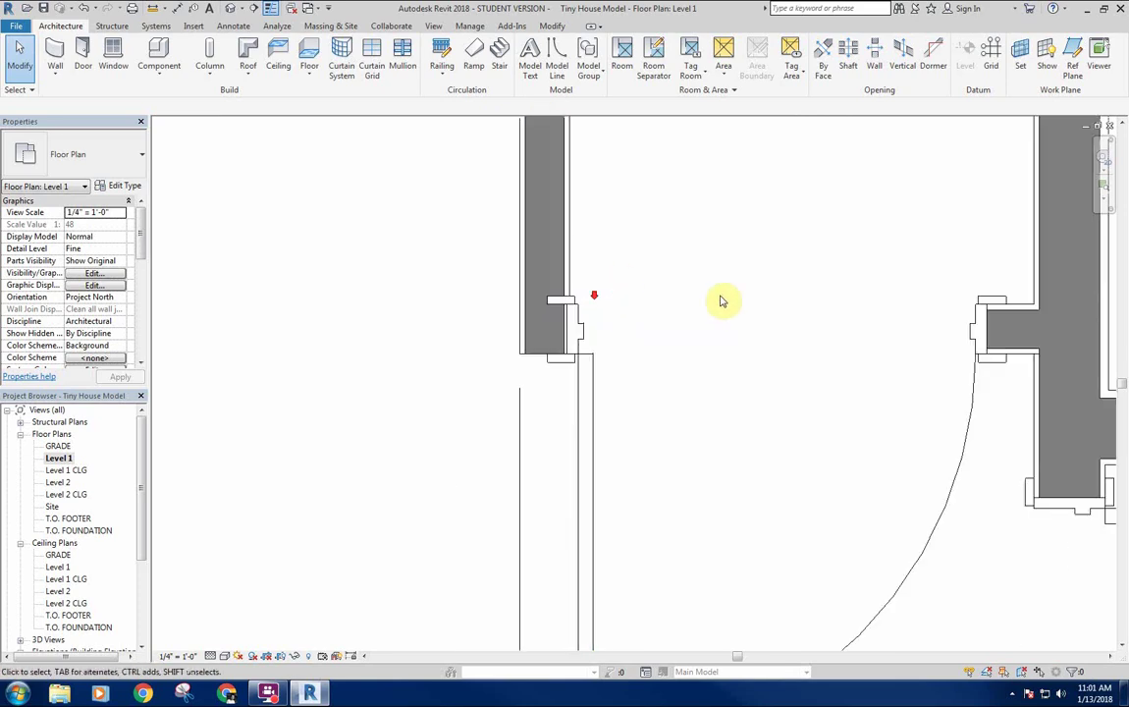
middle_click_drag(721, 300, 568, 381)
scroll(637, 378, "down", 2)
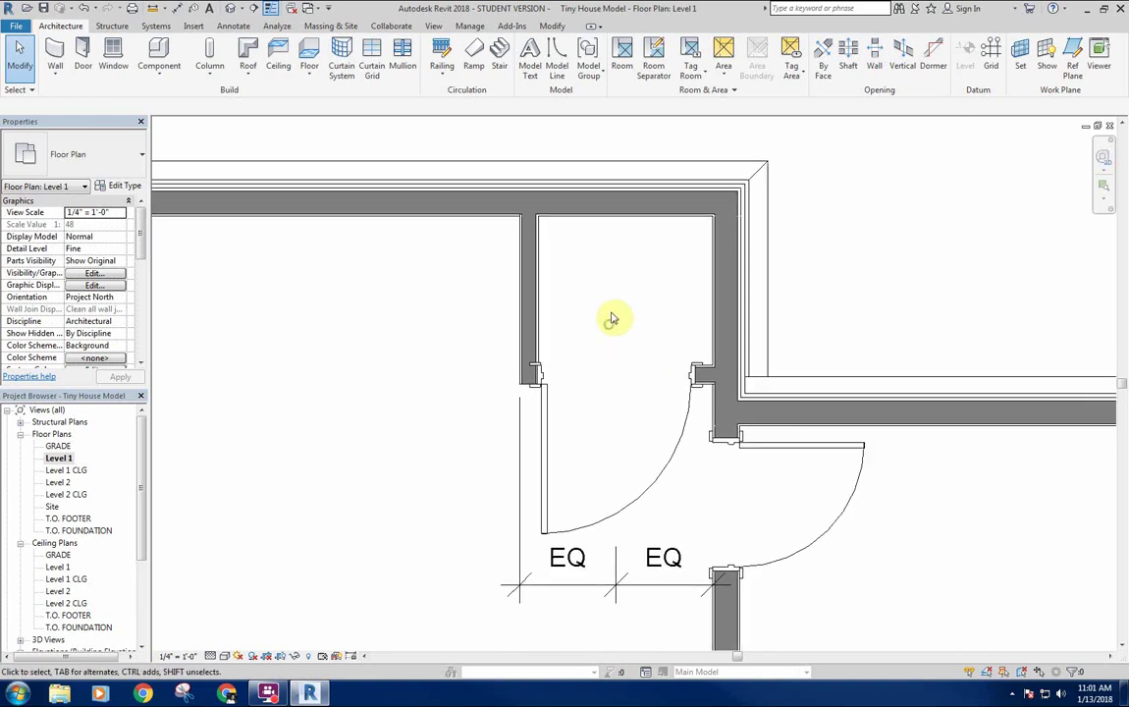
left_click(521, 451)
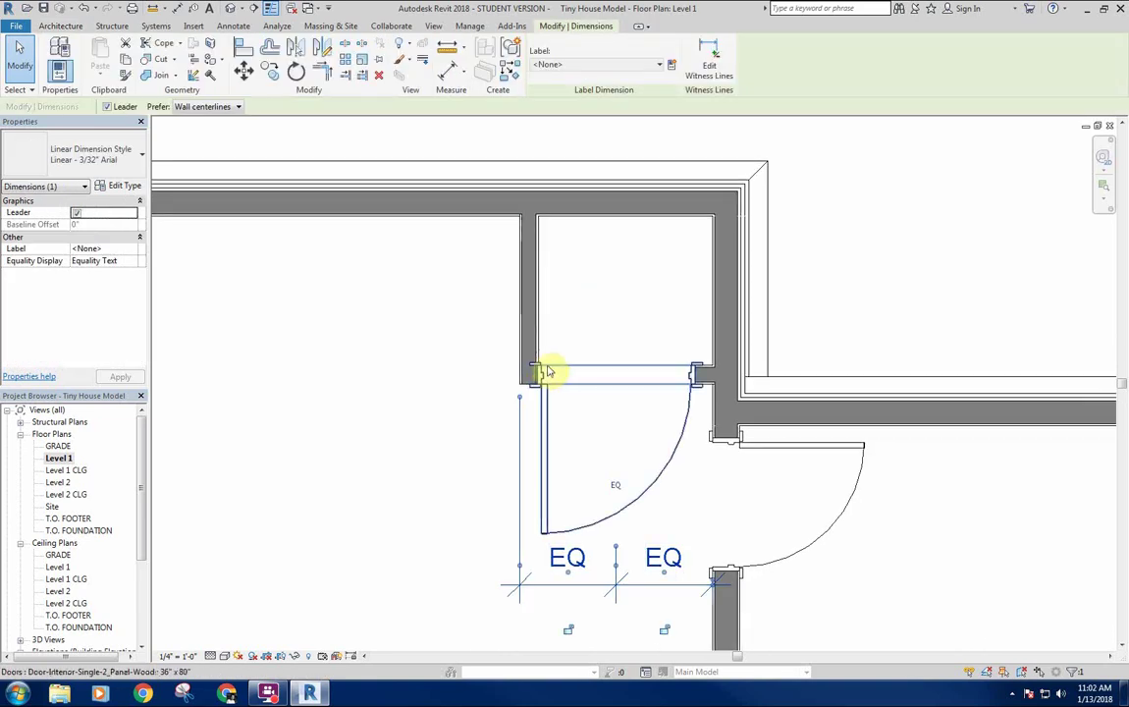
middle_click_drag(590, 328, 567, 305)
key("Delete")
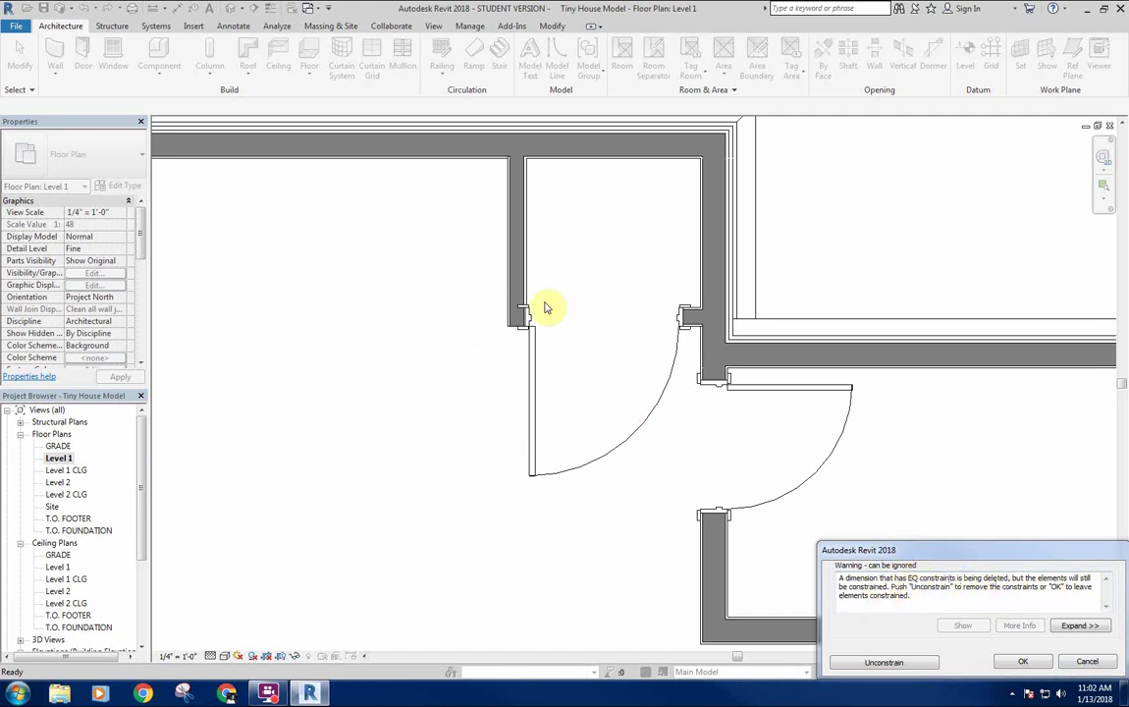
left_click(1022, 661)
Check the closet's west wall and its temporary dimensions to the surrounding walls.
scroll(433, 375, "down", 2)
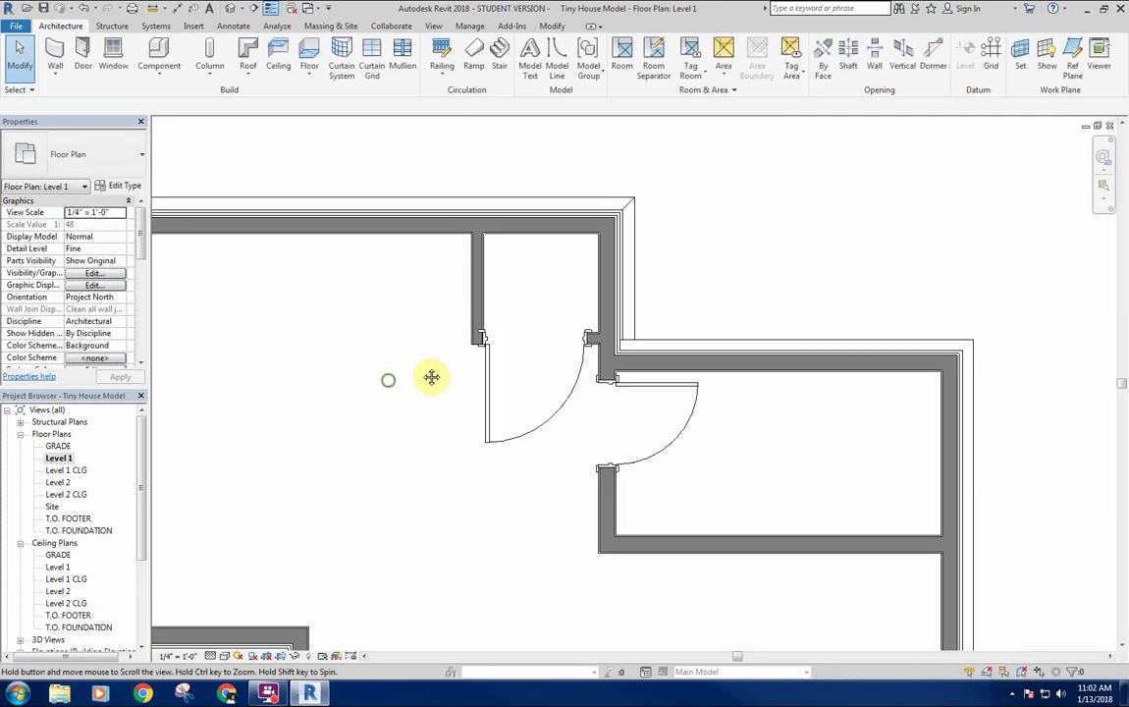
left_click(522, 356)
left_click(427, 288)
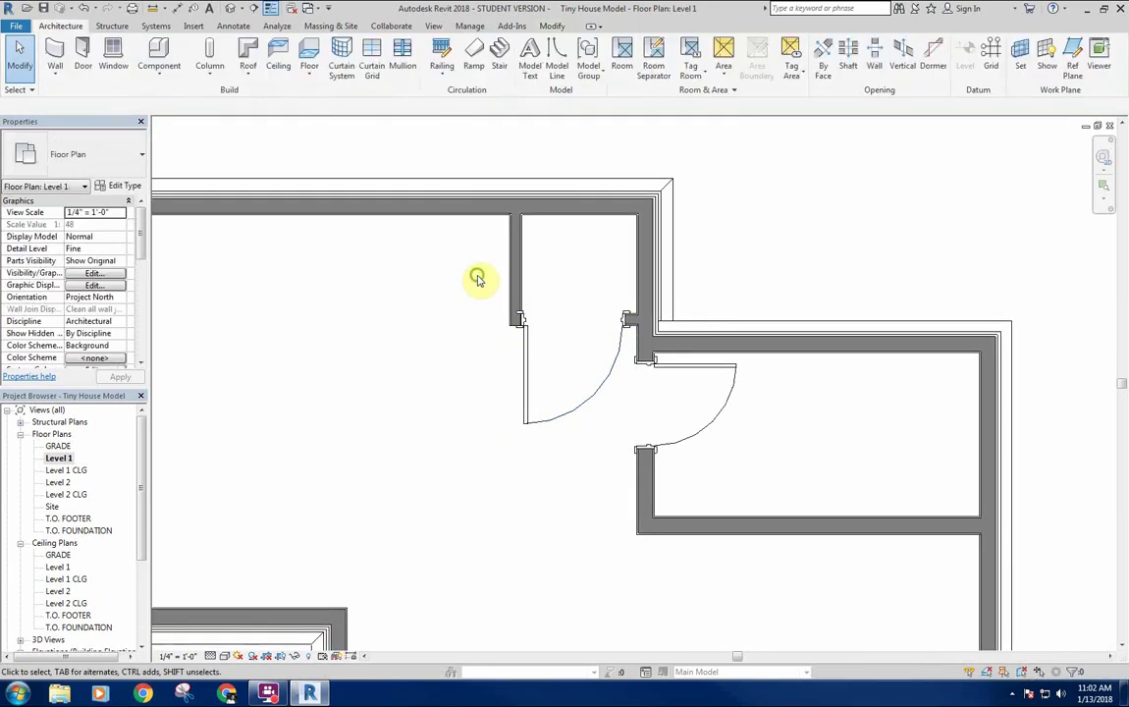
left_click(517, 287)
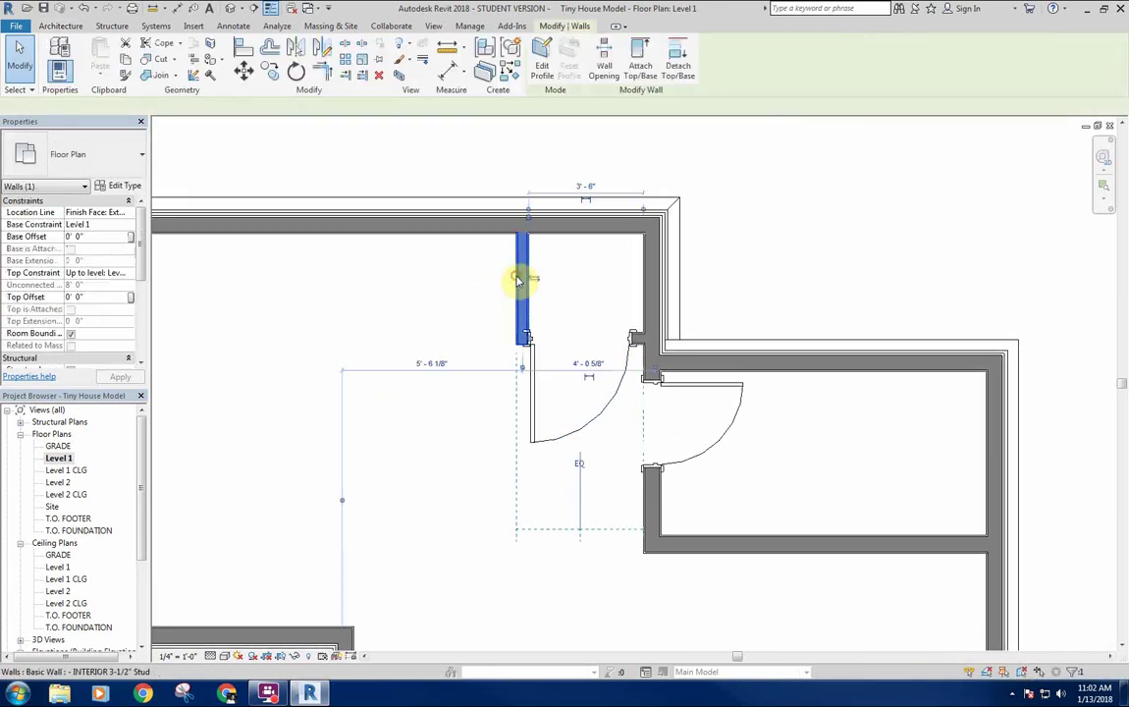
middle_click_drag(425, 312, 539, 319)
left_click(463, 285)
scroll(441, 355, "down", 2)
middle_click_drag(446, 348, 523, 303)
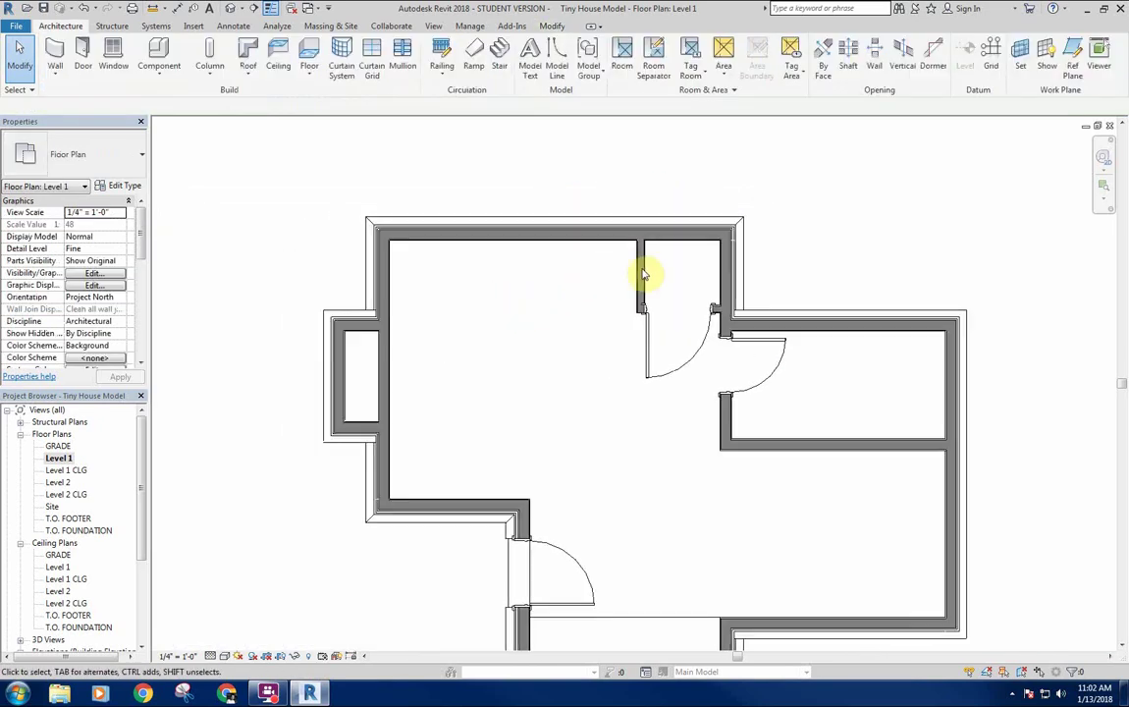
left_click(648, 262)
scroll(388, 335, "up", 2)
left_click(370, 331)
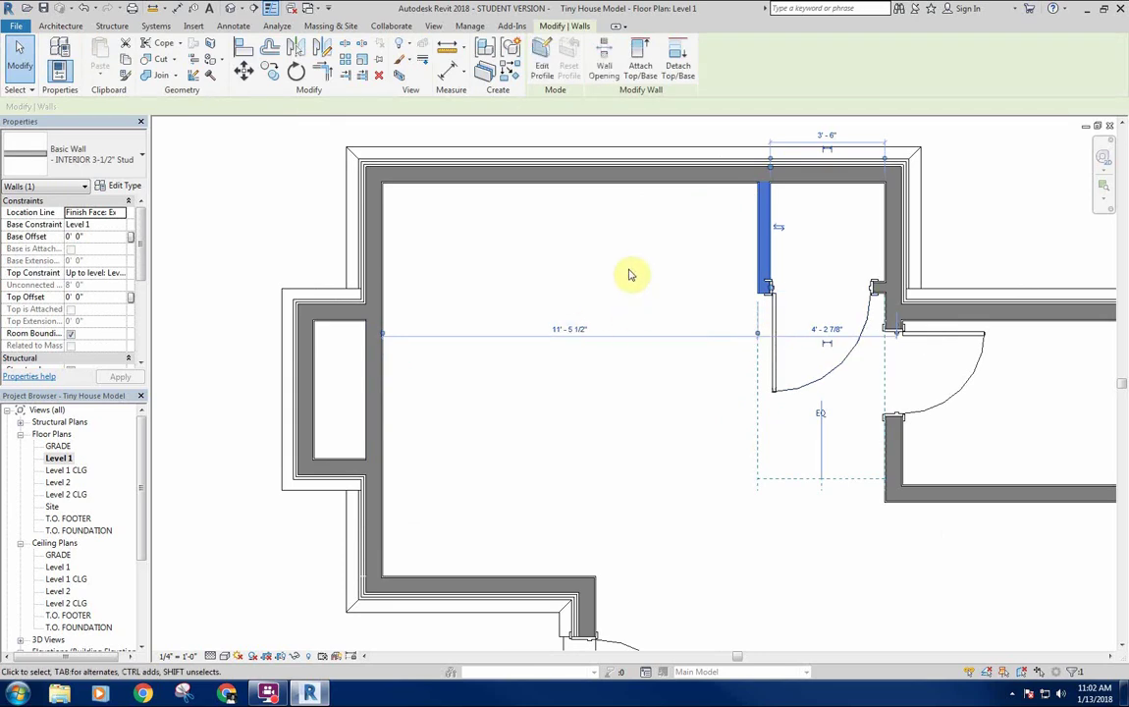
middle_click_drag(635, 261, 580, 353)
scroll(612, 246, "down", 3)
left_click(610, 244)
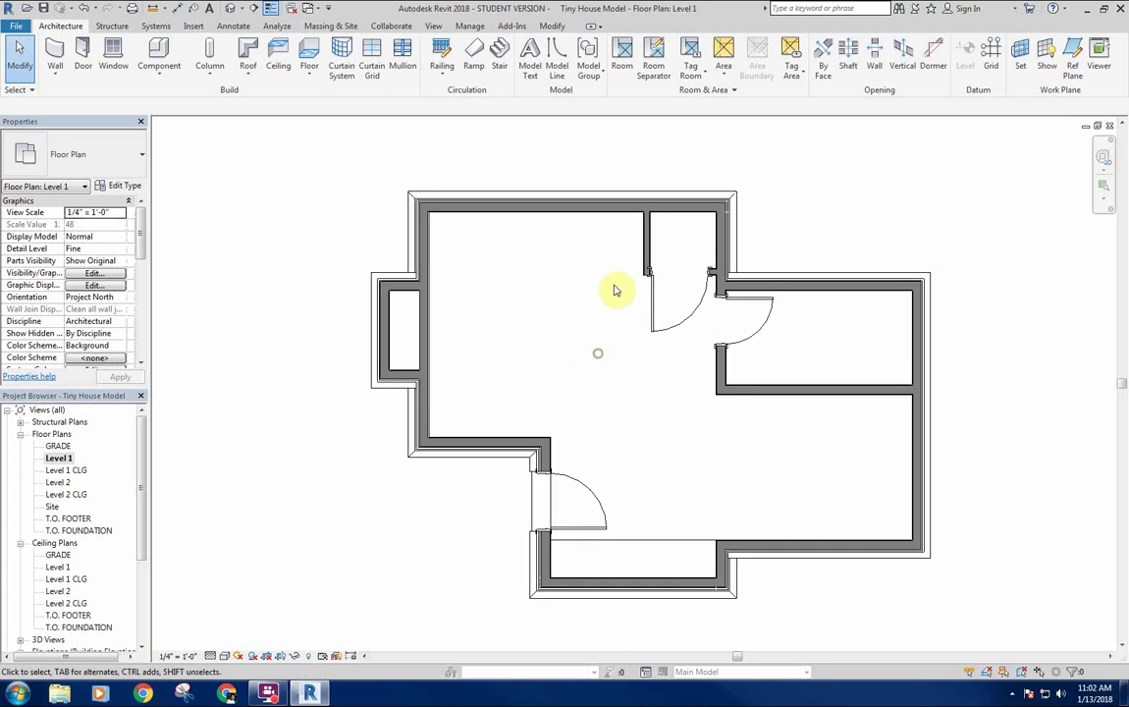
Move the closet's west wall by setting the clear width between the closet's side walls to 3' 9".
left_click(643, 241)
left_click(643, 243)
scroll(653, 231, "up", 4)
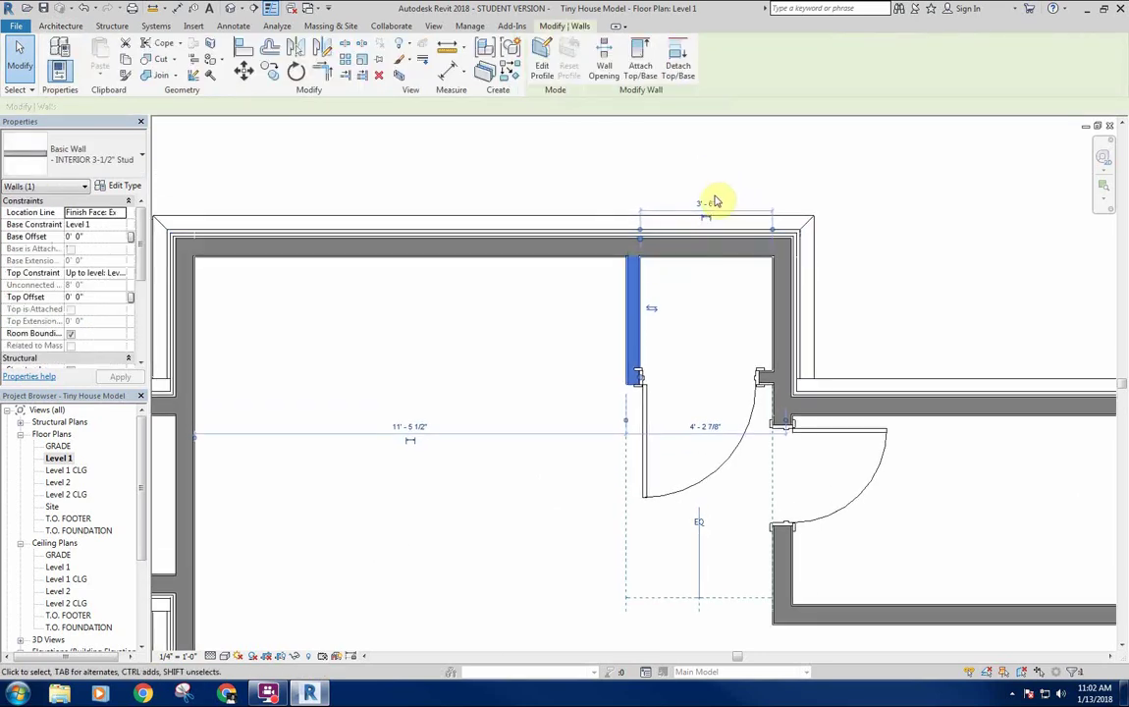
left_click(707, 207)
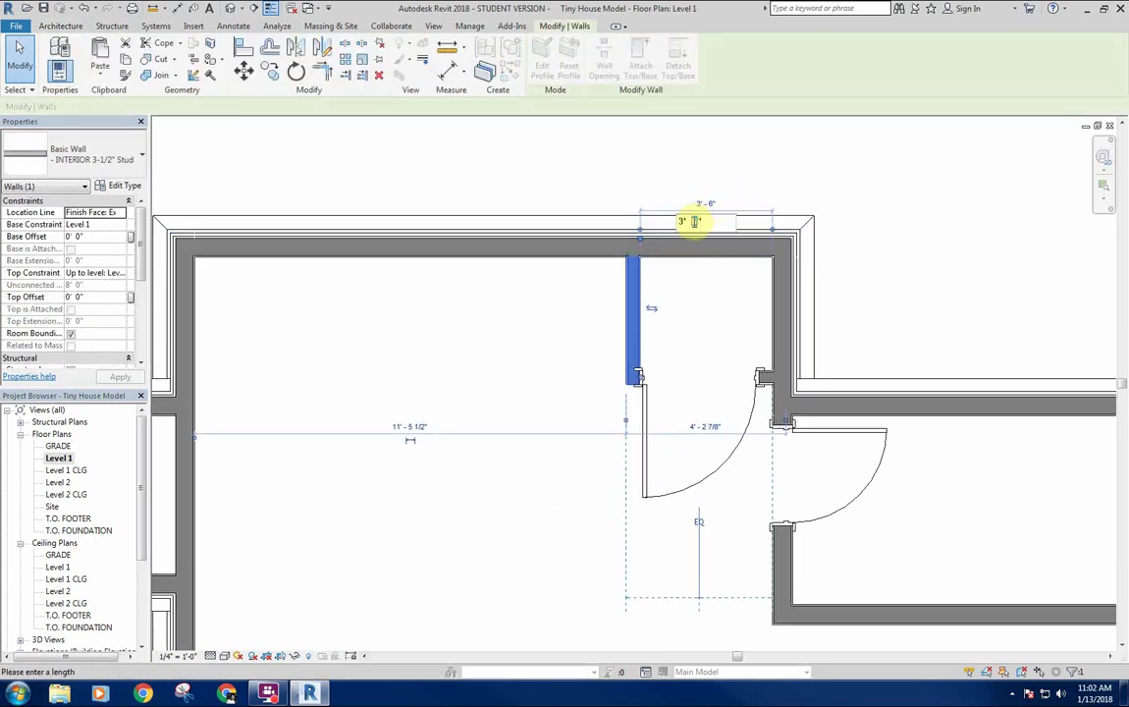
type("3' 9")
key("Return")
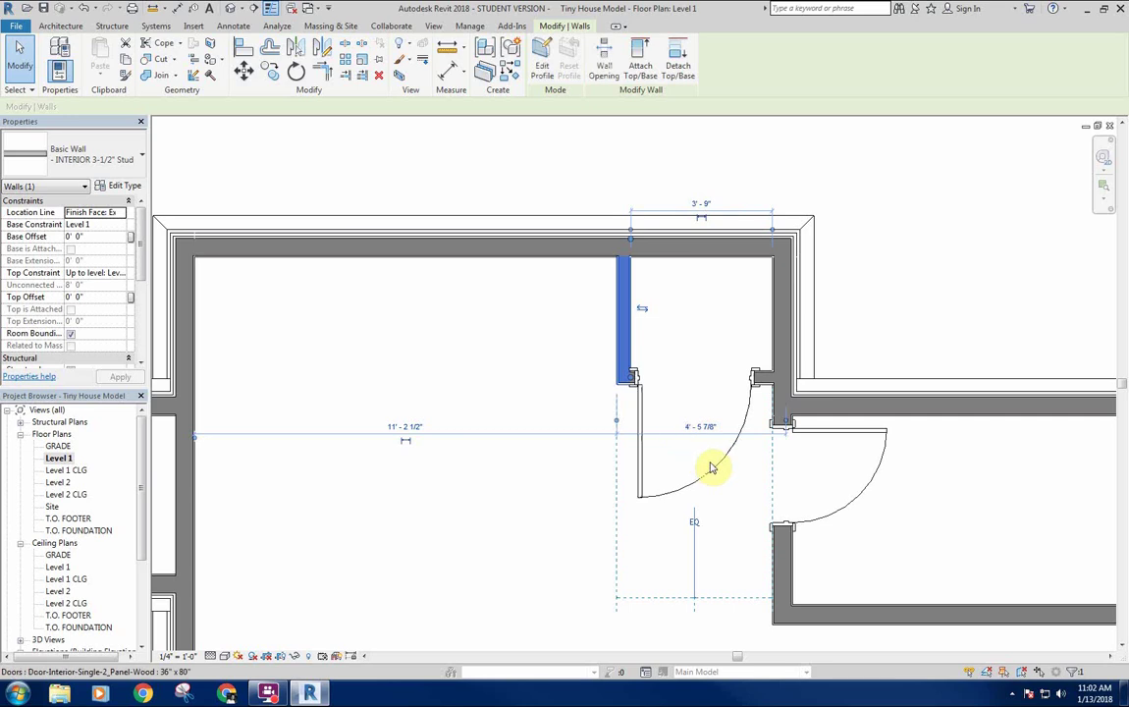
Inspect the closet door's frame and trim where they meet the relocated west wall.
mouse_move(713, 465)
middle_mouse_down()
mouse_move(720, 470)
mouse_move(721, 449)
middle_mouse_up()
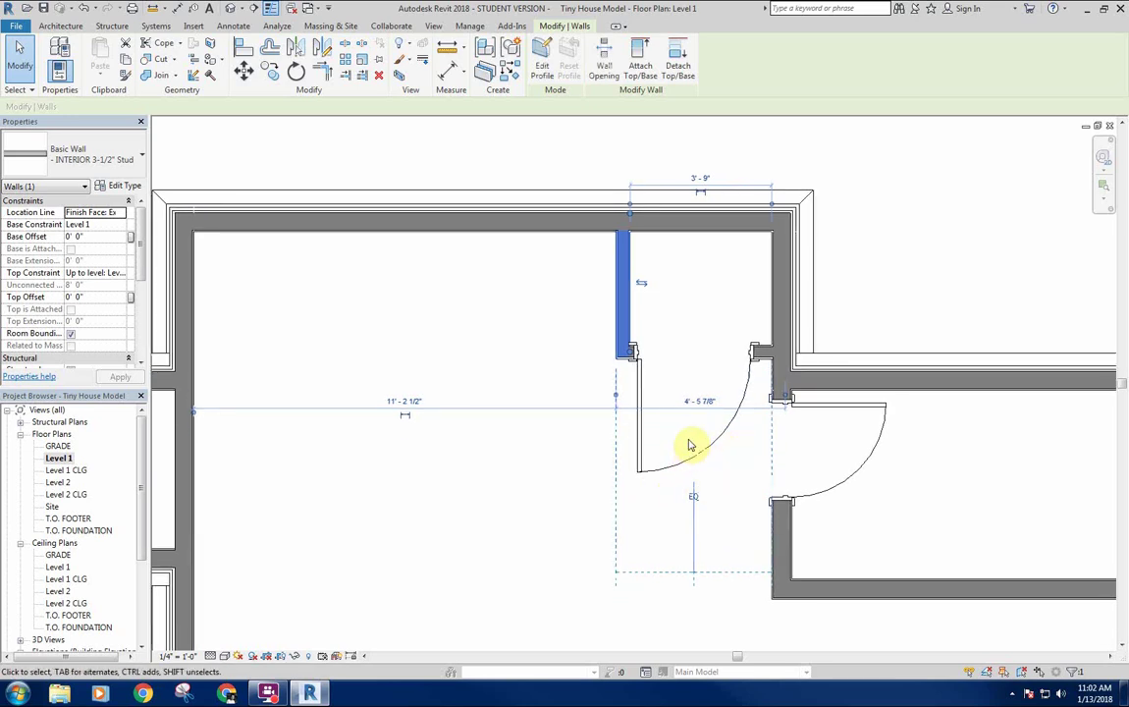
scroll(624, 319, "up", 3)
left_click(756, 304)
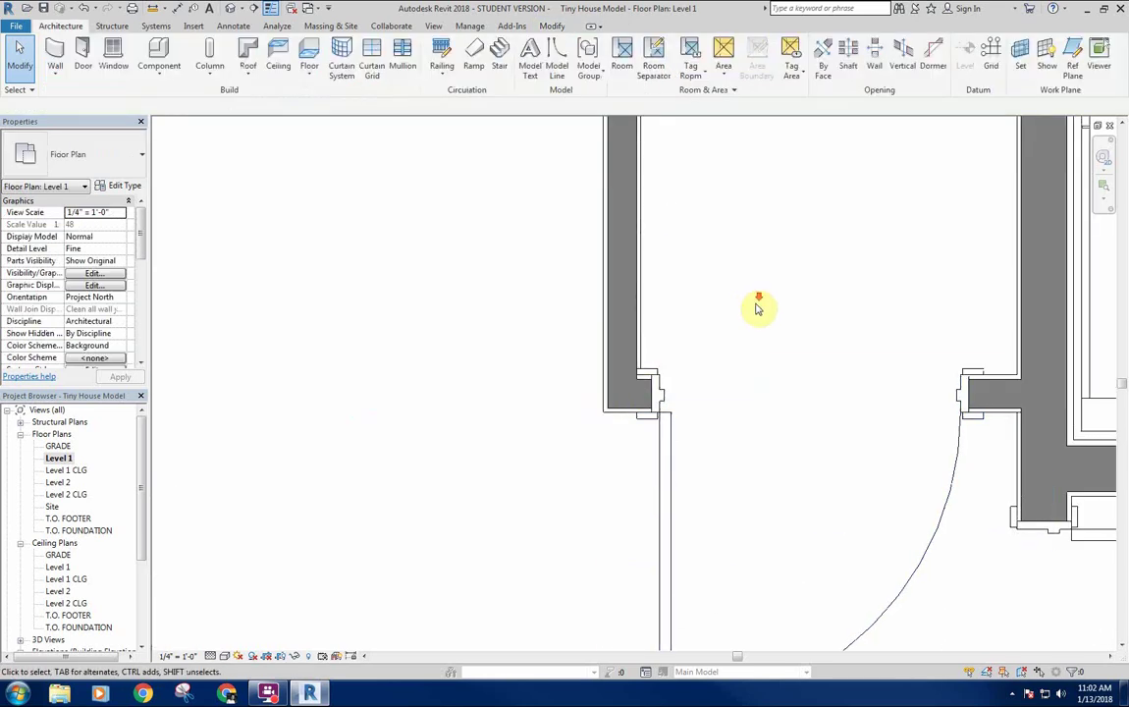
scroll(736, 300, "down", 2)
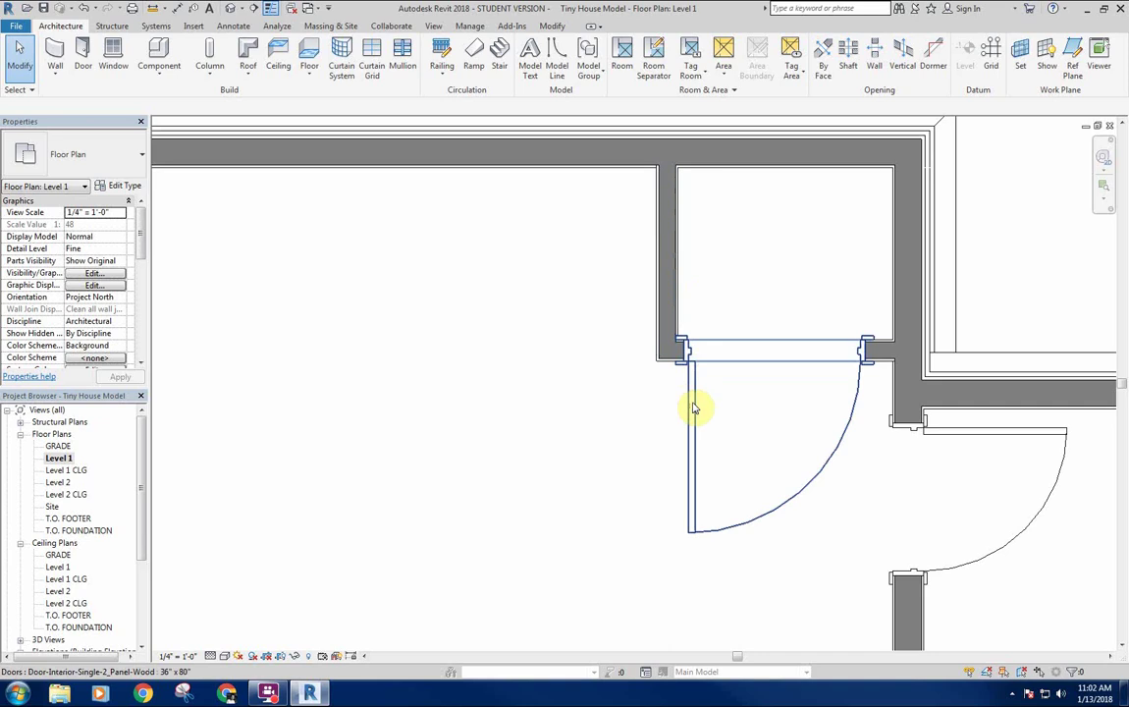
scroll(697, 373, "up", 4)
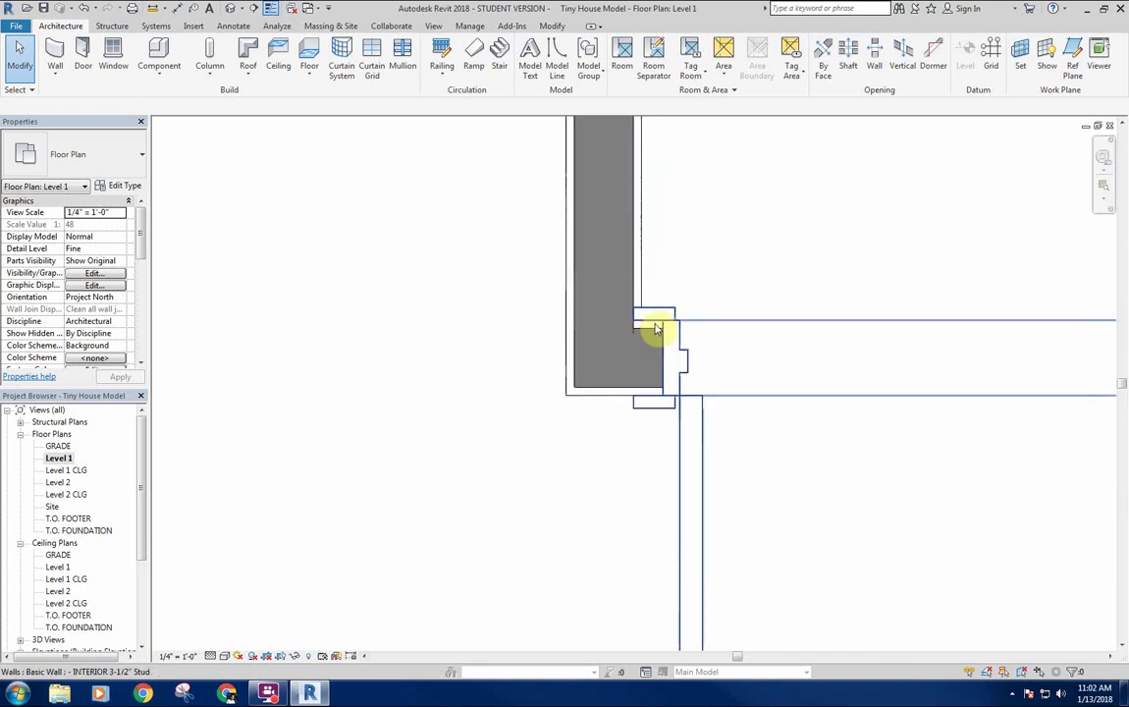
scroll(646, 330, "down", 5)
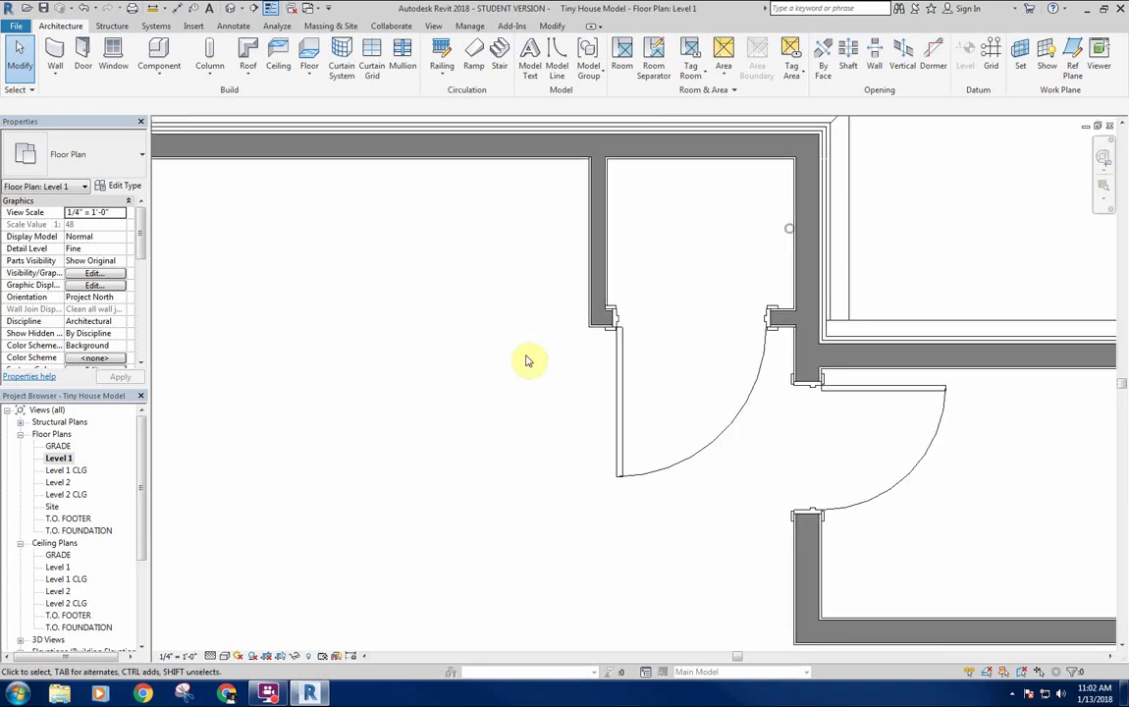
middle_click_drag(520, 388, 531, 337)
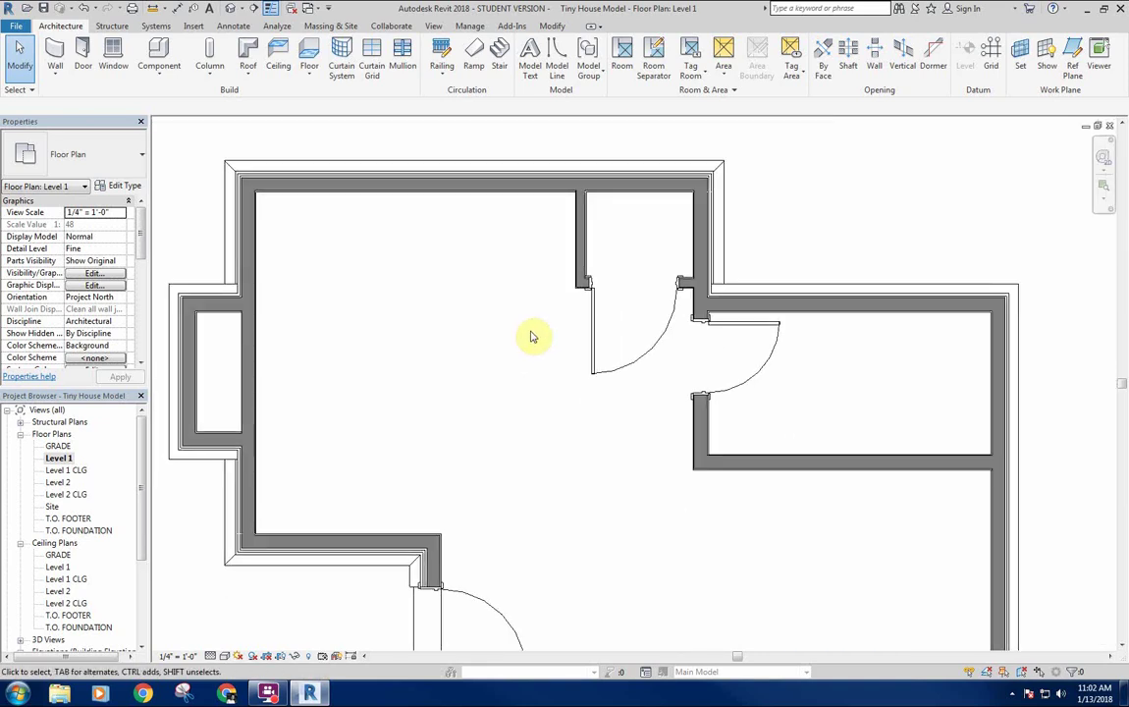
Flip the closet door's hand so that it hinges on the east side, and deselect it.
left_click(596, 342)
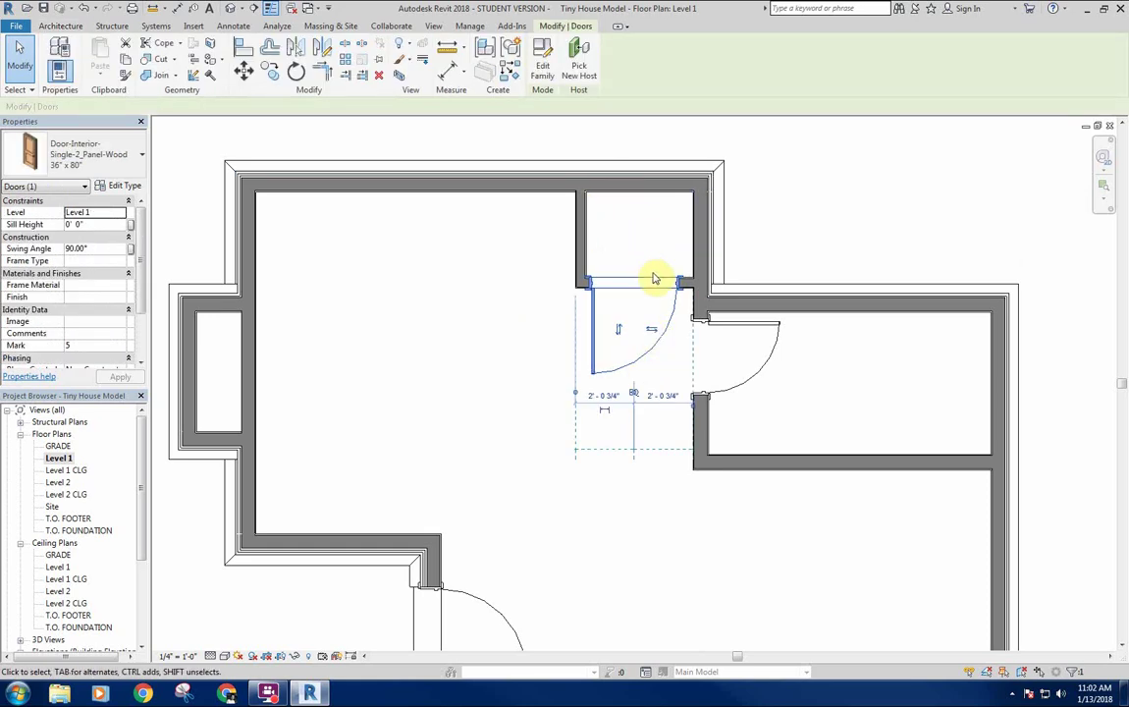
left_click(650, 330)
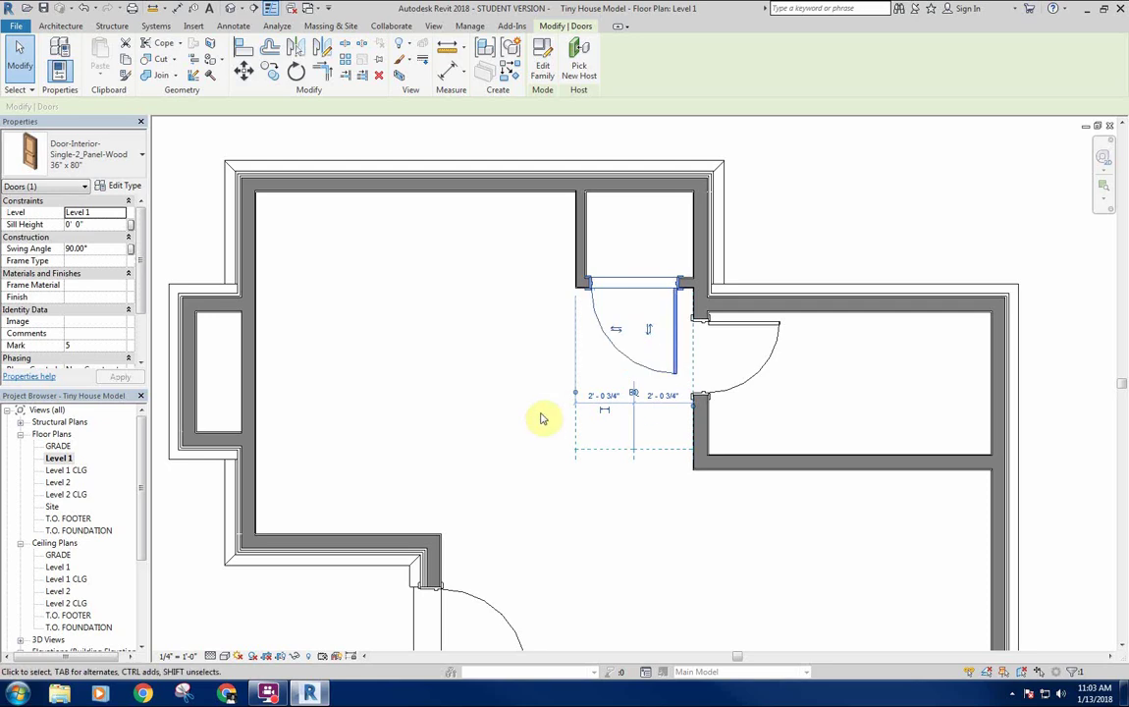
left_click(485, 314)
scroll(468, 270, "down", 3)
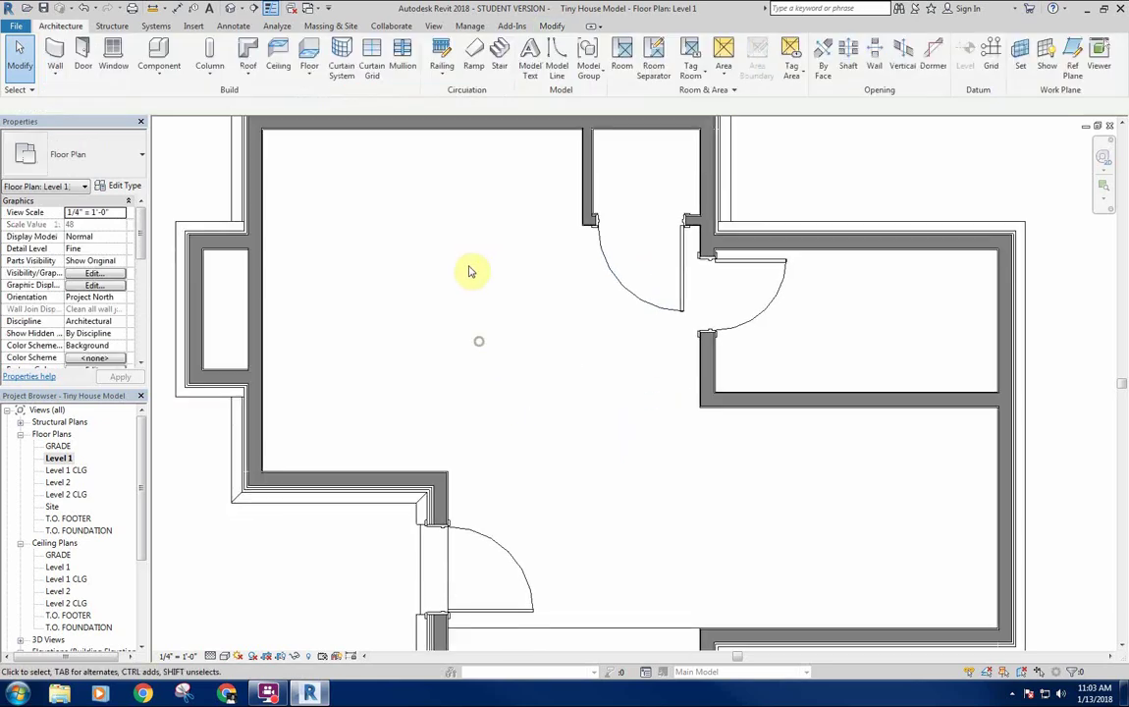
Inspect the 30" x 80" door's position in its room and dismiss the save reminder without saving.
left_click(672, 232)
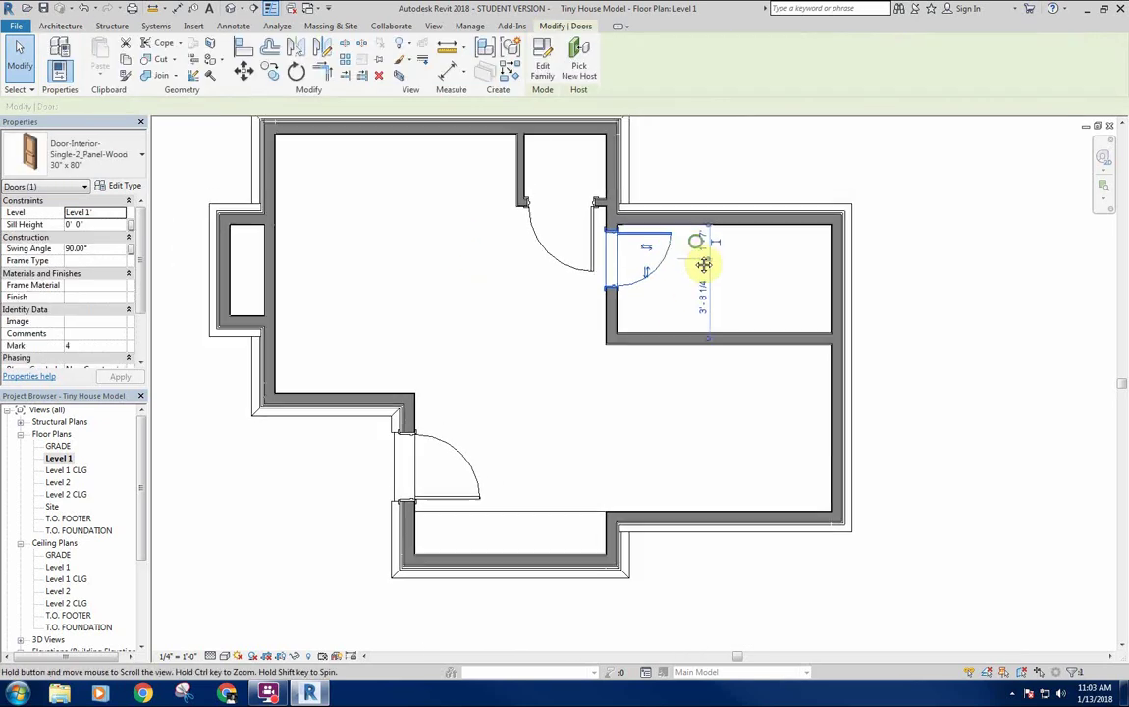
scroll(687, 283, "up", 3)
left_click(852, 272)
middle_click_drag(799, 233, 803, 286)
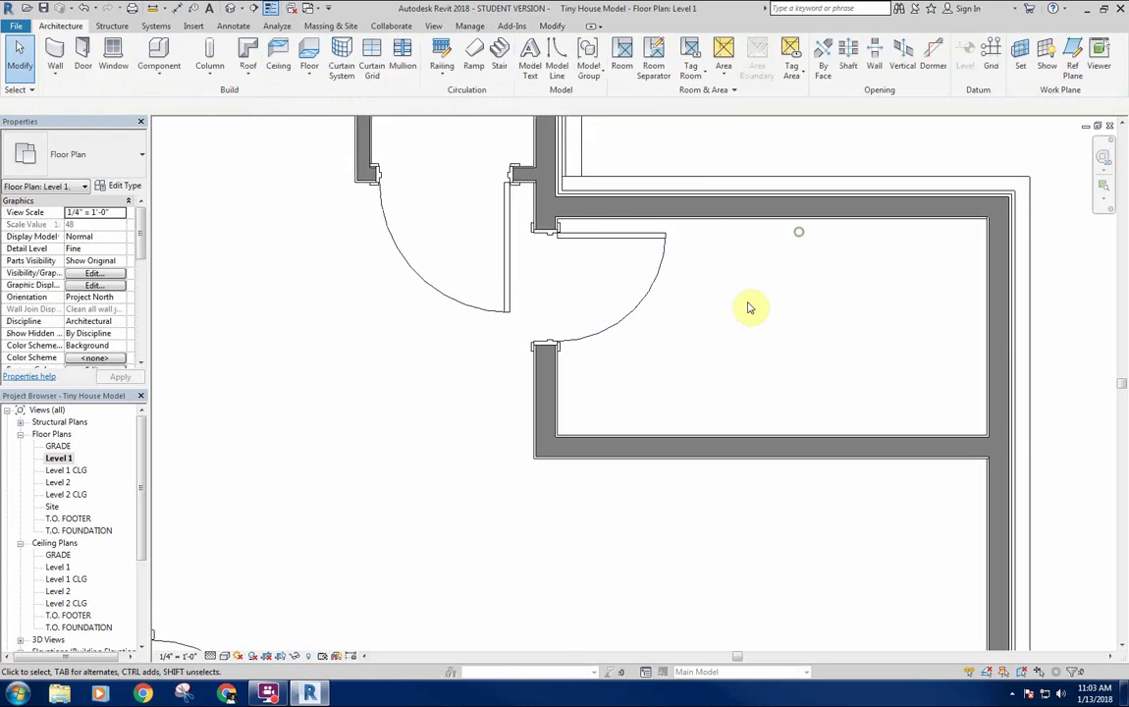
middle_click_drag(716, 315, 717, 330)
scroll(580, 424, "up", 1)
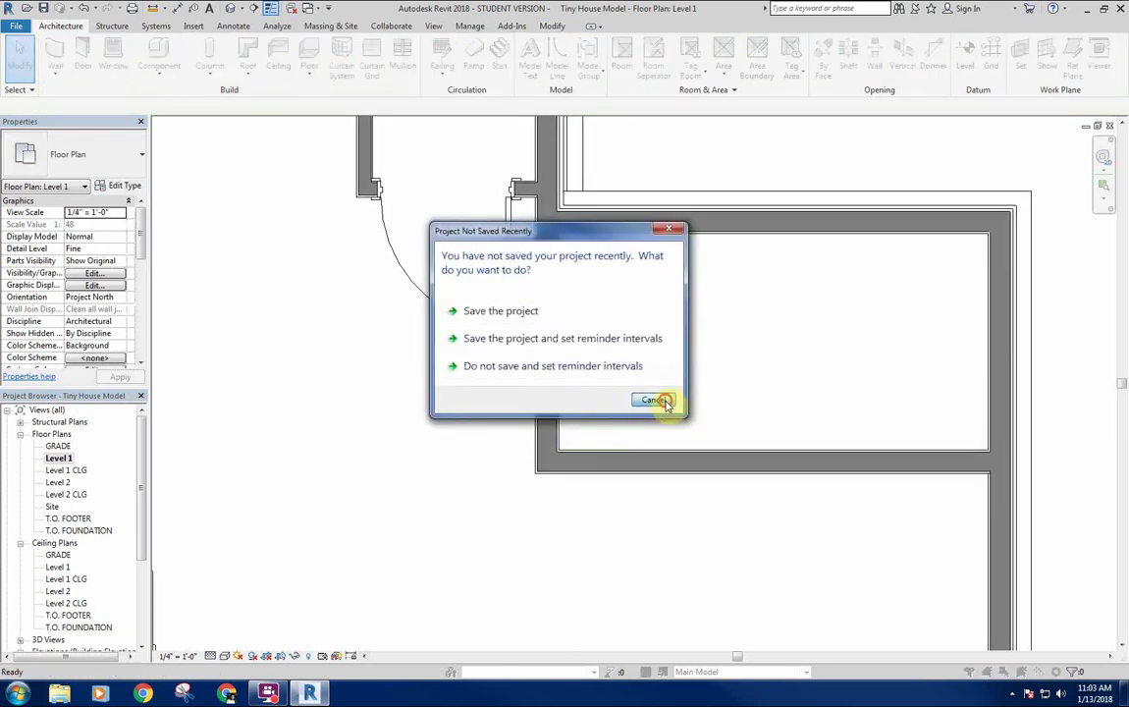
left_click(663, 402)
Draw a detail line about 2' 1" long from the room's southwest inside corner to the door opening, continuing it horizontally eastward into the room.
left_click(557, 450)
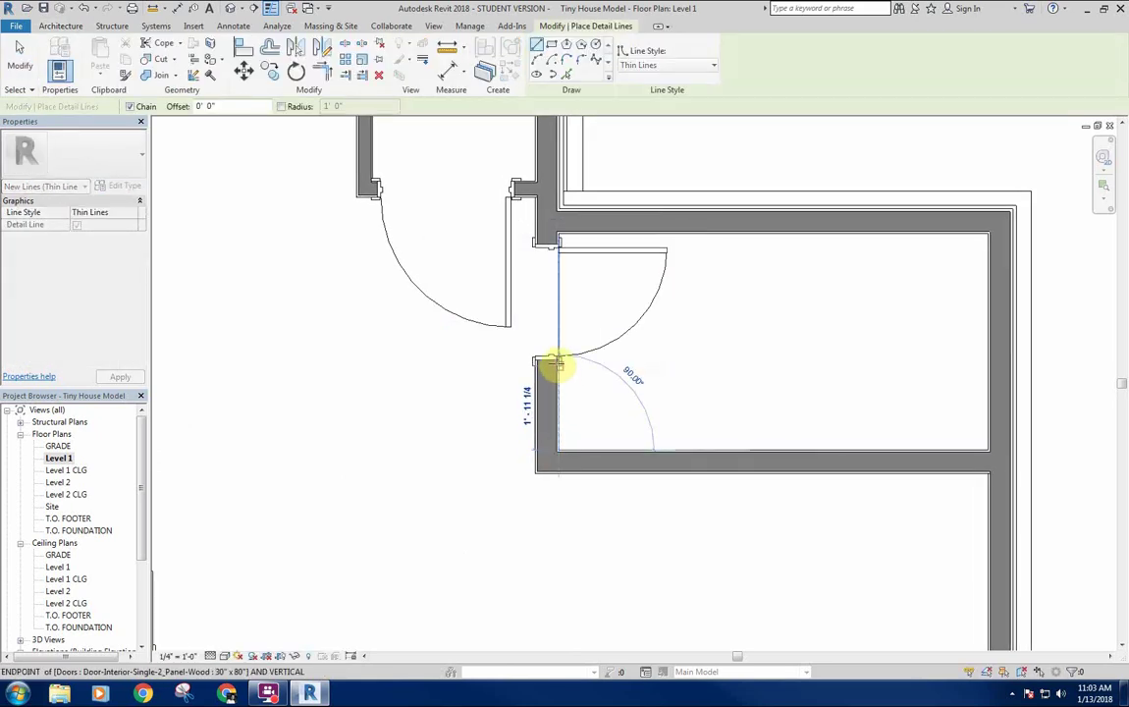
scroll(556, 362, "up", 3)
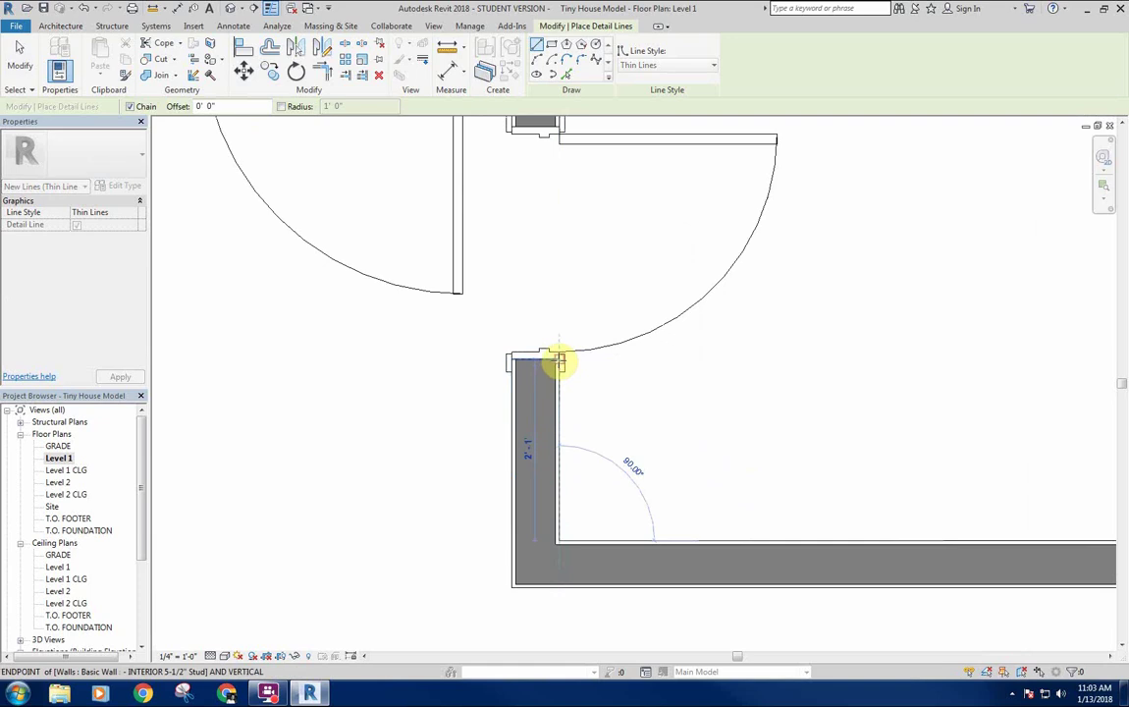
left_click(557, 362)
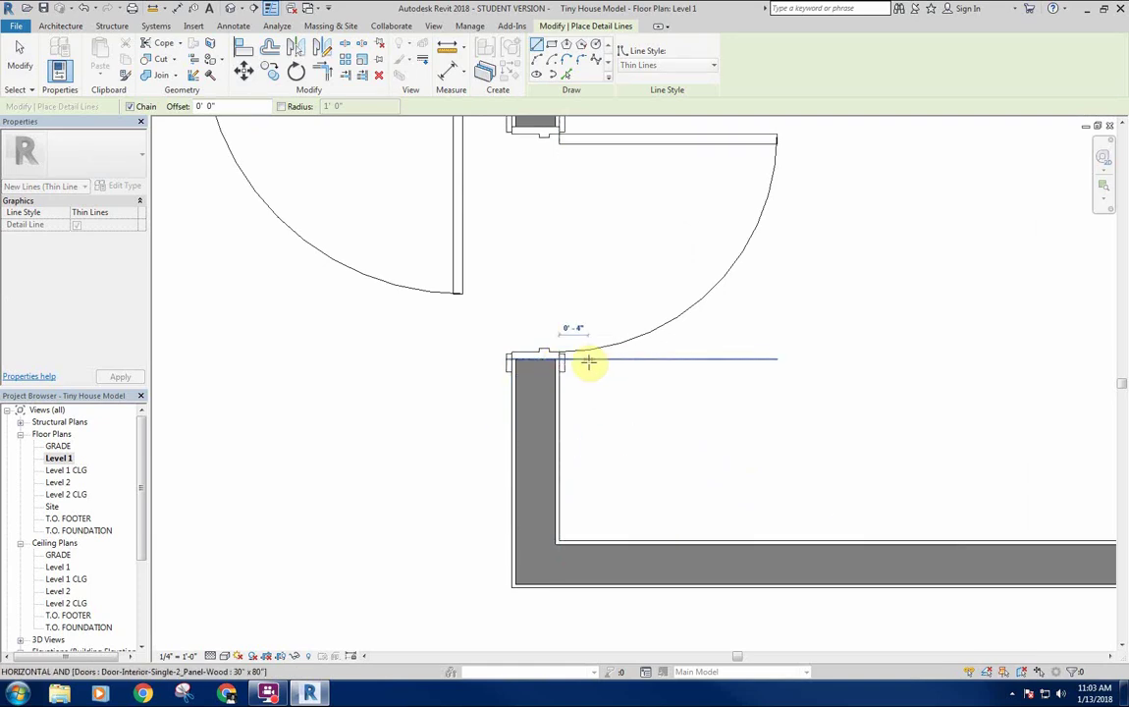
scroll(865, 364, "down", 1)
left_click(888, 360)
key("Escape")
key("Escape")
Select the 30" x 80" door and shift its temporary dimension's witness line from the door centre to the north edge of the opening.
middle_click_drag(862, 297, 829, 392)
left_click(755, 340)
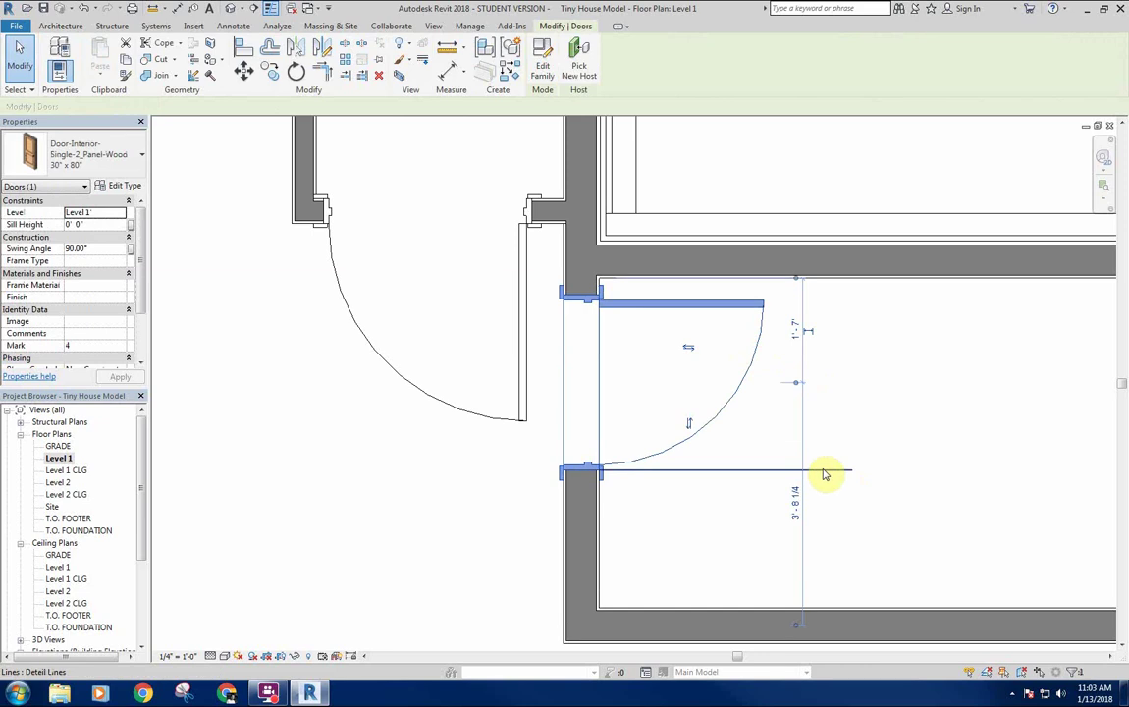
scroll(608, 294, "up", 2)
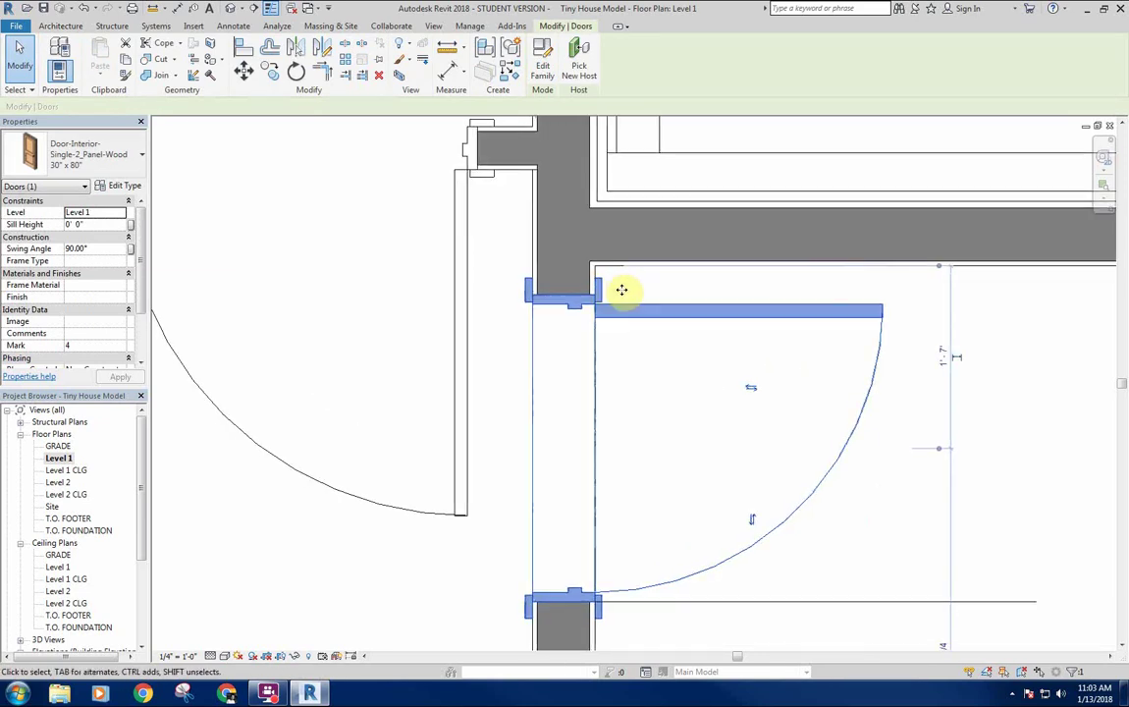
left_click(937, 454)
scroll(834, 461, "down", 2)
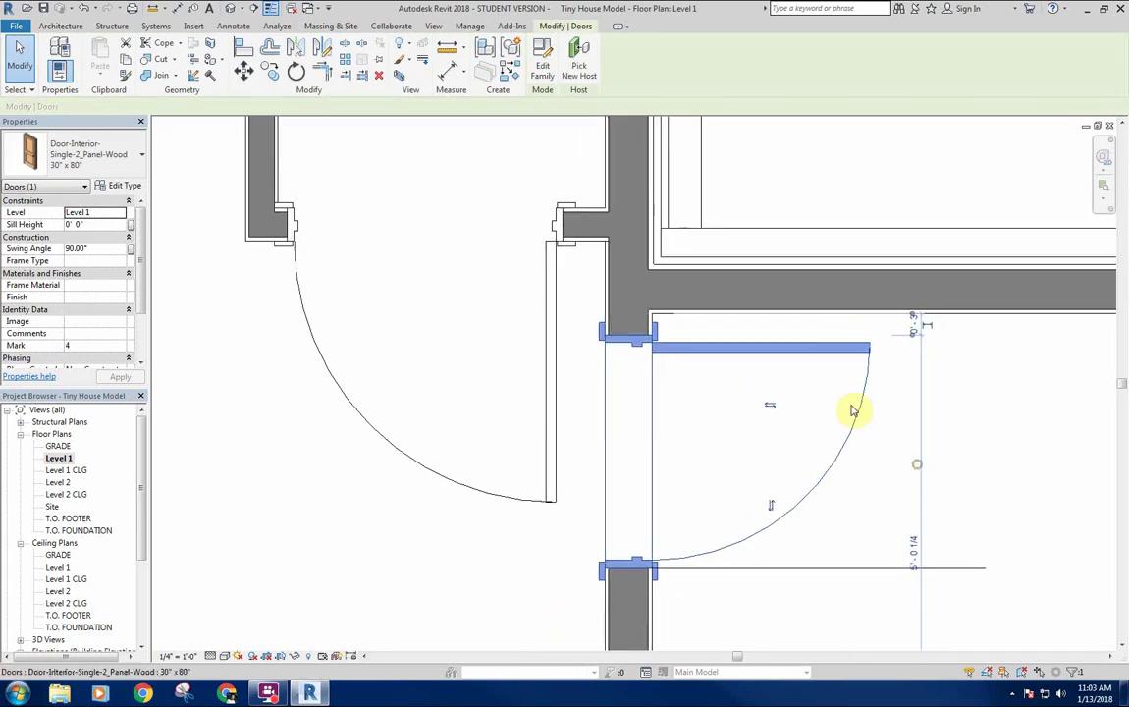
scroll(653, 334, "up", 3)
left_click_drag(1045, 338, 605, 346)
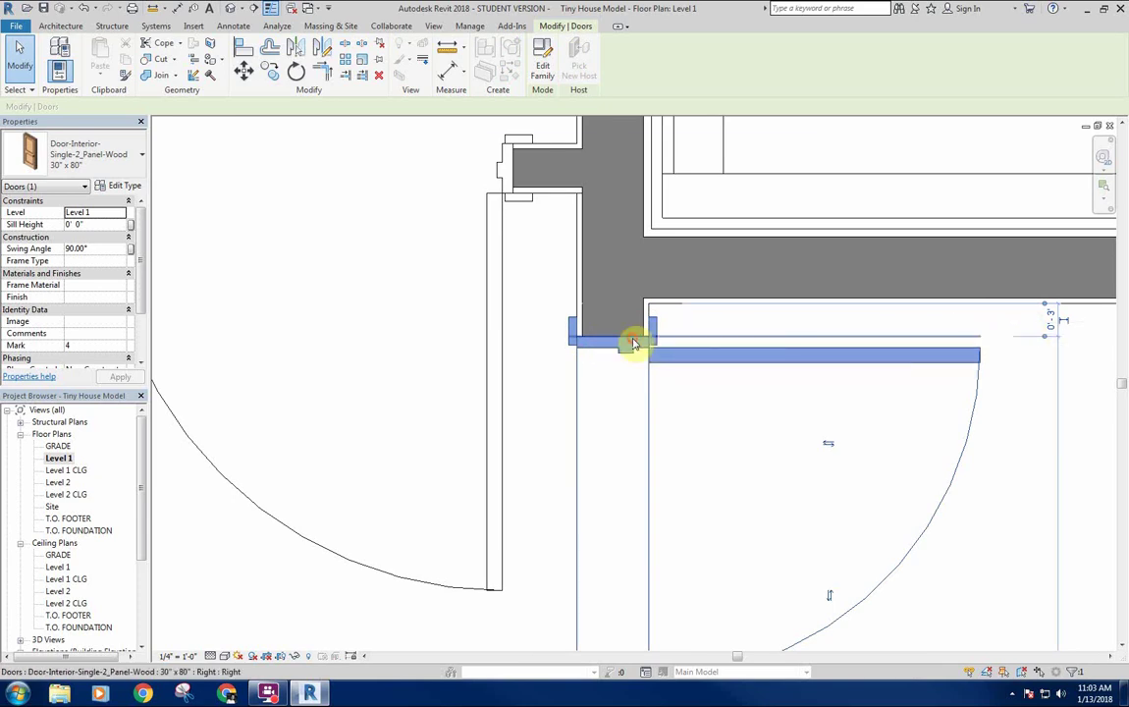
Measure from the 30" x 80" door frame's northeast corner to the room's north wall face with a trial detail line, and cancel it.
scroll(685, 330, "up", 2)
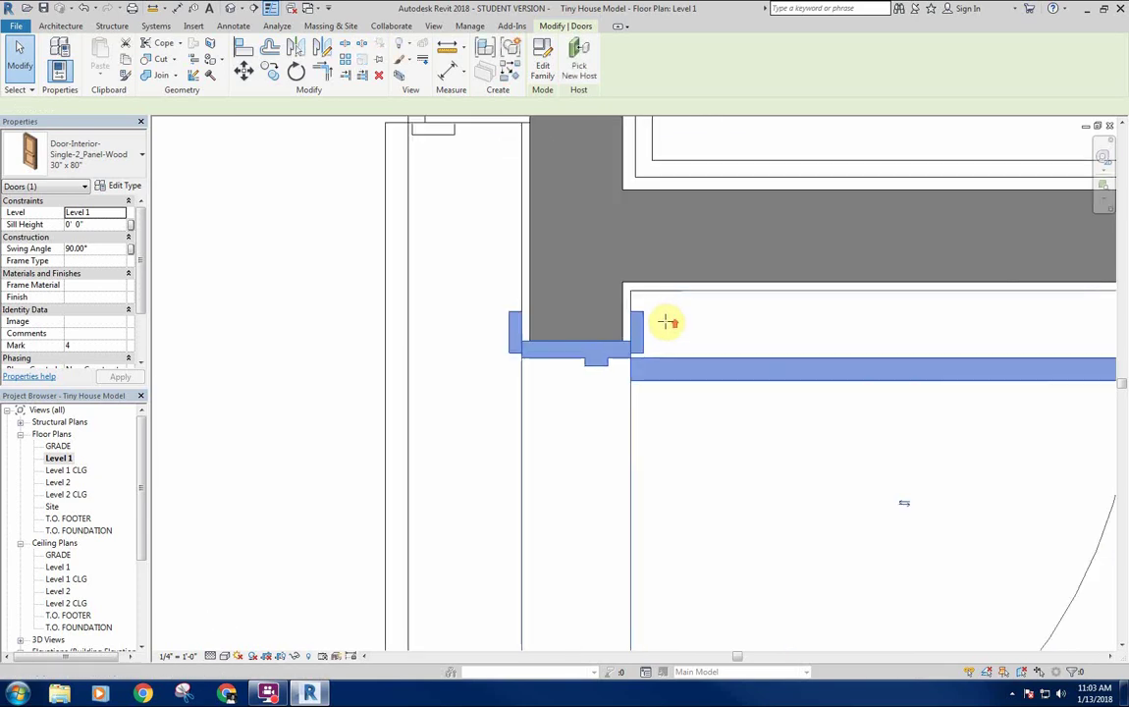
scroll(665, 322, "up", 2)
key("d")
key("l")
left_click(610, 378)
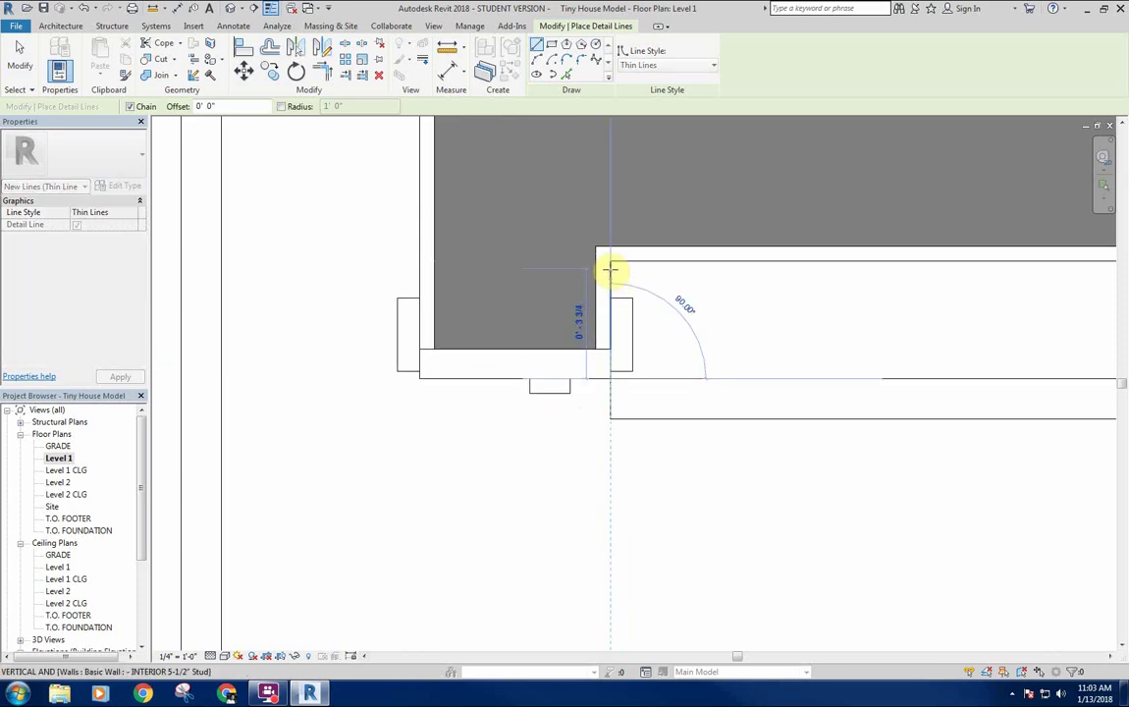
key("Escape")
key("Escape")
scroll(592, 302, "down", 3)
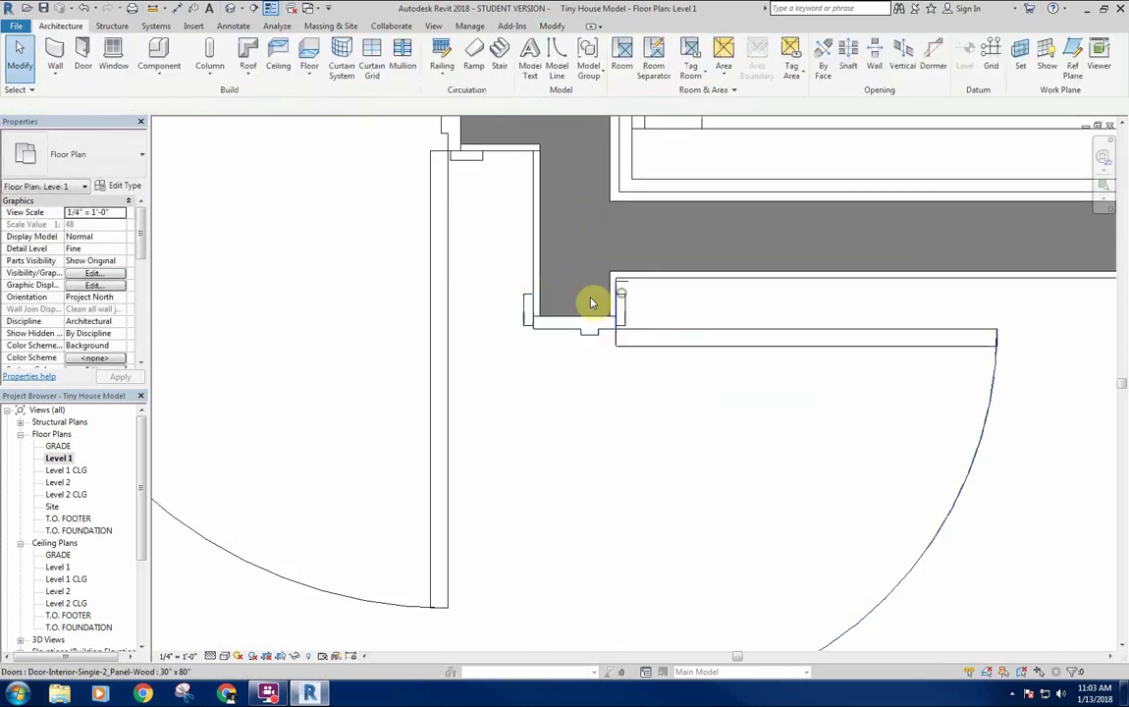
Move the 30" x 80" door together with its short measuring detail lines north until the short horizontal line meets the room's north wall face.
left_click(622, 282)
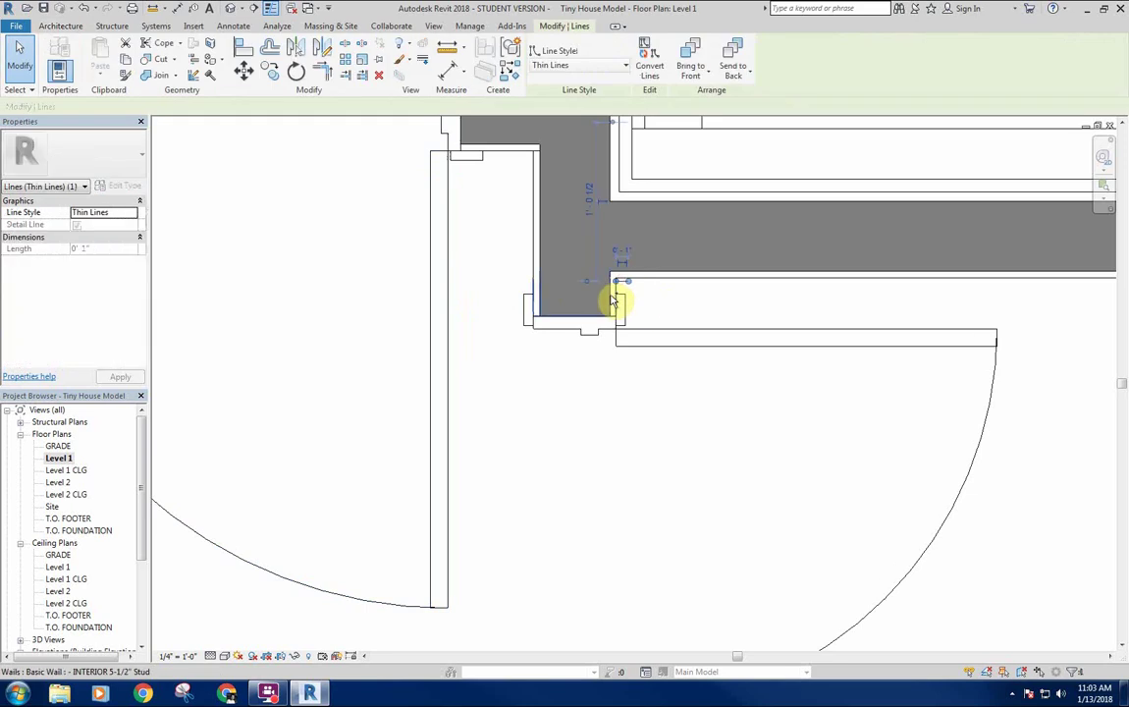
left_click(618, 295, "ctrl")
left_click(661, 331, "ctrl")
middle_click_drag(665, 306, 674, 325)
scroll(629, 313, "up", 2)
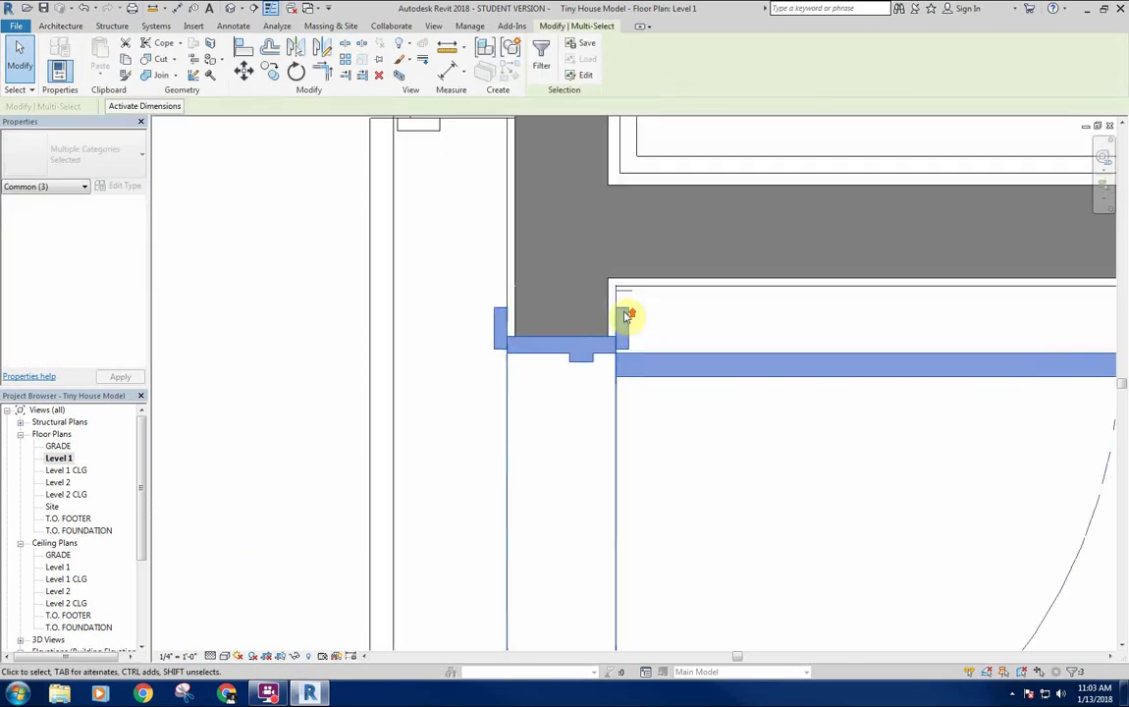
left_click(637, 279)
left_click(636, 273)
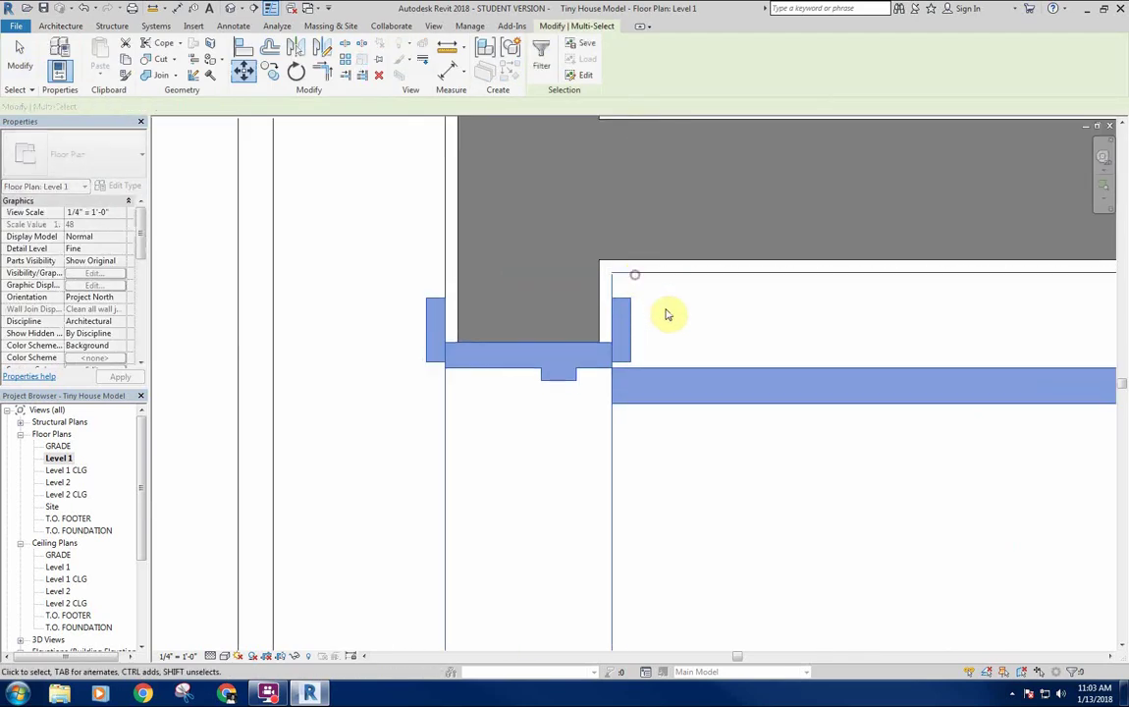
scroll(660, 324, "down", 4)
key("Escape")
scroll(648, 314, "up", 3)
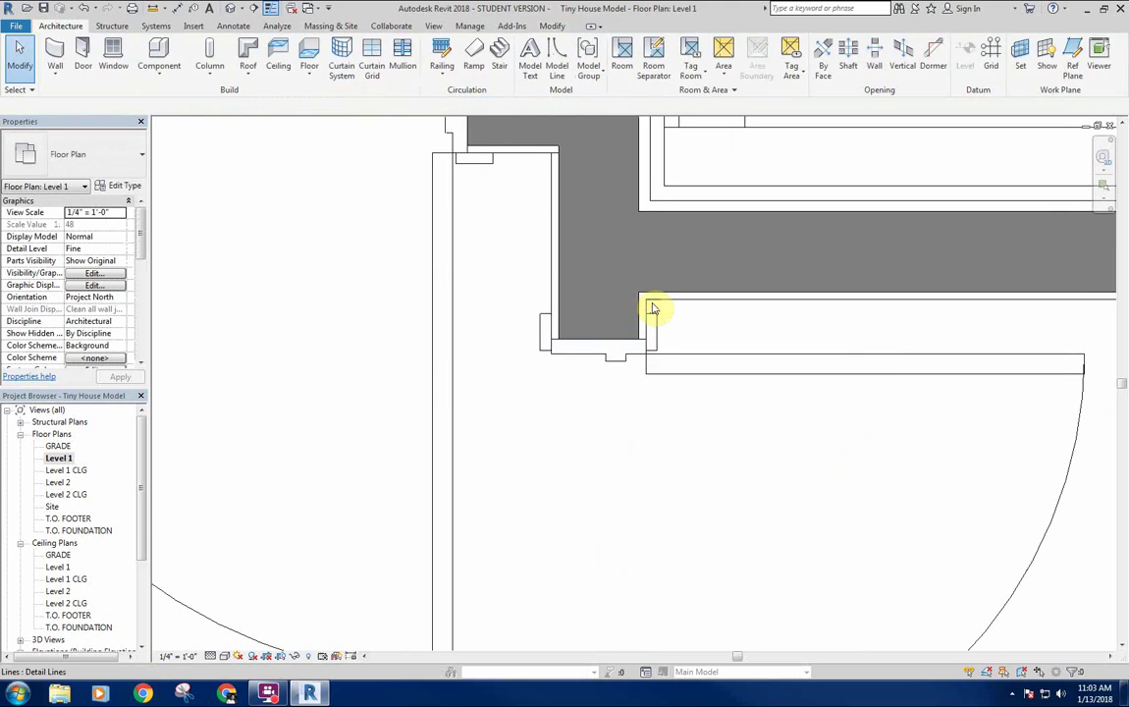
Move the long horizontal detail line about 3" south and shift its temporary dimension's witness line to the south edge of the door opening.
scroll(715, 333, "down", 3)
scroll(804, 421, "up", 1)
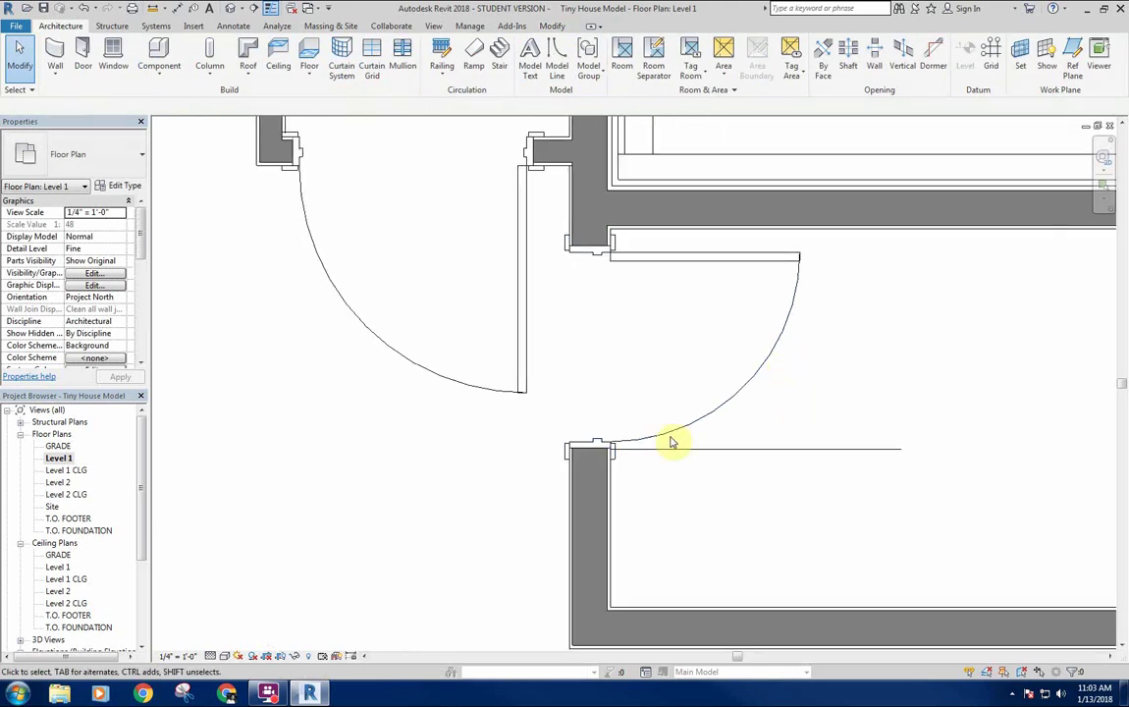
scroll(711, 405, "down", 2)
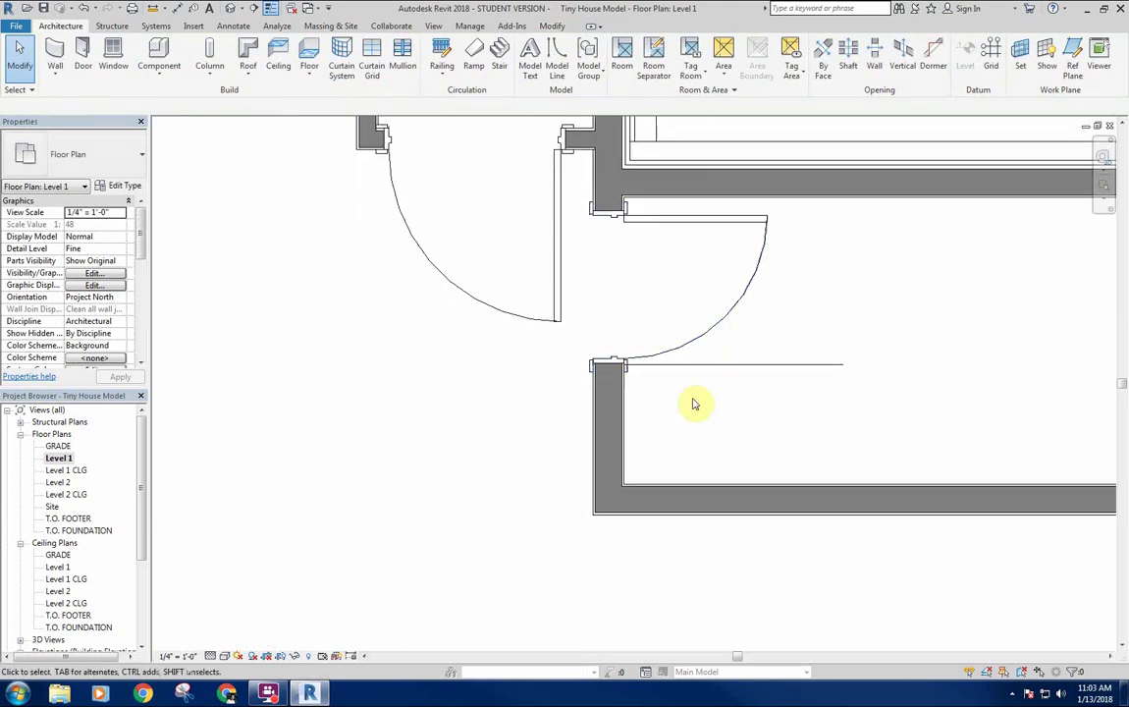
scroll(633, 374, "up", 5)
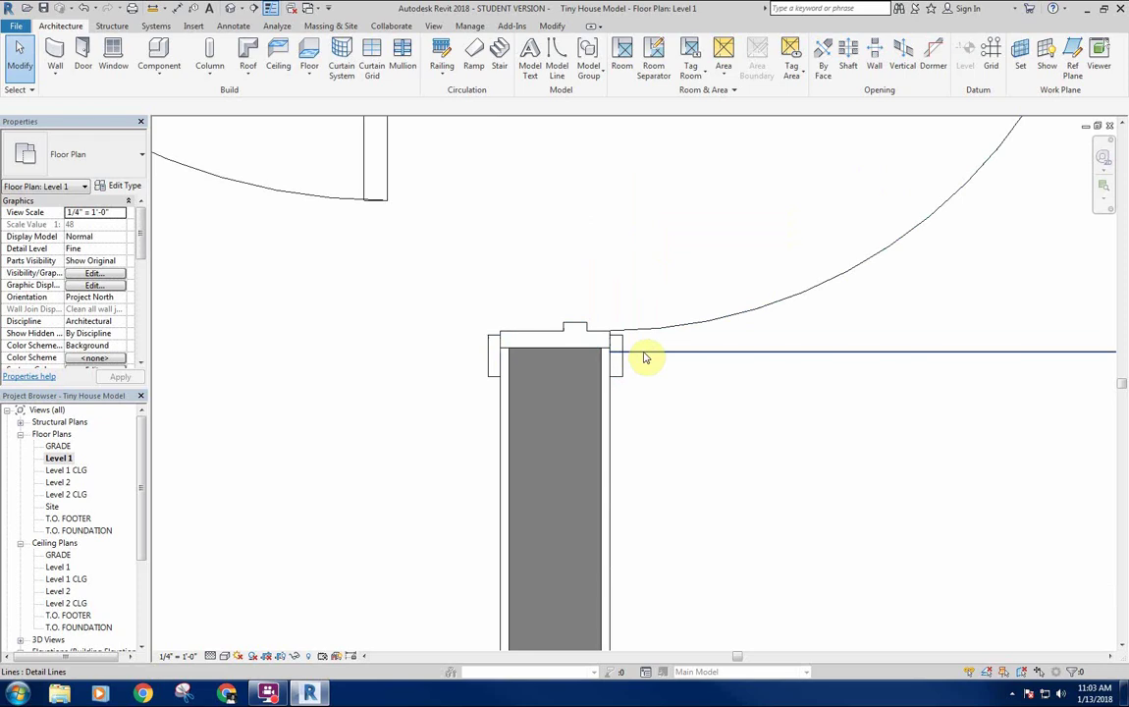
left_click(644, 353)
scroll(630, 378, "down", 3)
scroll(619, 370, "up", 2)
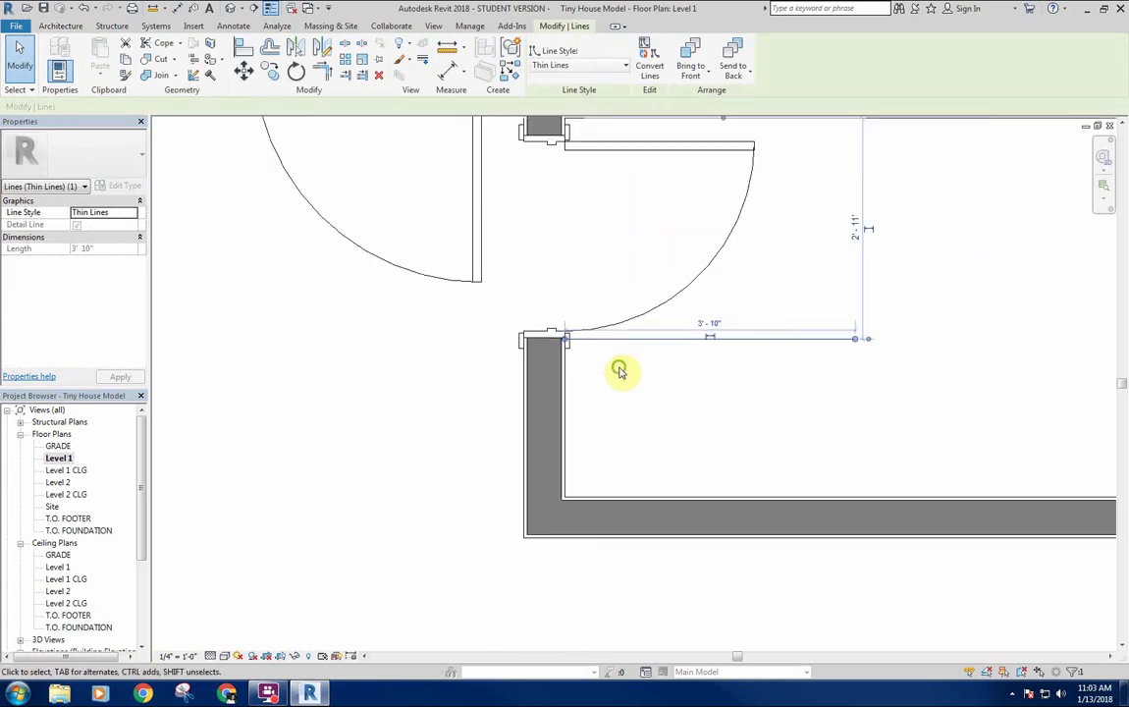
scroll(613, 361, "down", 1)
middle_click_drag(660, 368, 575, 412)
scroll(606, 434, "up", 1)
left_click(246, 79)
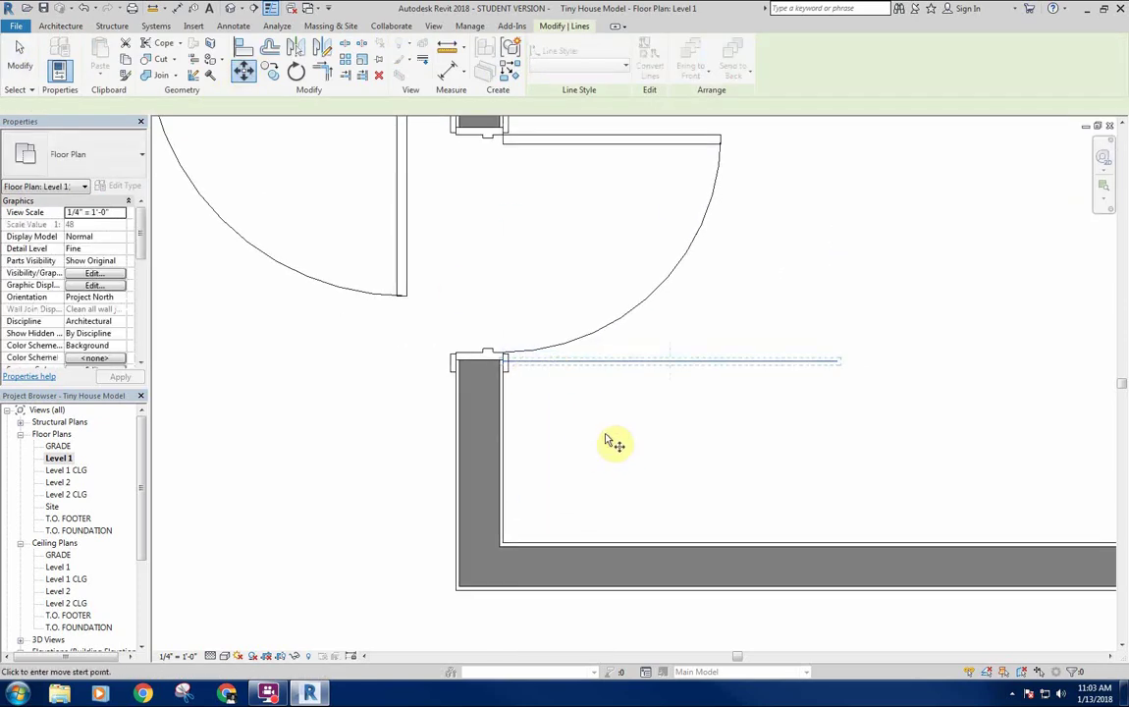
left_click(596, 421)
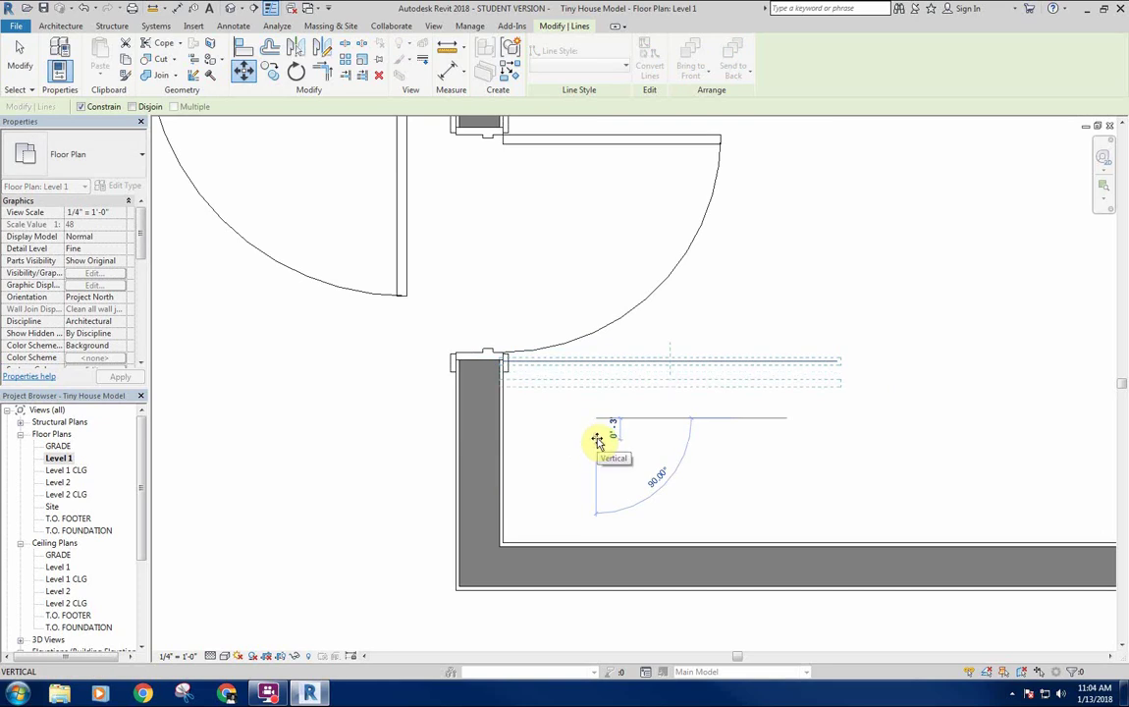
left_click(597, 441)
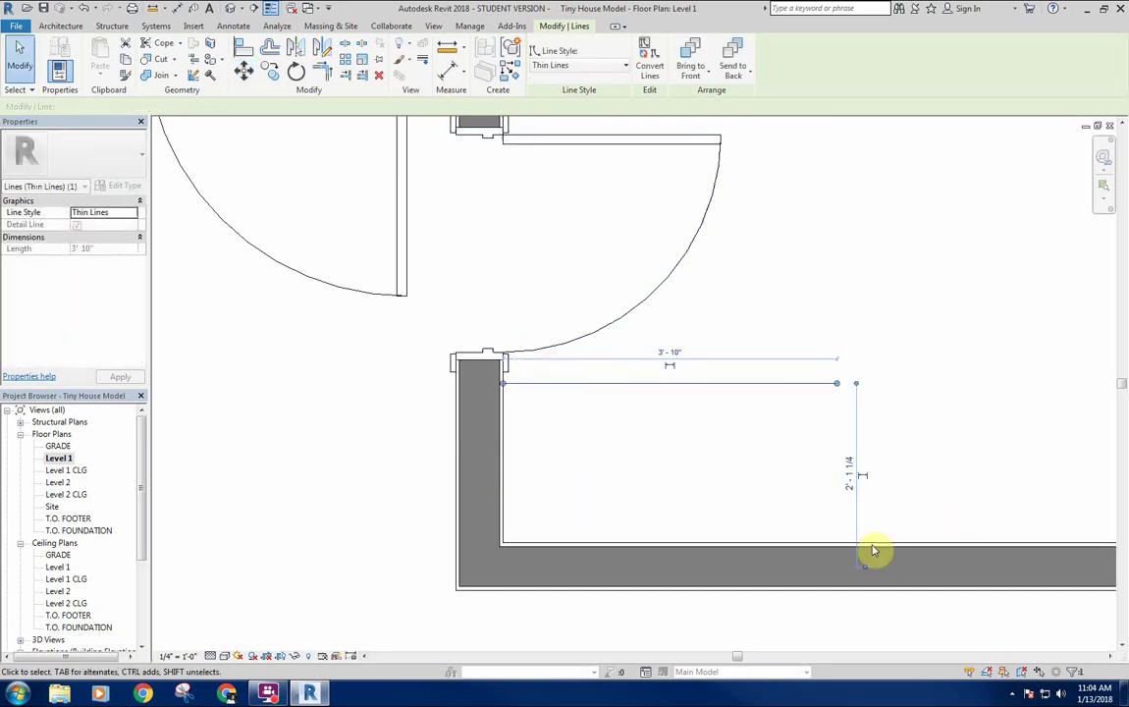
left_click_drag(864, 568, 501, 358)
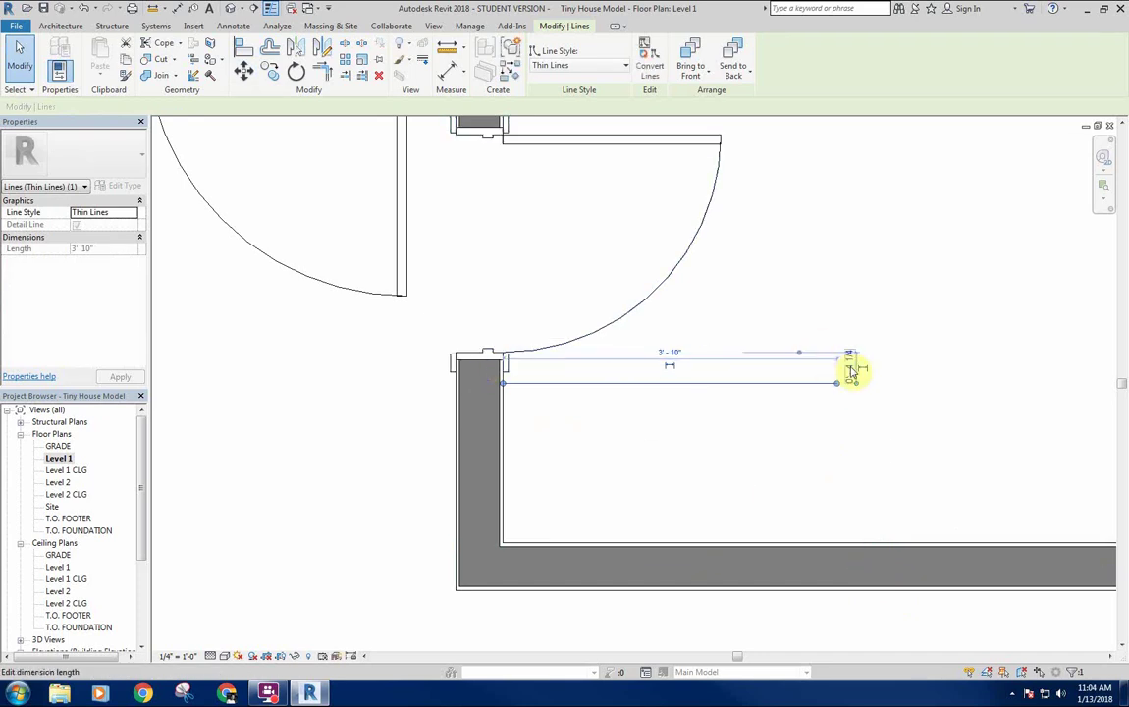
Delete the long horizontal detail line below the 30" x 80" door's swing.
middle_click_drag(806, 278, 768, 338)
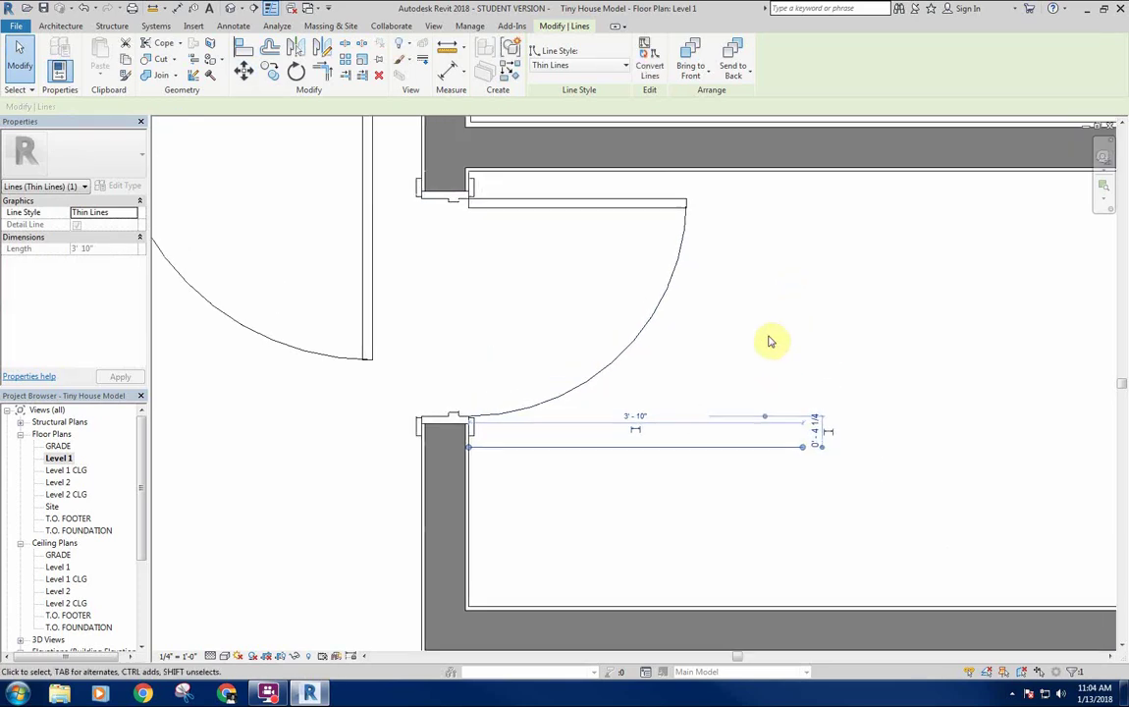
left_click(769, 338)
left_click_drag(850, 413, 771, 474)
key("Delete")
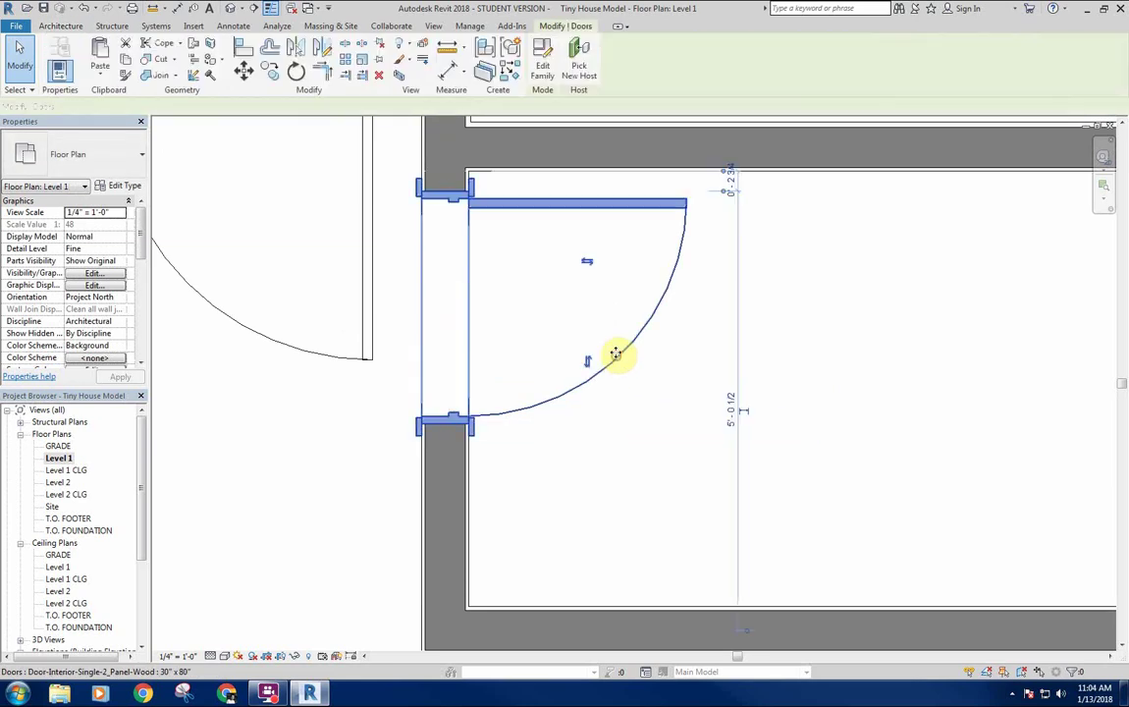
left_click(514, 189)
scroll(514, 190, "up", 3)
key("m")
key("v")
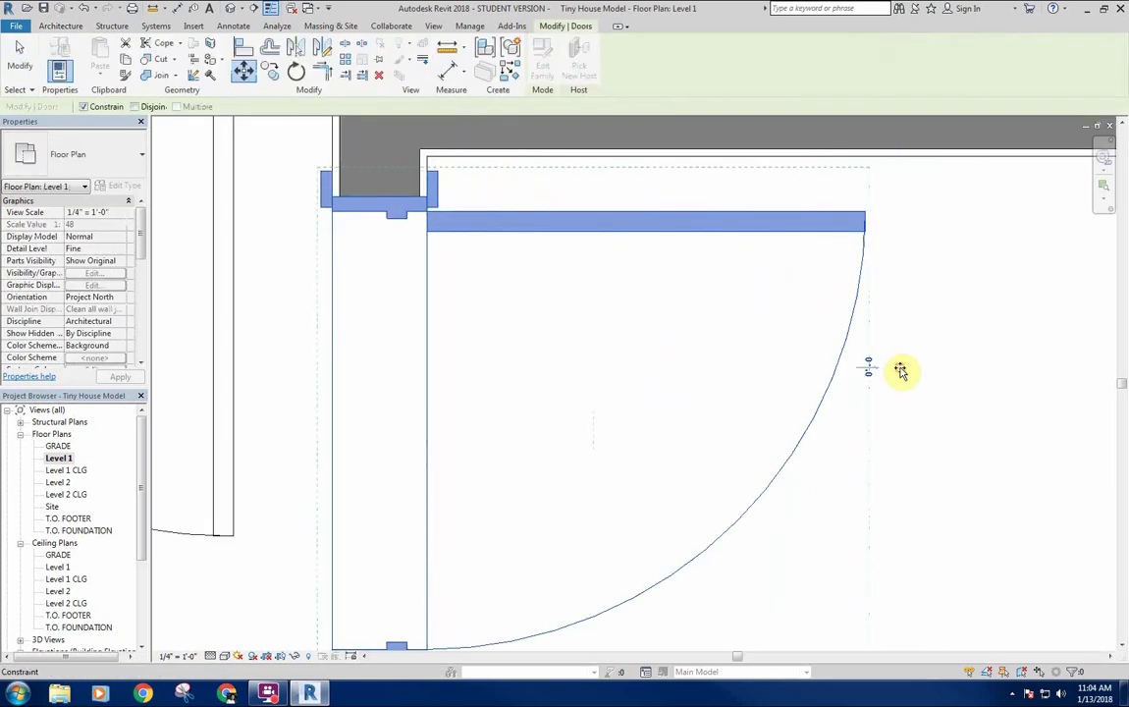
key("Escape")
key("Escape")
scroll(744, 347, "down", 2)
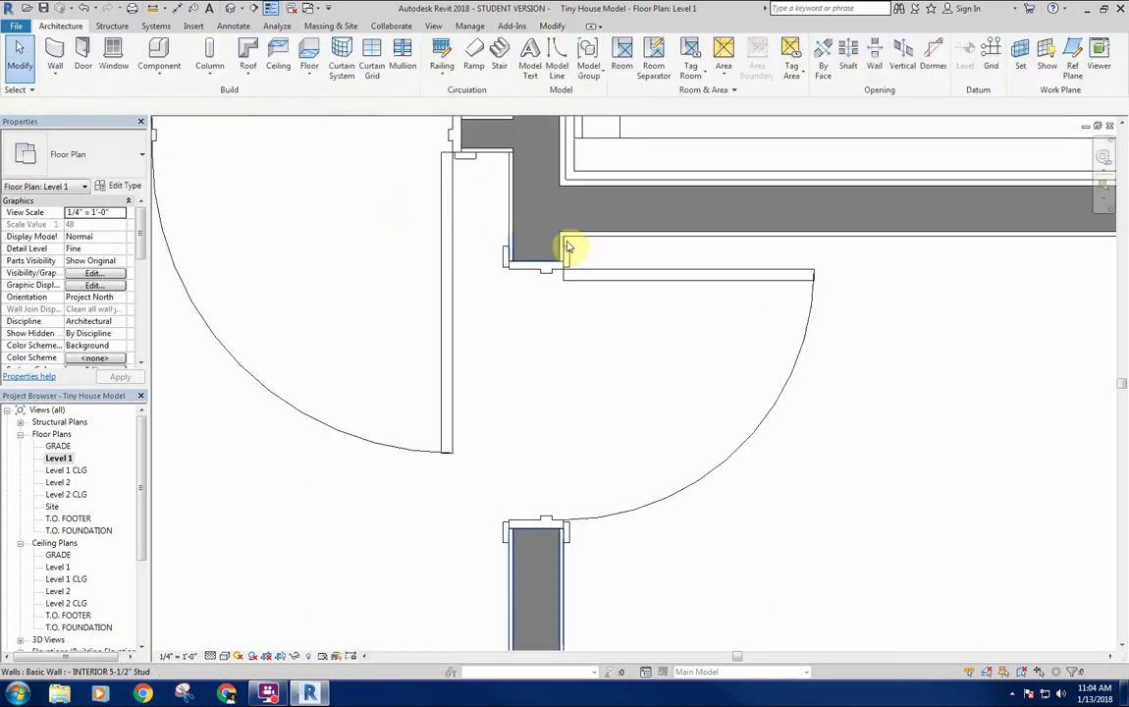
Inspect the whole Level 1 floor plan, including the placed doors, the closet and the walls of the main room.
scroll(635, 279, "down", 5)
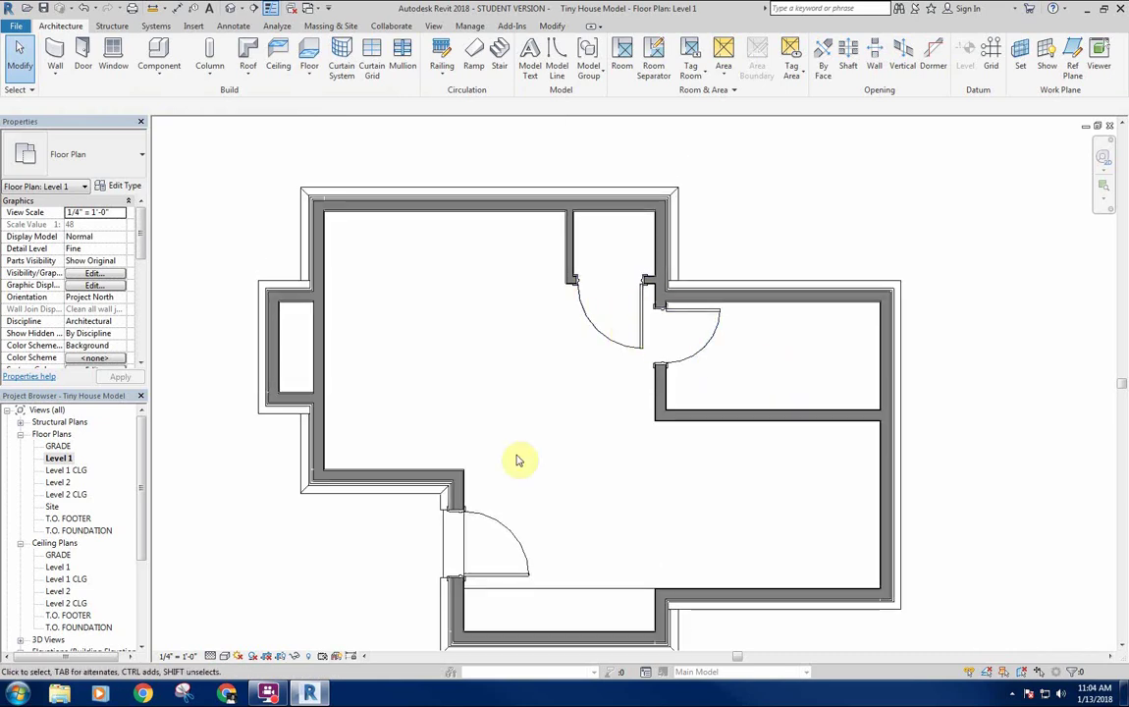
mouse_move(405, 354)
middle_mouse_down()
mouse_move(410, 303)
mouse_move(451, 323)
mouse_move(468, 281)
middle_mouse_up()
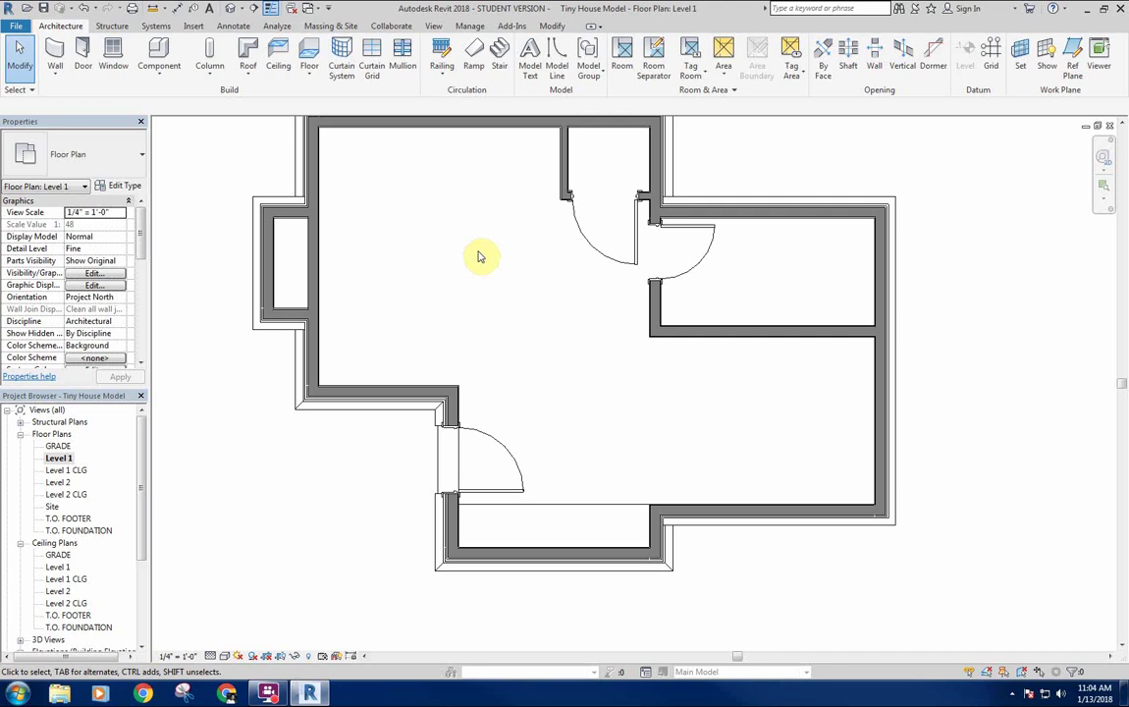
scroll(545, 303, "down", 1)
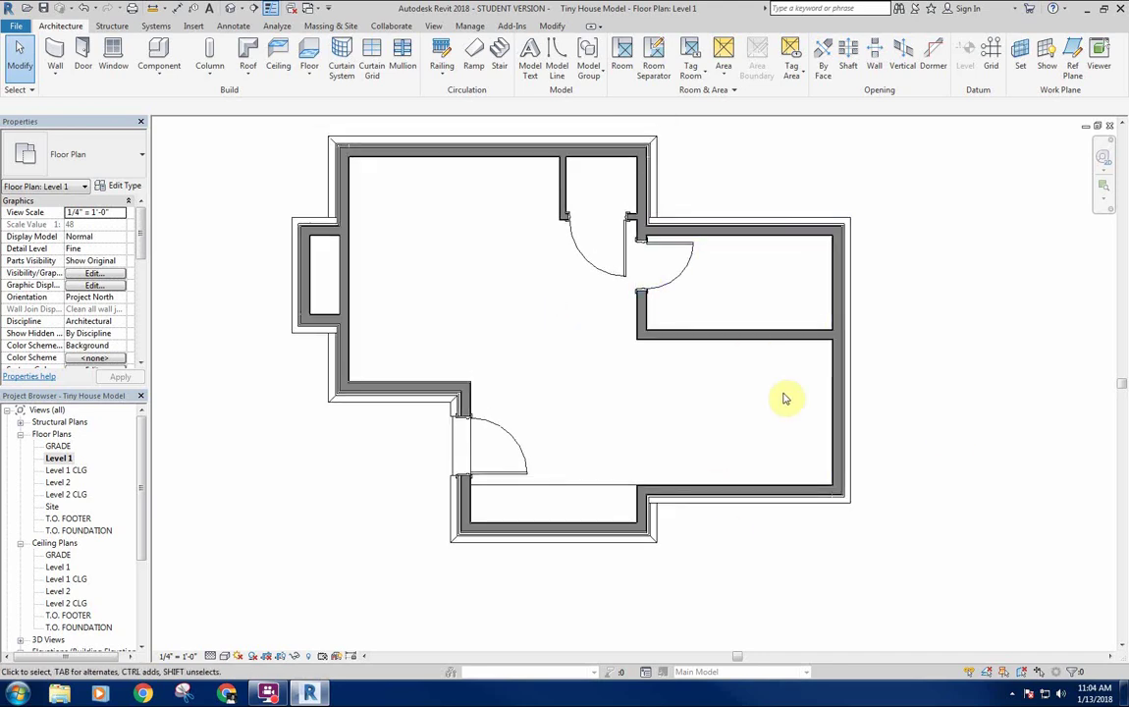
middle_click_drag(708, 445, 719, 459)
middle_click_drag(609, 383, 607, 412)
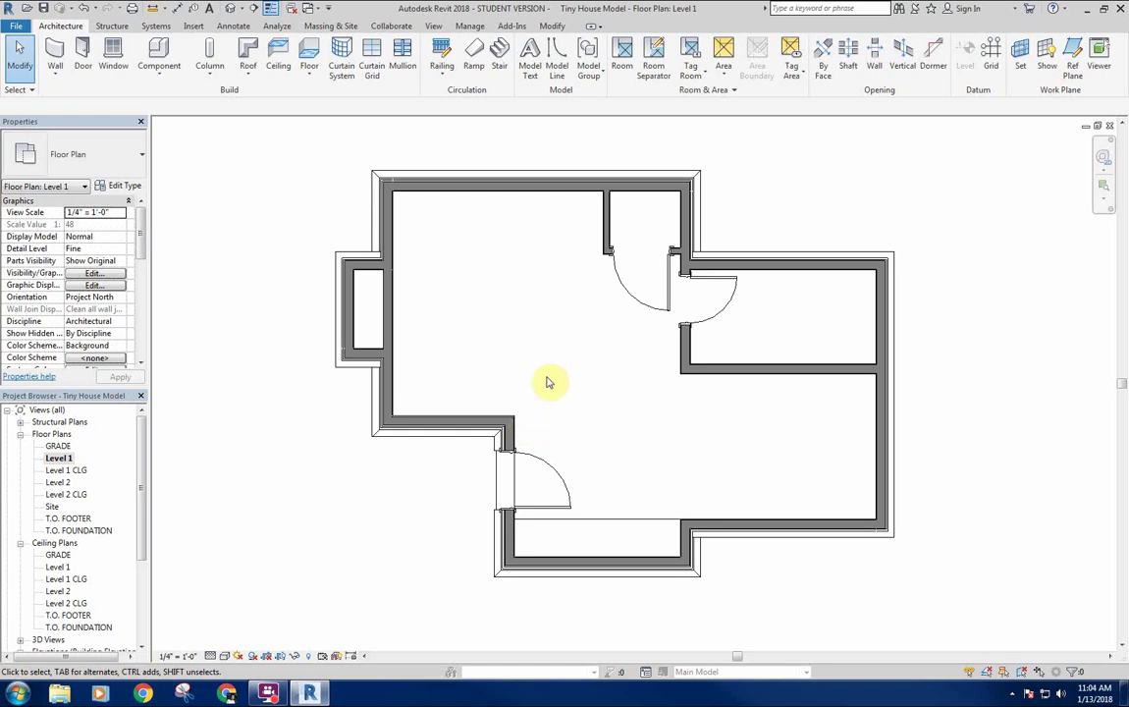
middle_click_drag(532, 364, 571, 314)
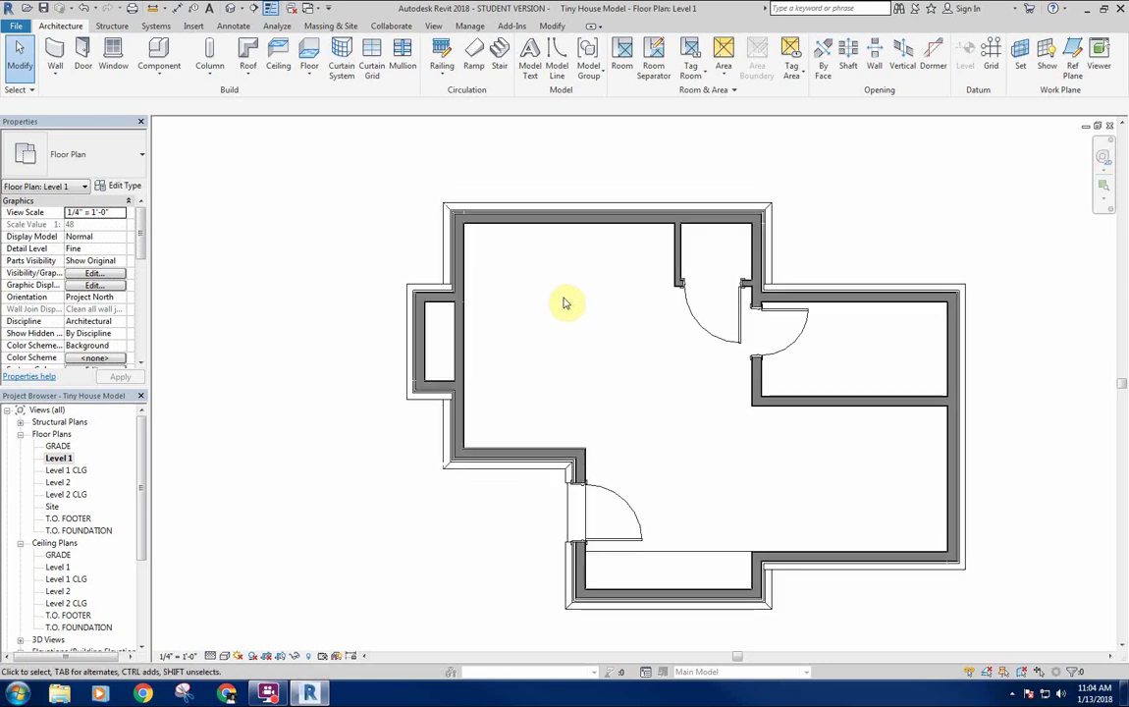
scroll(545, 240, "up", 3)
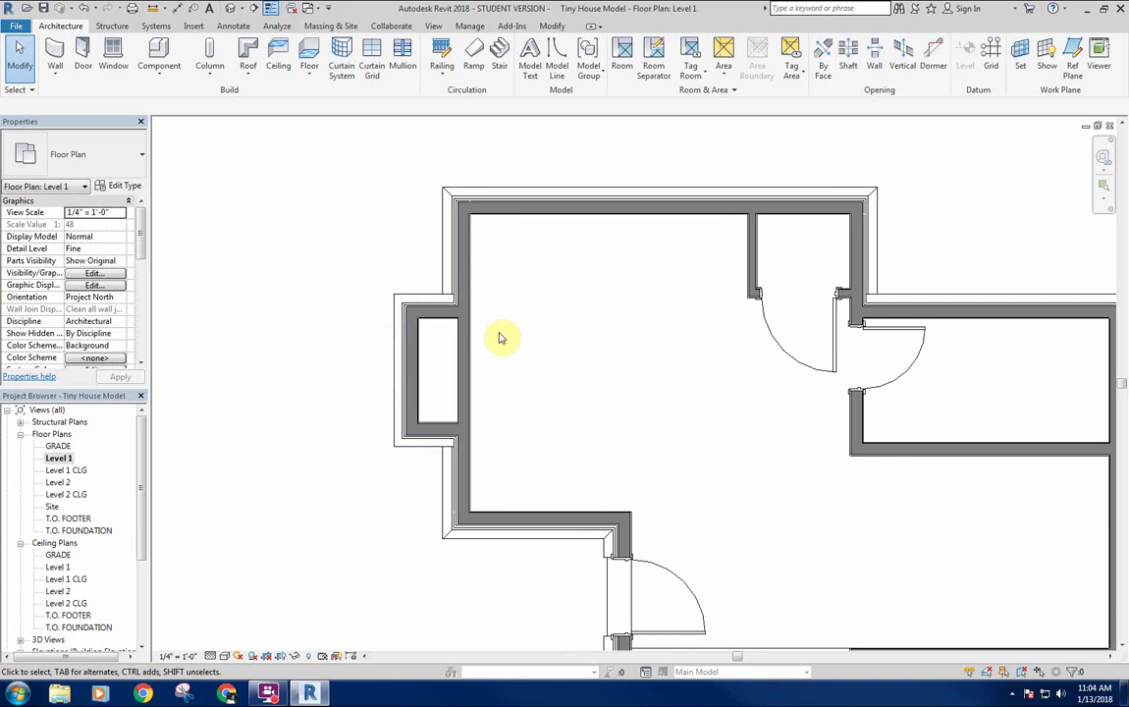
middle_click_drag(499, 332, 500, 355)
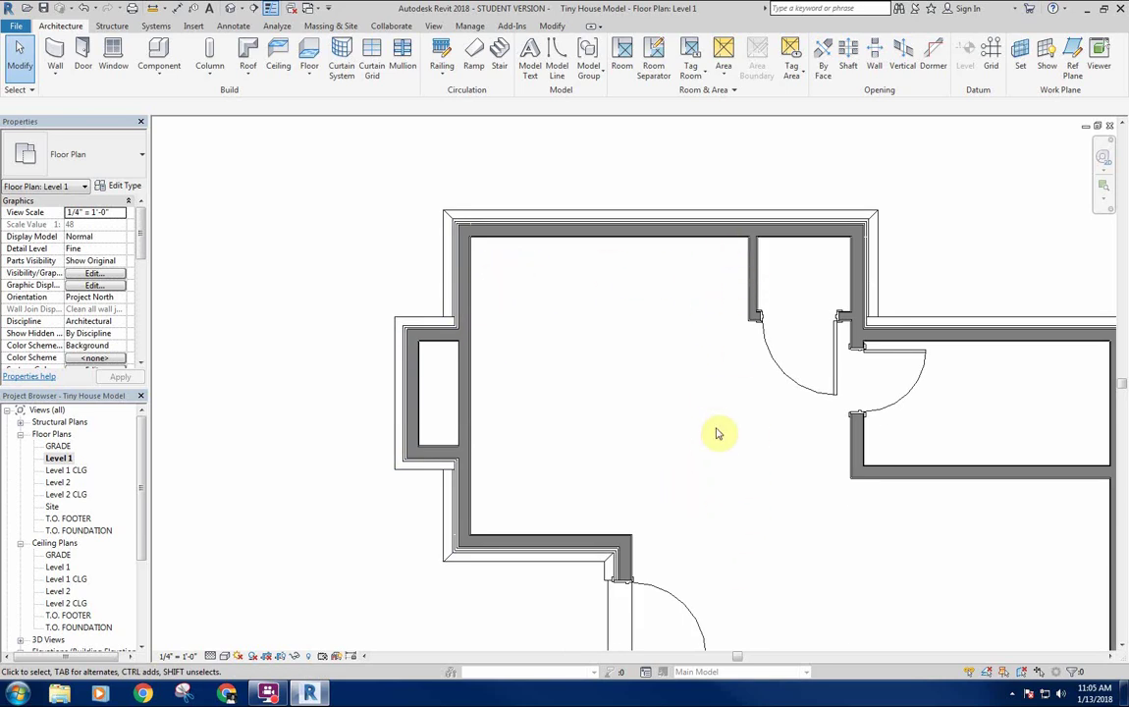
middle_click_drag(716, 426, 709, 435)
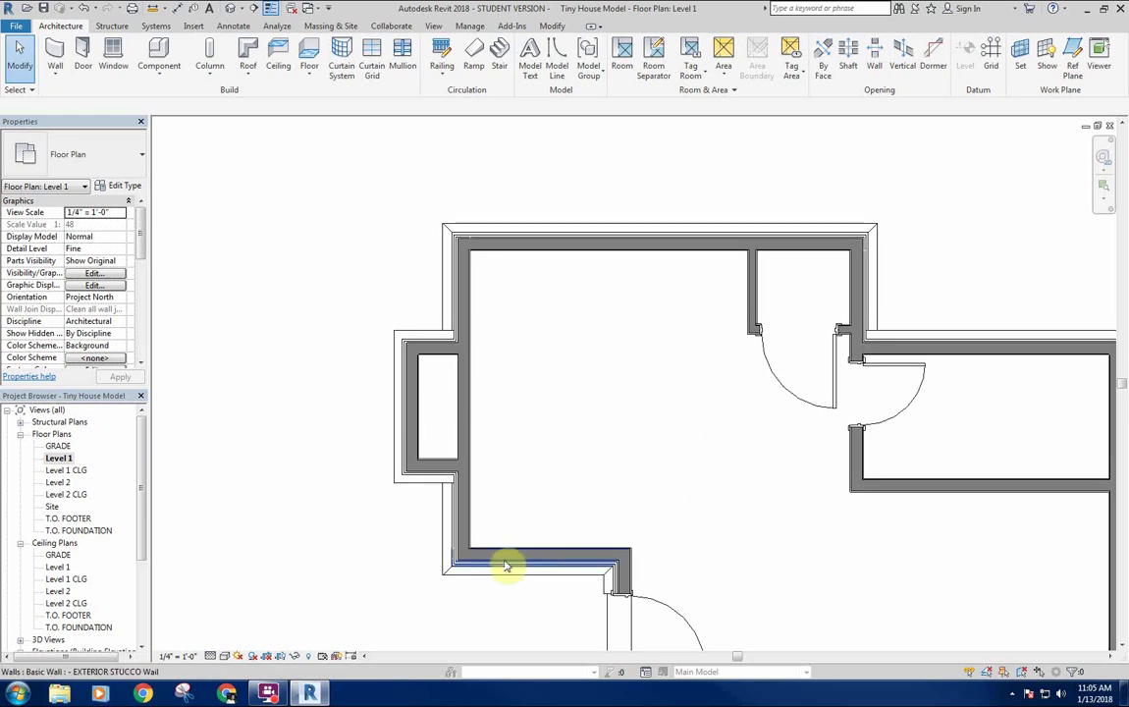
Draw chained detail lines from the main room's northwest inside corner south along the west wall, then 11' 2 1/2" east to the closet wall.
middle_click_drag(580, 441, 581, 451)
scroll(611, 384, "up", 4)
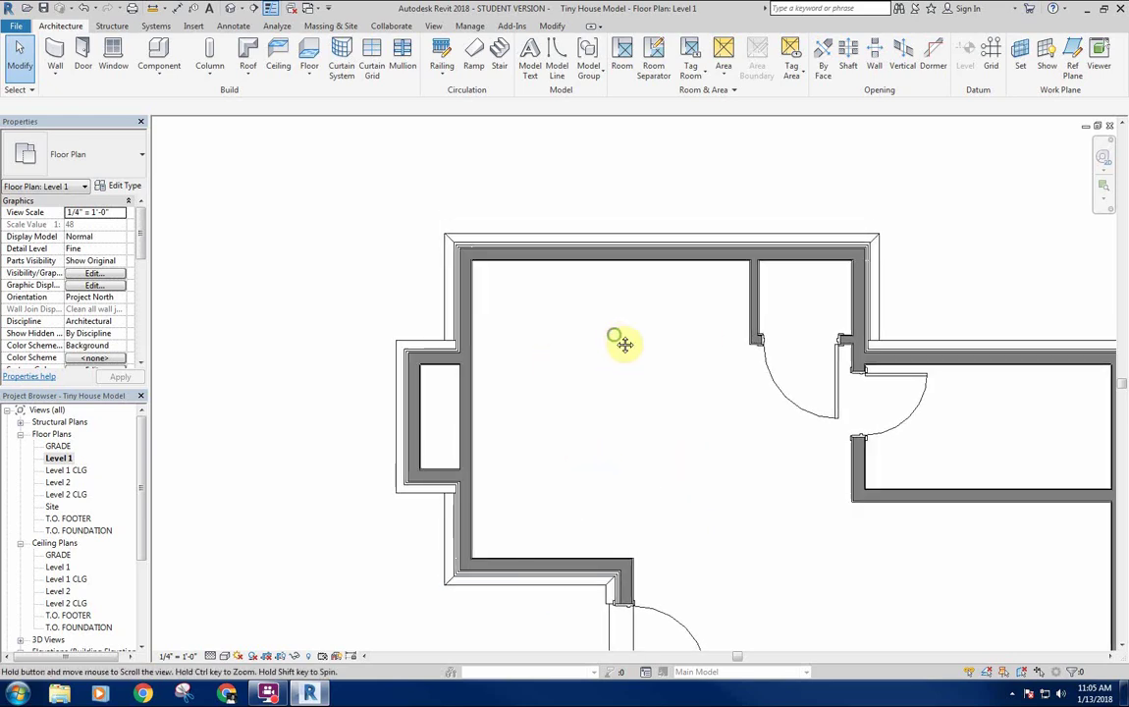
key("d")
key("l")
left_click(445, 259)
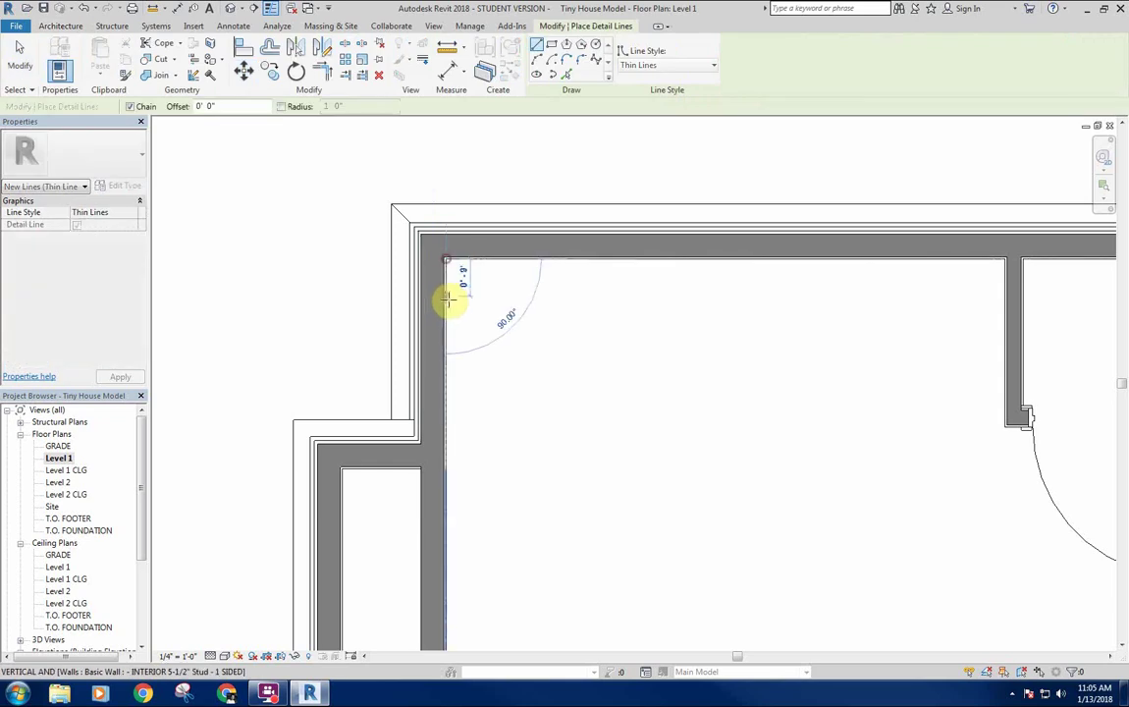
left_click(446, 332)
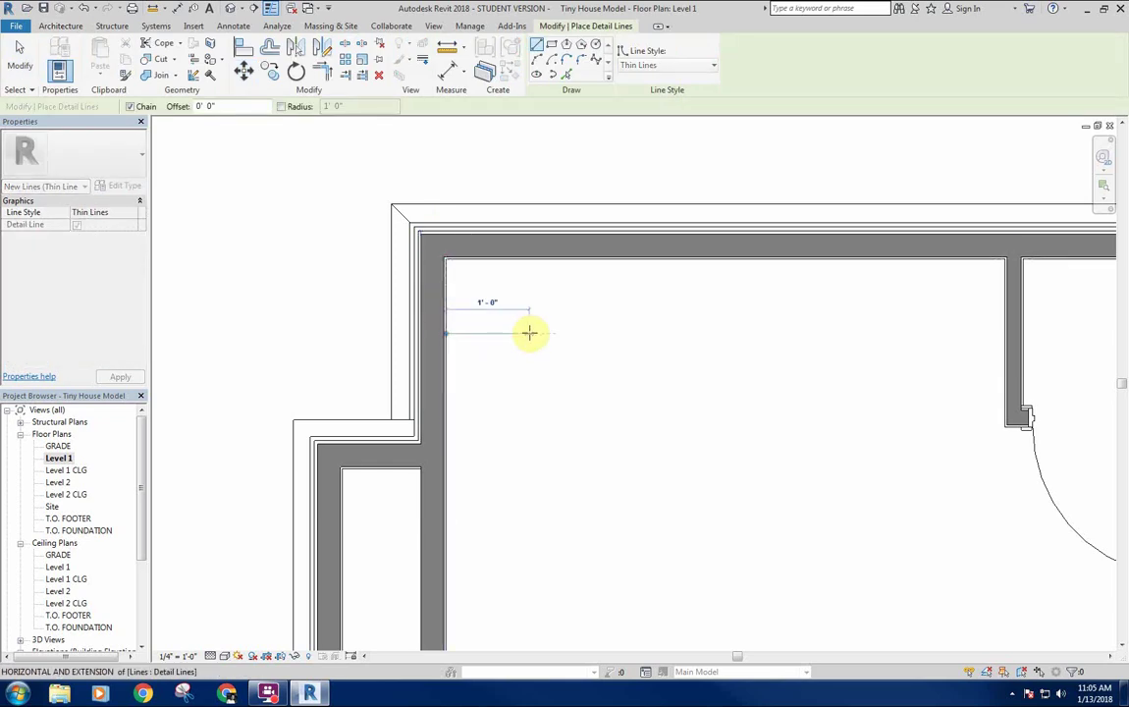
left_click(1002, 336)
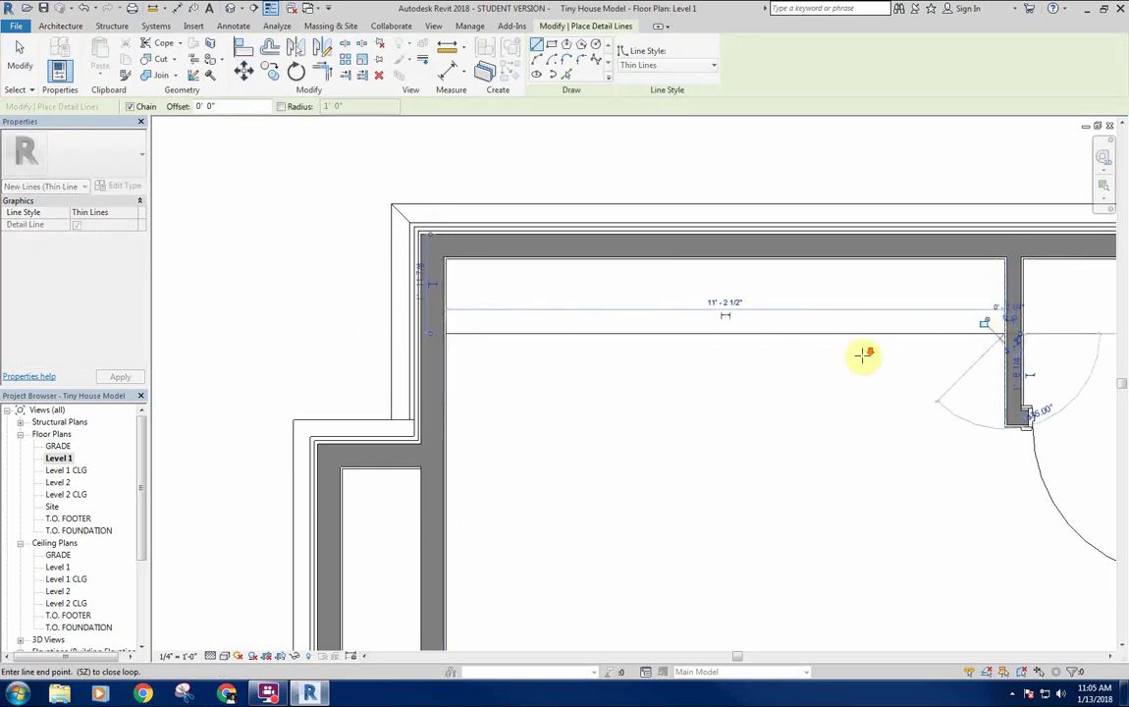
scroll(864, 353, "down", 2)
key("Escape")
key("Escape")
middle_click_drag(863, 329, 859, 327)
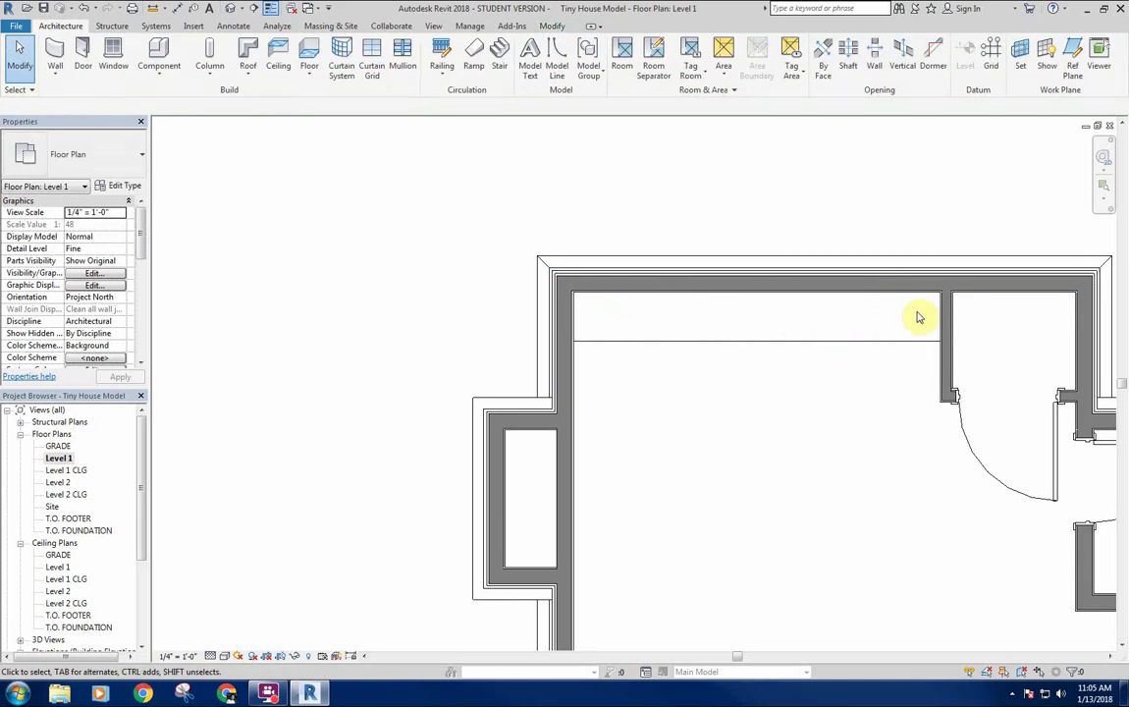
Inspect the detail line below the main room's north wall and the surrounding walls down to the entry door.
middle_click_drag(863, 345, 867, 338)
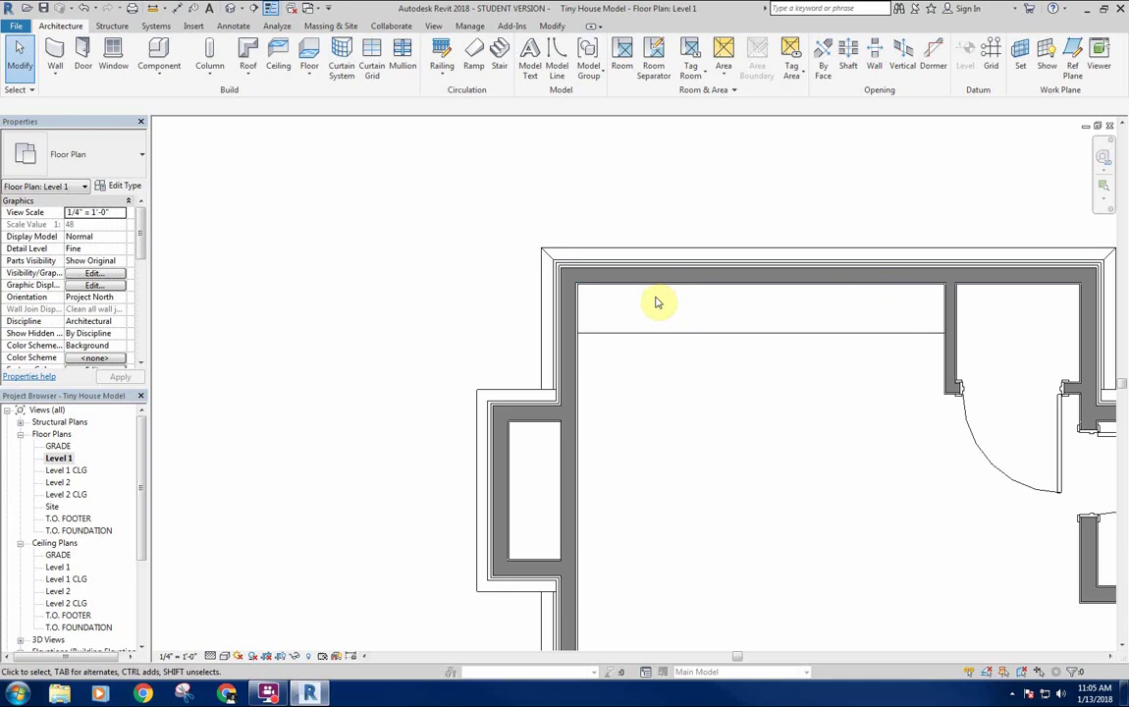
middle_click_drag(730, 494, 722, 421)
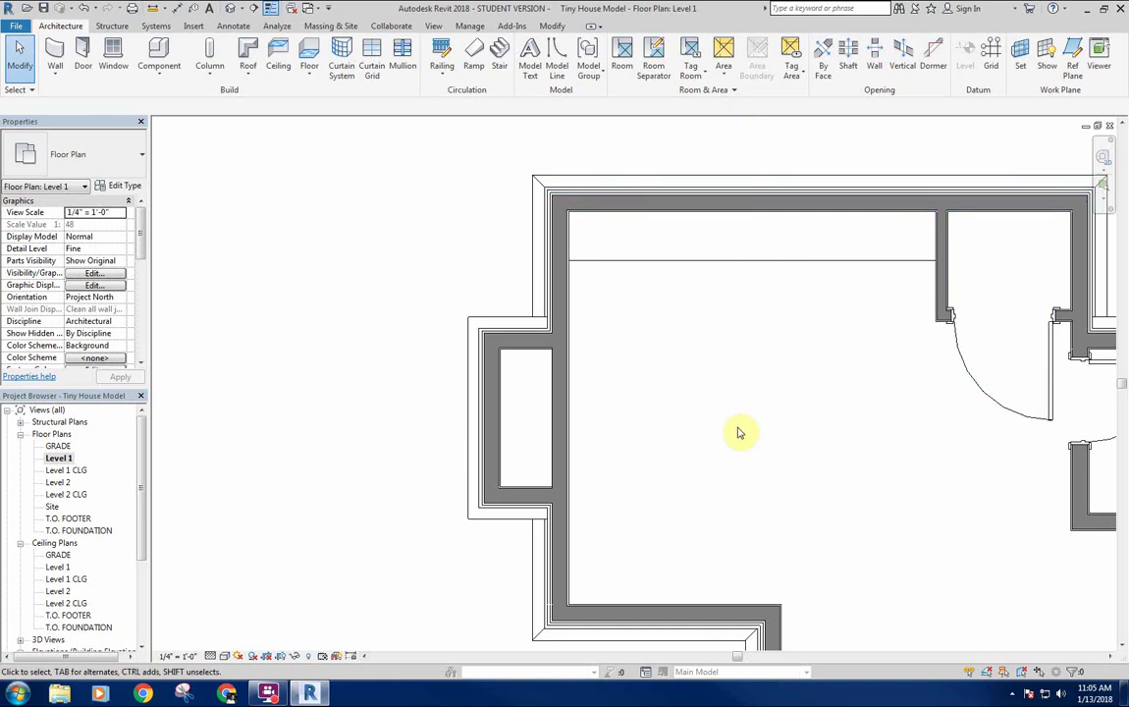
middle_click_drag(736, 425, 683, 338)
scroll(725, 373, "down", 1)
middle_click_drag(730, 382, 653, 359)
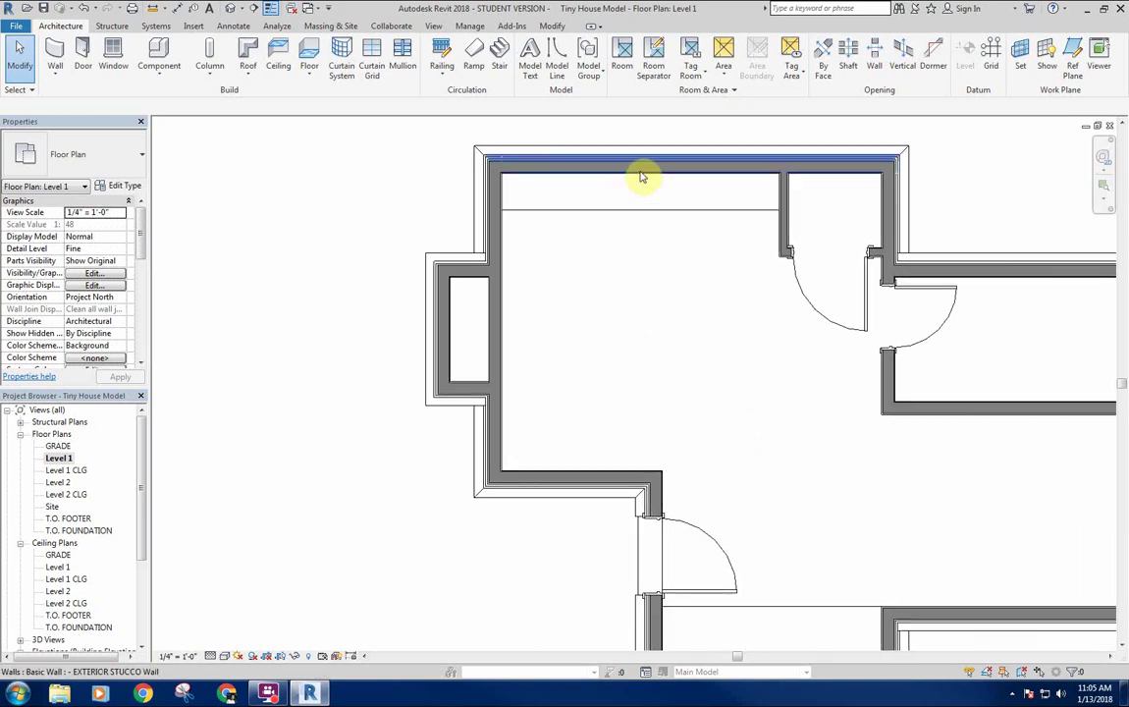
left_click(648, 210)
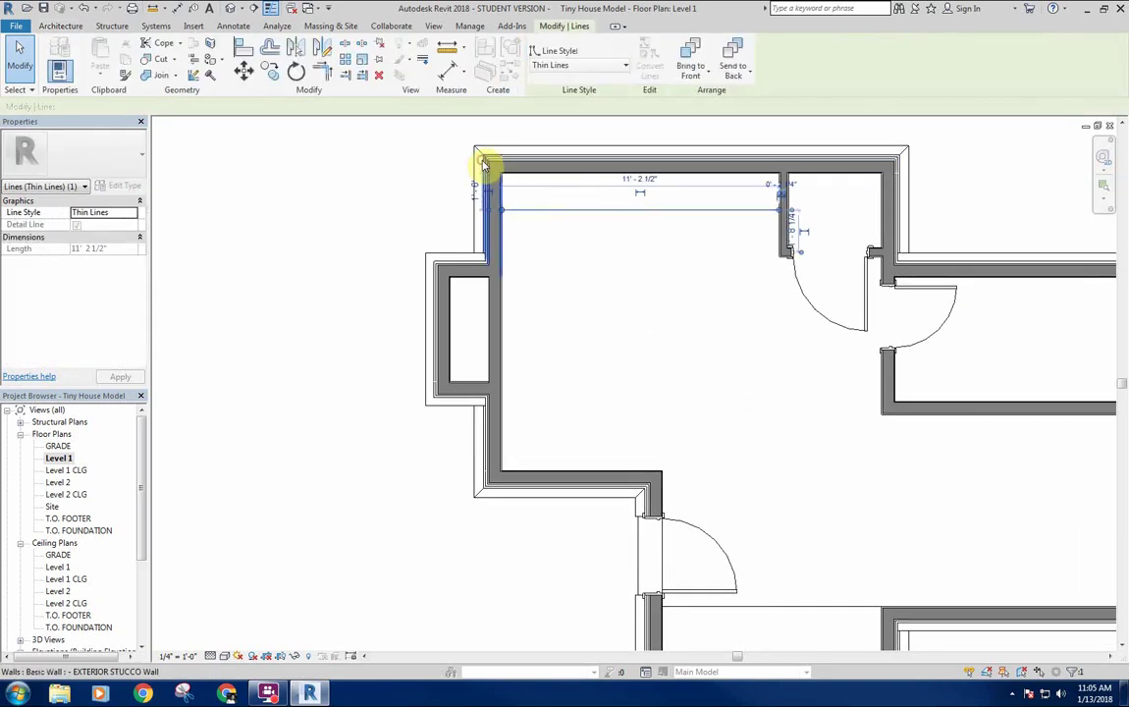
left_click(660, 300)
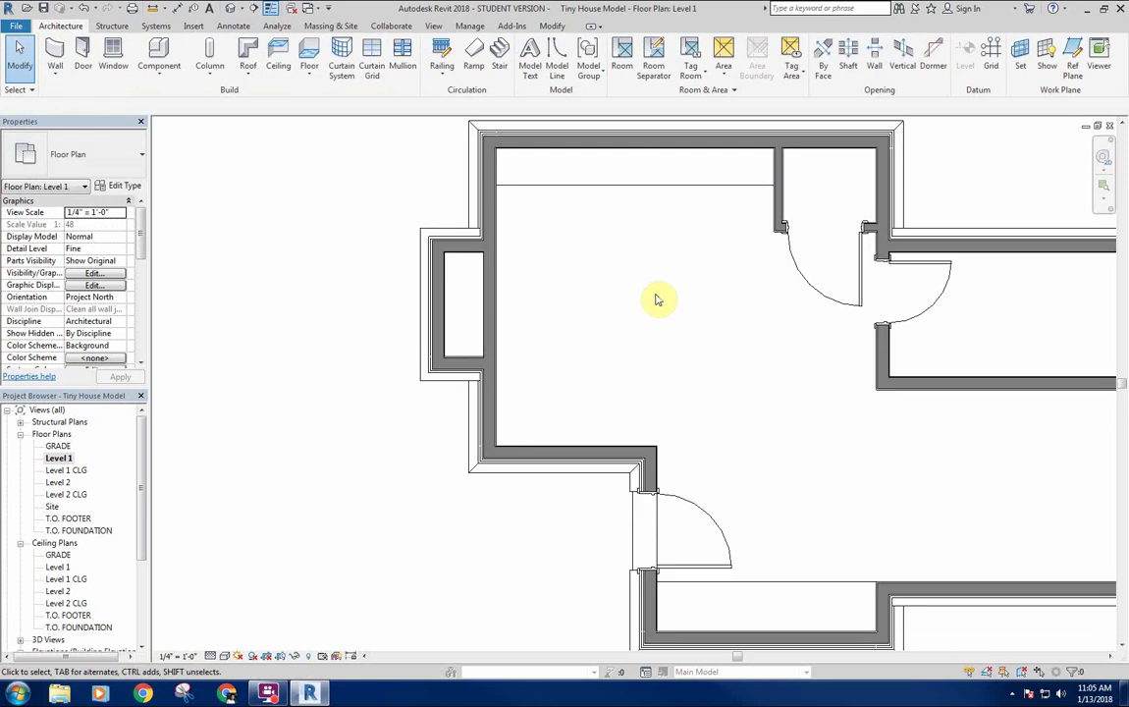
middle_click_drag(657, 301, 651, 278)
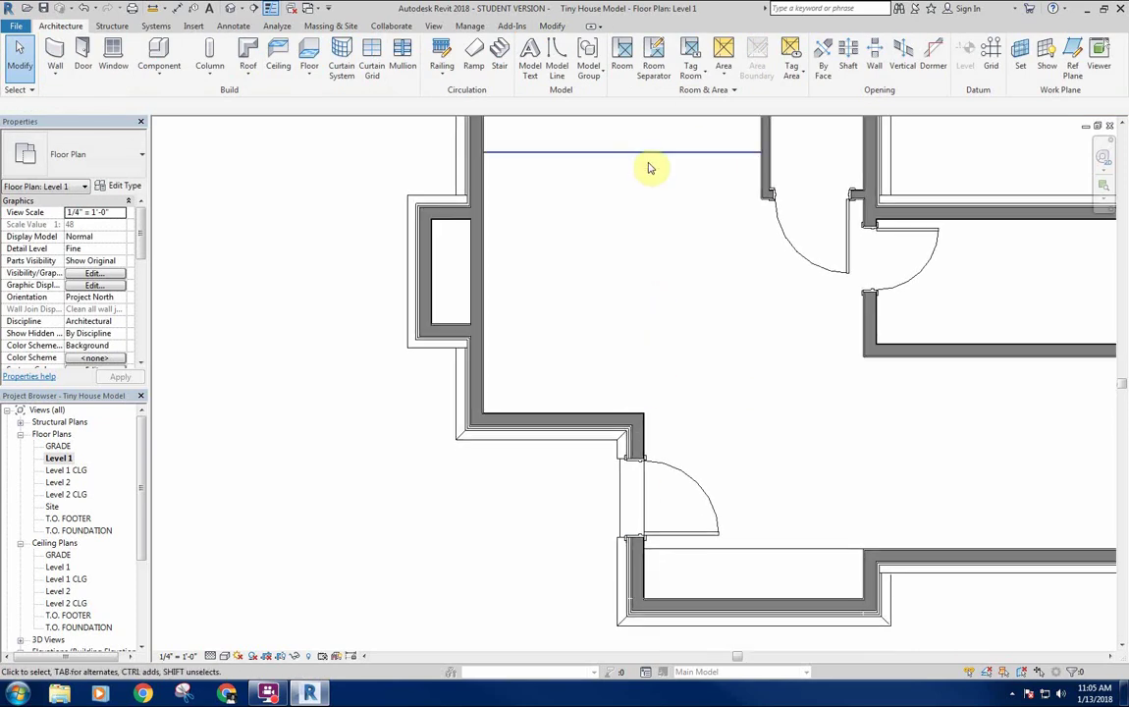
Select the north wall of the west bump-out and reference its temporary dimension to the inside faces of the bump-out's north and south walls.
middle_click_drag(591, 219, 614, 258)
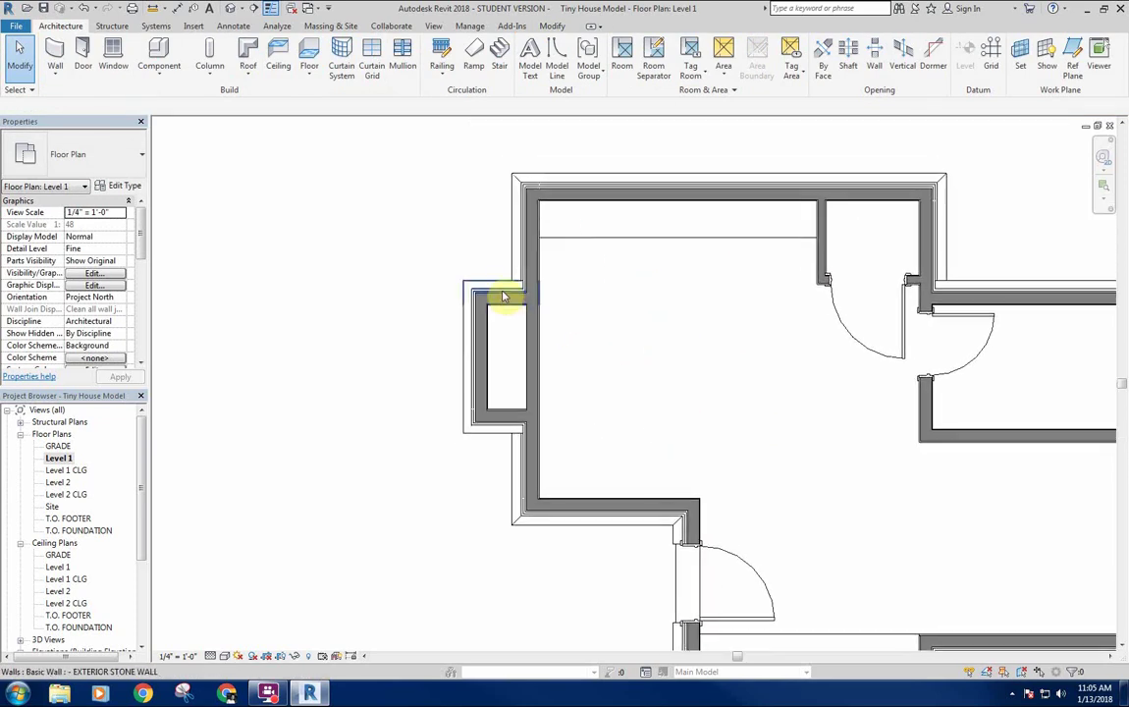
left_click(503, 295)
scroll(496, 293, "up", 1)
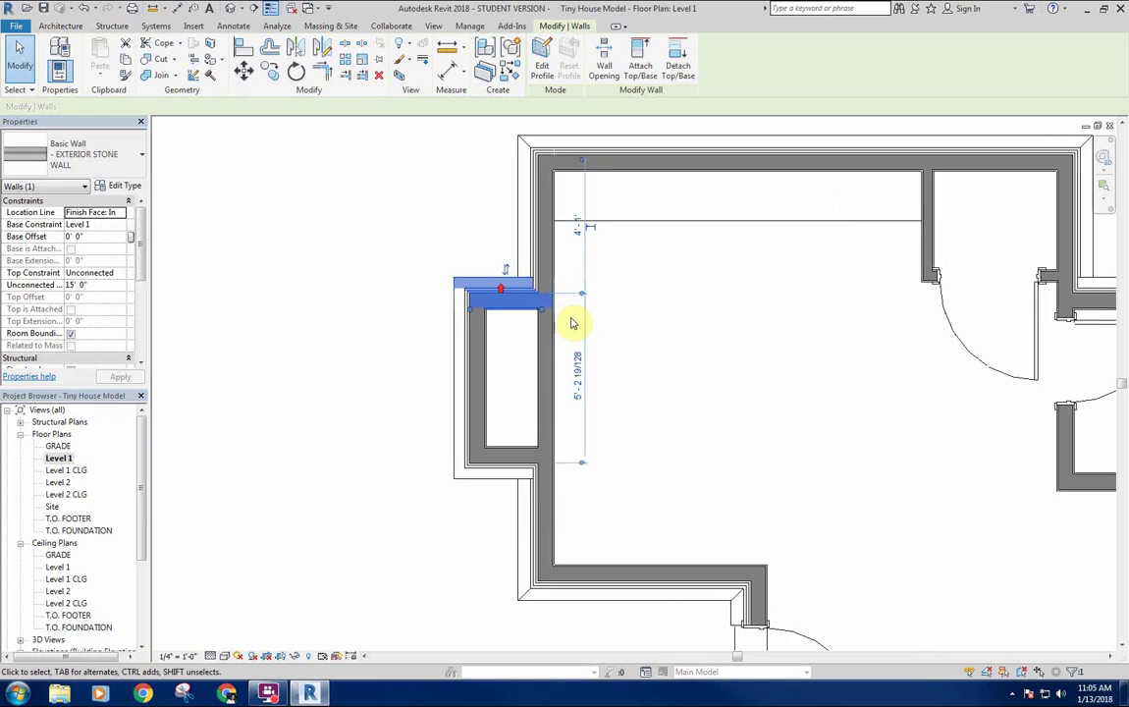
scroll(572, 323, "up", 1)
left_click(588, 283)
left_click(585, 507)
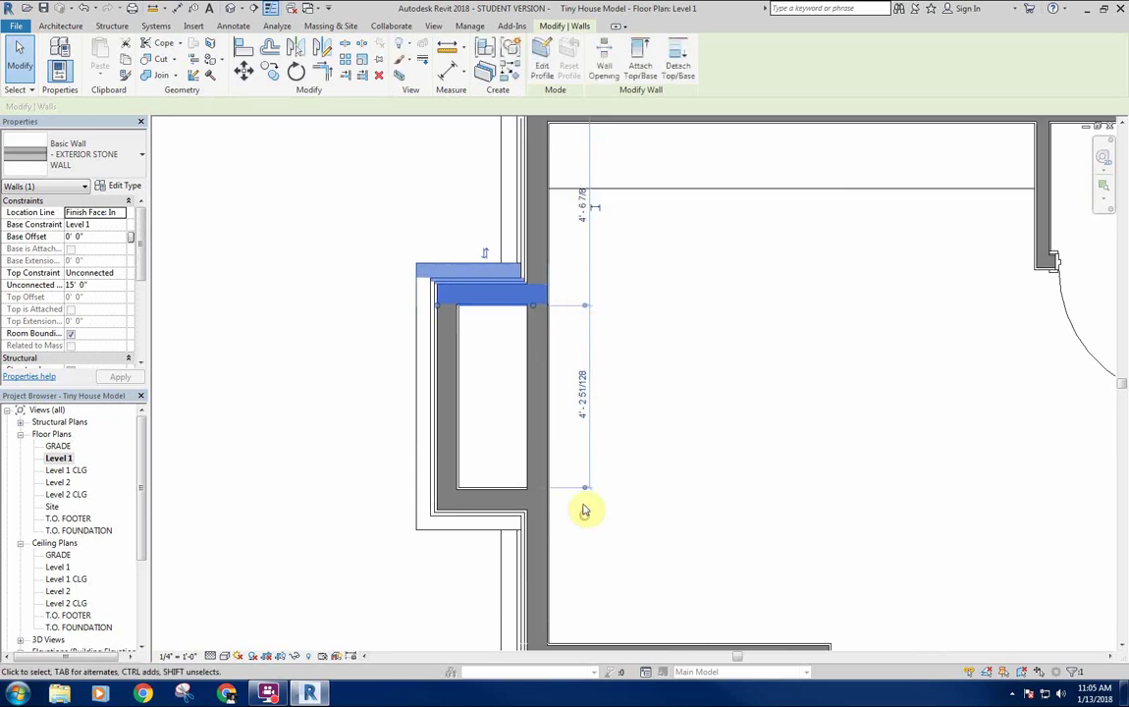
left_click(583, 401)
scroll(721, 383, "down", 2)
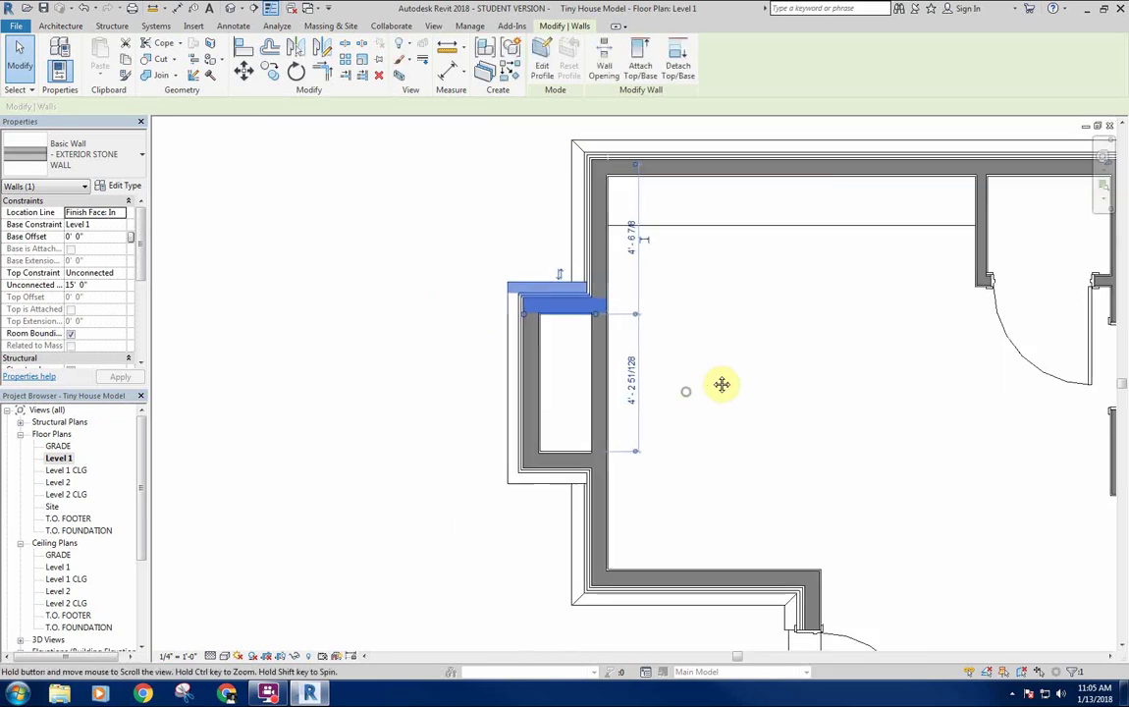
left_click(468, 267)
left_click(570, 312)
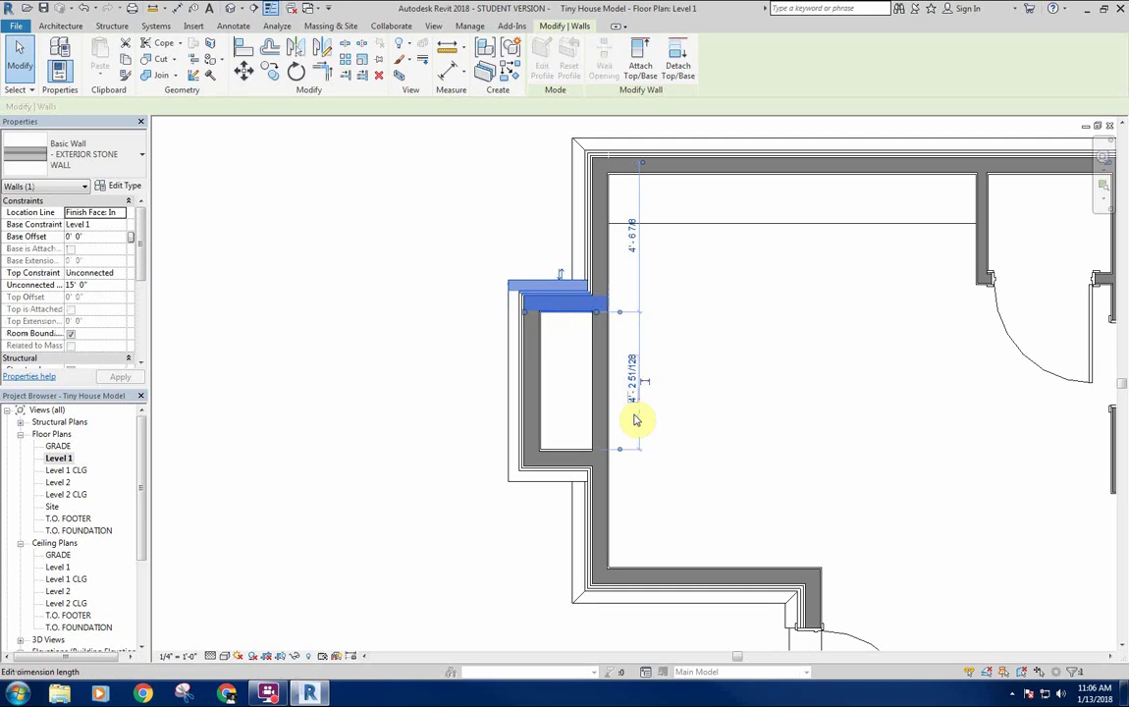
Set the bump-out's inside north-south length to 3' 0", then enlarge it slightly by editing the same dimension.
left_click(633, 391)
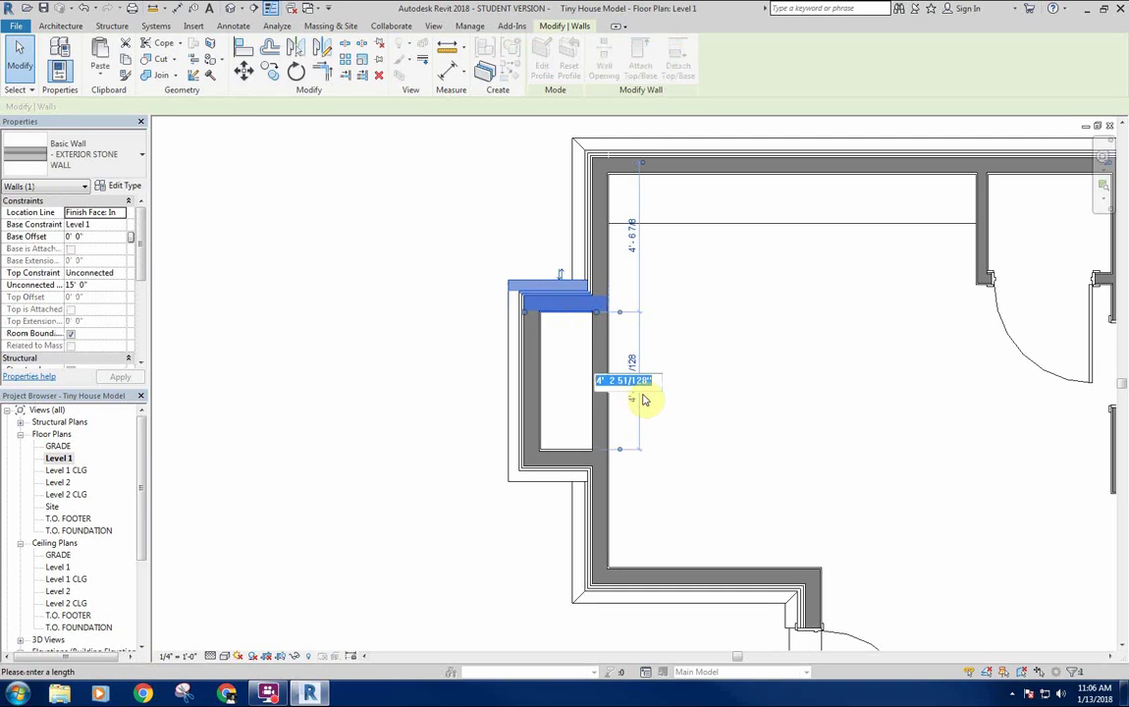
key("Return")
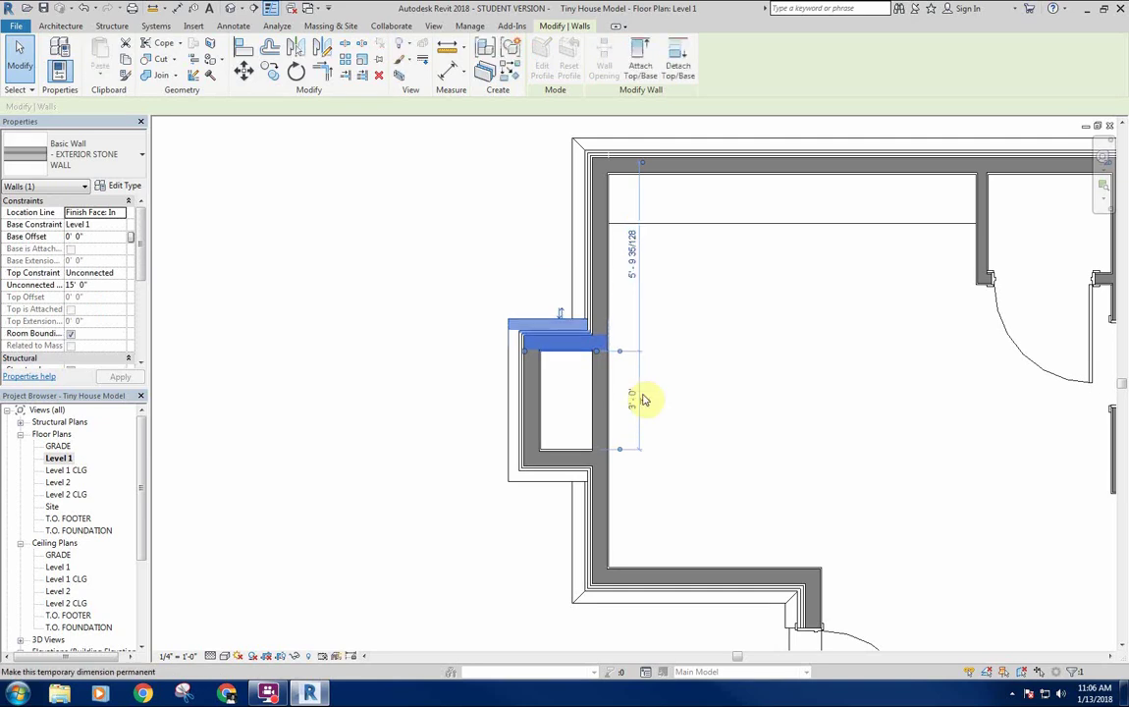
left_click(633, 390)
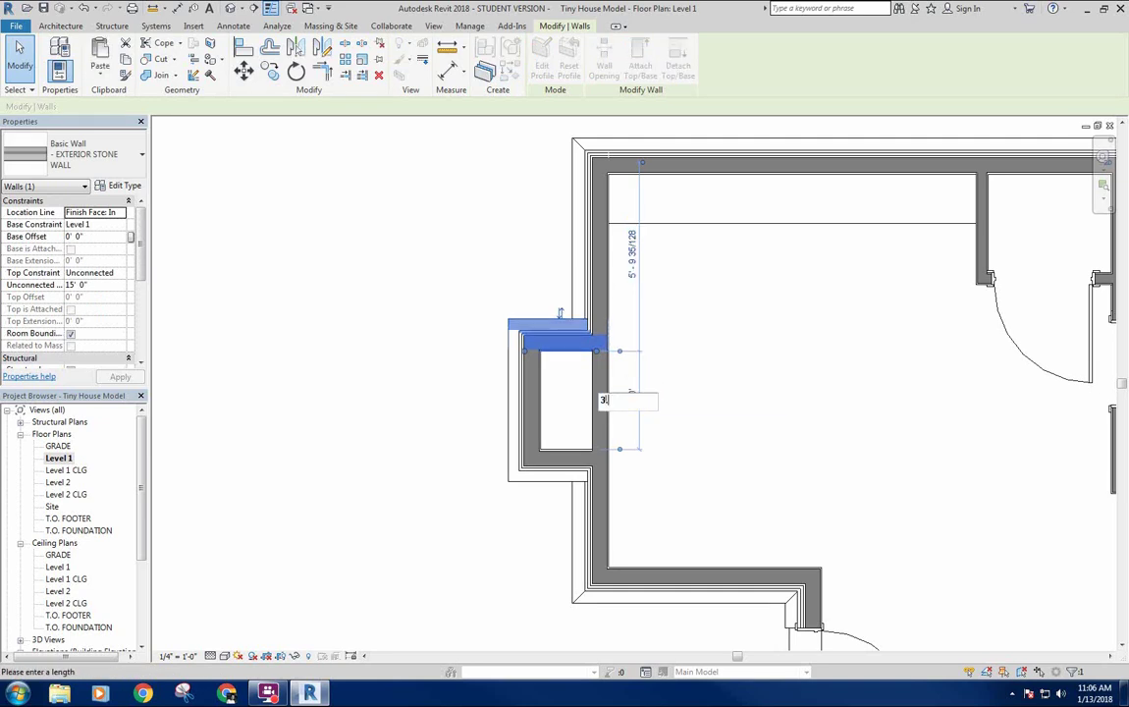
type("3")
key("Return")
key("Escape")
Select the four bump-out walls, activate their dimensions, and reference them to the northern detail line and the main room's south wall.
left_click_drag(463, 291, 643, 486)
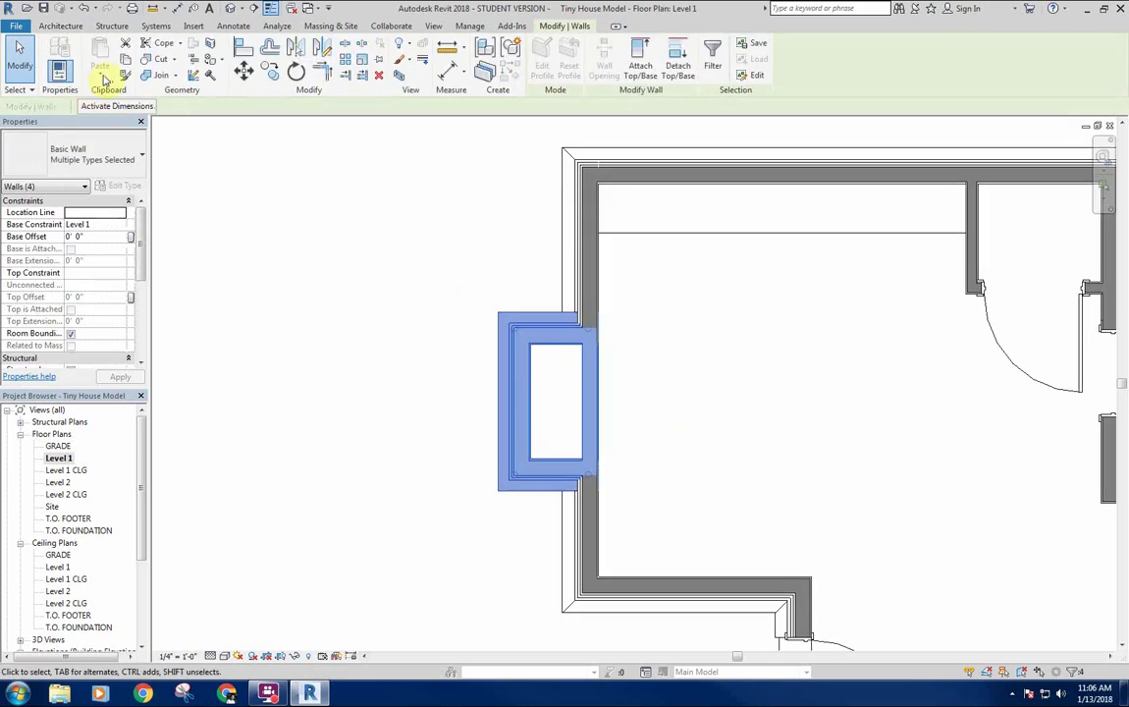
left_click(115, 108)
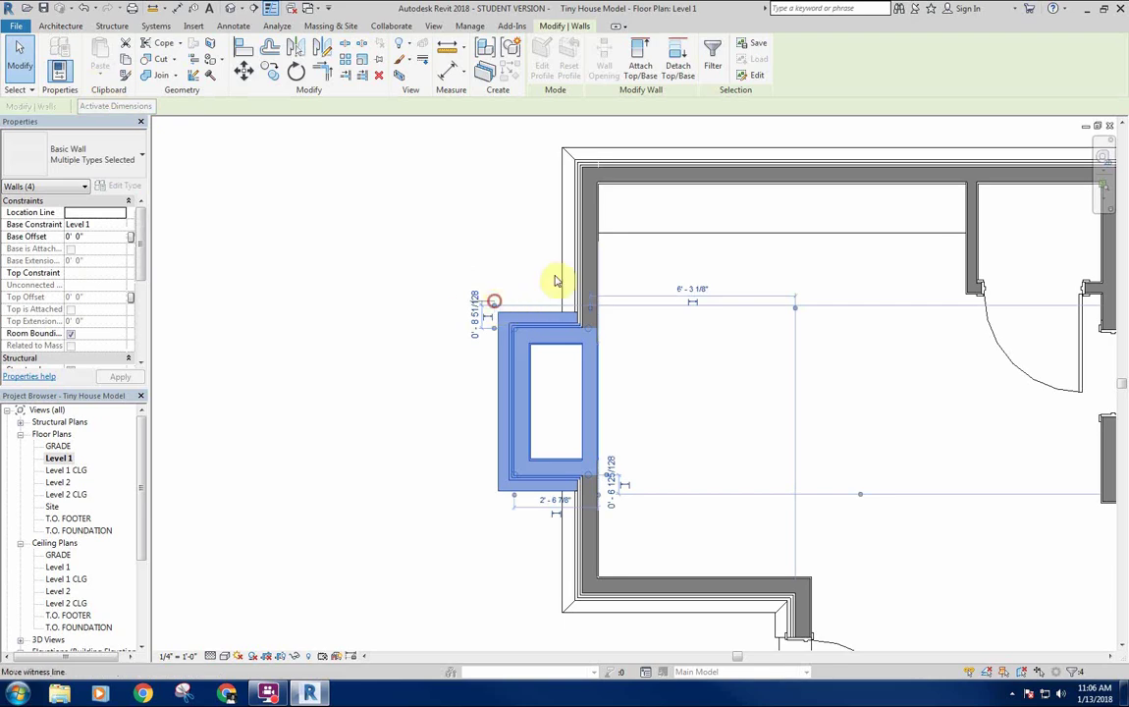
left_click_drag(555, 282, 617, 240)
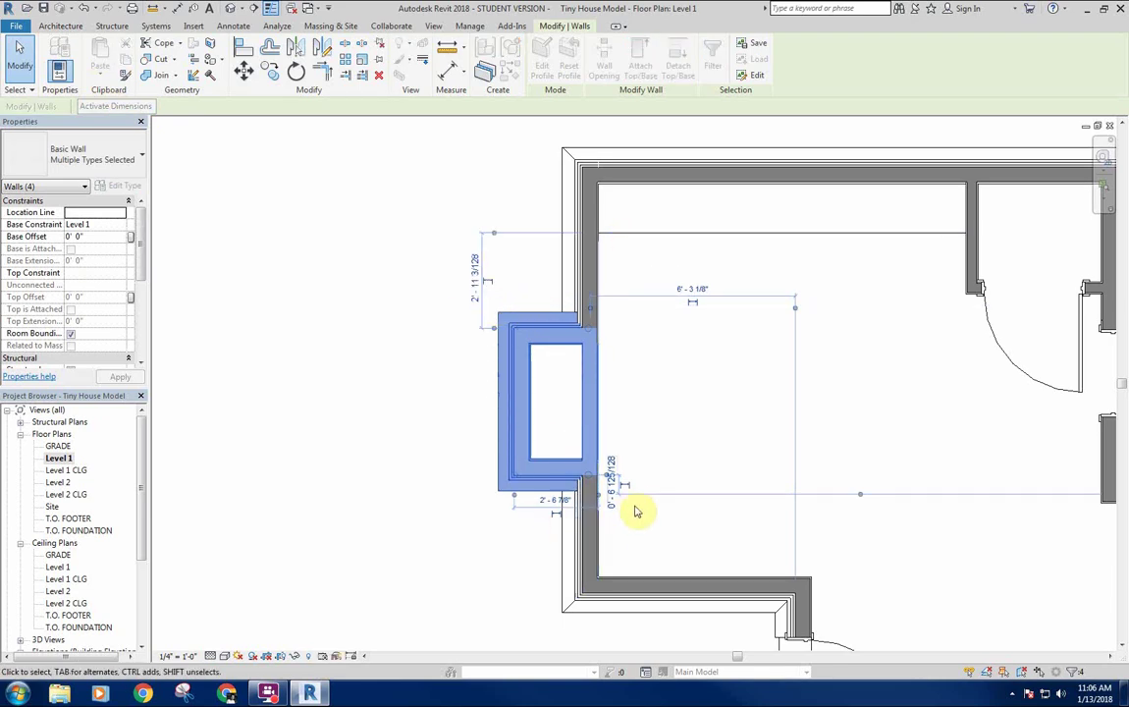
middle_click_drag(641, 505, 639, 468)
left_click_drag(861, 456, 712, 549)
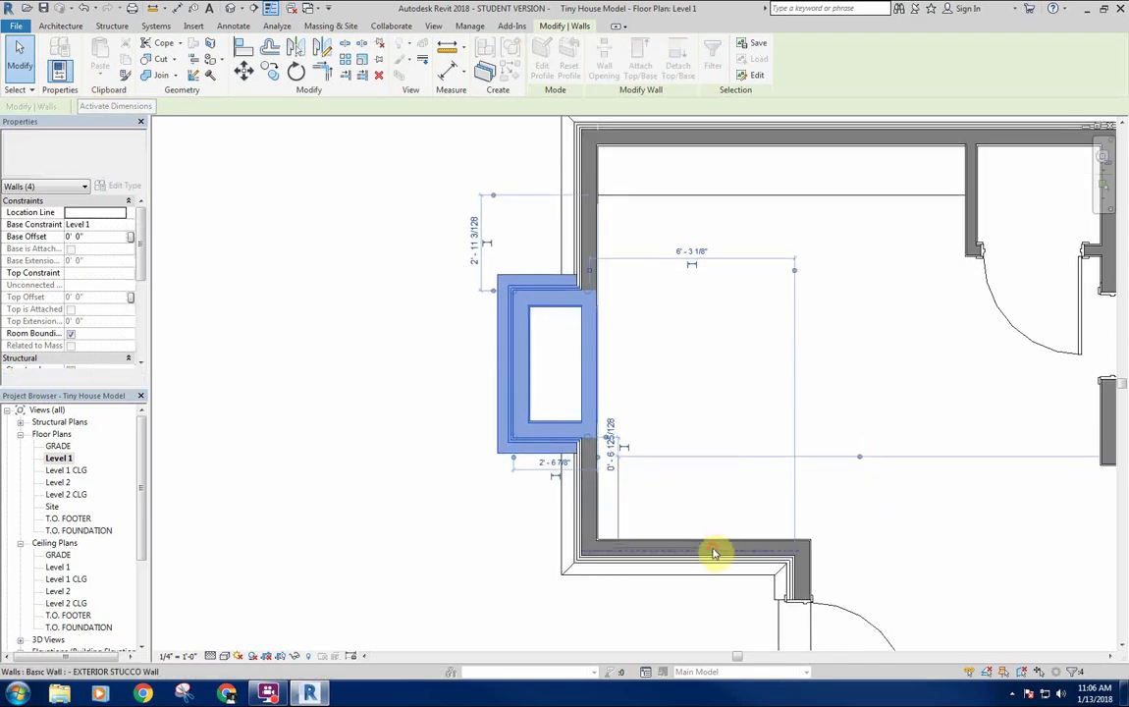
left_click(714, 553)
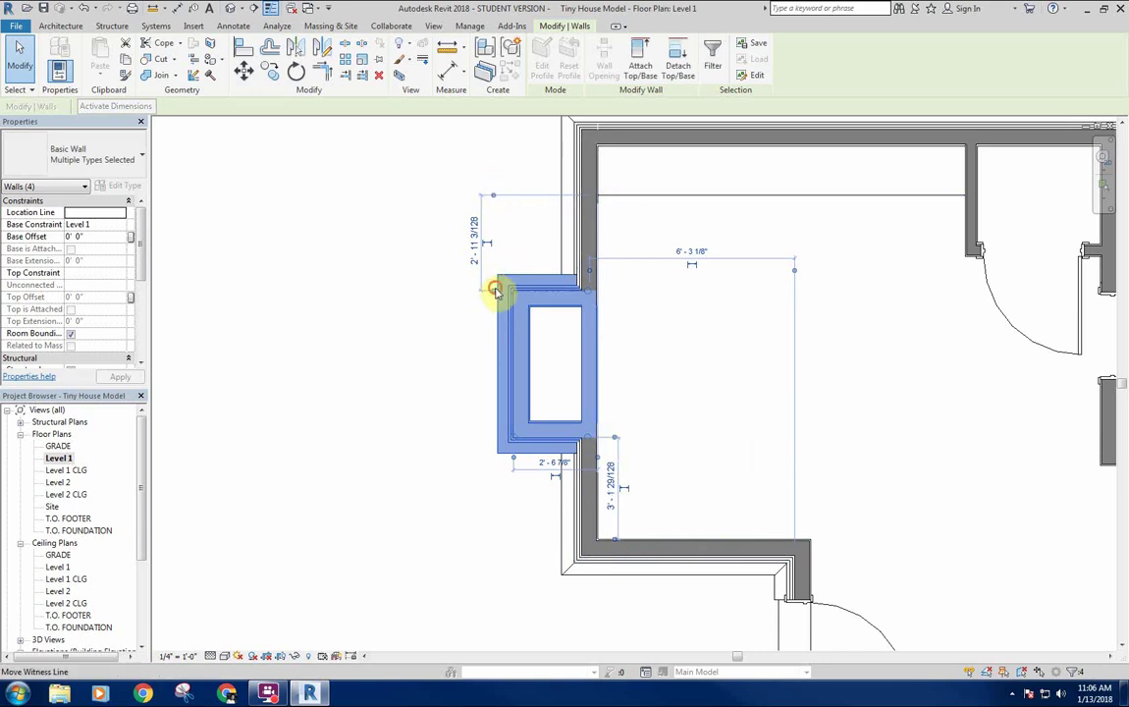
Shift the bump-out ends of both north-south dimensions to the outer faces of its north and south walls.
left_click_drag(496, 289, 493, 319)
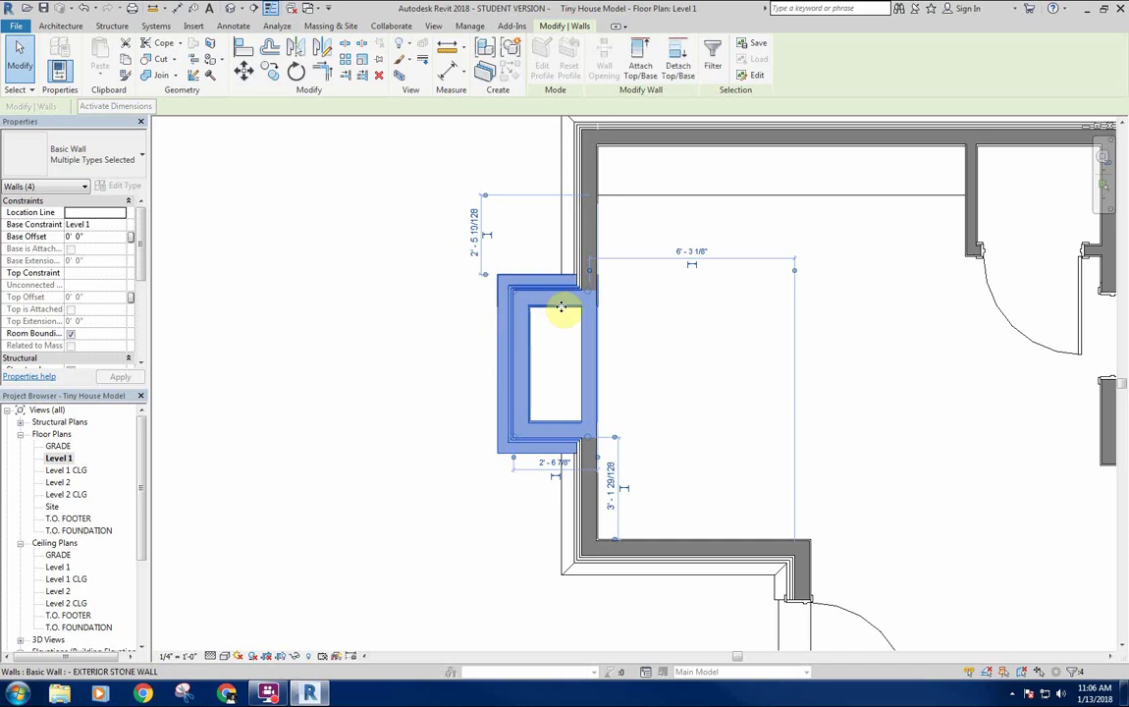
mouse_move(464, 337)
middle_mouse_down()
mouse_move(474, 346)
mouse_move(474, 326)
middle_mouse_up()
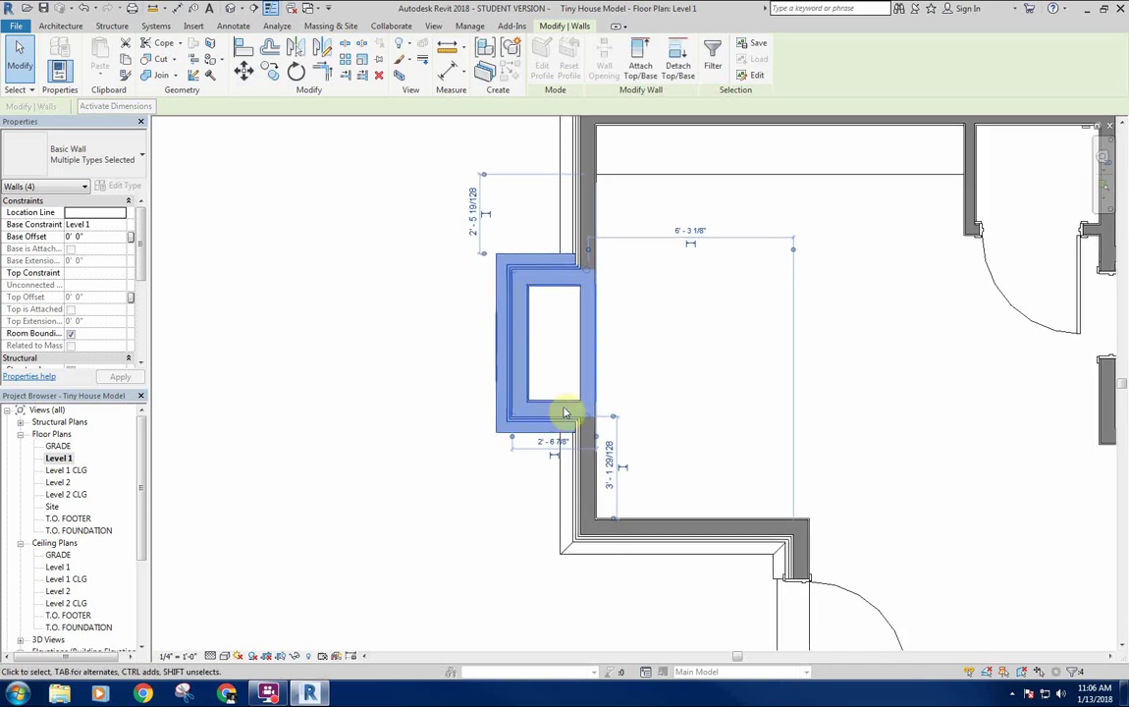
left_click(615, 417)
left_click(613, 401)
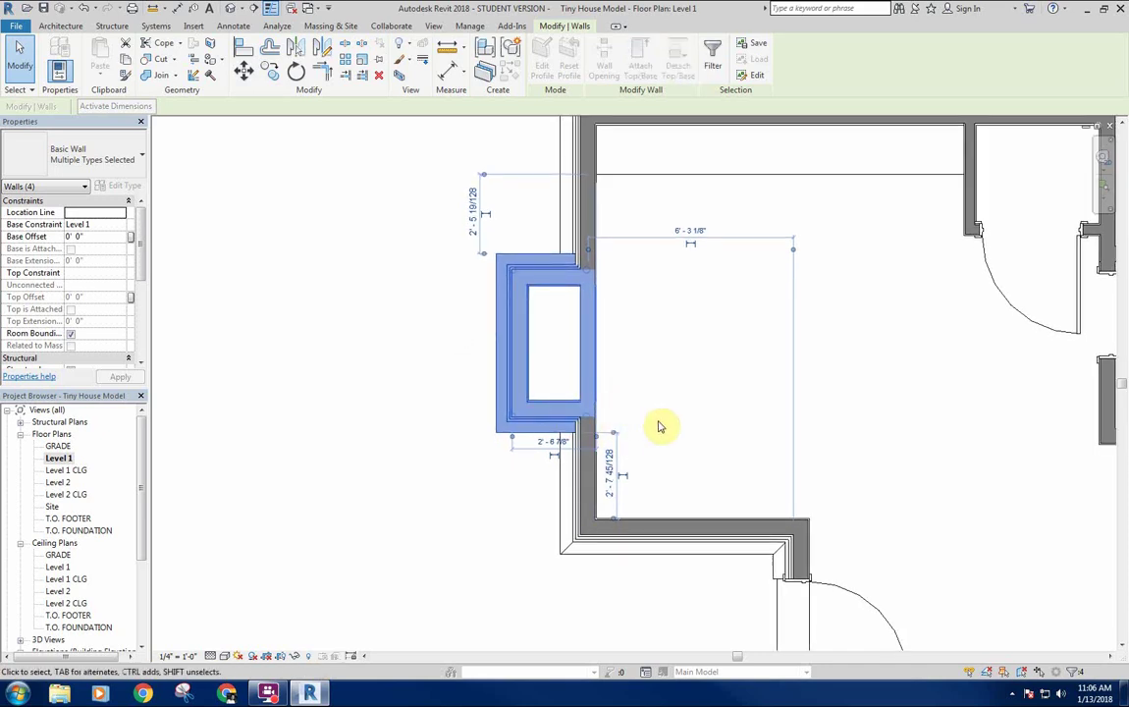
Center the bump-out by setting the distance from the detail line to its outer north face to 2' 6 1/4".
mouse_move(659, 420)
middle_mouse_down()
mouse_move(645, 365)
mouse_move(667, 406)
middle_mouse_up()
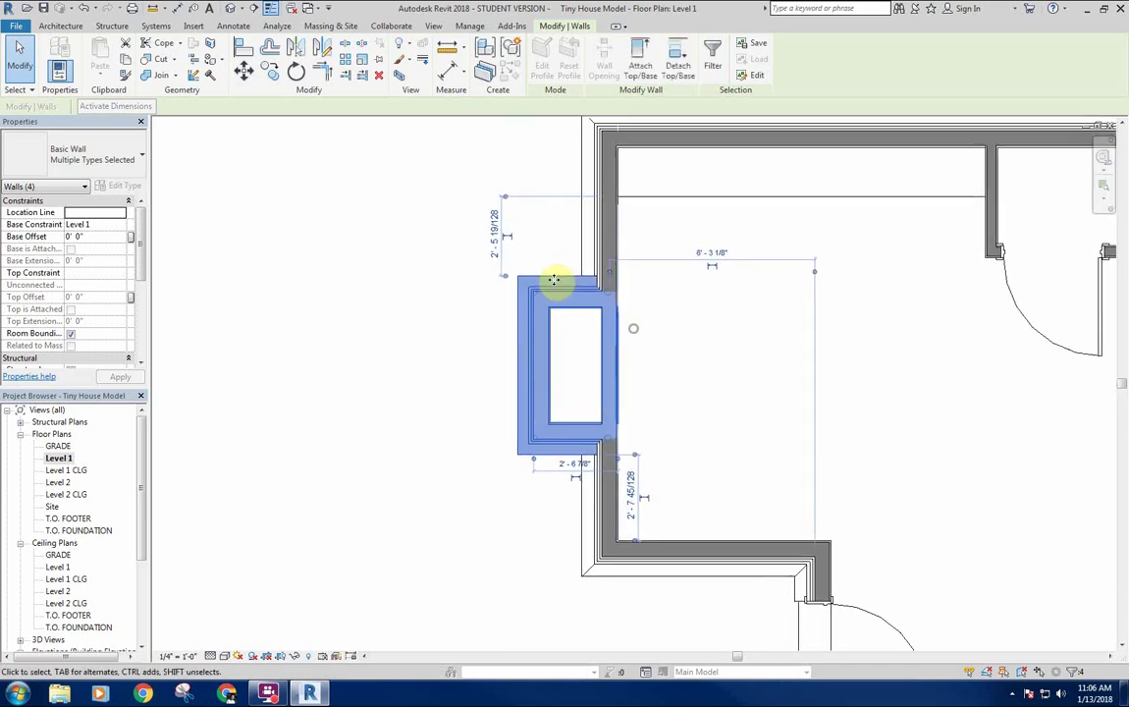
left_click(493, 231)
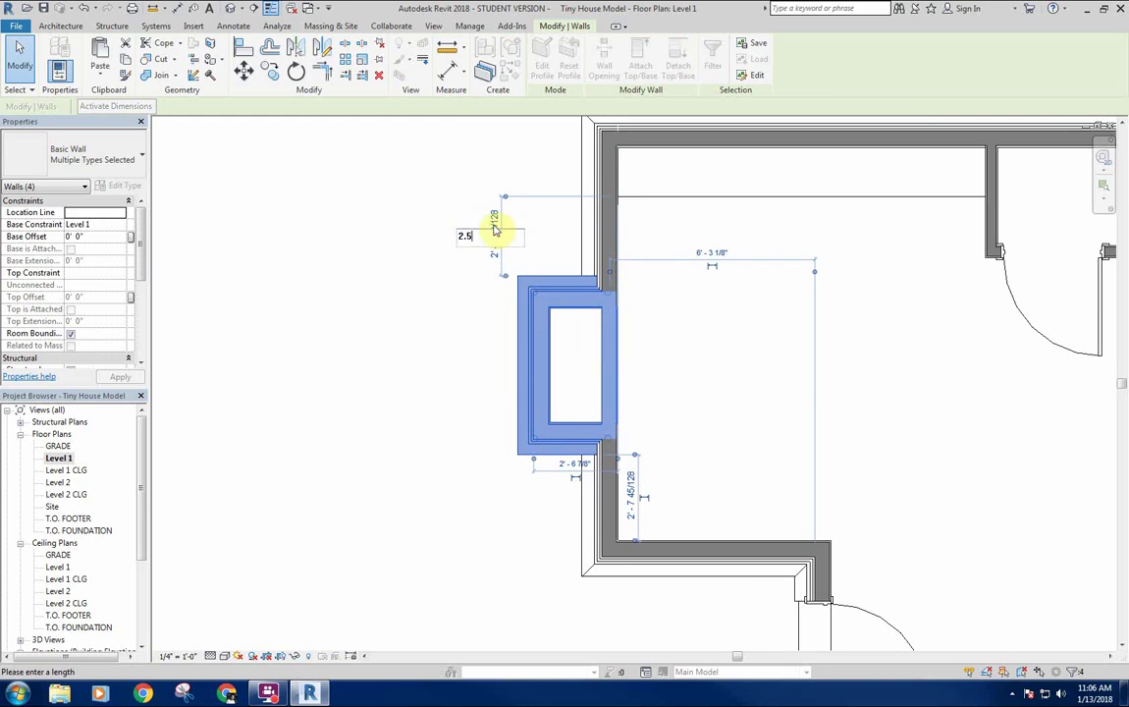
key("Return")
left_click(494, 234)
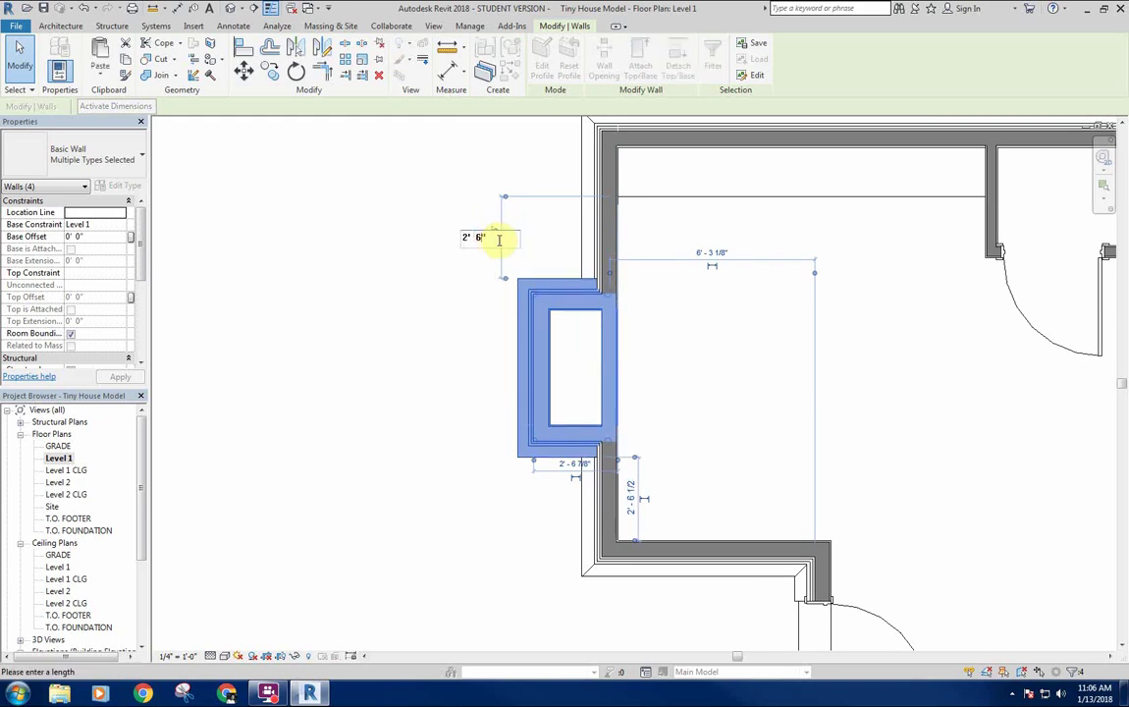
key("Return")
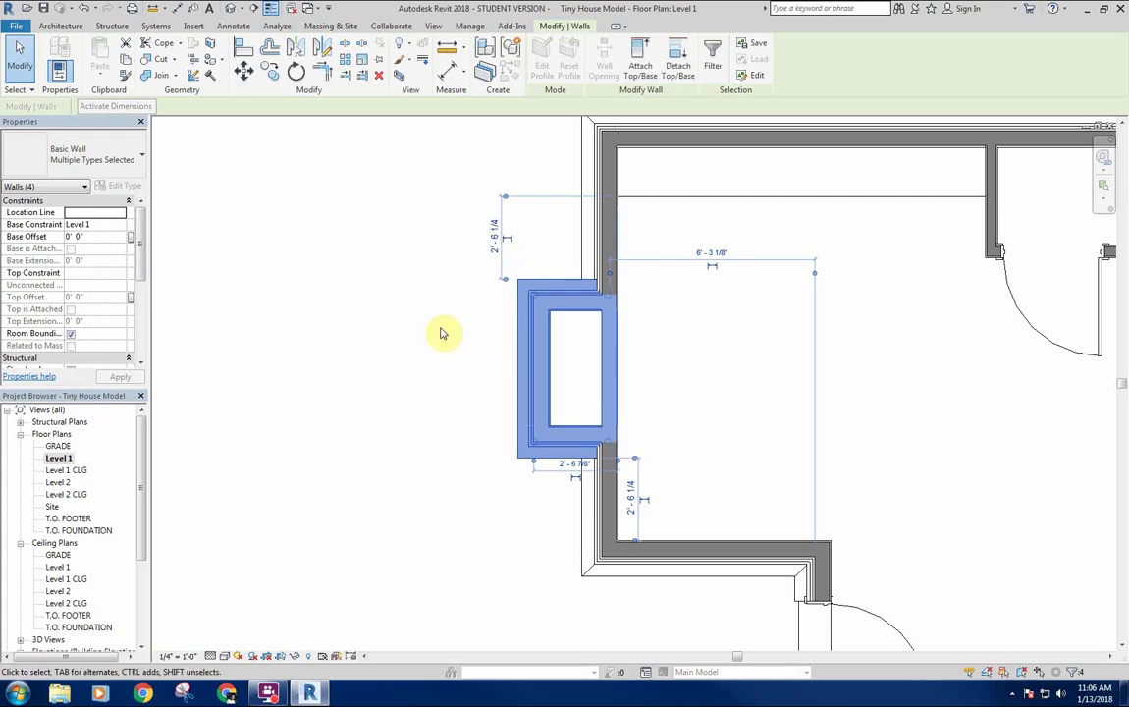
Check the bump-out's clearances to the detail line and the south wall against the surrounding room layout.
middle_click_drag(441, 334, 383, 307)
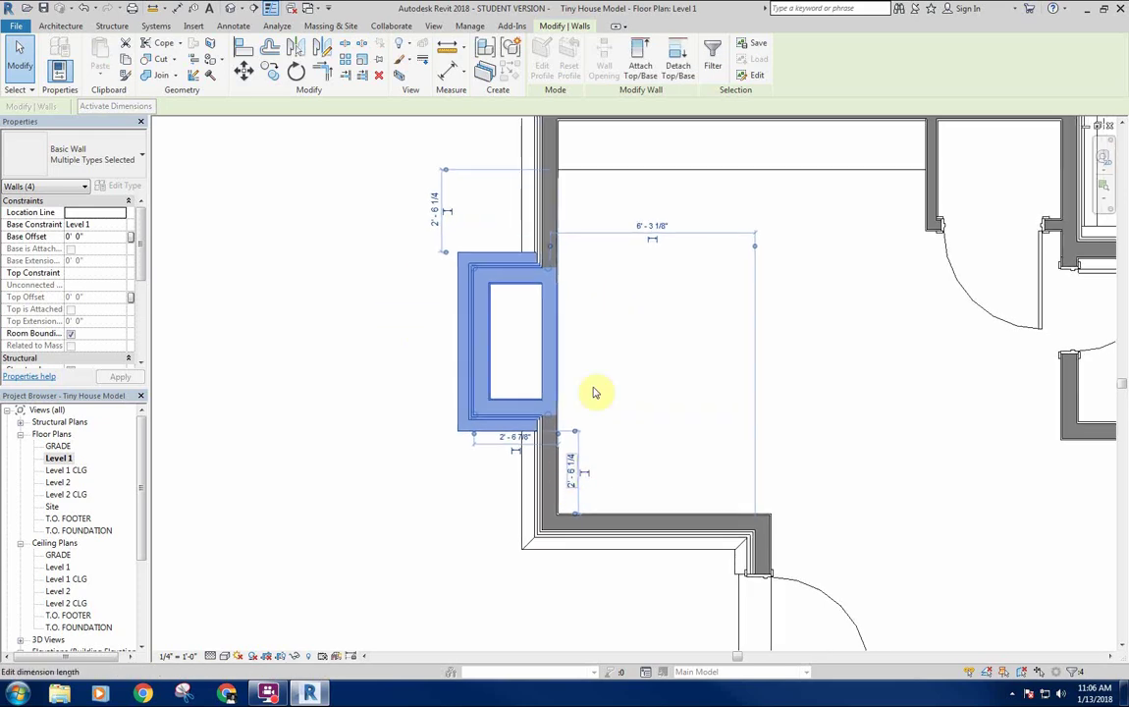
middle_click_drag(618, 335, 623, 360)
middle_click_drag(618, 313, 620, 293)
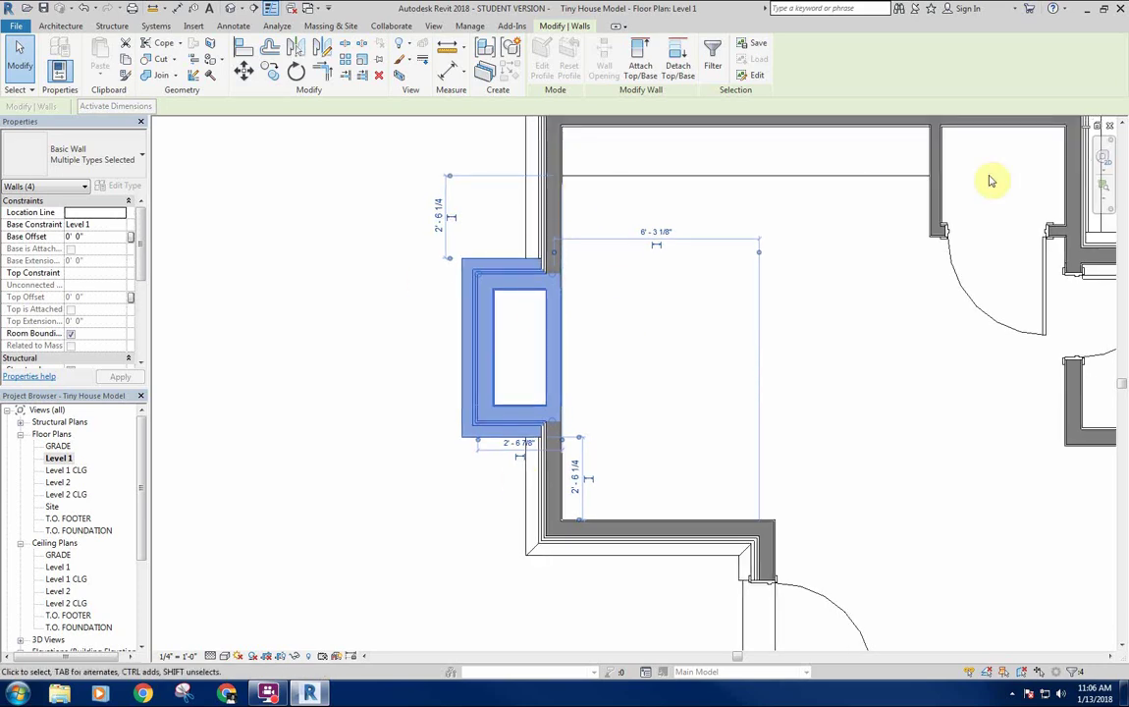
scroll(675, 406, "down", 2)
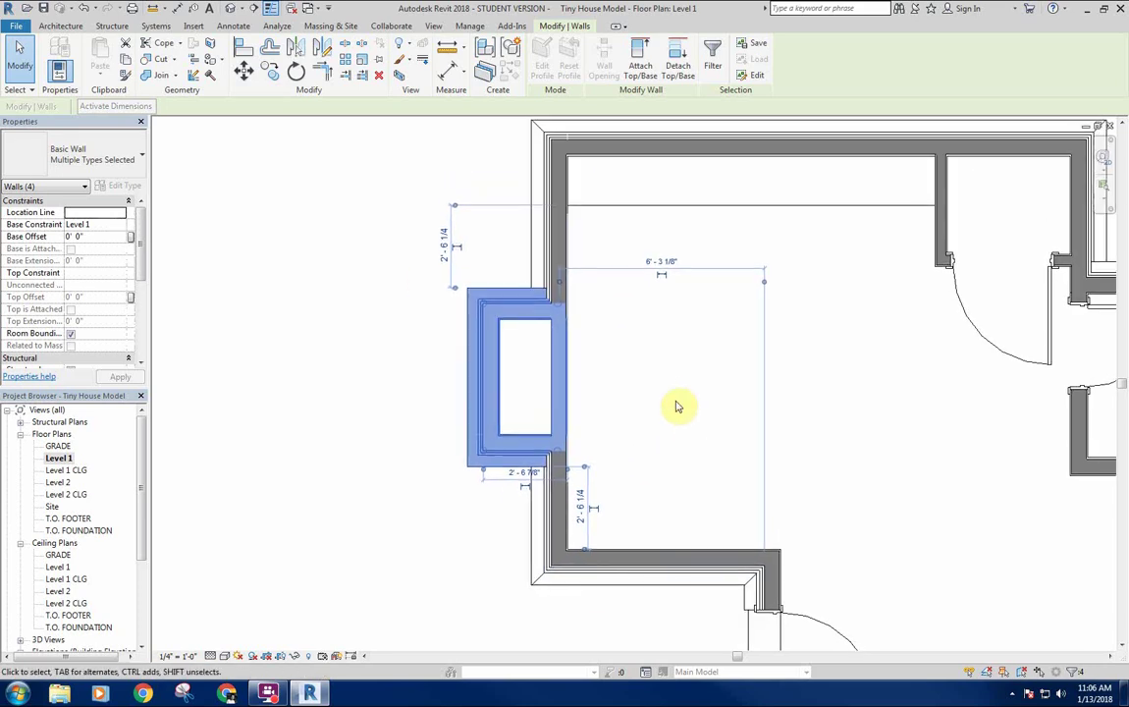
middle_click_drag(693, 394, 668, 362)
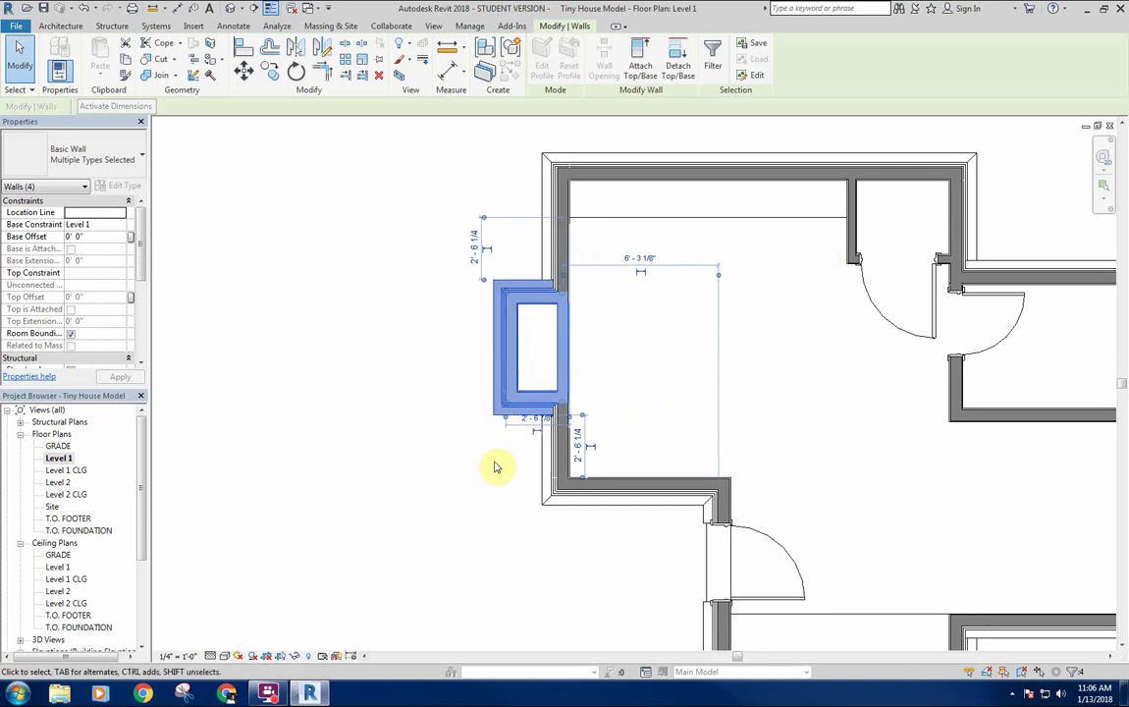
middle_click_drag(658, 346, 659, 365)
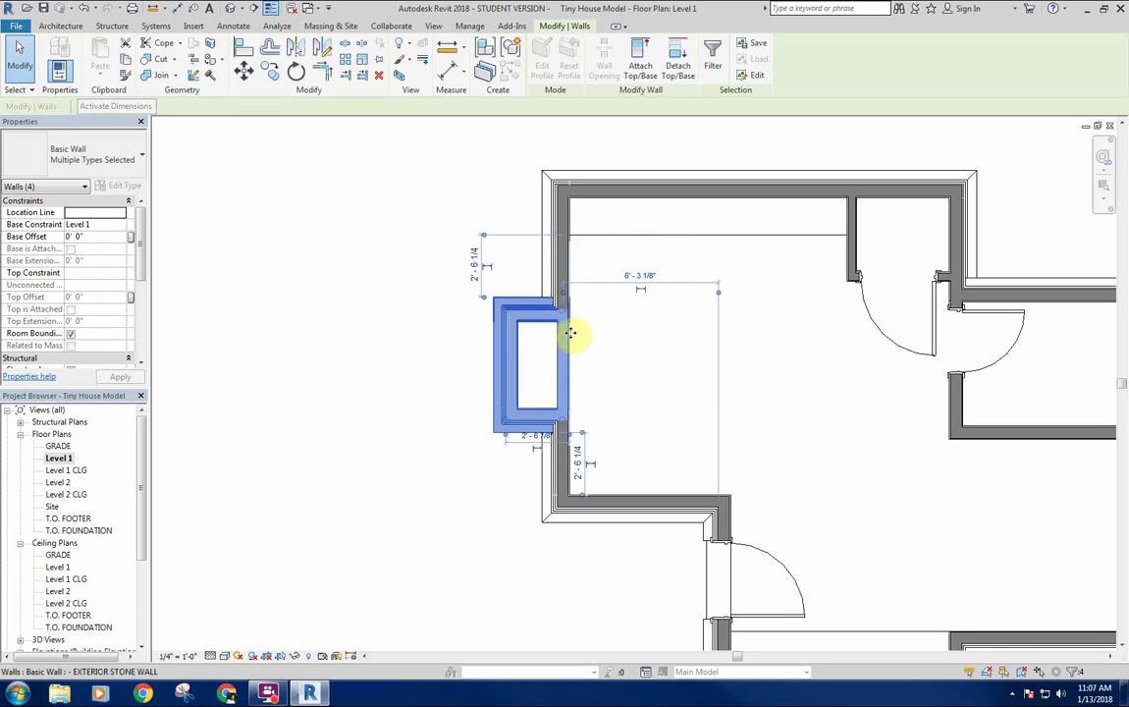
middle_click_drag(620, 370, 623, 373)
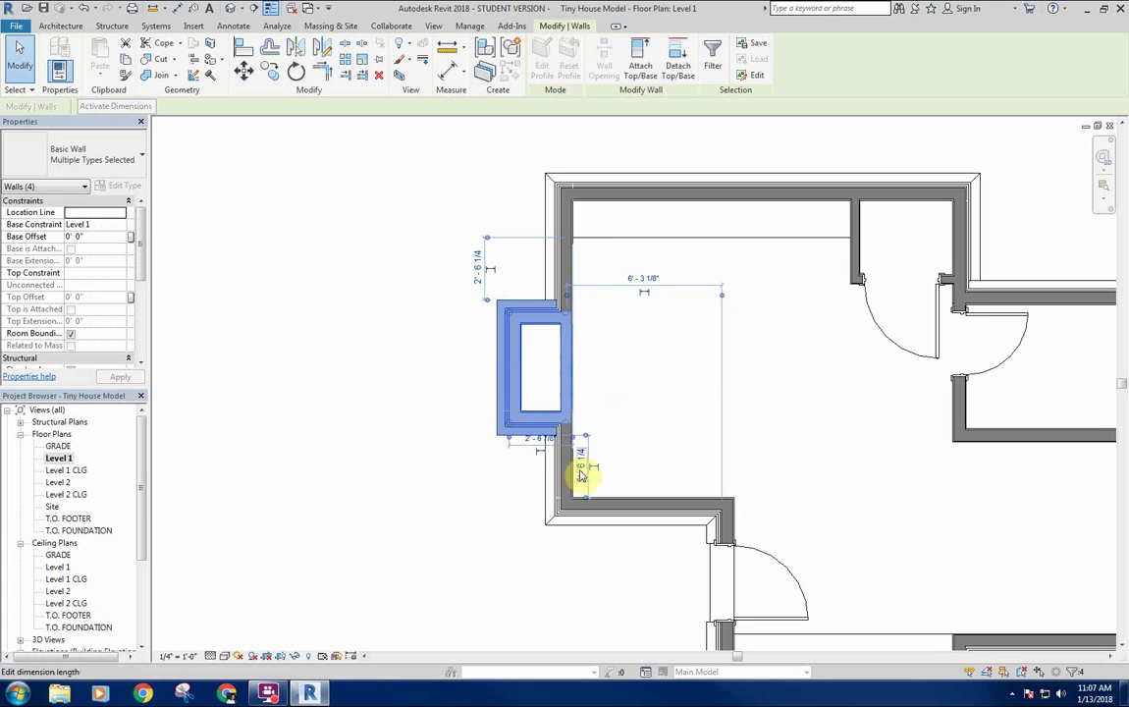
Move the four selected bump-out walls a short distance straight south along the west wall.
scroll(437, 349, "up", 1)
key("m")
key("v")
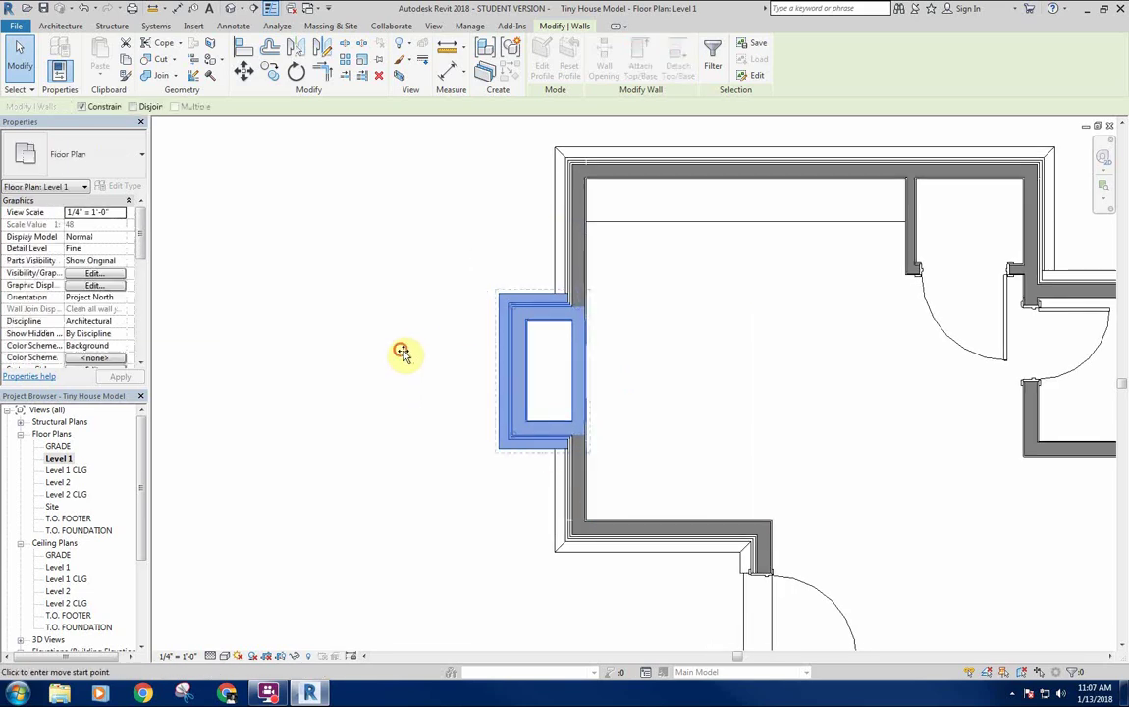
left_click(401, 350)
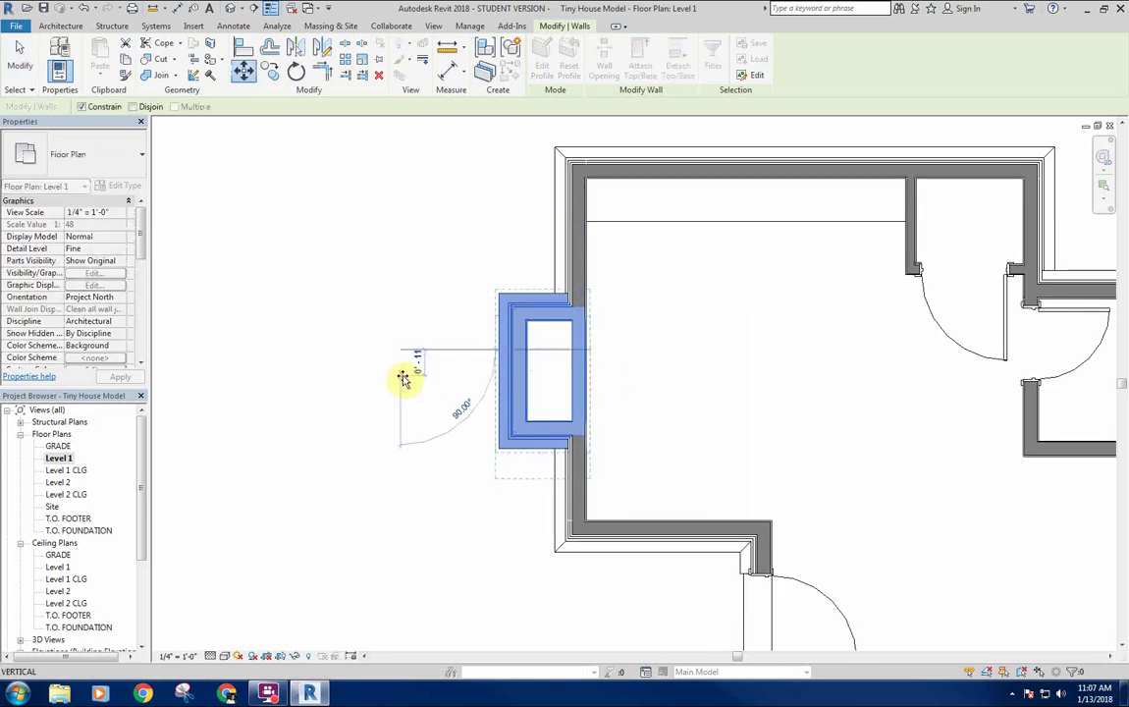
left_click(399, 383)
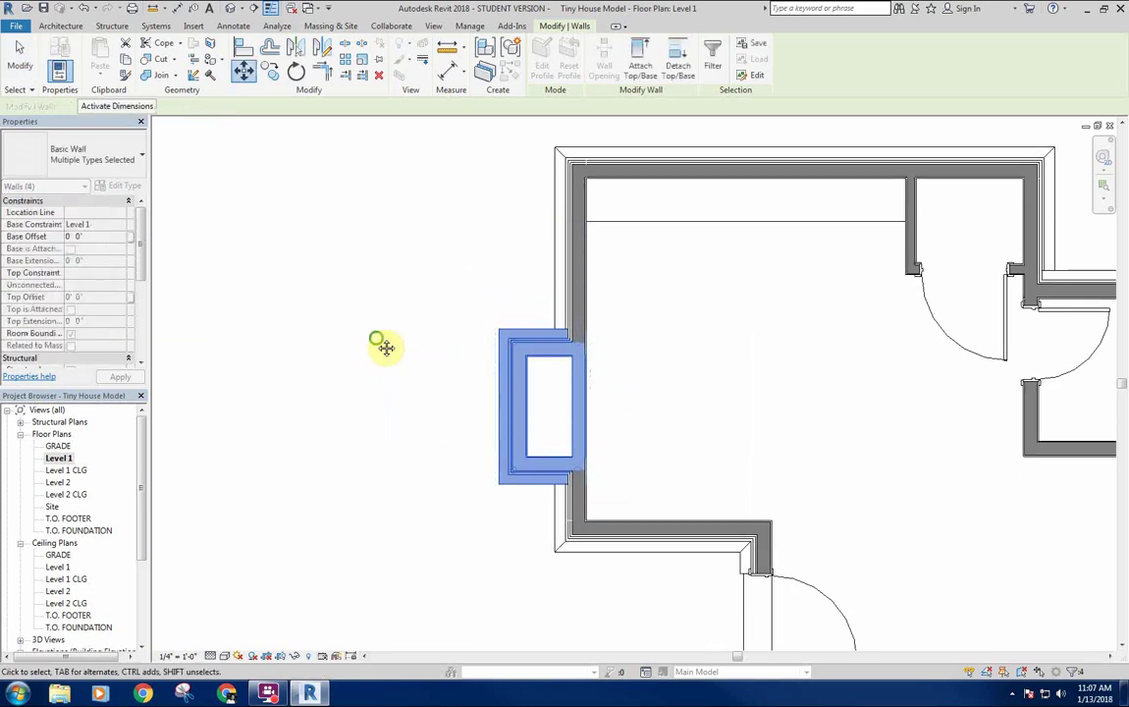
key("Escape")
Inspect the overall Level 1 plan, from the bump-out to the walls of the southeast area.
scroll(373, 299, "down", 3)
middle_click_drag(387, 288, 377, 261)
middle_click_drag(365, 364, 373, 296)
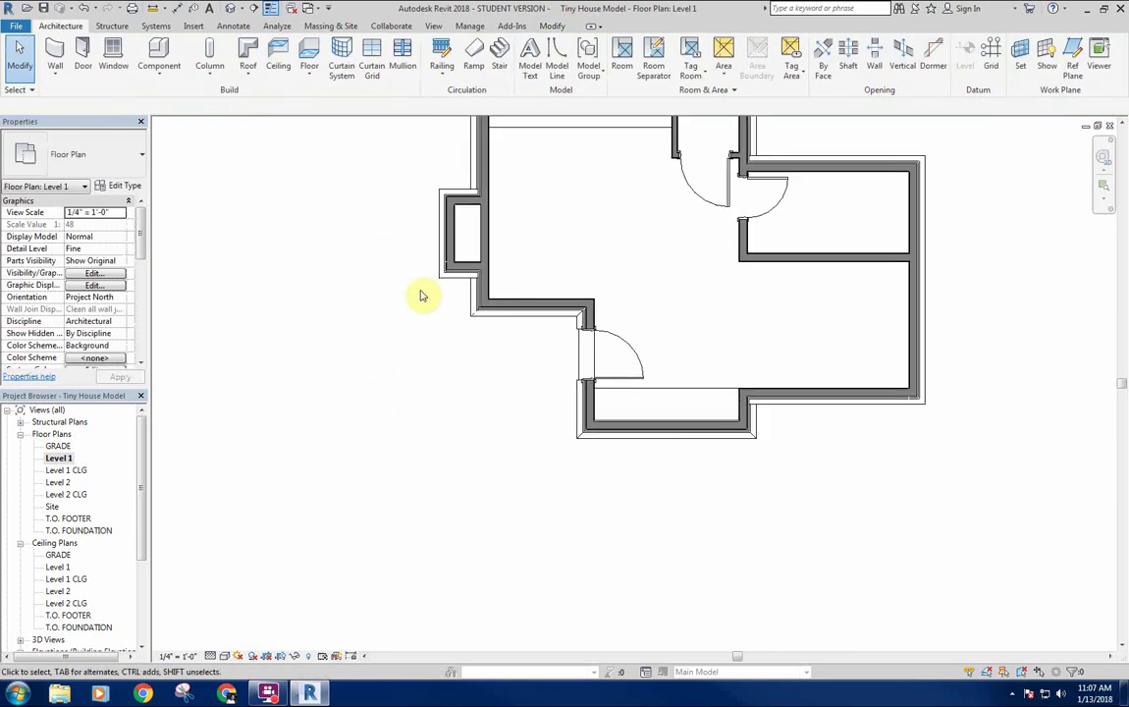
scroll(609, 197, "down", 1)
middle_click_drag(609, 197, 616, 292)
middle_click_drag(598, 295, 515, 320)
scroll(619, 261, "up", 1)
scroll(579, 267, "up", 2)
middle_click_drag(736, 478, 699, 452)
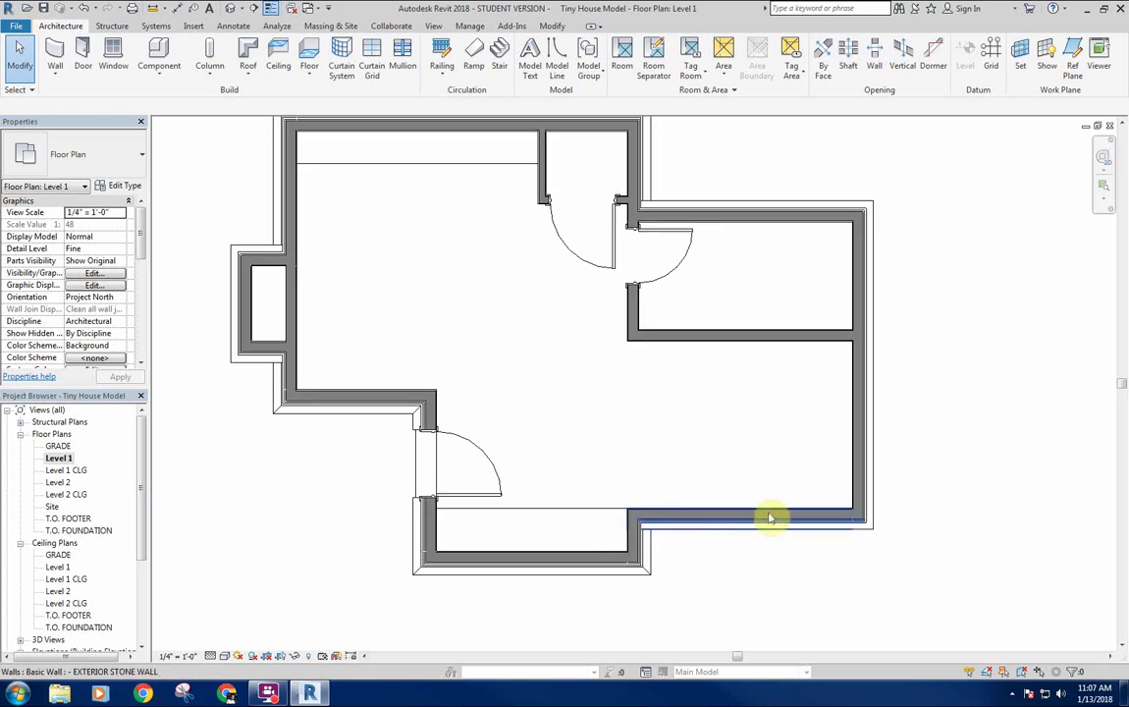
middle_click_drag(795, 422, 803, 444)
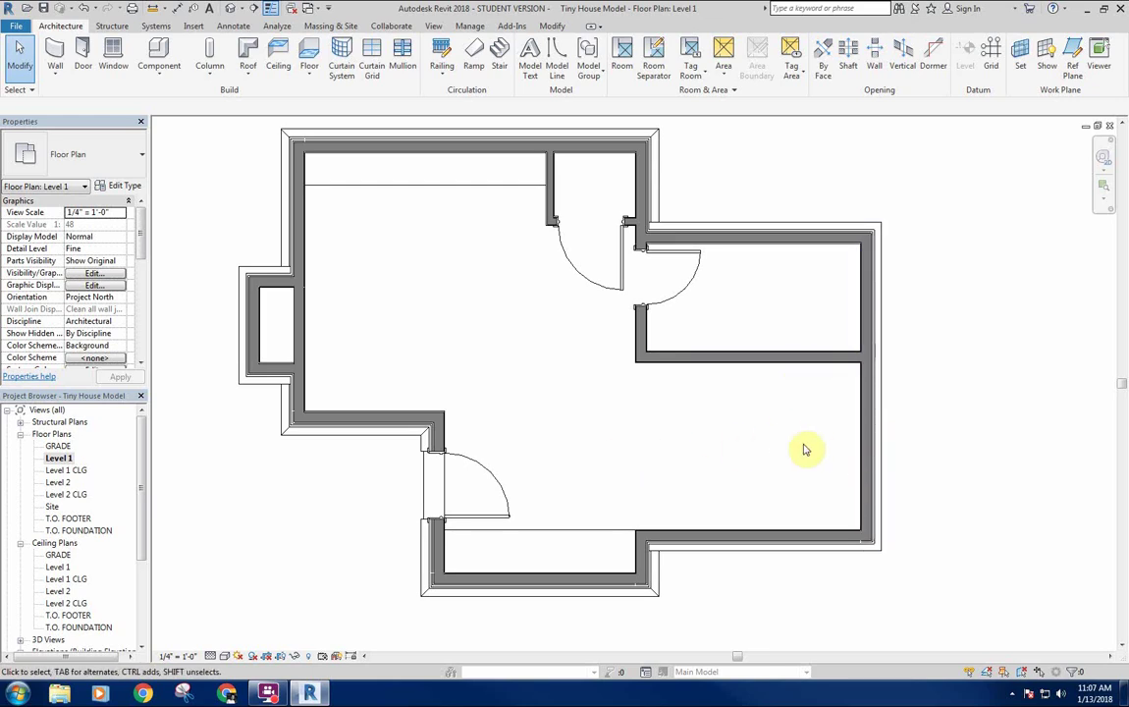
Draw chained detail lines from the southeast inside corner 2' 0" north along the east wall, then west to align with the partition's west end.
scroll(825, 462, "up", 2)
key("l")
left_click(871, 539)
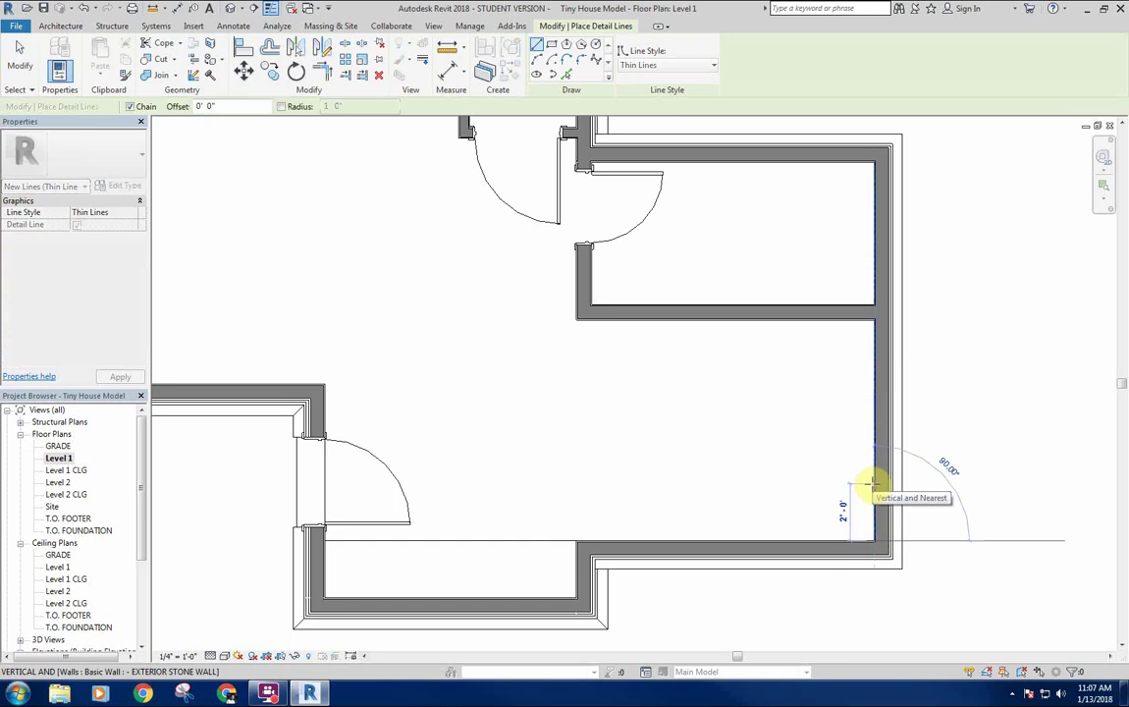
left_click(871, 483)
left_click(579, 481)
key("Escape")
Draw a detail line 2' 3" south along the east wall from the partition's inside corner and delete it.
scroll(859, 353, "up", 2)
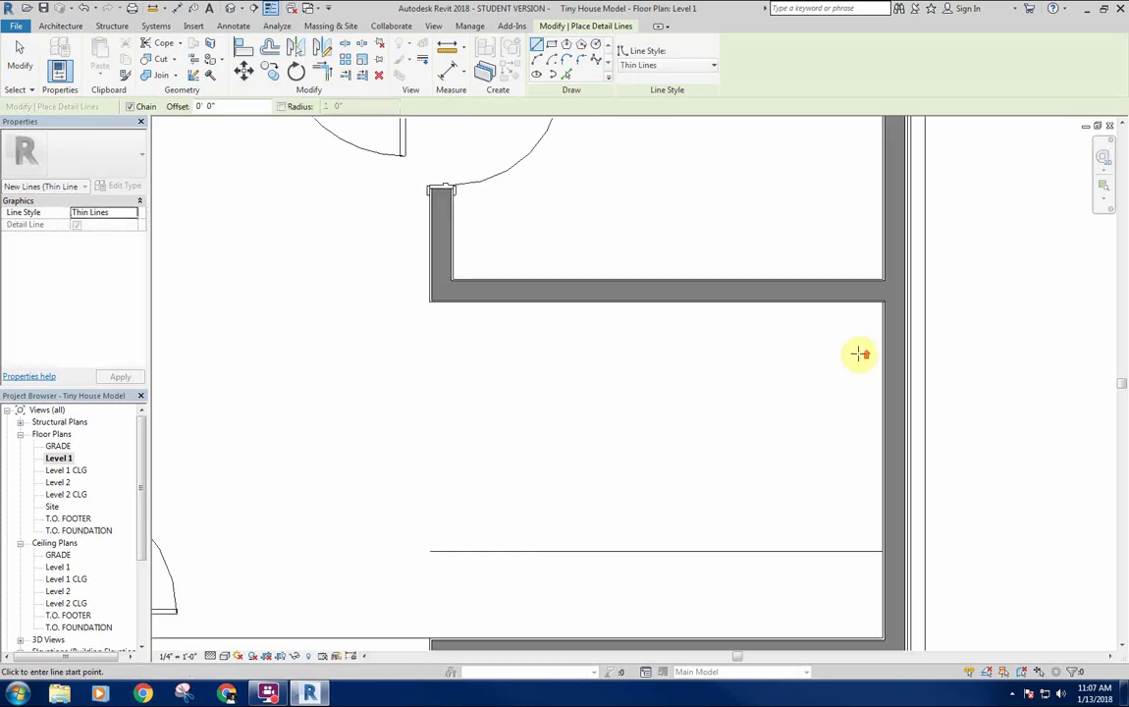
left_click(883, 302)
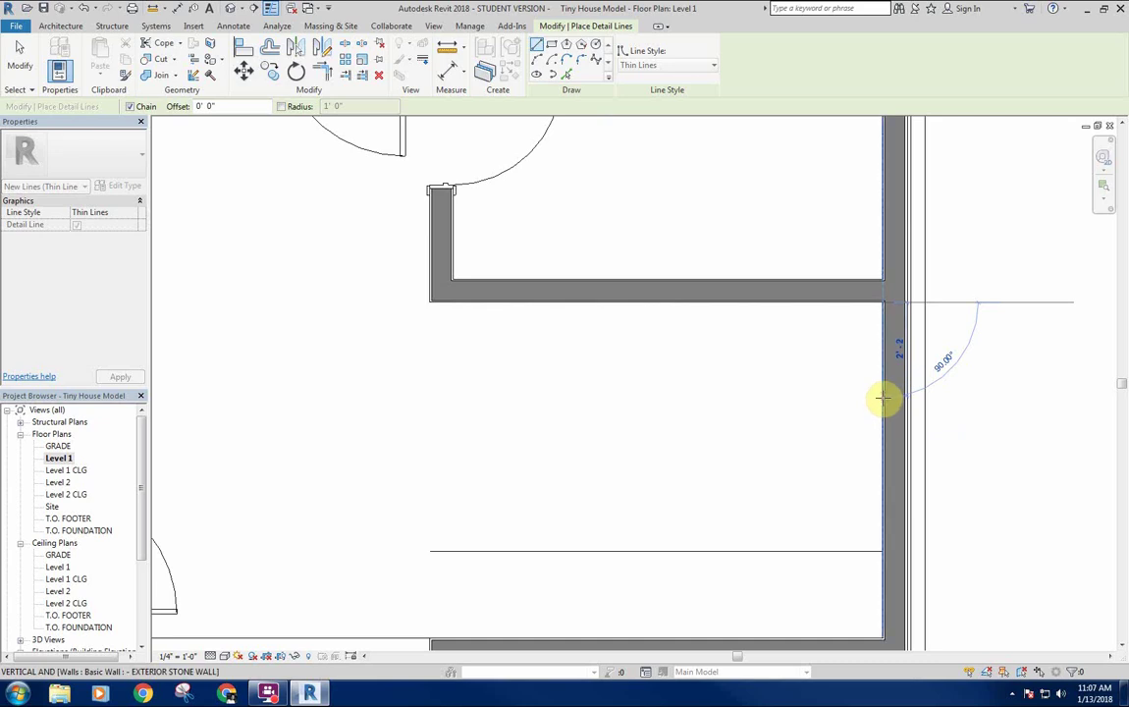
left_click(883, 397)
right_click(857, 394)
left_click(872, 391)
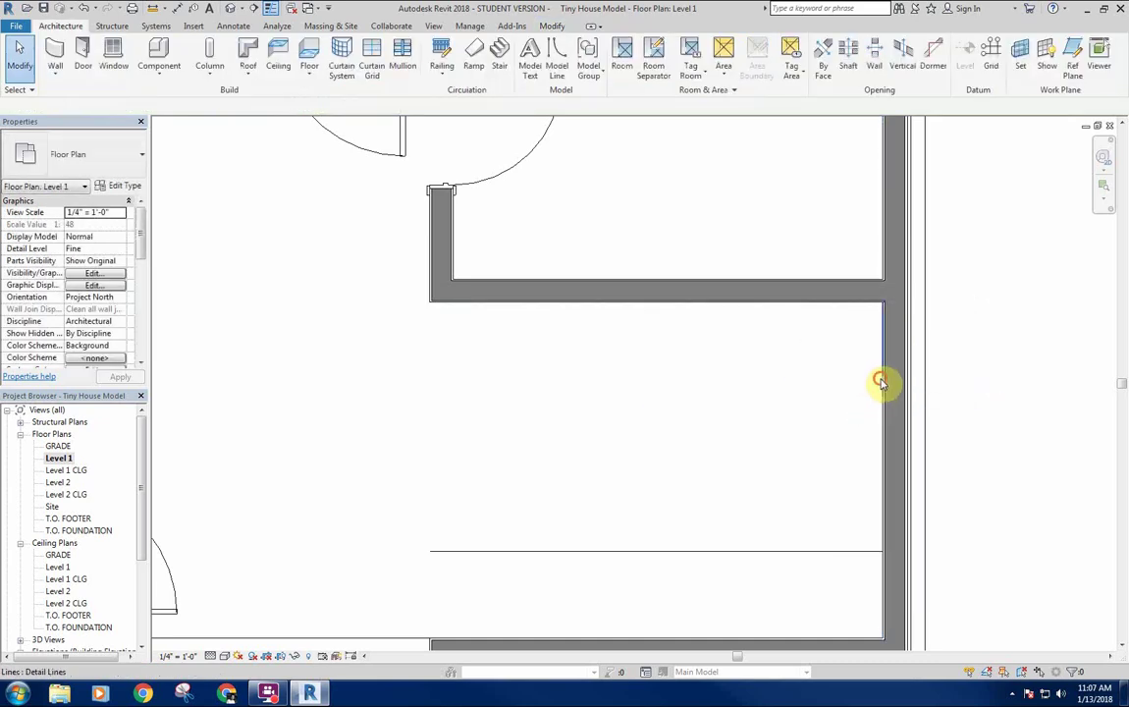
left_click(880, 383)
left_click_drag(883, 398, 883, 399)
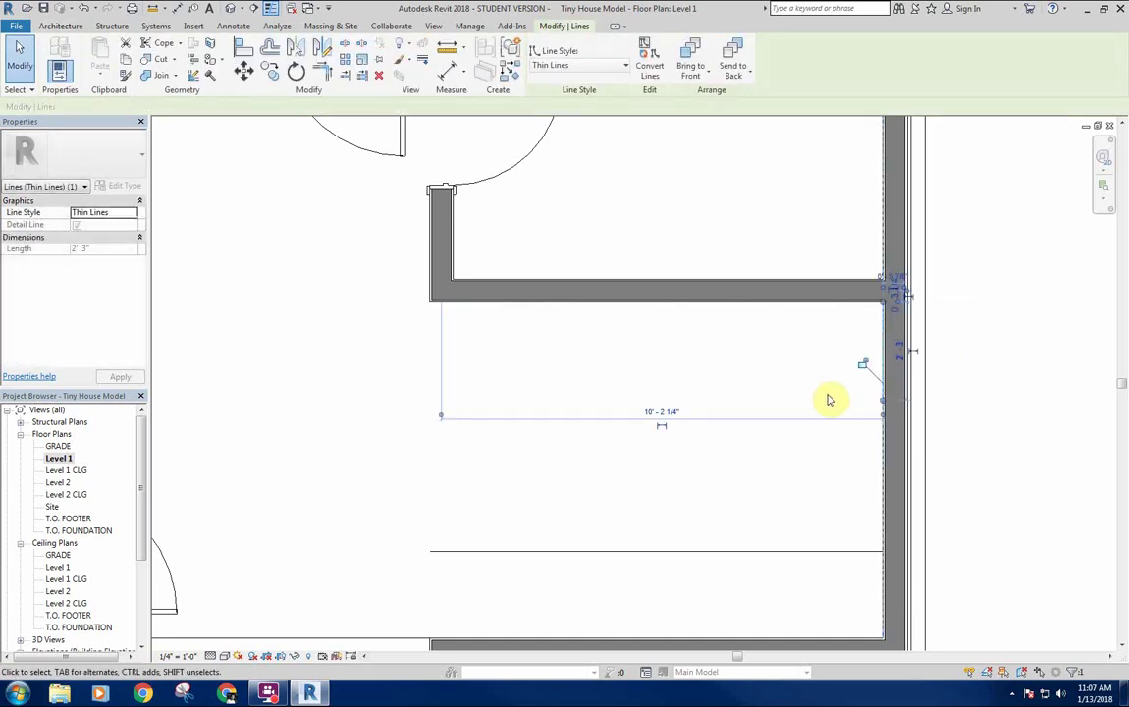
key("Delete")
Draw chained detail lines from the east wall, 2' 3" south of the partition, west and north to the partition face, outlining a rectangle in the corner.
key("d")
key("l")
left_click(882, 399)
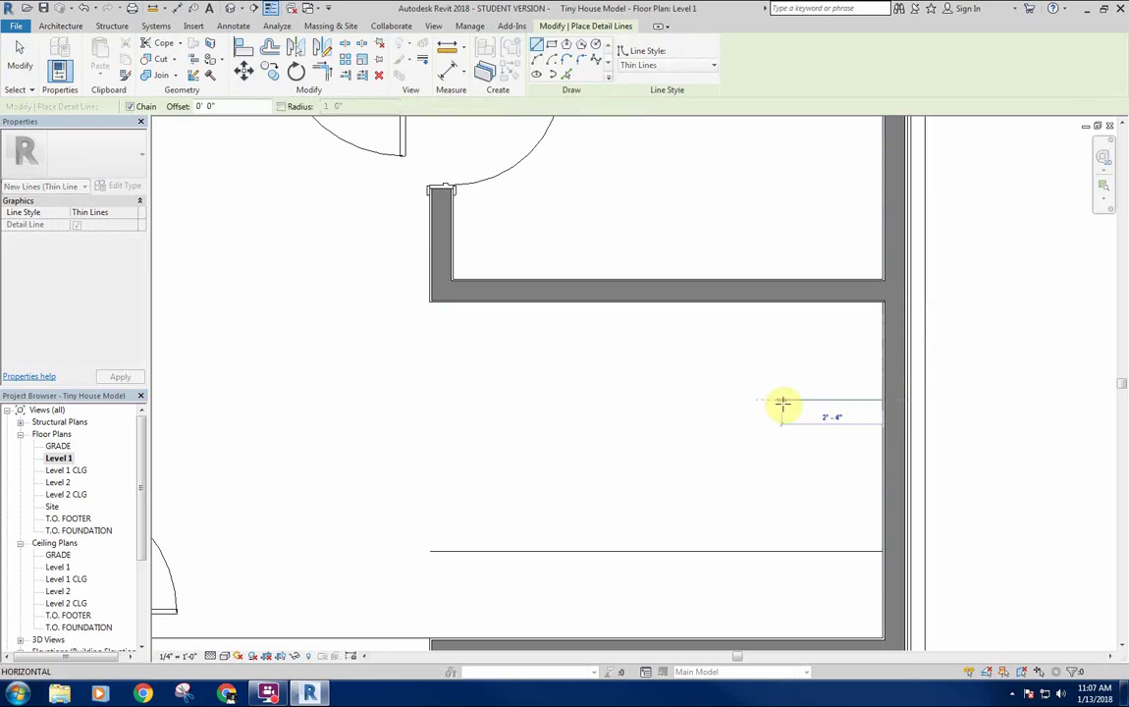
left_click(753, 400)
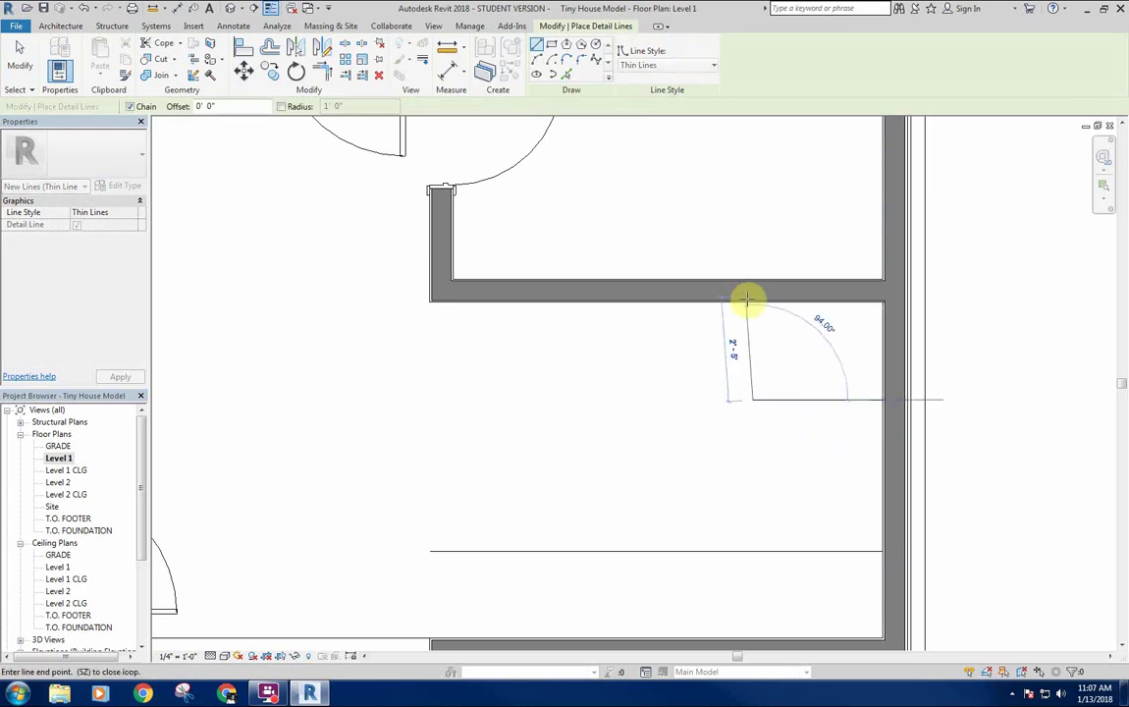
left_click(752, 304)
key("Escape")
key("Escape")
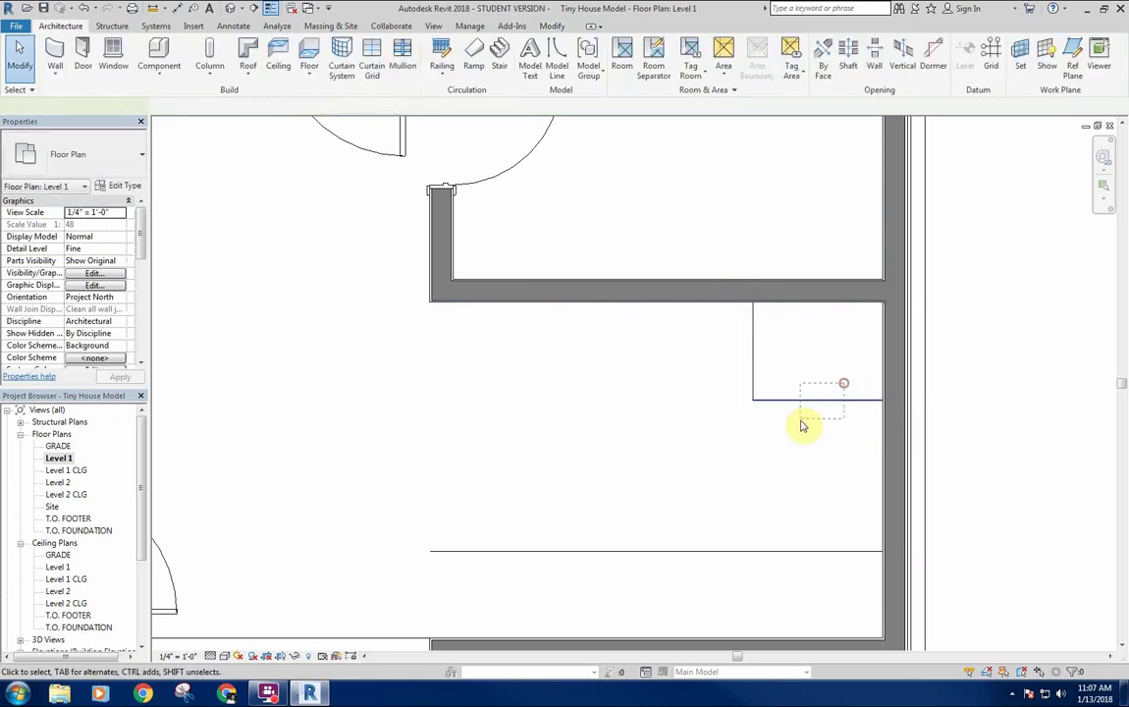
left_click(803, 399)
left_click(807, 449)
Review the whole Level 1 layout, including the west bump-out, the entry, the partitioned rooms and the new guide lines.
scroll(777, 453, "down", 3)
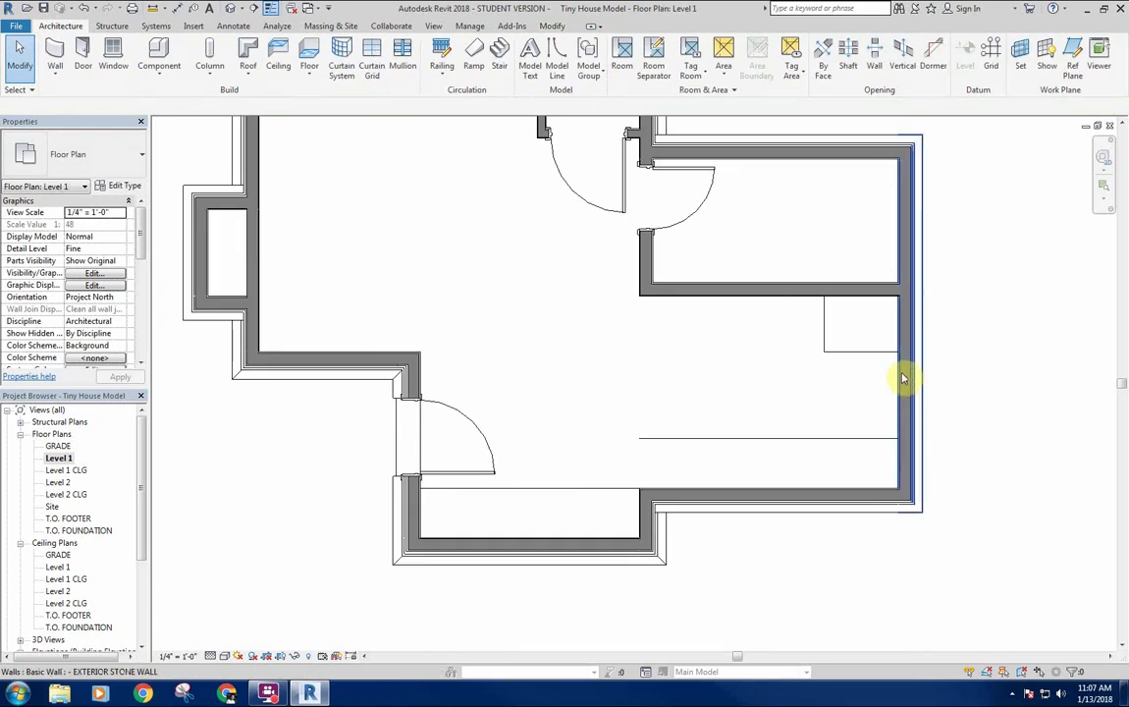
middle_click_drag(802, 395, 834, 398)
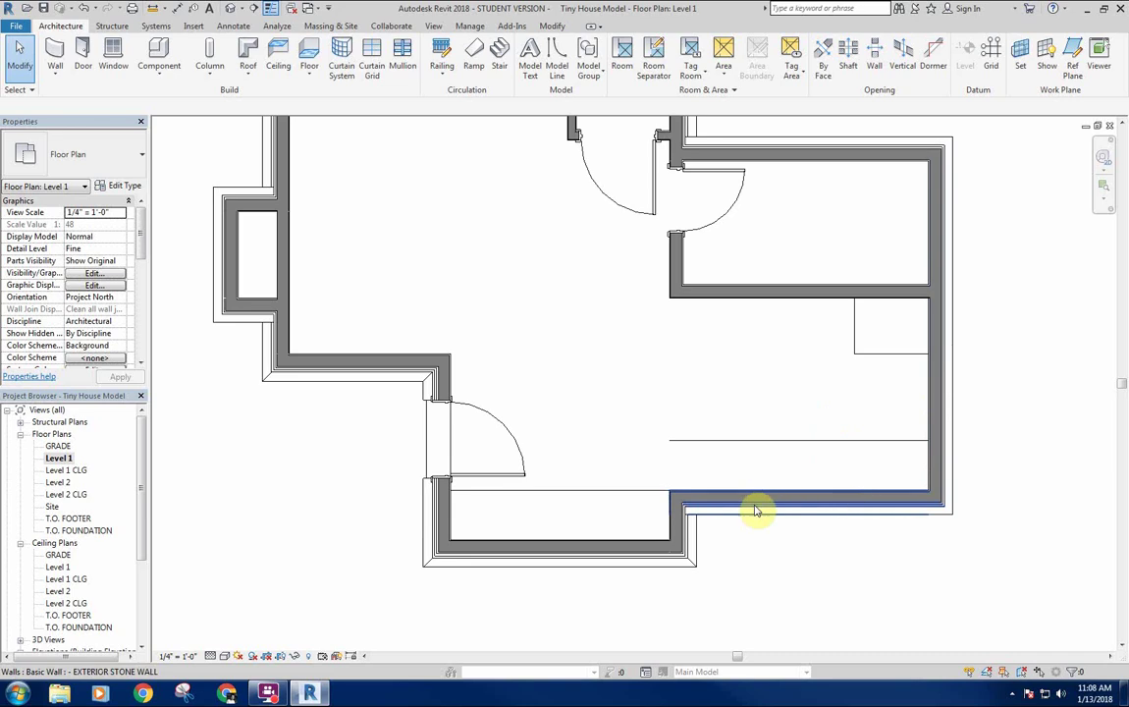
scroll(784, 474, "down", 4)
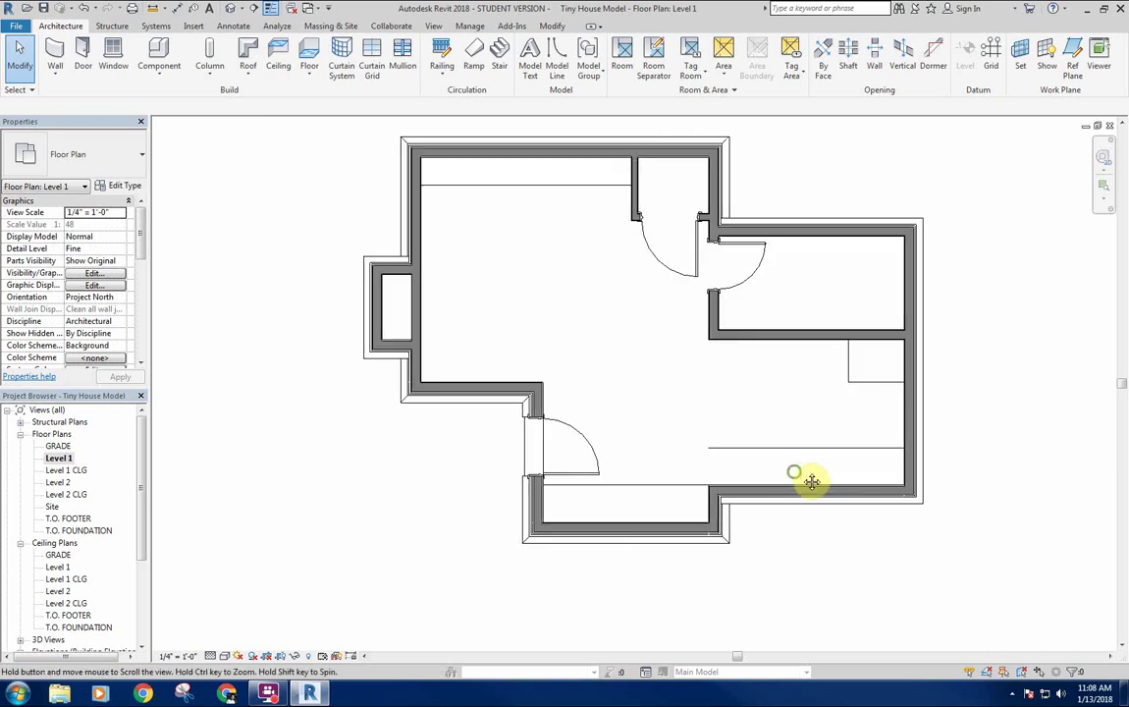
scroll(633, 532, "down", 1)
middle_click_drag(630, 525, 664, 559)
middle_click_drag(555, 409, 522, 541)
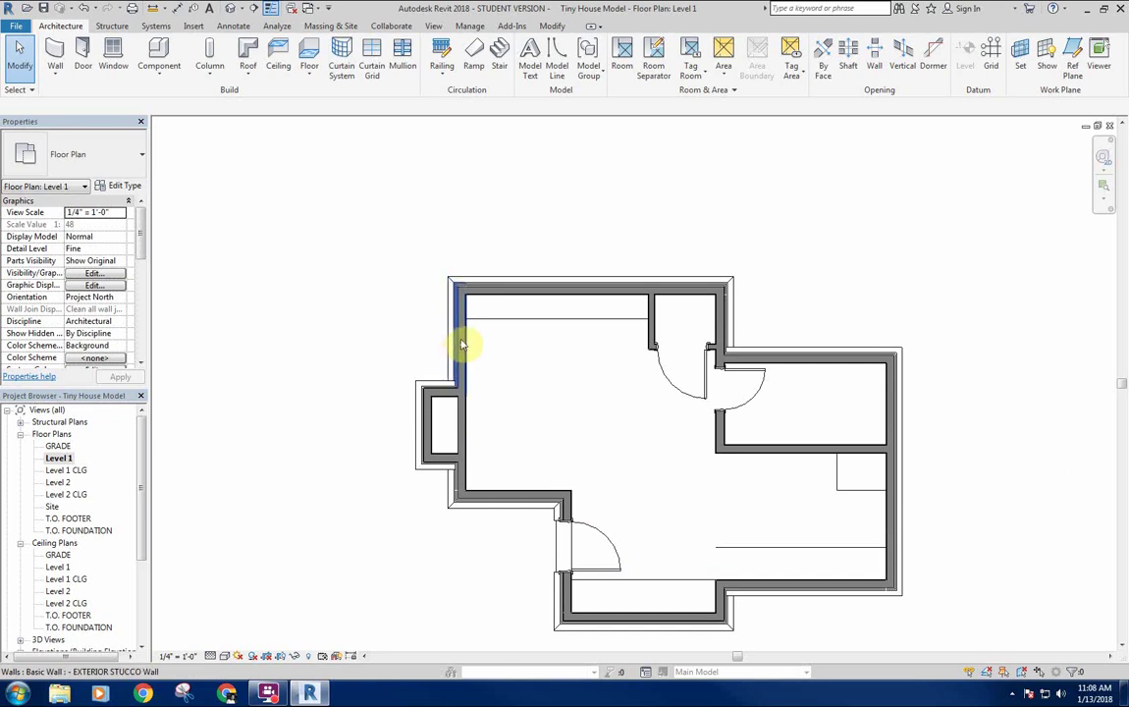
middle_click_drag(591, 350, 561, 329)
middle_click_drag(801, 369, 800, 355)
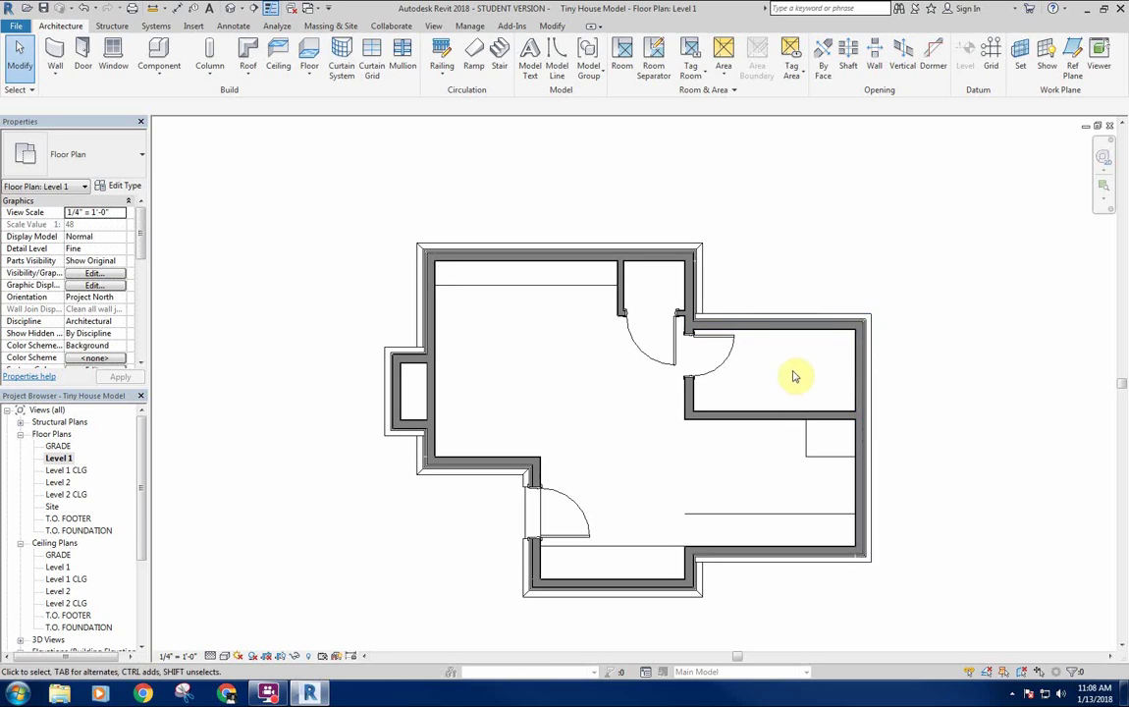
middle_click_drag(605, 428, 658, 397)
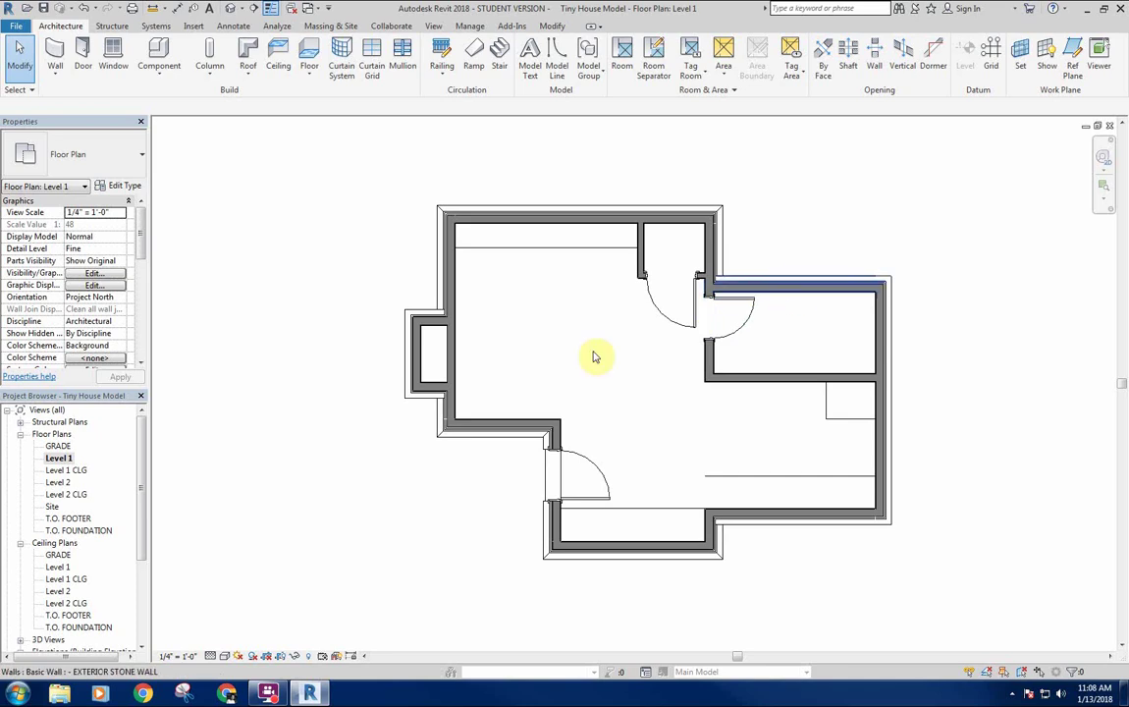
middle_click_drag(574, 359, 575, 385)
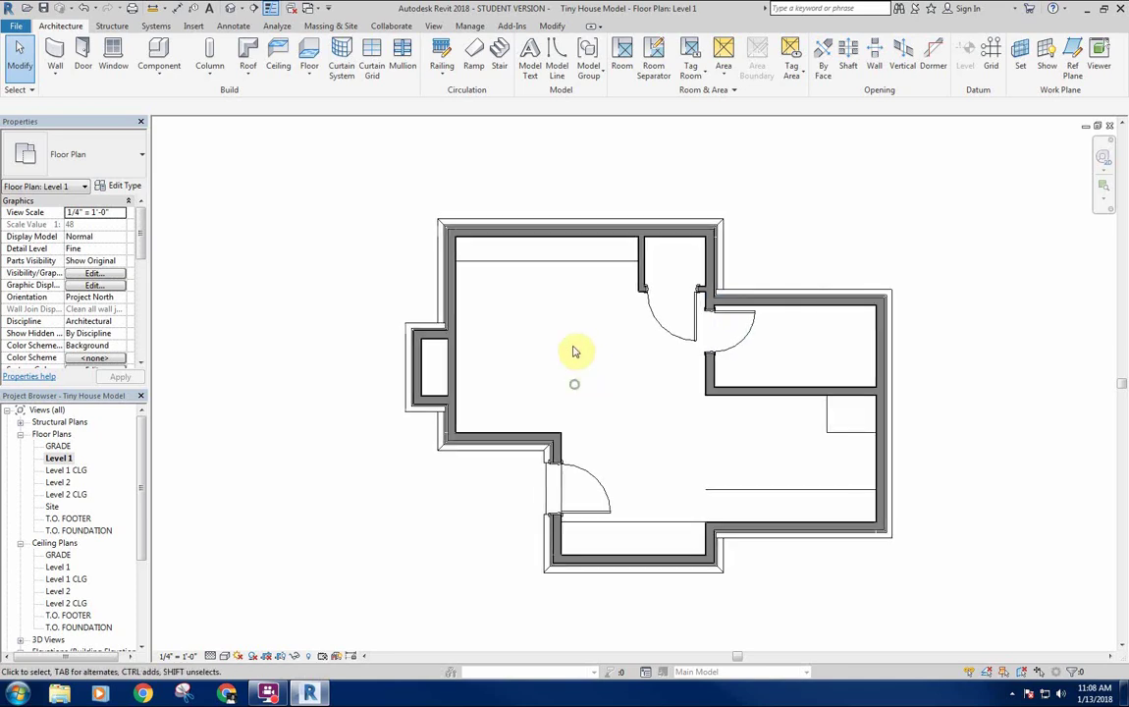
Start placing a window and open the Windows folder of the US Imperial library for loading a family.
left_click(113, 54)
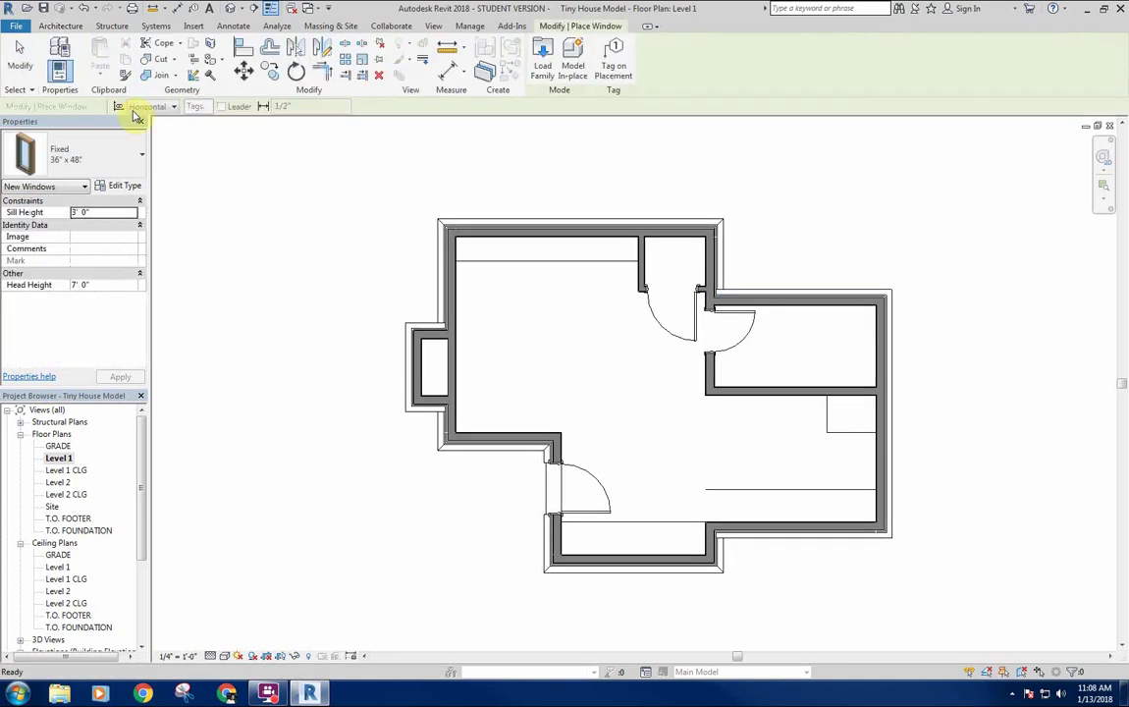
left_click(108, 157)
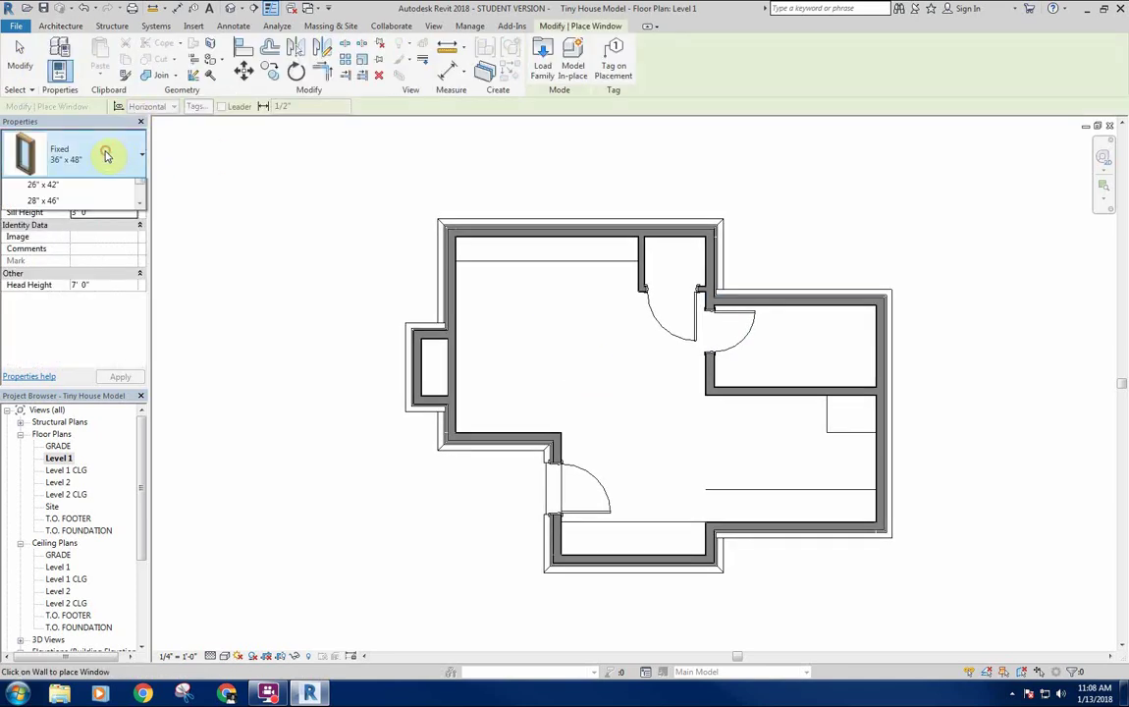
left_click(545, 67)
scroll(423, 382, "down", 8)
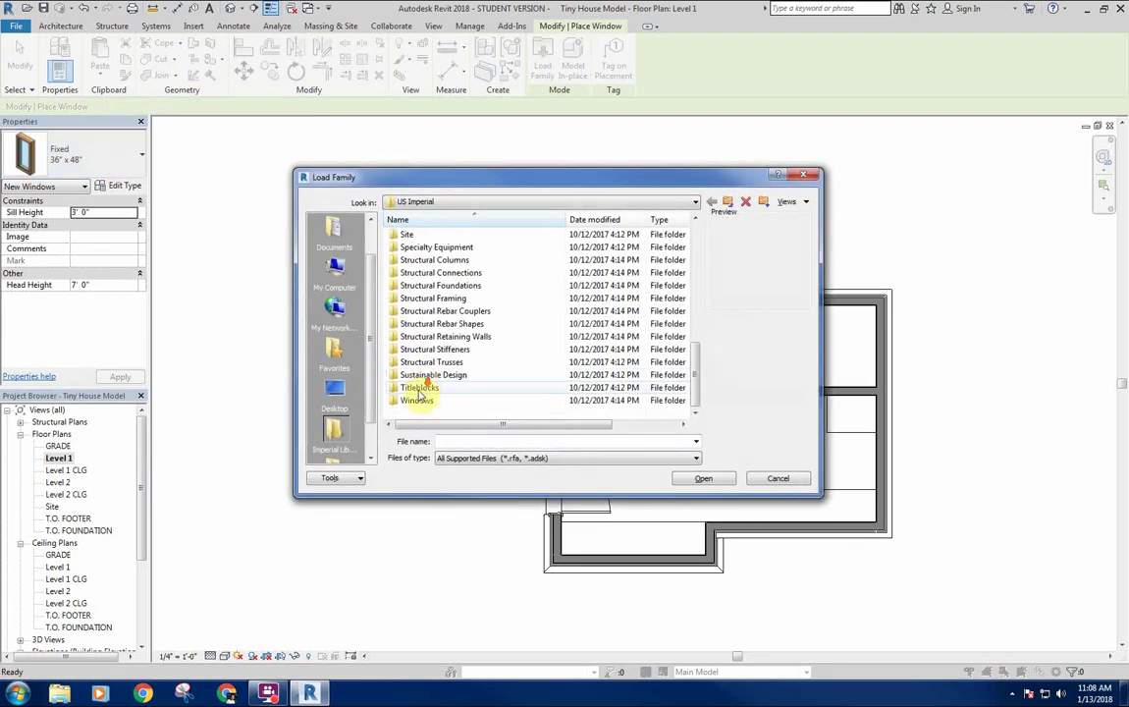
double_click(417, 399)
Preview the window families one by one from Curtain Wall-Awning through the skylight, awning, bay, casement, hung and fixed types to Window-Square Opening.
left_click(418, 248)
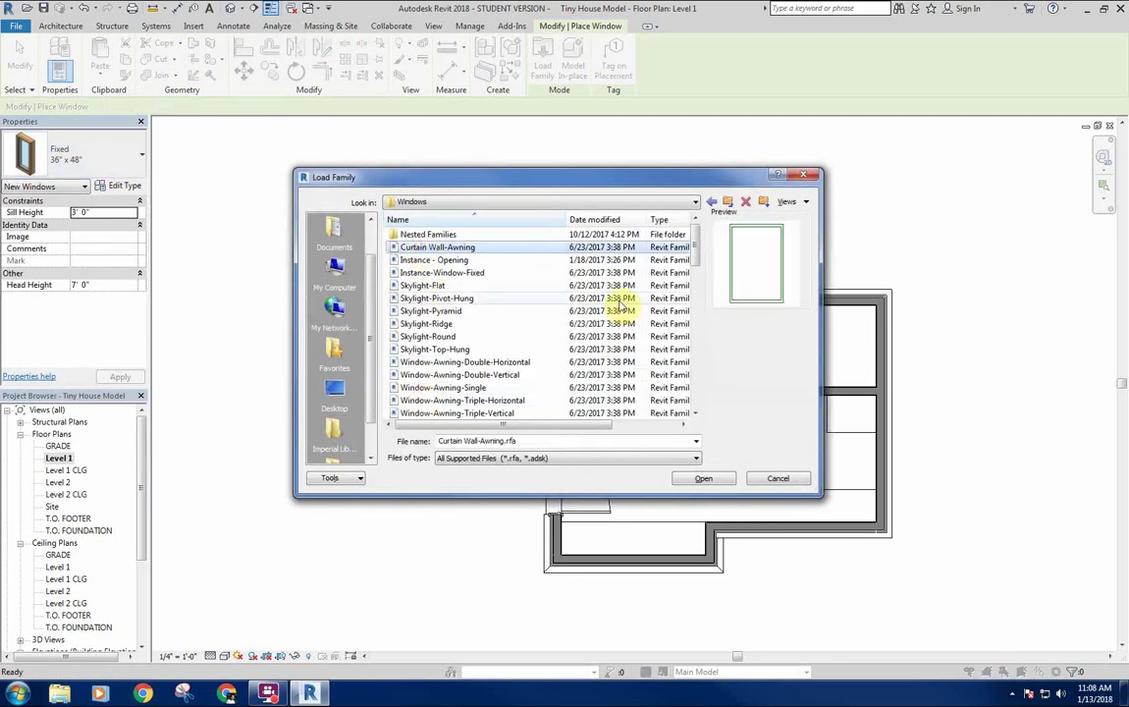
key("Down")
key("Down")
key("Down")
key("Down")
key("Down")
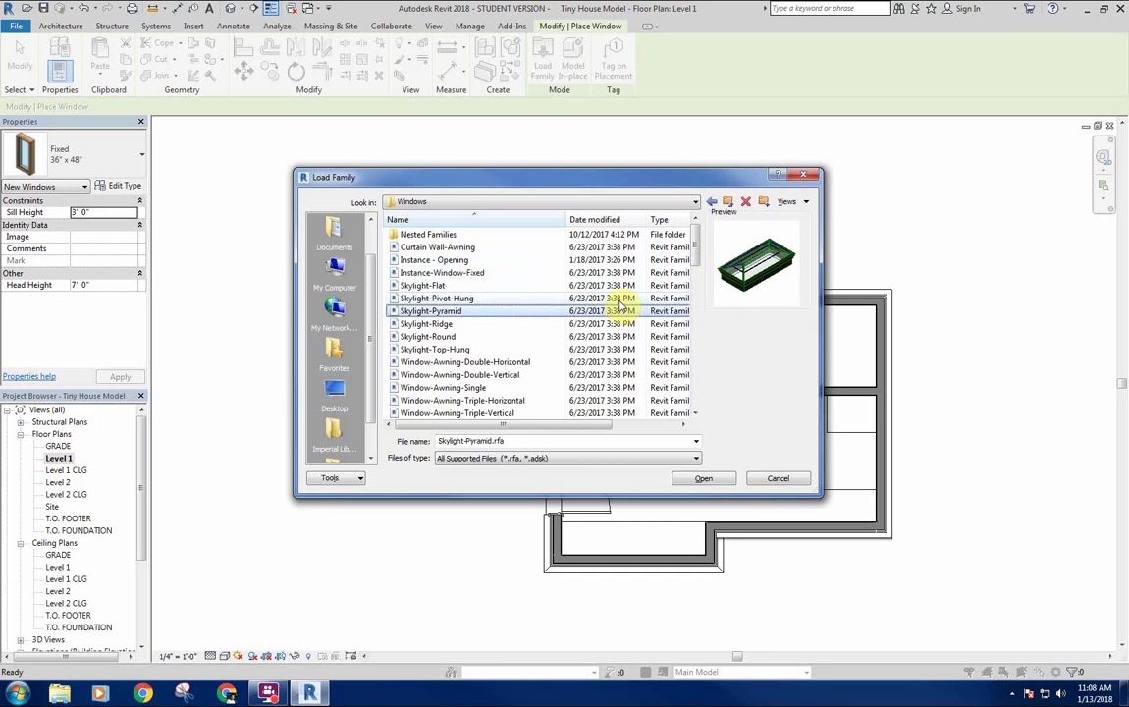
key("Down")
key("Up")
key("Up")
key("Down")
key("Down")
key("Down")
key("Down")
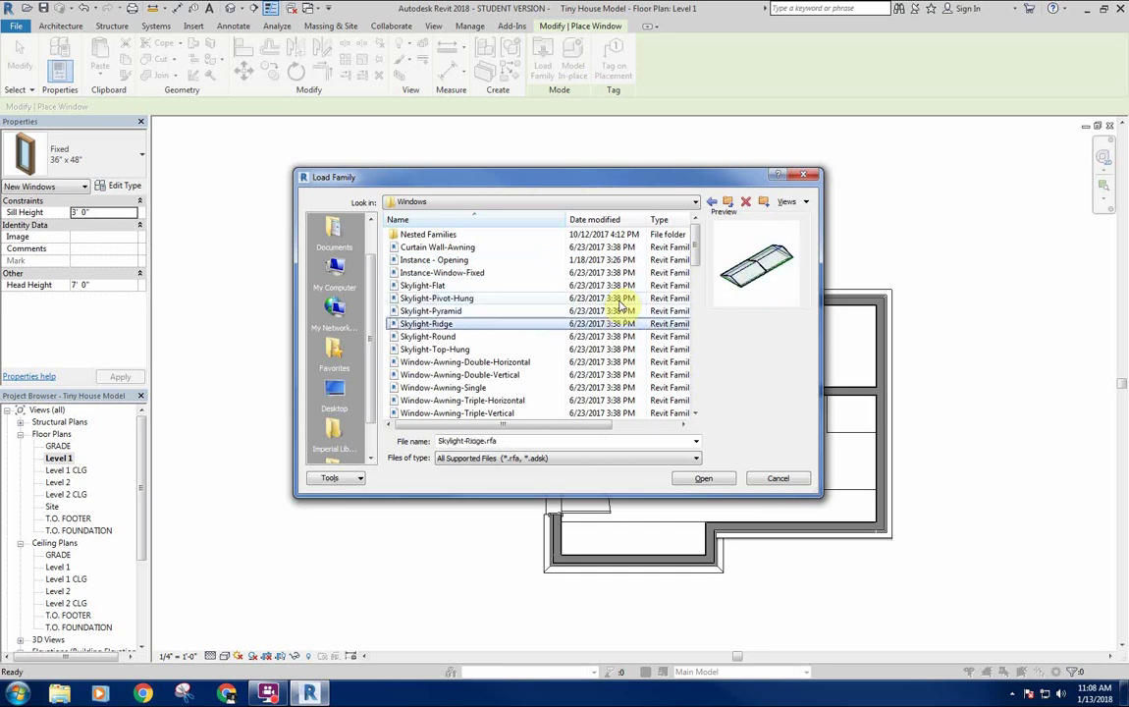
key("Down")
key("Down")
key("Down")
key("Down")
key("Down")
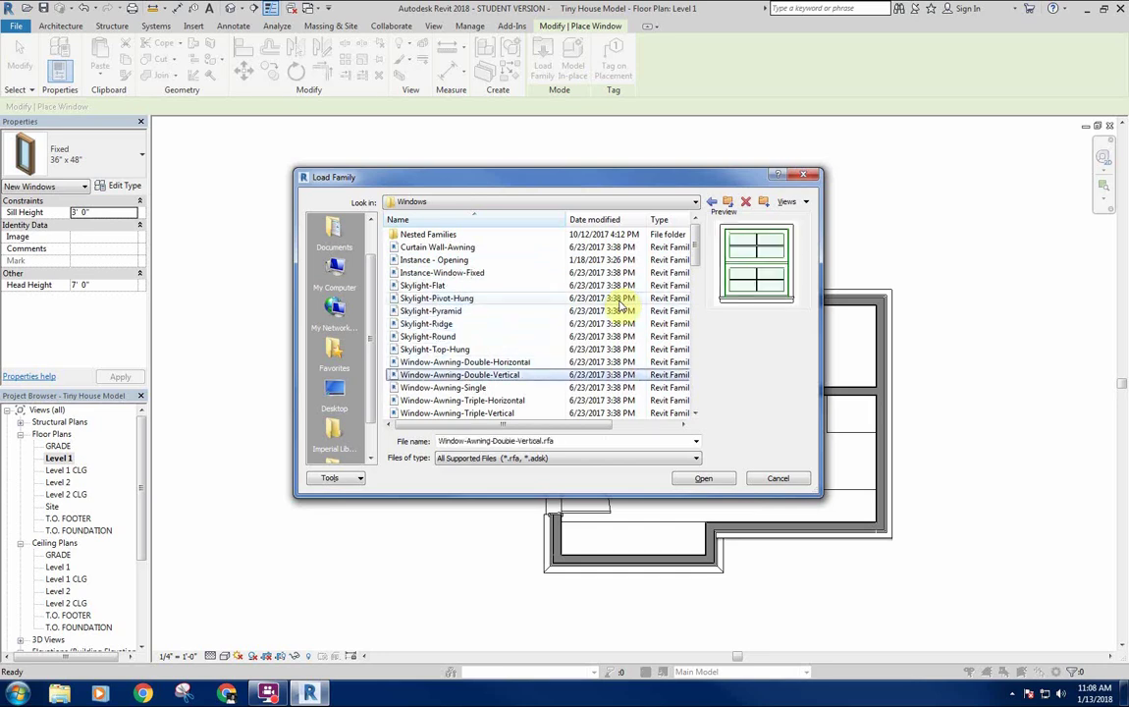
key("Down")
key("Down")
key("Down")
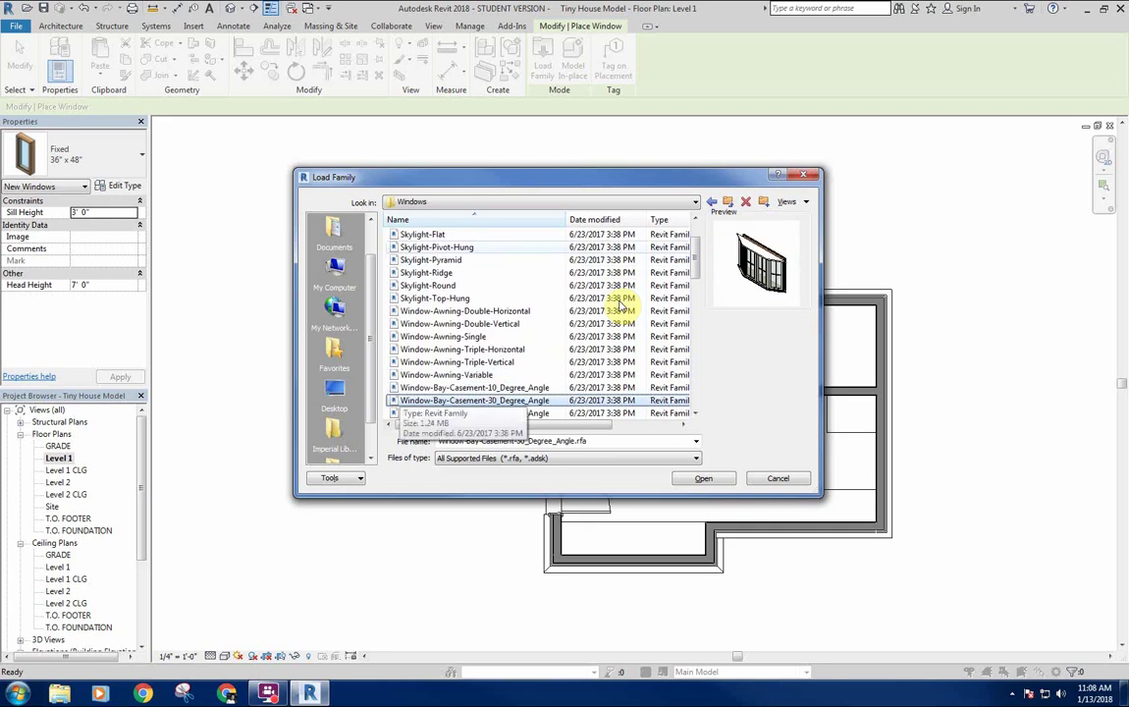
key("Down")
key("Up")
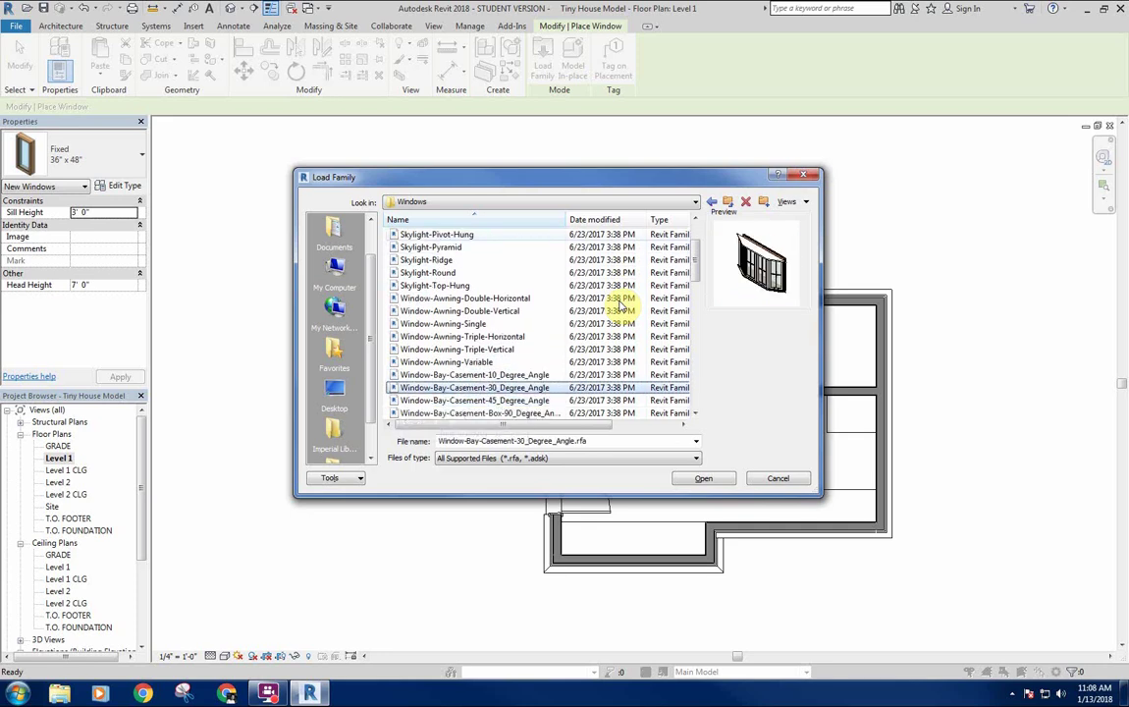
key("Up")
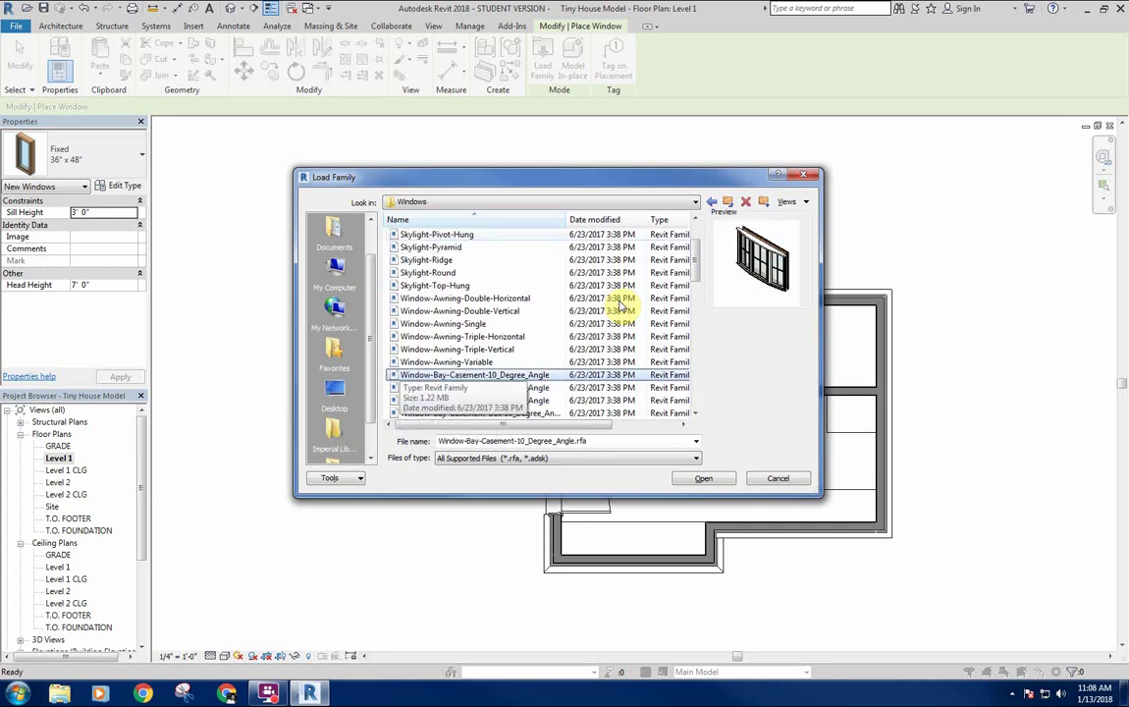
key("Down")
key("Down")
key("Down")
key("Down")
key("Down")
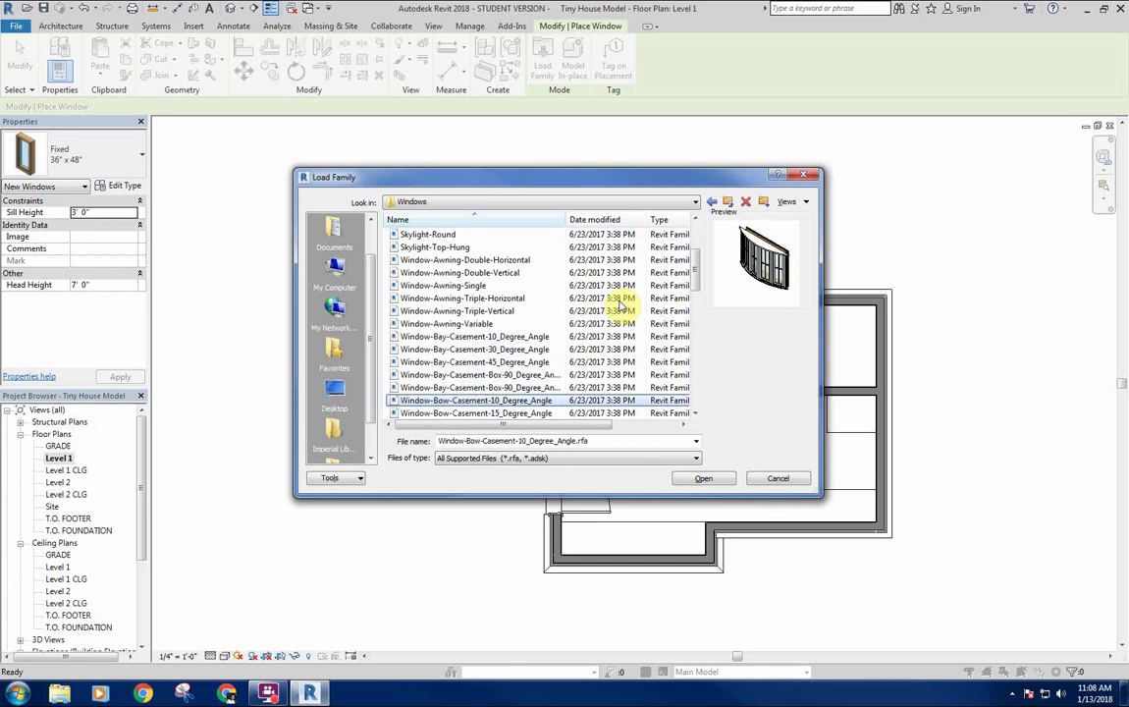
key("Down")
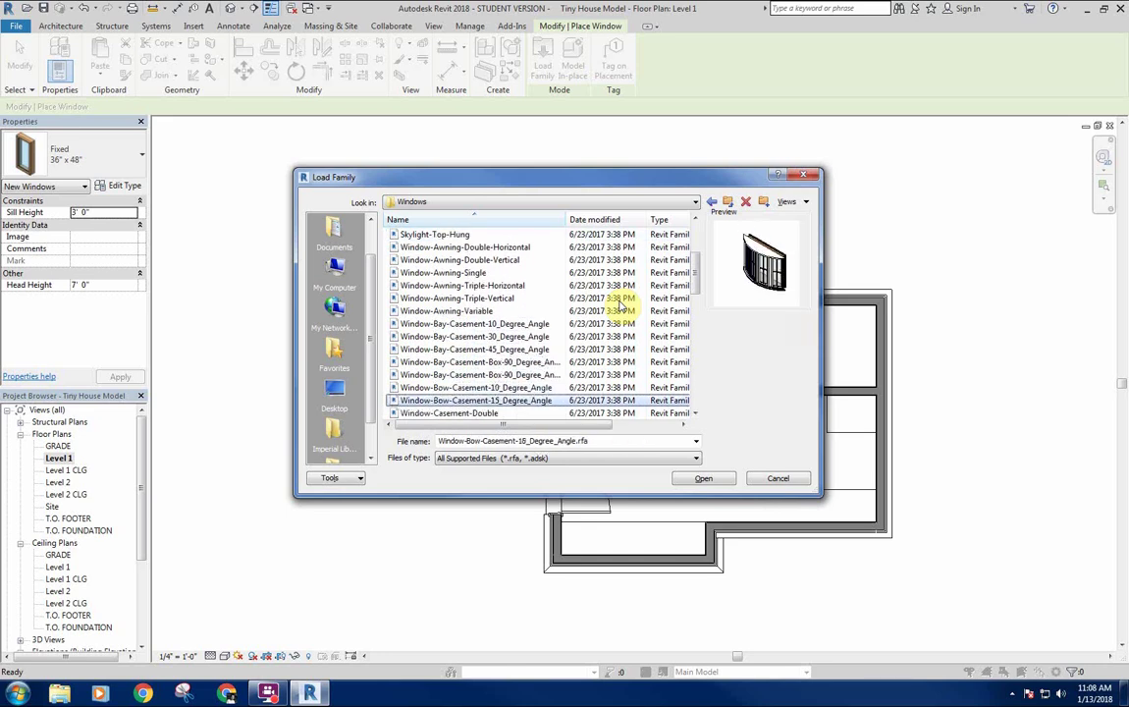
key("Down")
key("Down")
key("Down")
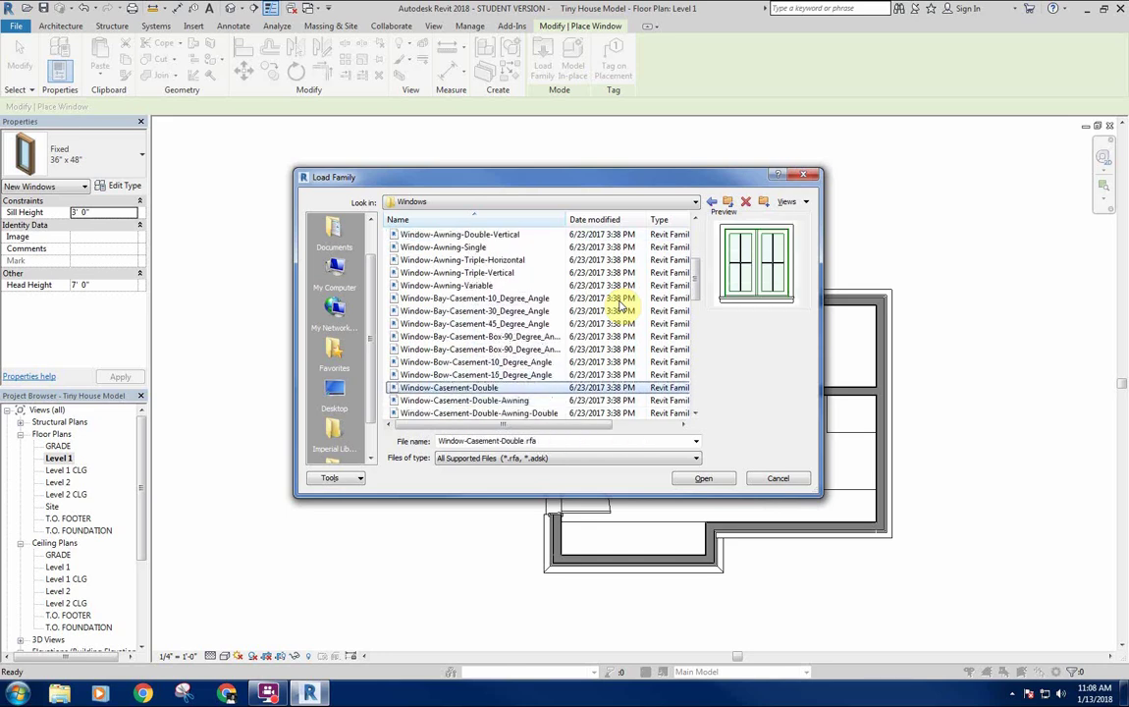
key("Down")
key("Down")
key("Down")
key("Down")
key("Down")
key("Down")
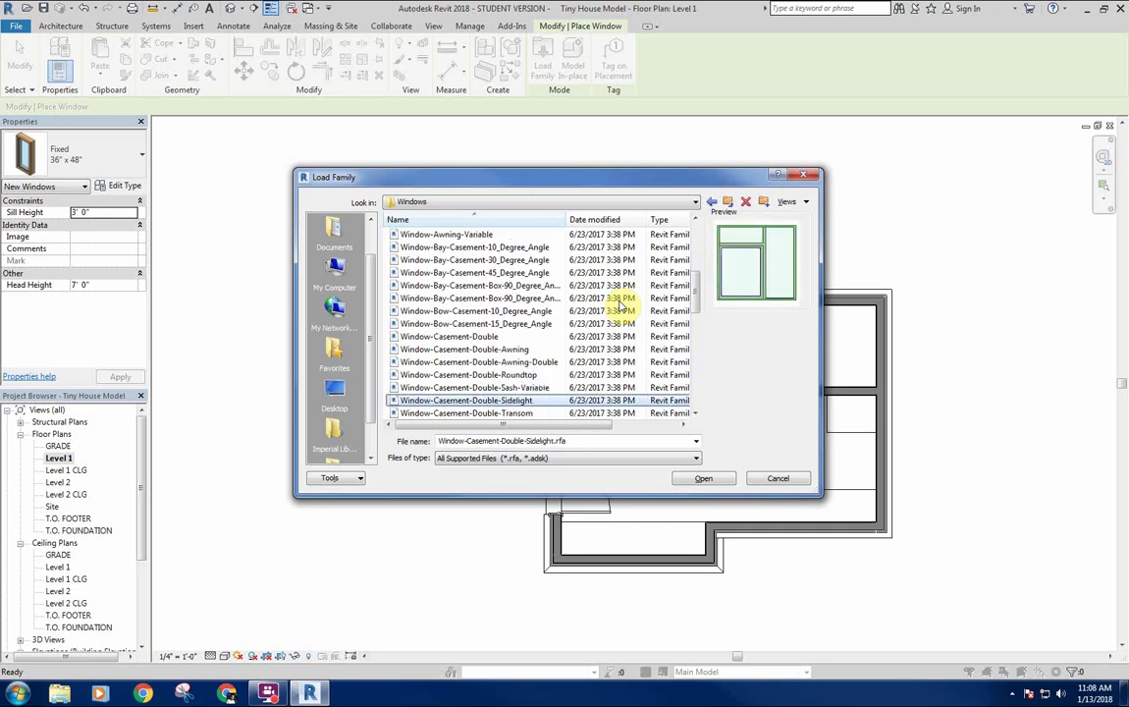
key("Down")
key("Up")
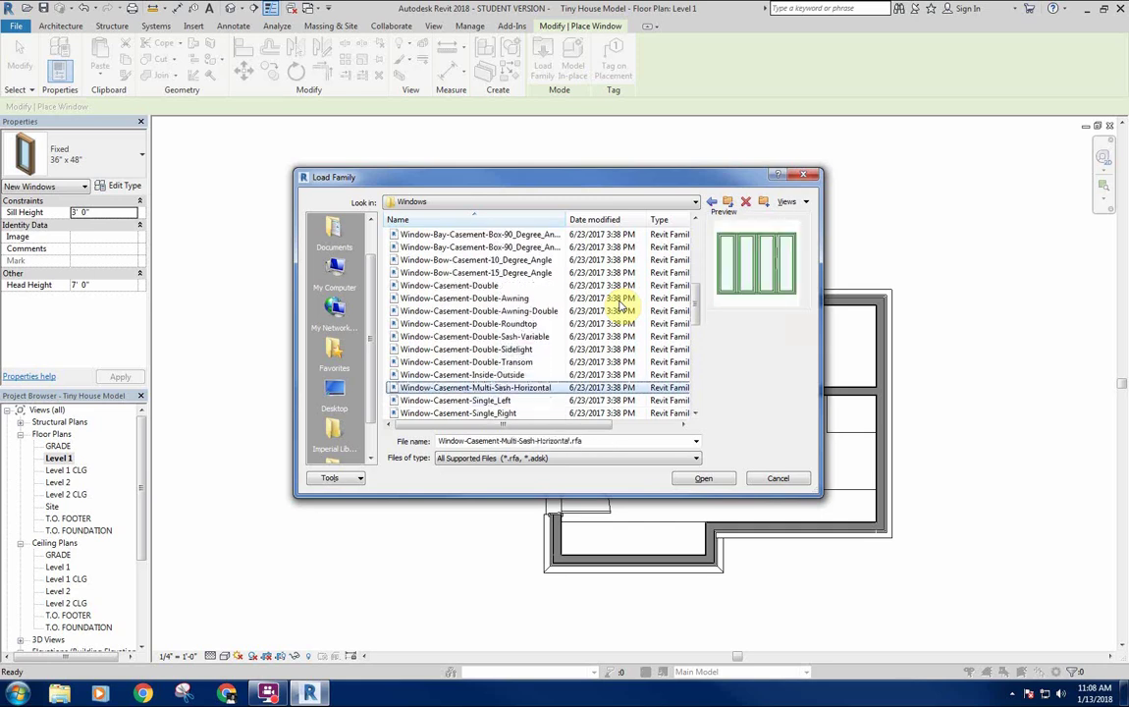
key("Down")
key("Down")
key("Down")
key("Down")
key("Down")
key("Down")
key("Down")
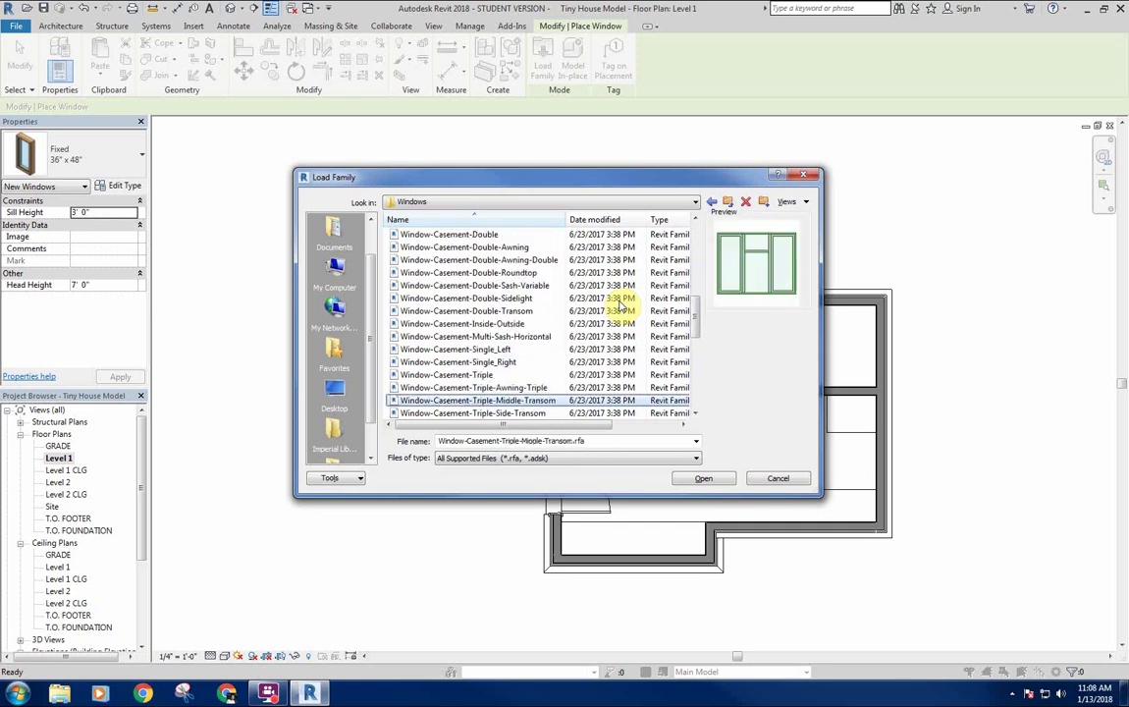
key("Down")
key("Down")
key("Down")
key("Down")
key("Down")
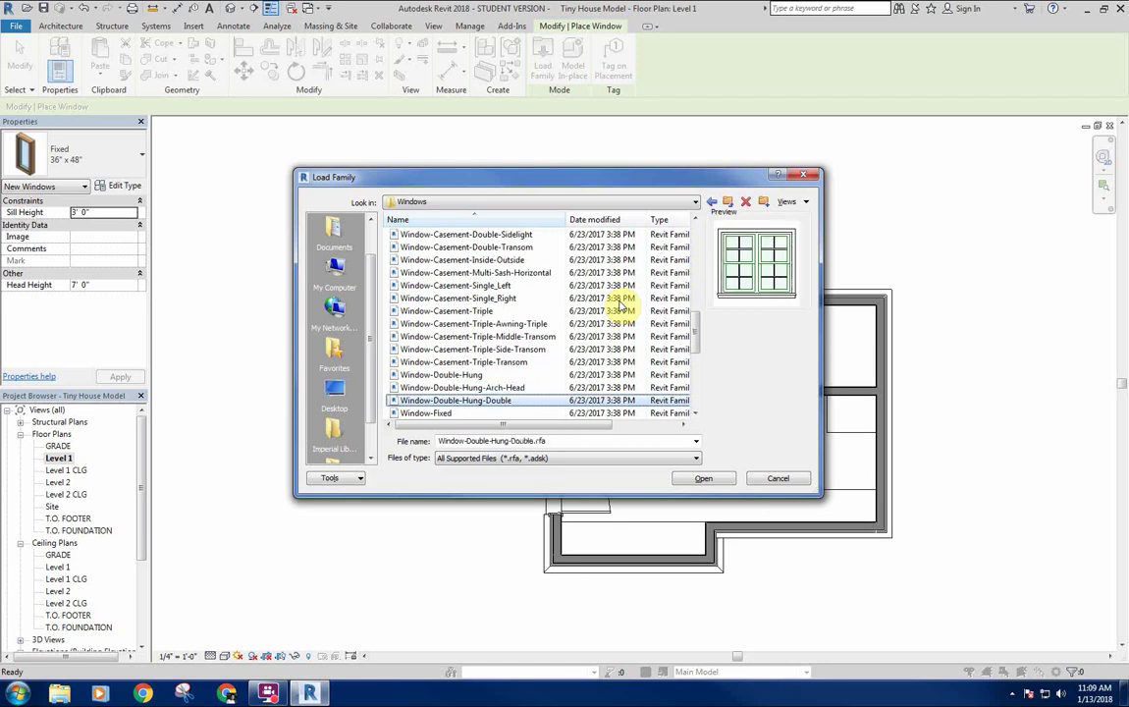
key("Down")
key("Down")
key("Down")
key("Down")
key("Down")
key("Down")
key("Down")
key("Down")
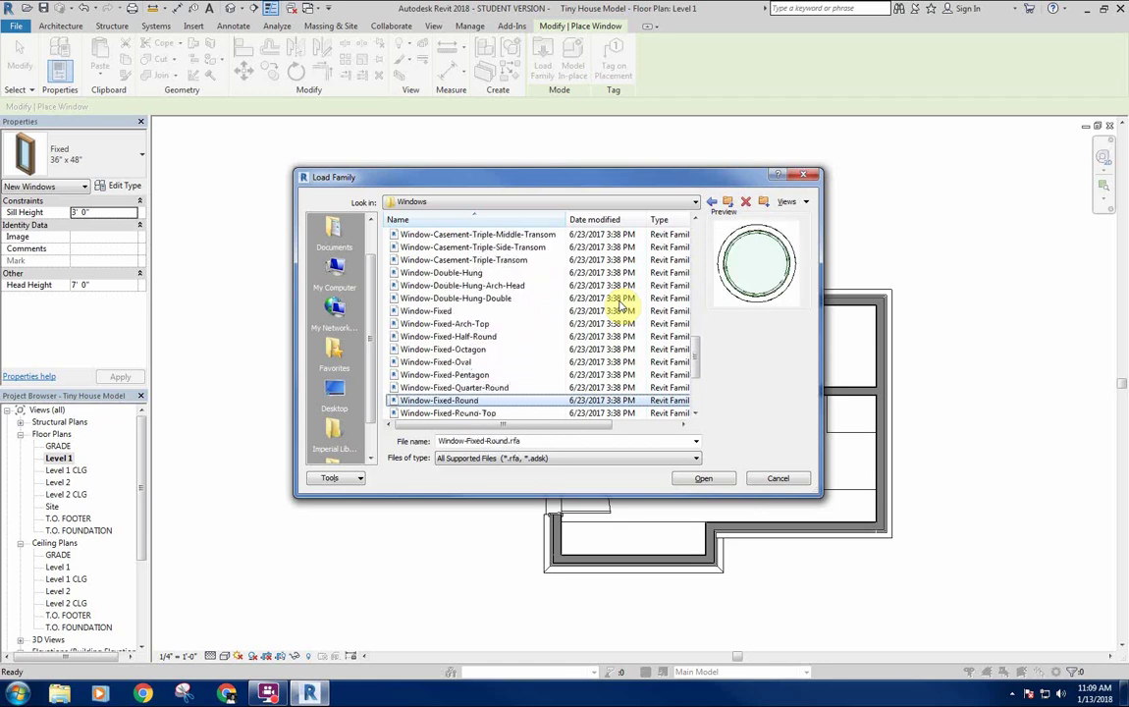
key("Down")
key("Down")
key("Down")
key("Down")
key("Down")
key("Down")
key("Down")
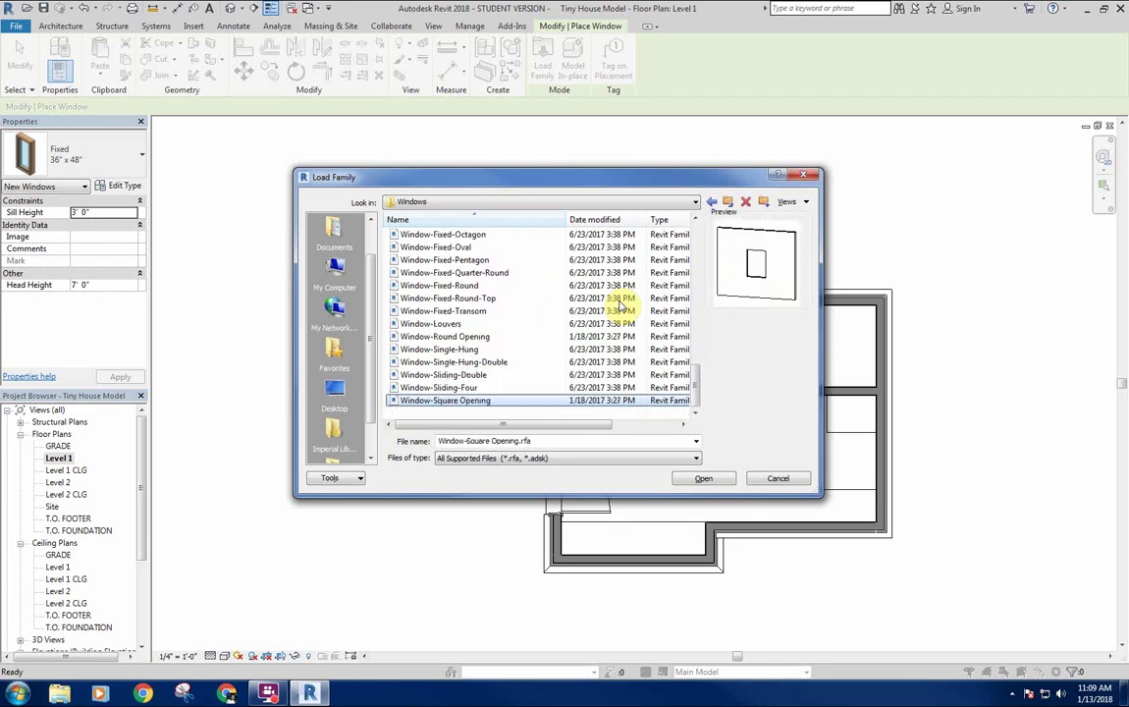
Go back up through the window family previews from Window-Square Opening to Window-Fixed-Half-Round.
key("Up")
key("Down")
key("Up")
key("Up")
key("Up")
key("Up")
key("Up")
key("Up")
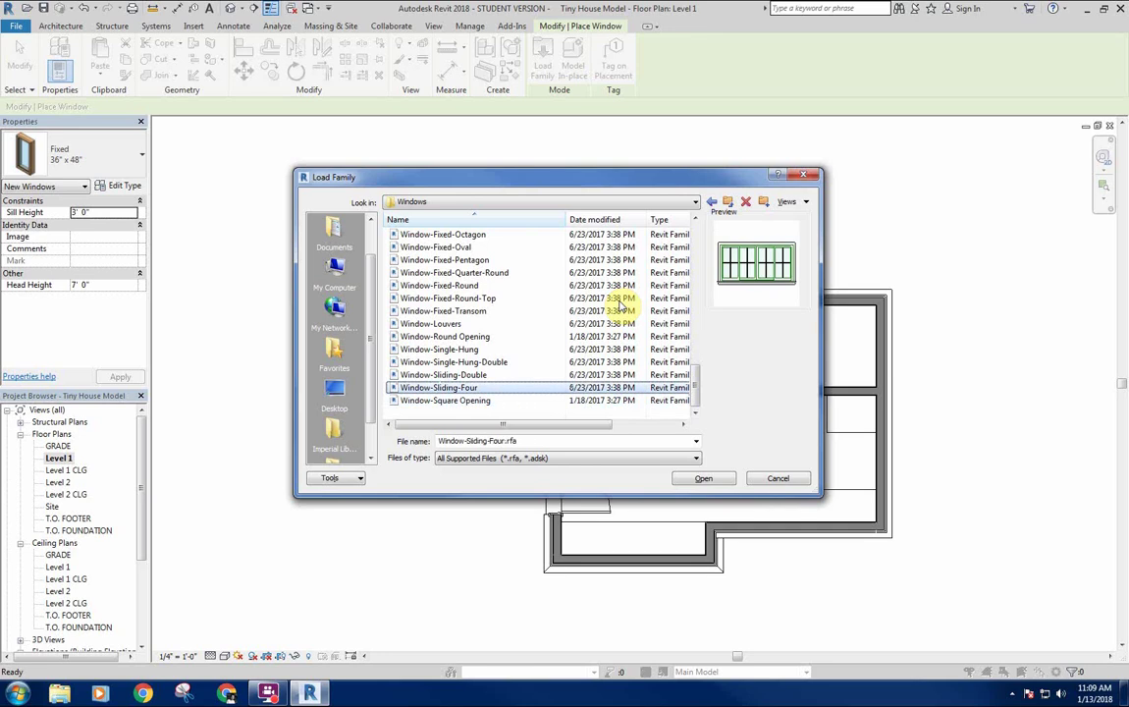
key("Up")
key("Up")
key("Up")
key("Up")
key("Up")
key("Up")
key("Up")
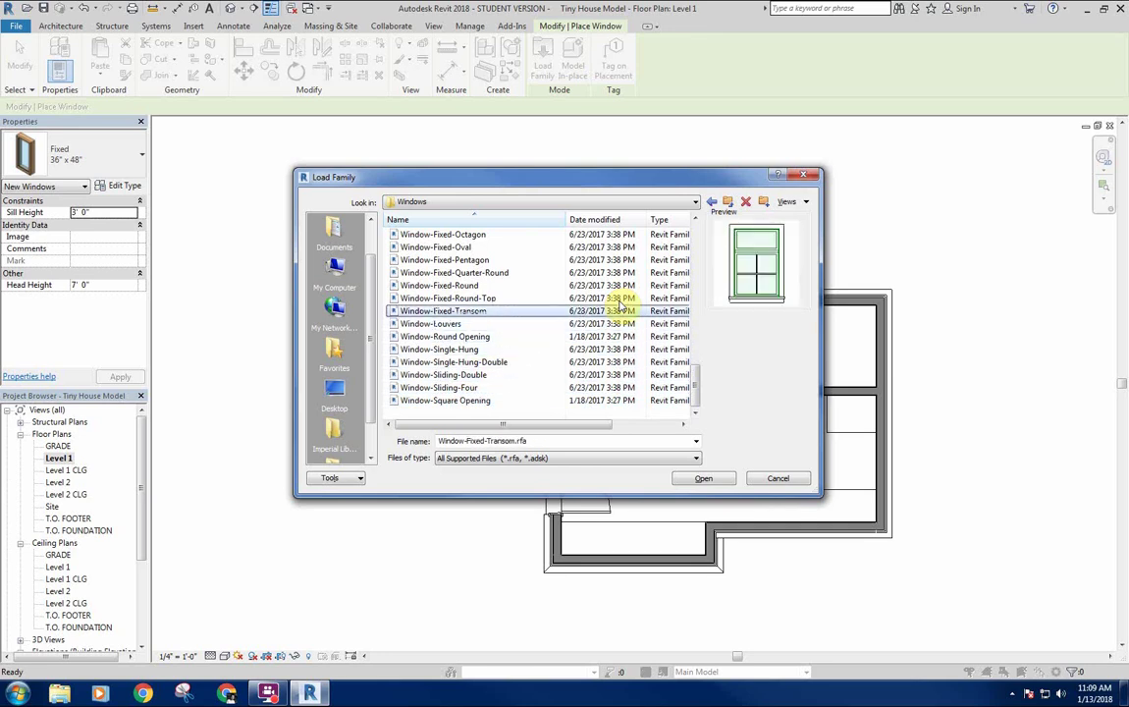
key("Up")
key("Up")
key("Up")
key("Up")
key("Up")
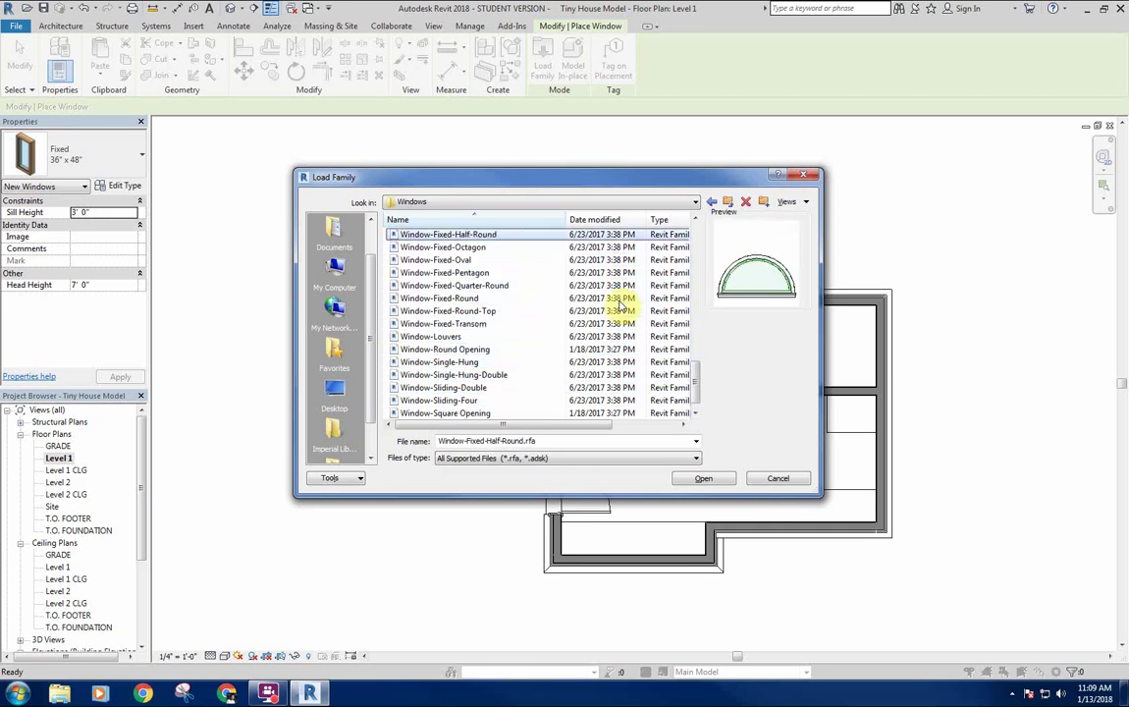
Browse the previews of the fixed, double-hung and casement window families in the library, then close it without loading one.
key("Up")
key("Up")
key("Up")
key("Up")
key("Up")
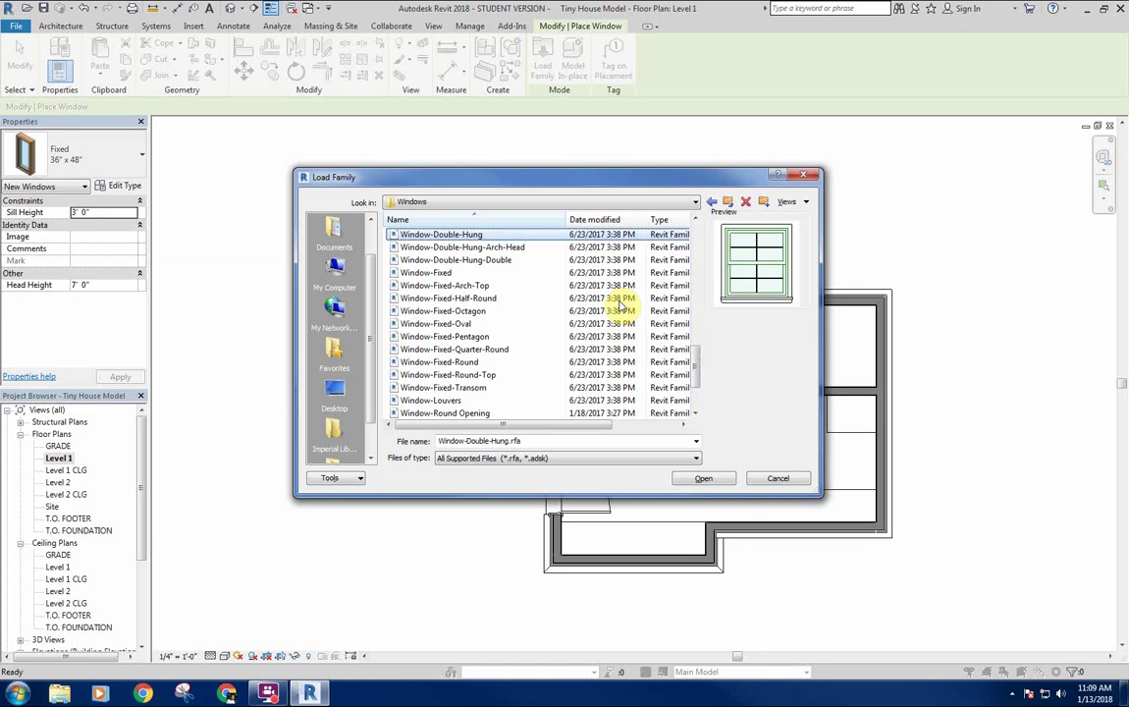
key("Up")
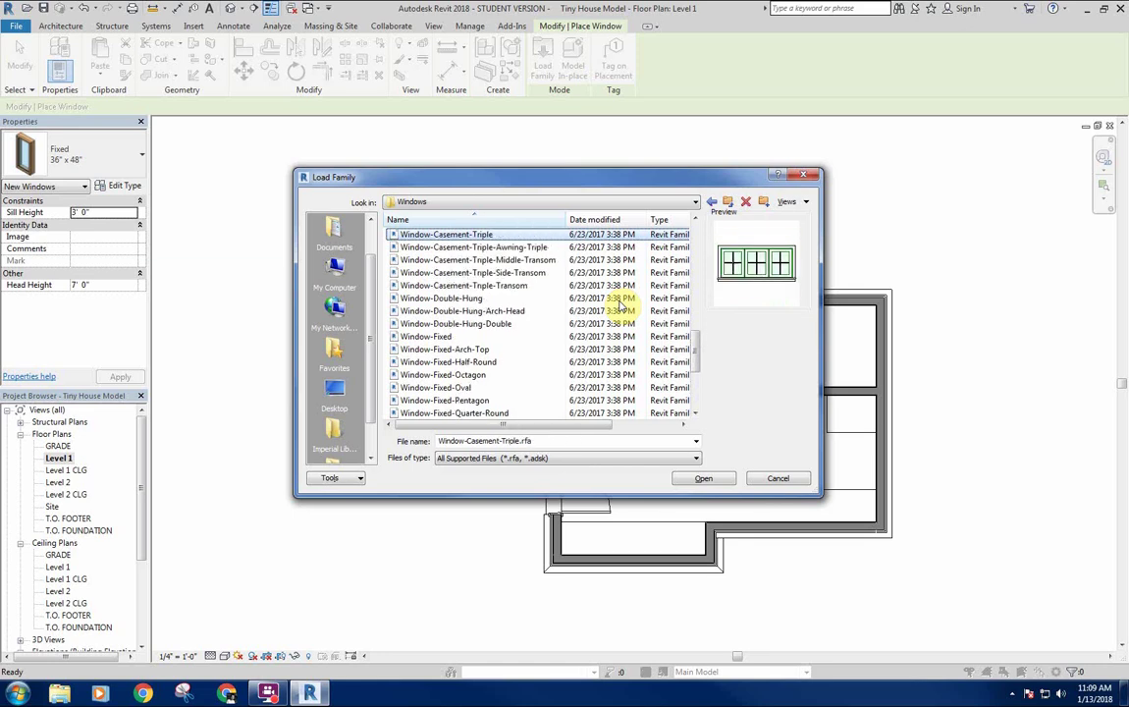
key("Down")
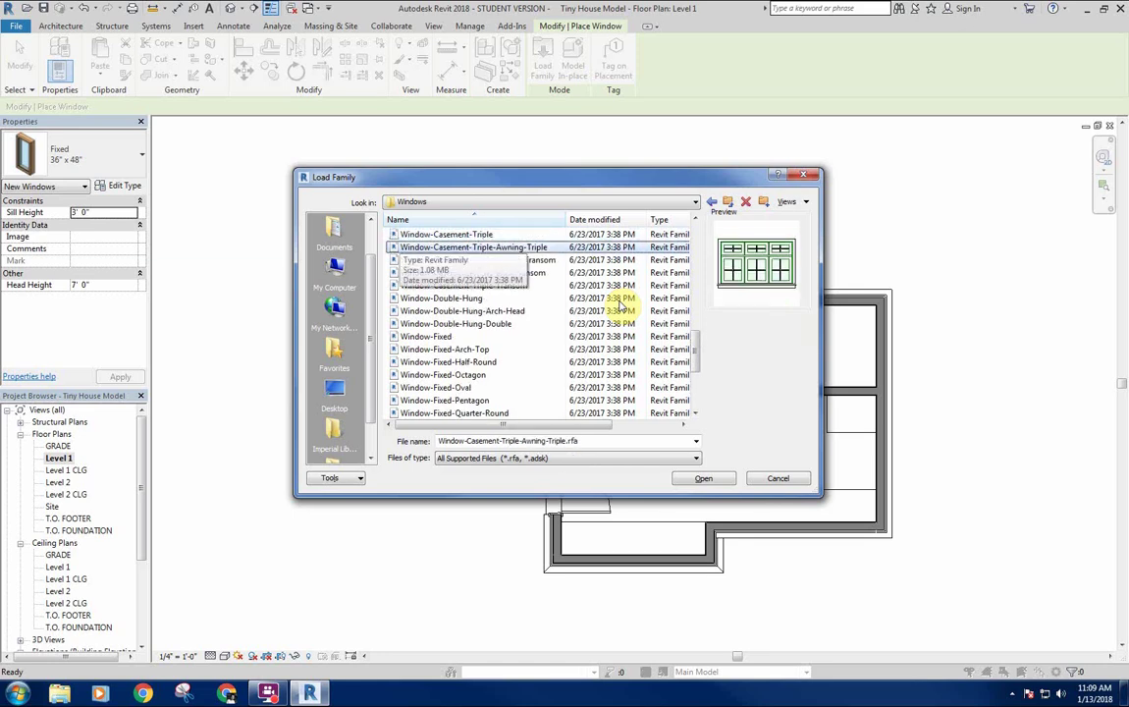
key("Up")
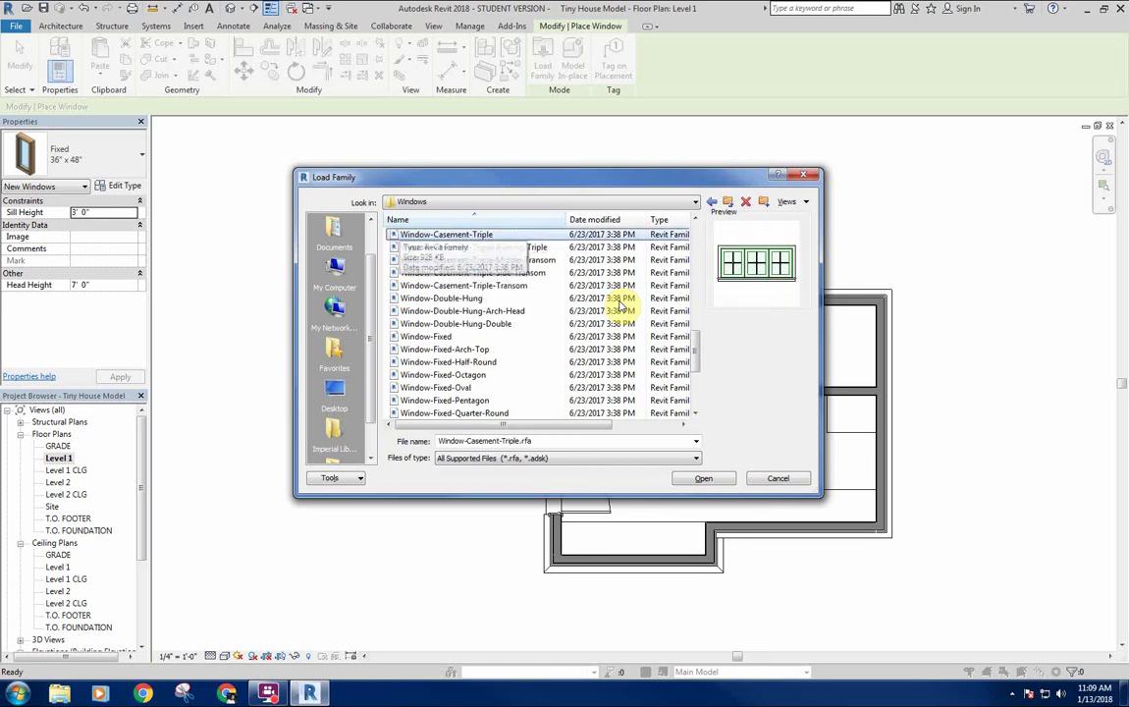
key("Up")
key("Up")
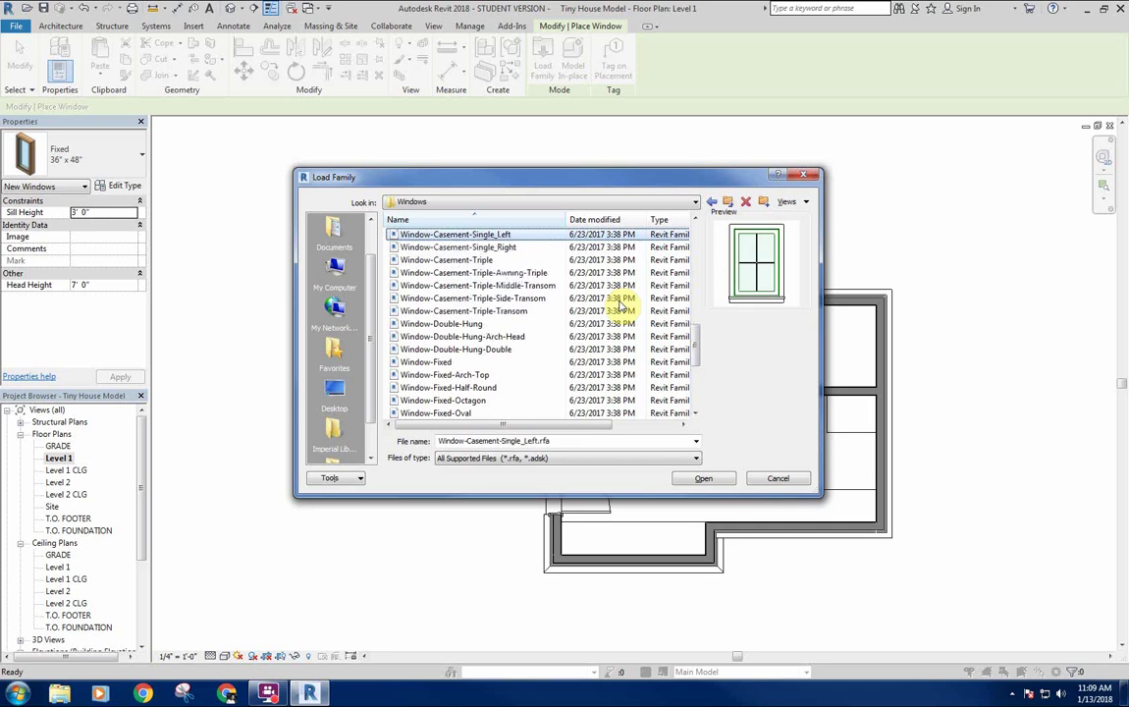
key("Up")
key("Down")
key("Down")
key("Down")
key("Down")
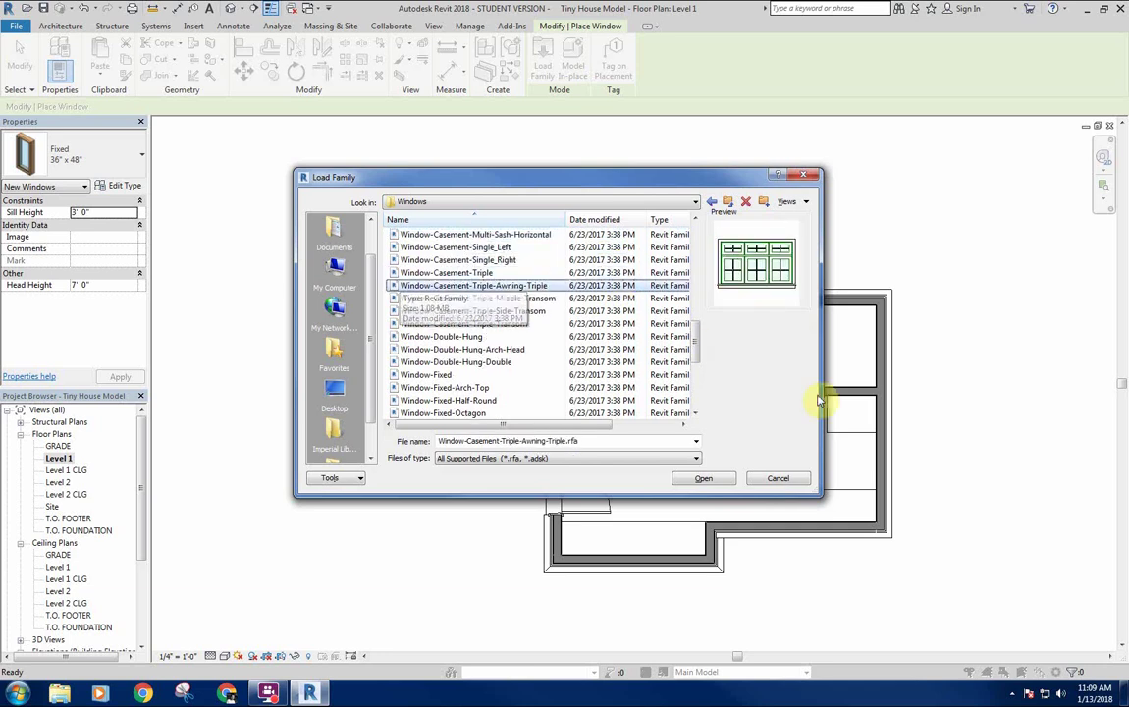
left_click(778, 479)
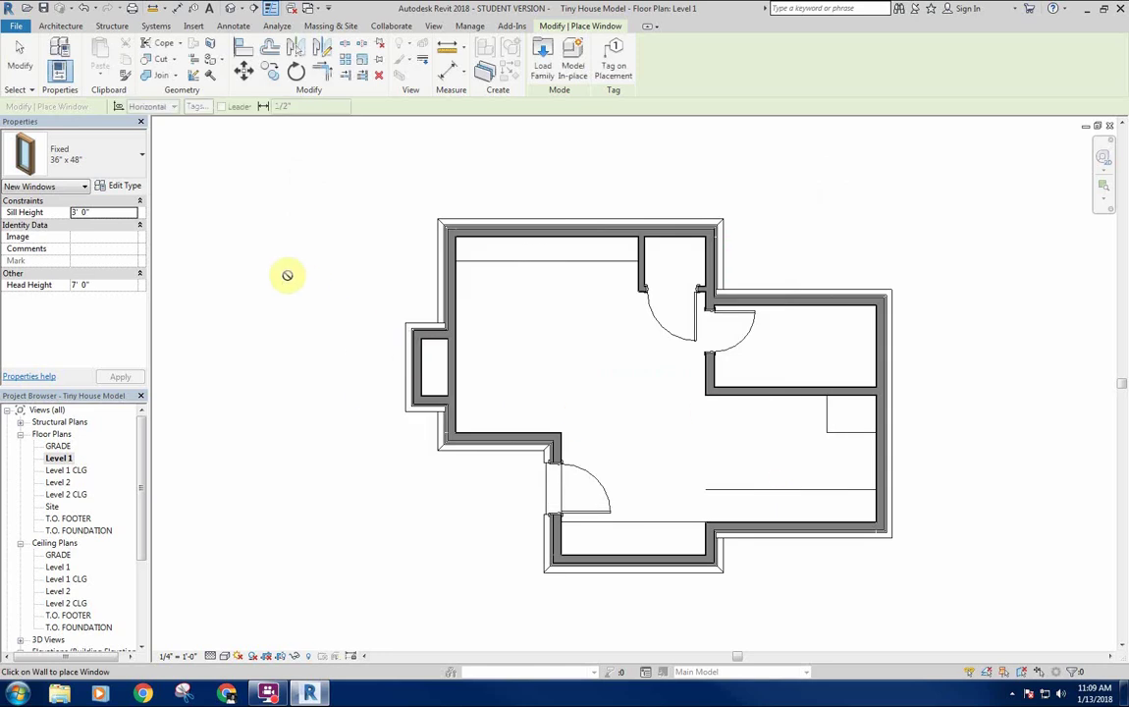
Examine the type properties of the Fixed 36" x 48" window, including its dimensions, identity data, and glass and sash materials.
left_click(121, 189)
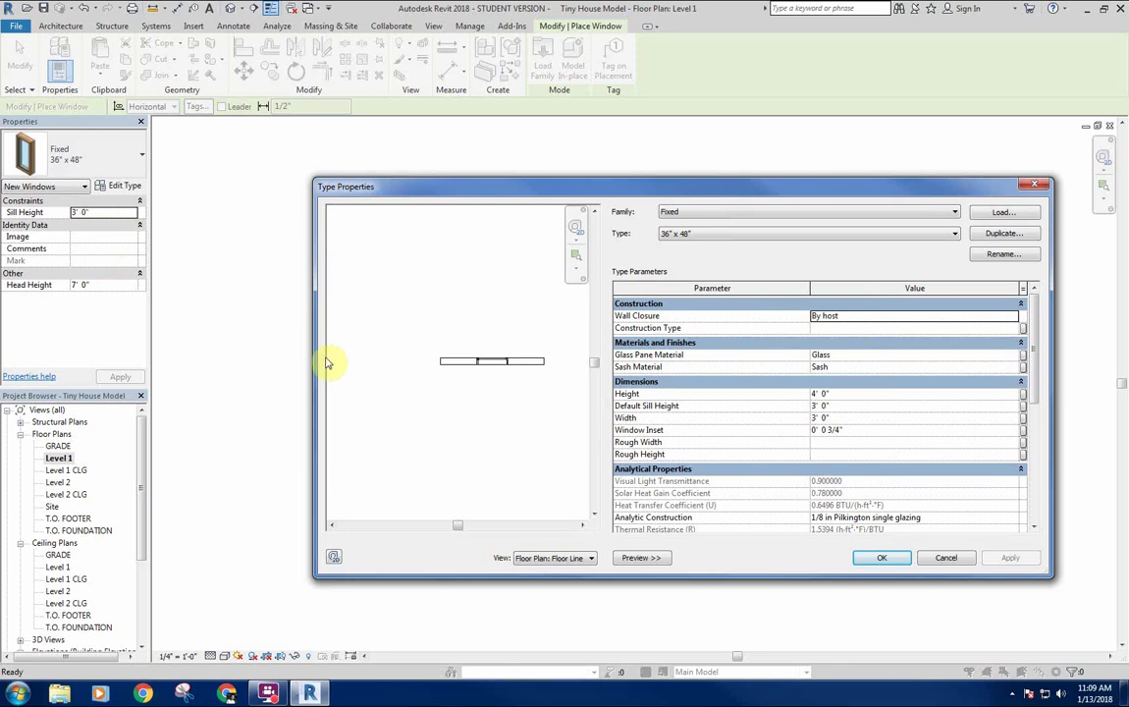
left_click_drag(314, 344, 427, 344)
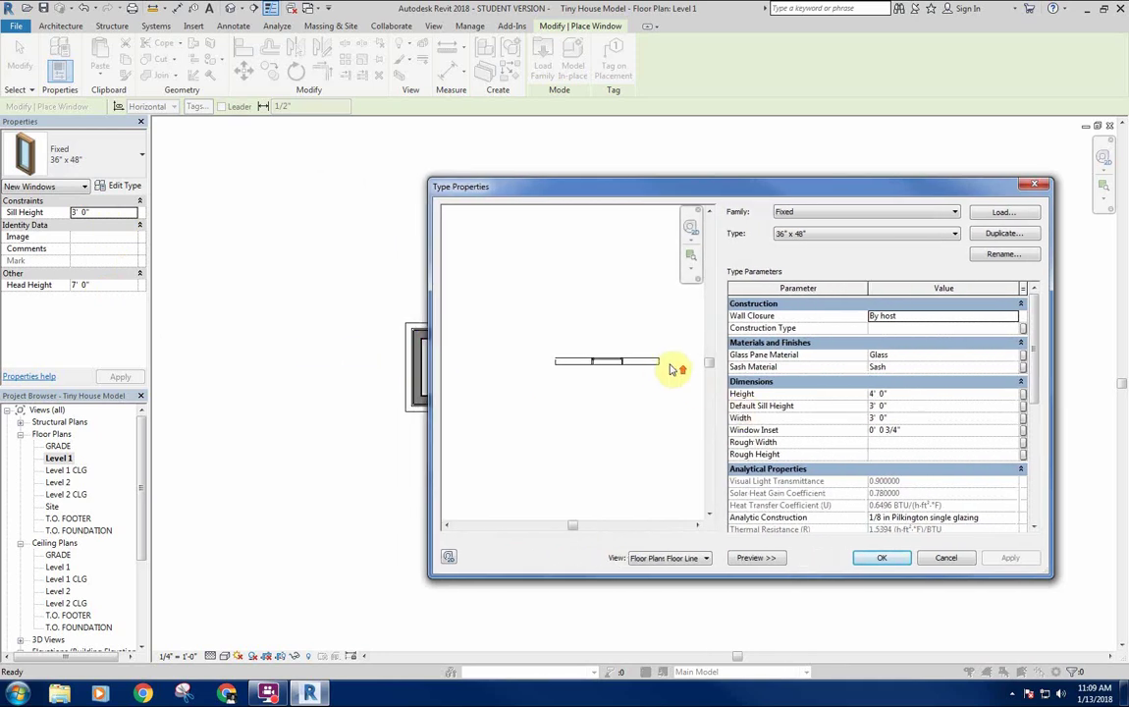
scroll(663, 366, "up", 3)
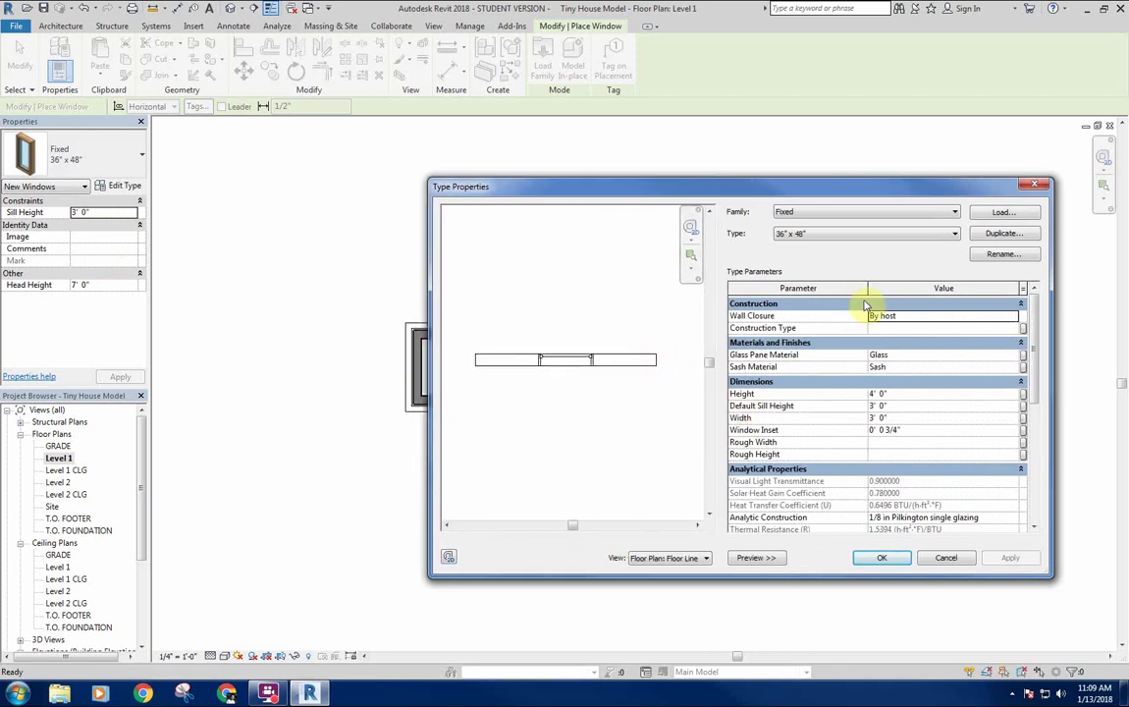
left_click_drag(749, 196, 694, 123)
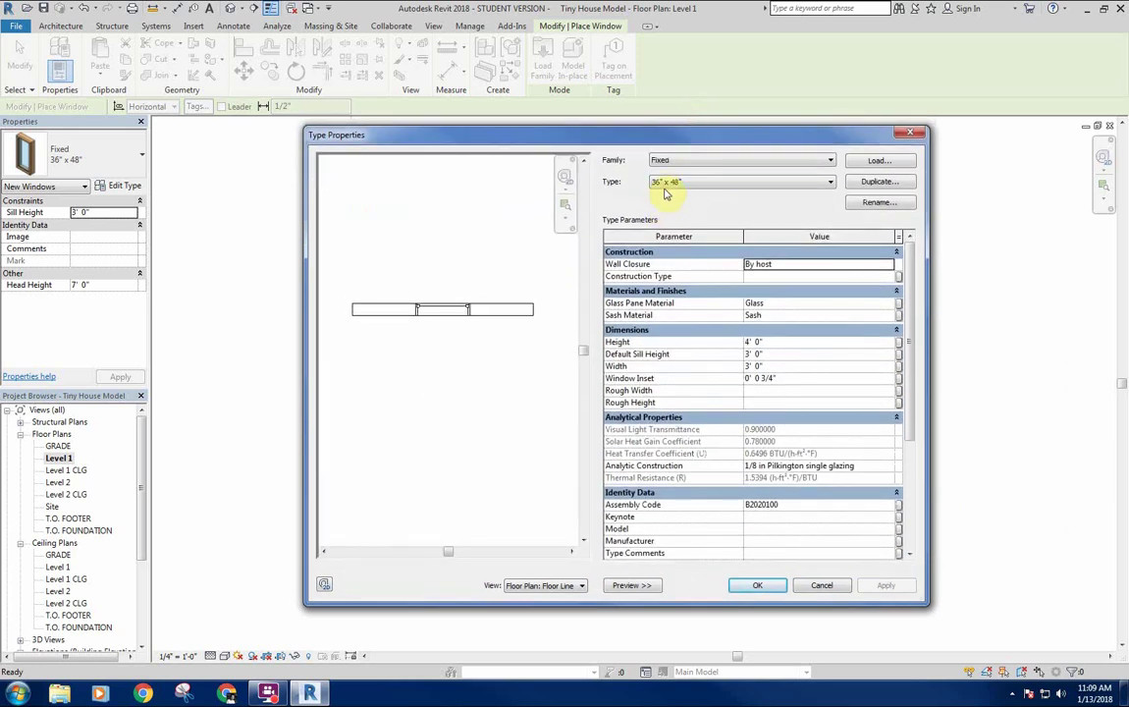
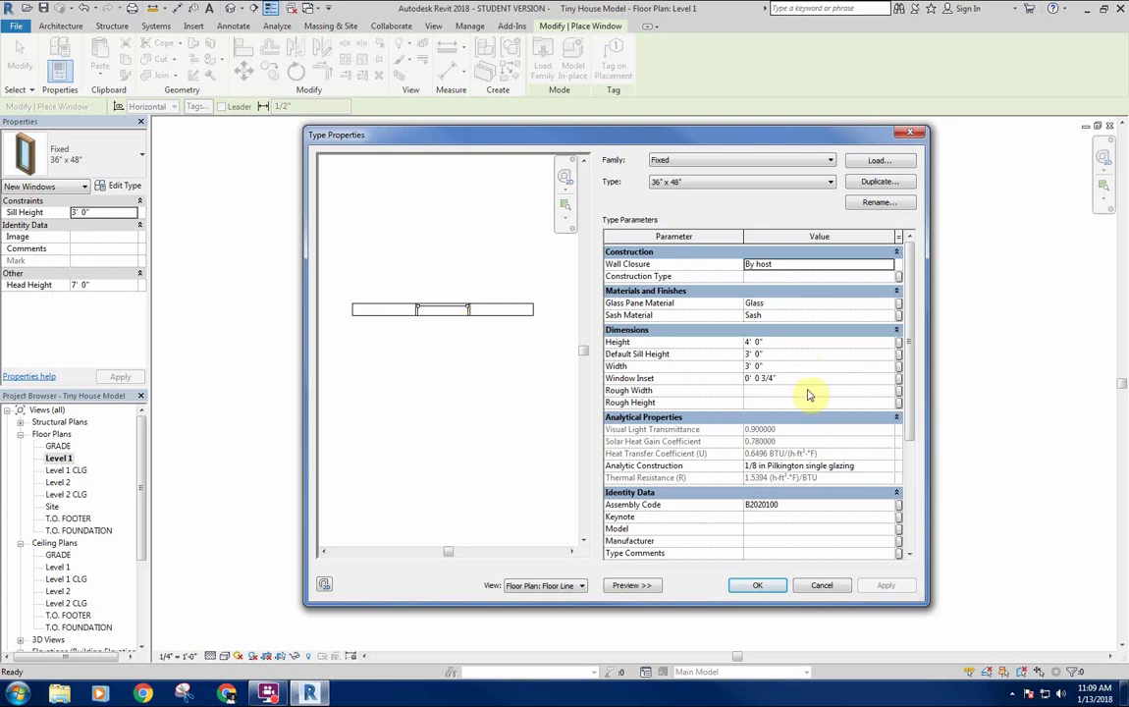
scroll(910, 385, "down", 1)
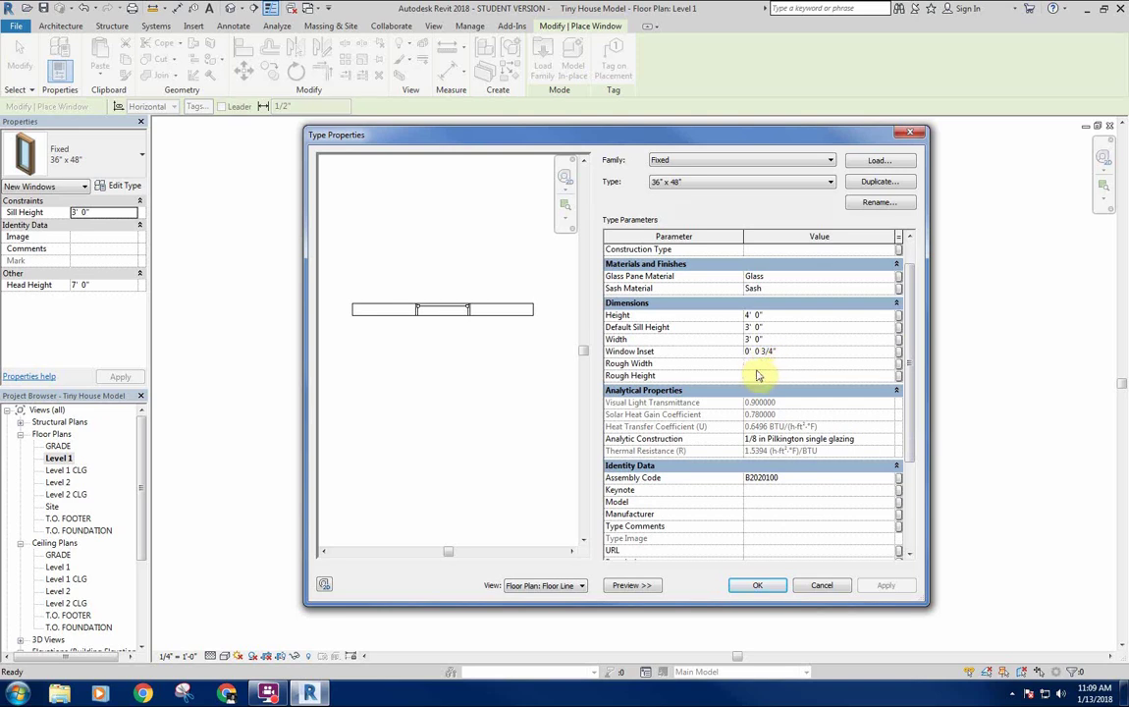
scroll(910, 337, "down", 5)
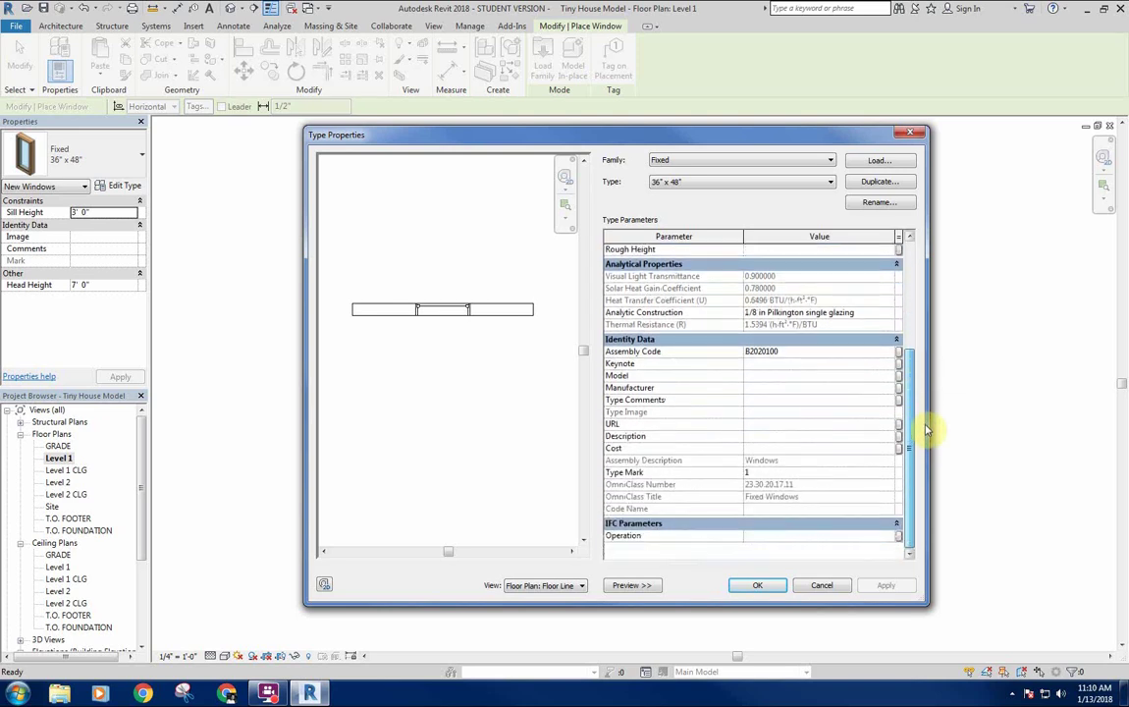
left_click_drag(926, 425, 920, 282)
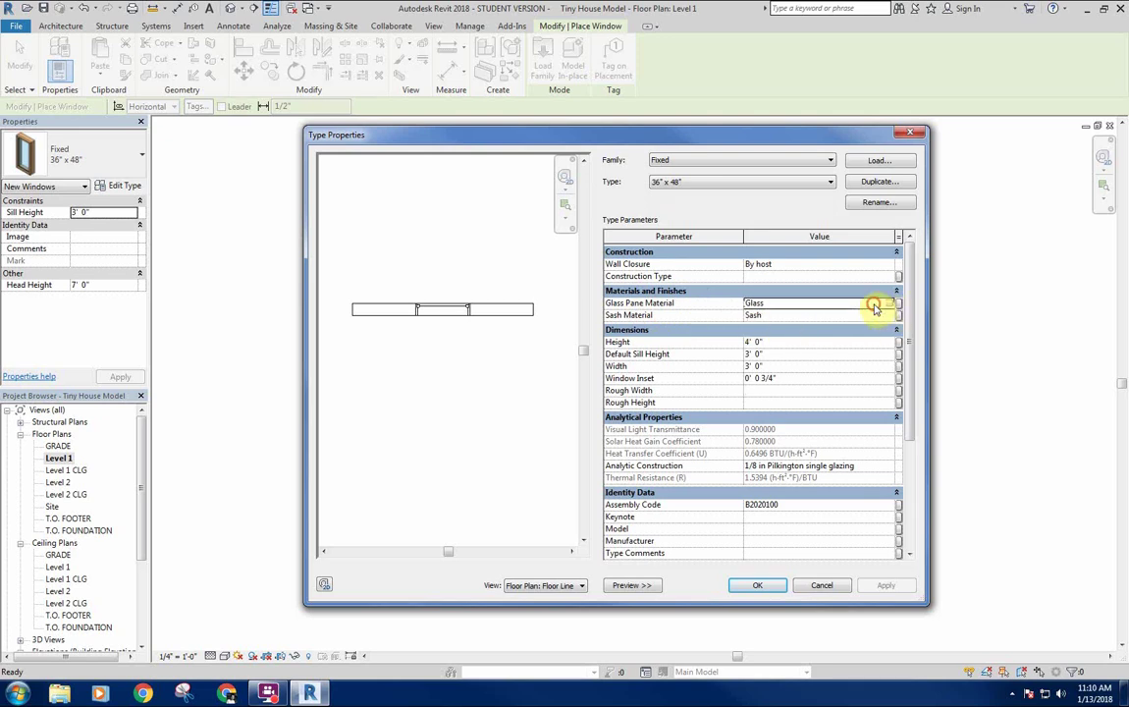
left_click(893, 312)
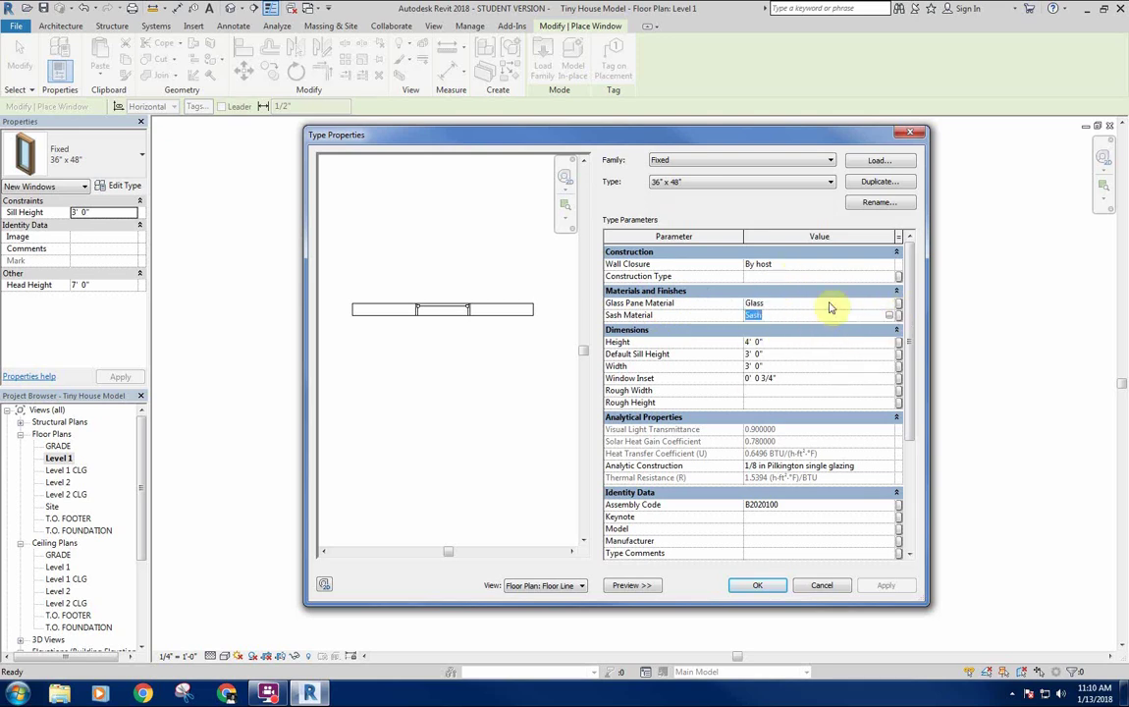
Duplicate the Fixed window type as 24" x 54" and set its width to 2' 0" and its height to 54".
left_click(879, 182)
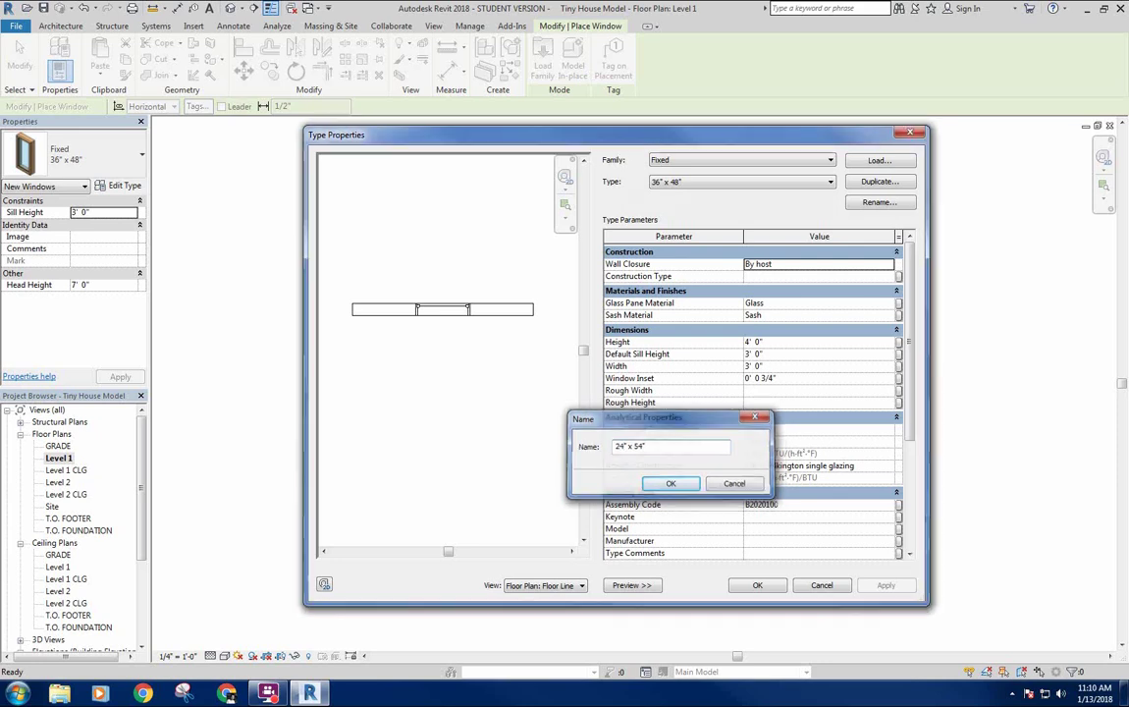
left_click(671, 483)
left_click(776, 365)
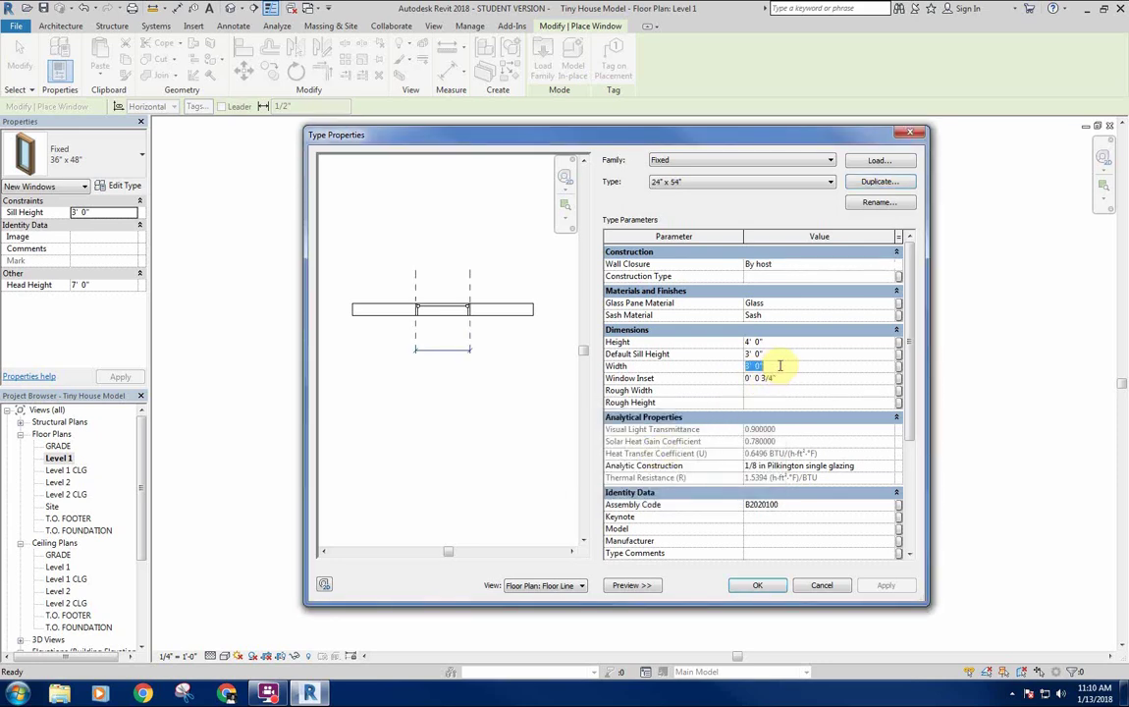
left_click(783, 341)
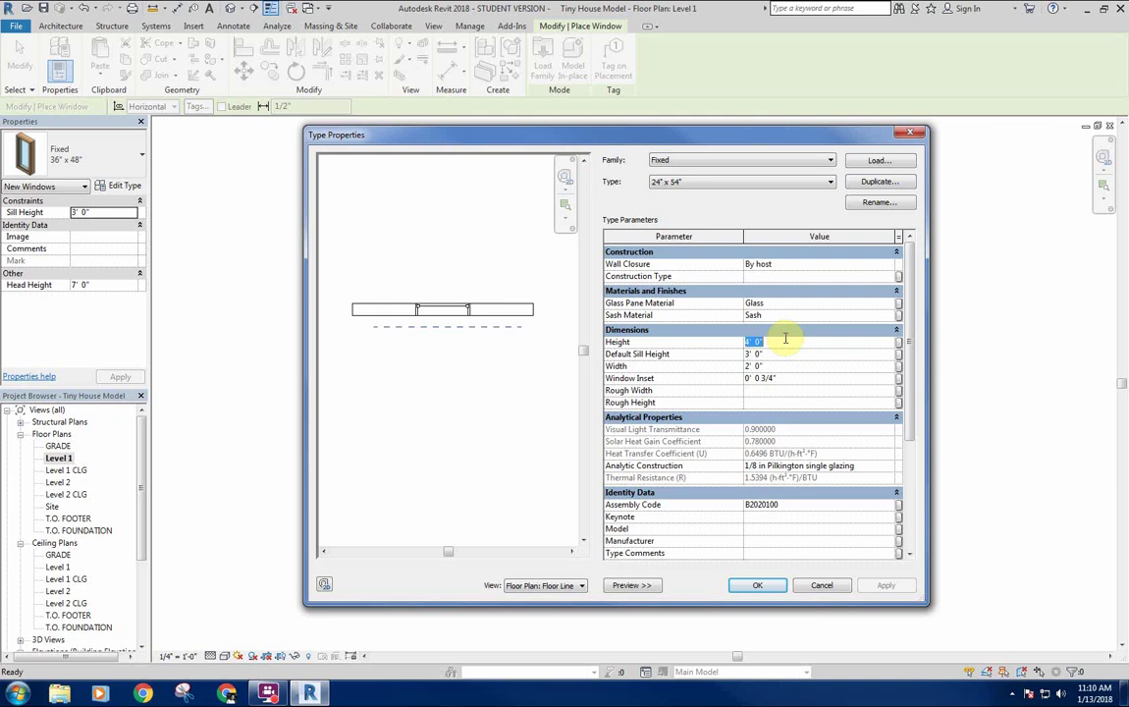
left_click(758, 586)
Place three Fixed 24" x 54" windows side by side in the exterior wall of the bump-out below the entry door.
middle_click_drag(643, 497, 680, 398)
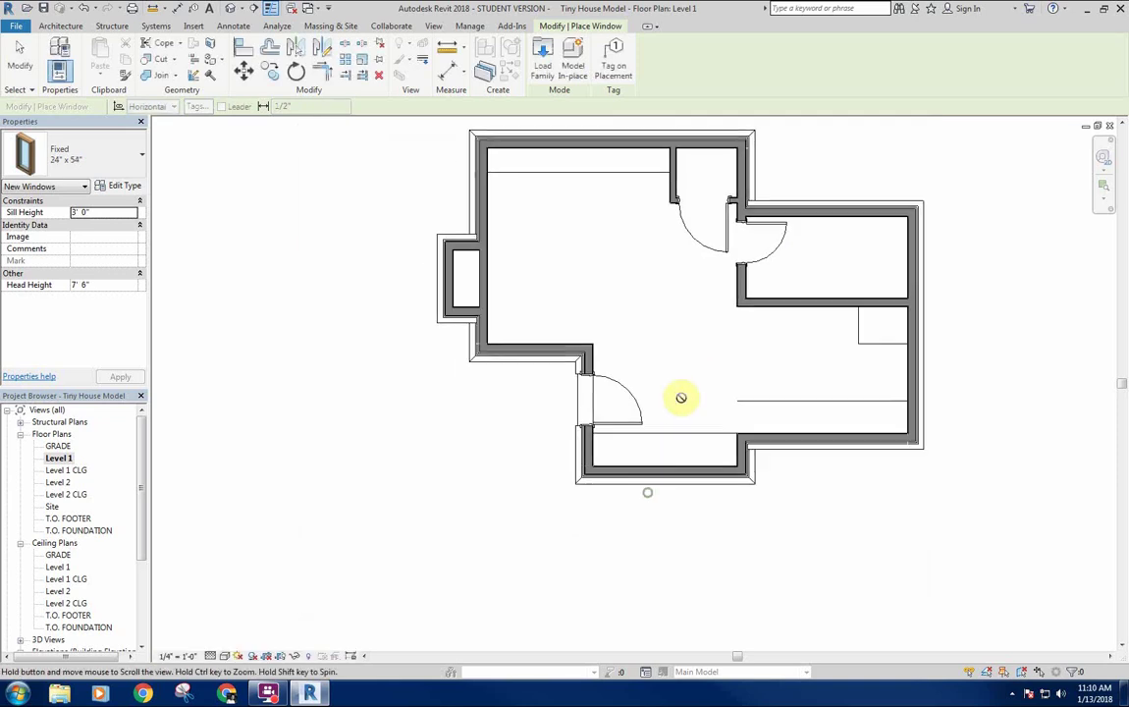
scroll(638, 467, "up", 5)
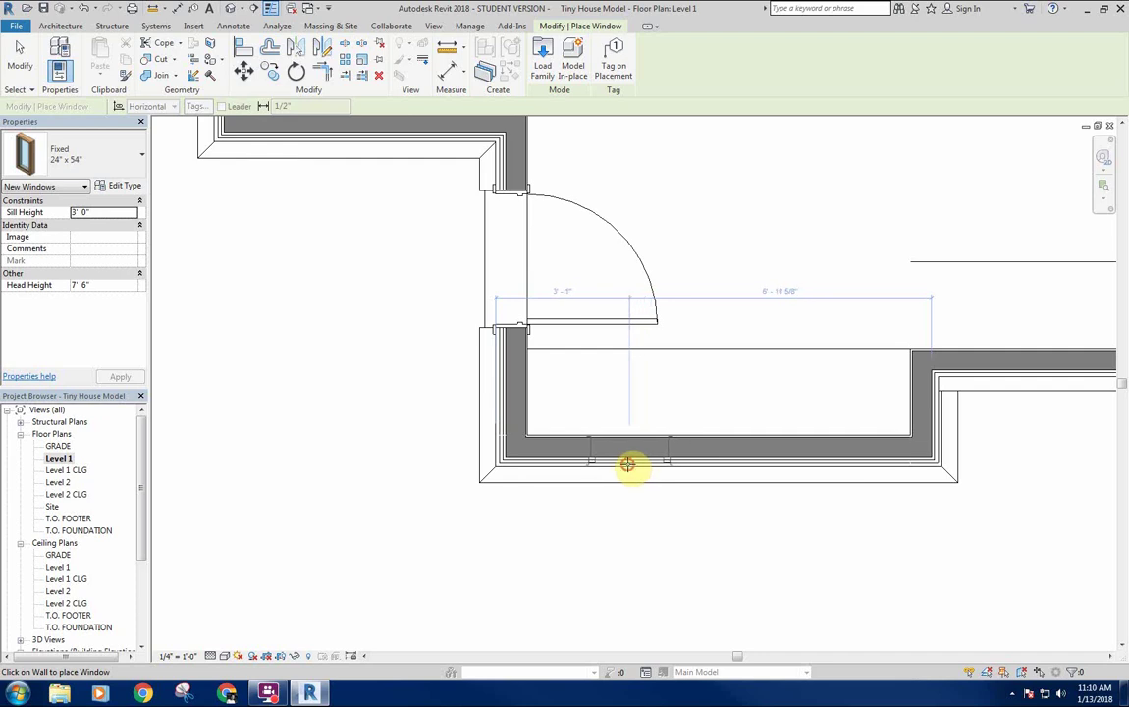
left_click(629, 464)
left_click(723, 464)
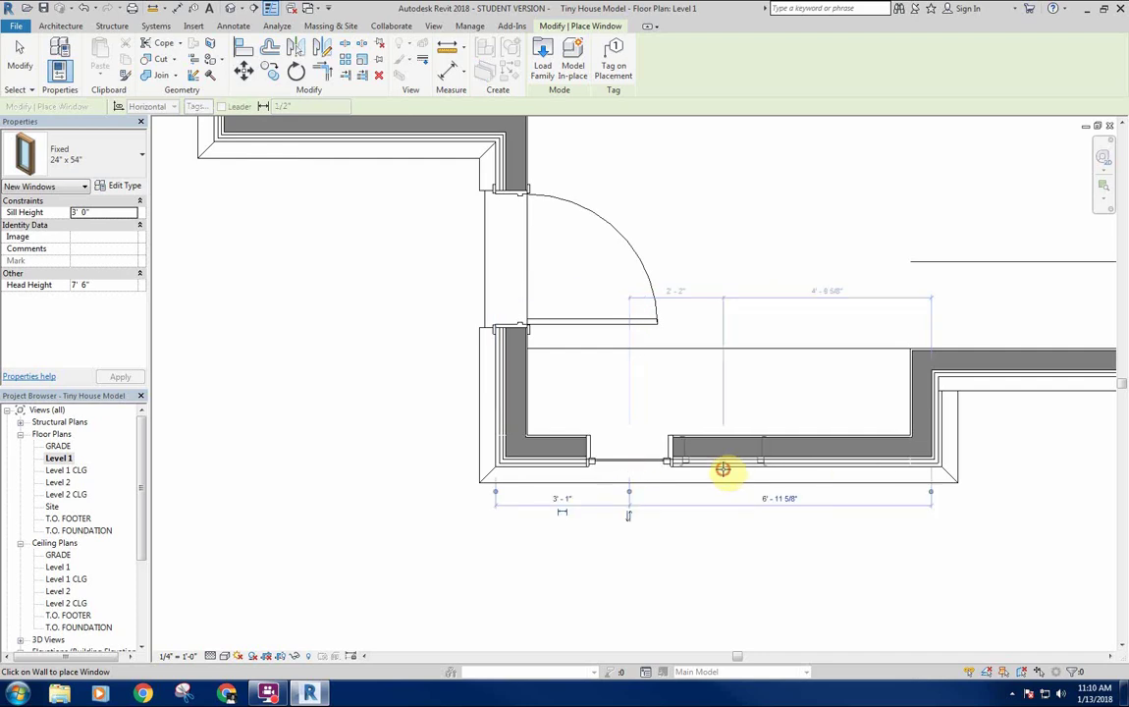
left_click(830, 468)
scroll(718, 397, "up", 3)
key("Escape")
key("Escape")
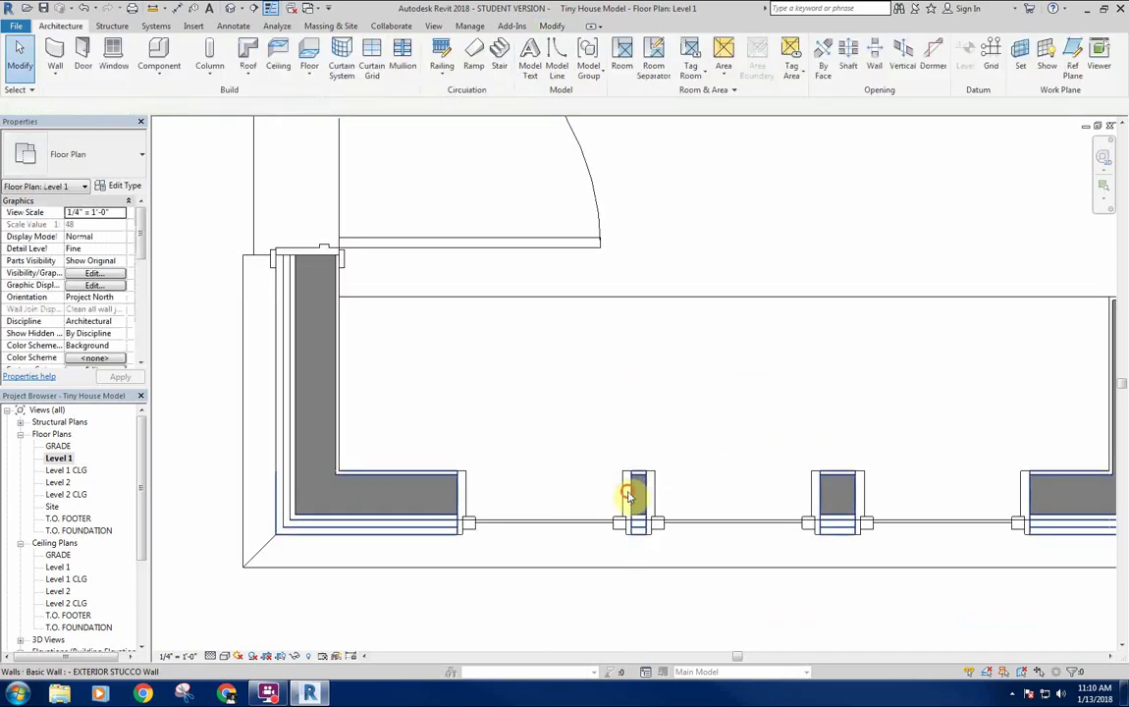
Move the two outer windows inward along the wall so they sit directly against the middle window.
left_click(629, 496)
left_click(667, 375)
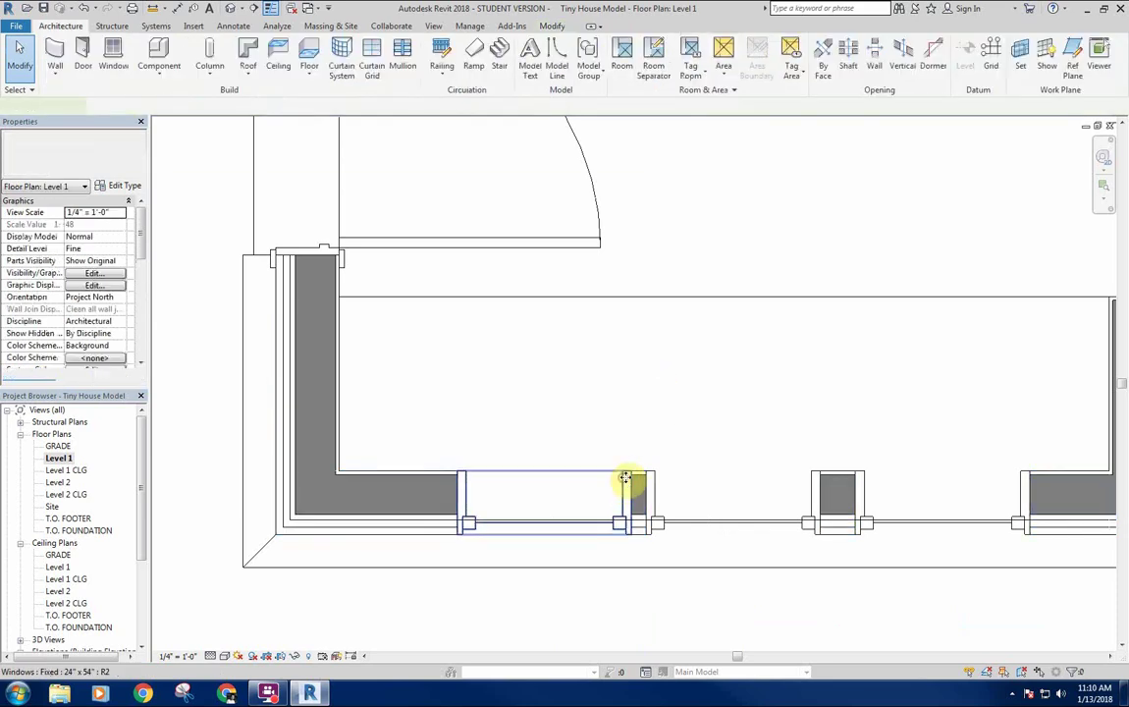
left_click_drag(625, 478, 643, 472)
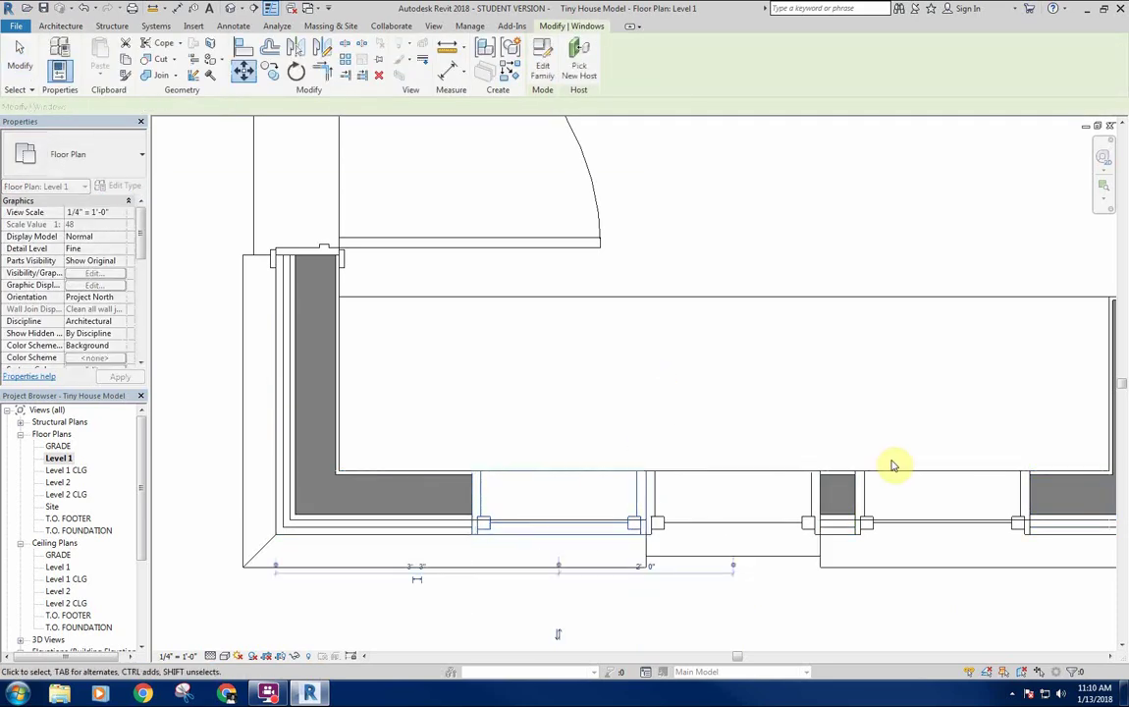
left_click(890, 469)
left_click_drag(888, 471, 825, 472)
scroll(778, 421, "down", 3)
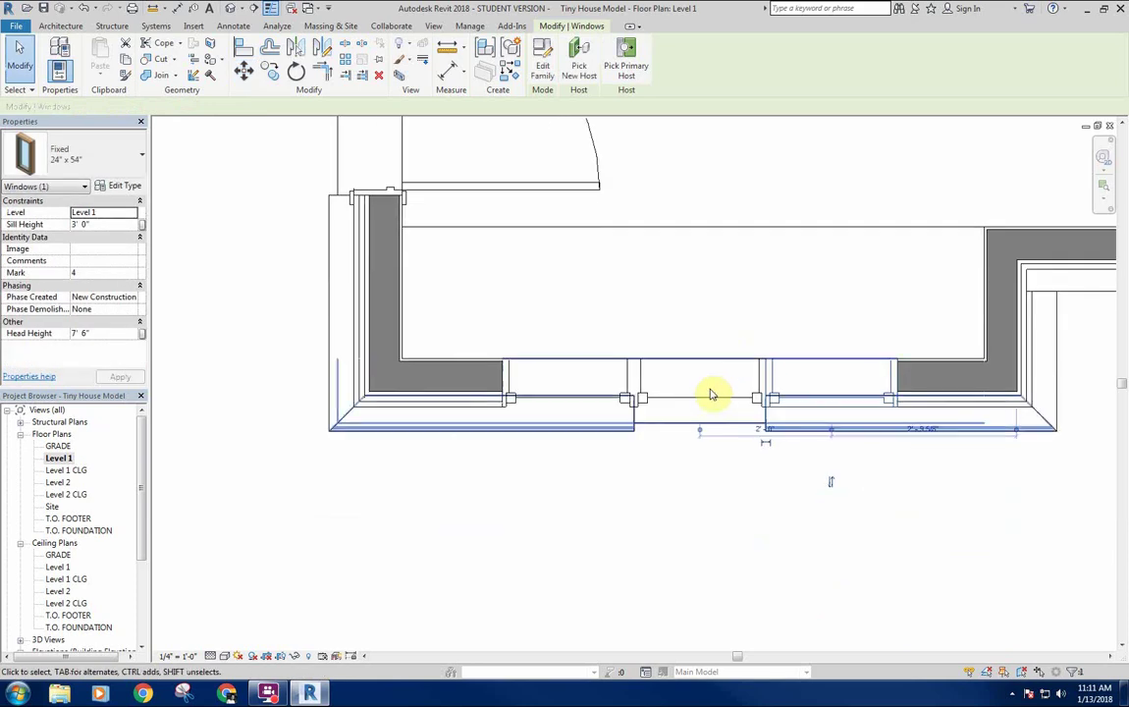
Select all three windows, activate their temporary dimensions, and move the outer witness lines to the inner faces of the side walls.
left_click(706, 398, "ctrl")
left_click(601, 399, "ctrl")
scroll(627, 319, "down", 3)
middle_click_drag(628, 320, 639, 328)
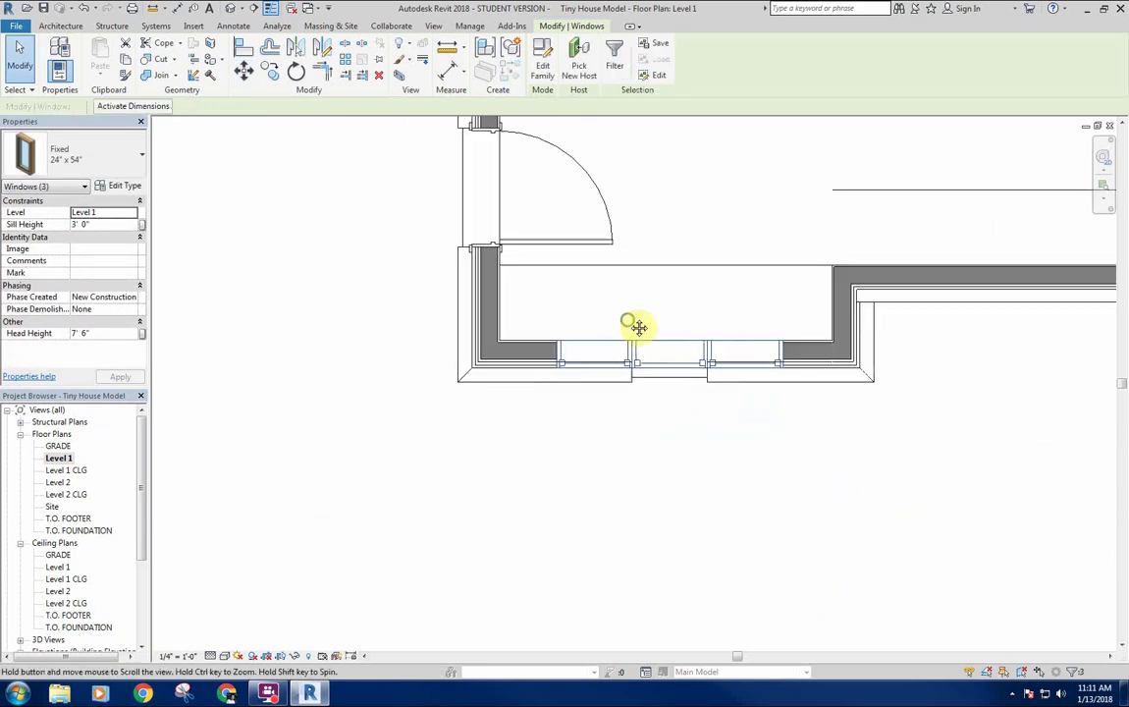
left_click(110, 106)
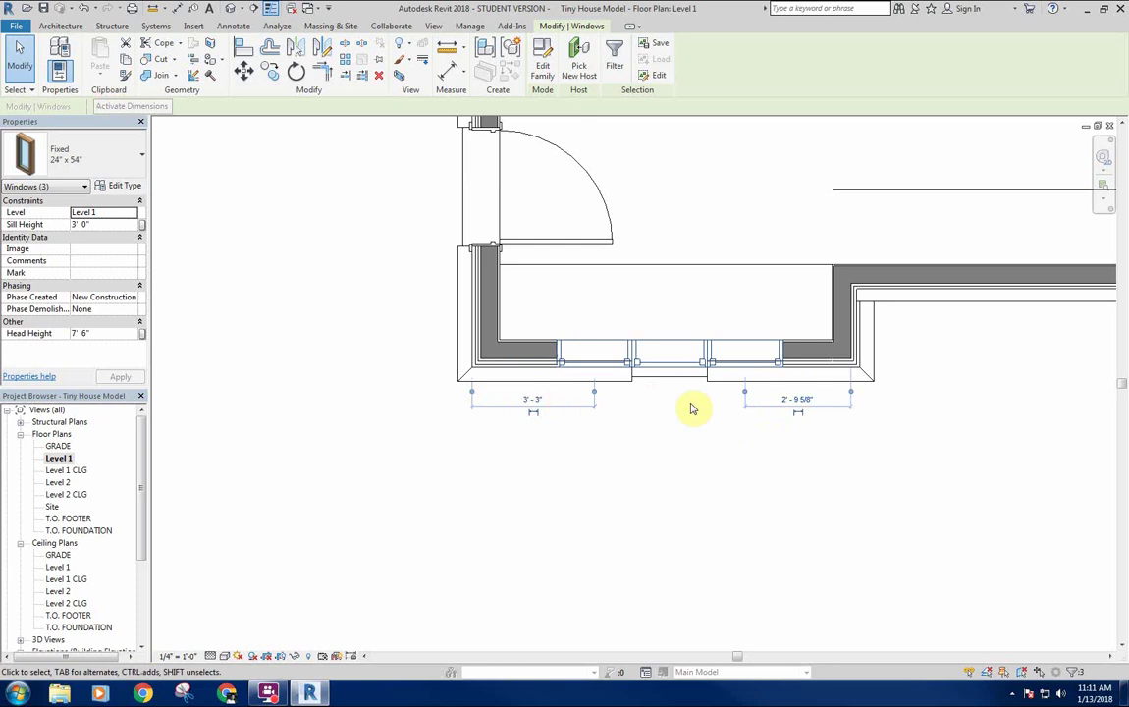
left_click_drag(849, 391, 841, 394)
left_click(839, 394)
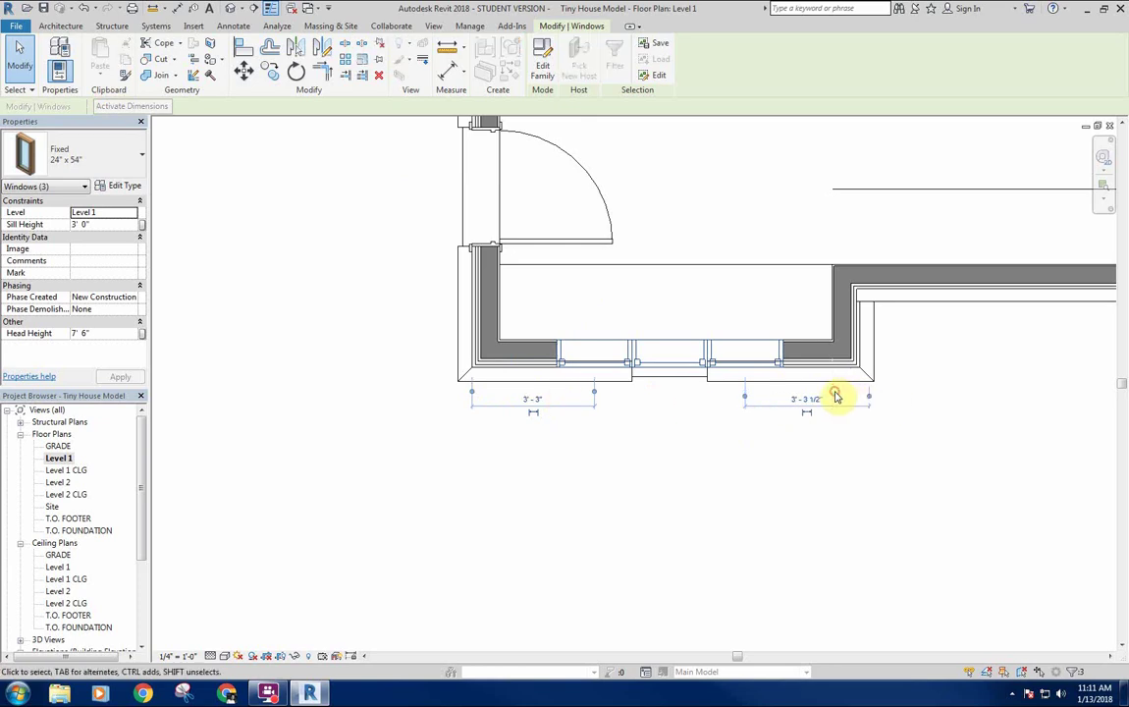
left_click_drag(473, 394, 504, 395)
left_click_drag(858, 377, 838, 390)
middle_click_drag(650, 463, 673, 463)
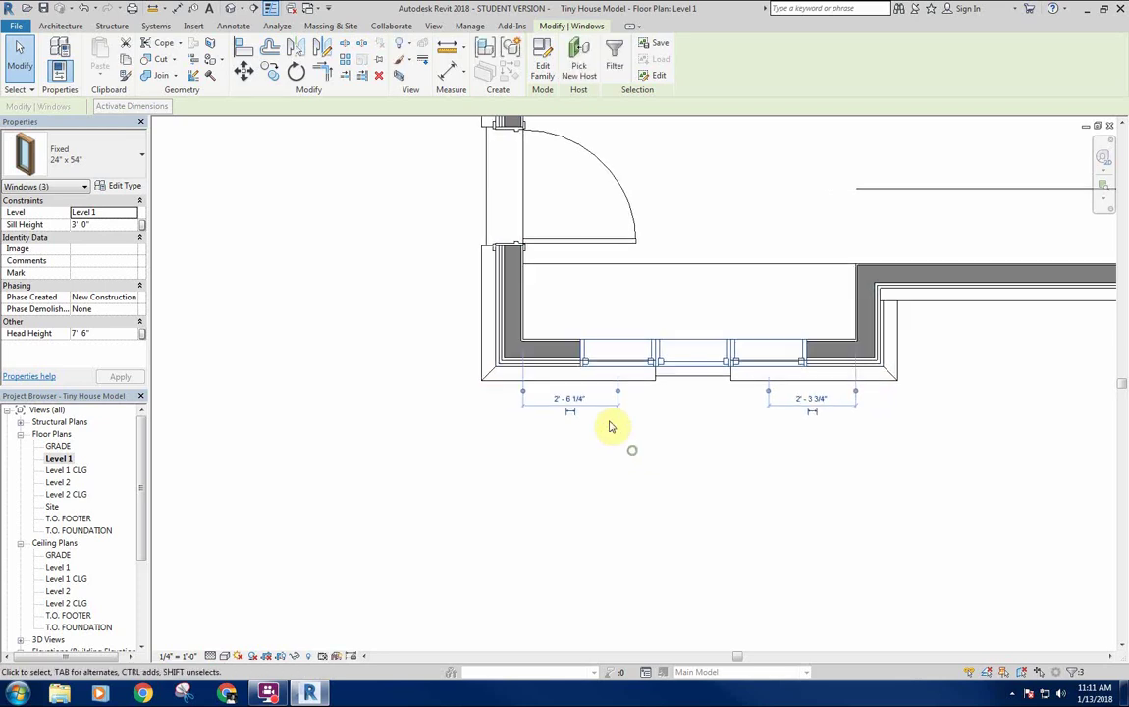
Center the three-window group between the side walls by setting the left temporary dimension to 2' - 5".
left_click(581, 399)
type("2' - 6")
key("Return")
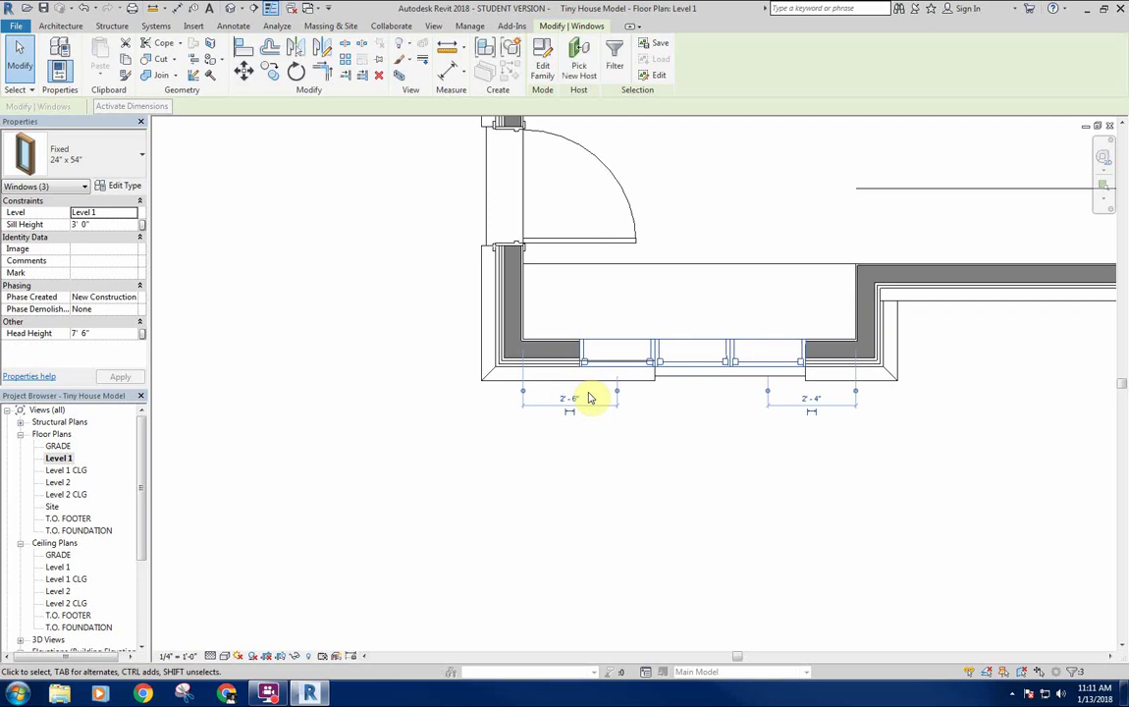
left_click(574, 398)
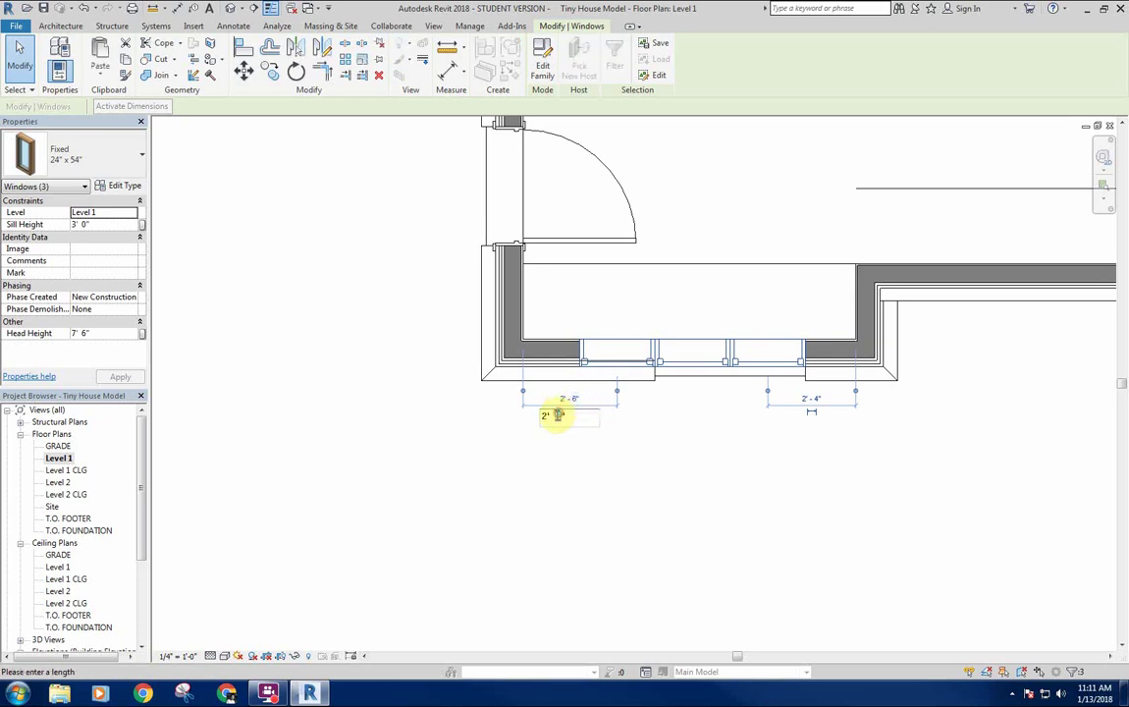
key("Return")
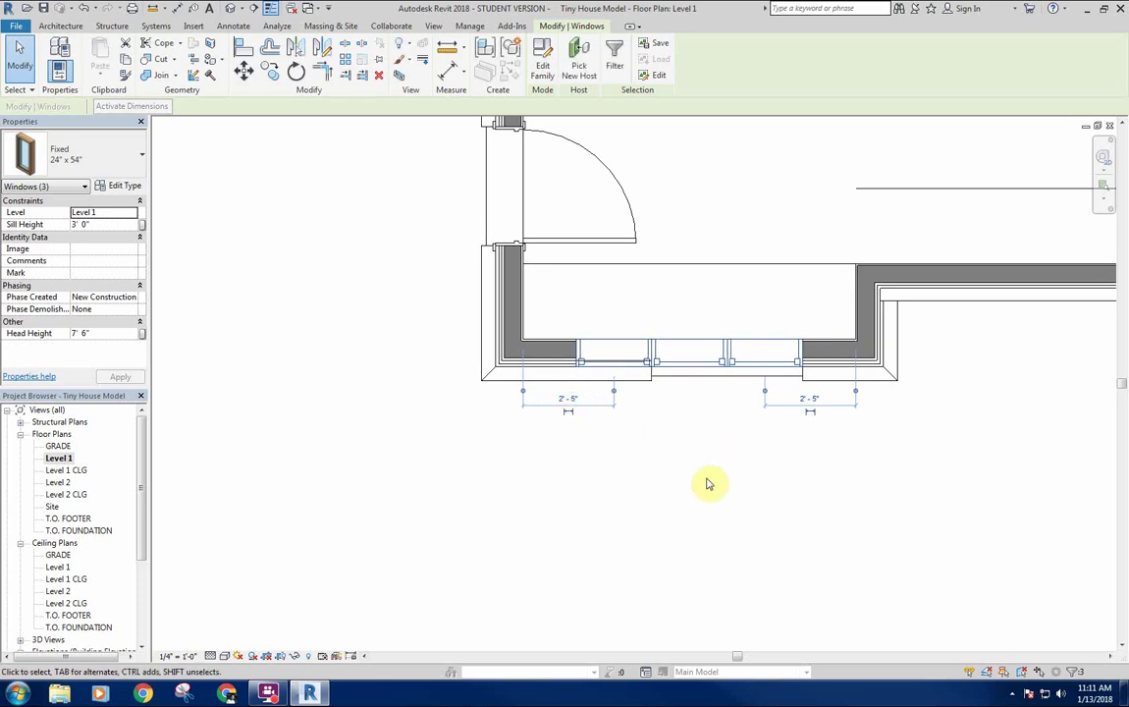
left_click(714, 457)
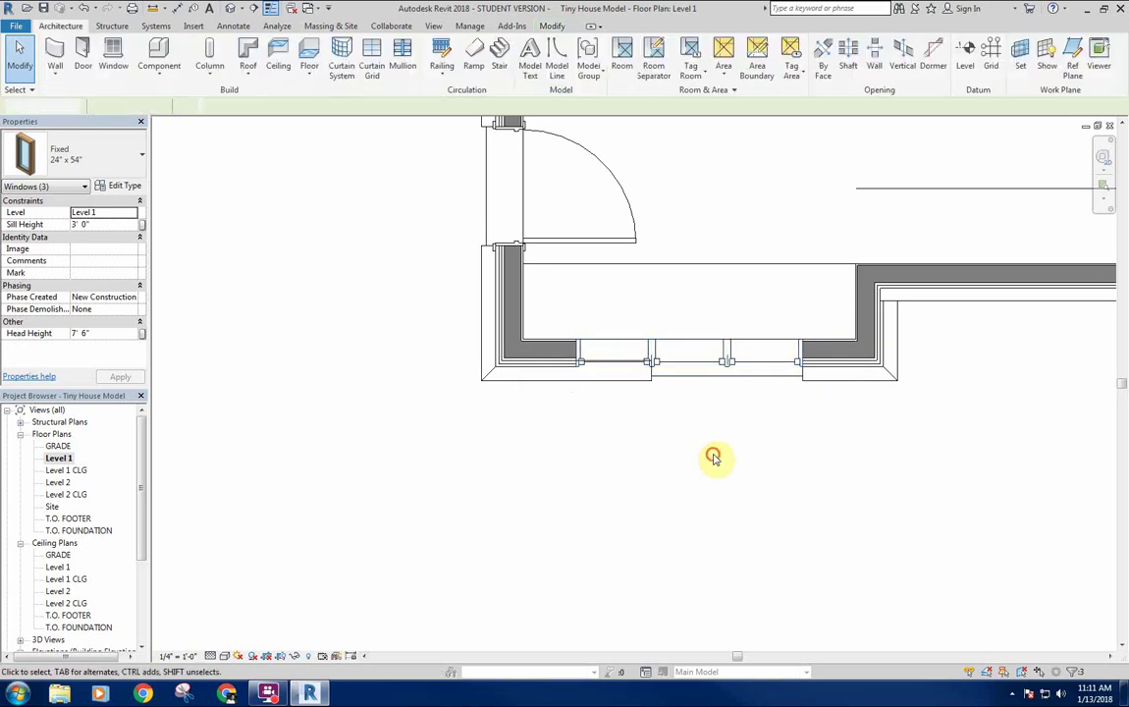
Set the sill height of all three fixed windows in the bump-out wall to 3' 3".
left_click(645, 337)
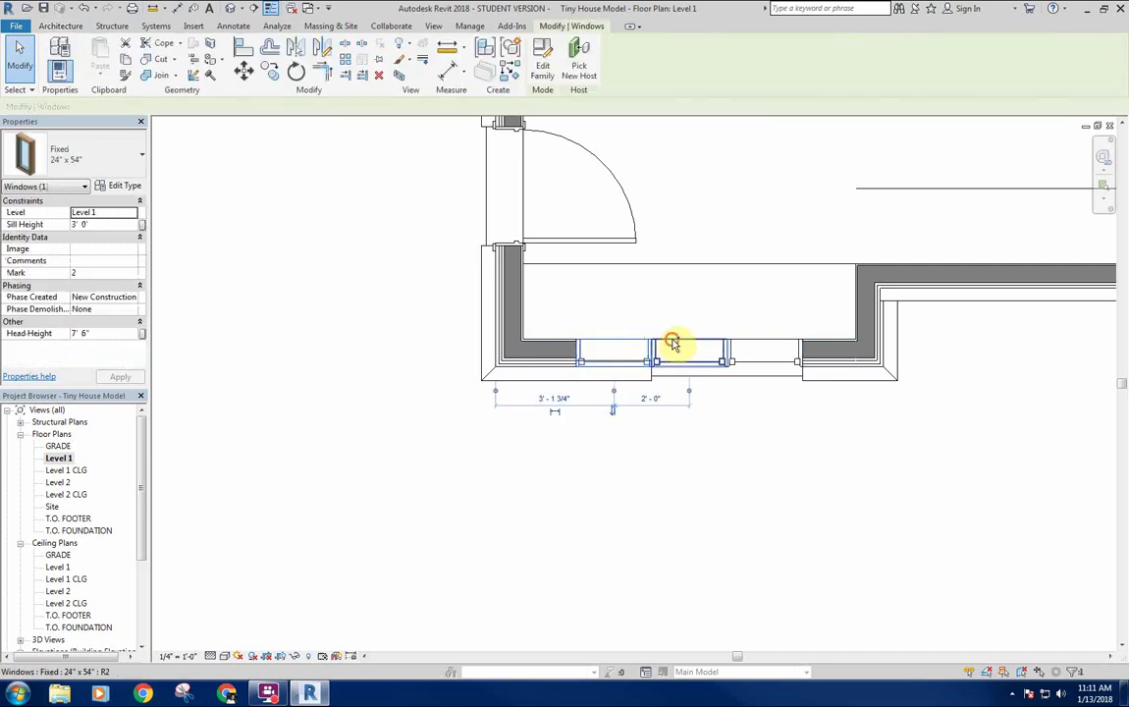
left_click(765, 343, "ctrl")
left_click(690, 345, "ctrl")
middle_click_drag(672, 455, 681, 429)
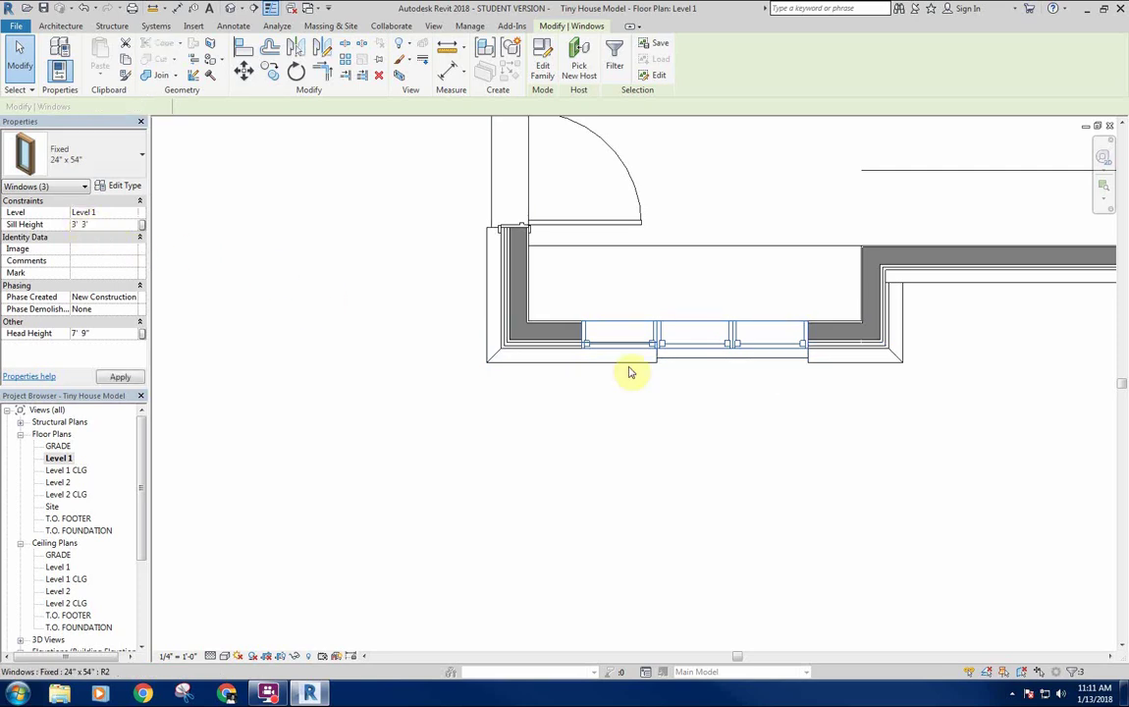
left_click(761, 484)
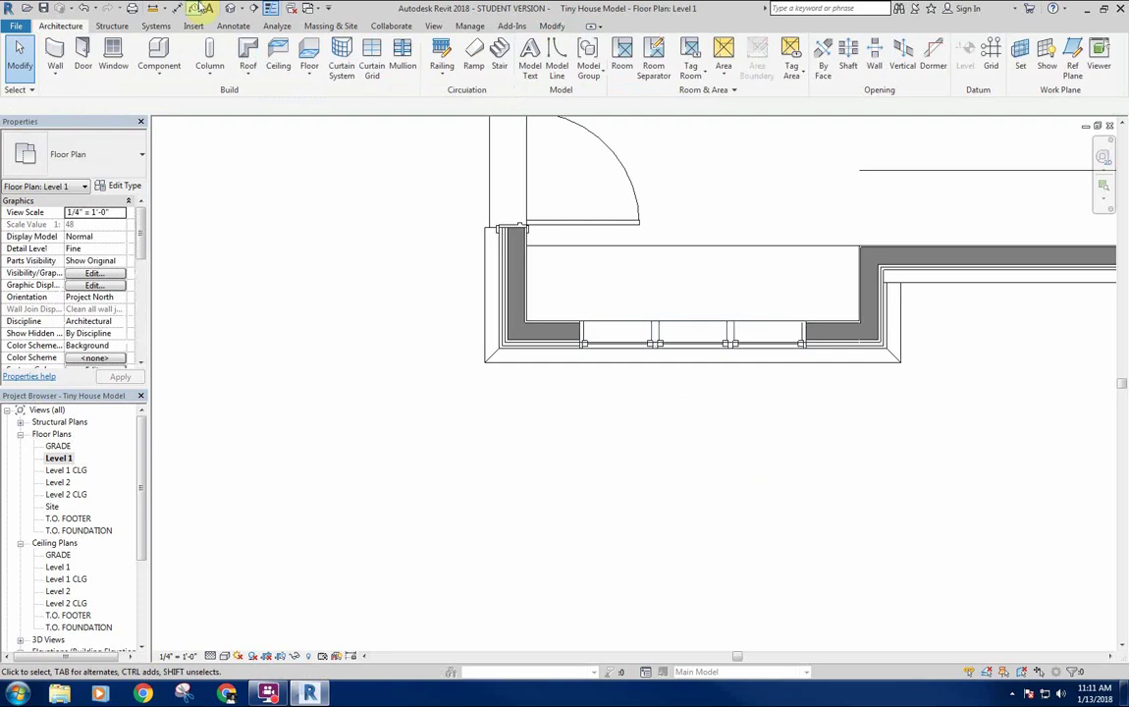
Examine in the 3D view how the three-window group sits above the sill of the bump-out's stone wall.
left_click(233, 8)
middle_click_drag(723, 489, 612, 486, "shift")
scroll(630, 368, "up", 2)
scroll(433, 270, "up", 3)
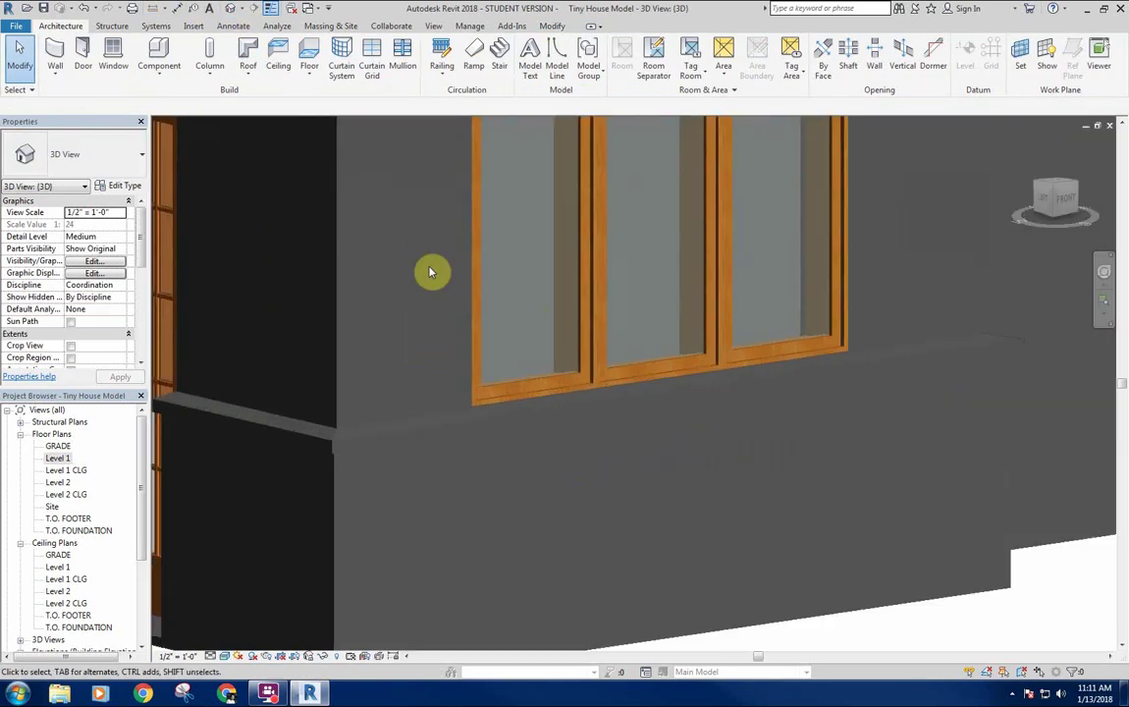
scroll(433, 270, "down", 5)
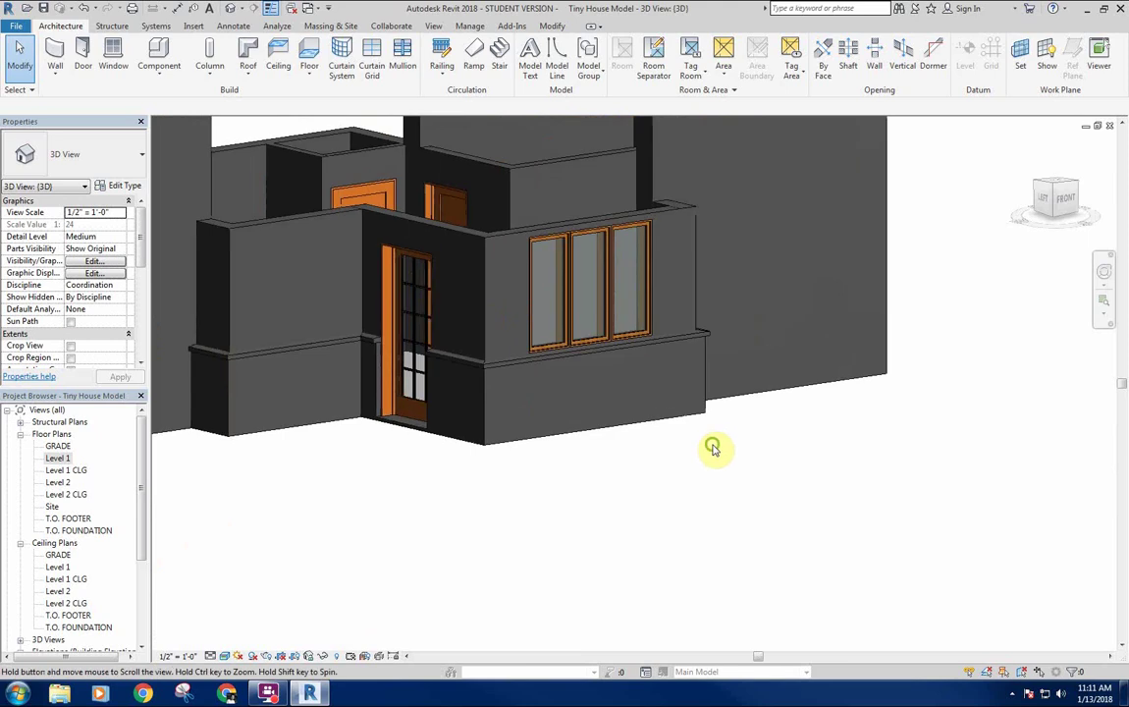
scroll(550, 235, "up", 4)
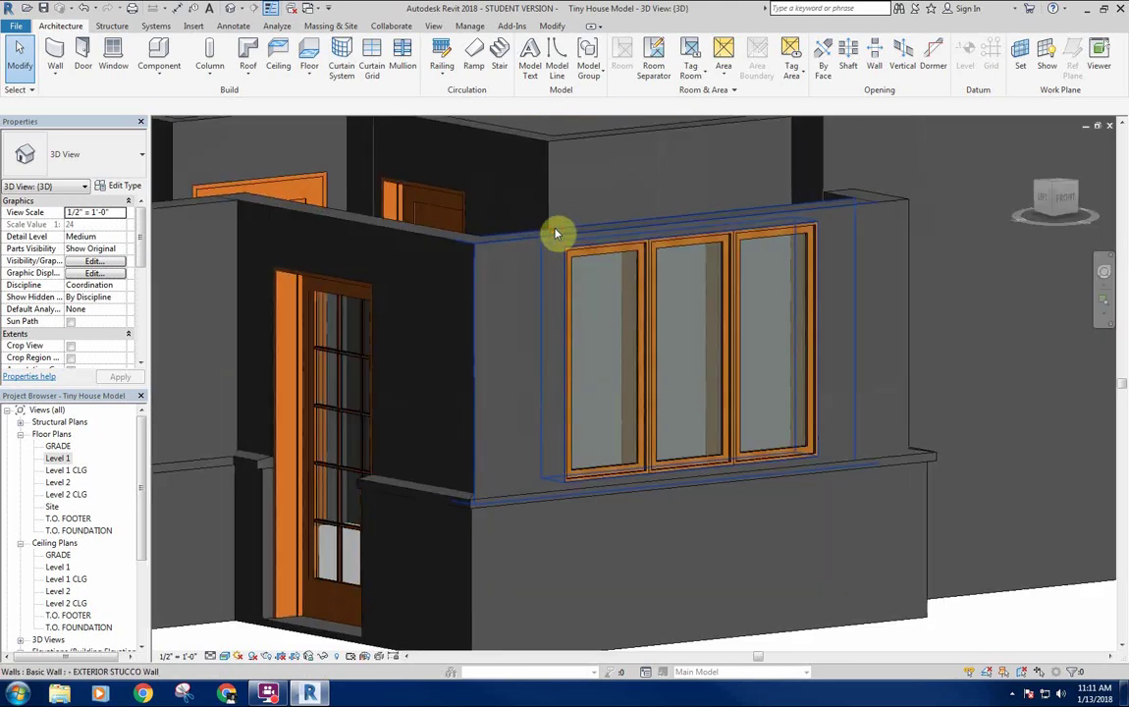
Check the upper stucco wall hosting the windows, and look over the bump-out and surrounding exterior walls in 3D.
left_click(548, 247)
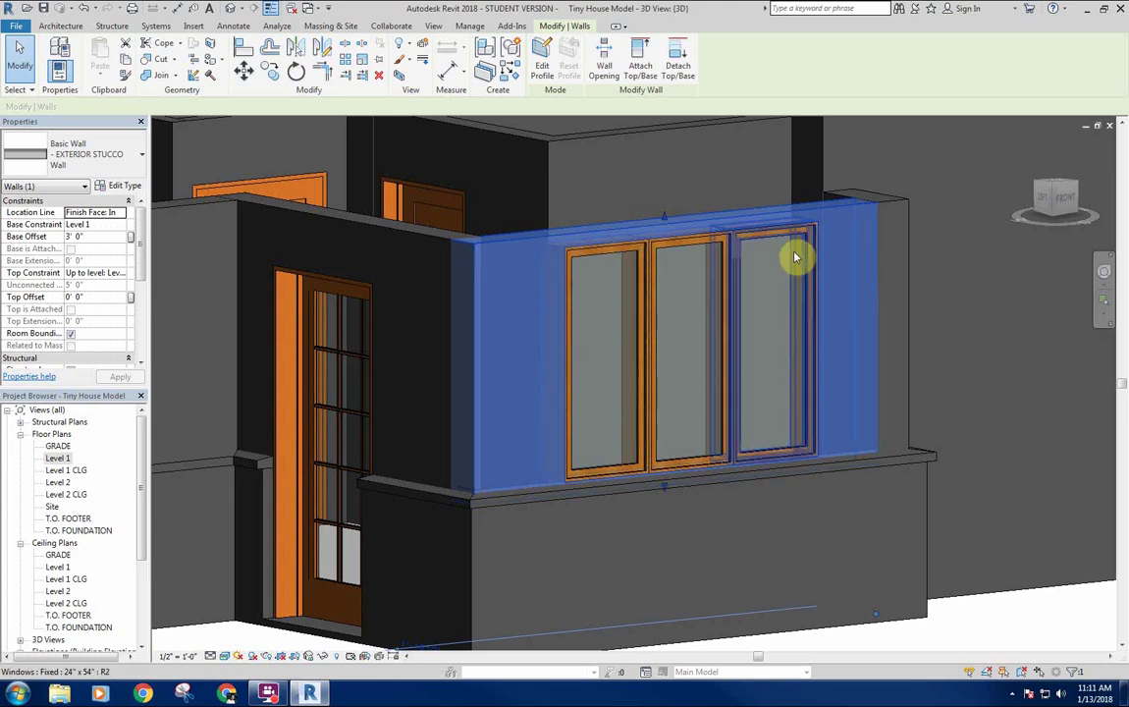
middle_click(665, 379)
scroll(710, 439, "down", 2)
middle_click_drag(709, 439, 709, 412)
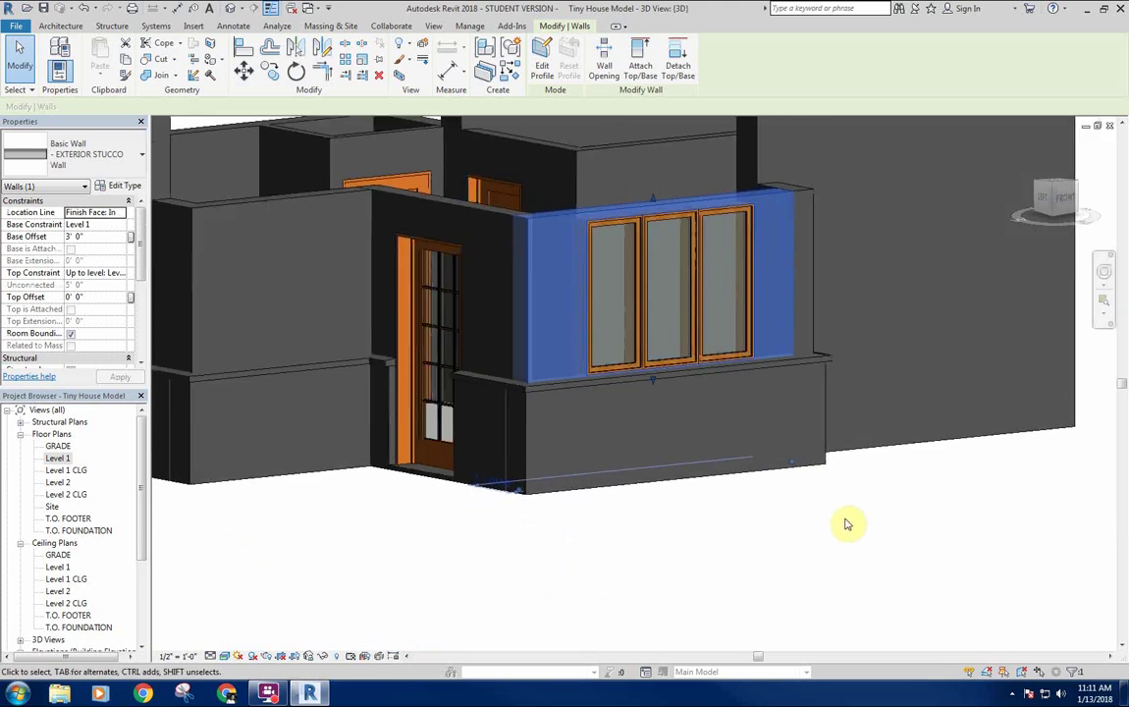
left_click(852, 510)
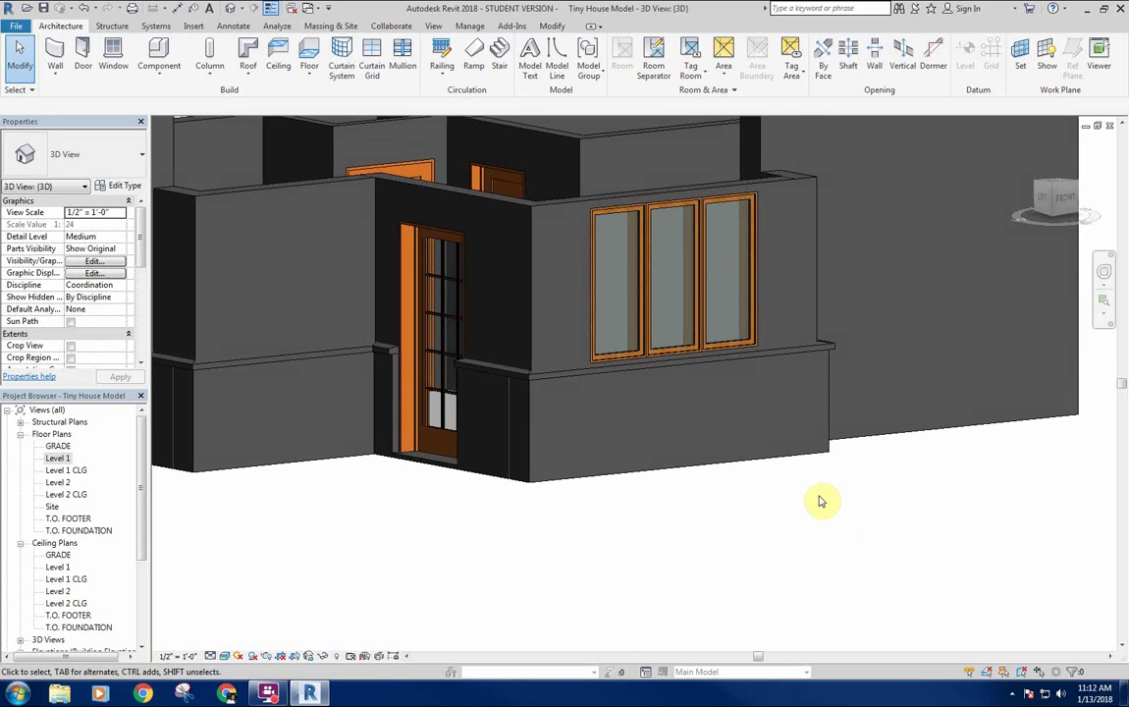
scroll(818, 499, "down", 2)
middle_click_drag(605, 215, 569, 255)
middle_click_drag(585, 386, 585, 359)
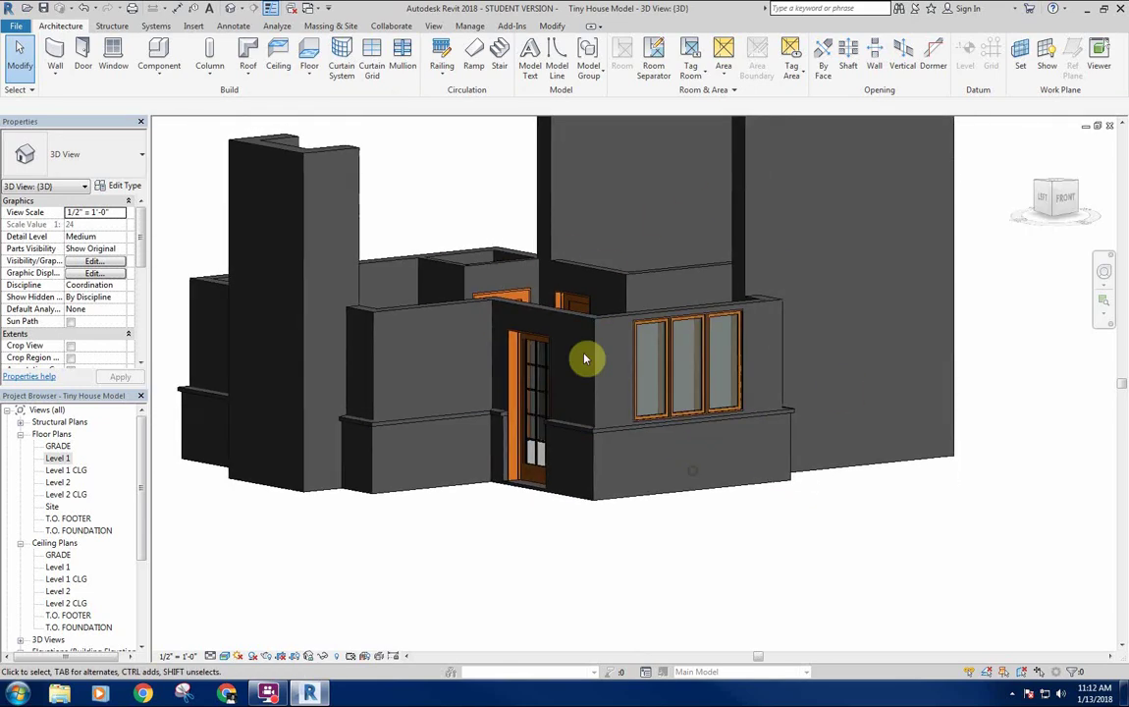
middle_click_drag(752, 509, 756, 499)
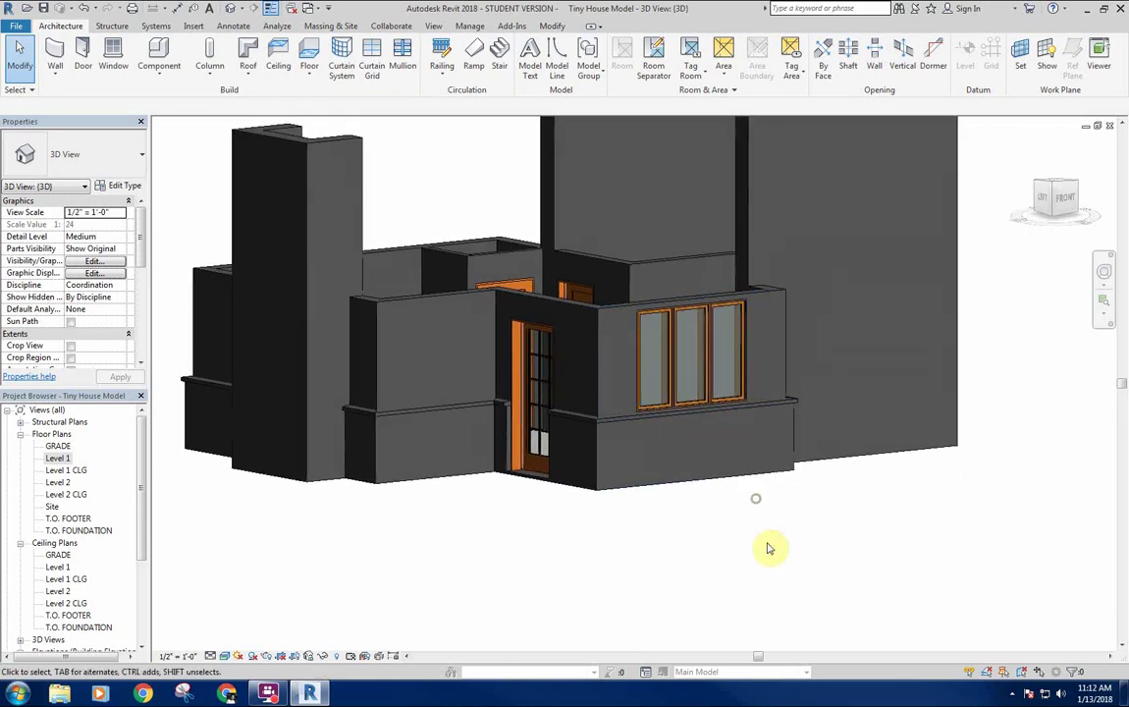
middle_click_drag(768, 547, 752, 546, "shift")
In the Level 1 plan, copy the three-window group with Constrain off from the bump-out's inner corner to the adjacent exterior wall's inner face.
key("ctrl+Tab")
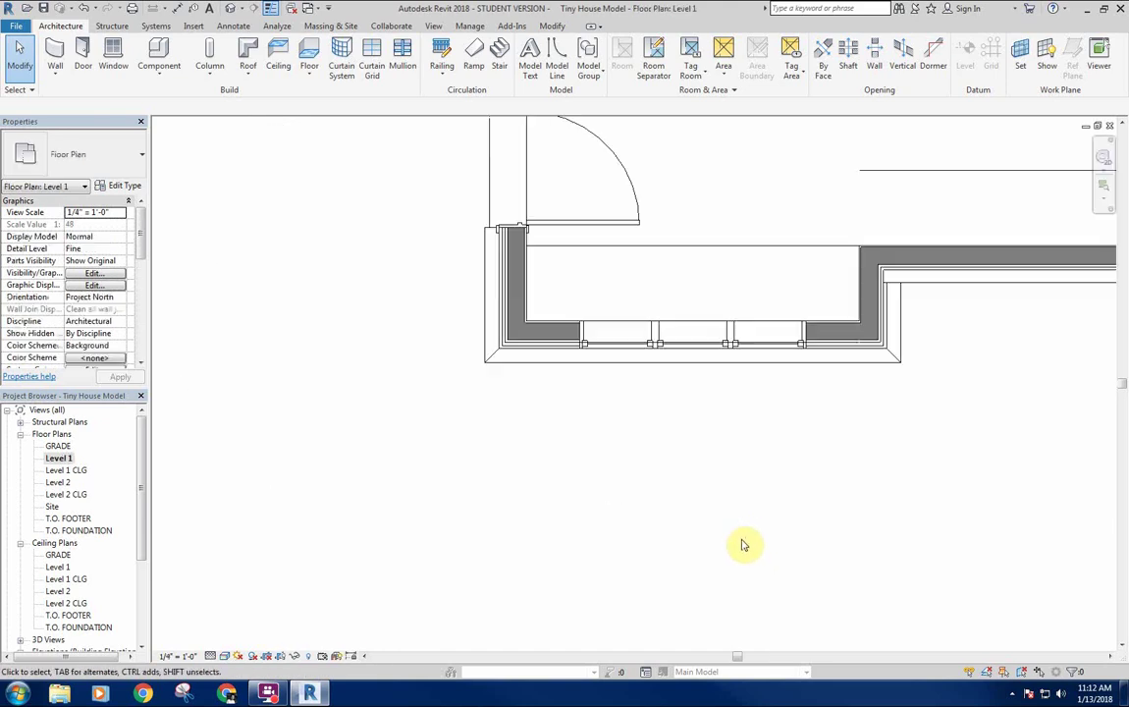
scroll(631, 436, "down", 2)
middle_click_drag(630, 436, 676, 507)
left_click(665, 457)
left_click(665, 459)
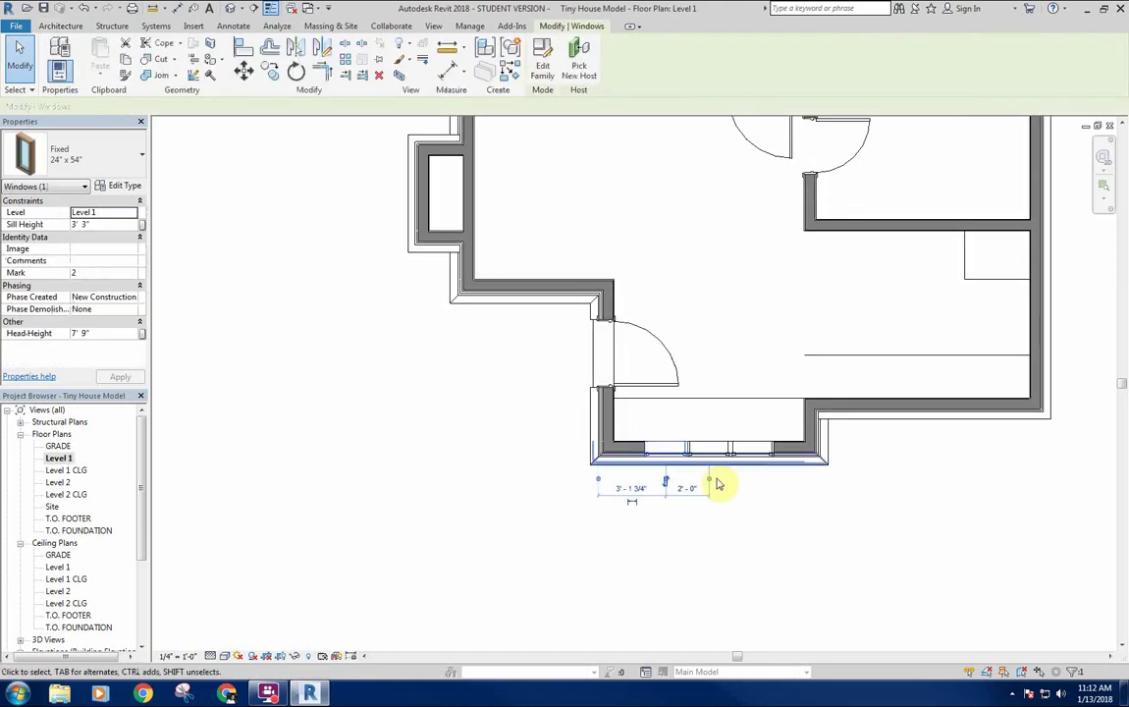
middle_click_drag(727, 464, 653, 456)
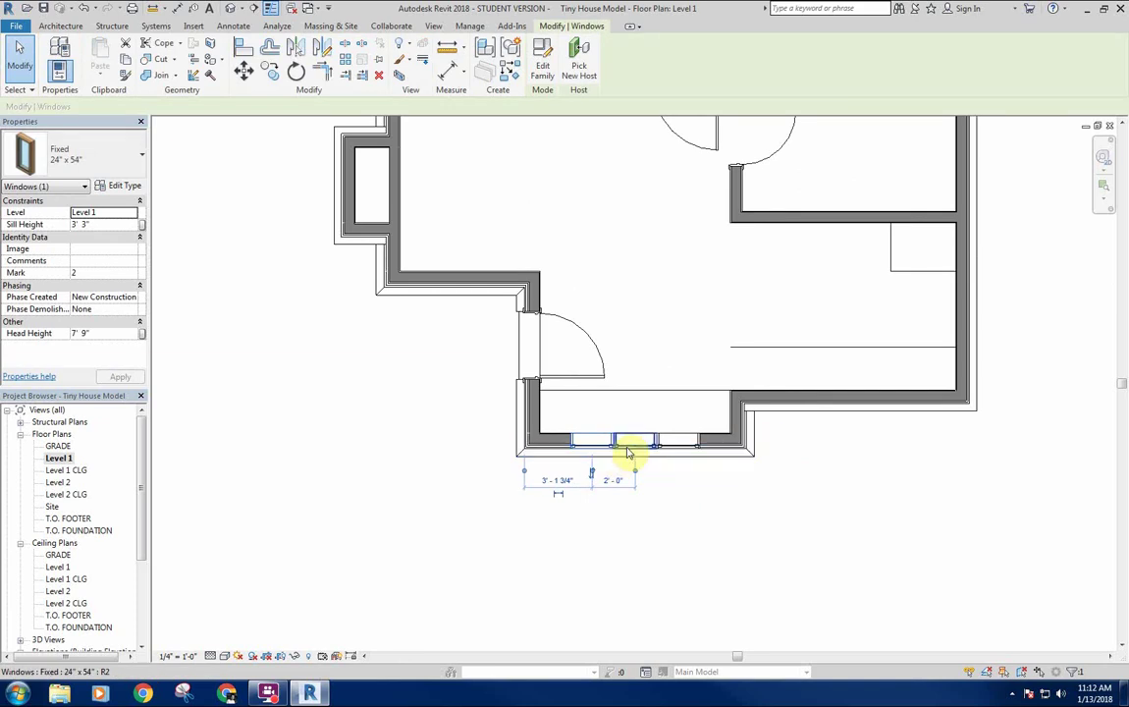
left_click(630, 454, "ctrl")
left_click(680, 454, "ctrl")
scroll(678, 450, "up", 2)
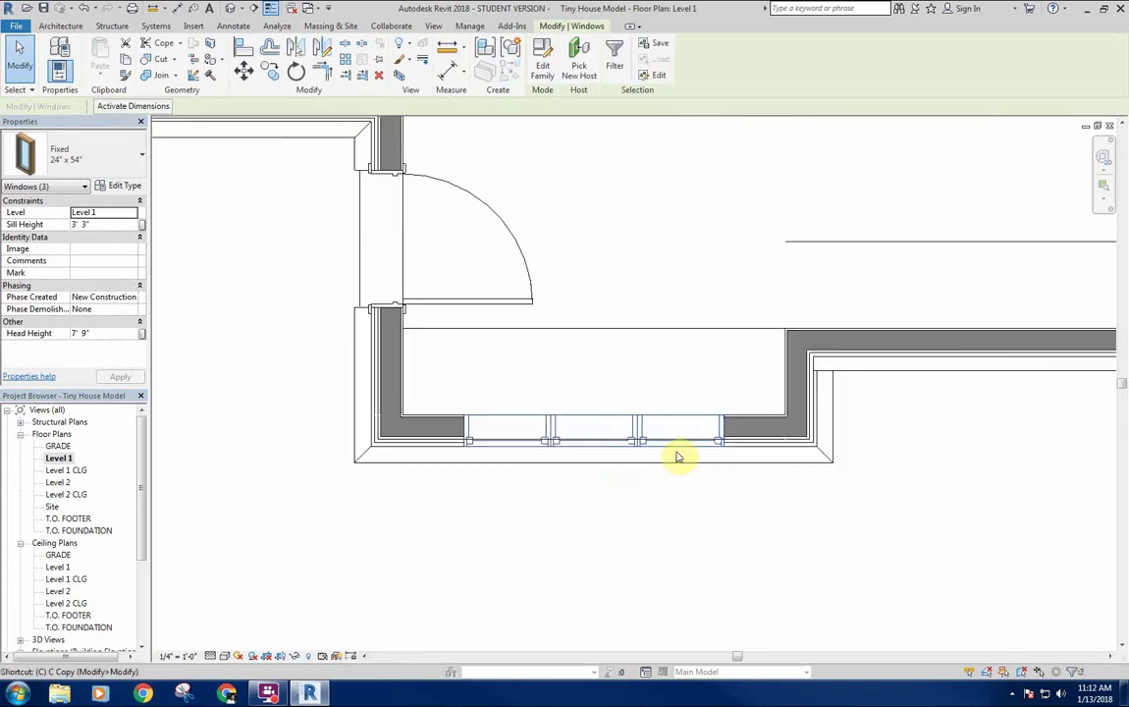
key("m")
key("v")
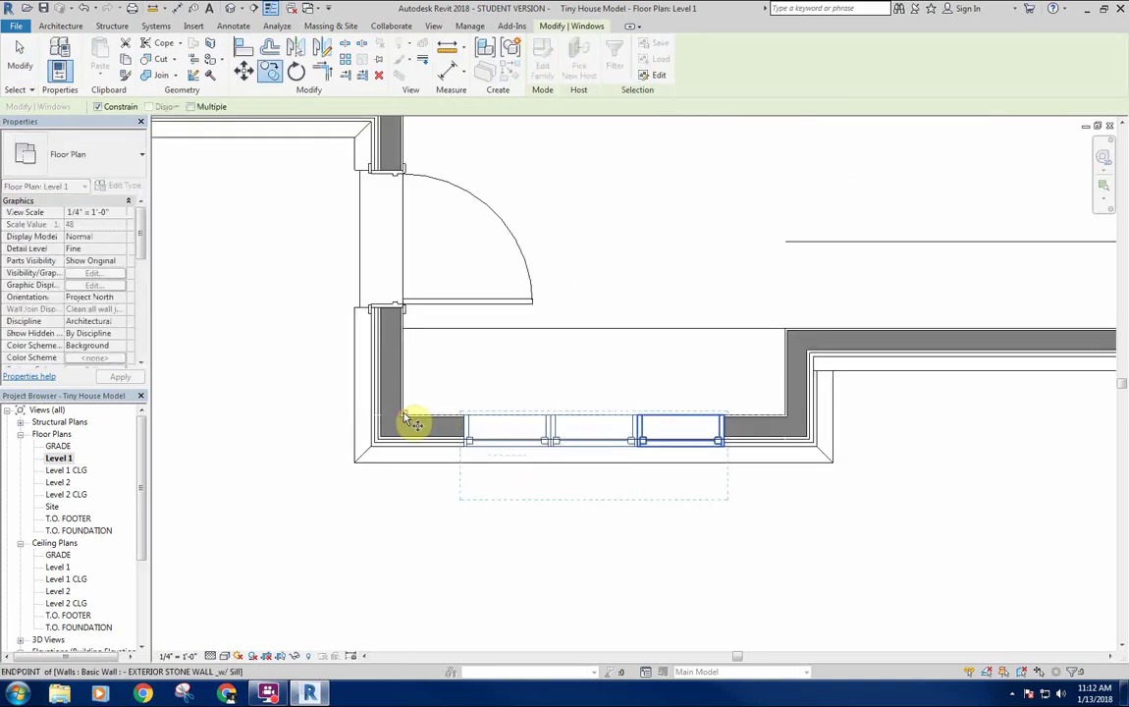
left_click(416, 423)
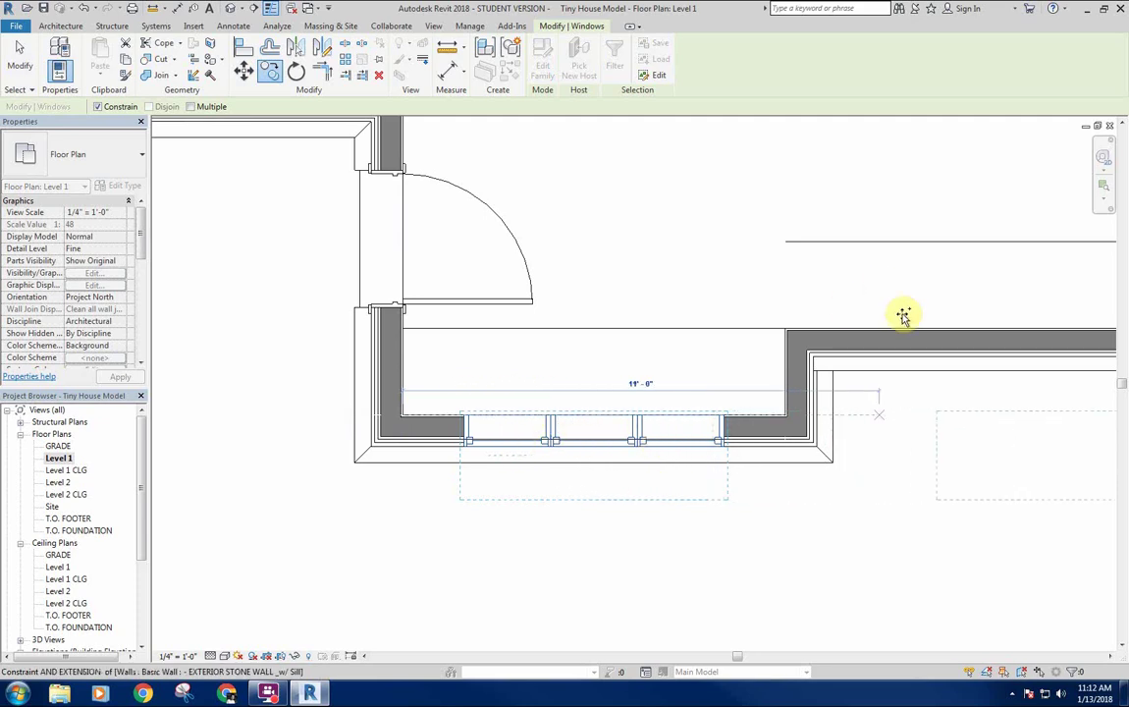
middle_click_drag(902, 315, 872, 427)
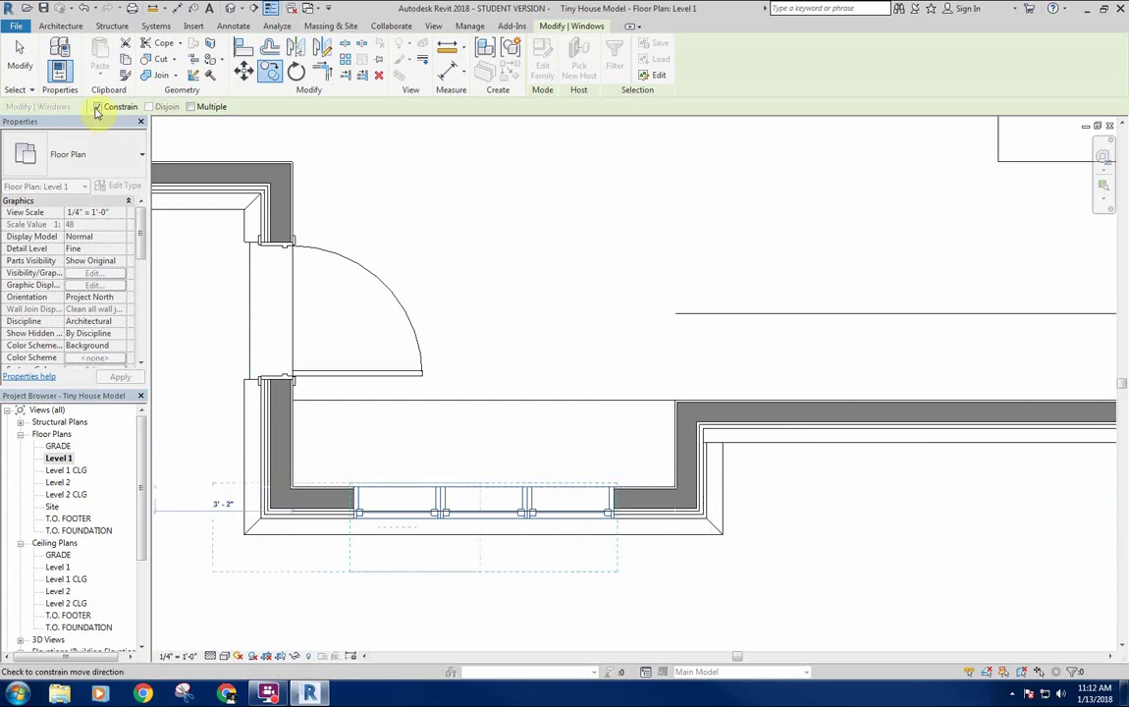
left_click(734, 399)
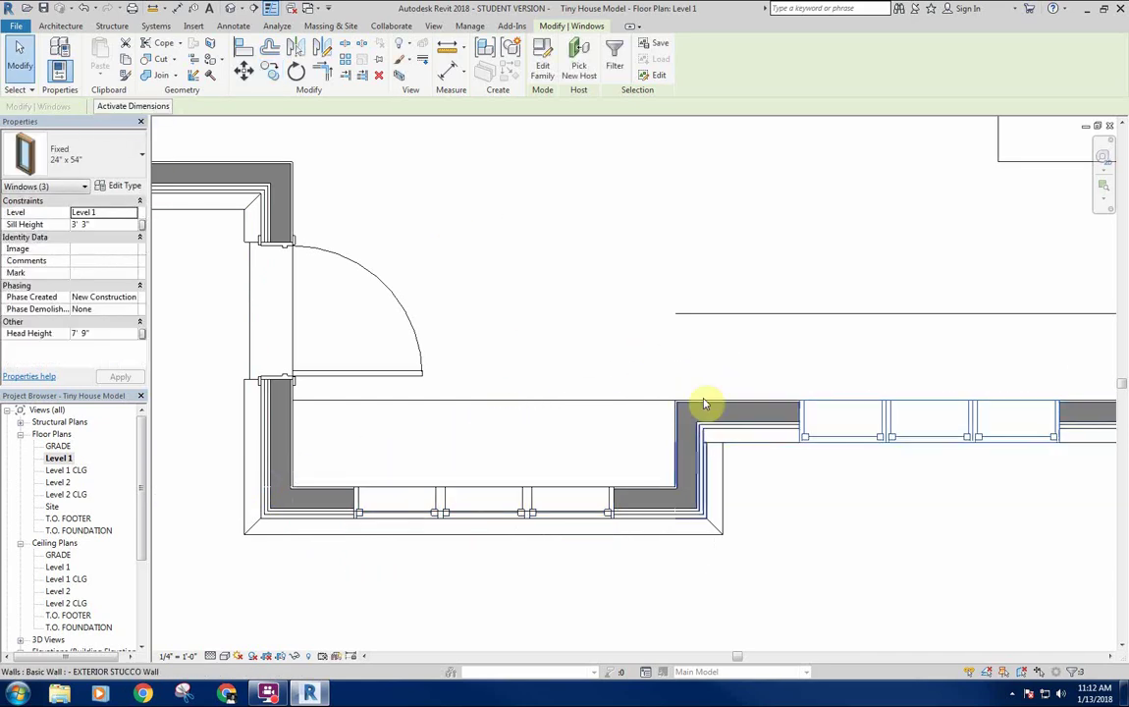
scroll(687, 368, "down", 1)
middle_click_drag(696, 358, 510, 354)
left_click(626, 363)
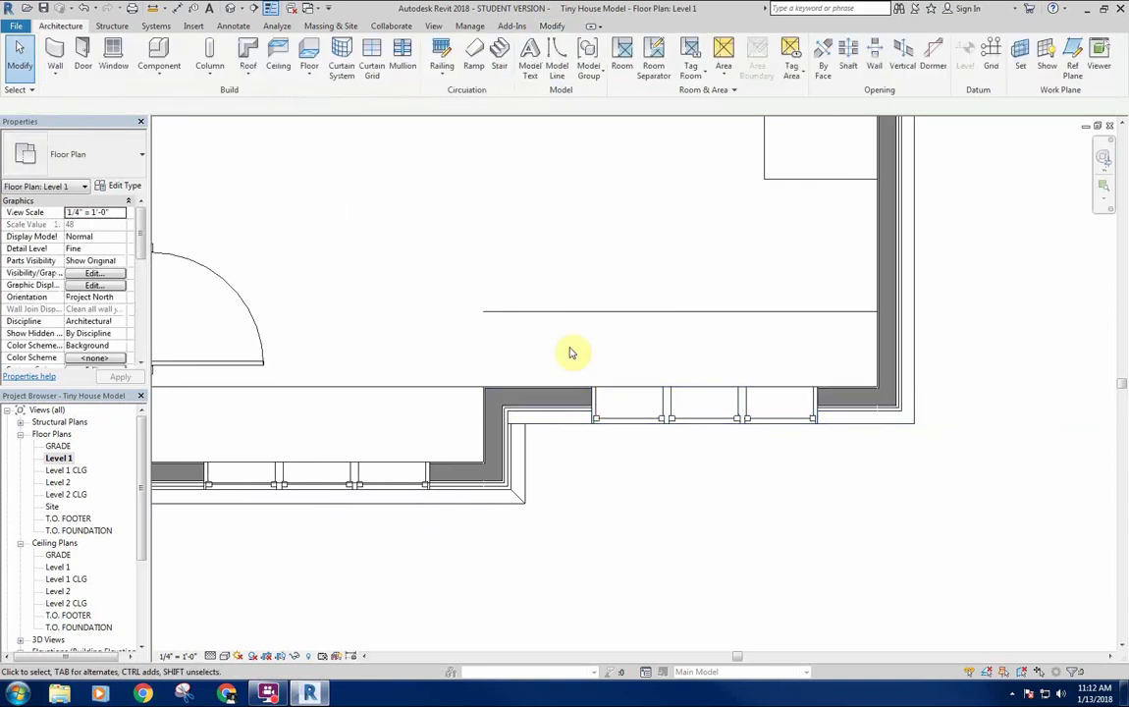
Examine the copied three-window group beside the bump-out in the 3D view and return to the Level 1 plan.
left_click(230, 10)
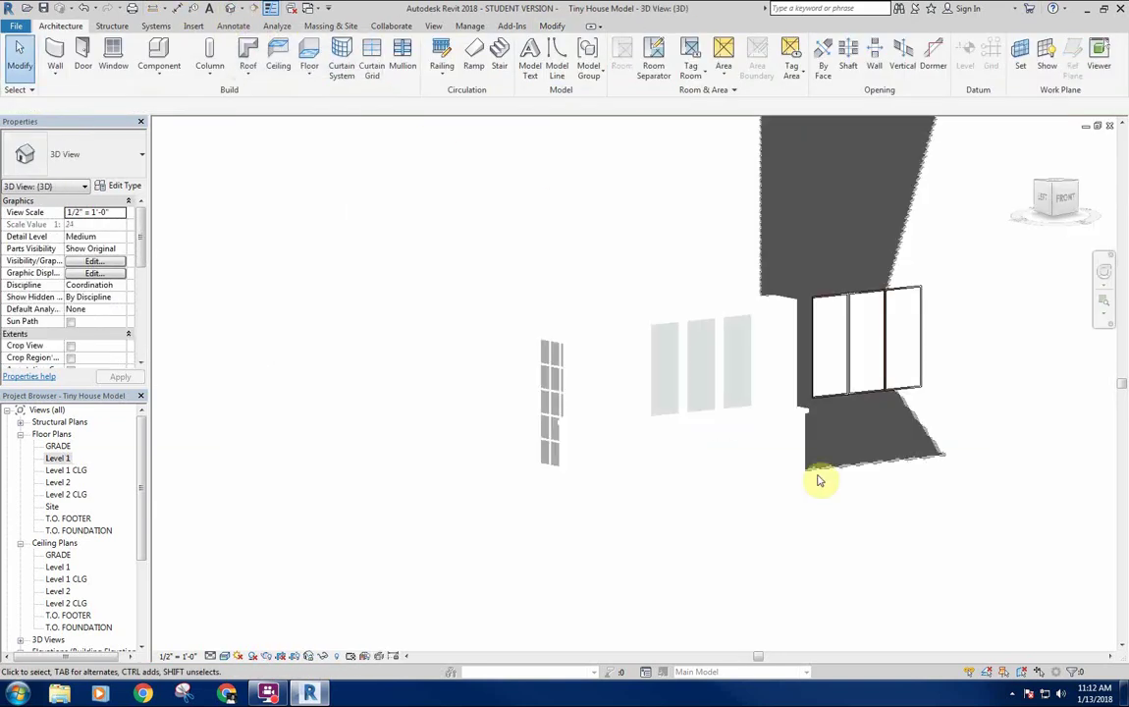
scroll(716, 392, "up", 2)
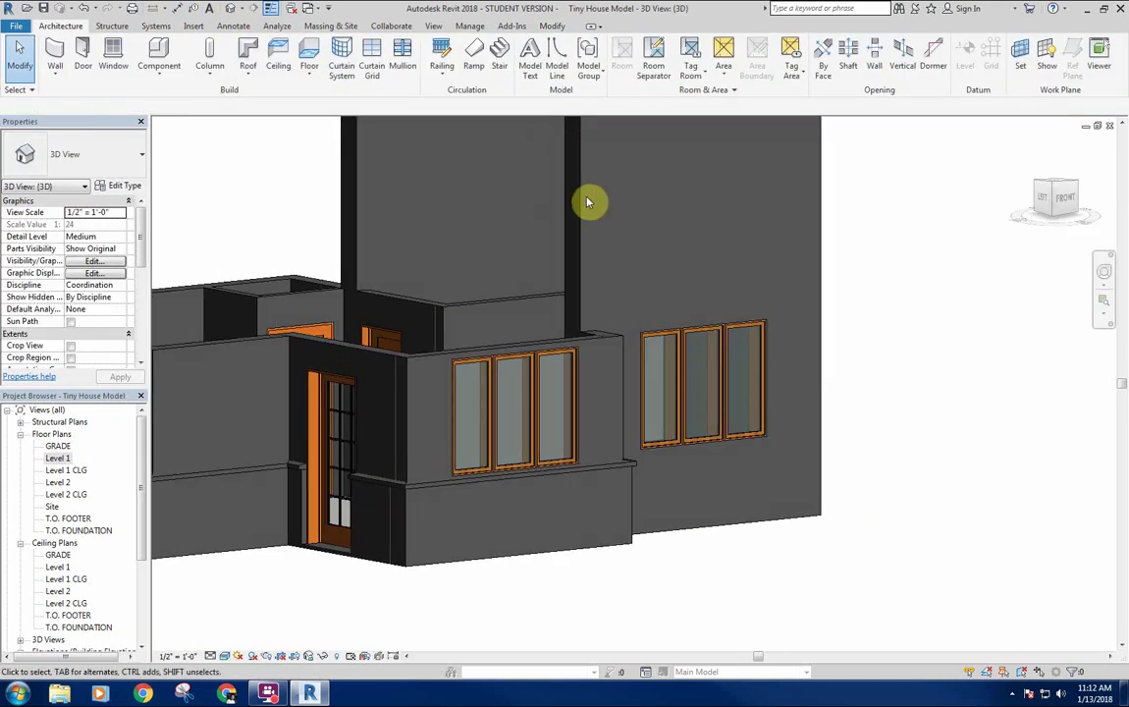
key("ctrl+Tab")
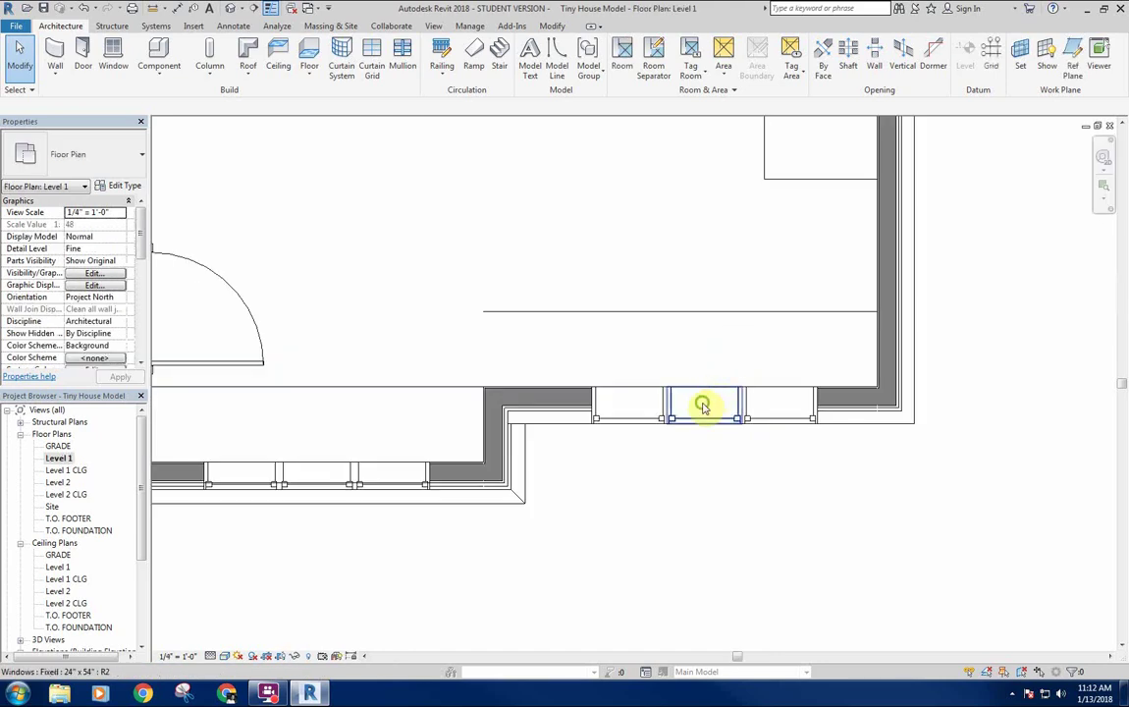
Select the three copied windows and set the Window Inset of the 24" x 54" type to 4".
left_click(704, 426)
left_click(705, 427, "ctrl")
left_click(781, 426, "ctrl")
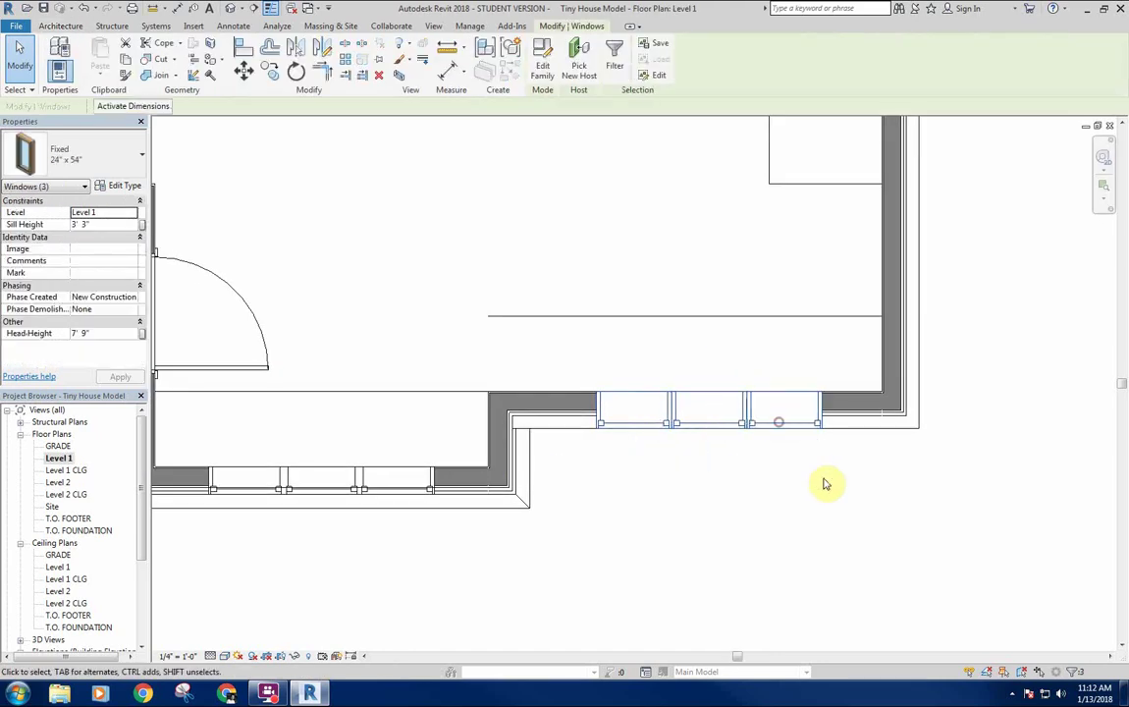
left_click(121, 188)
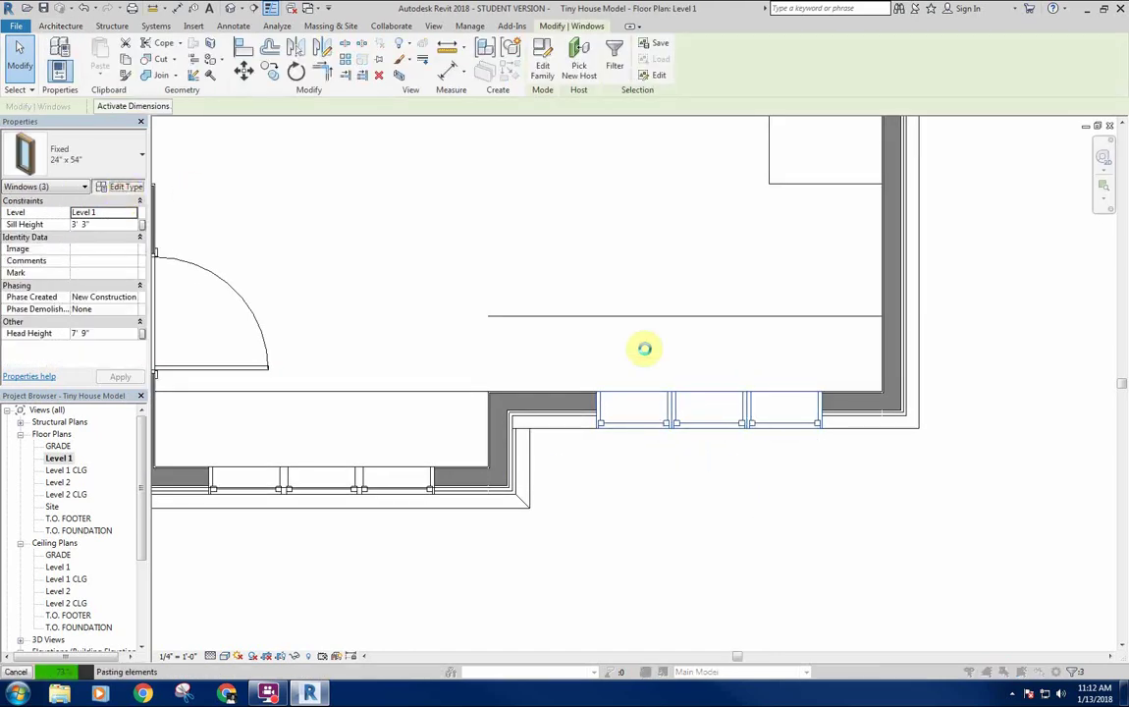
left_click(770, 378)
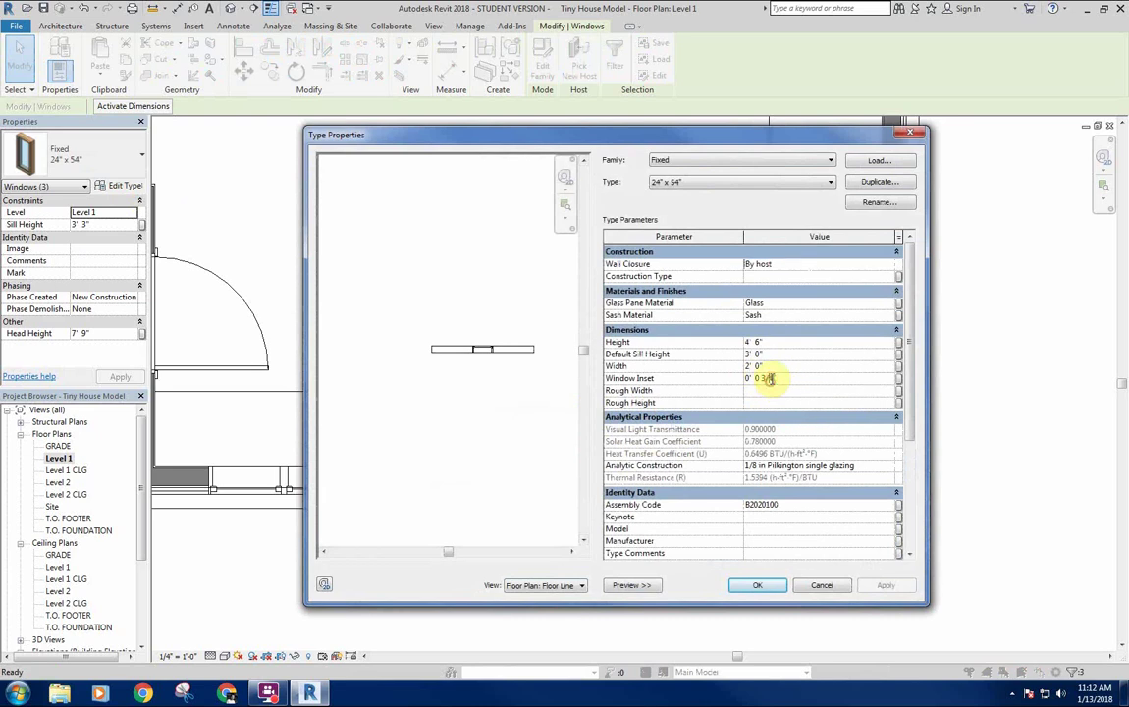
type("4")
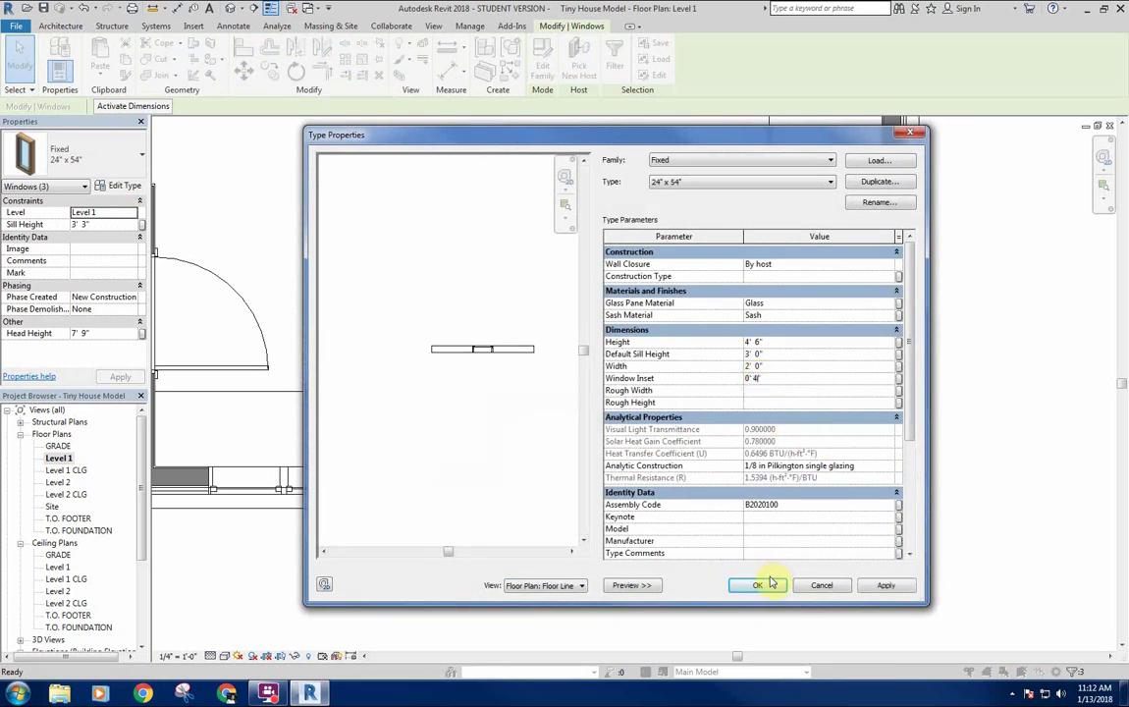
left_click(768, 585)
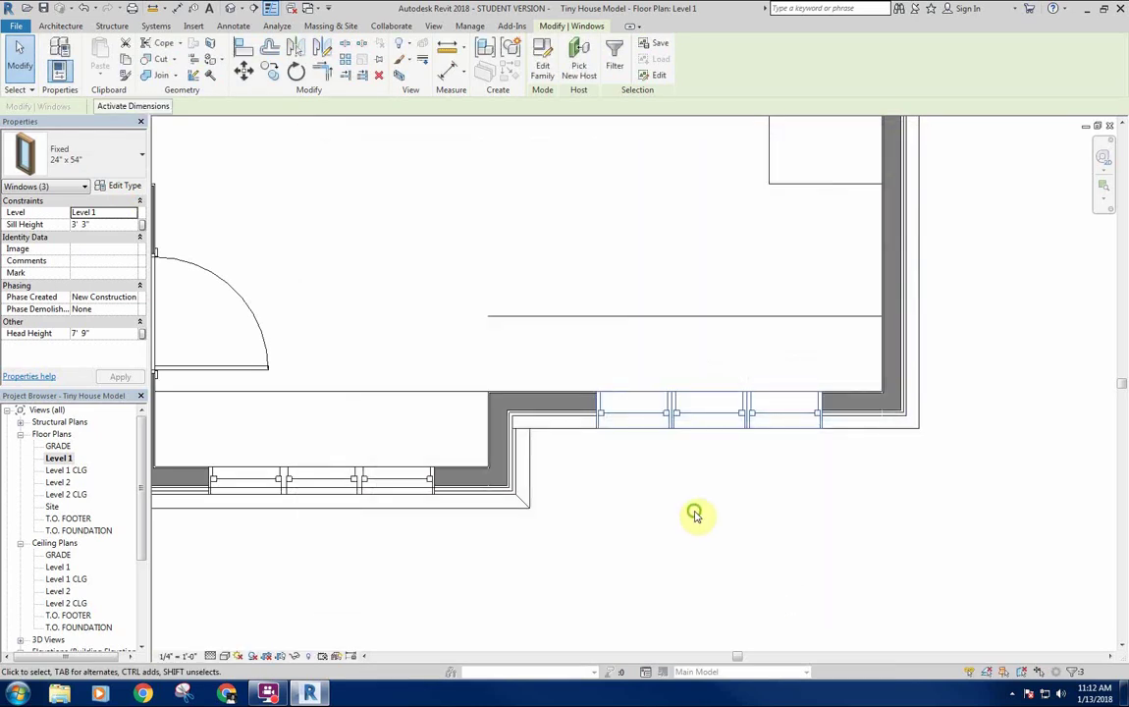
Check the inset windows against the wall layers in both groups, and undo the window inset change.
scroll(707, 456, "up", 3)
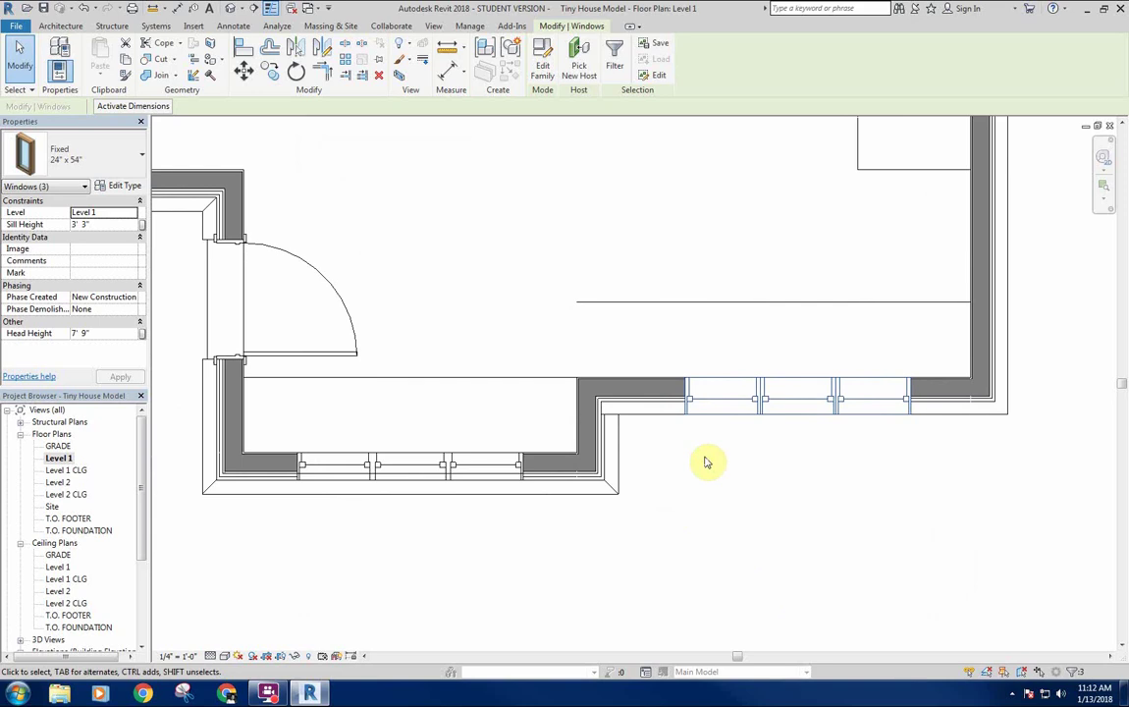
middle_click_drag(705, 458, 717, 457)
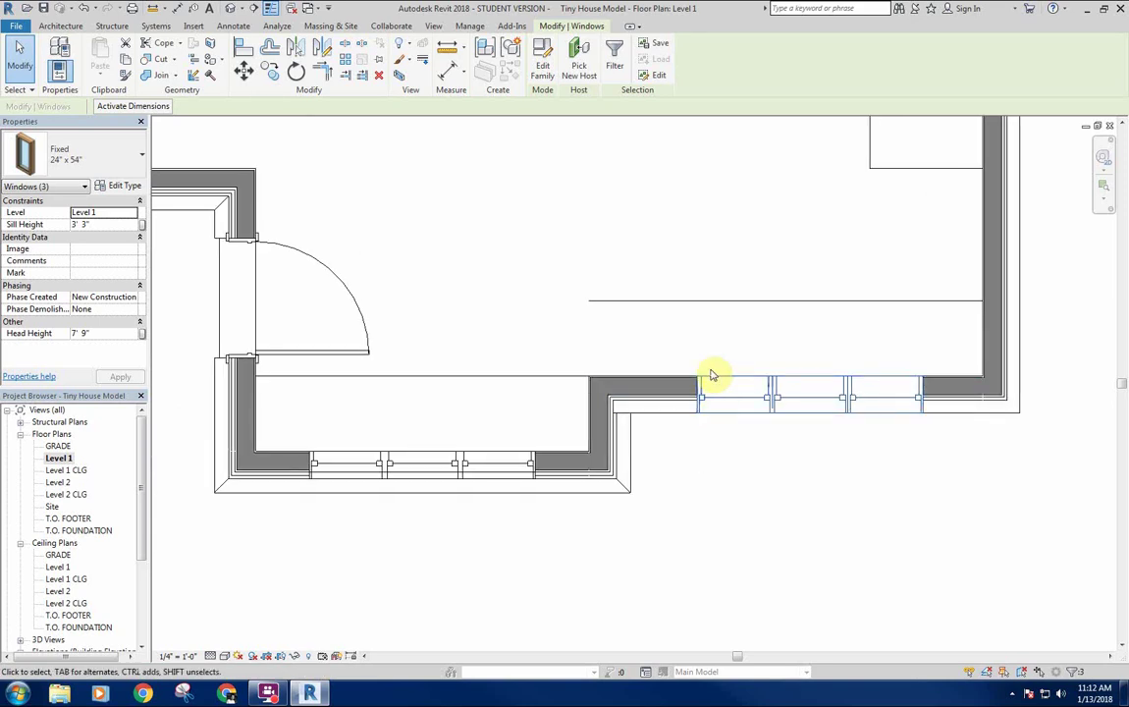
middle_click_drag(598, 331, 600, 325)
middle_click_drag(827, 445, 818, 439)
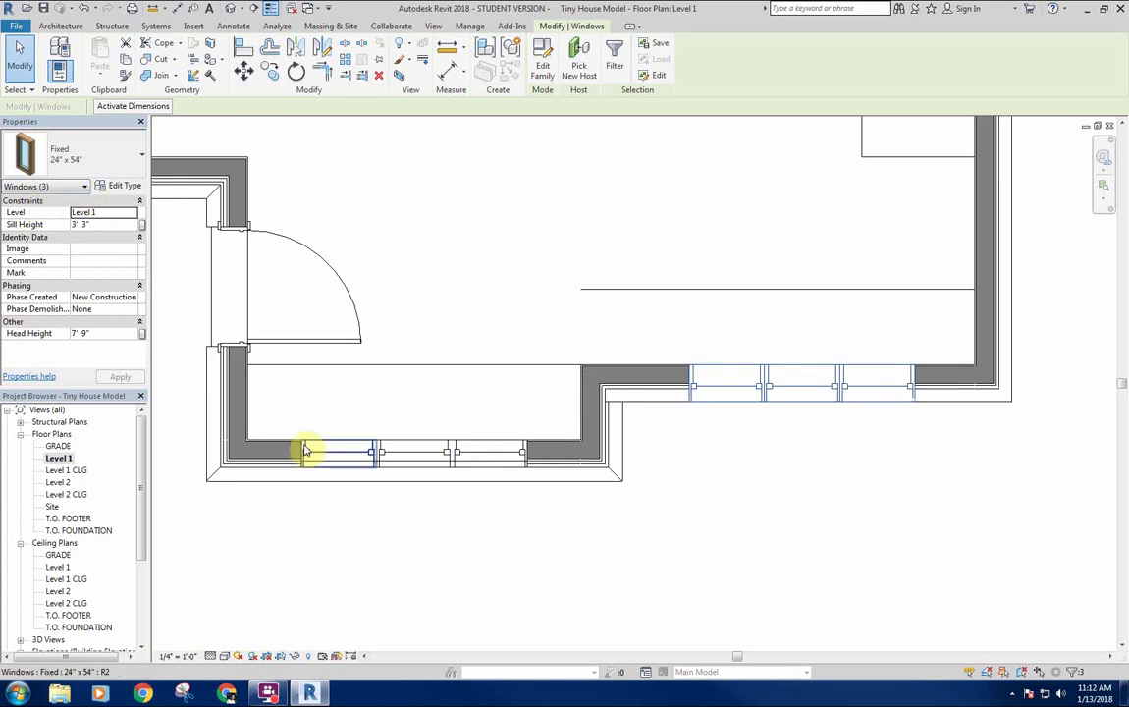
scroll(303, 448, "up", 3)
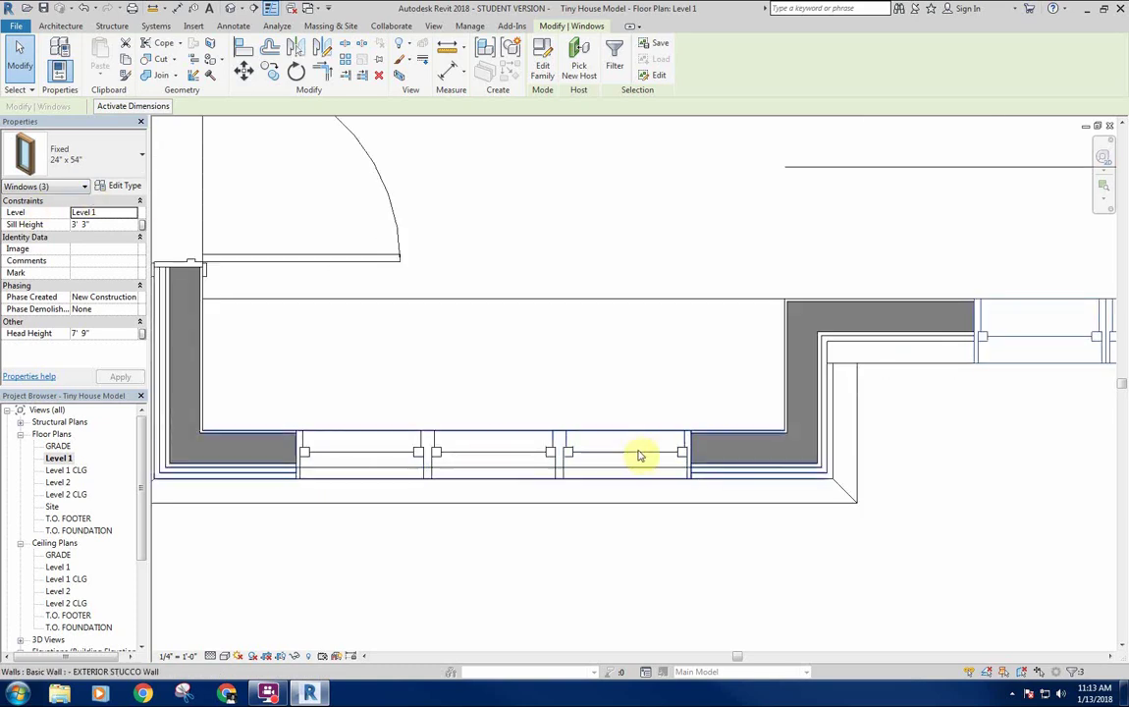
middle_click_drag(653, 458, 645, 458)
left_click(84, 7)
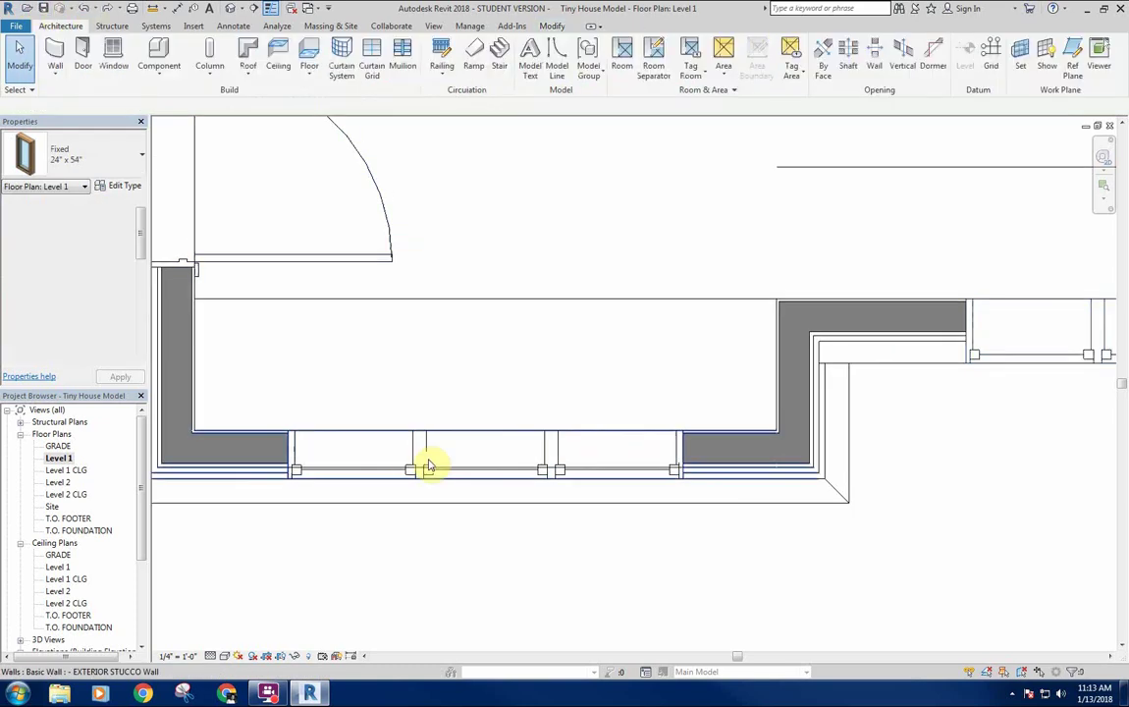
Select the three windows beside the bump-out, duplicate their type as 24" x 54" Stone, and change the new type's Window Inset.
middle_click_drag(408, 453, 238, 444)
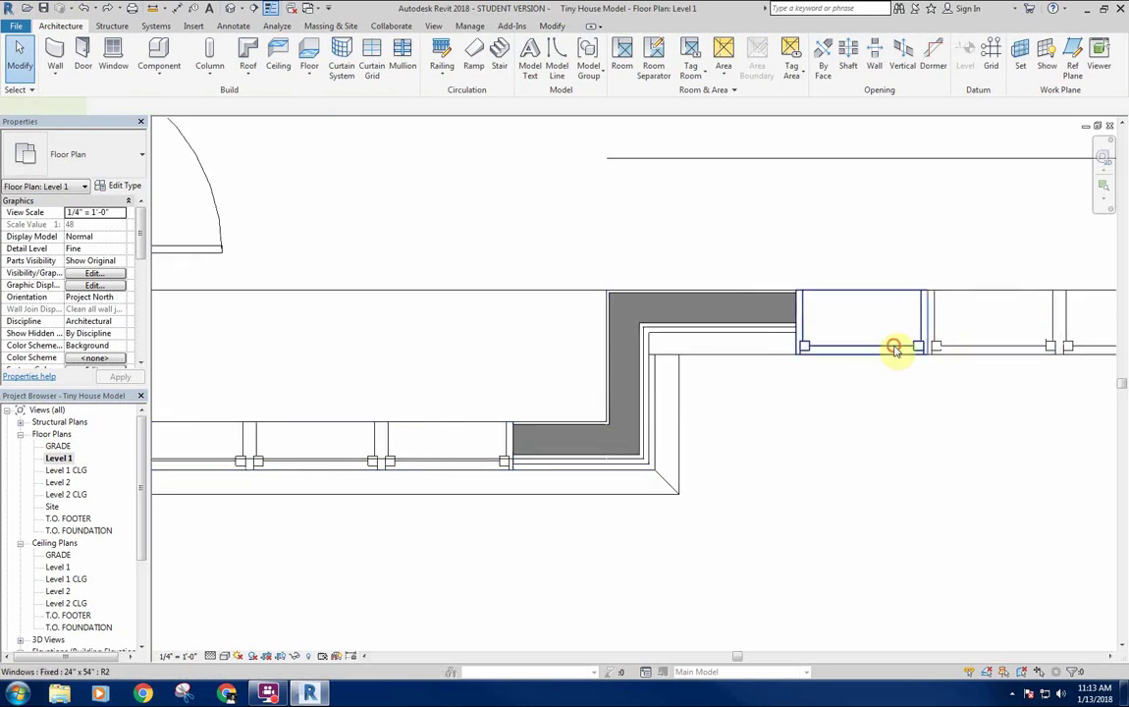
left_click(944, 348)
left_click(1088, 350, "ctrl")
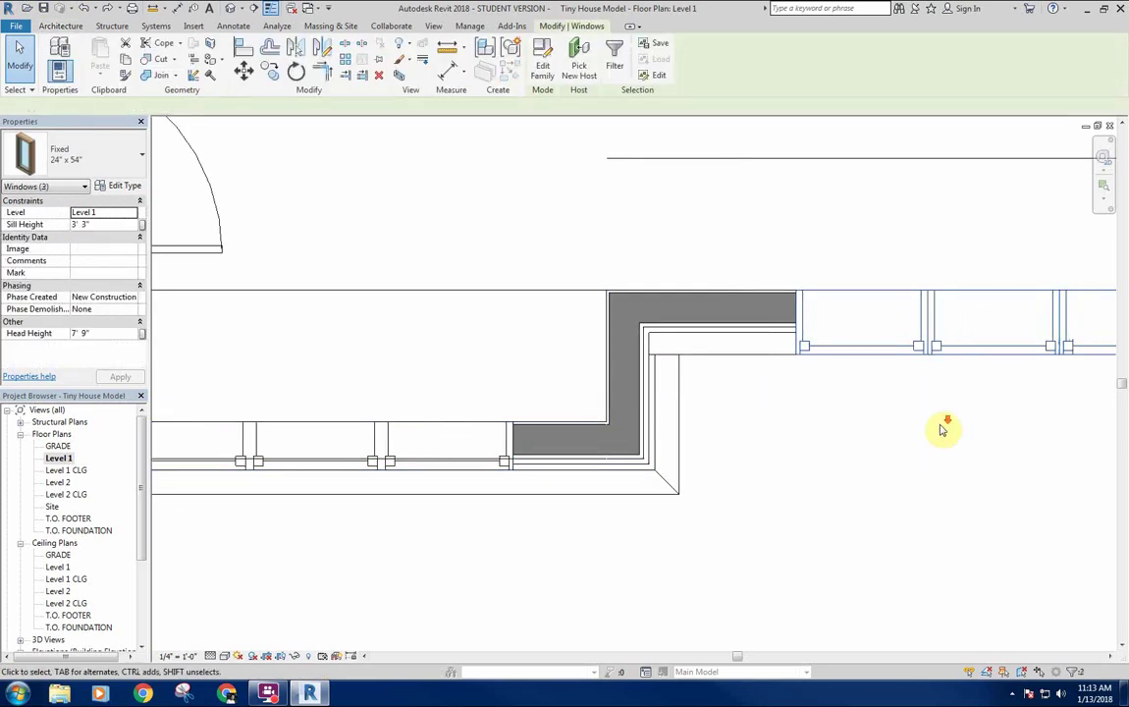
scroll(745, 455, "down", 2)
left_click(110, 187)
left_click(116, 185)
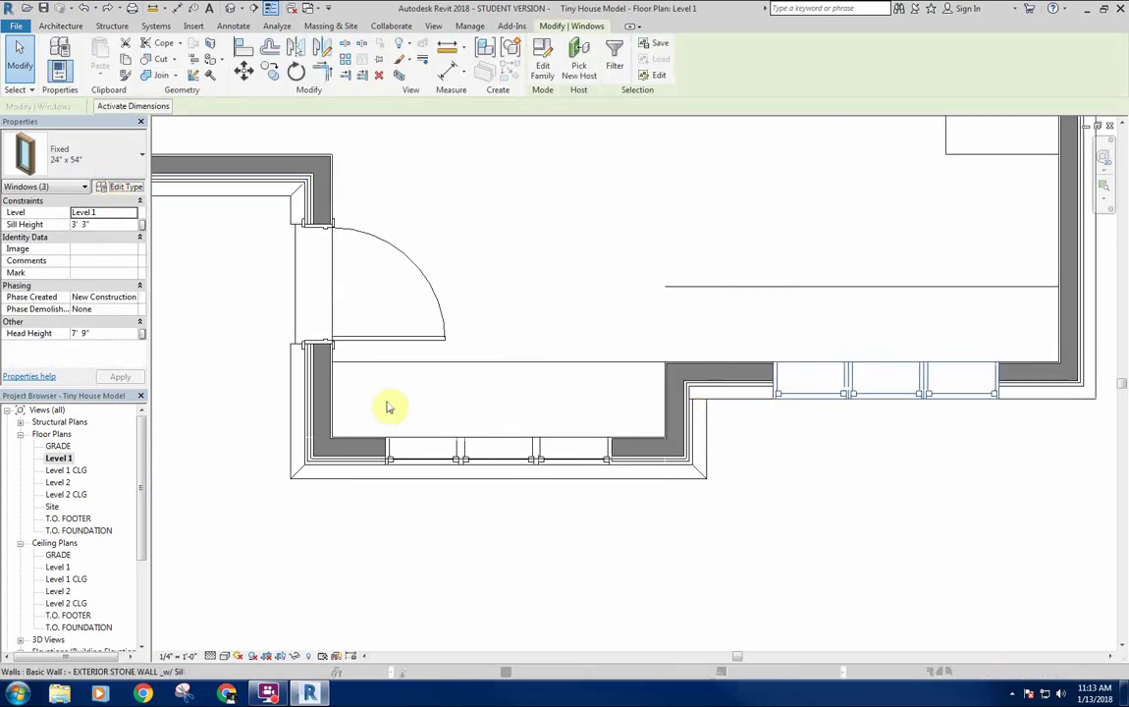
left_click(878, 181)
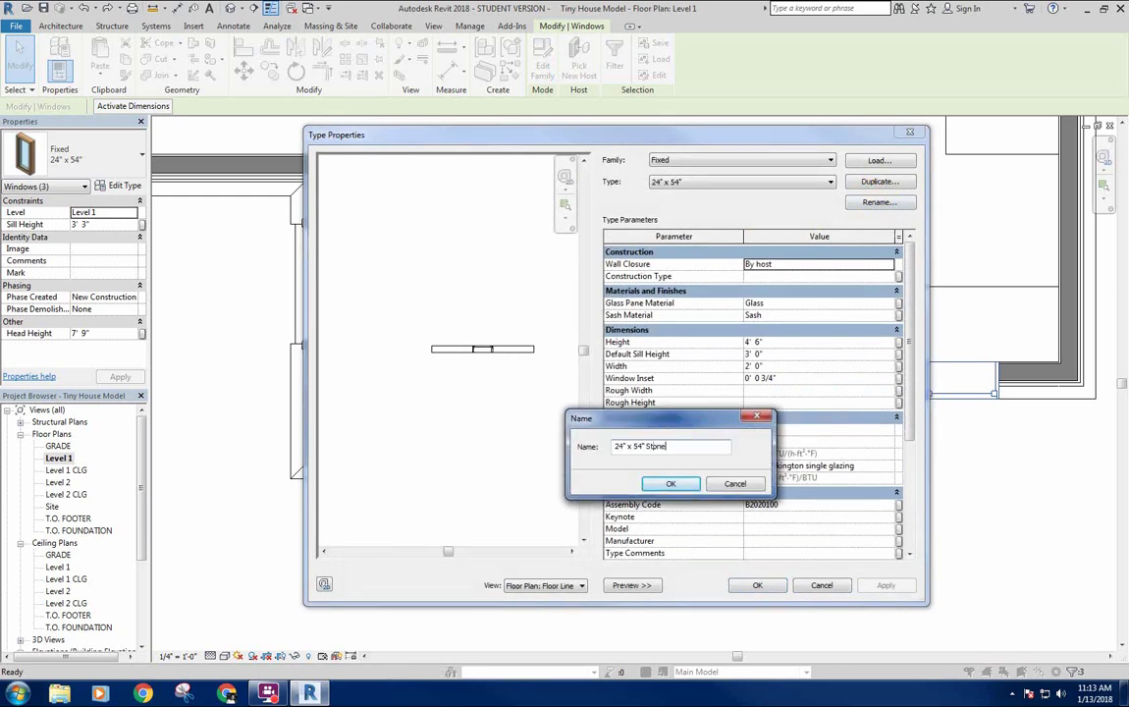
key("Return")
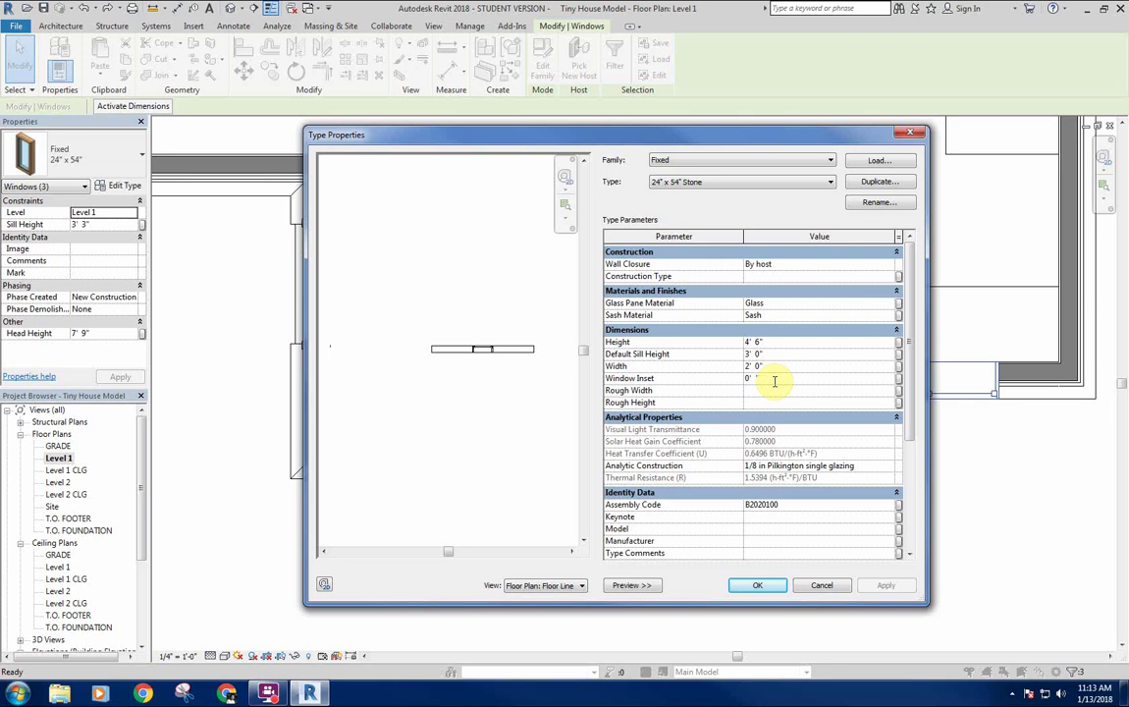
left_click(747, 585)
left_click(848, 485)
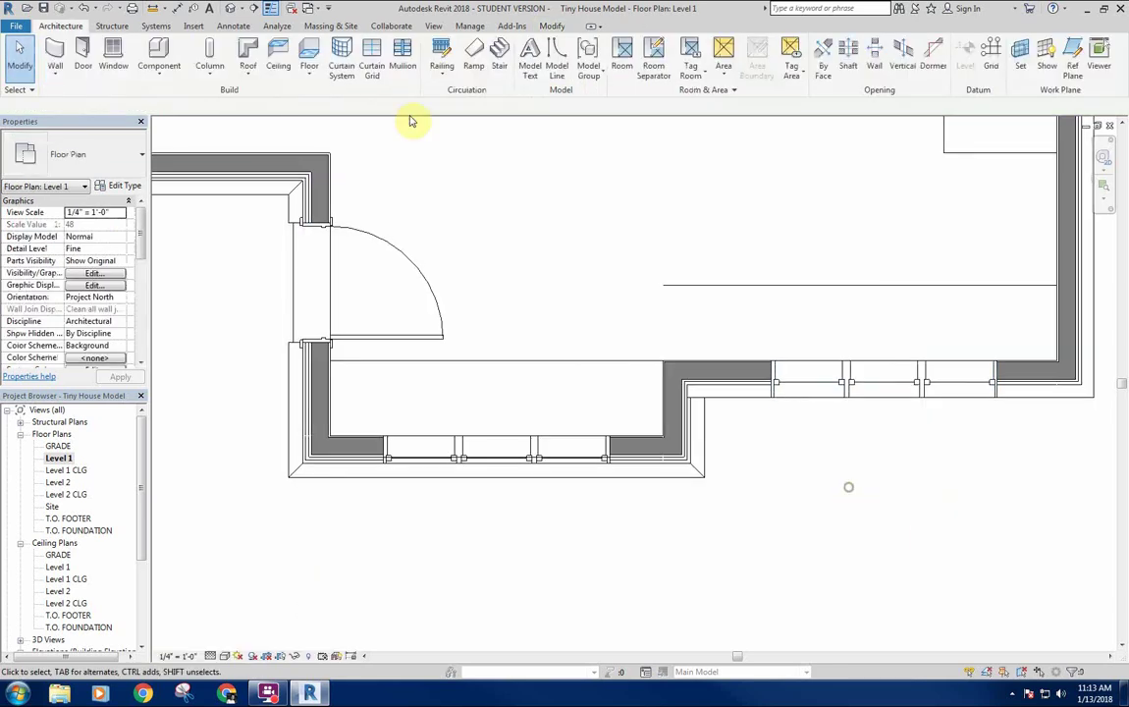
Examine the inset of the three 24" x 54" Stone windows in the 3D view.
left_click(233, 9)
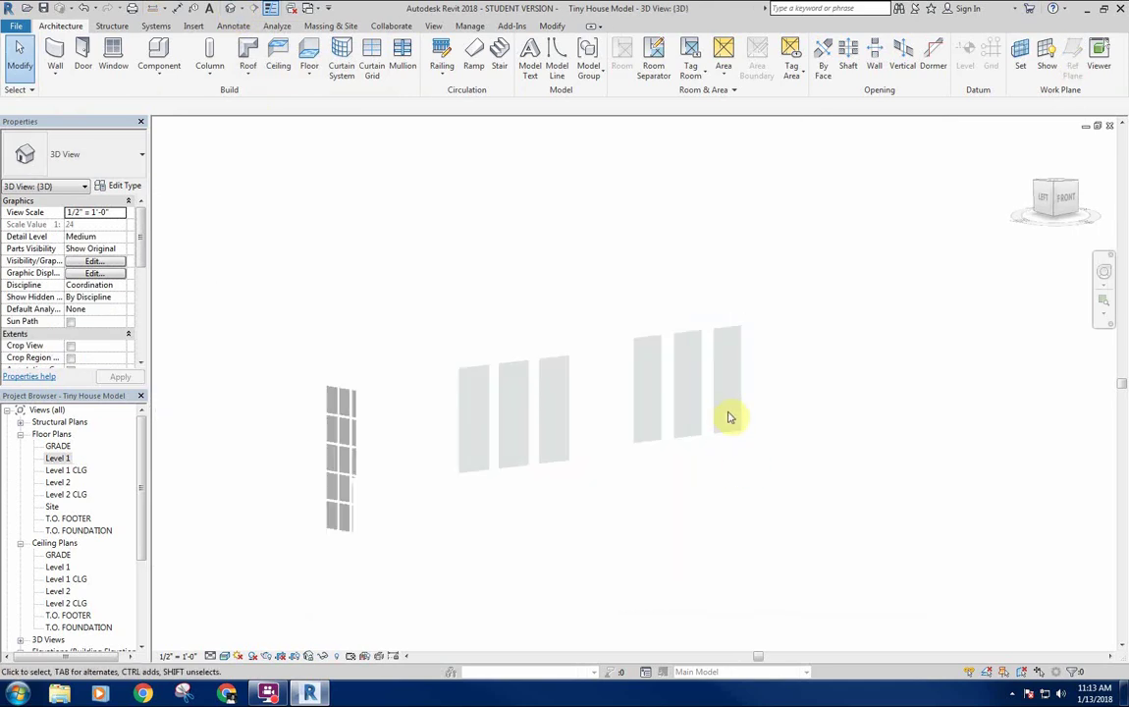
scroll(729, 417, "up", 3)
middle_click_drag(804, 423, 818, 502, "shift")
scroll(811, 447, "down", 1)
middle_click_drag(815, 444, 845, 459)
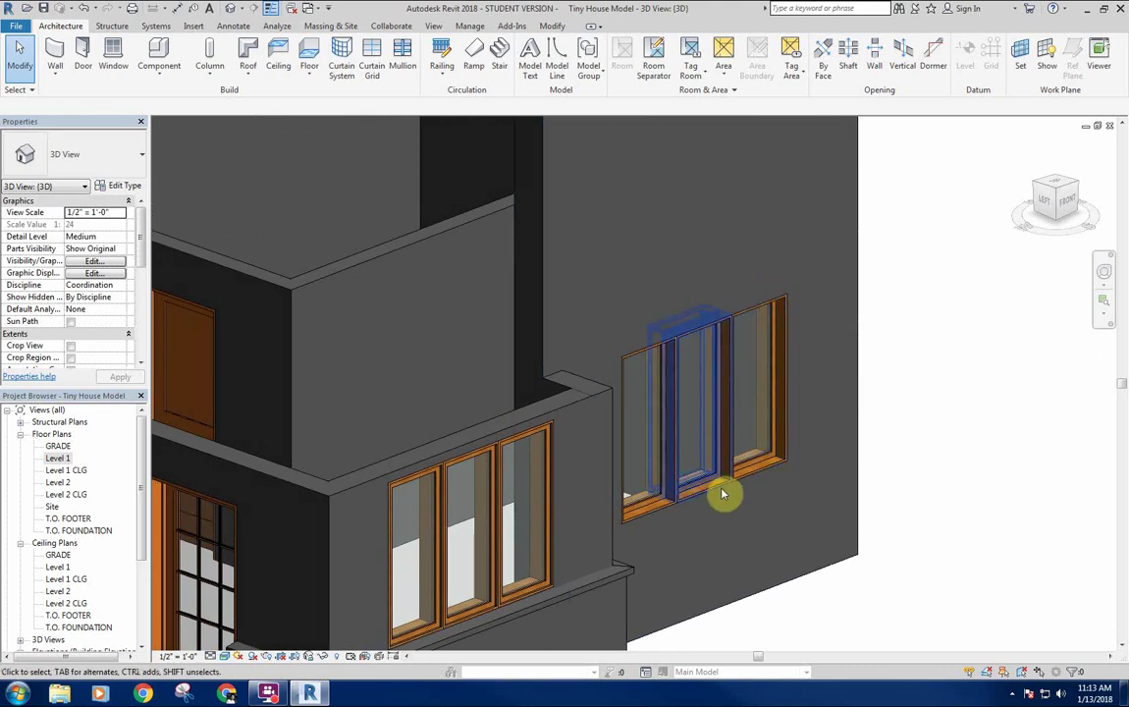
middle_click_drag(723, 491, 862, 436)
scroll(872, 419, "up", 4)
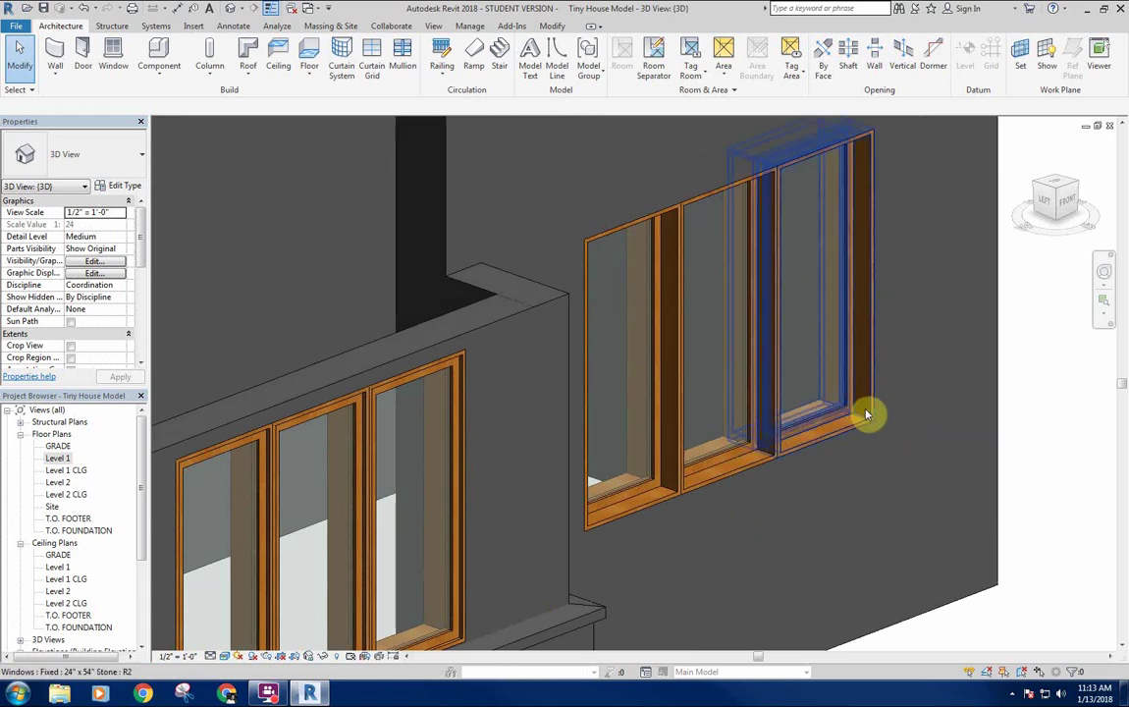
scroll(835, 301, "down", 2)
Inspect the glazed entry door's jamb and threshold against the surrounding wall and its projecting sill.
middle_click_drag(221, 506, 514, 475)
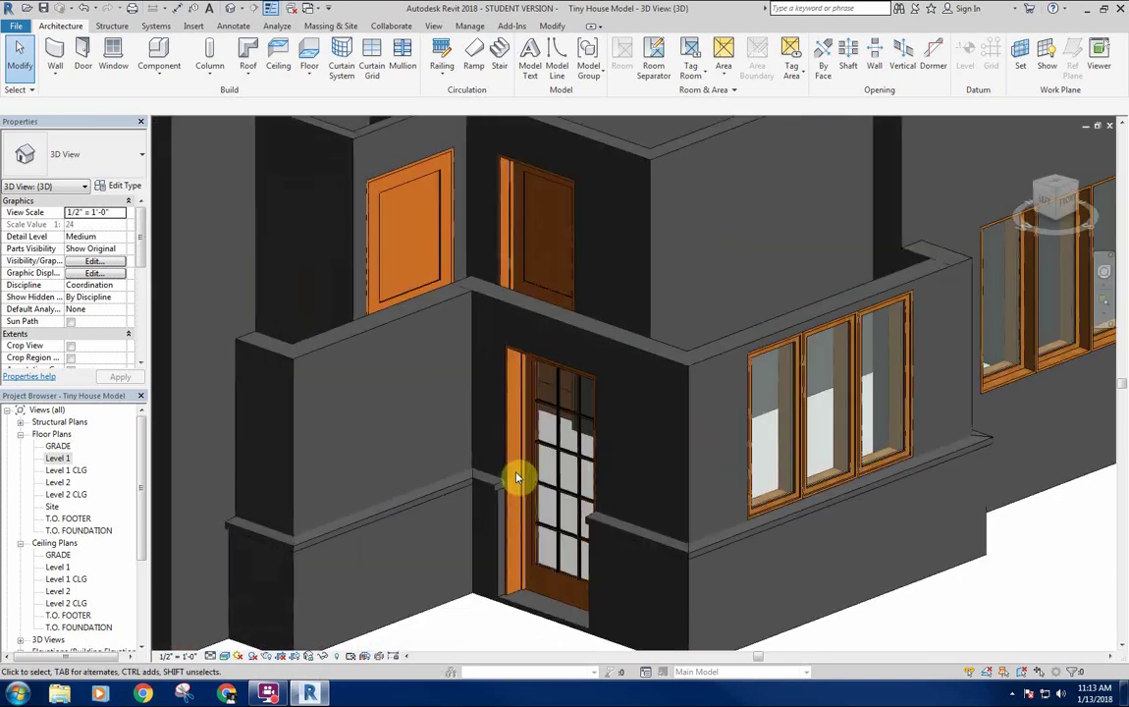
scroll(517, 474, "up", 2)
scroll(504, 449, "down", 2)
left_click(497, 507)
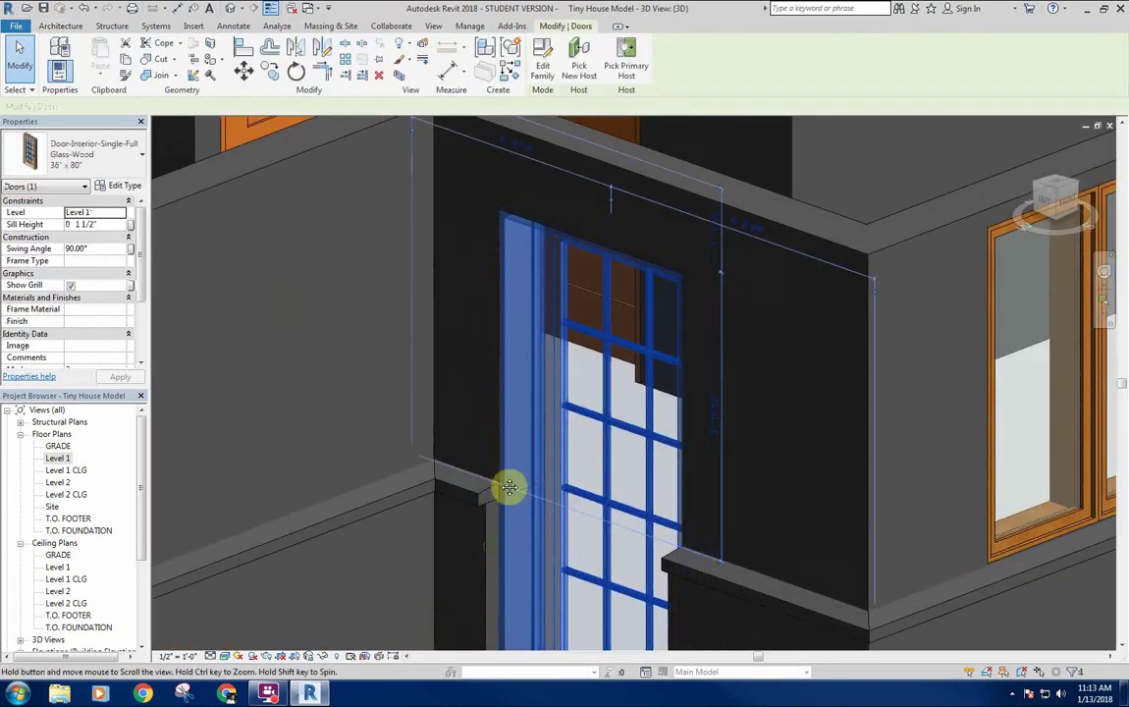
scroll(507, 584, "up", 3)
key("Escape")
scroll(507, 584, "up", 2)
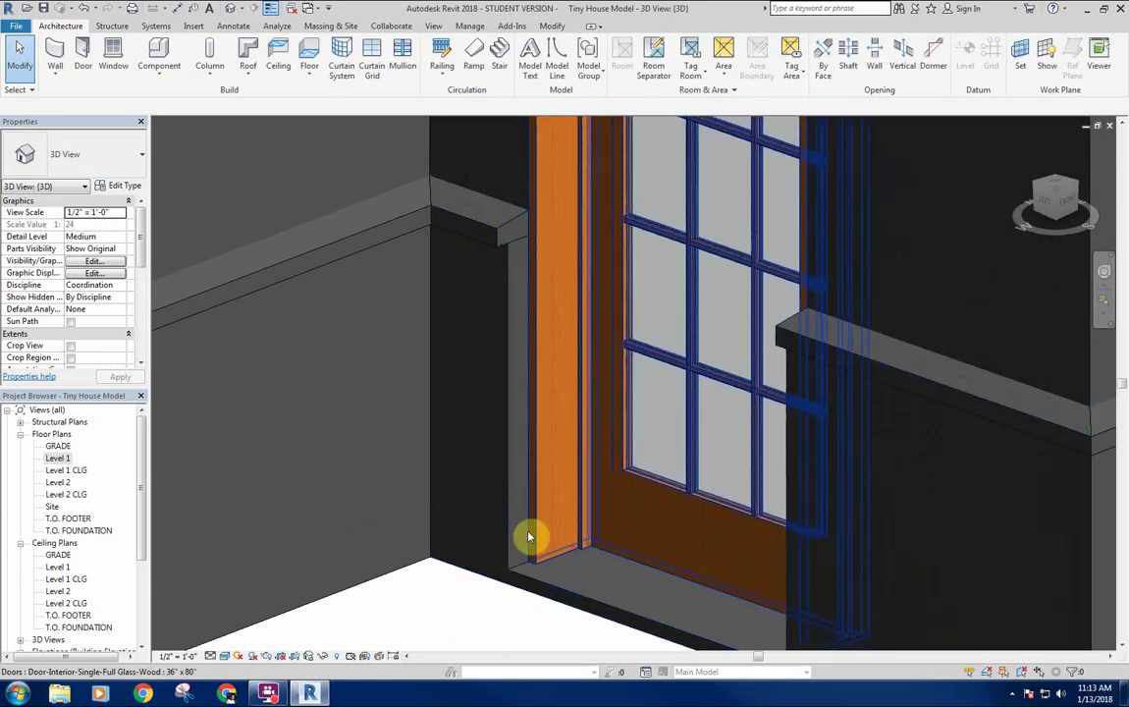
scroll(537, 484, "down", 5)
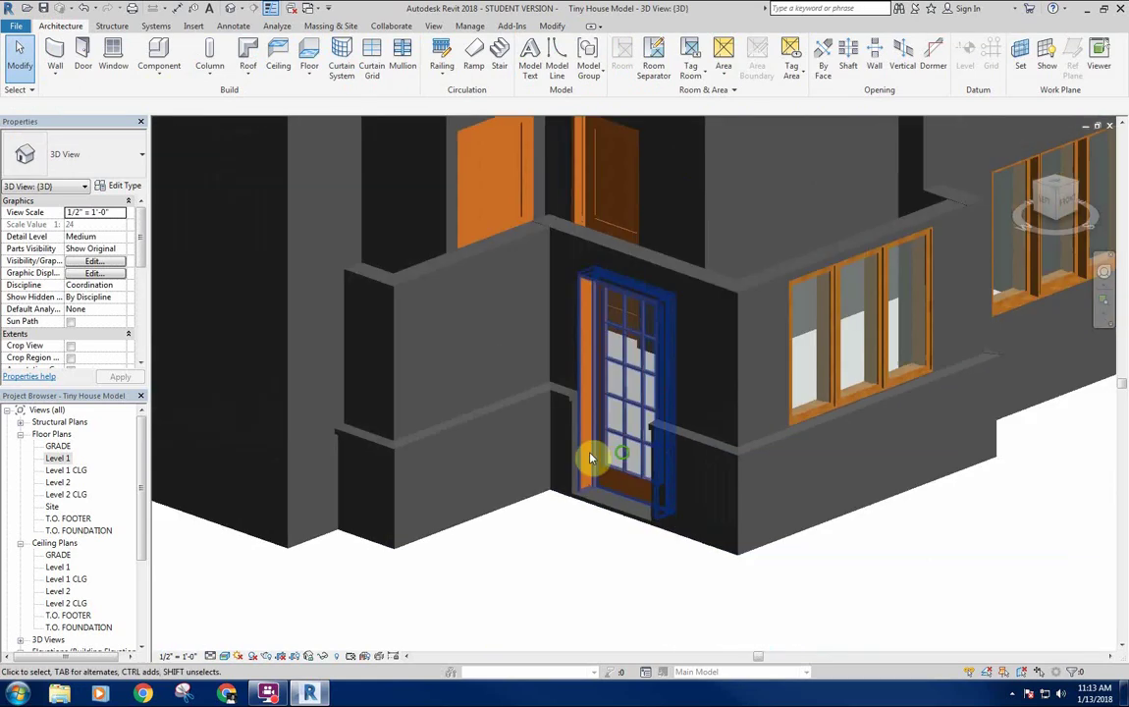
scroll(852, 448, "up", 2)
scroll(636, 334, "up", 3)
Compare the reveal depth of the windows beside the bump-out with that of the bump-out's window group.
scroll(685, 311, "up", 4)
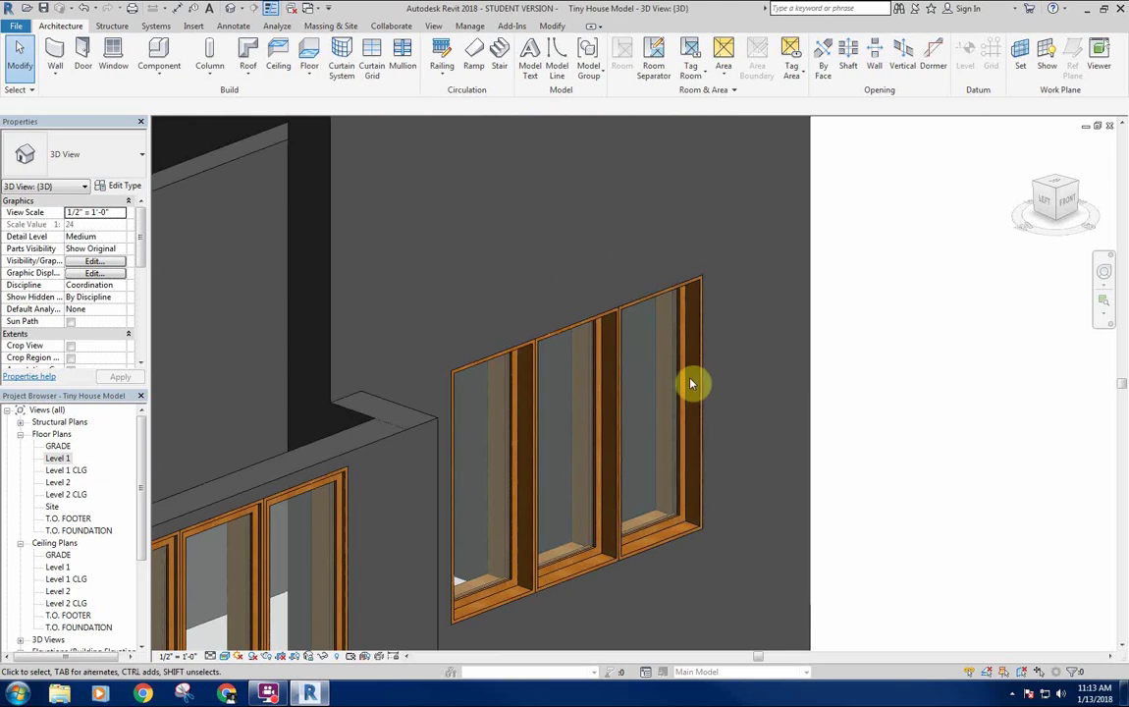
scroll(694, 448, "down", 2)
middle_click_drag(695, 448, 739, 422)
middle_click_drag(712, 533, 769, 455)
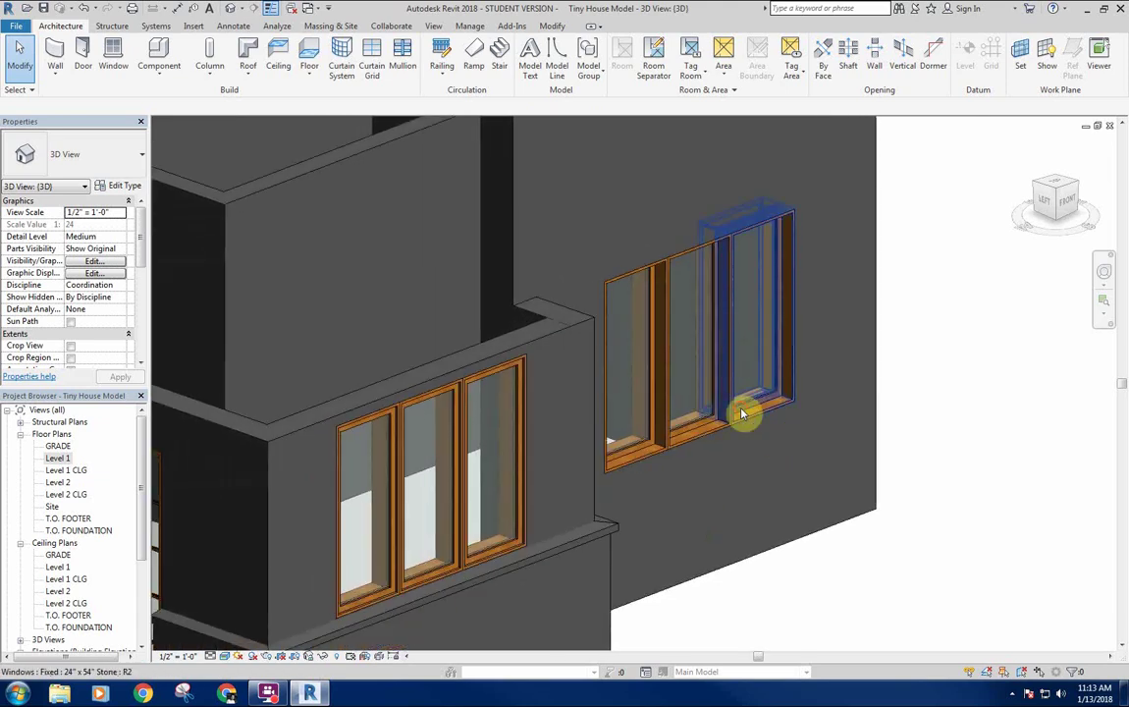
left_click(741, 410)
middle_click_drag(751, 511, 779, 492)
left_click(940, 460)
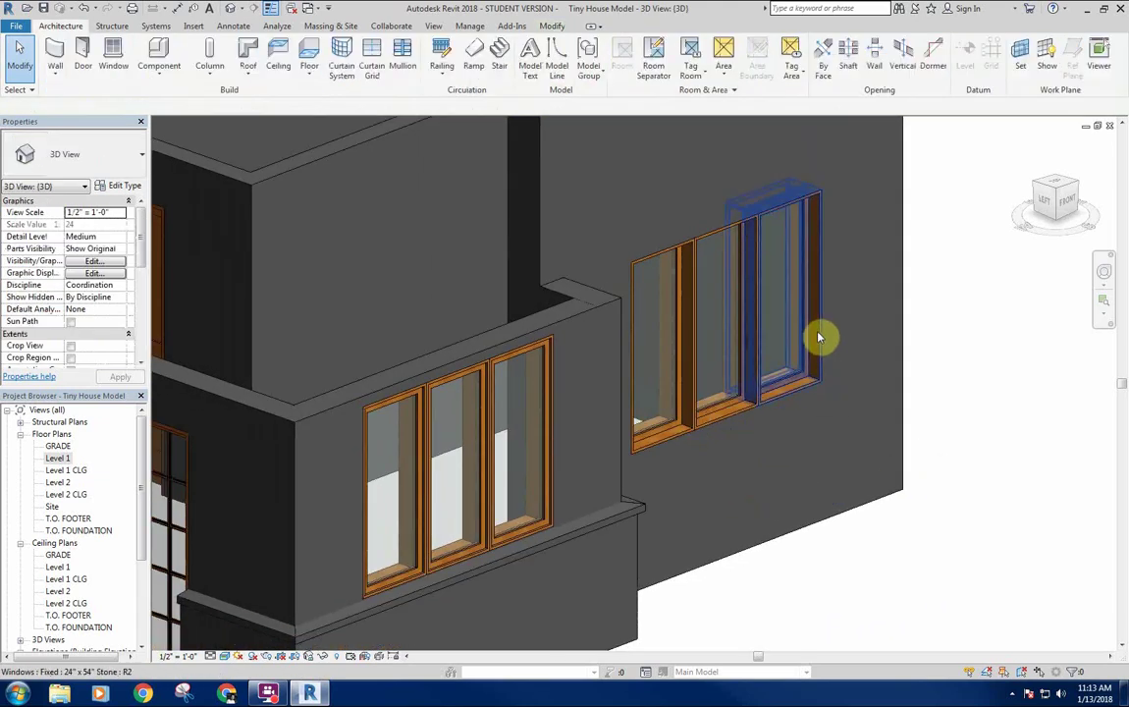
left_click(815, 339)
scroll(861, 488, "down", 2)
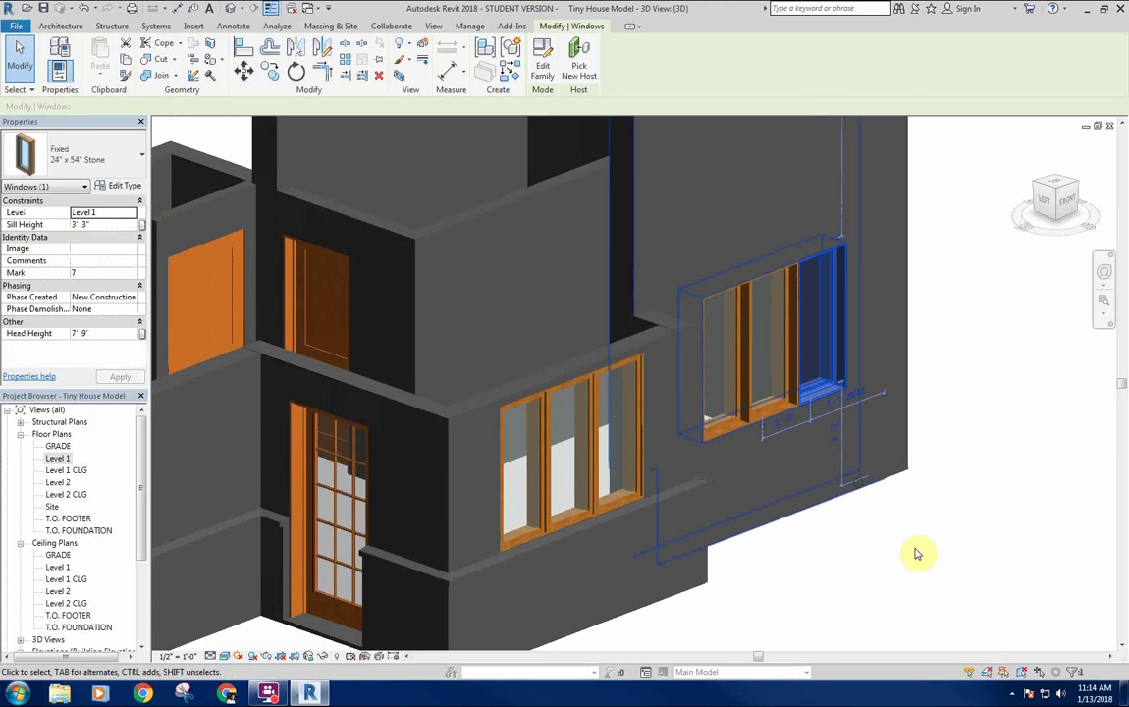
left_click(923, 546)
middle_click_drag(800, 296, 402, 327, "shift")
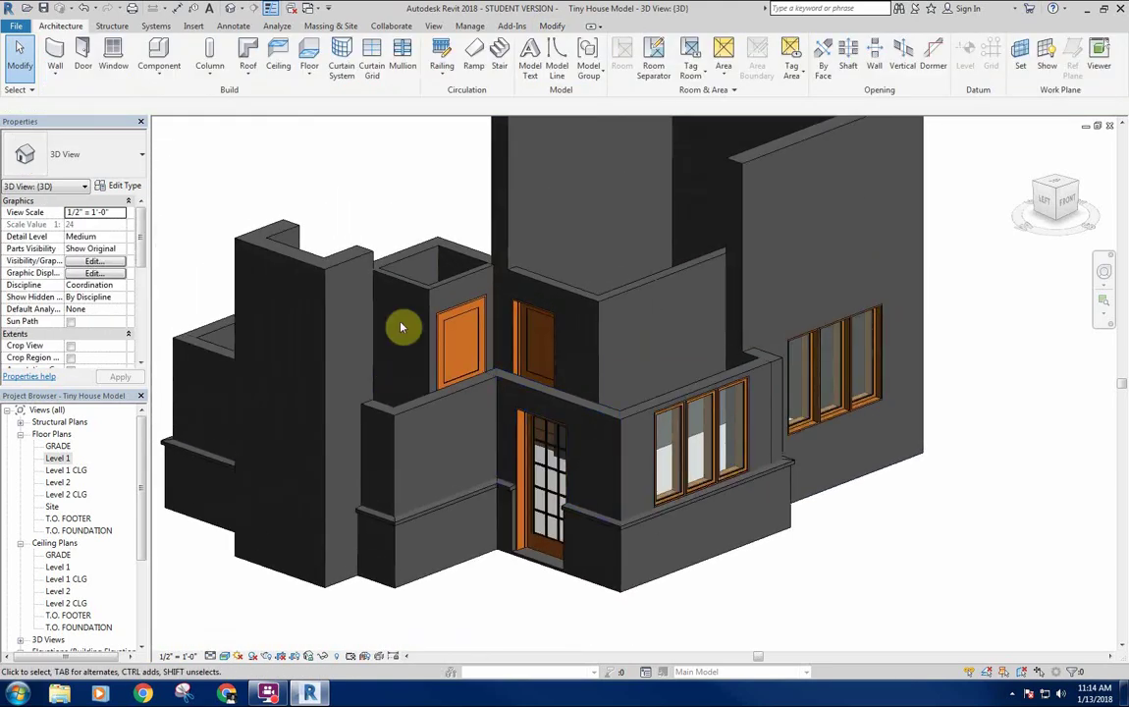
middle_click_drag(432, 204, 401, 197)
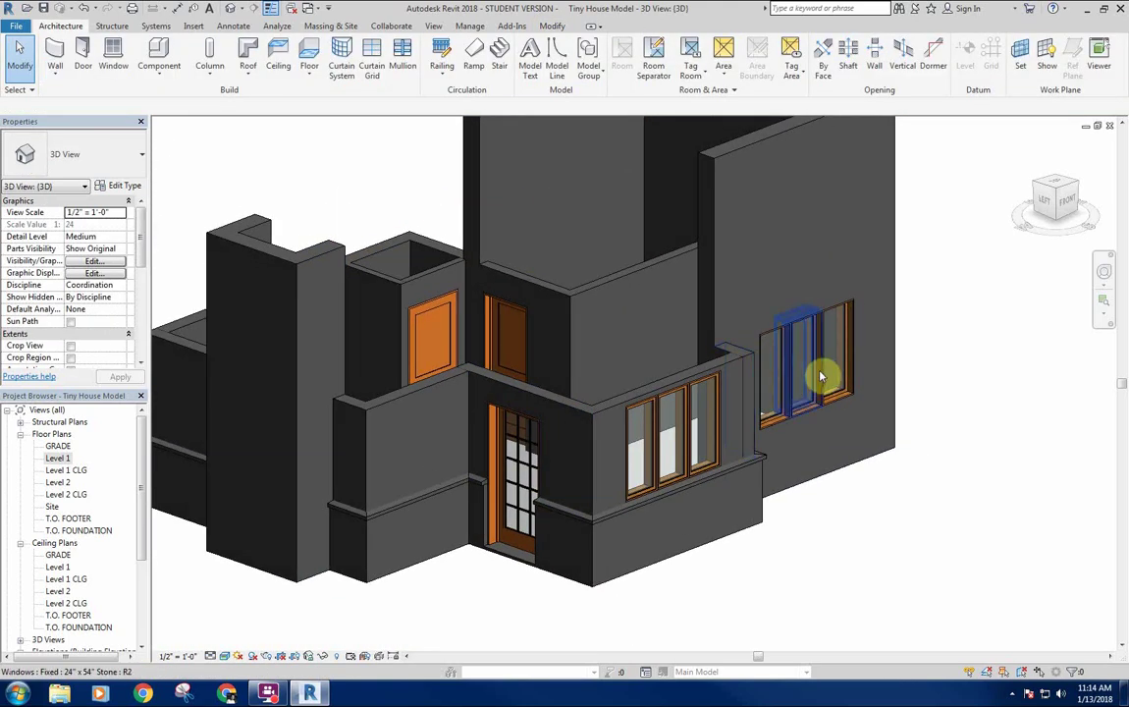
scroll(821, 376, "up", 3)
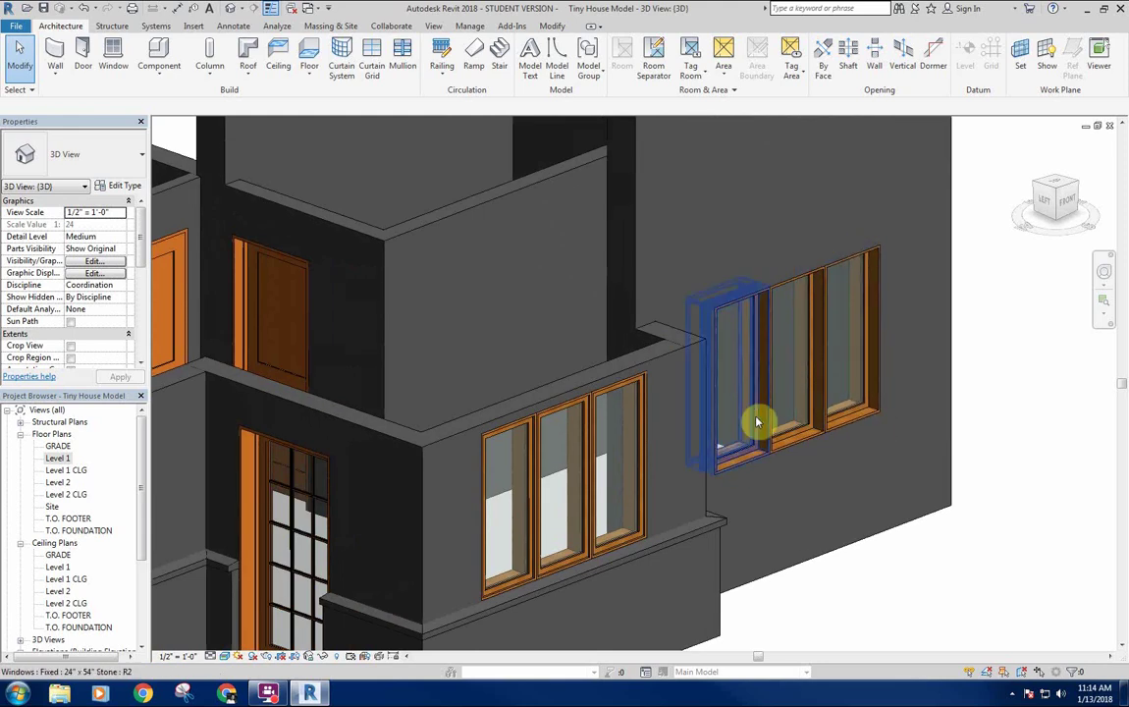
middle_click_drag(755, 422, 796, 363)
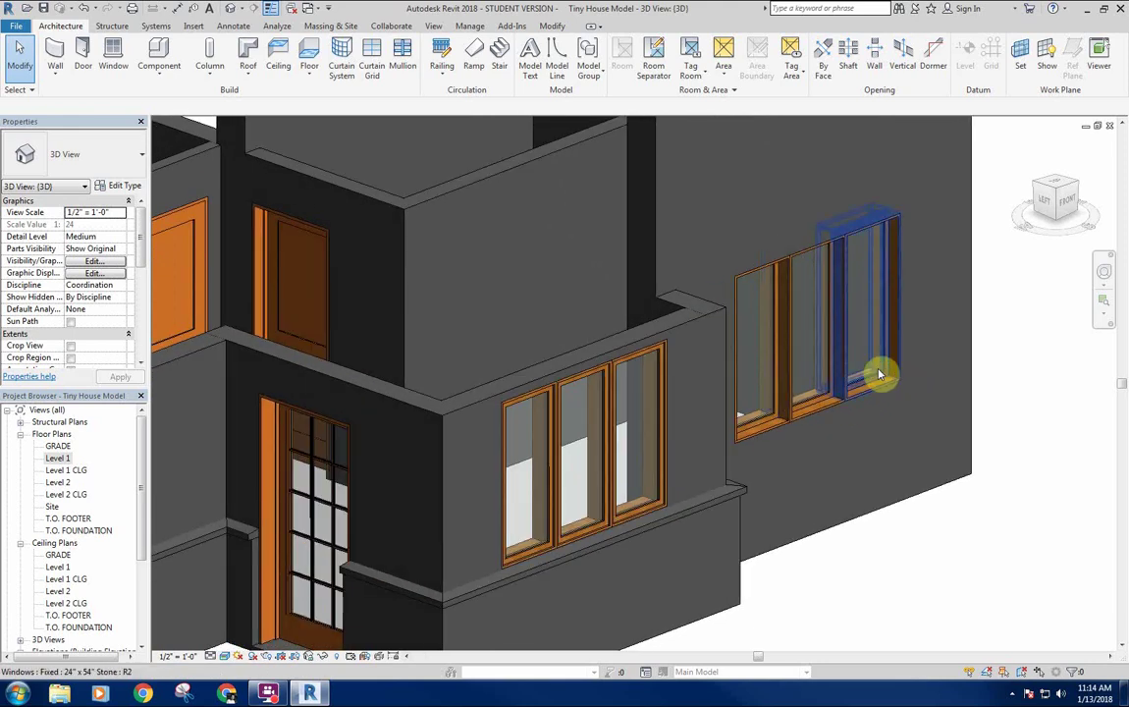
middle_click_drag(900, 420, 917, 407)
In the Level 1 plan, check the spacing of the three Stone windows to different wall faces using temporary dimensions.
double_click(56, 459)
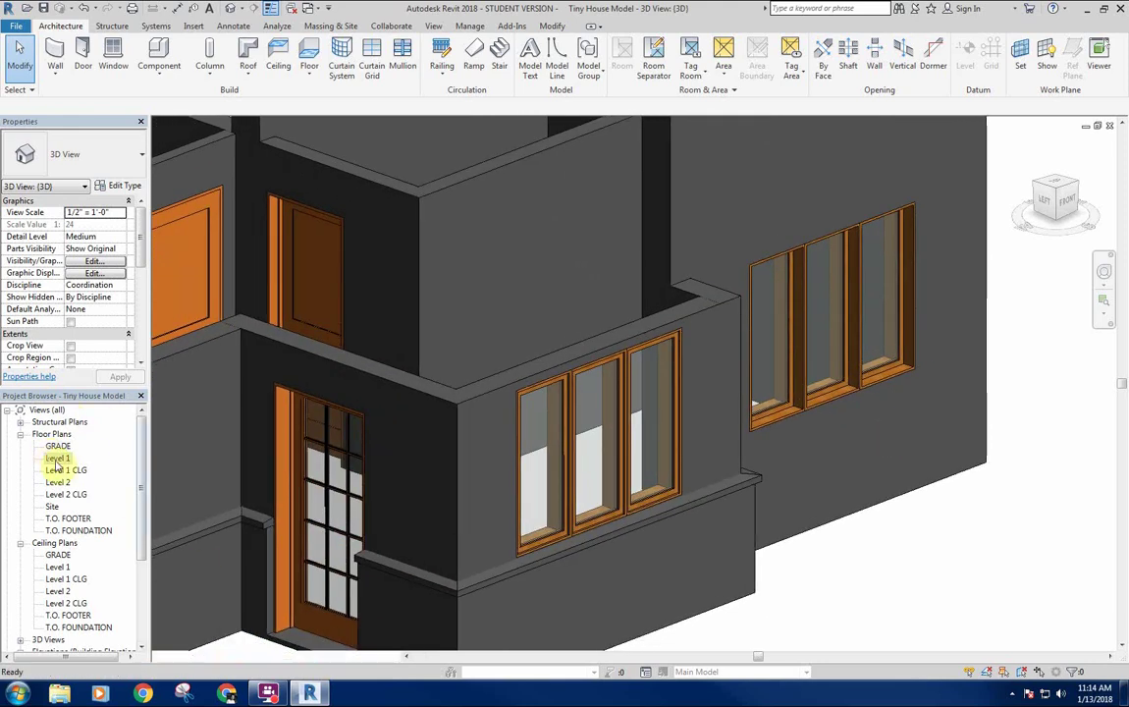
double_click(56, 458)
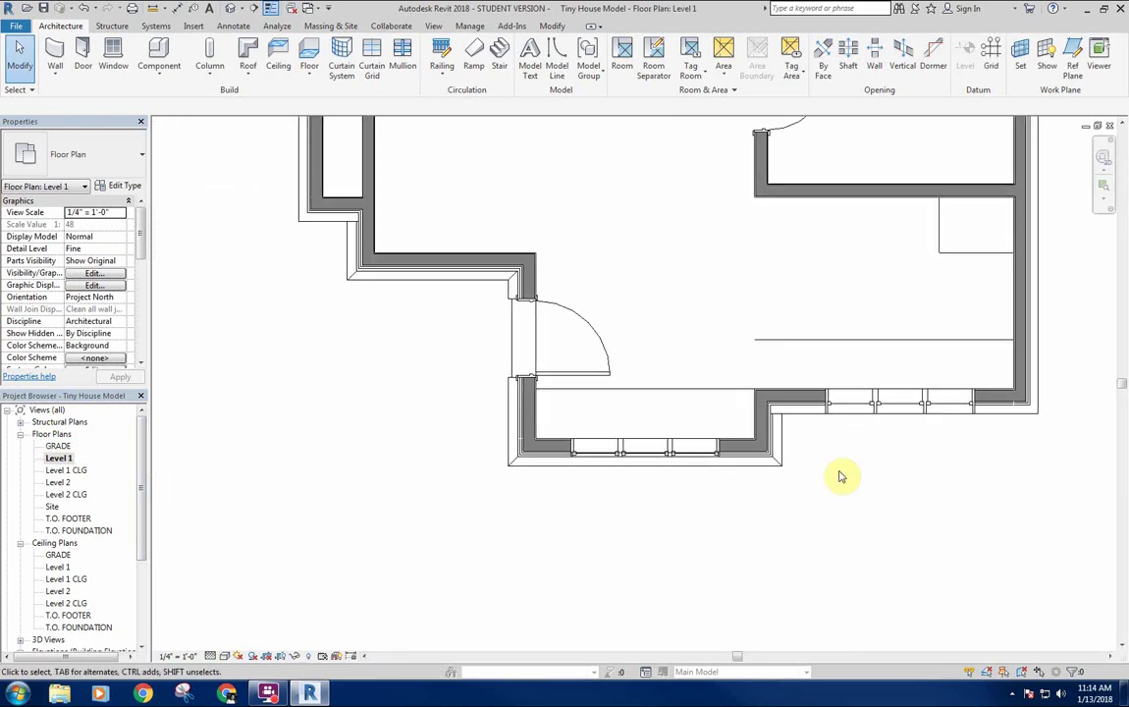
scroll(872, 392, "up", 3)
left_click_drag(772, 381, 1028, 477)
middle_click_drag(1028, 477, 830, 496)
middle_click_drag(684, 358, 677, 366)
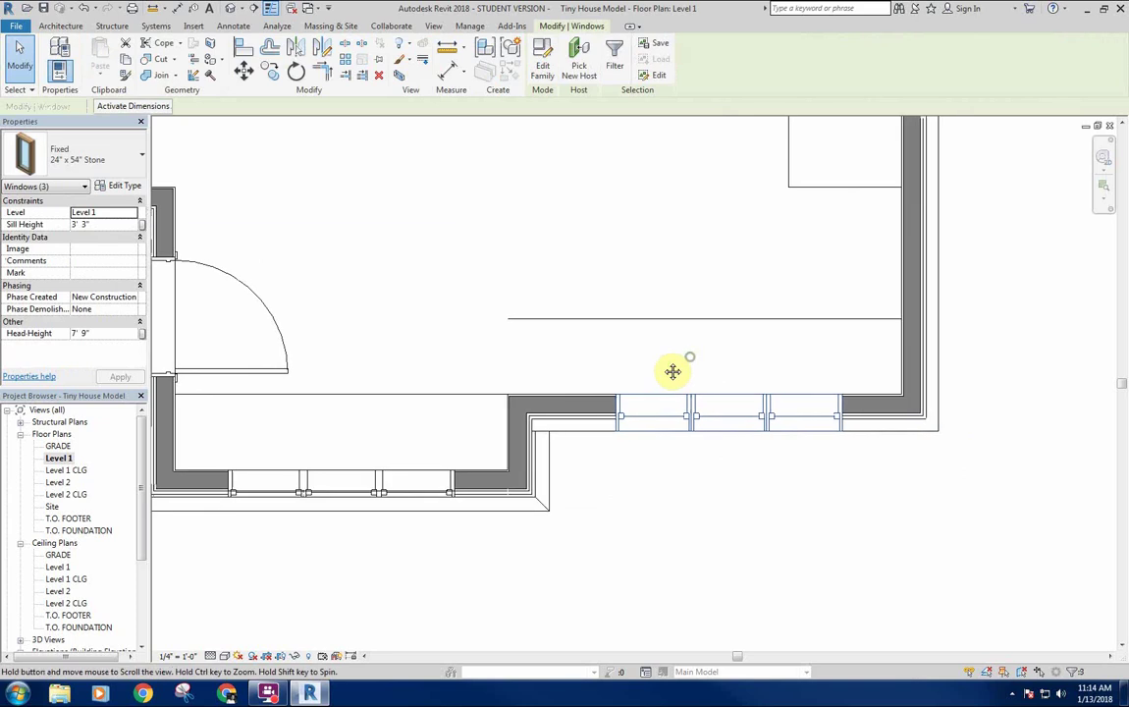
left_click(157, 106)
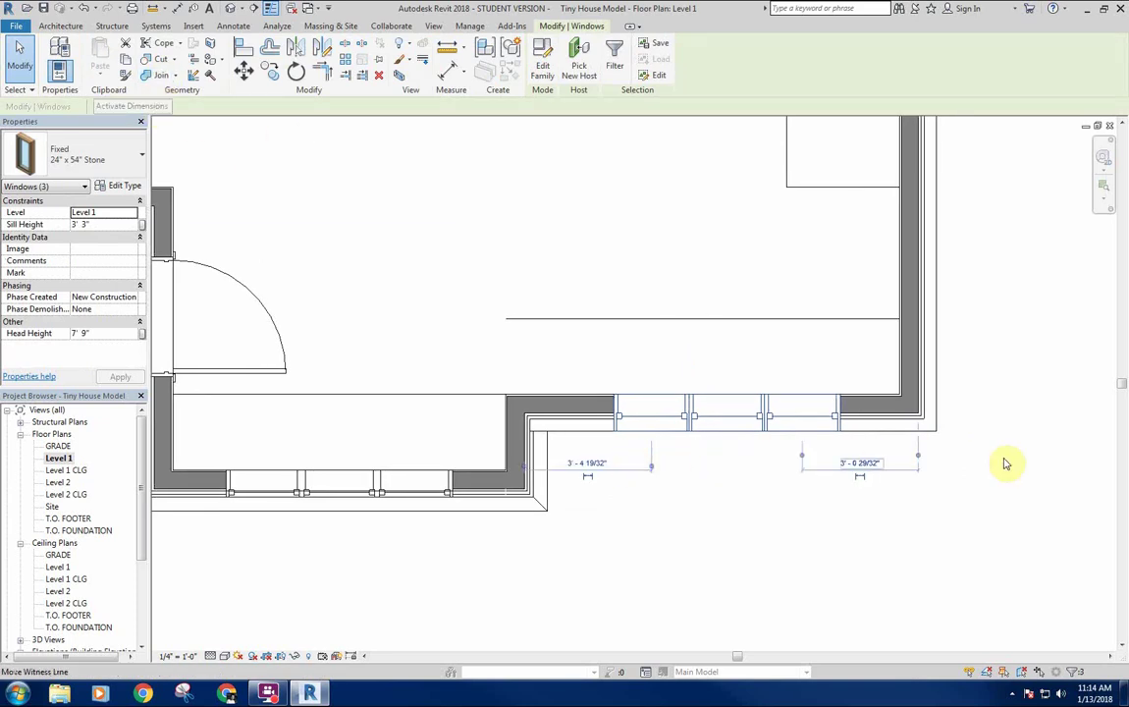
left_click_drag(917, 456, 901, 459)
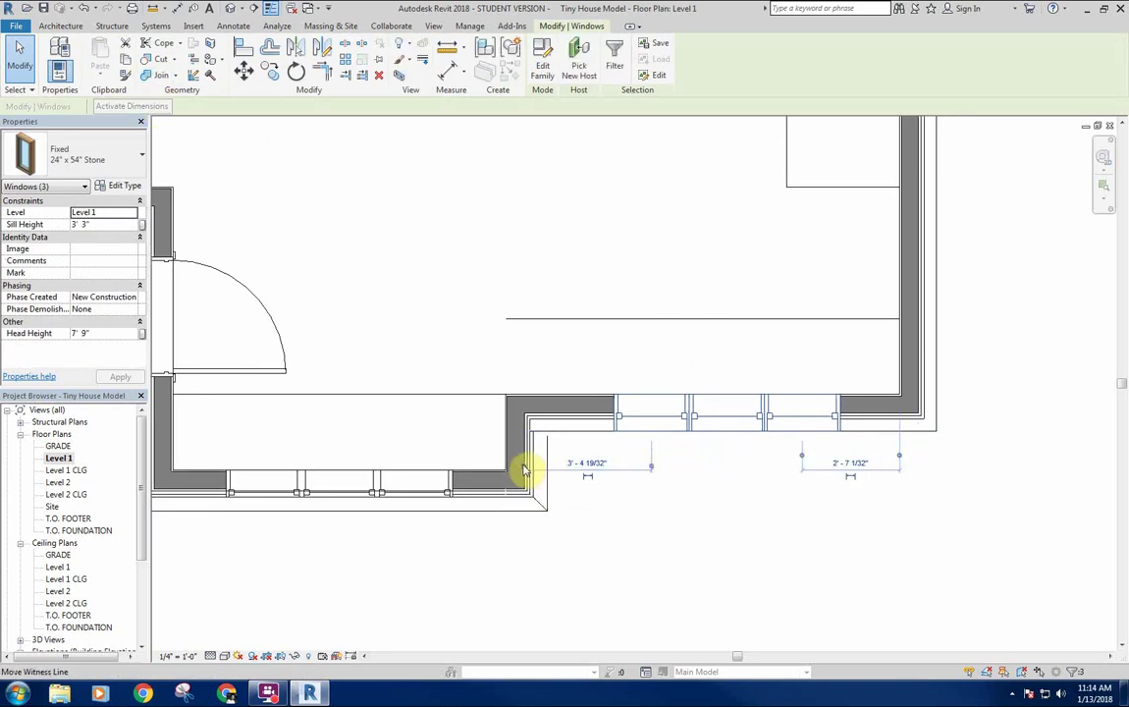
left_click_drag(523, 470, 569, 491)
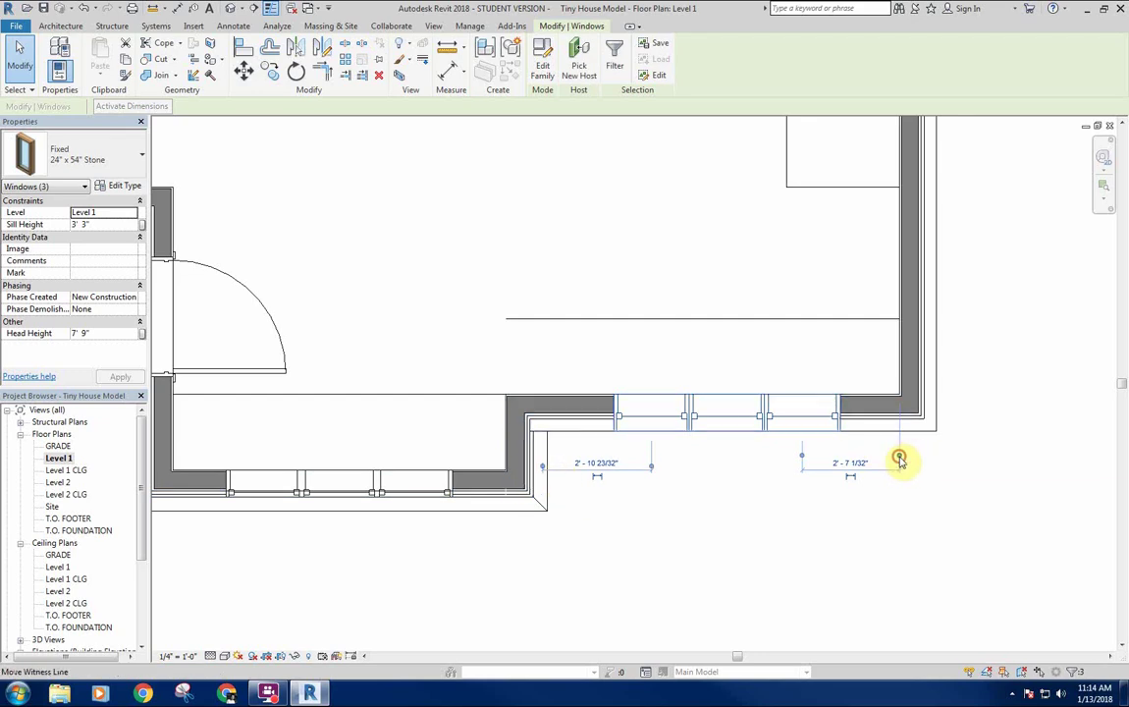
left_click(543, 470)
left_click(523, 469)
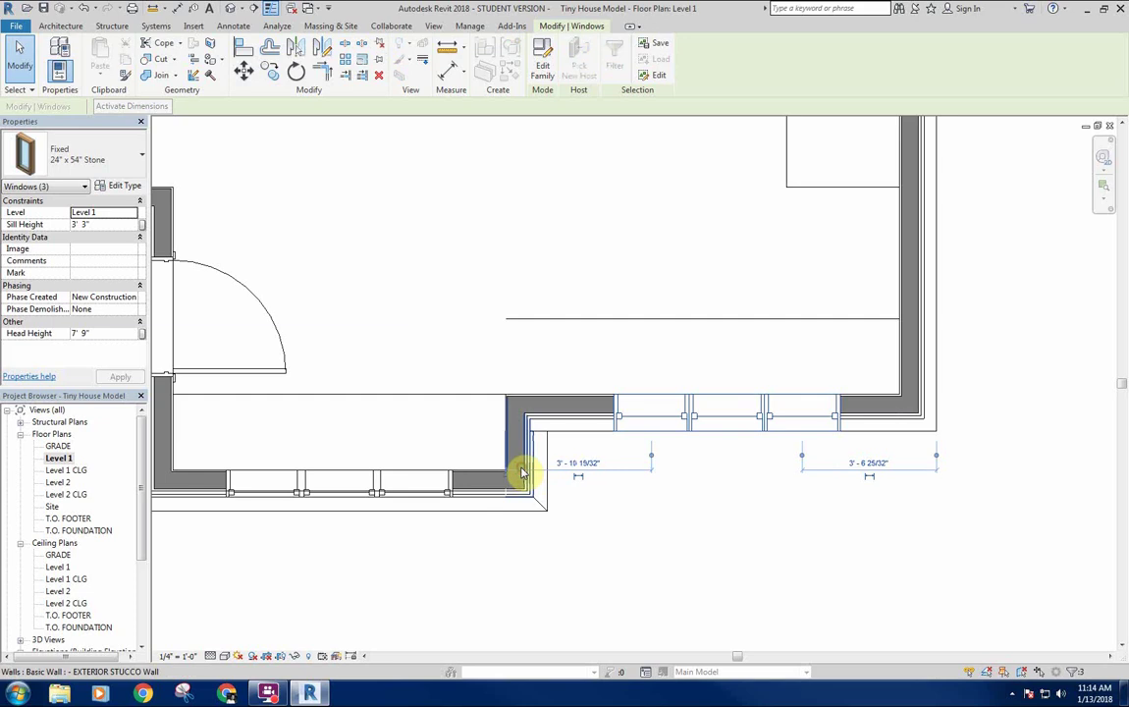
middle_click_drag(587, 469, 674, 426)
scroll(565, 438, "up", 3)
left_click(657, 412)
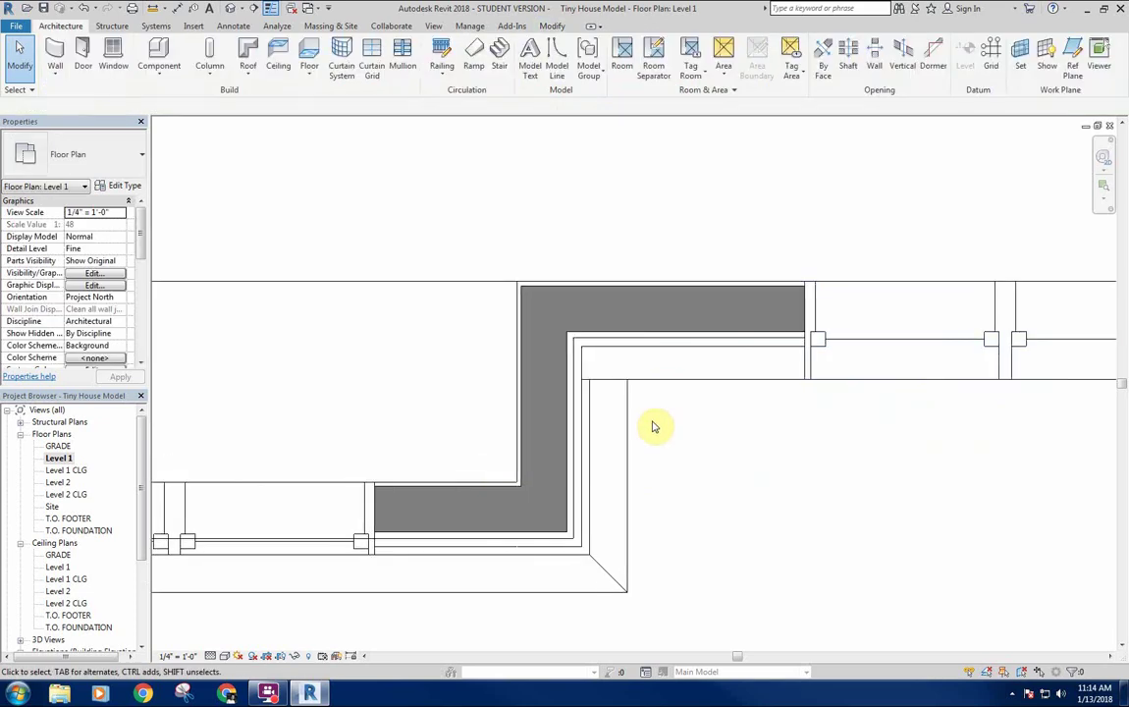
key("d")
key("l")
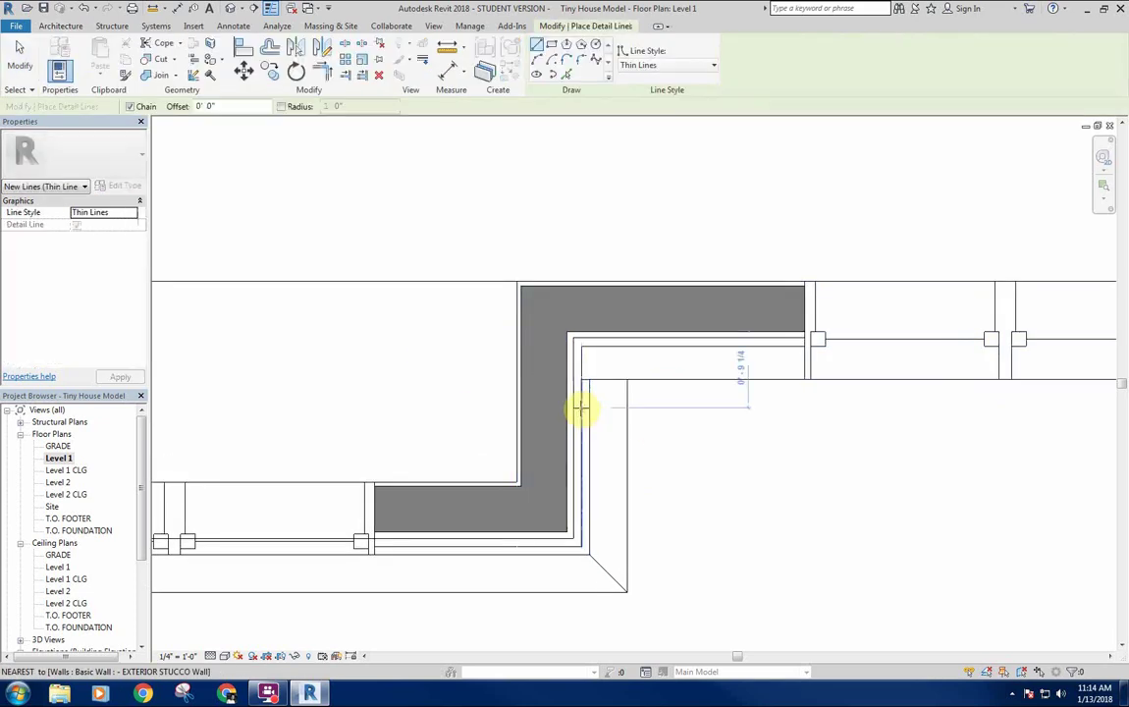
scroll(597, 406, "down", 3)
key("Escape")
key("Escape")
scroll(737, 434, "down", 4)
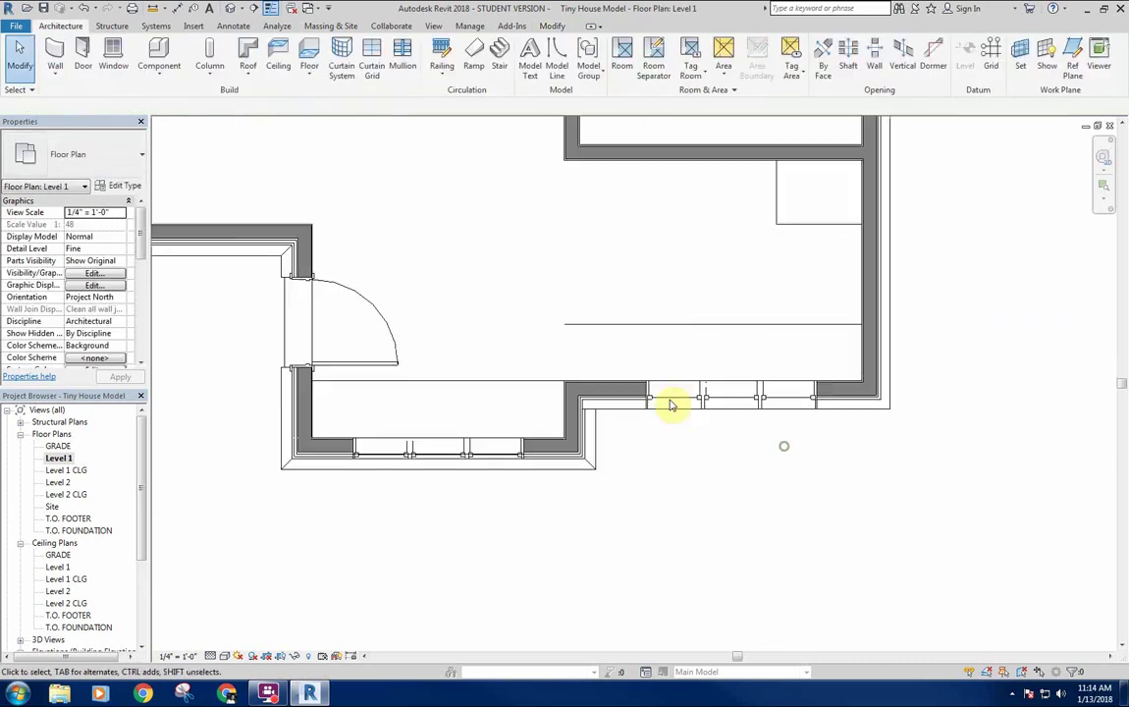
Review both window groups on the whole house in the 3D view and open the Level 2 floor plan.
left_click(232, 26)
left_click(229, 8)
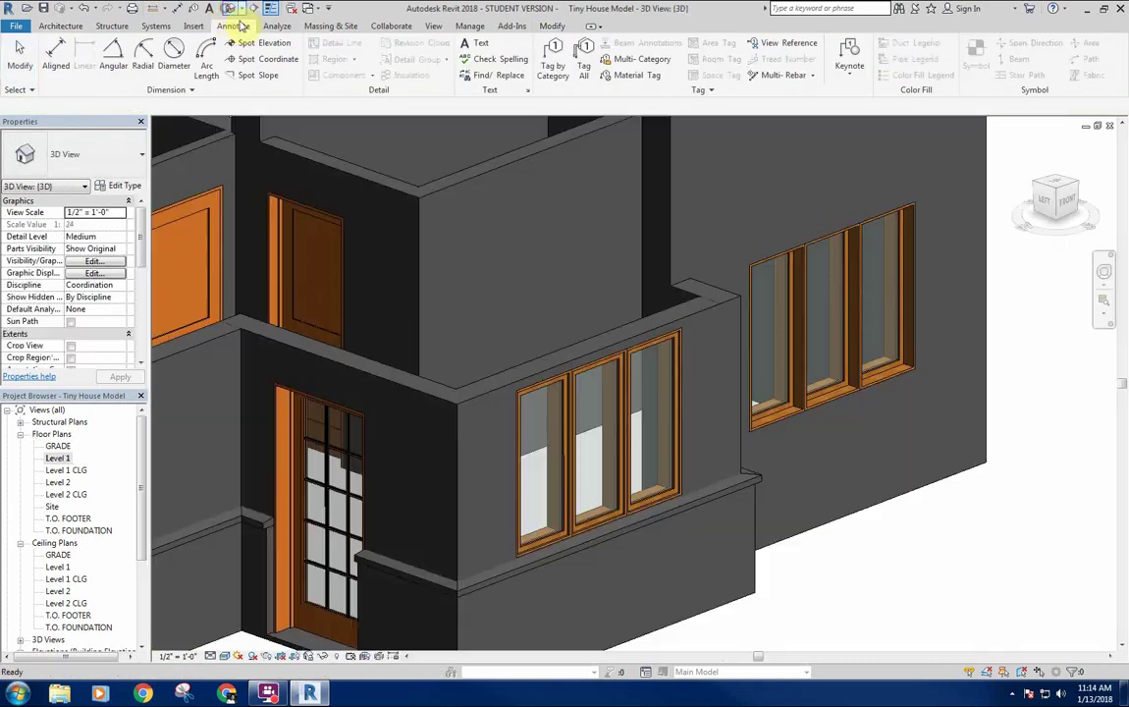
middle_click_drag(776, 329, 734, 438, "shift")
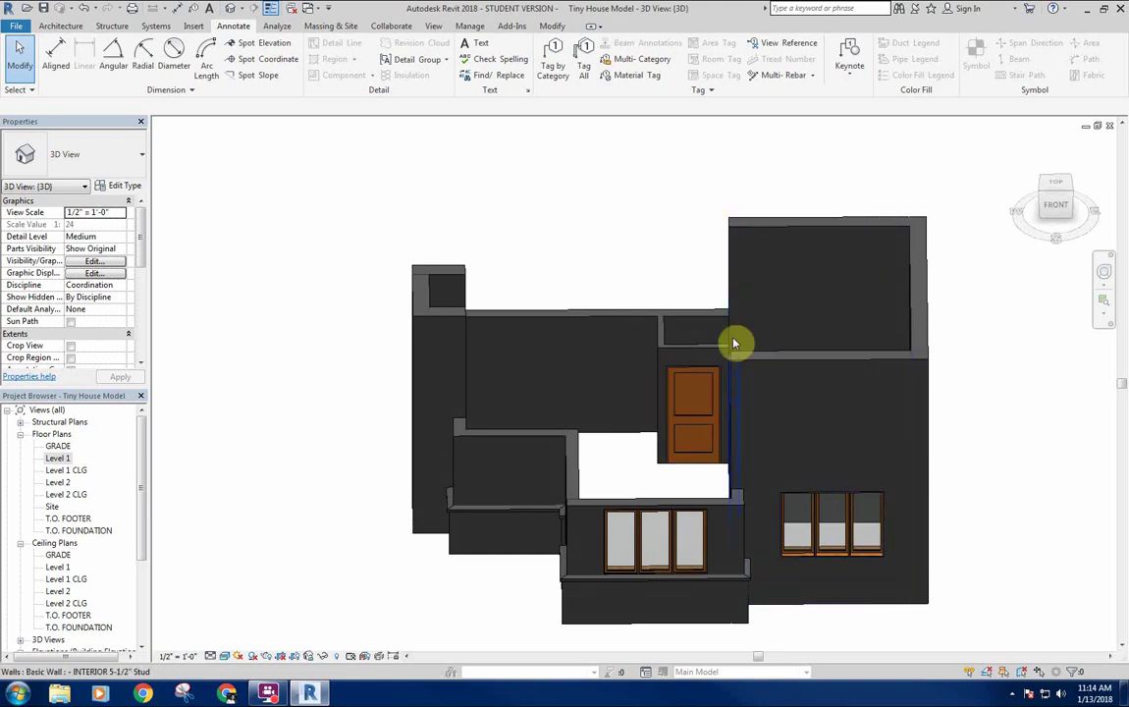
mouse_move(738, 416)
middle_mouse_down("shift")
mouse_move(738, 428)
mouse_move(733, 312)
mouse_move(748, 360)
mouse_move(724, 299)
mouse_move(801, 369)
mouse_move(730, 320)
mouse_move(814, 404)
mouse_move(801, 468)
middle_mouse_up("shift")
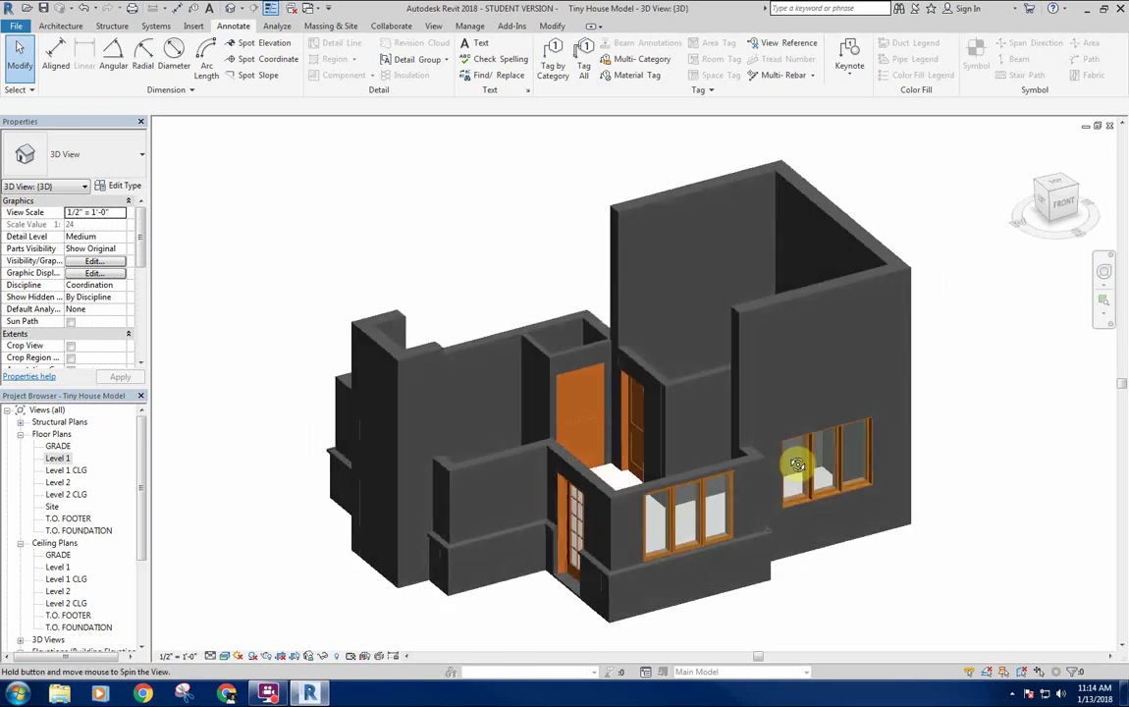
double_click(57, 482)
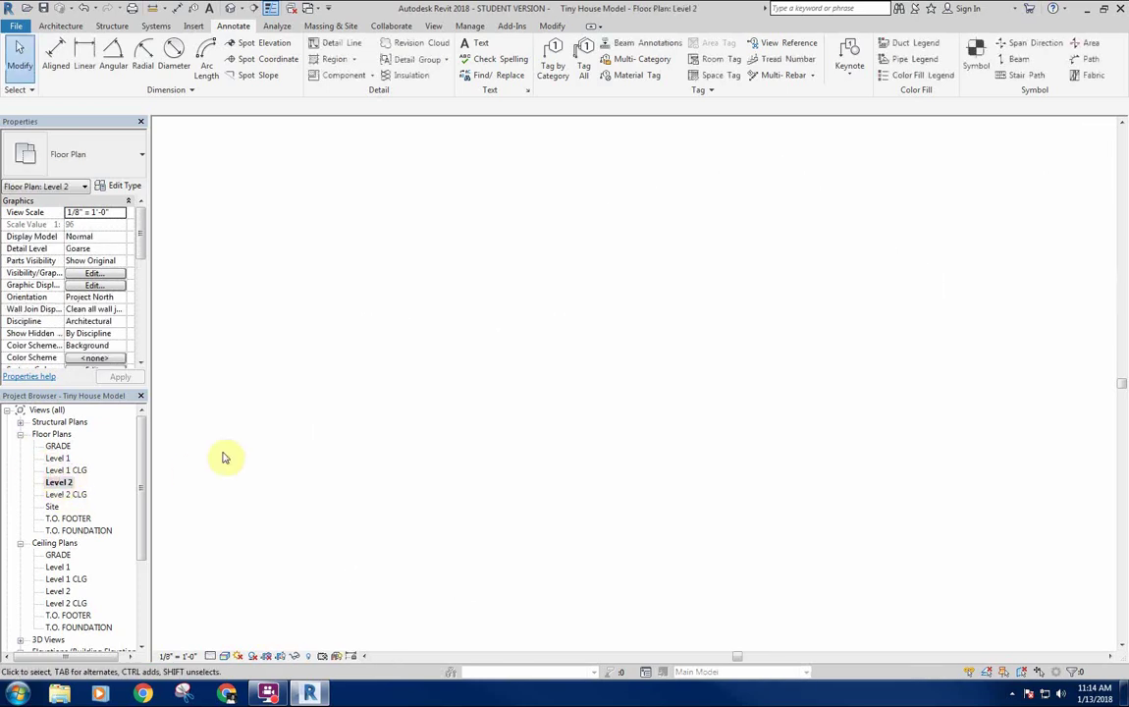
In the Level 2 plan, start a new wall of the same EXTERIOR STONE WALL type as the existing upper wall.
scroll(587, 377, "up", 5)
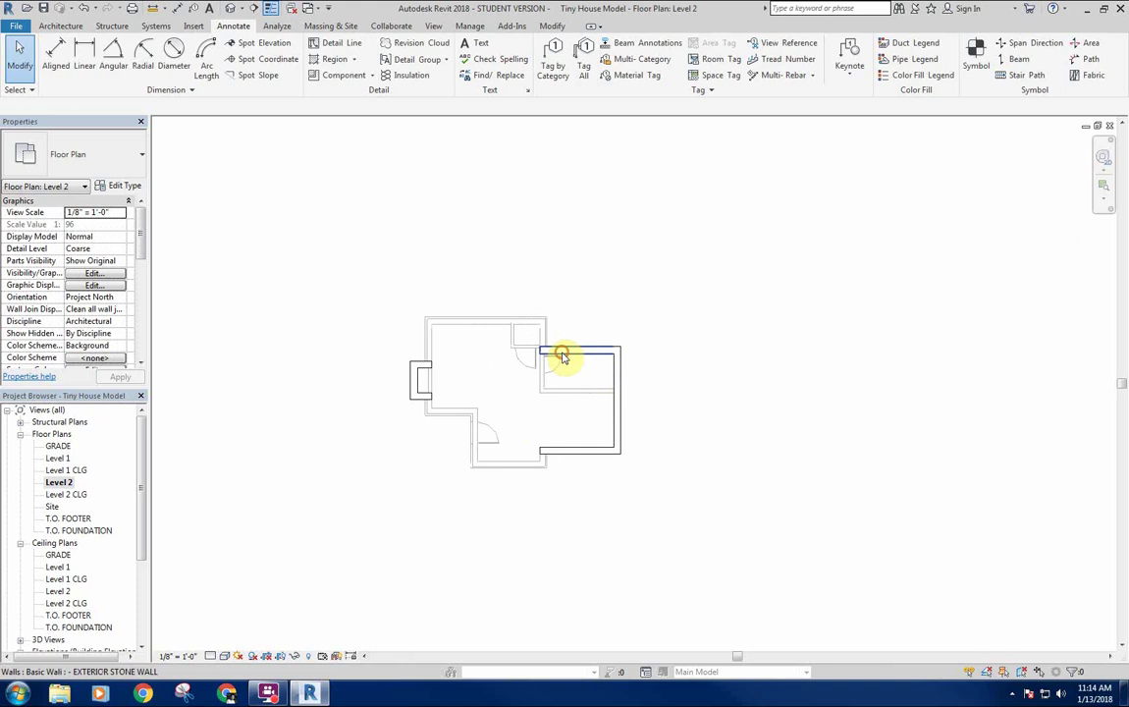
left_click(563, 357)
key("c")
key("s")
scroll(550, 416, "up", 5)
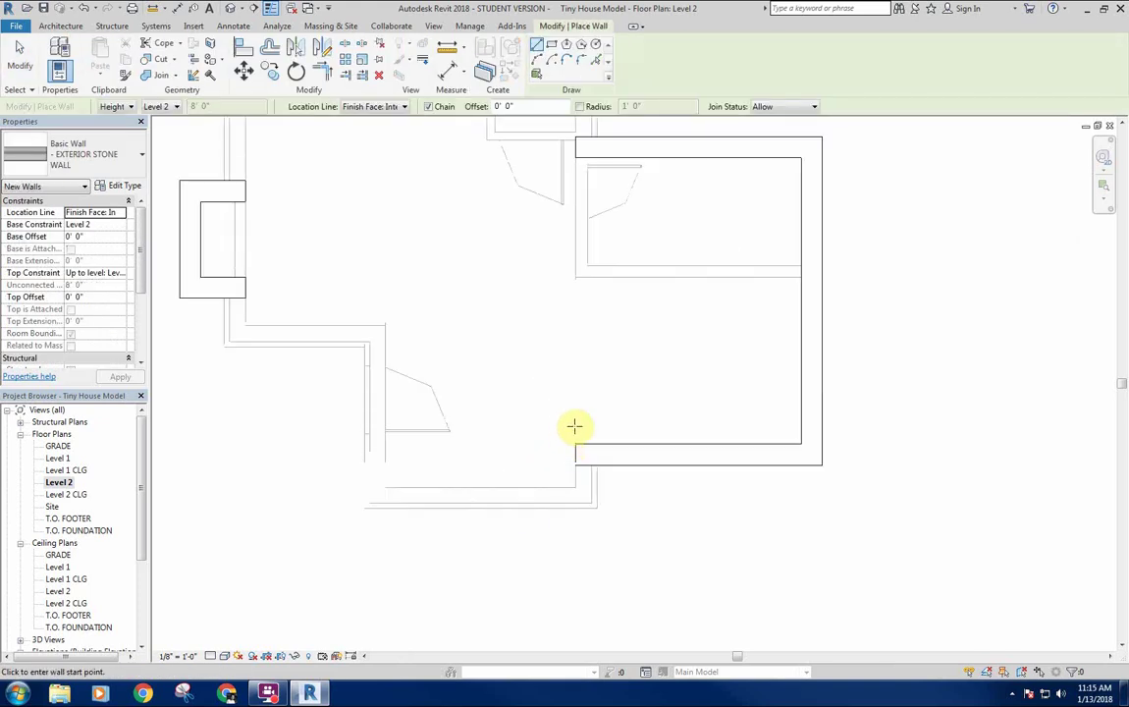
left_click(570, 448)
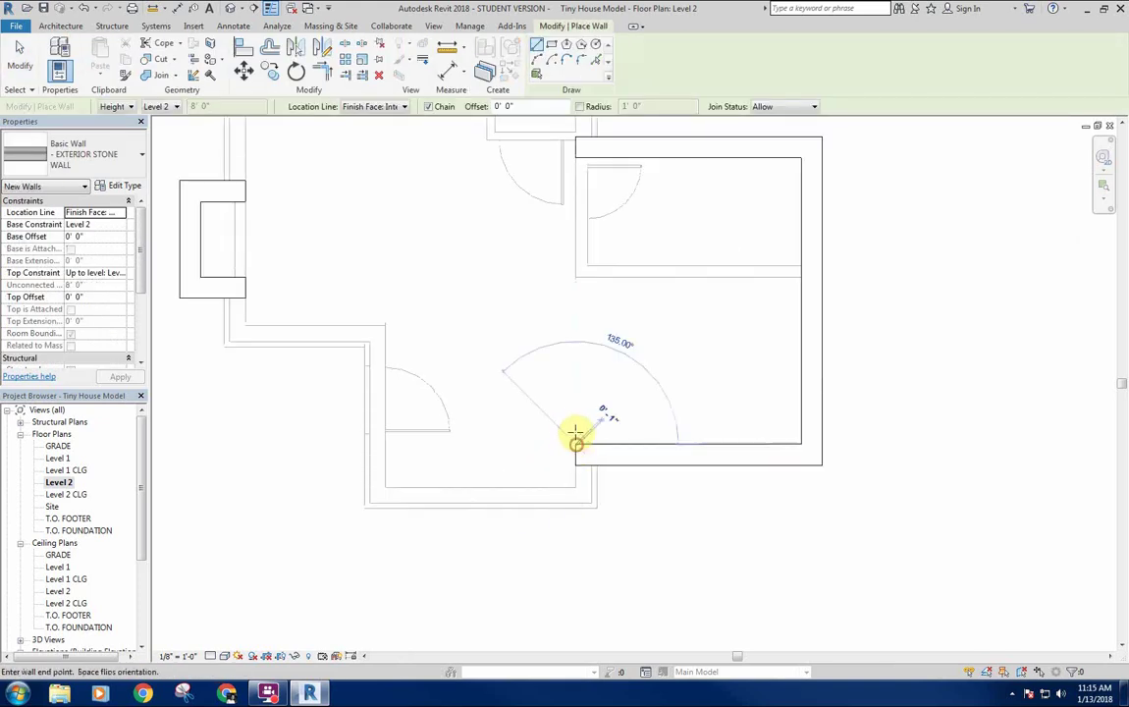
right_click(572, 367)
left_click(601, 369)
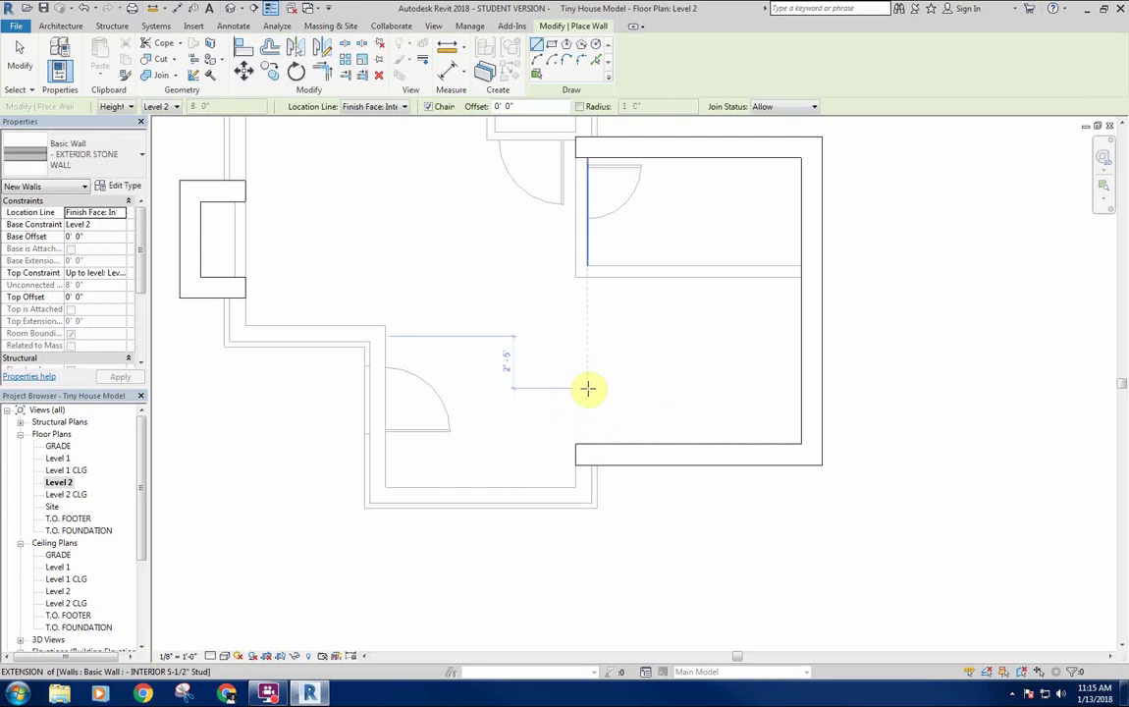
Draw the missing Level 2 stone wall in line with the underlying interior partition, from inside the open side to the far stone wall.
left_click(587, 386)
scroll(587, 189, "up", 3)
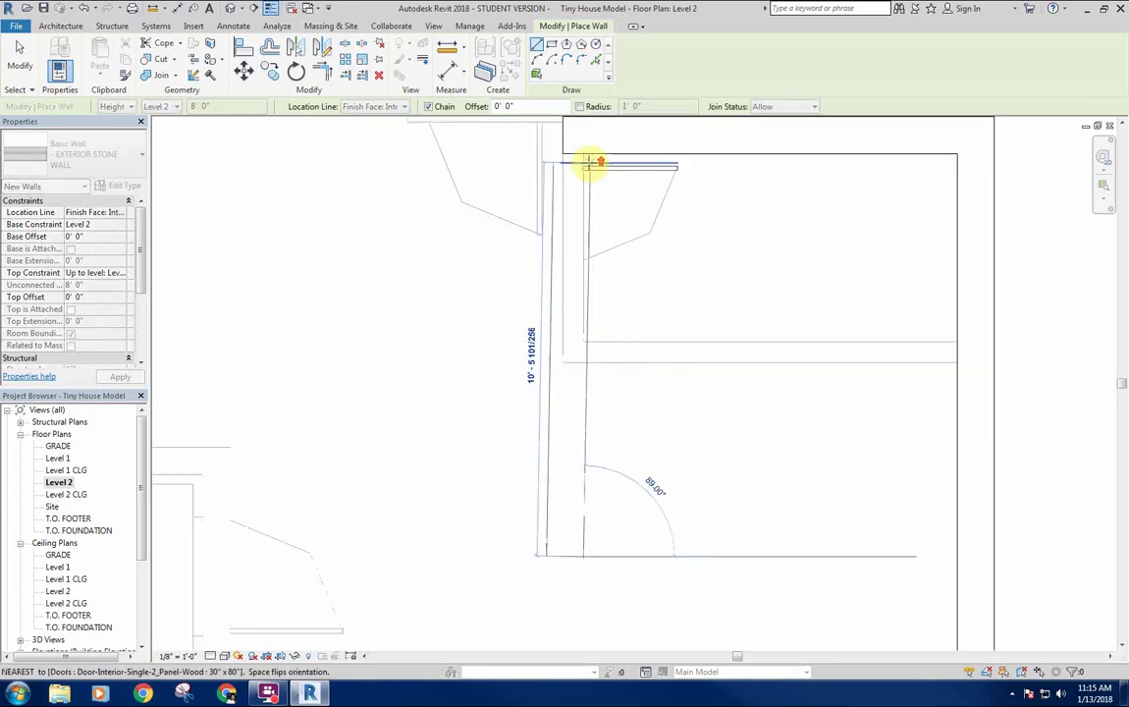
left_click(585, 151)
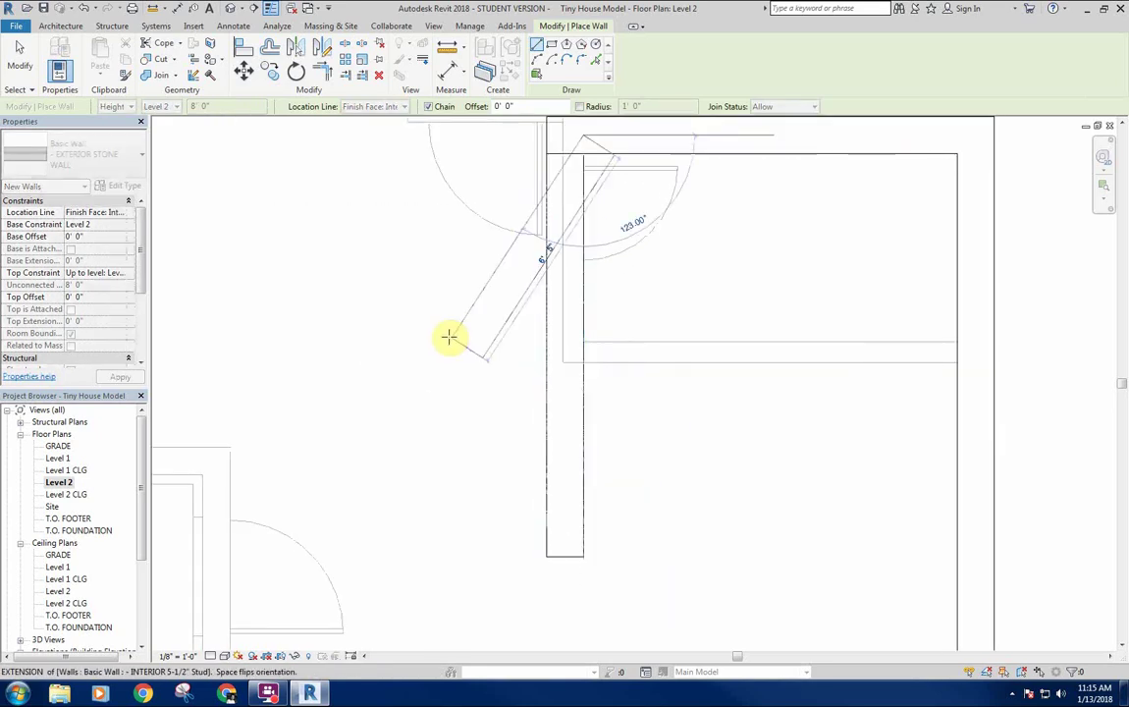
right_click(455, 342)
left_click(479, 362)
key("Escape")
Trim the new stone wall and the front stone wall to a corner, closing the Level 2 room.
scroll(491, 402, "down", 2)
middle_click_drag(490, 401, 541, 264)
scroll(594, 396, "up", 2)
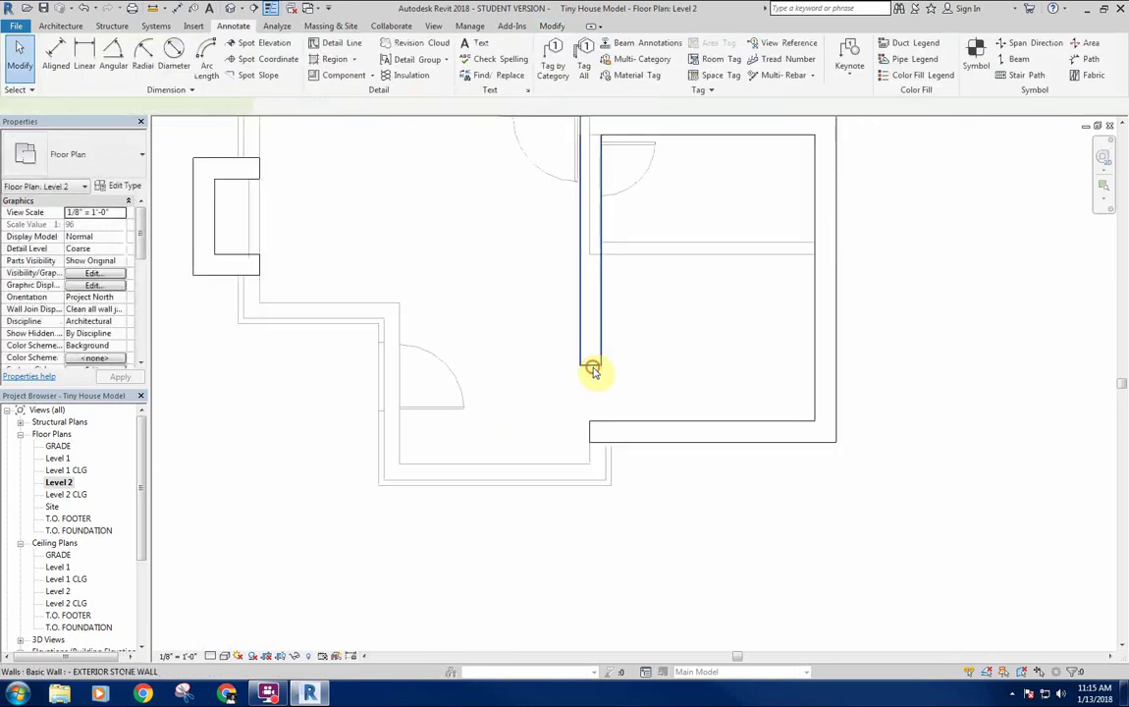
left_click(595, 368)
left_click(600, 418)
left_click(655, 356)
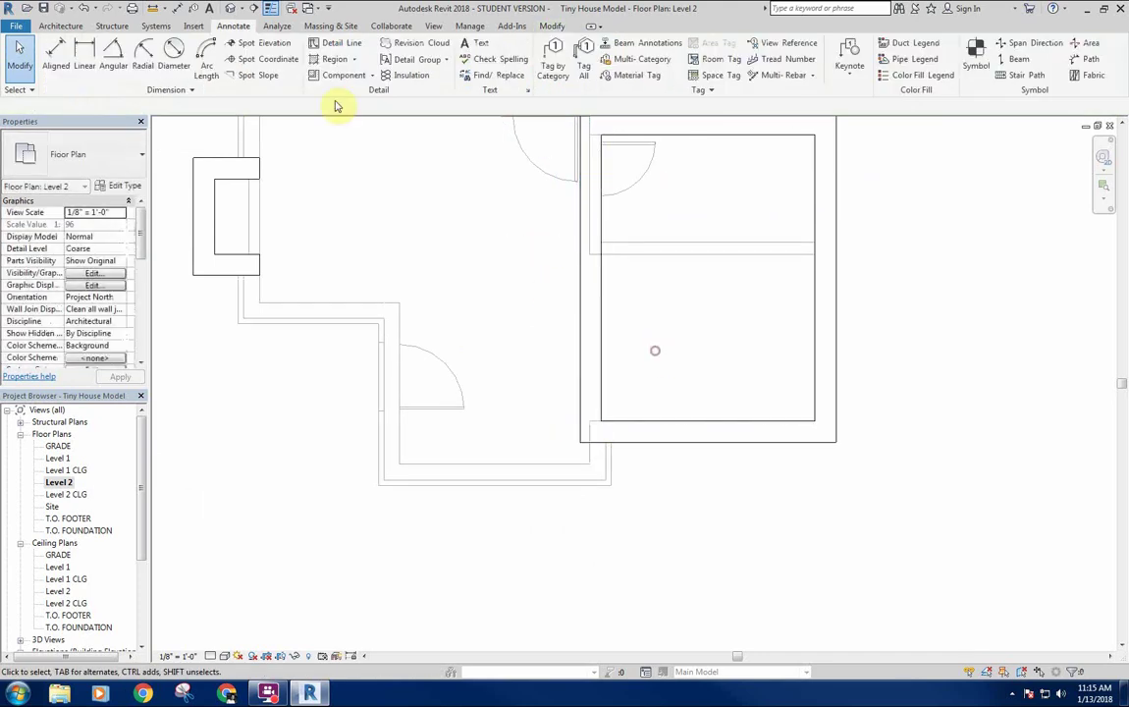
Inspect the new Level 2 stone wall and the front window groups from several sides in the 3D view.
left_click(230, 9)
middle_click_drag(706, 396, 934, 506, "shift")
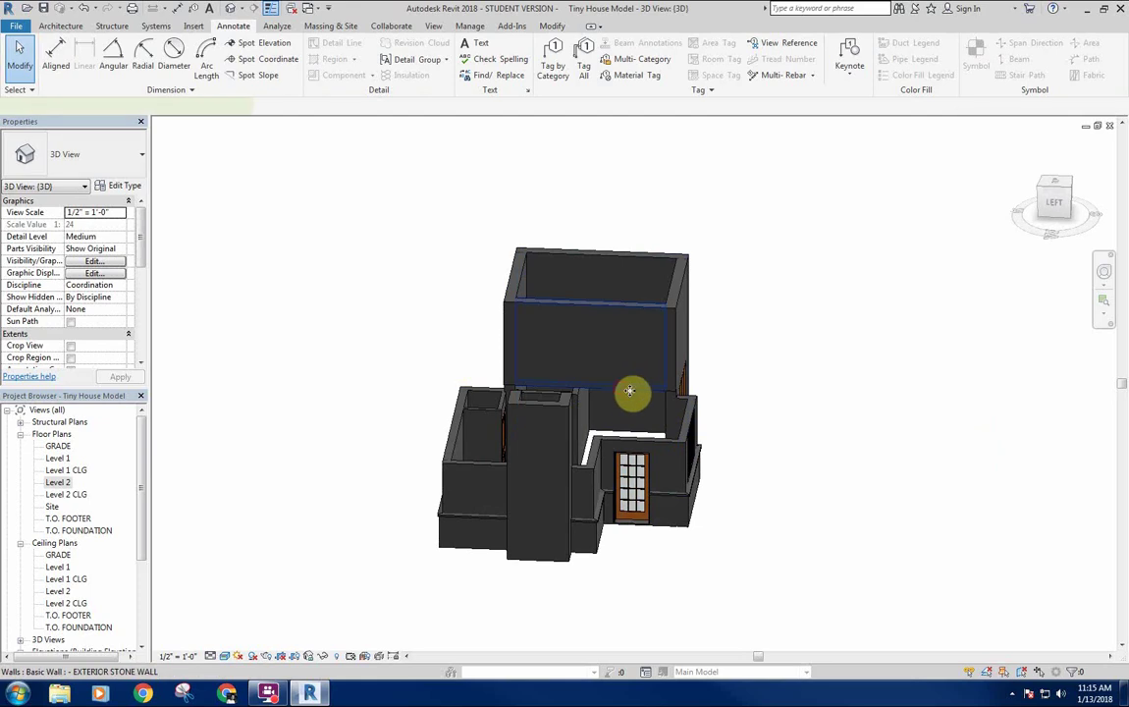
left_click(609, 330)
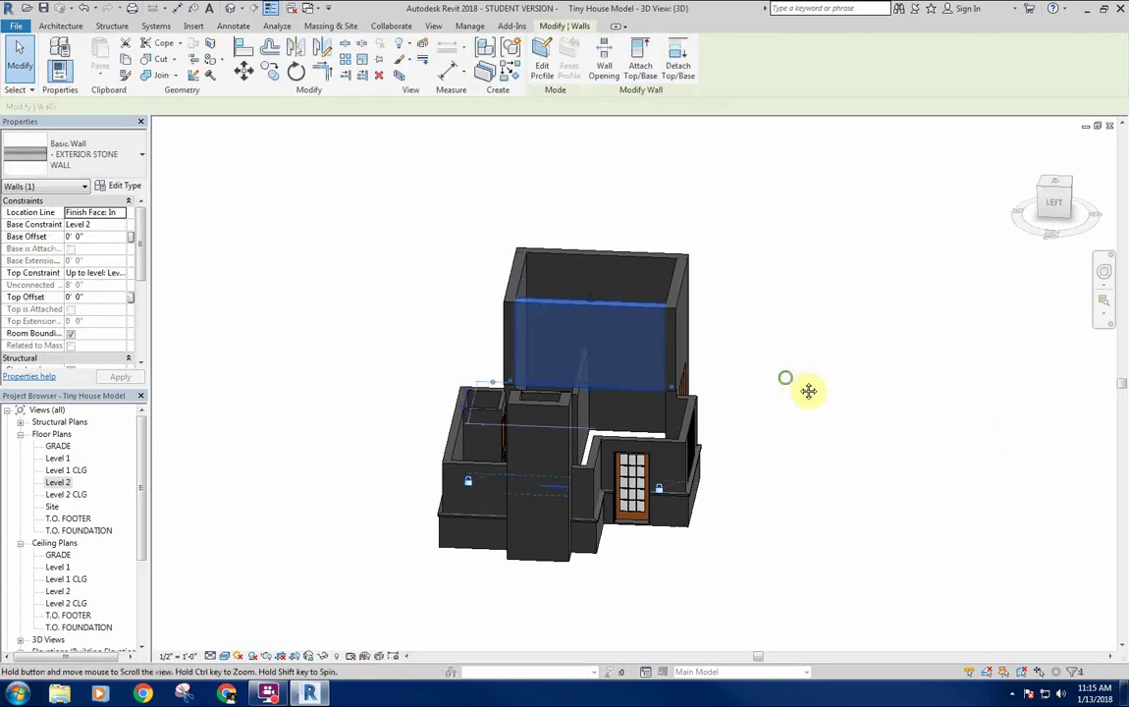
left_click(809, 388)
mouse_move(809, 388)
middle_mouse_down("shift")
mouse_move(857, 421)
mouse_move(650, 396)
mouse_move(870, 442)
middle_mouse_up("shift")
scroll(870, 442, "up", 5)
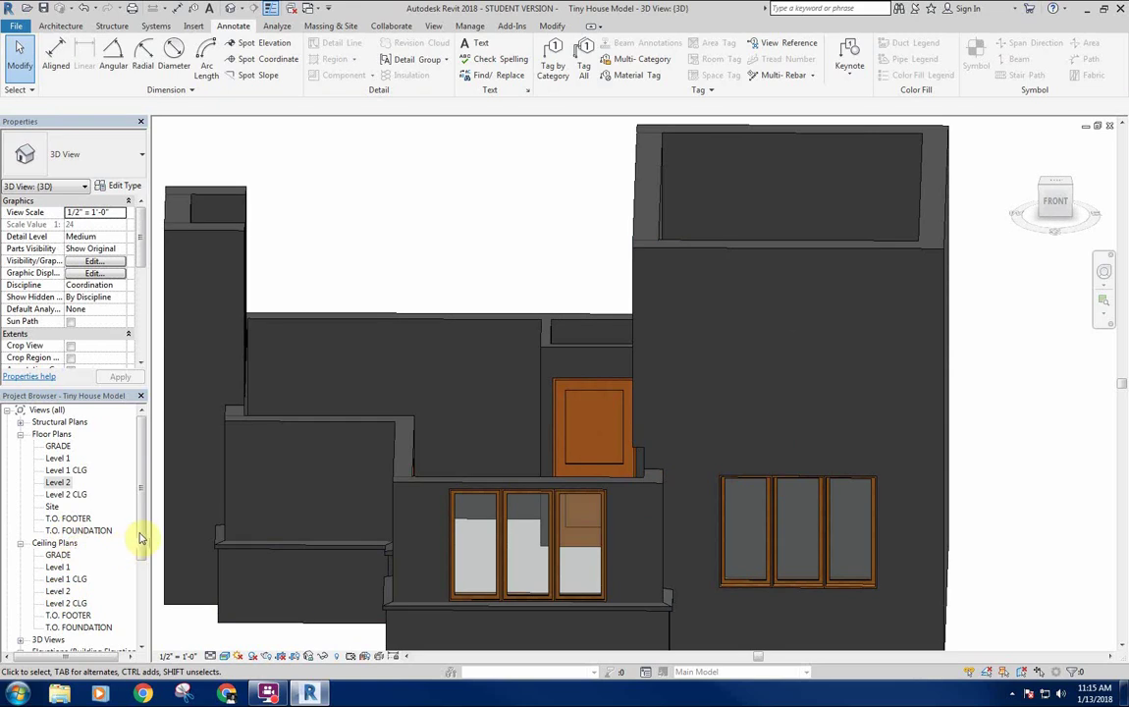
In the South elevation, select the three 24" x 54" Stone windows and activate their temporary dimensions.
scroll(141, 537, "down", 3)
double_click(55, 568)
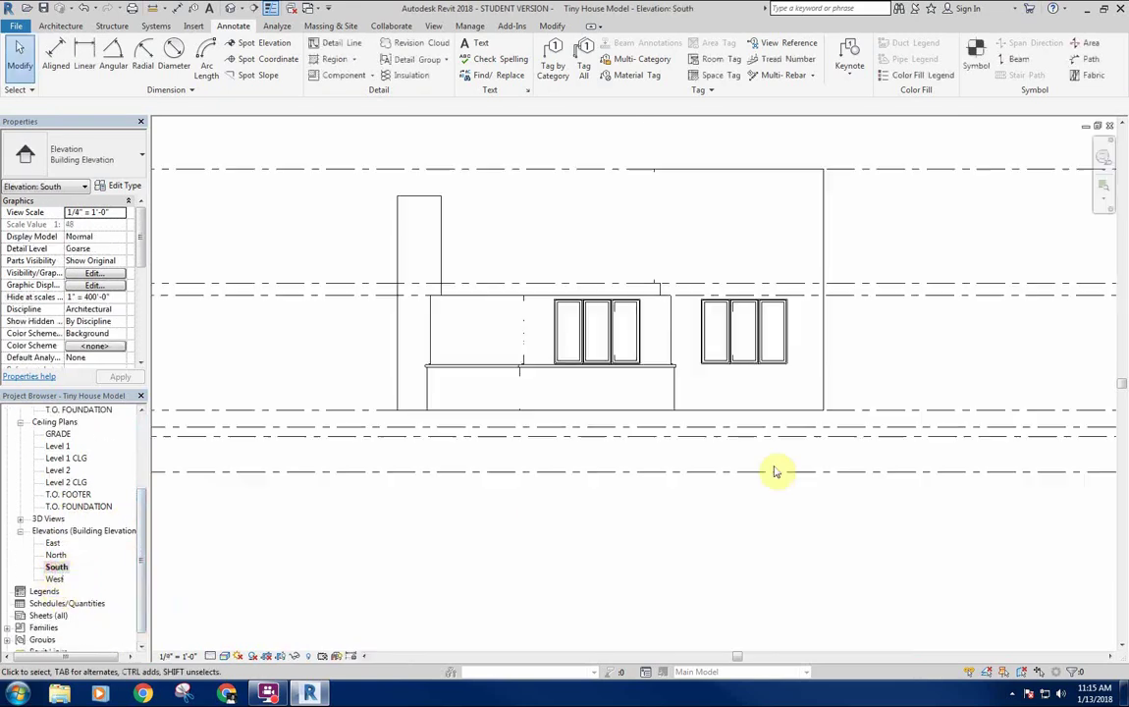
scroll(770, 441, "up", 4)
left_click(746, 393)
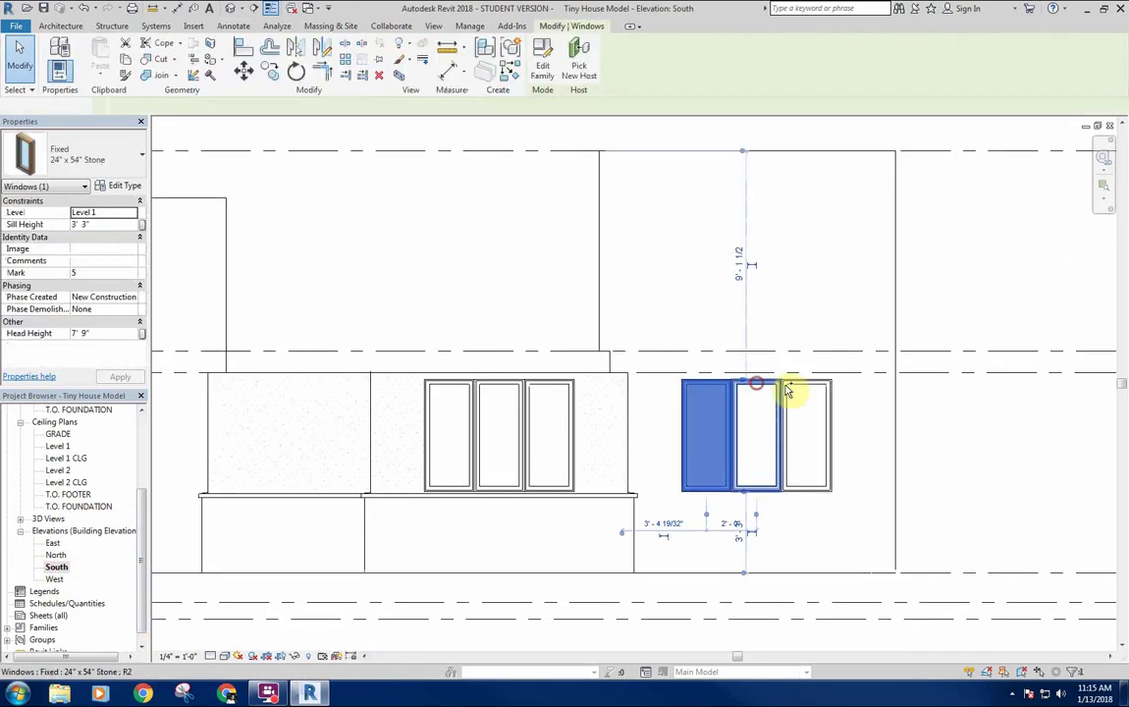
left_click(784, 392, "ctrl")
left_click(795, 388, "ctrl")
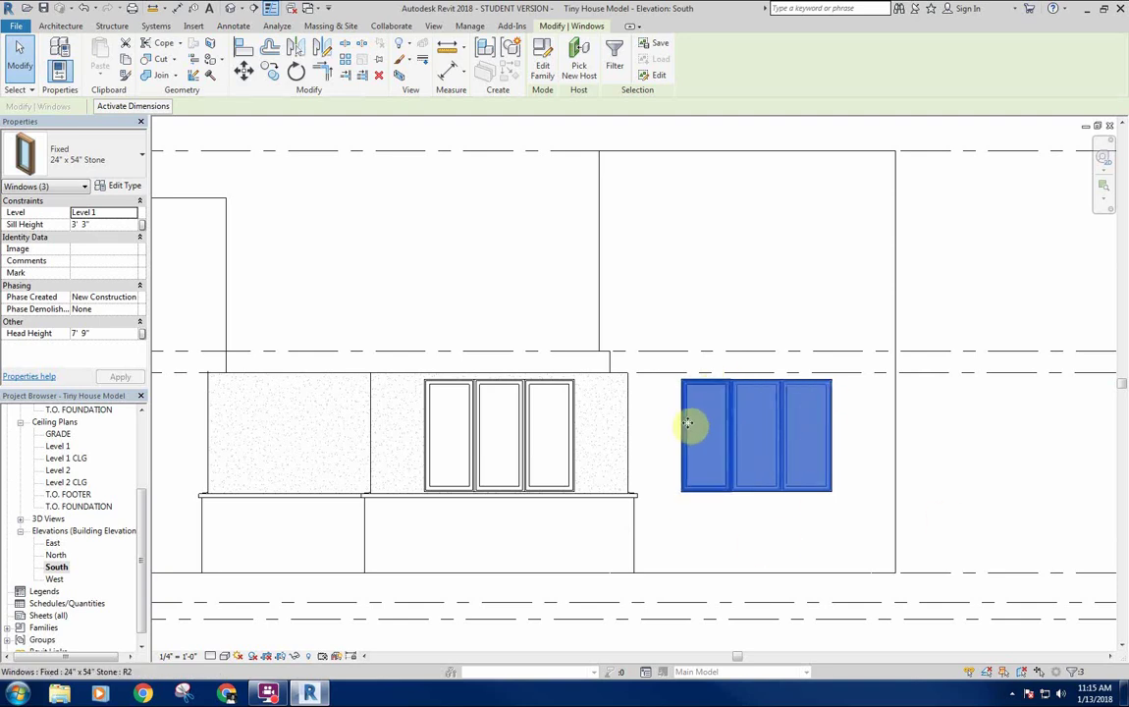
left_click(157, 109)
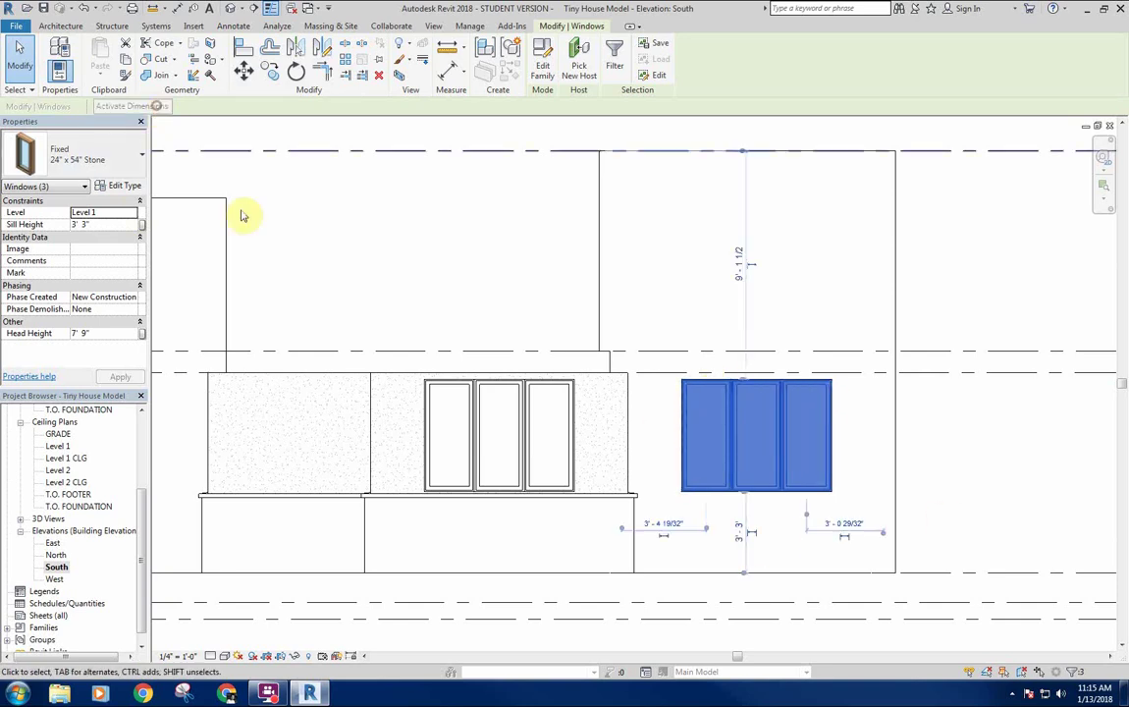
Move the window group's horizontal witness lines to the two outer edges of the two-story stone wall.
middle_click_drag(411, 290, 296, 245)
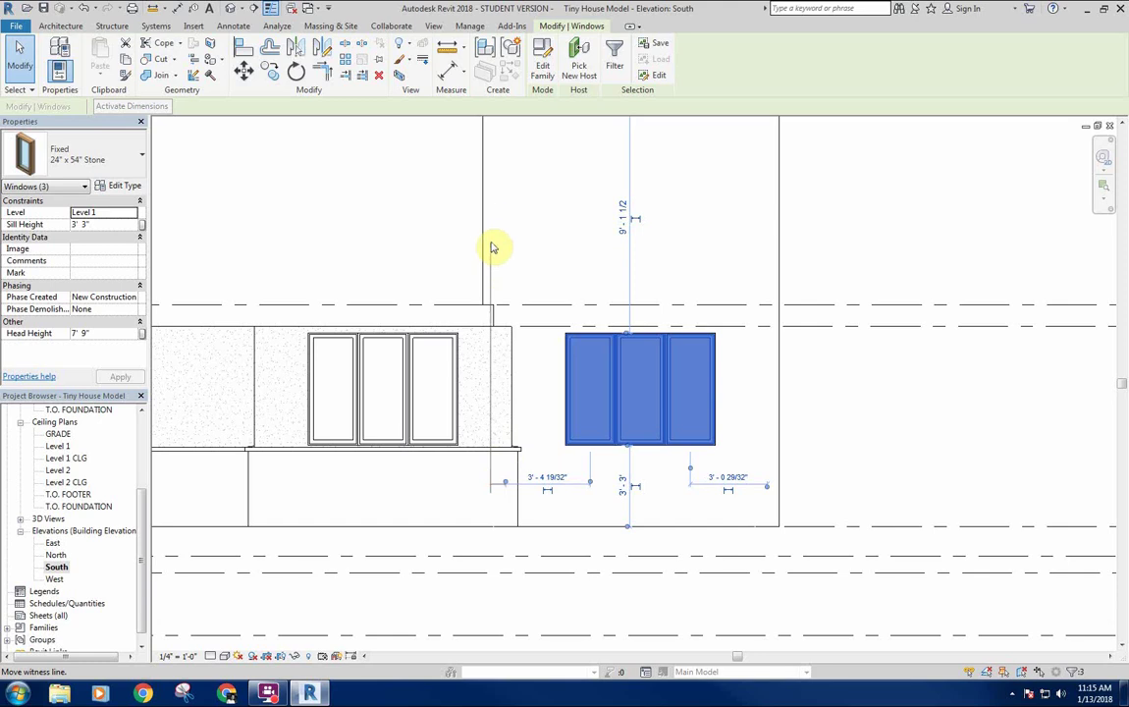
left_click_drag(493, 247, 484, 220)
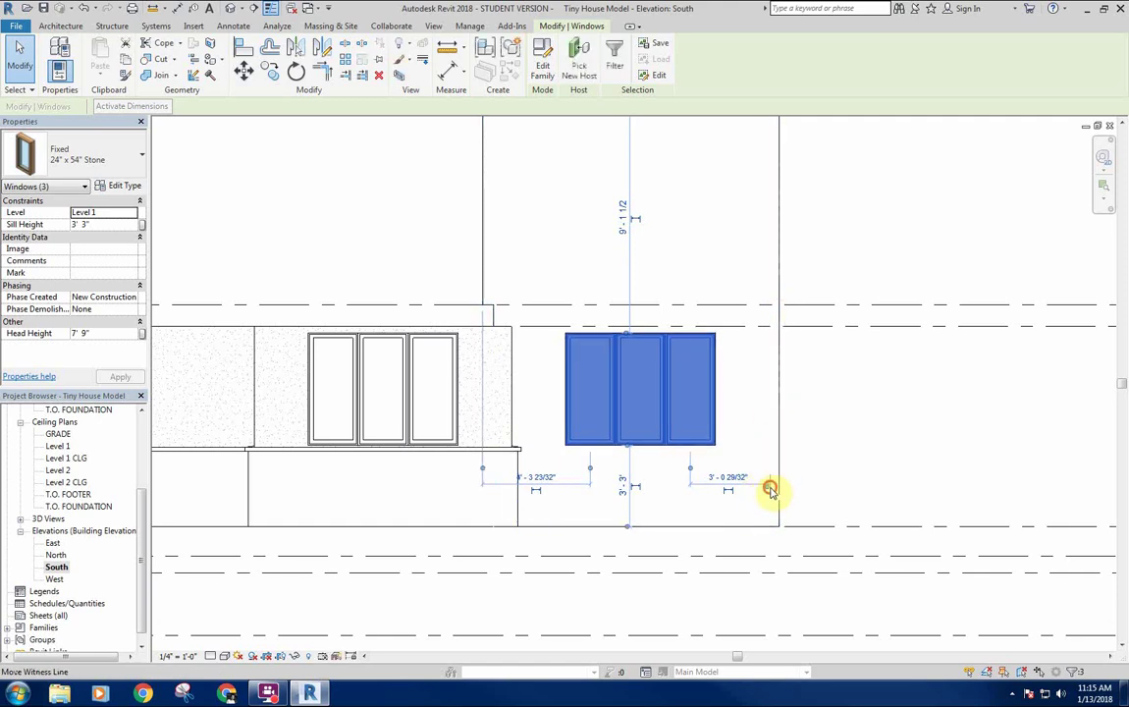
left_click_drag(769, 489, 783, 508)
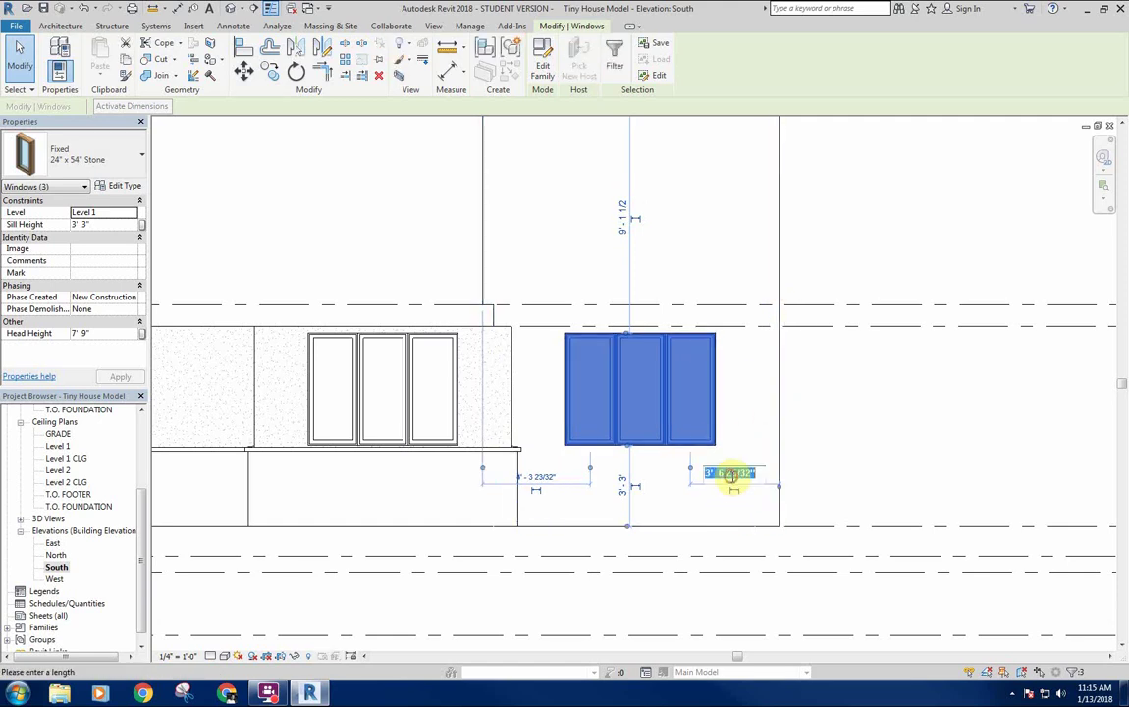
Set the window group's distance to the outer corner away from the bump-out to 3' 6" and revise it to 3' 10.25".
type("6")
key("Return")
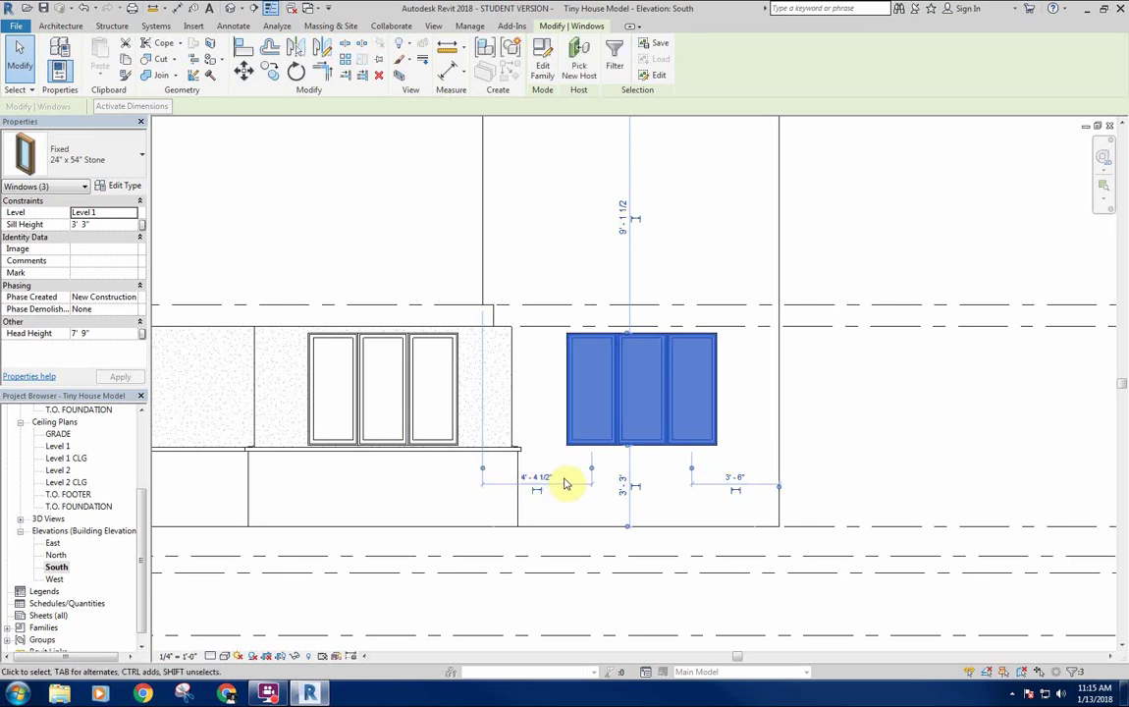
left_click(736, 476)
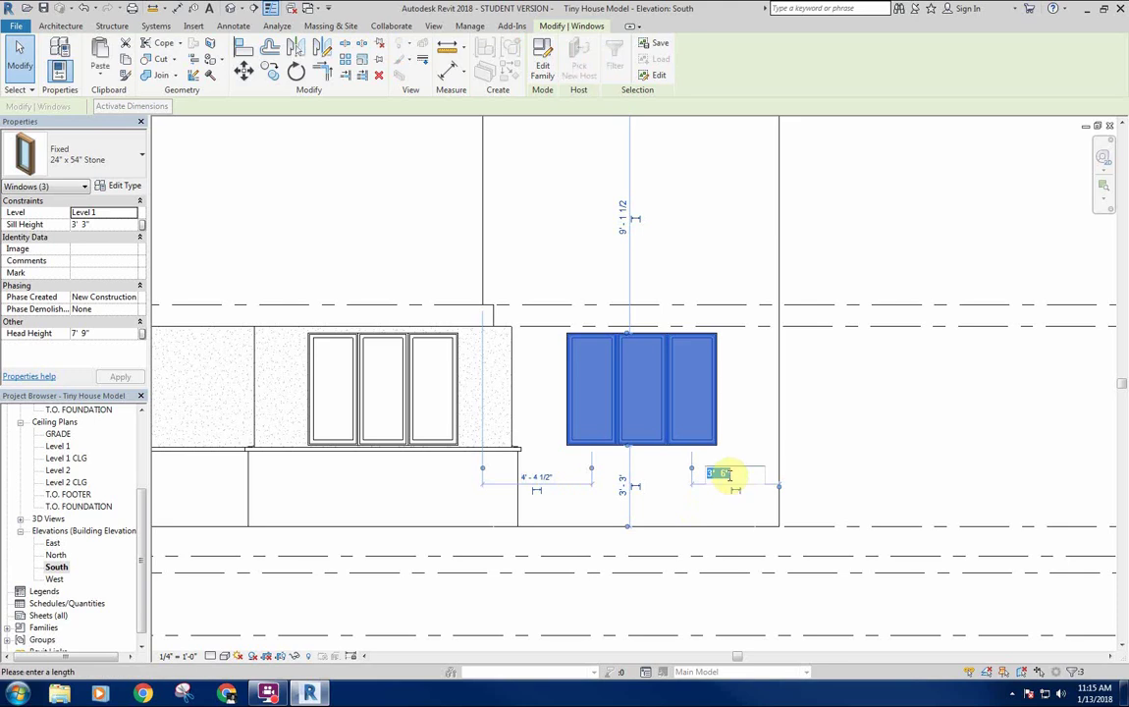
type("3' 10.")
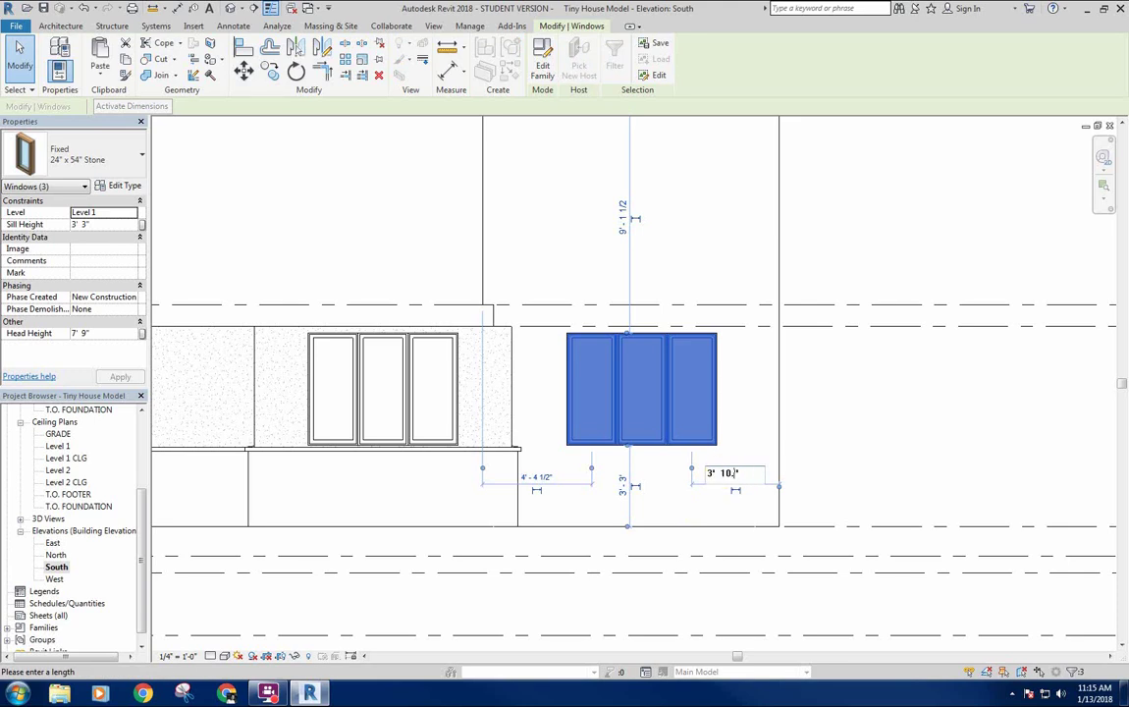
type("25")
key("Return")
key("Escape")
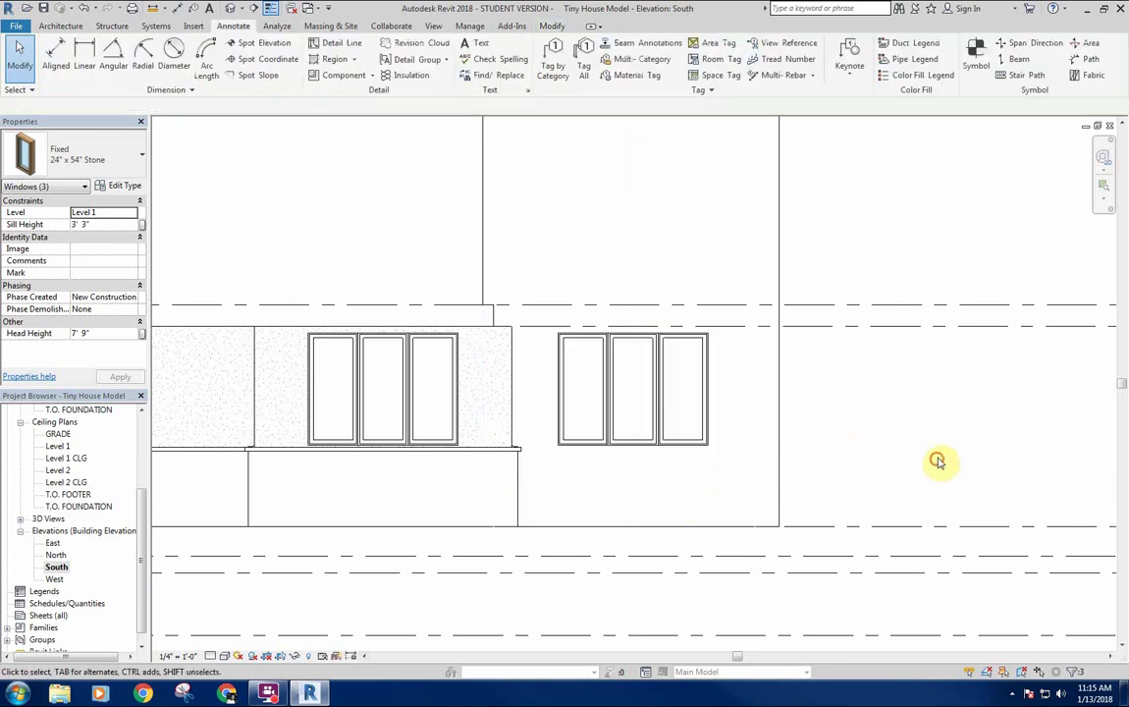
Check the shifted window group's position in the South elevation and in the Level 1 floor plan.
scroll(880, 461, "down", 2)
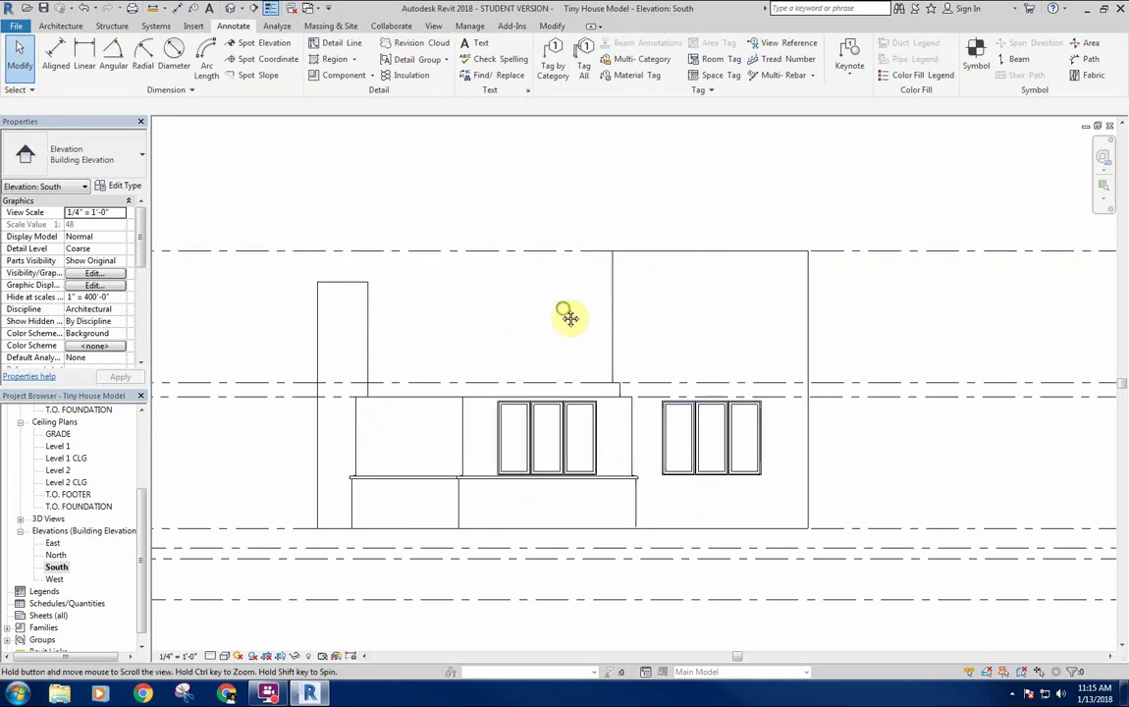
middle_click_drag(568, 312, 560, 314)
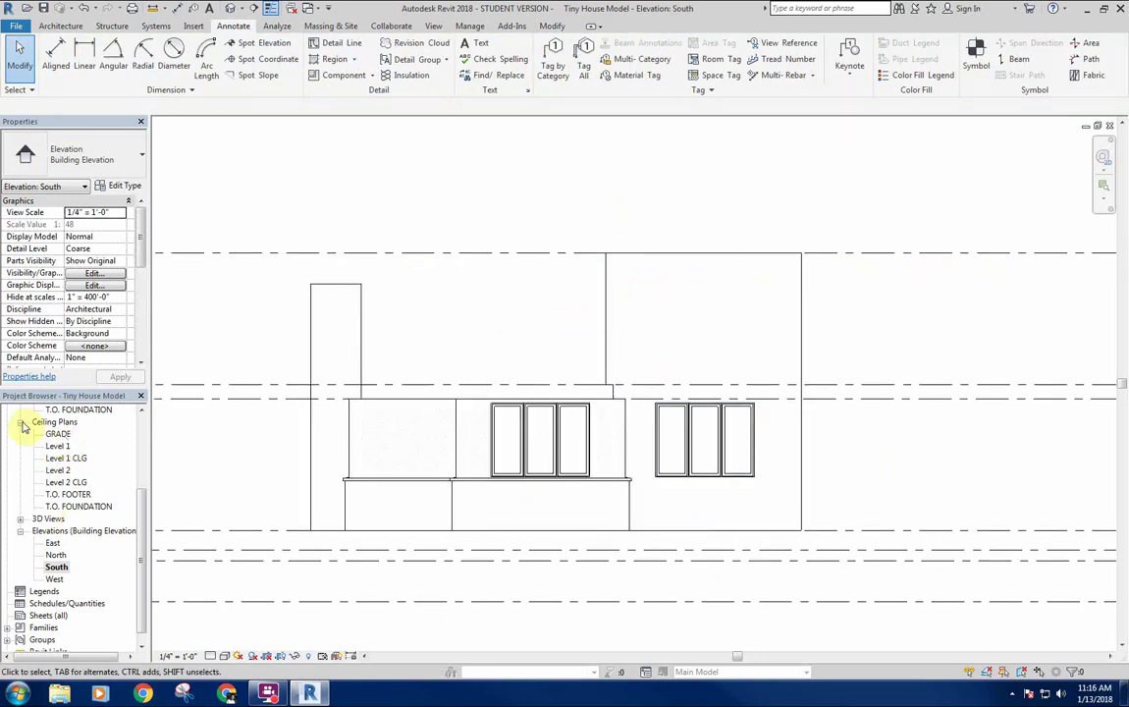
left_click(20, 422)
scroll(28, 436, "up", 3)
double_click(59, 457)
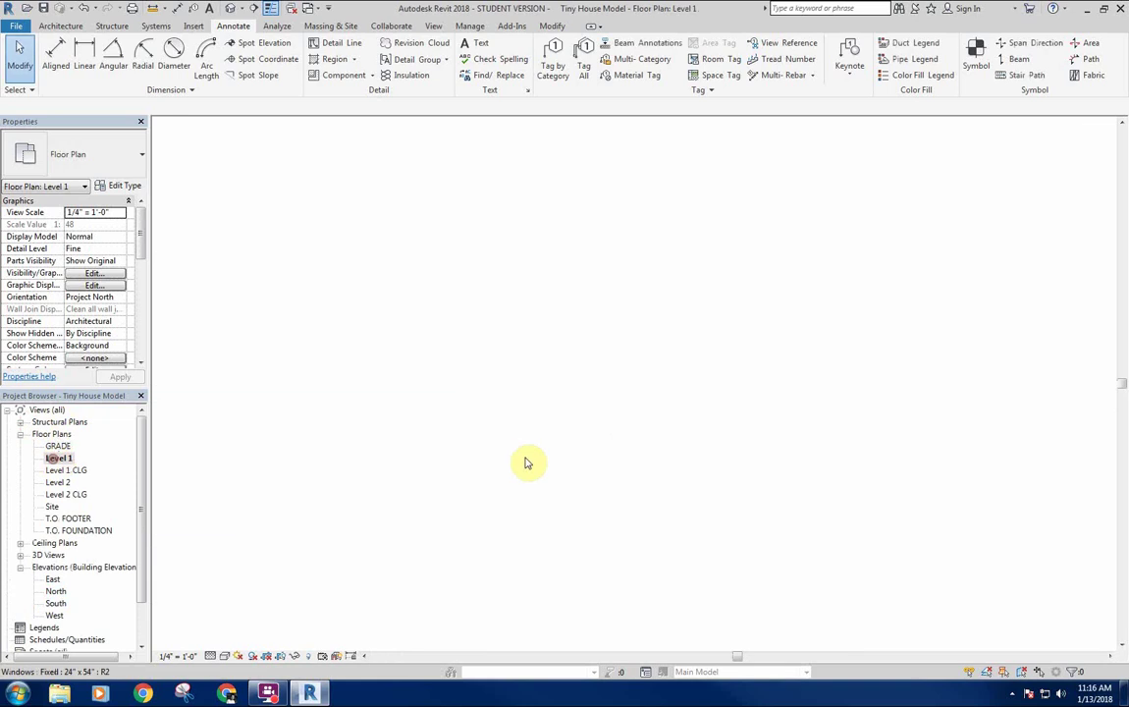
middle_click_drag(681, 398, 660, 420)
middle_click_drag(603, 303, 605, 320)
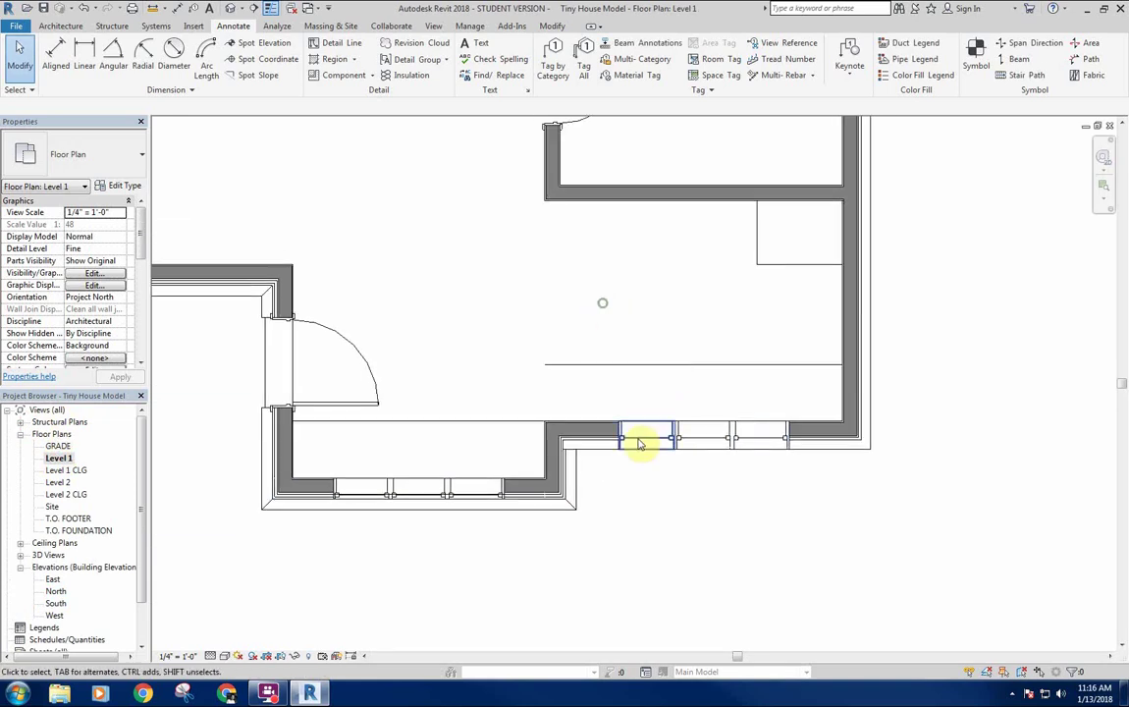
In the South elevation, copy the three Level 1 Stone windows straight up to Level 2, with sills about 2' 4 1/2" above that level.
double_click(45, 606)
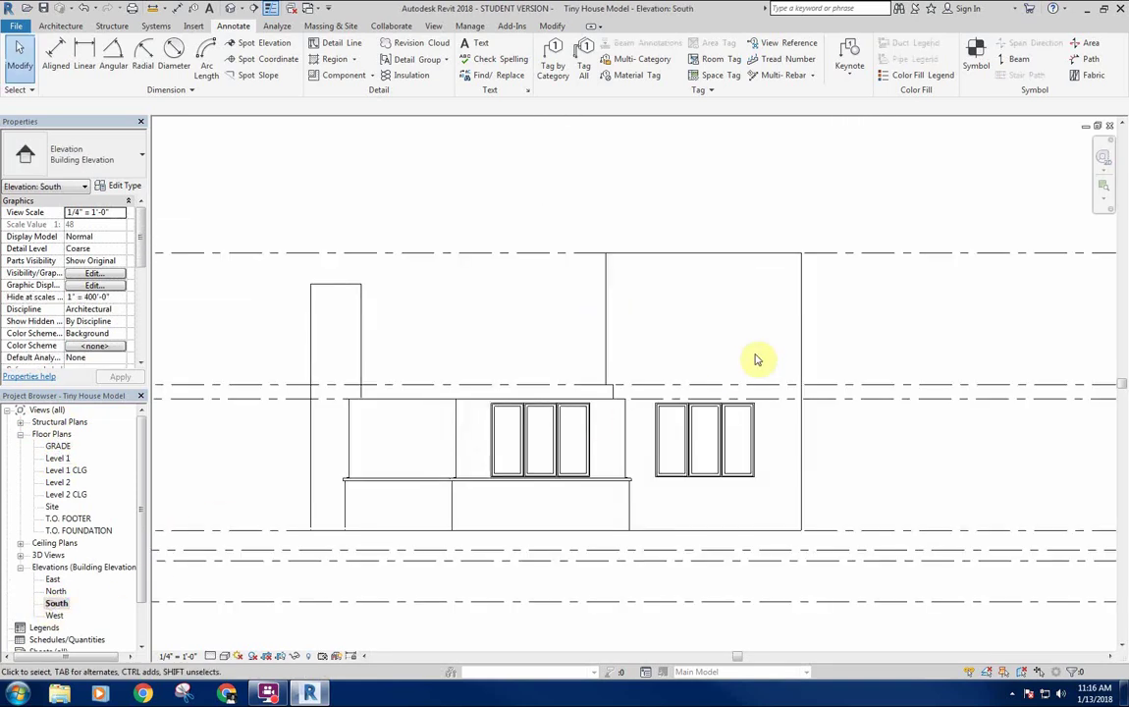
left_click(618, 401)
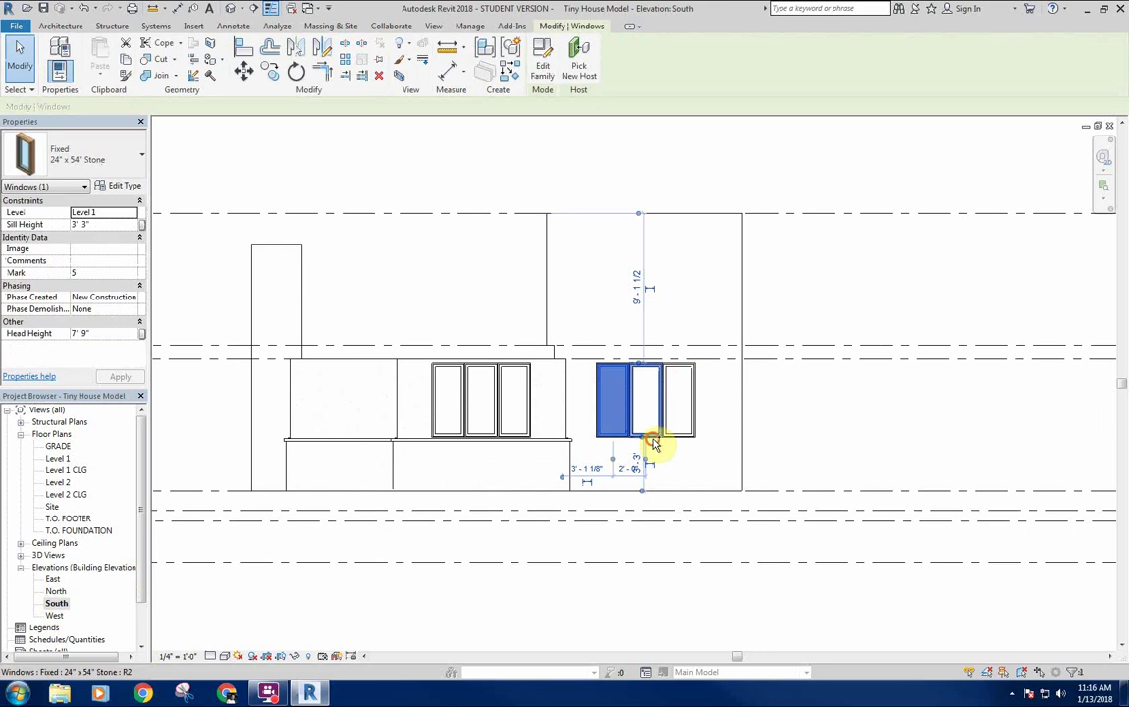
left_click(650, 434, "ctrl")
left_click(674, 433, "ctrl")
middle_click_drag(805, 410, 745, 425)
scroll(775, 424, "down", 2)
middle_click_drag(821, 431, 636, 419)
scroll(736, 437, "up", 1)
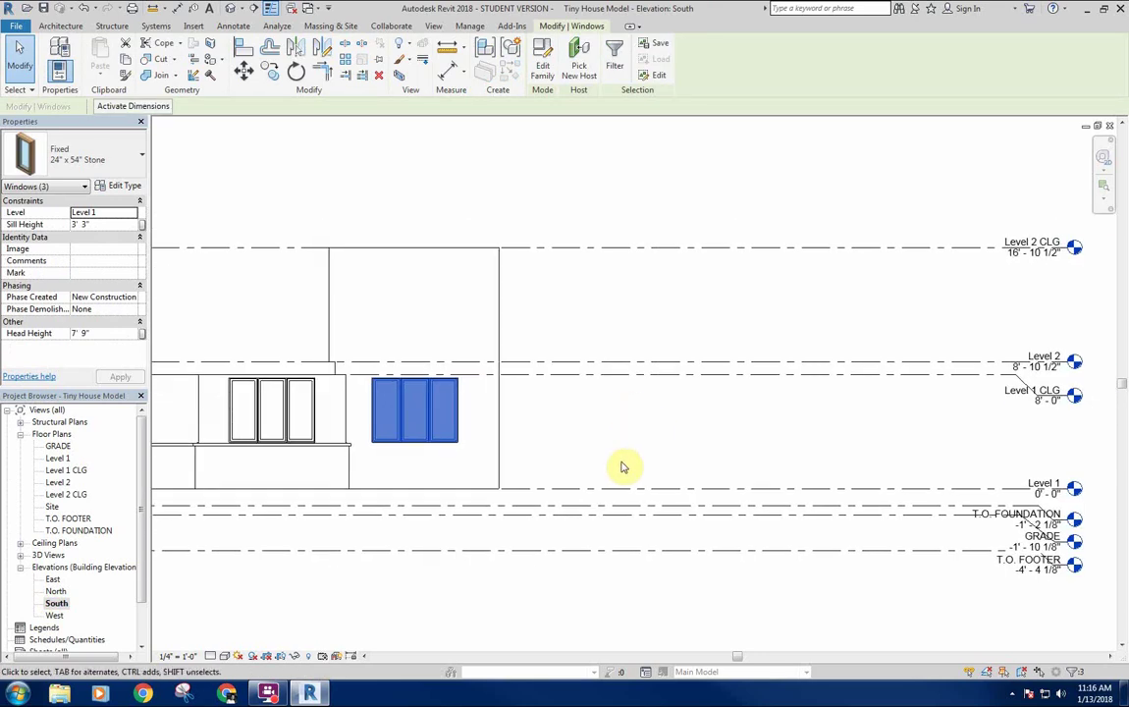
key("m")
key("v")
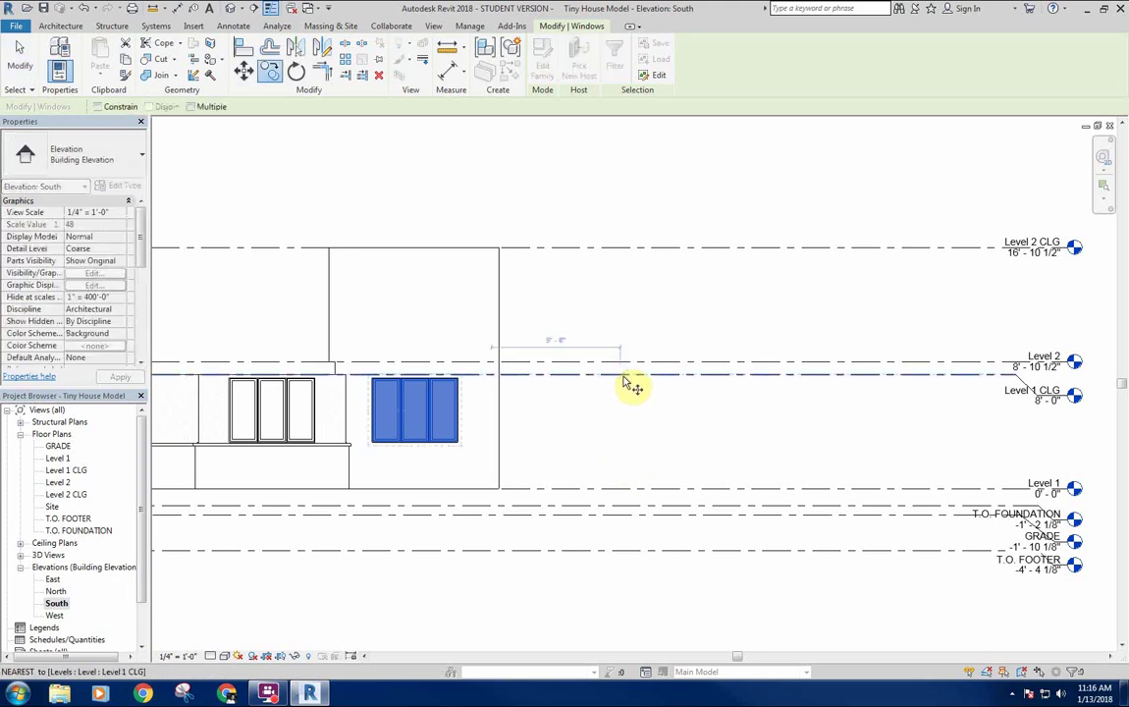
left_click(640, 447)
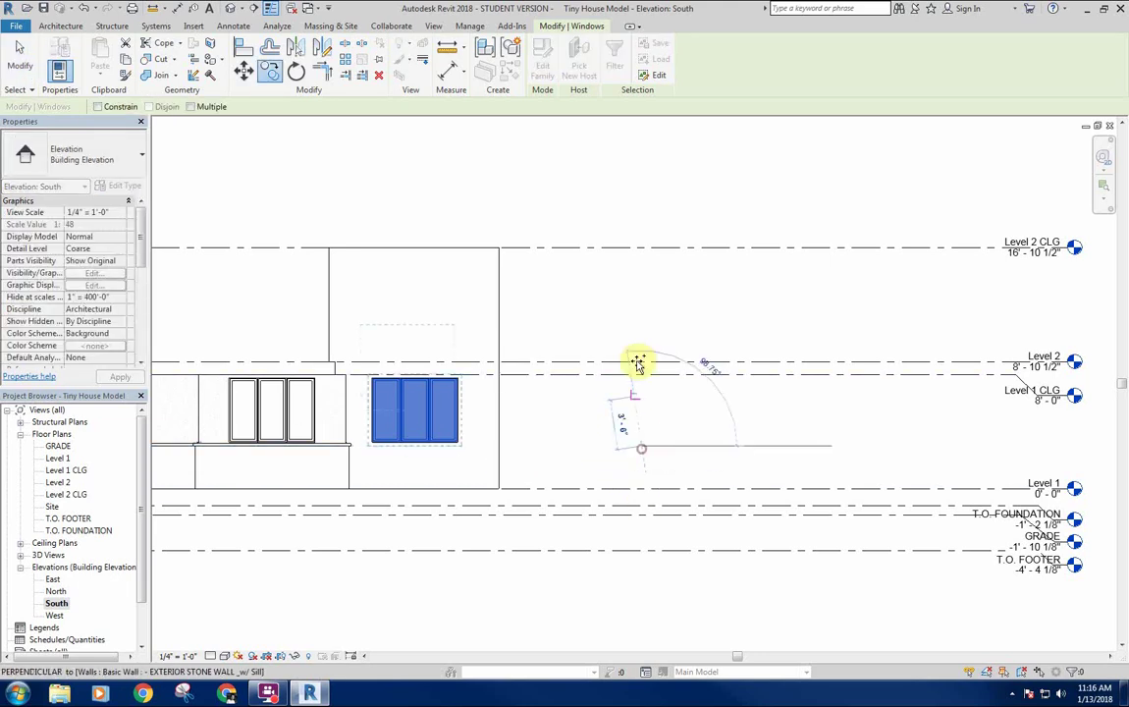
left_click(643, 335)
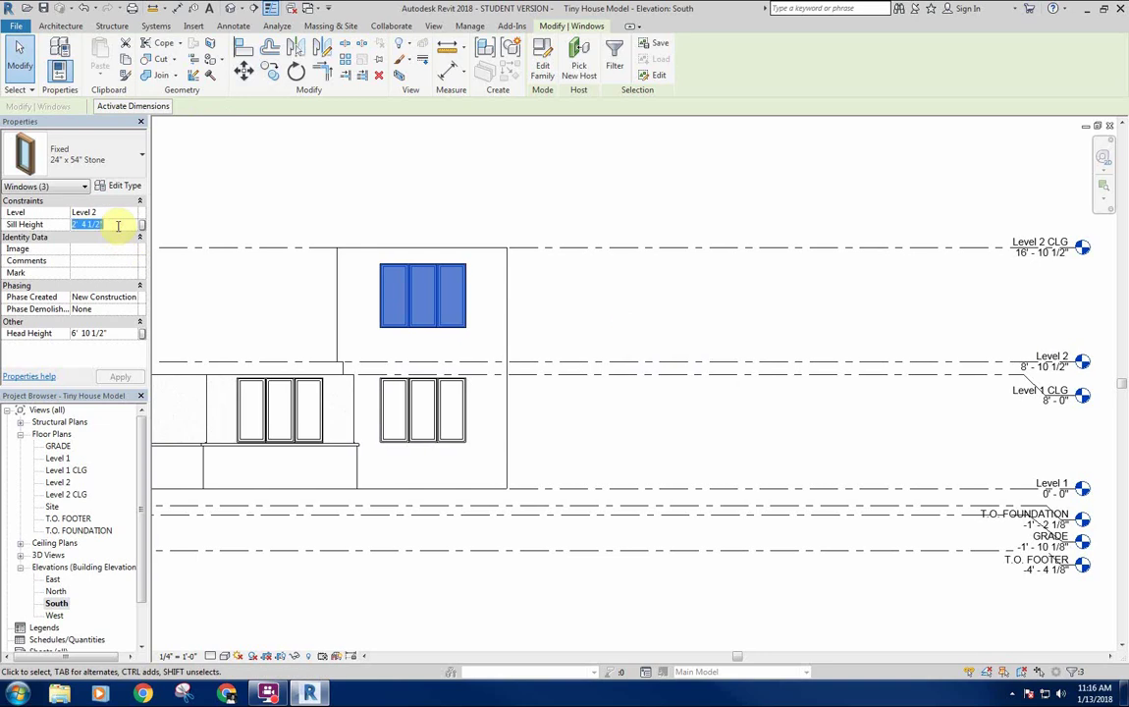
left_click(643, 292)
Review the Level 2 windows above the Level 1 group in the South elevation and on the whole house in 3D.
mouse_move(640, 300)
middle_mouse_down()
mouse_move(604, 319)
mouse_move(609, 329)
mouse_move(666, 328)
mouse_move(668, 312)
middle_mouse_up()
middle_click_drag(577, 326, 590, 329)
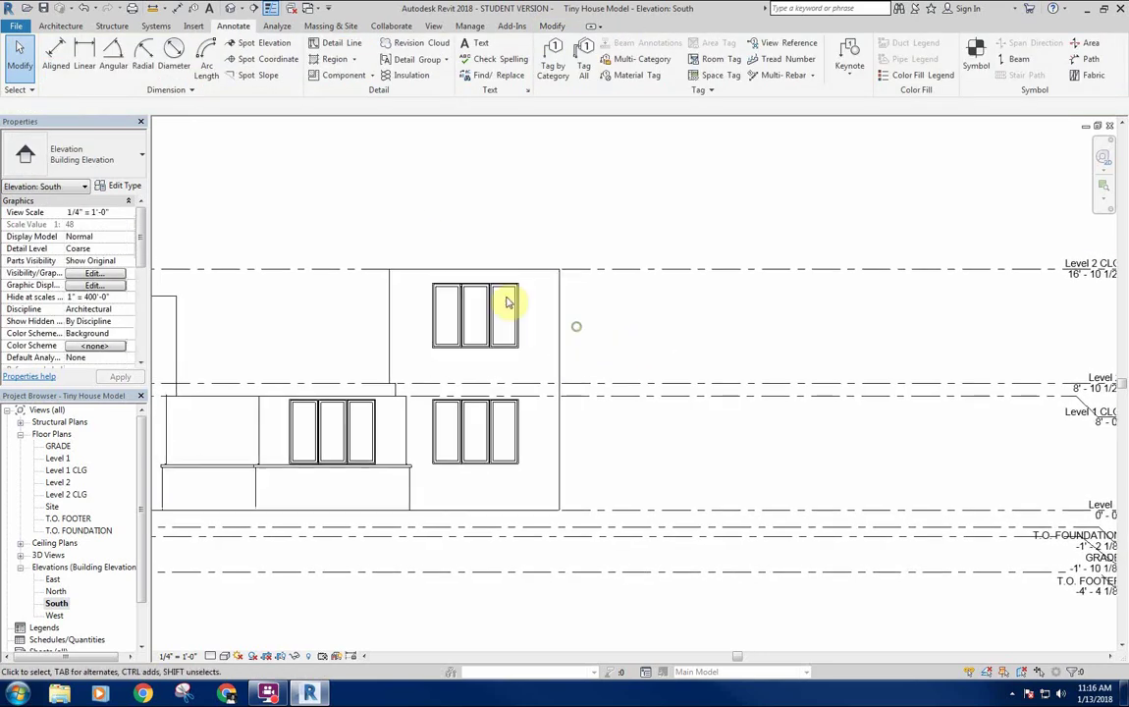
middle_click_drag(426, 219, 551, 260)
left_click(230, 8)
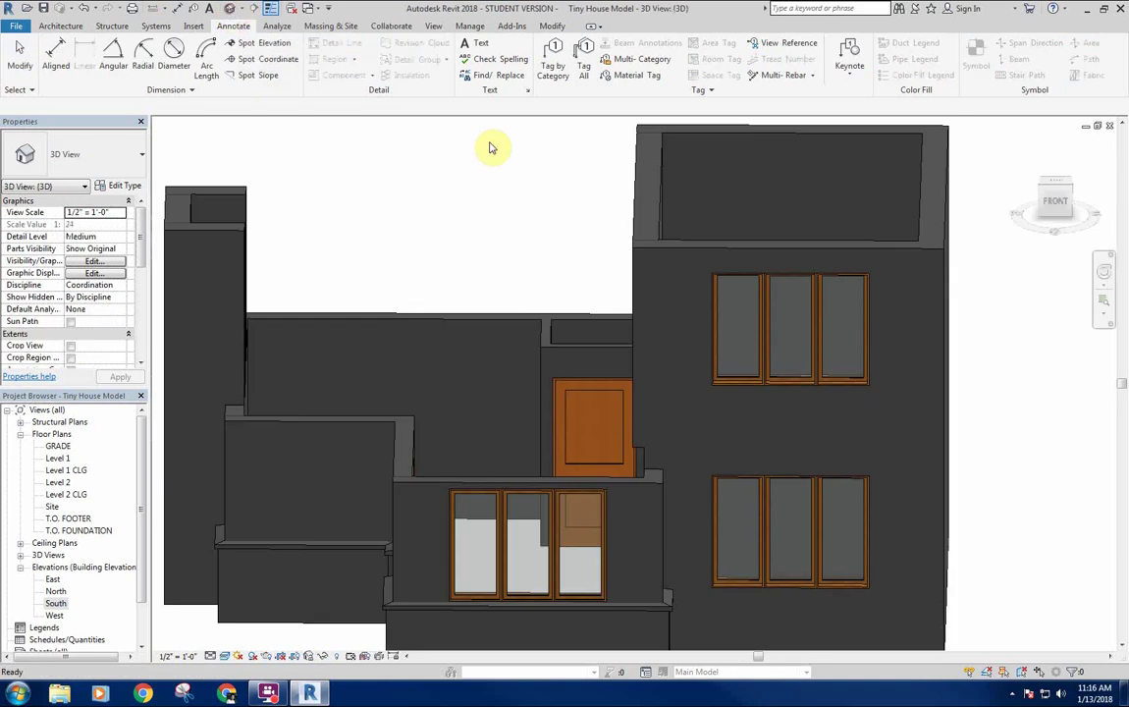
middle_click_drag(467, 343, 481, 466, "shift")
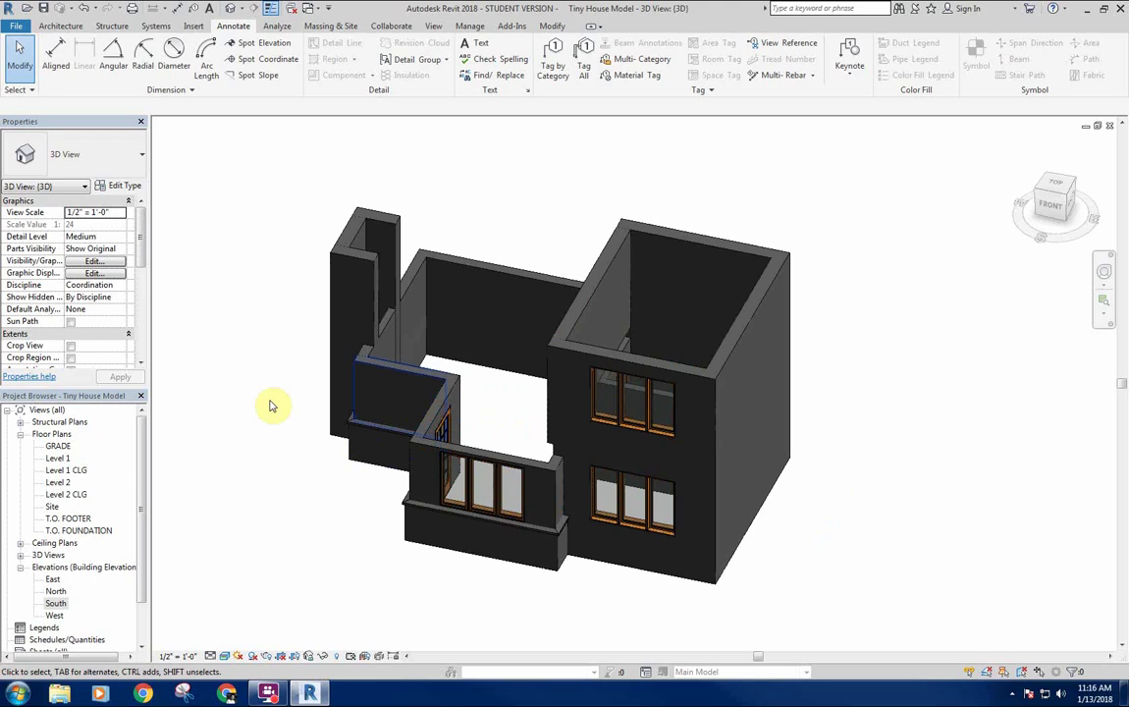
Open the Level 1 floor plan and compare the window types in the bump-out wall and the adjoining south wall.
double_click(57, 458)
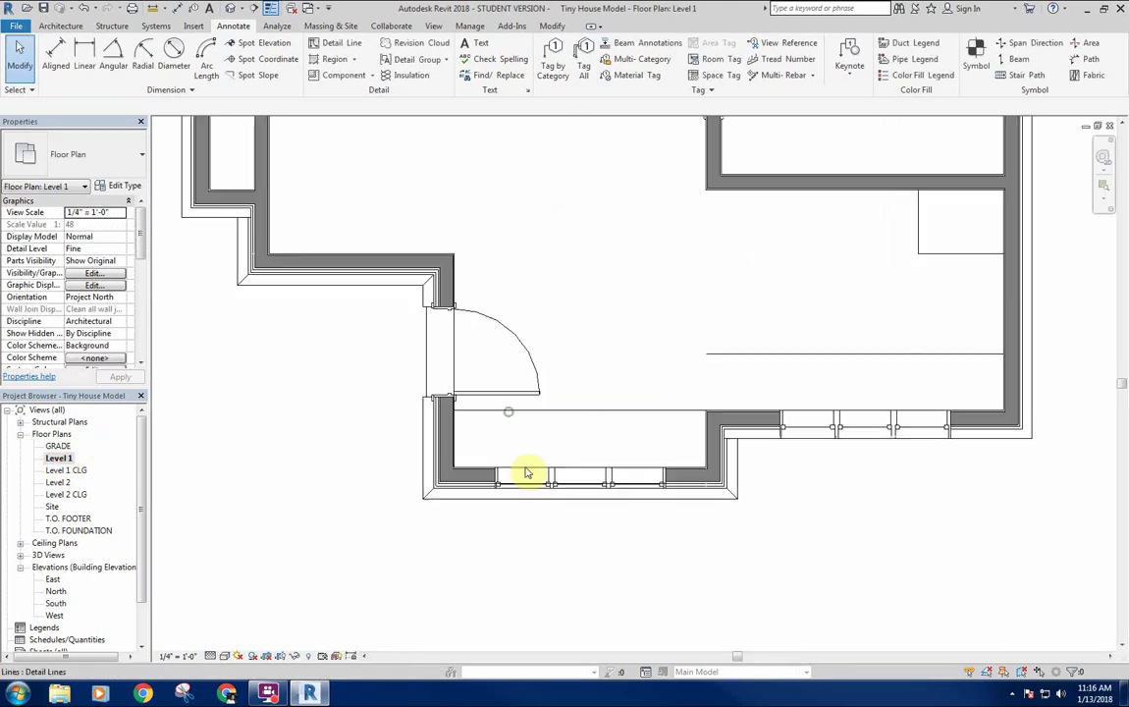
left_click(517, 489)
middle_click_drag(595, 332, 740, 340)
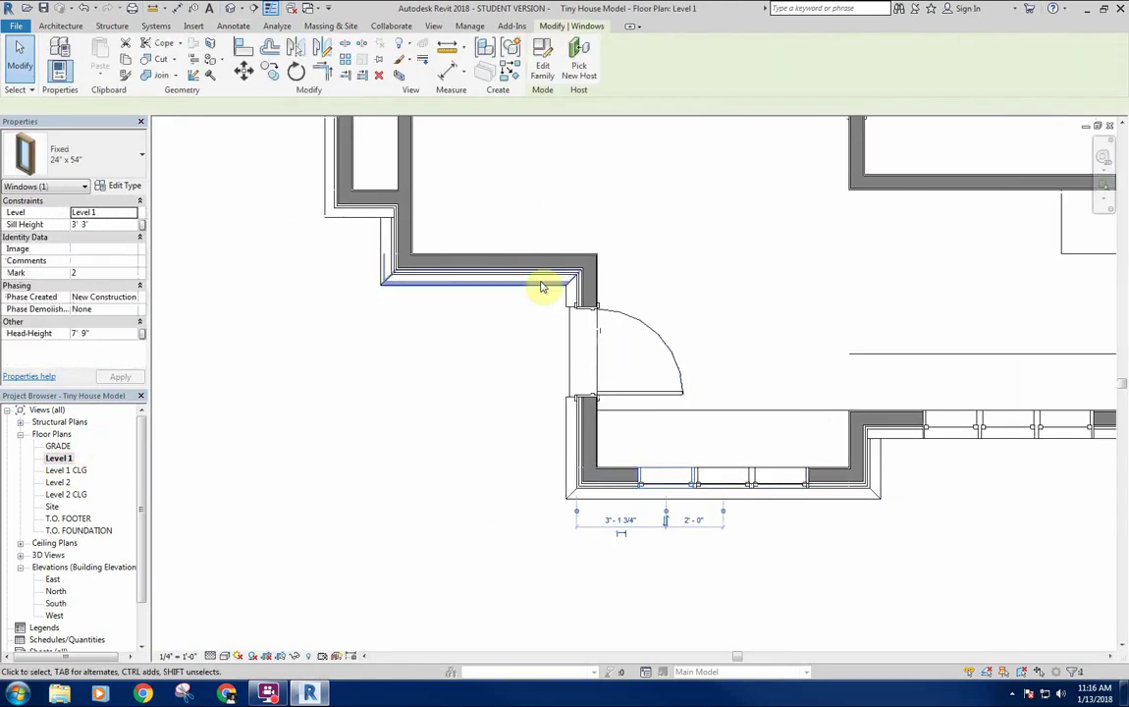
middle_click_drag(671, 251, 580, 259)
scroll(577, 324, "down", 2)
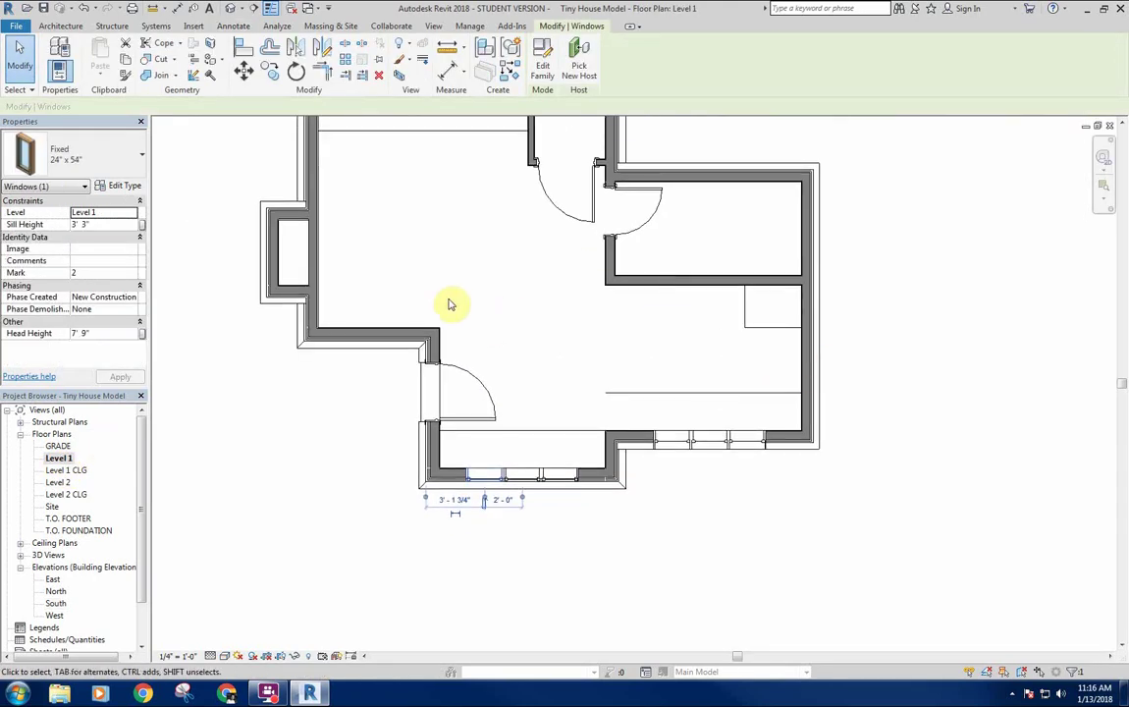
scroll(462, 324, "up", 2)
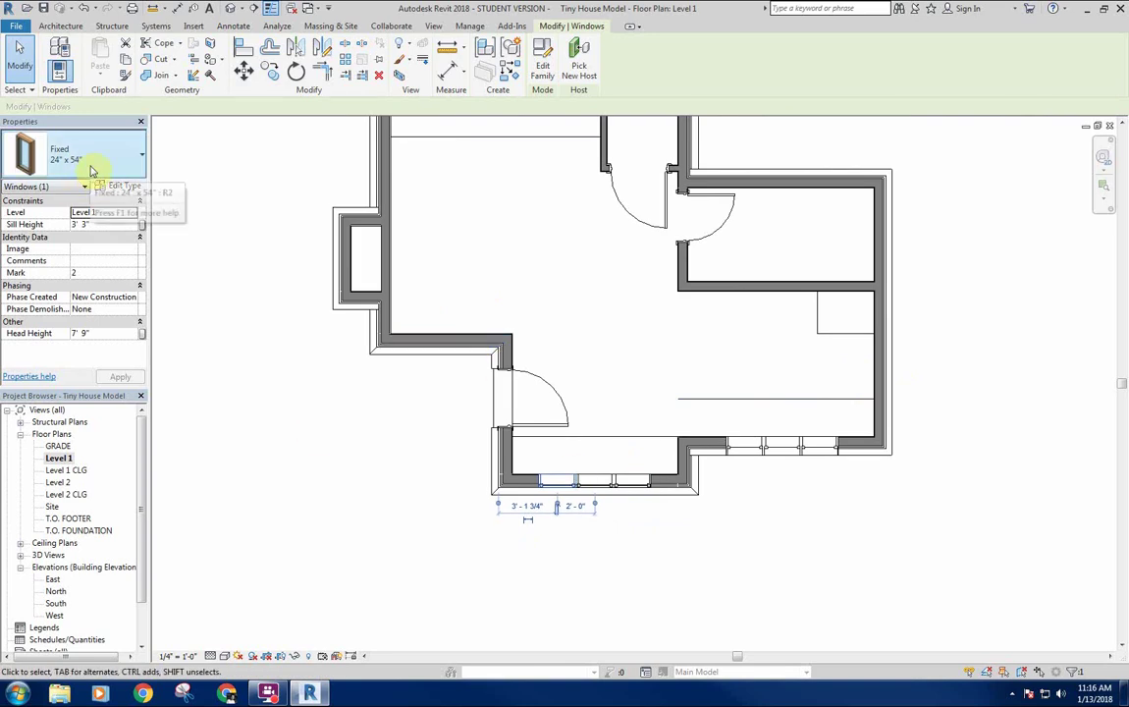
scroll(550, 392, "down", 2)
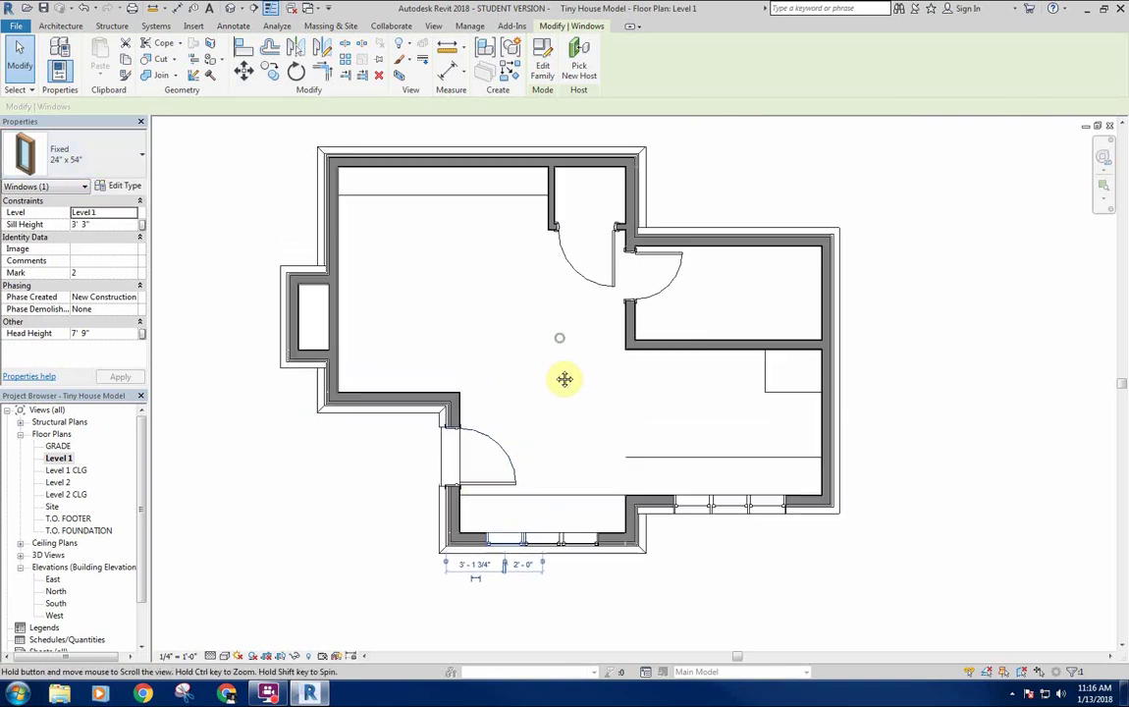
scroll(565, 381, "up", 2)
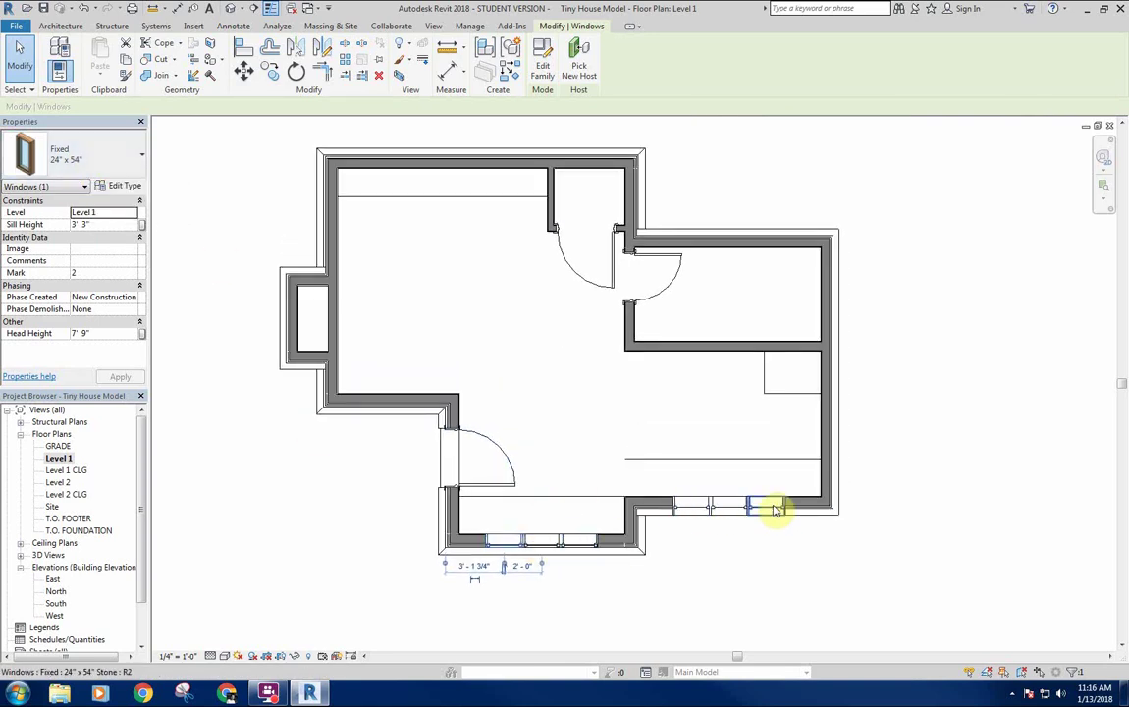
middle_click_drag(726, 557, 769, 533)
scroll(550, 521, "up", 2)
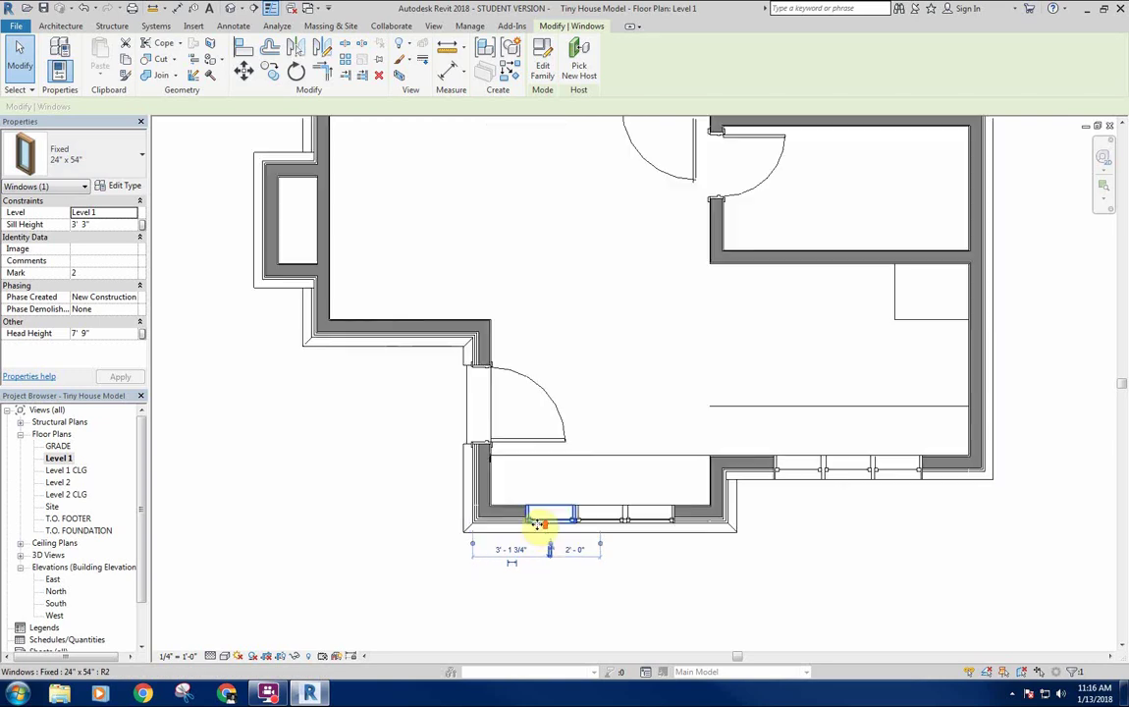
Place two Fixed 24" x 54" windows in the short stone wall just west of the entry door.
key("w")
key("n")
scroll(360, 307, "up", 3)
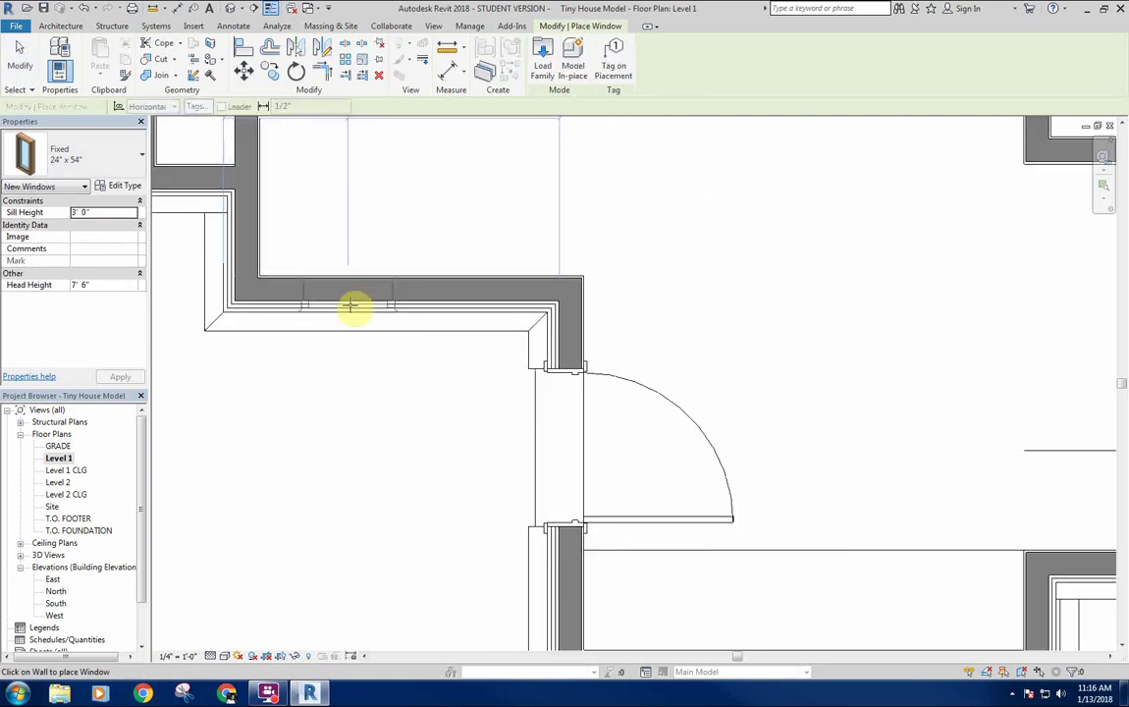
left_click(352, 307)
left_click(458, 308)
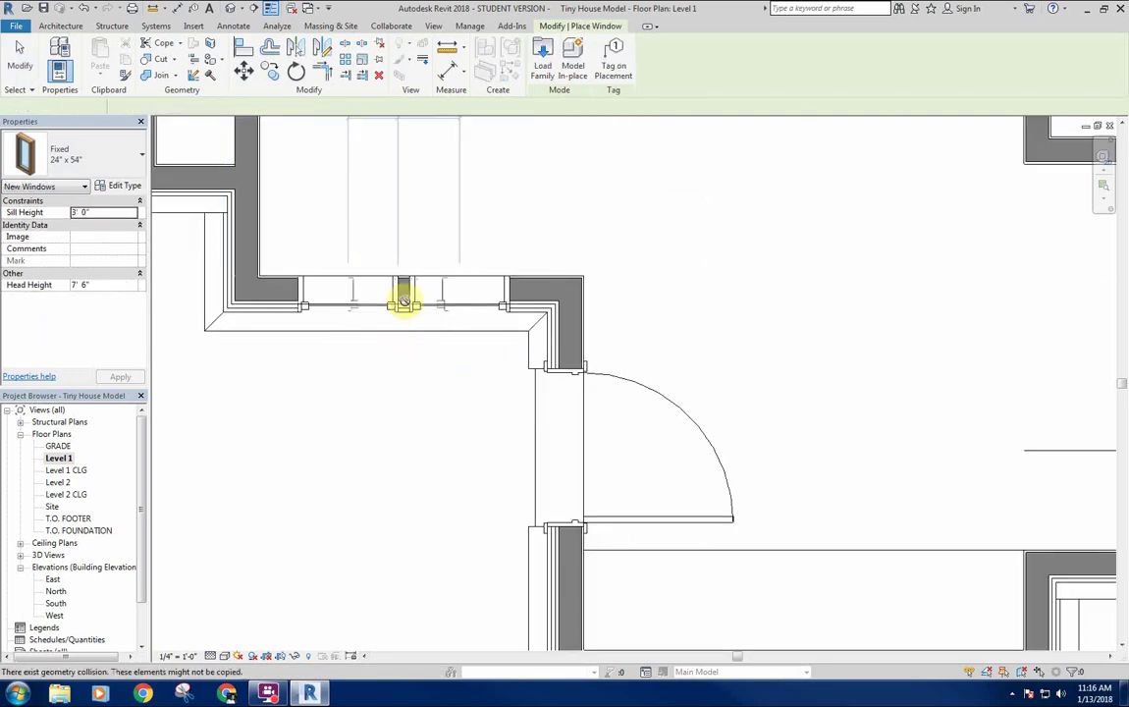
key("Escape")
Move the window nearer the entry door sideways so it butts against the other new window.
scroll(415, 305, "up", 2)
left_click(416, 313)
scroll(371, 292, "up", 2)
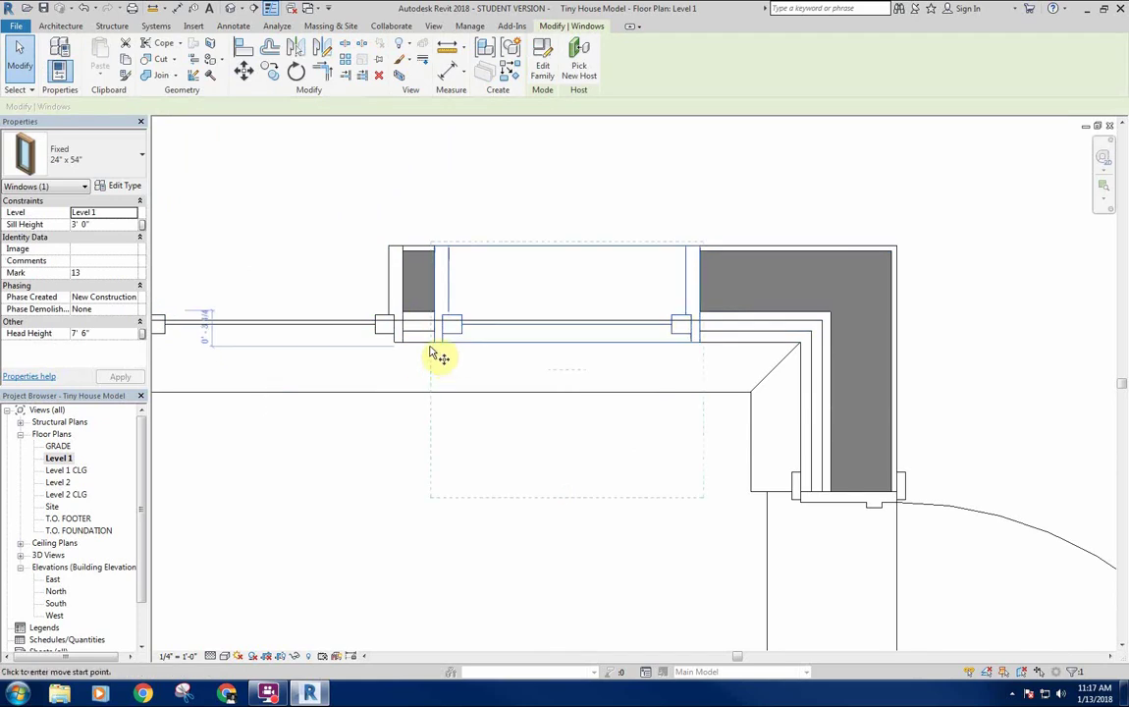
key("m")
key("v")
left_click(403, 340)
left_click(407, 380)
Select both new windows, activate their temporary dimensions and reference them to the outer wall corners at each end.
scroll(417, 380, "down", 3)
middle_click_drag(462, 406, 568, 422)
left_click(412, 367, "ctrl")
middle_click_drag(488, 261, 521, 262)
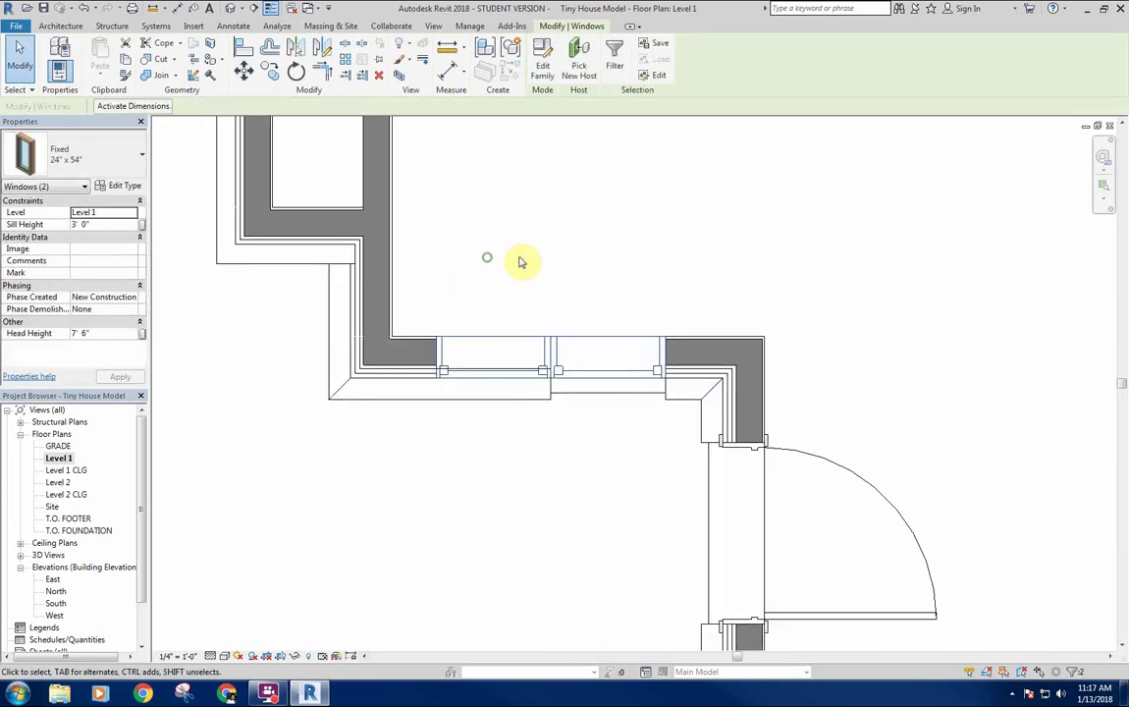
left_click(163, 100)
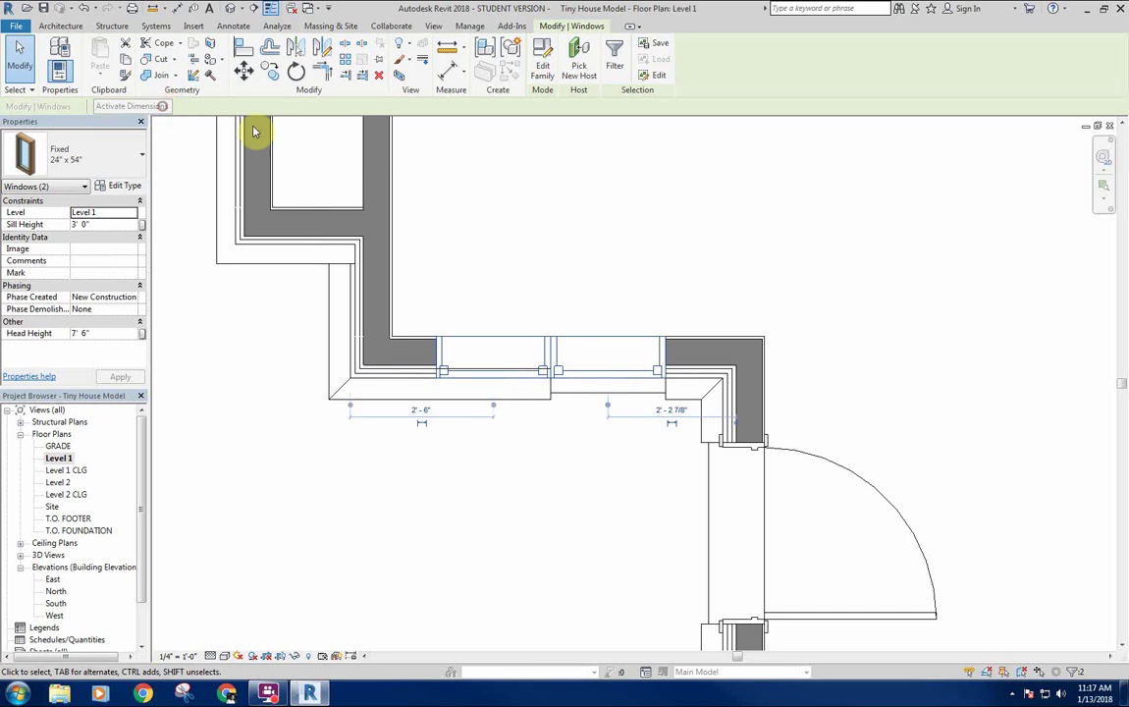
middle_click_drag(604, 244, 607, 214)
mouse_move(733, 395)
left_mouse_down()
mouse_move(768, 396)
mouse_move(738, 402)
left_mouse_up()
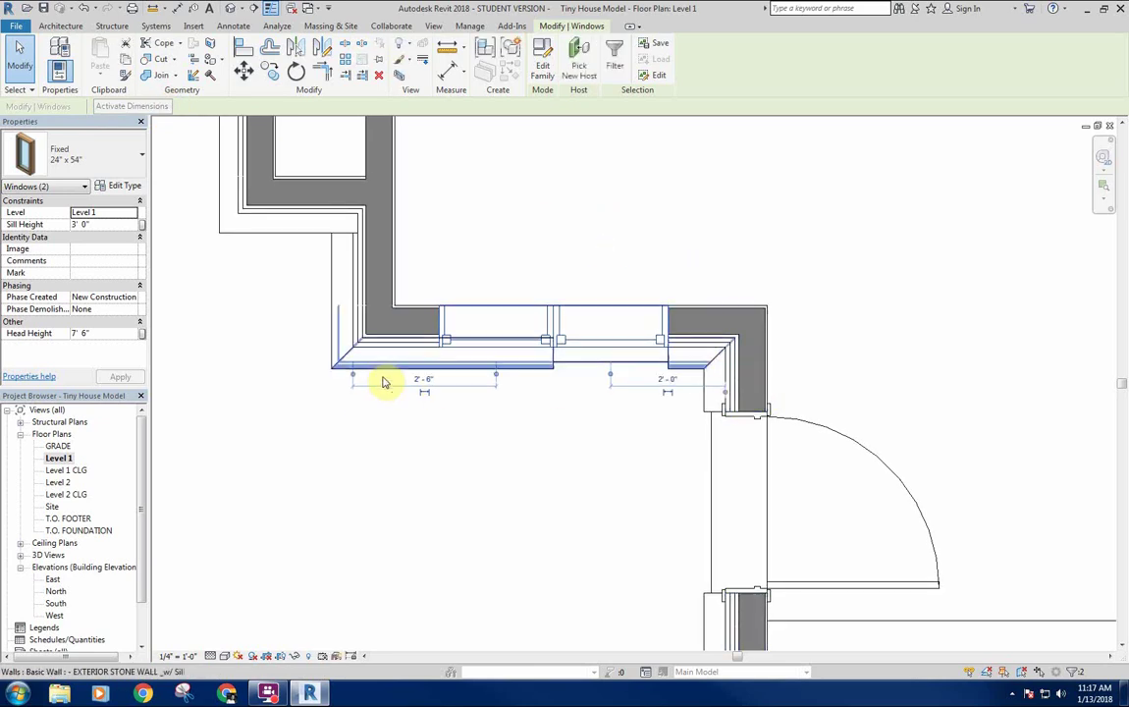
left_click_drag(352, 375, 378, 272)
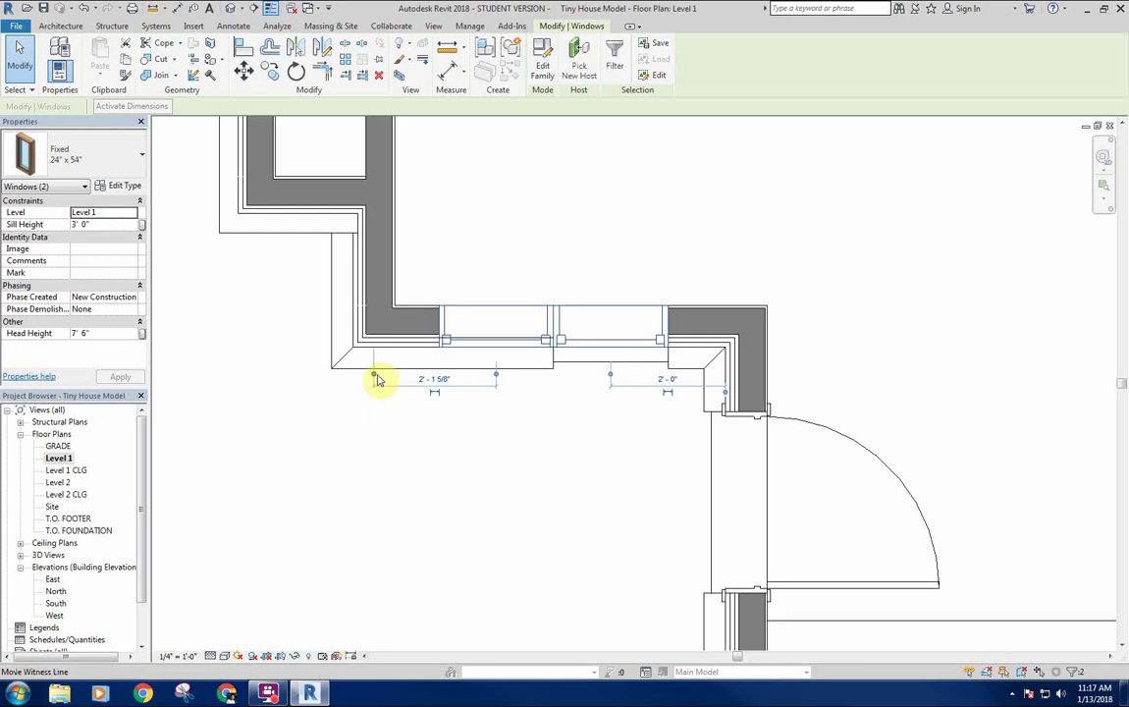
left_click(393, 375)
Centre the window pair in the short wall by setting its distance from the west outer corner to 2' 3".
middle_click_drag(412, 421, 428, 311)
scroll(540, 413, "down", 3)
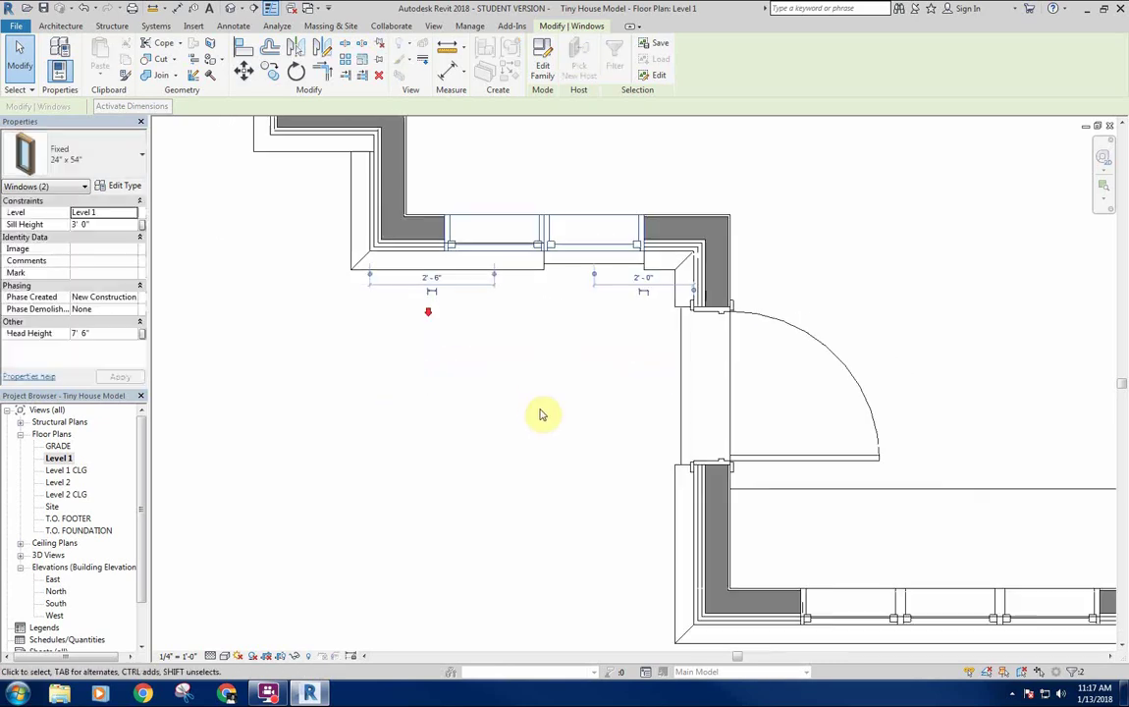
middle_click_drag(539, 447, 539, 408)
scroll(524, 303, "up", 2)
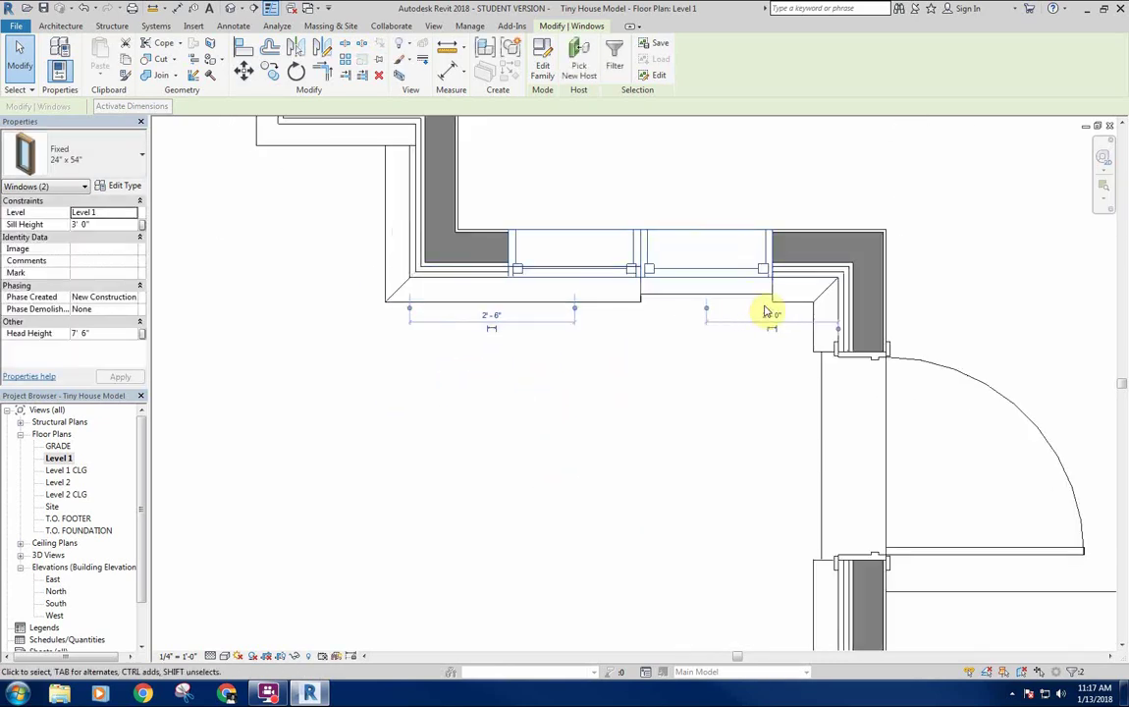
left_click(496, 319)
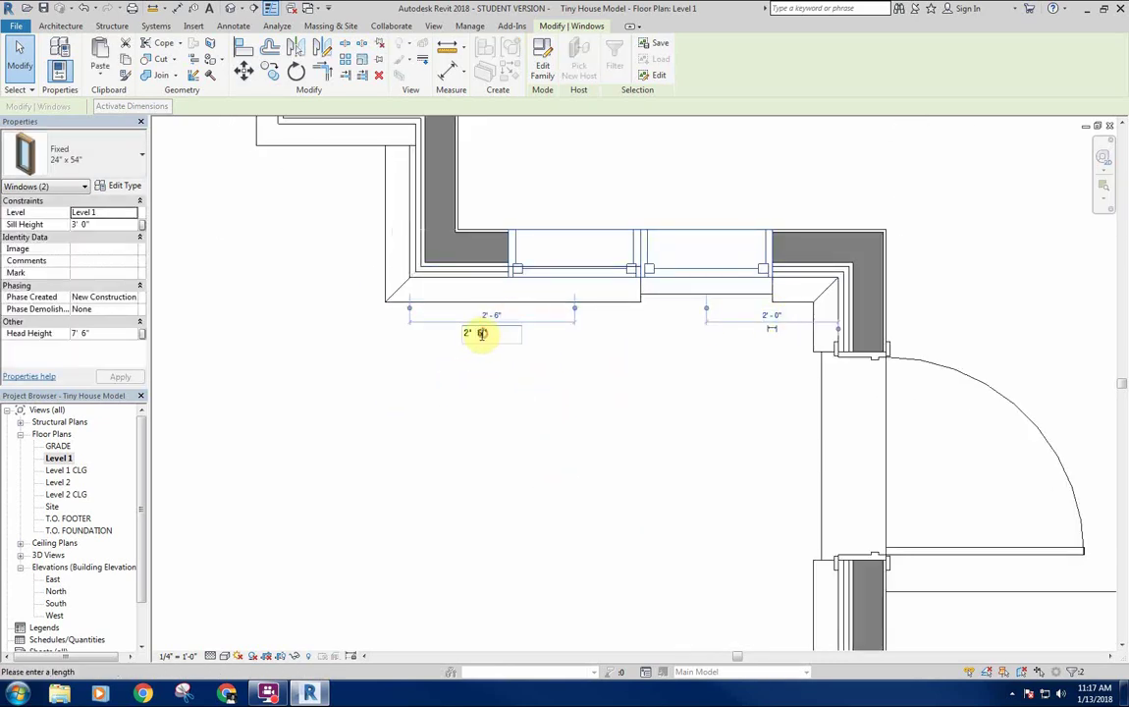
key("Return")
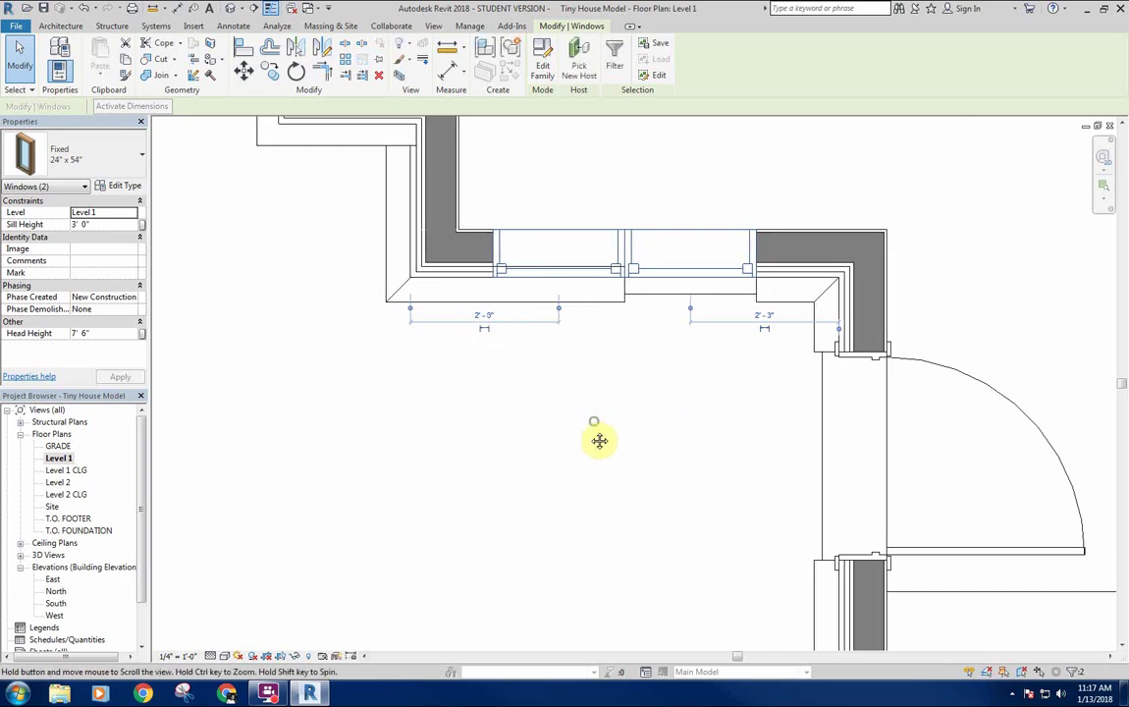
Raise the sill height of the two new windows together to match the bump-out windows.
scroll(509, 245, "up", 3)
scroll(595, 244, "down", 2)
middle_click_drag(746, 249, 534, 267)
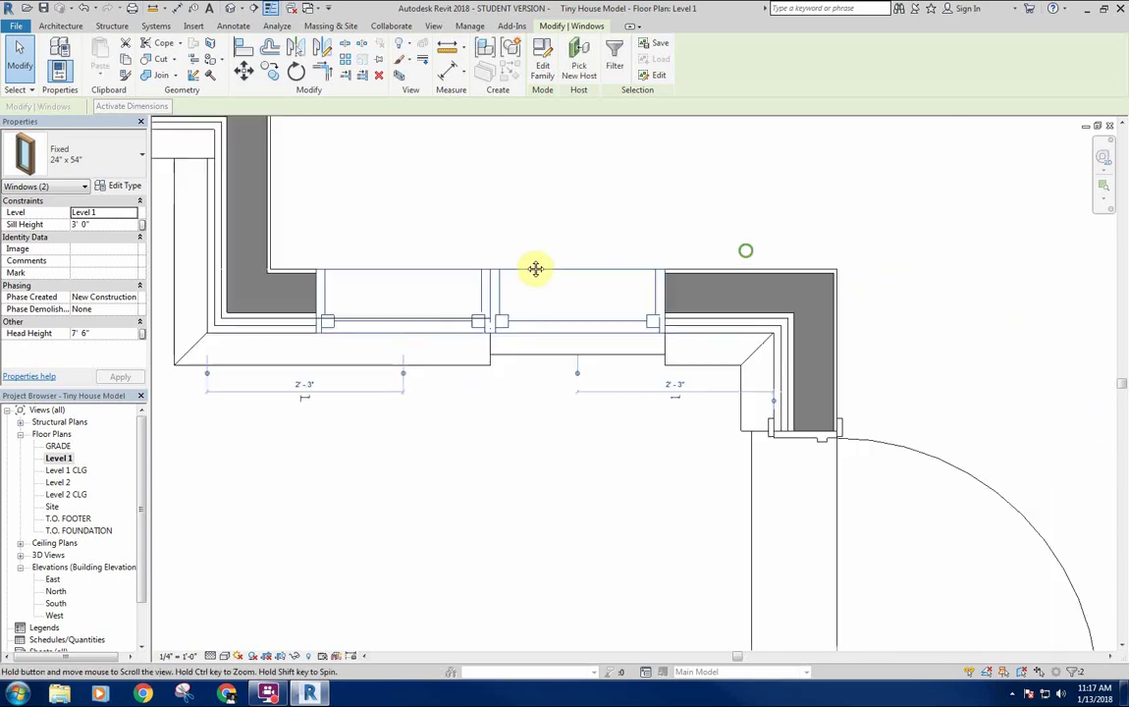
scroll(640, 257, "down", 4)
middle_click_drag(643, 232, 653, 279)
left_click(618, 240)
middle_click_drag(557, 230, 594, 236)
scroll(580, 335, "up", 3)
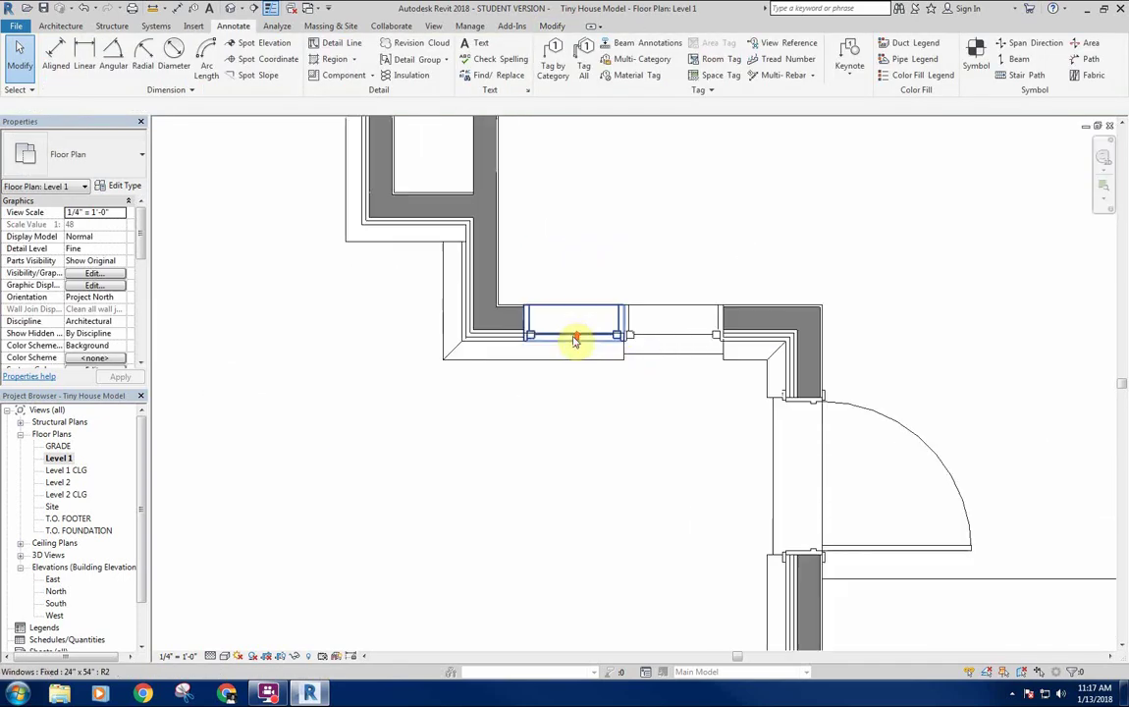
scroll(581, 339, "down", 3)
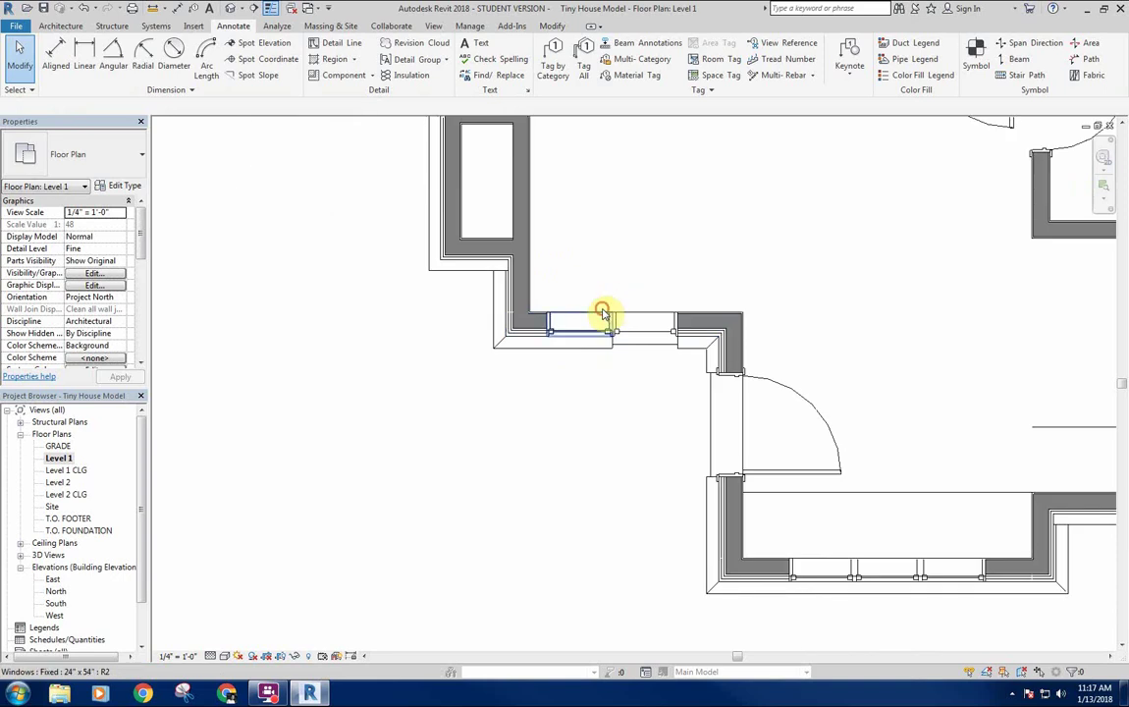
left_click(602, 313)
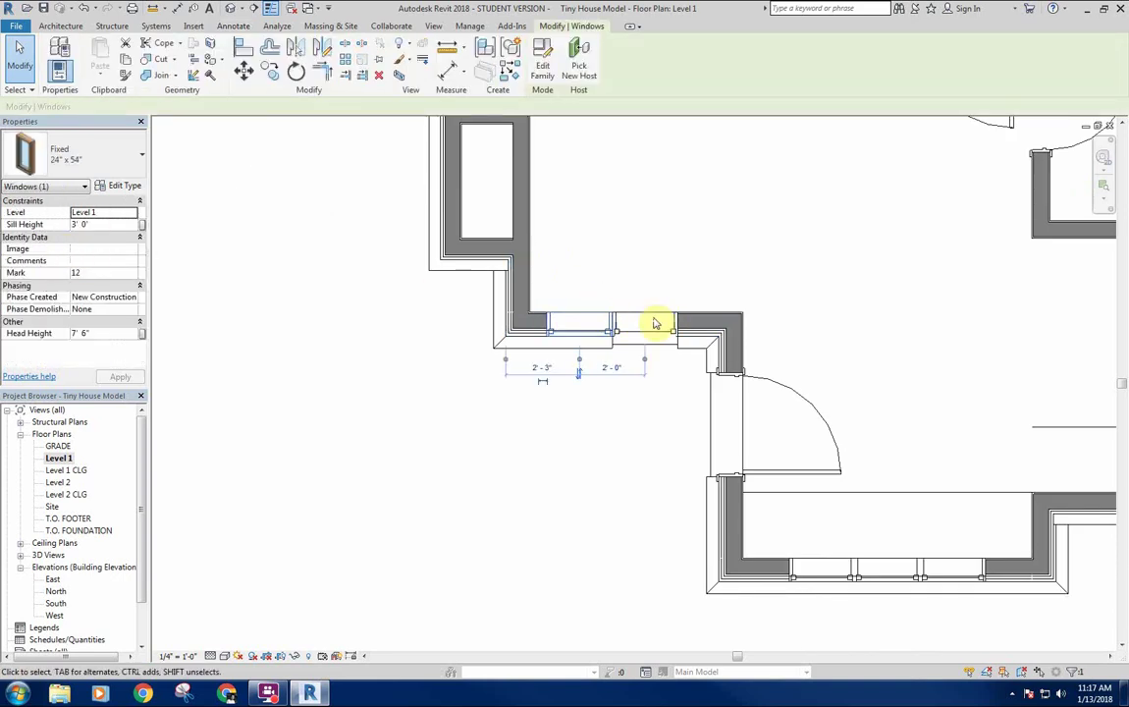
left_click(648, 322, "ctrl")
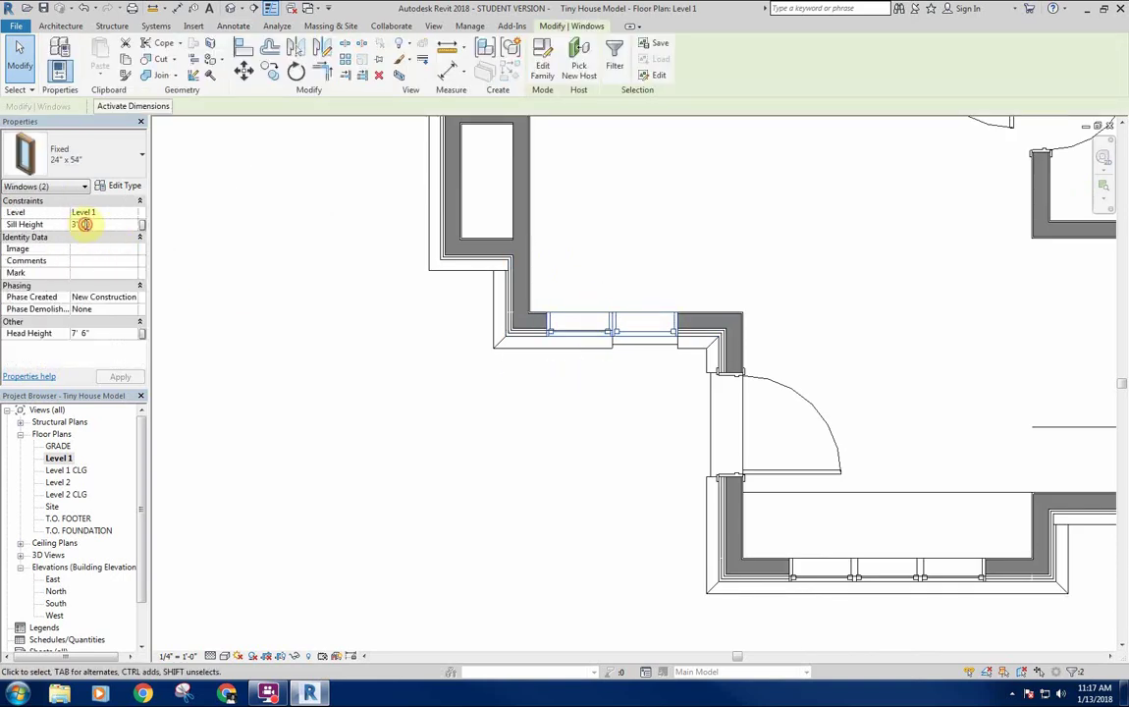
left_click(423, 421)
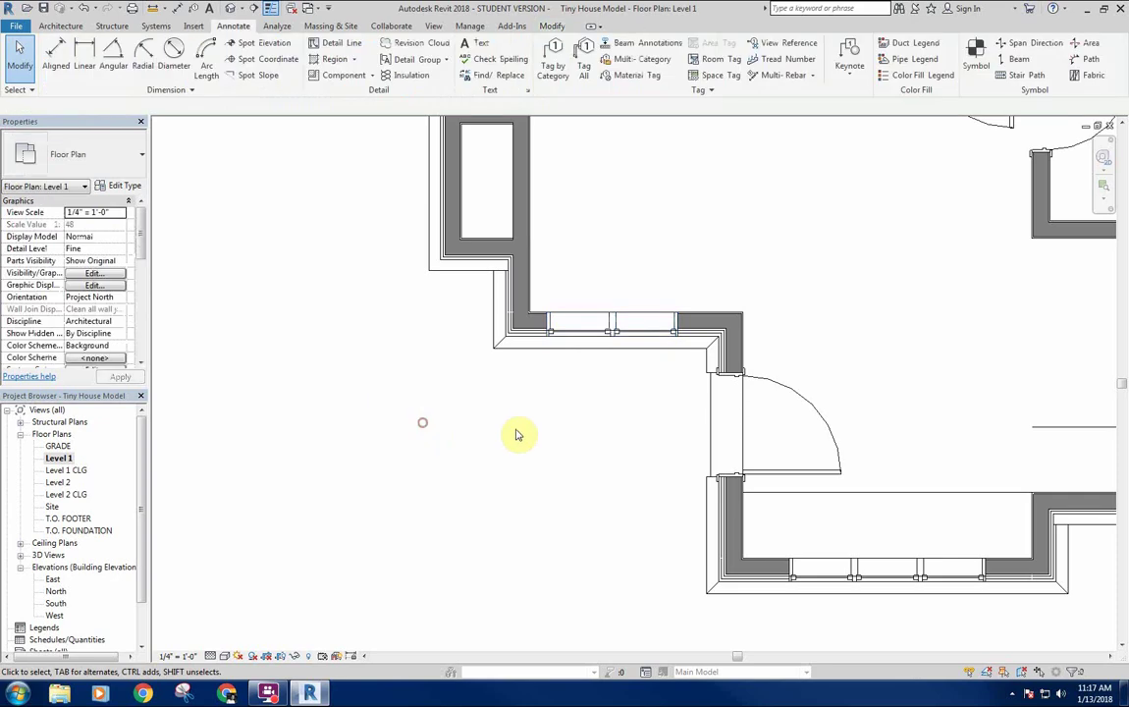
Compare the window groups along the south-facing walls in the Level 1 plan.
middle_click_drag(608, 439, 518, 381)
scroll(720, 426, "down", 1)
middle_click_drag(861, 435, 520, 398)
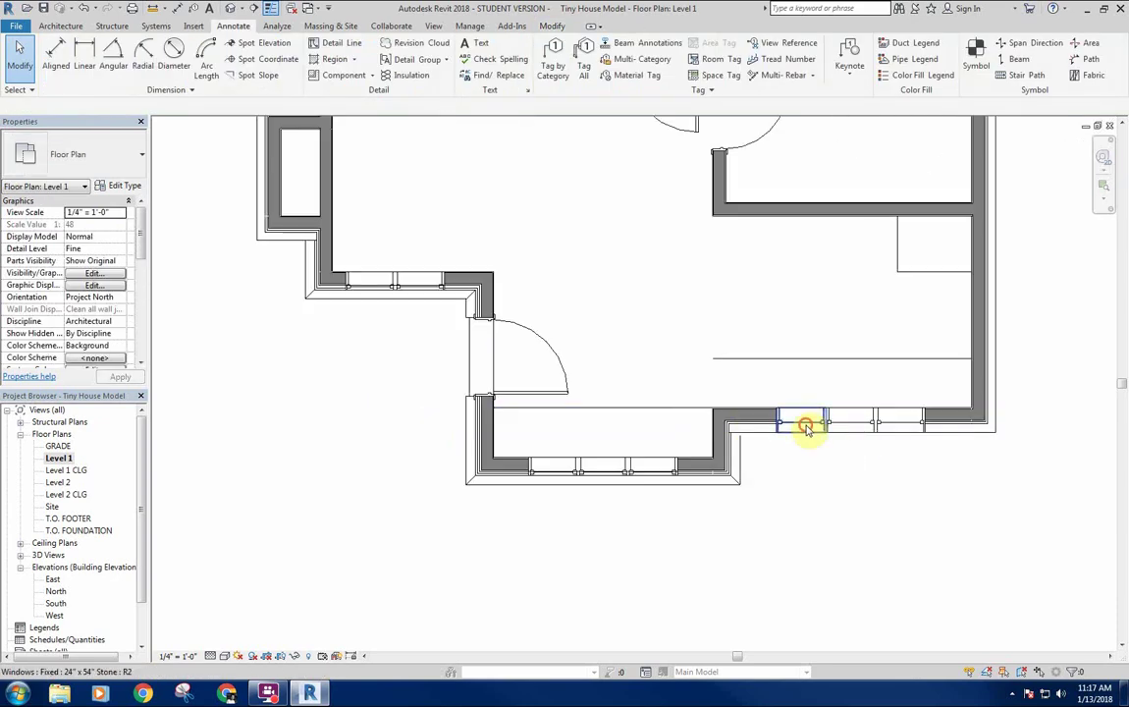
left_click(805, 426)
left_click(917, 504)
scroll(799, 504, "down", 1)
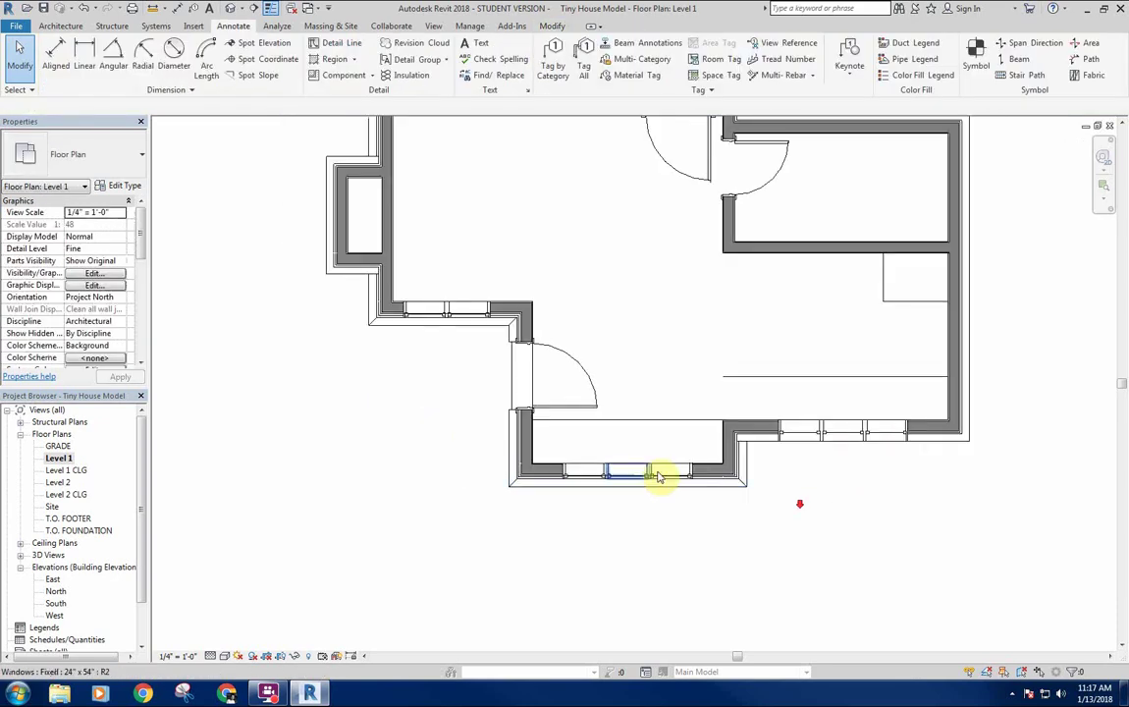
scroll(826, 504, "down", 1)
middle_click_drag(870, 504, 822, 530)
scroll(510, 393, "down", 1)
Examine the remaining west and east exterior walls of the Level 1 plan for further window locations.
mouse_move(492, 288)
middle_mouse_down()
mouse_move(509, 339)
mouse_move(537, 327)
middle_mouse_up()
middle_click_drag(690, 401, 706, 399)
middle_click_drag(610, 364, 611, 367)
middle_click_drag(494, 282, 535, 315)
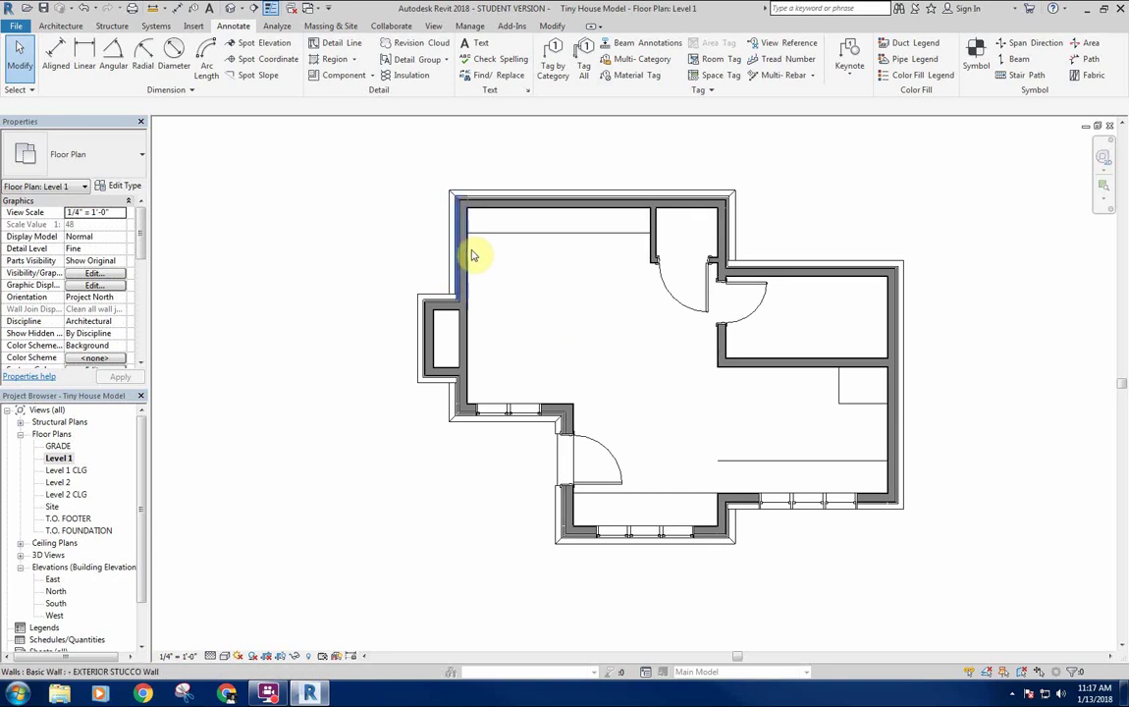
middle_click_drag(516, 270, 532, 271)
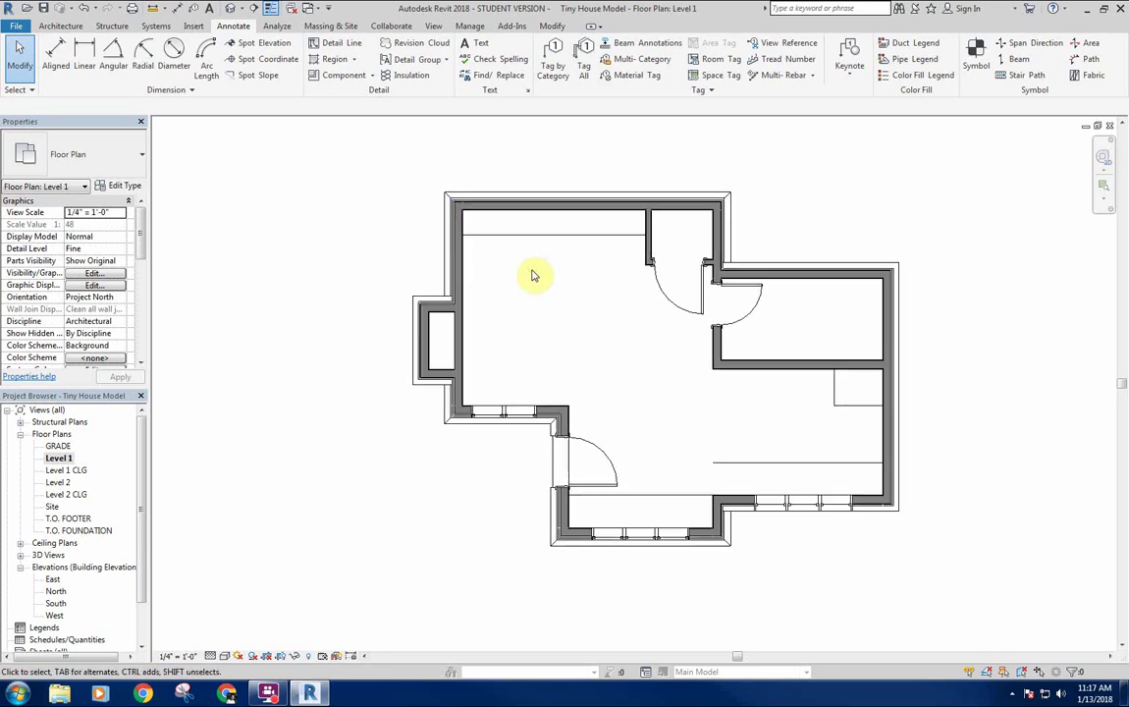
middle_click_drag(597, 292, 532, 278)
middle_click_drag(573, 317, 522, 294)
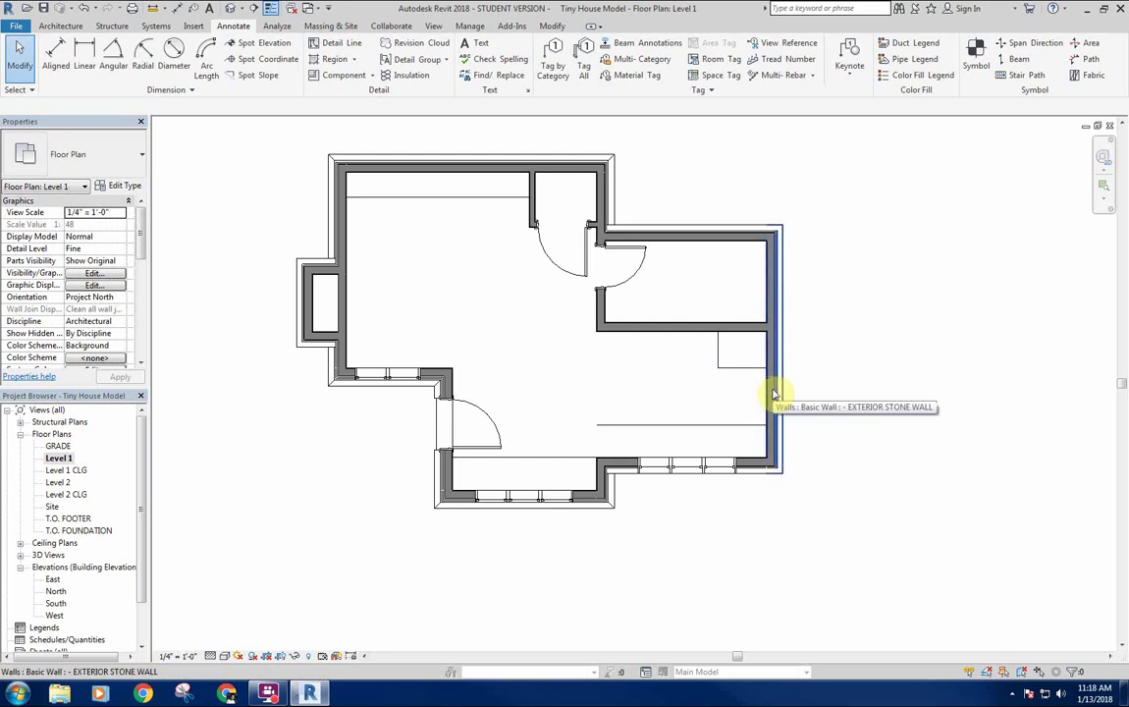
middle_click_drag(773, 390, 771, 400)
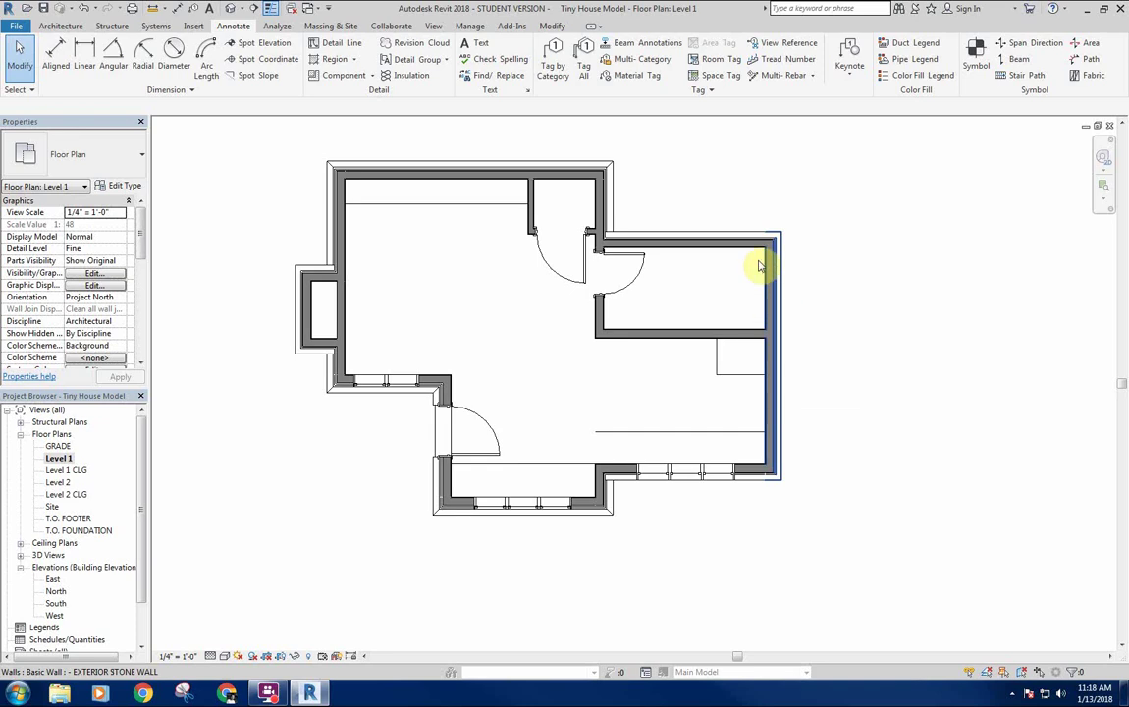
middle_click_drag(710, 287, 675, 319)
middle_click_drag(711, 413, 698, 409)
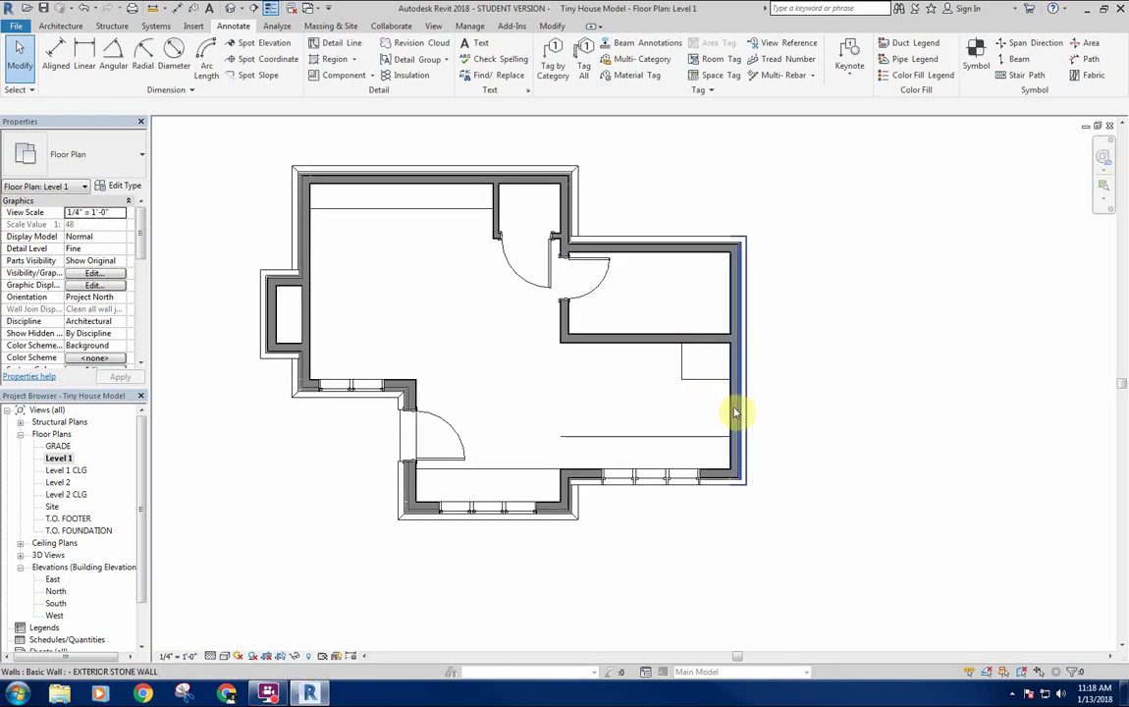
Check the wall space between the square corner outline and the counter line along the east wall.
scroll(678, 376, "up", 2)
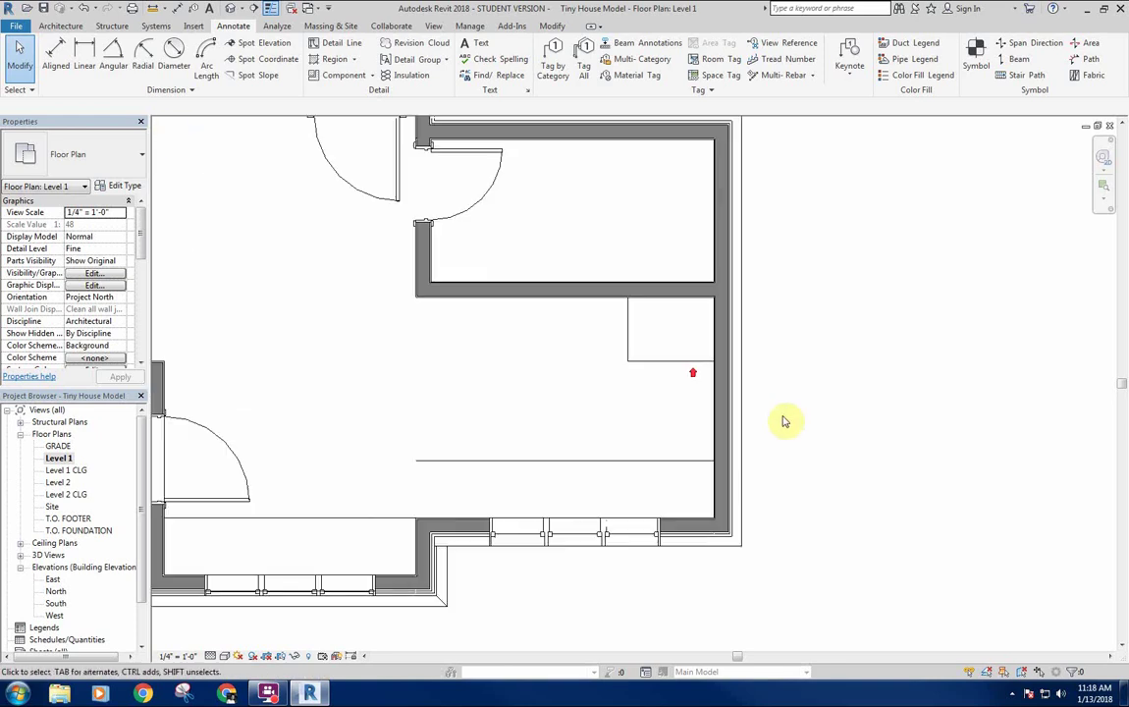
left_click(711, 351)
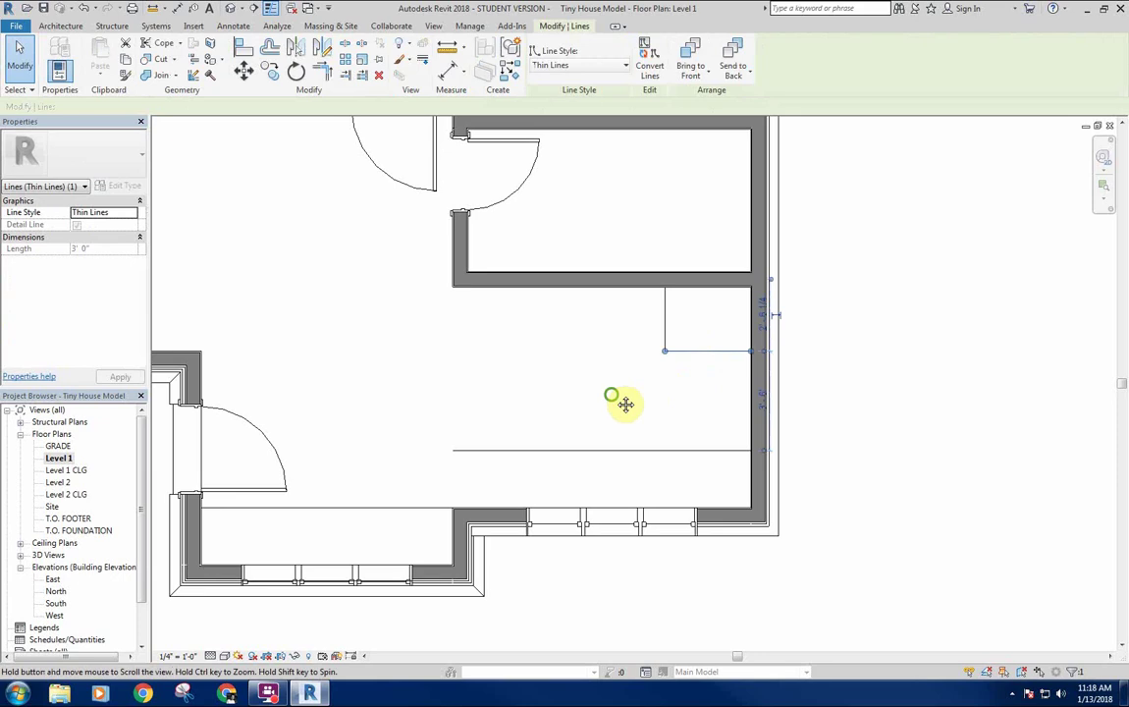
middle_click_drag(618, 404, 629, 398)
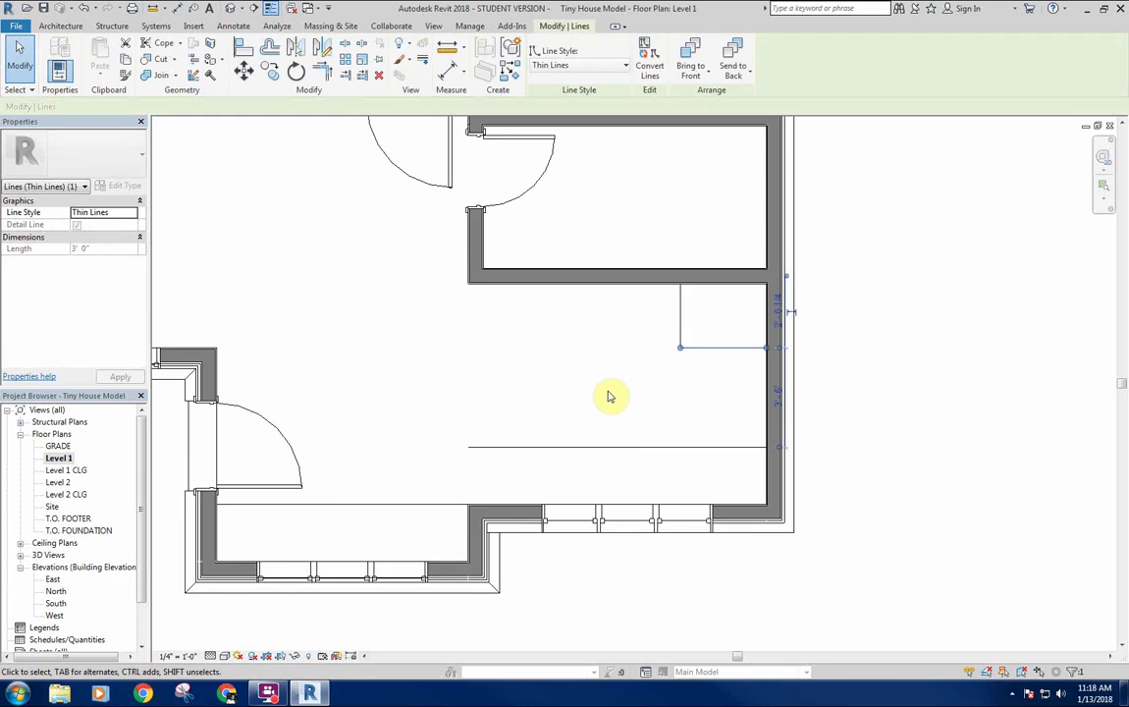
left_click(609, 396)
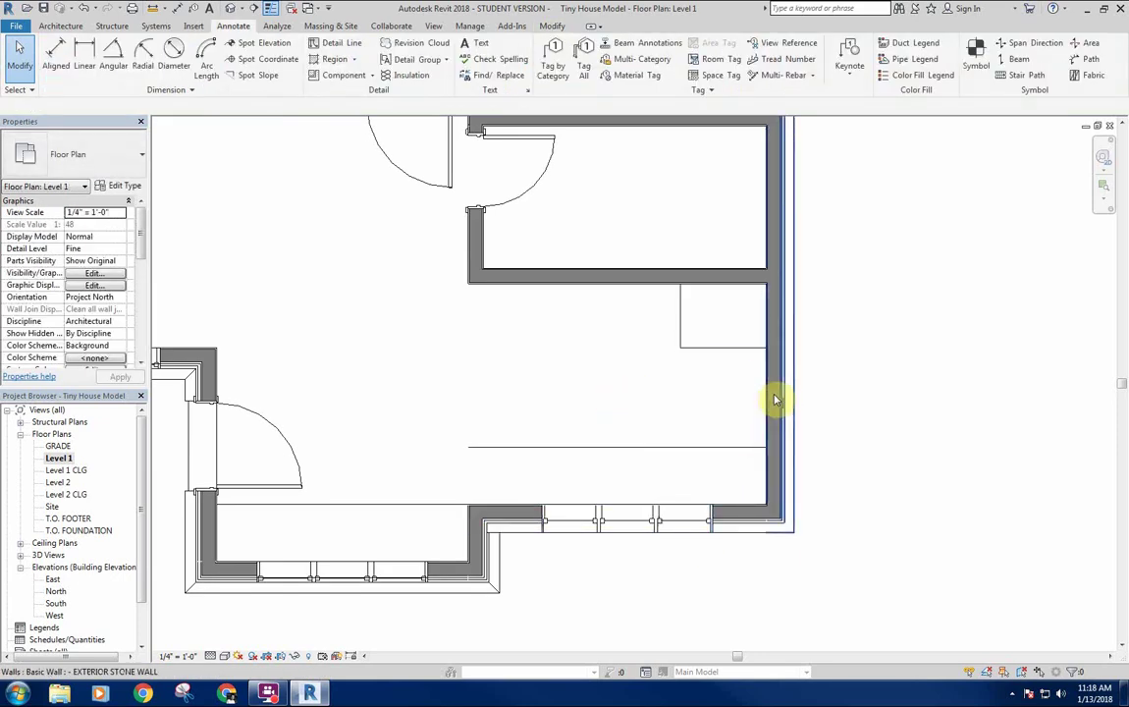
Duplicate the type of the westernmost window in the kitchen's south wall as 30" x 54" Stone and set its width to 2' 6".
middle_click_drag(670, 410, 650, 383)
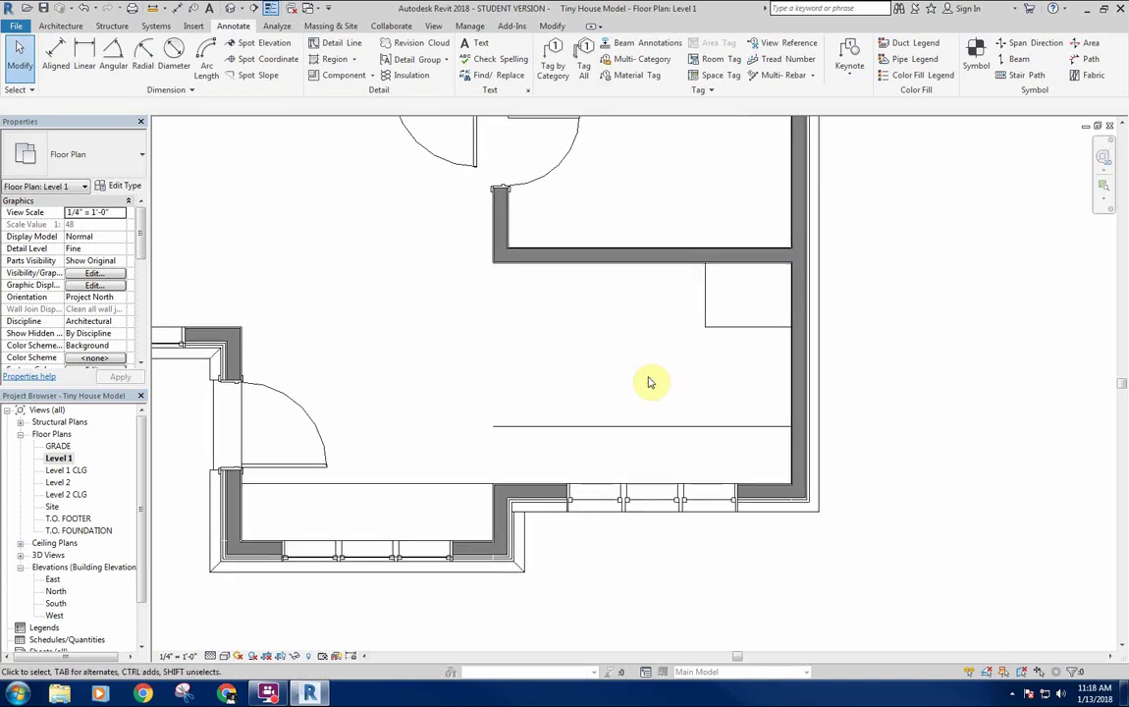
left_click(615, 502)
left_click(138, 186)
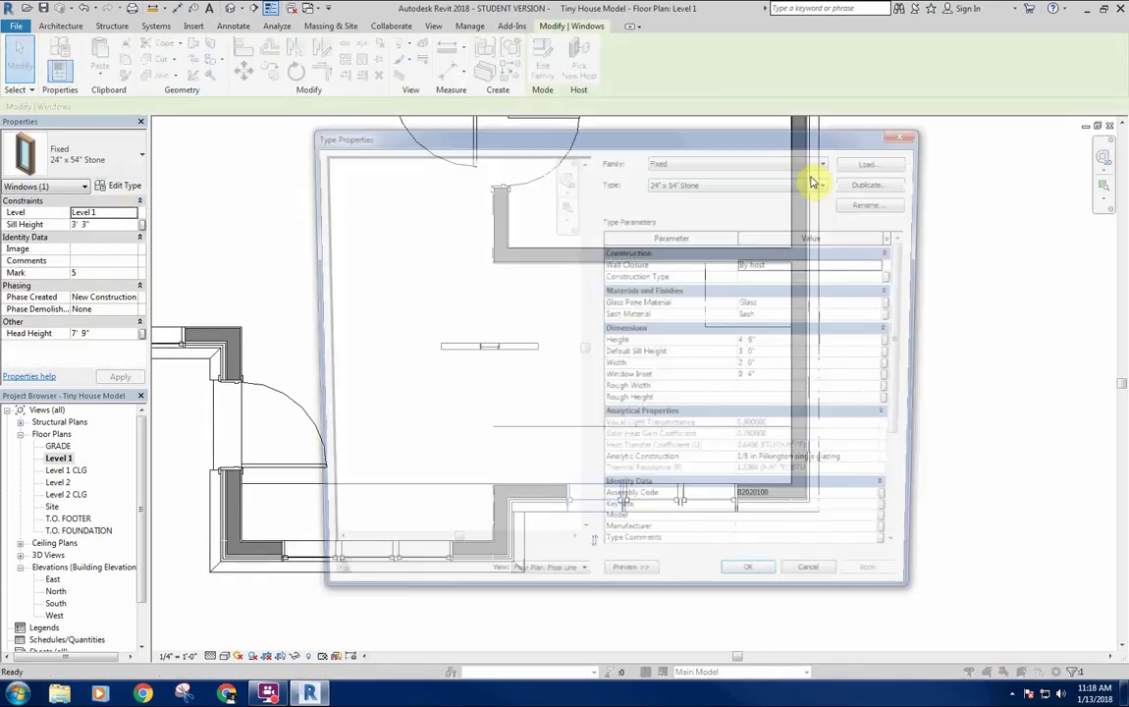
left_click(876, 183)
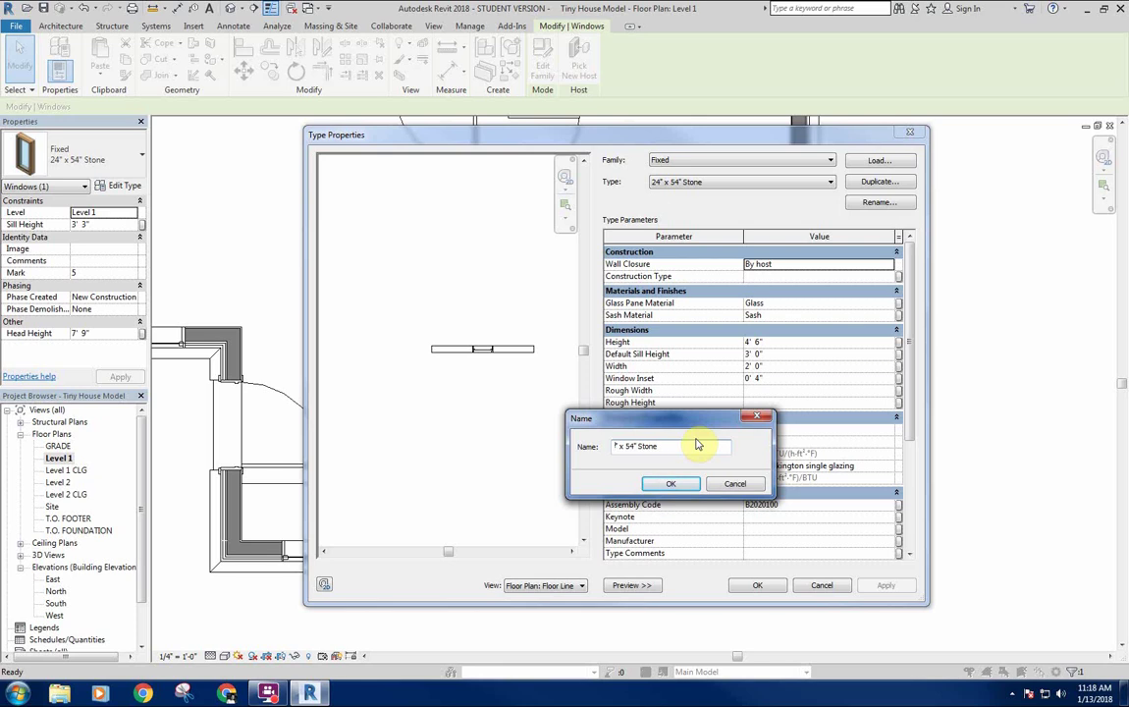
type("30")
key("Return")
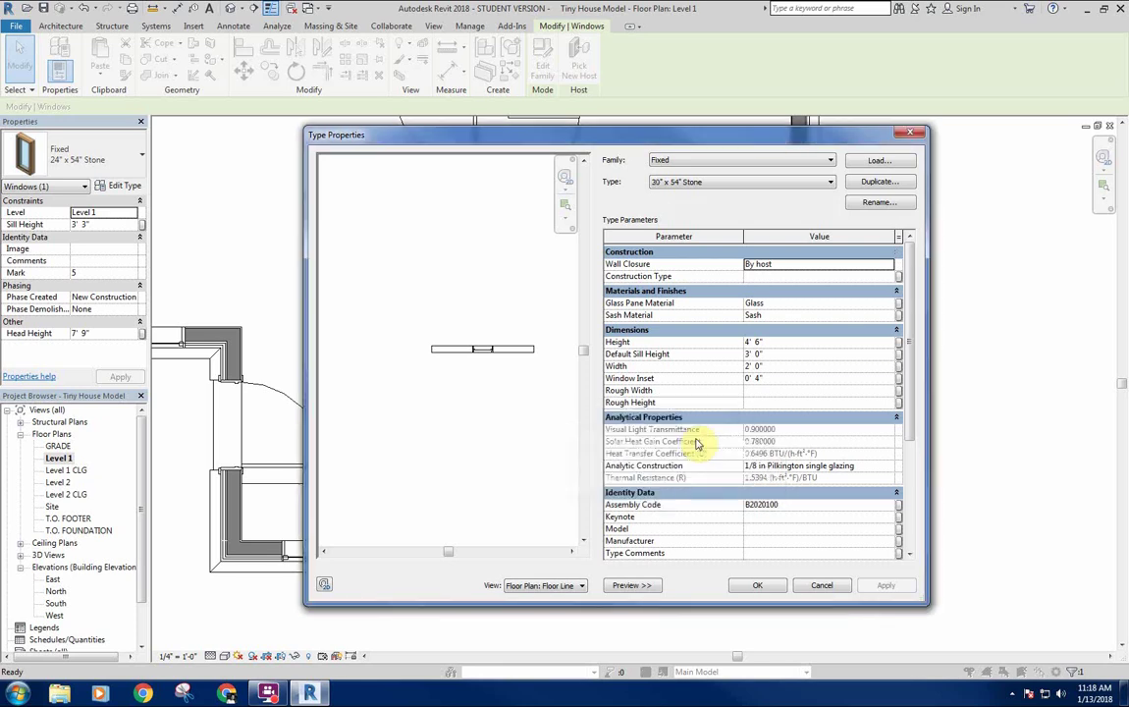
left_click(779, 364)
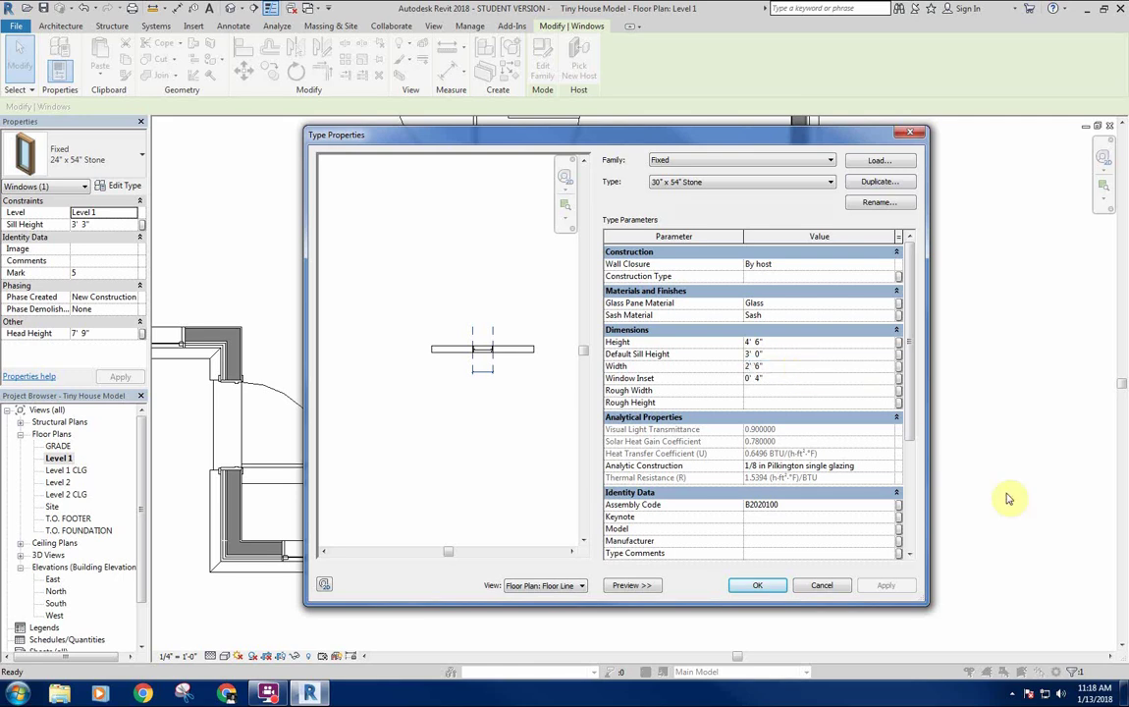
left_click(736, 586)
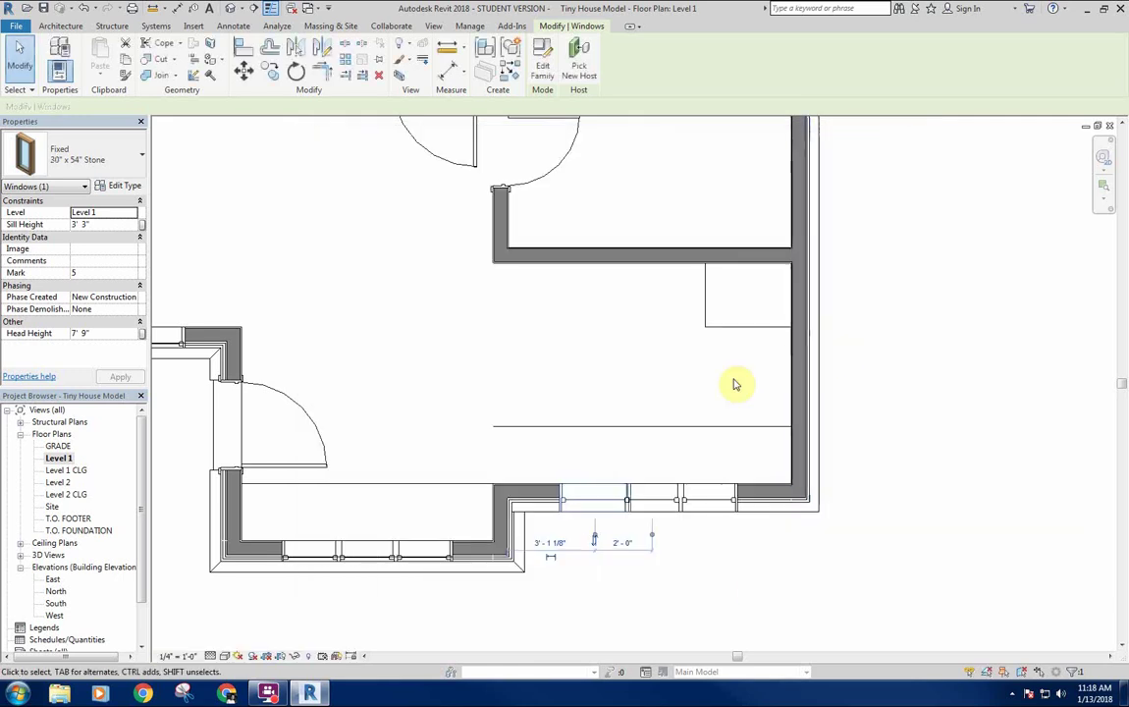
Switch the selected south-wall window back to the 24" x 54" Stone type.
middle_click_drag(668, 403, 755, 377)
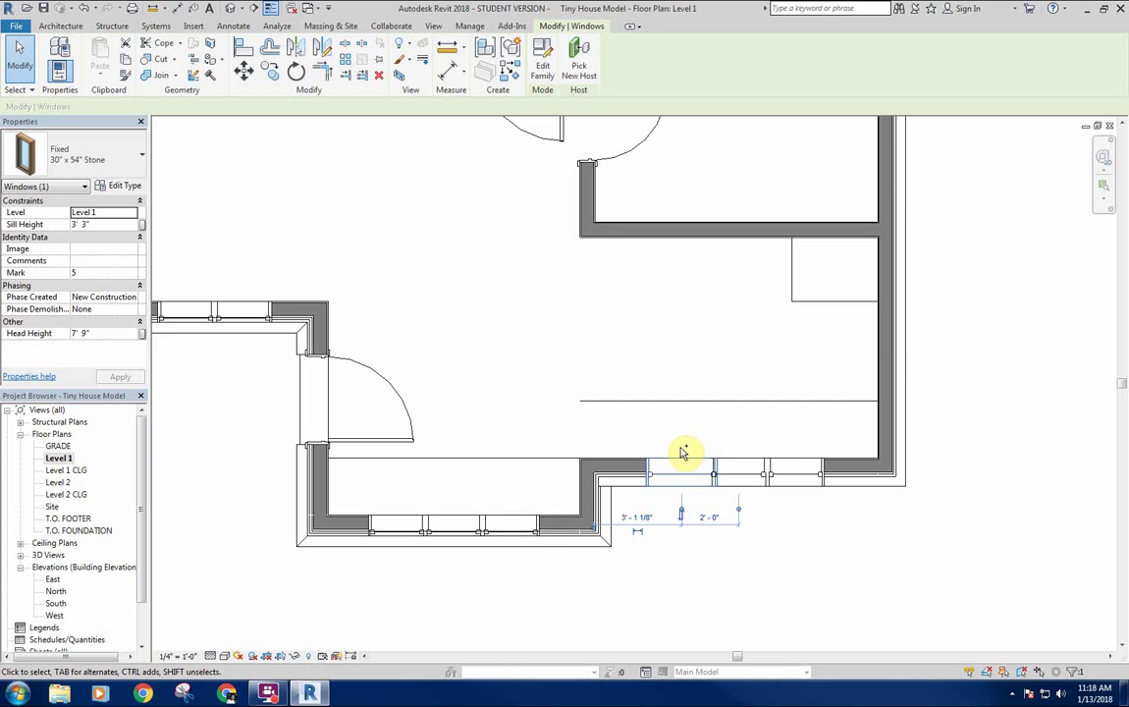
scroll(675, 470, "up", 3)
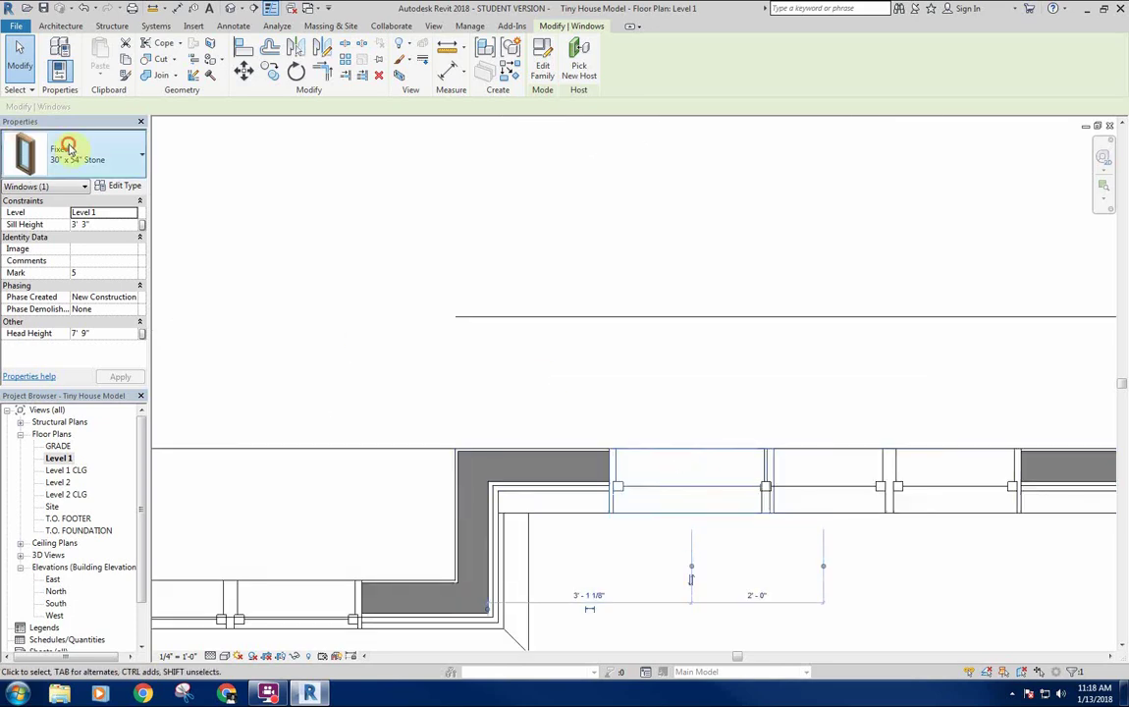
left_click(68, 147)
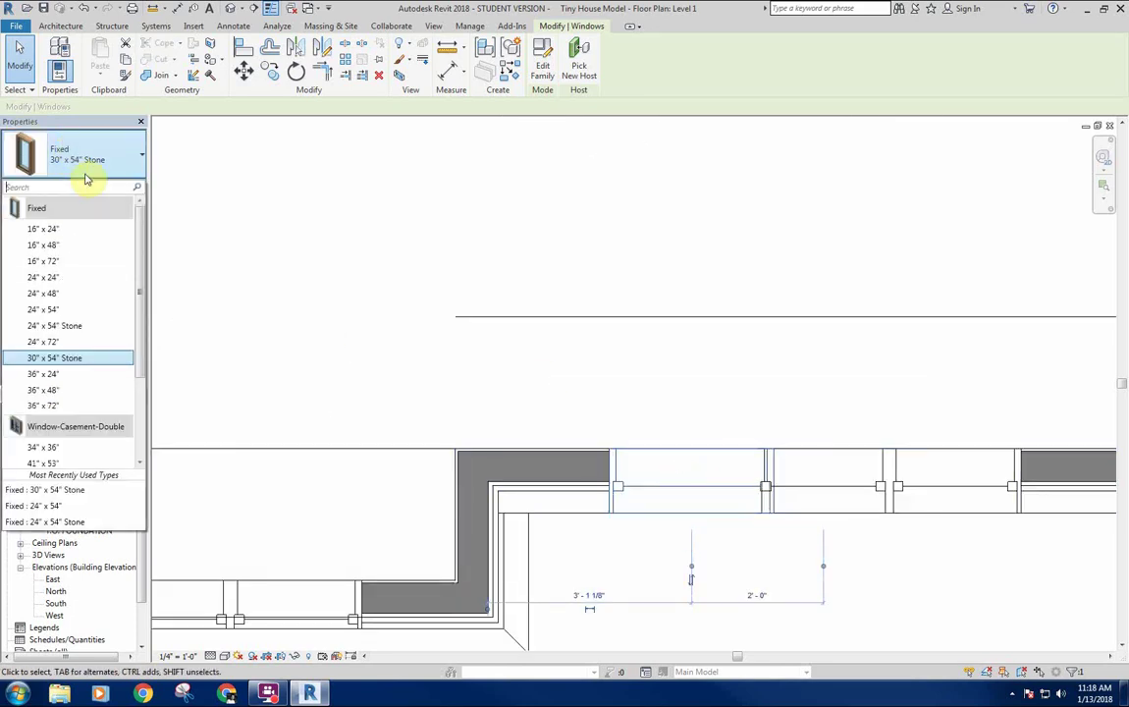
left_click(84, 334)
middle_click_drag(901, 212, 598, 290)
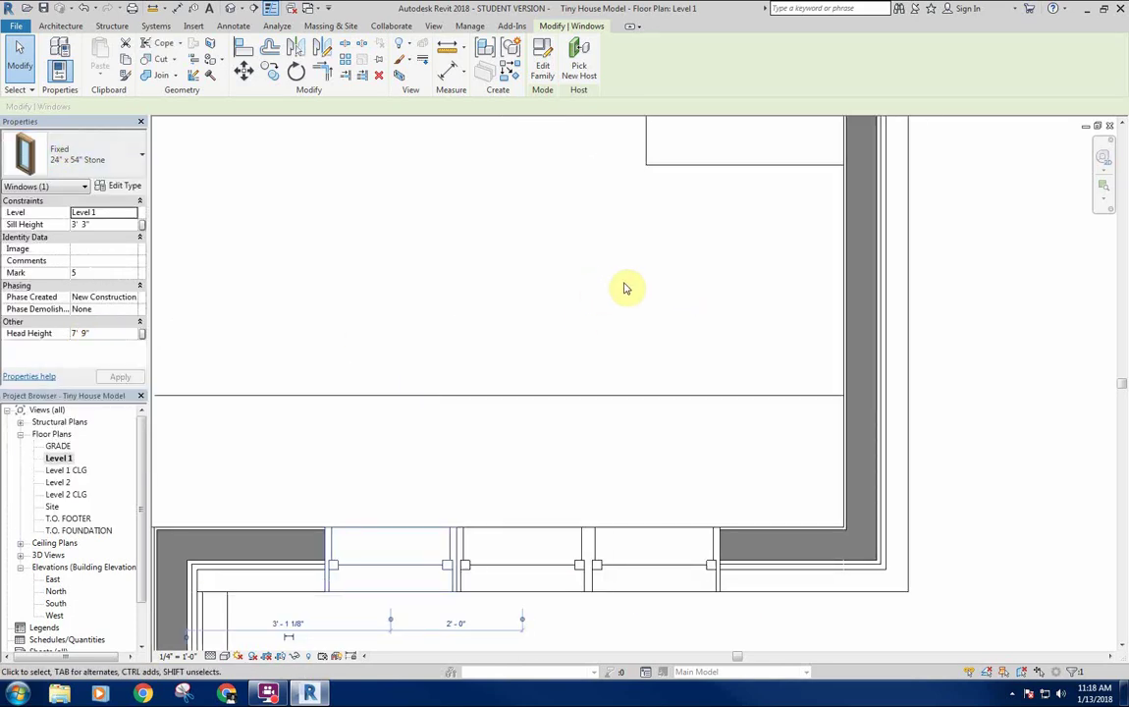
Place a fixed 30" x 54" Stone window in the east wall between the square corner outline and the counter line.
key("c")
key("s")
left_click(83, 153)
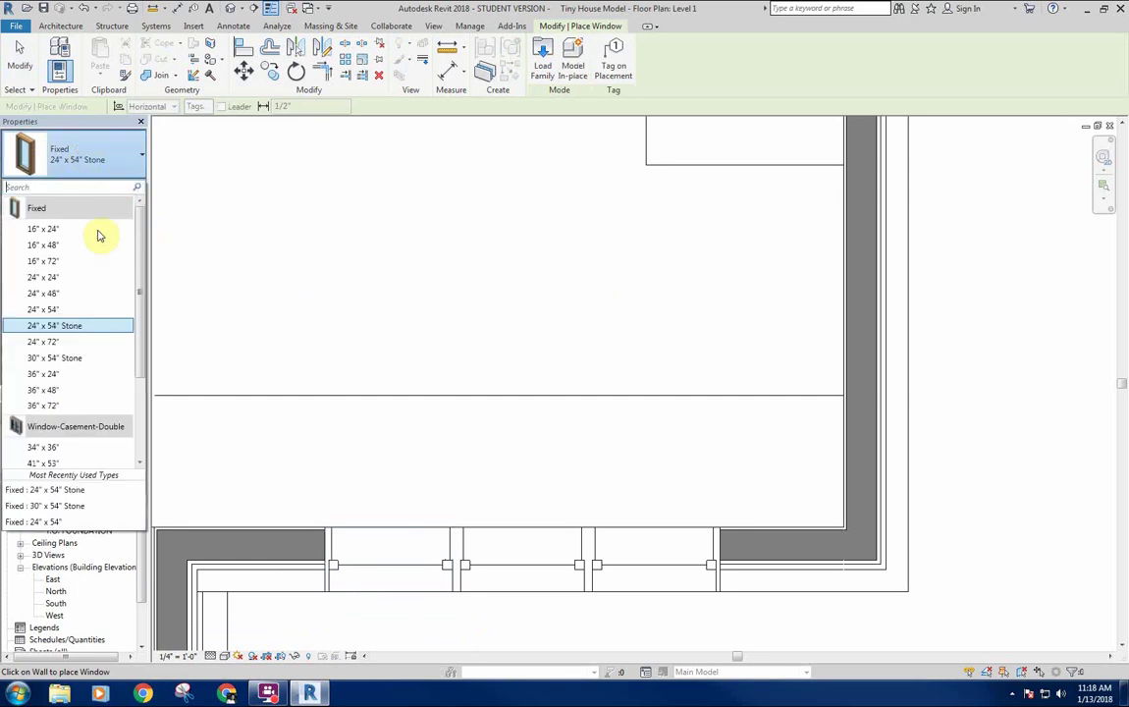
left_click(75, 358)
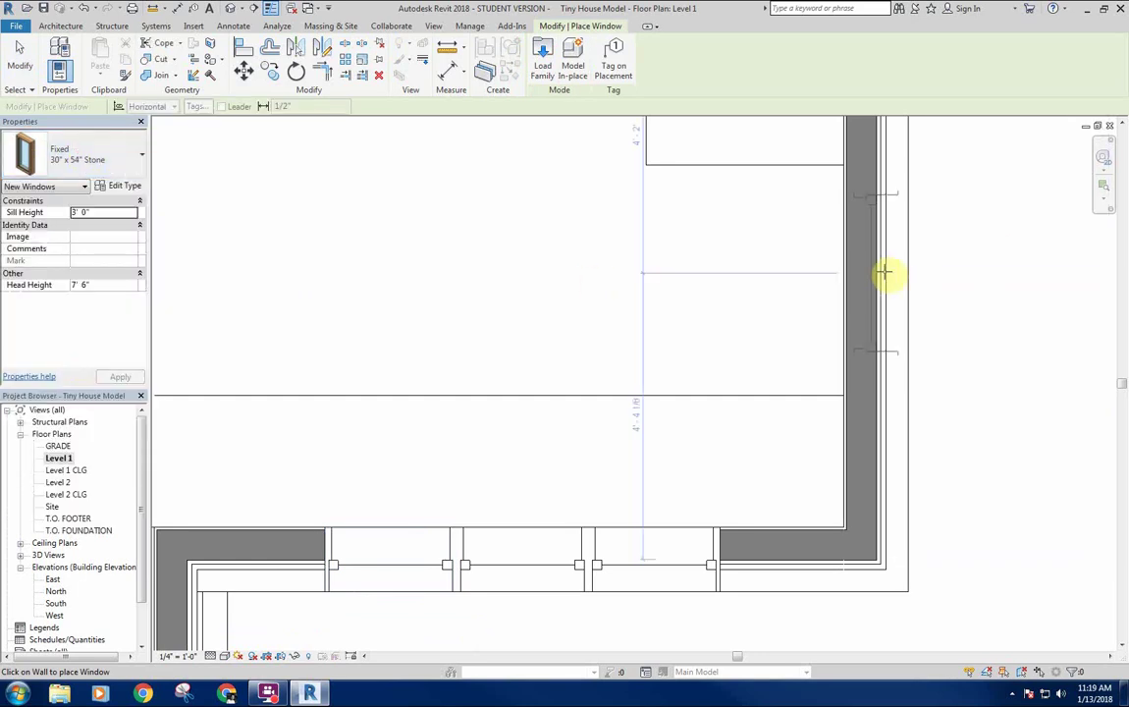
left_click(885, 272)
right_click(747, 257)
left_click(761, 268)
right_click(719, 257)
left_click(757, 272)
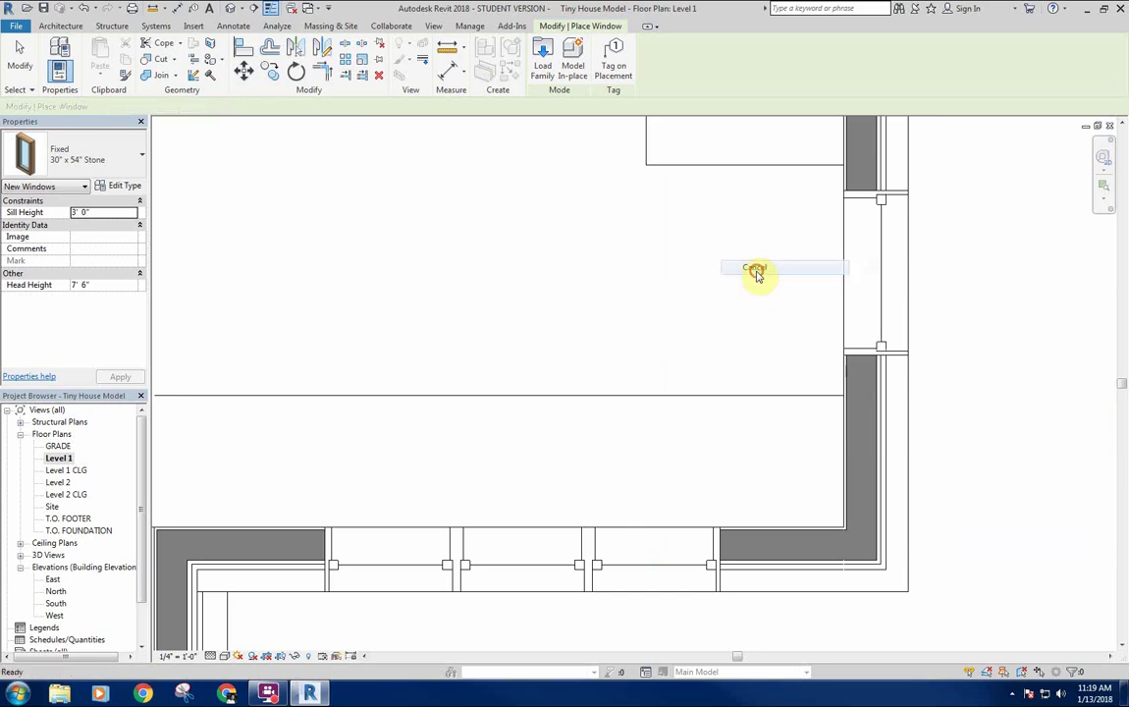
Reference the new east window's temporary dimensions to the lower edge of the square corner outline and to the counter line.
scroll(707, 257, "down", 2)
middle_click_drag(707, 257, 704, 300)
middle_click_drag(628, 276, 642, 287)
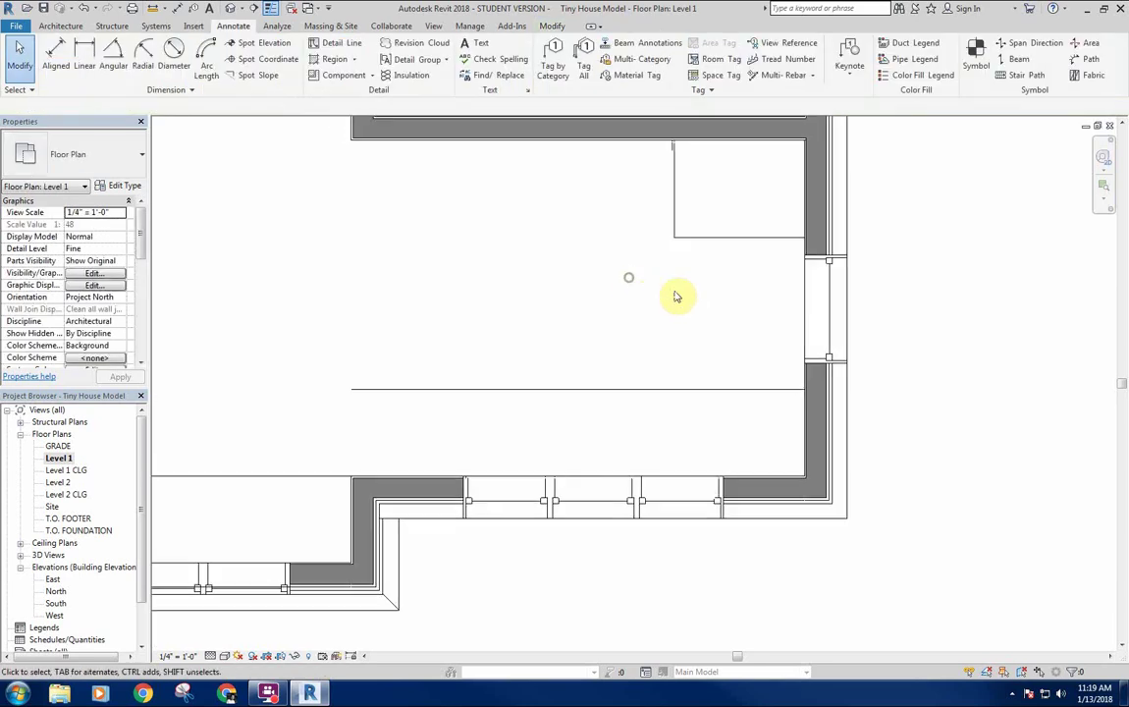
left_click(834, 292)
middle_click_drag(834, 293, 803, 321)
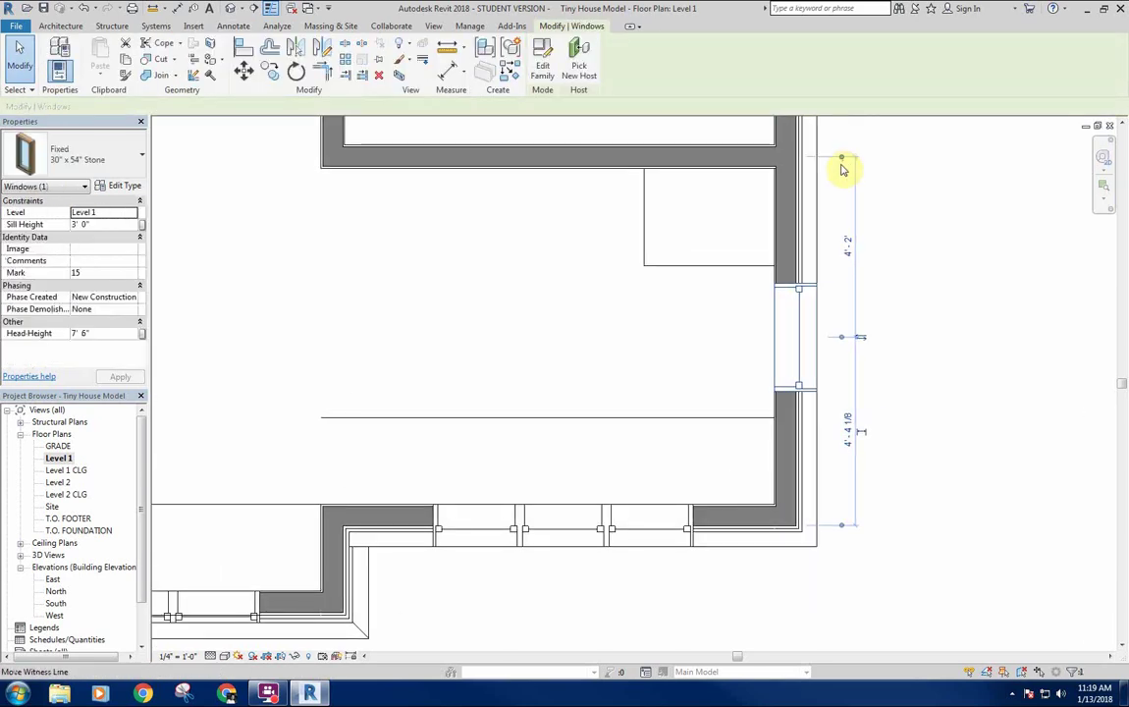
left_click_drag(842, 169, 769, 270)
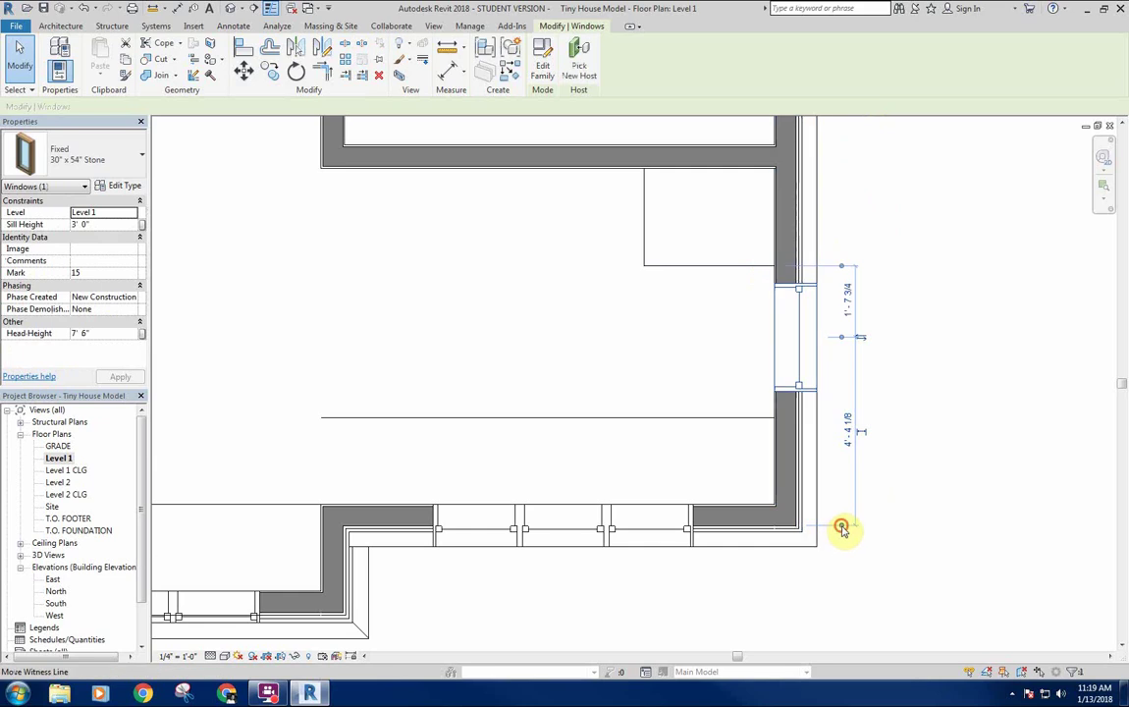
left_click_drag(841, 528, 754, 417)
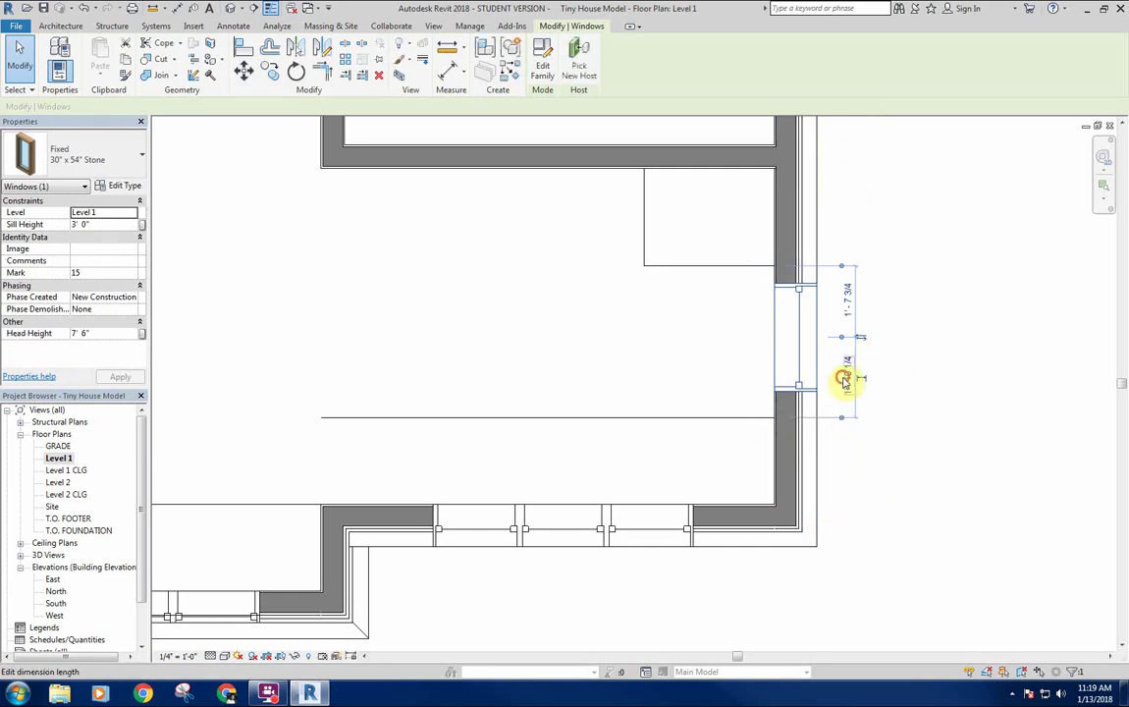
Center the east window between the outline and the counter line by setting its distance from the counter line to 1' 9".
left_click(844, 381)
key("Return")
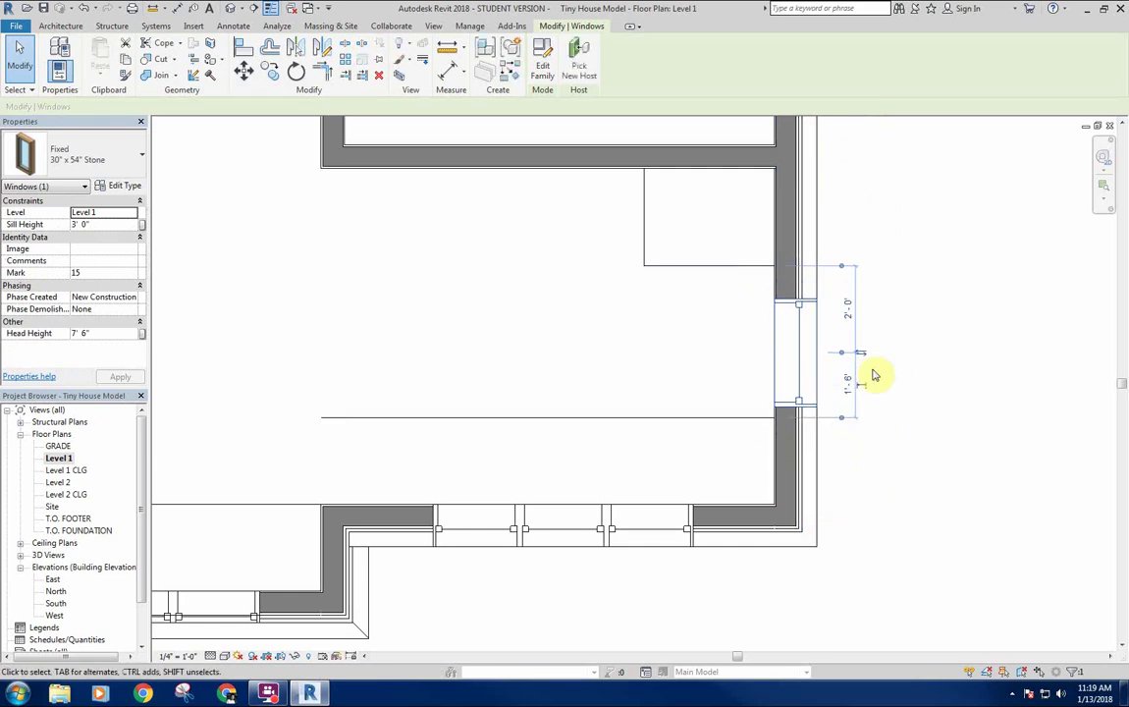
left_click(848, 381)
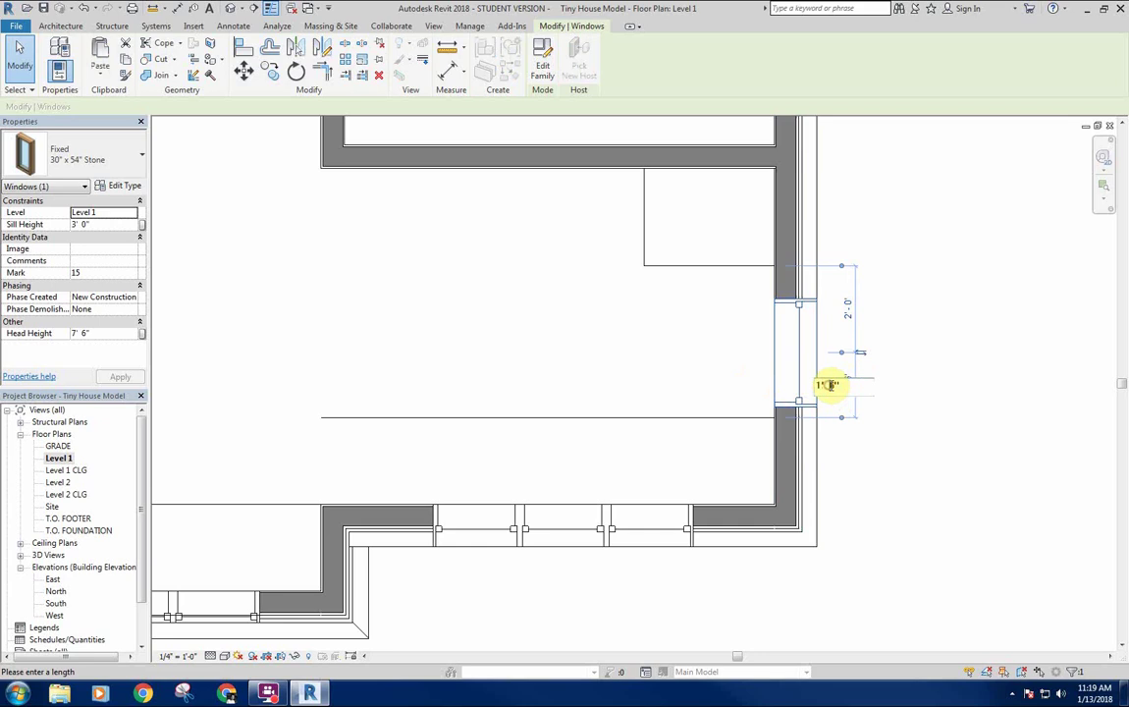
type("1' 9\"")
key("Return")
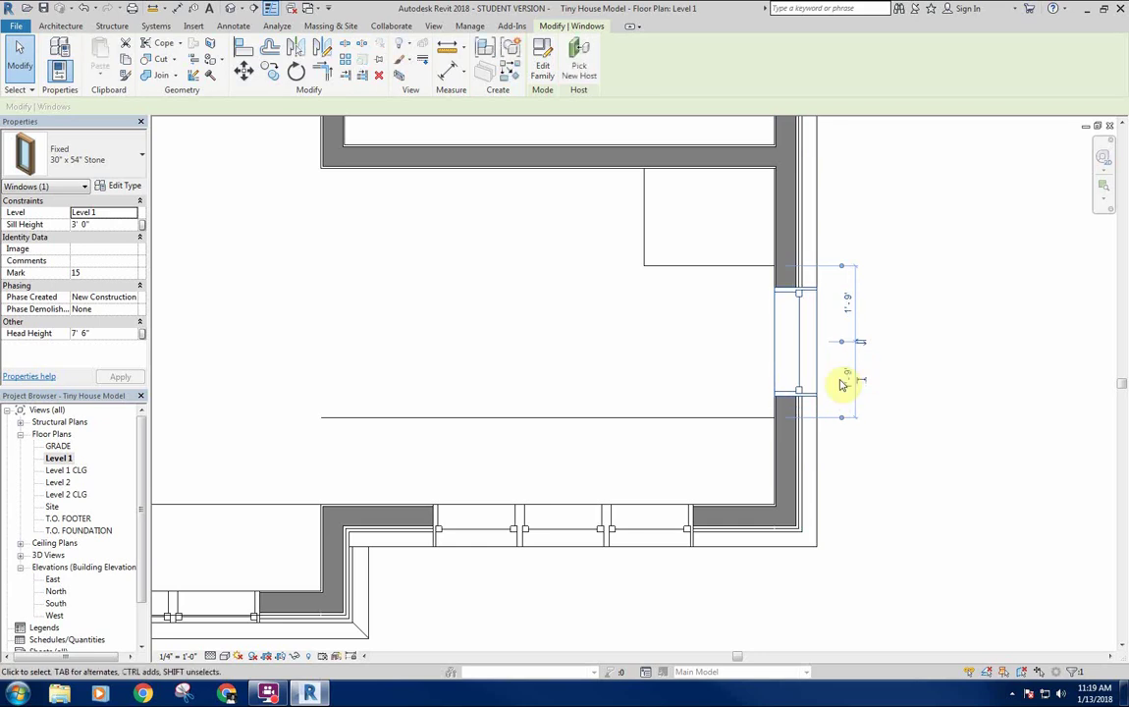
left_click(678, 336)
Examine the east window's placement and the remaining exterior walls in the Level 1 plan.
scroll(632, 343, "down", 1)
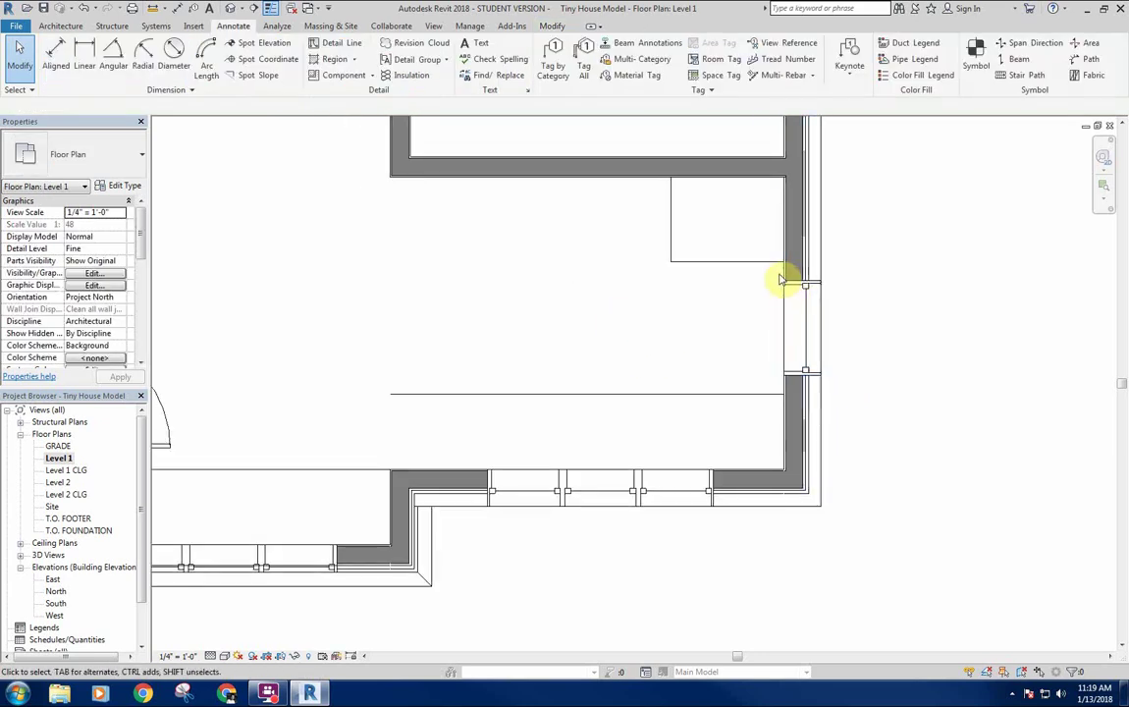
scroll(760, 368, "down", 2)
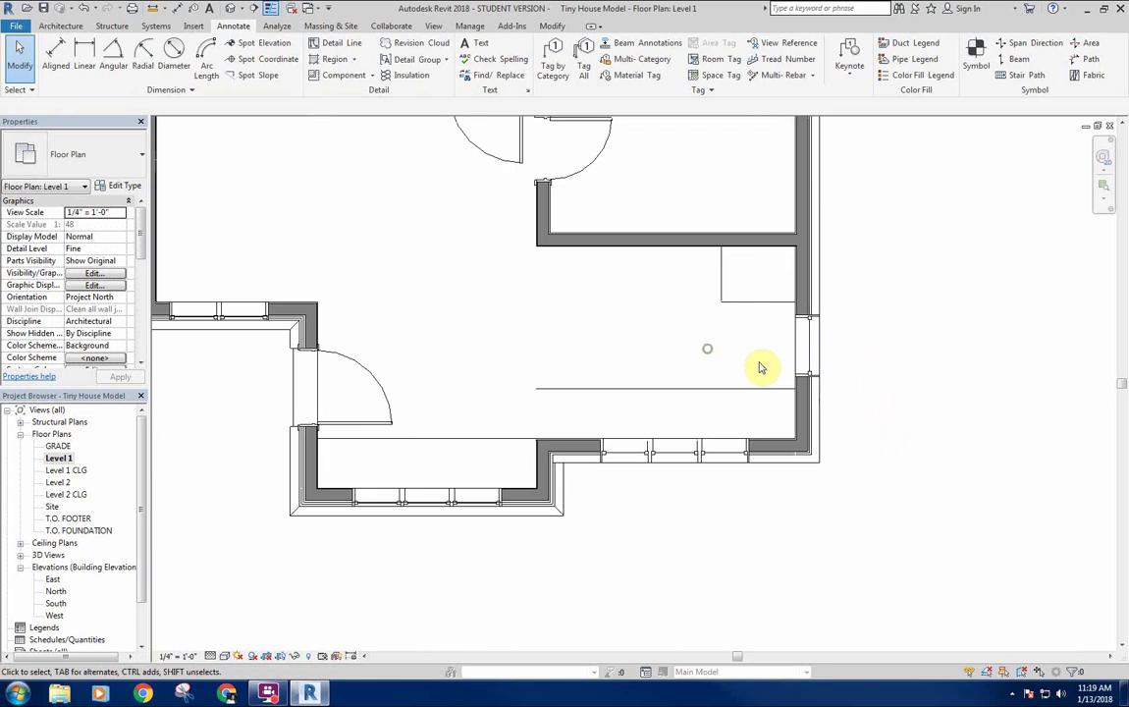
scroll(622, 326, "down", 3)
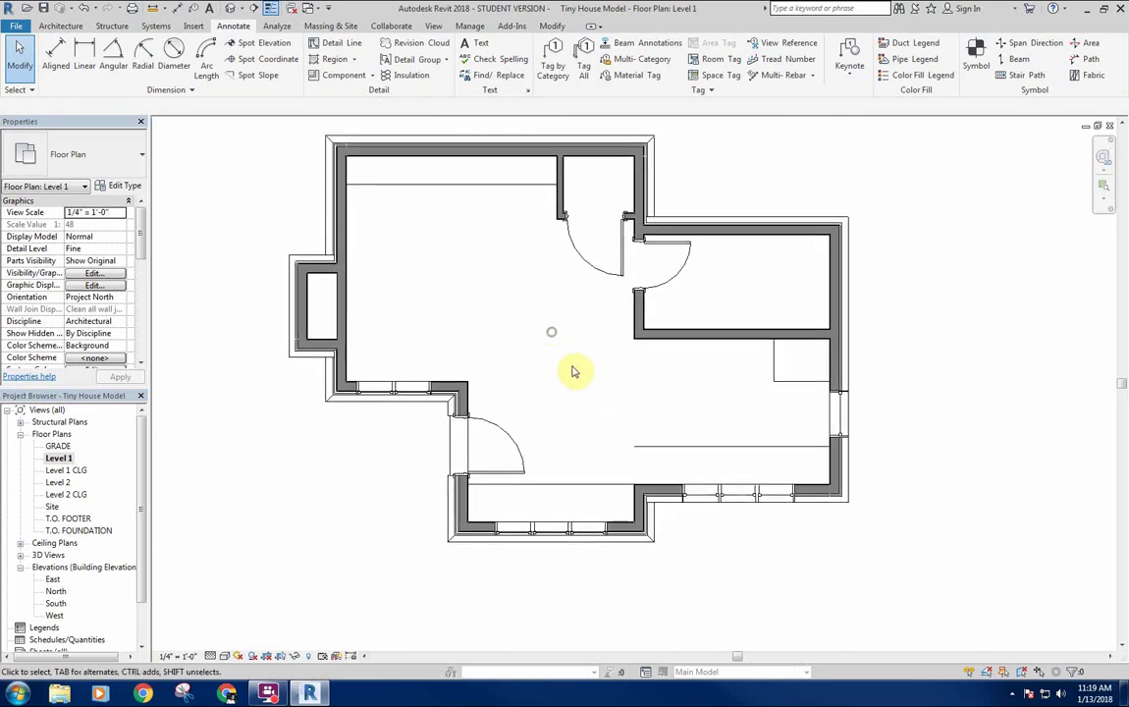
middle_click_drag(575, 371, 550, 375)
scroll(818, 416, "up", 4)
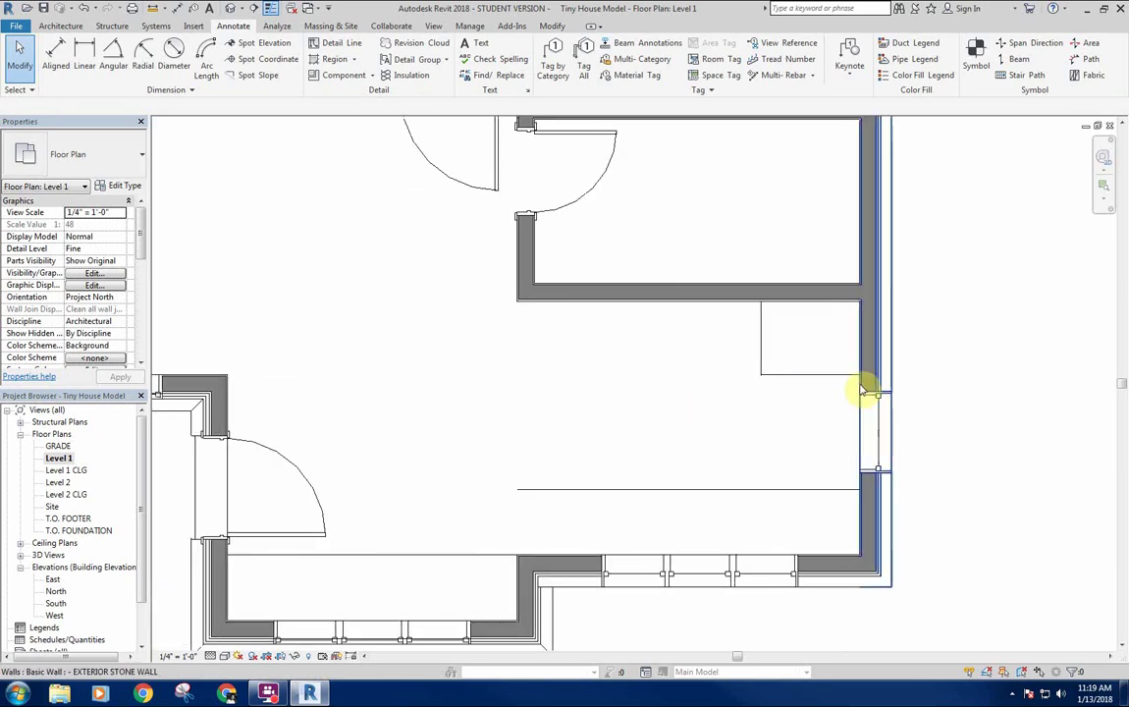
scroll(862, 398, "up", 2)
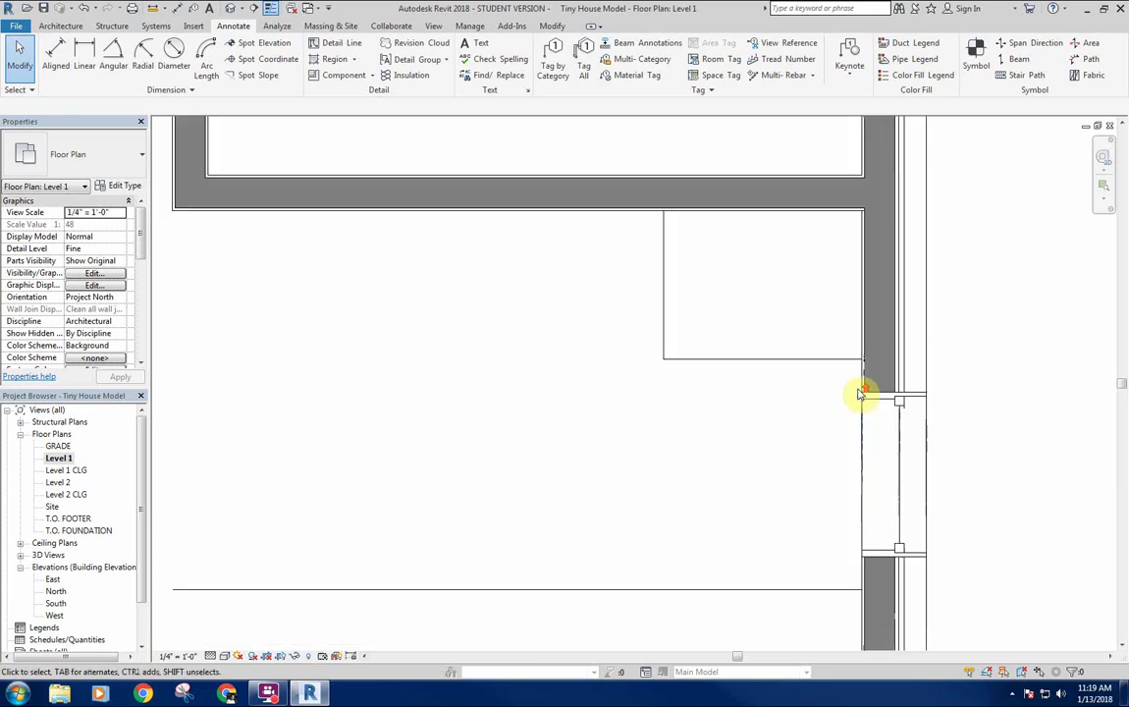
middle_click_drag(776, 409, 814, 409)
scroll(748, 431, "down", 2)
middle_click_drag(754, 437, 829, 423)
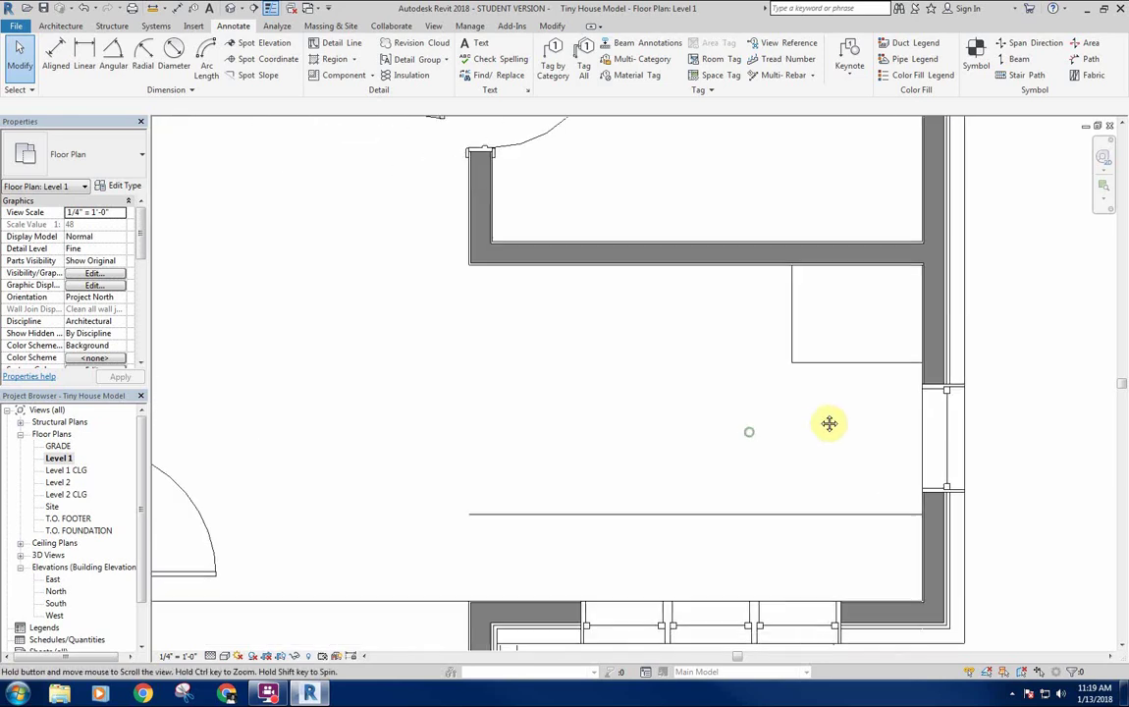
scroll(605, 406, "down", 1)
middle_click_drag(747, 398, 850, 405)
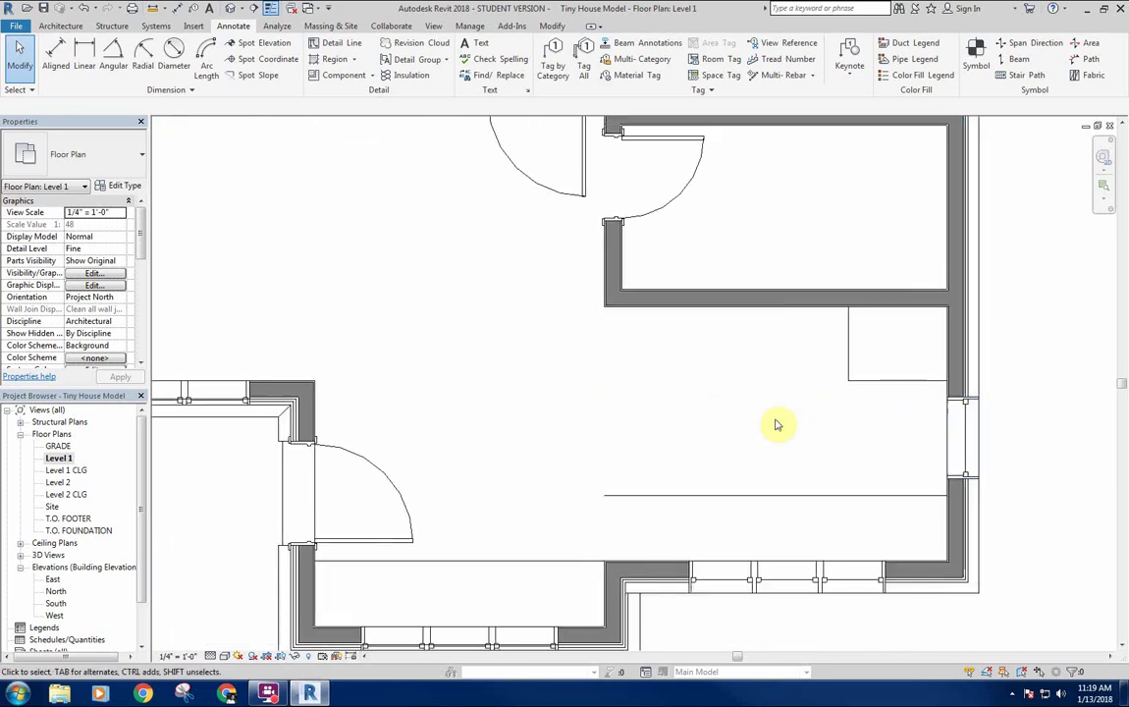
middle_click_drag(761, 421, 741, 425)
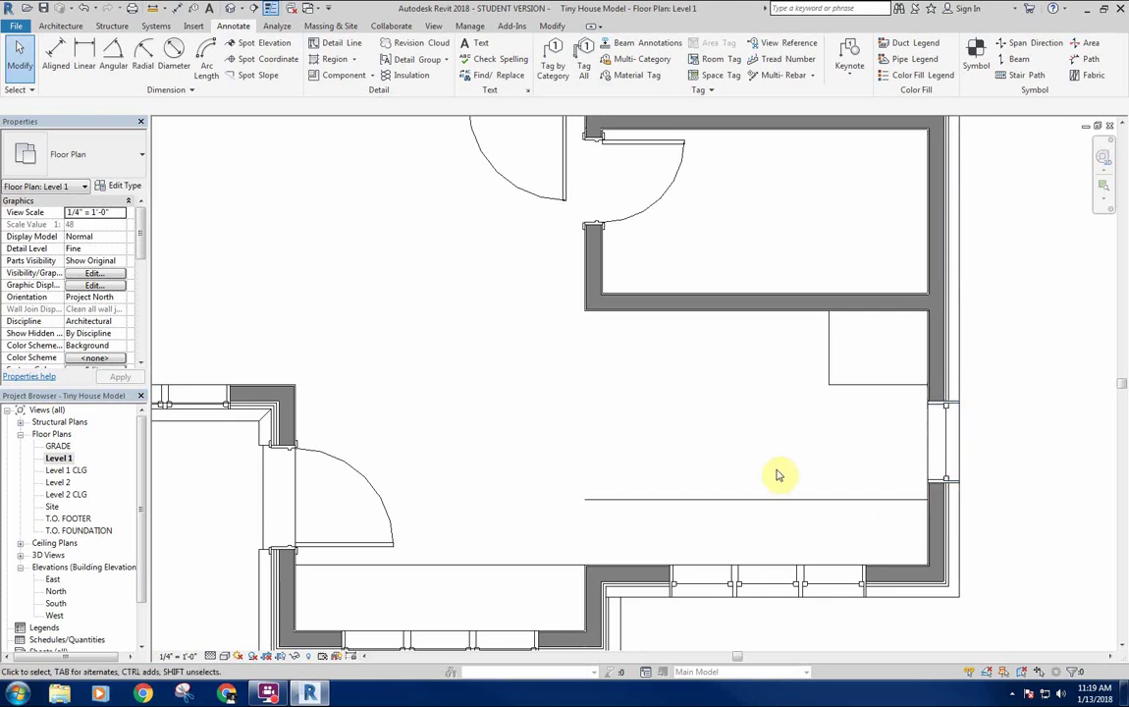
scroll(707, 425, "down", 3)
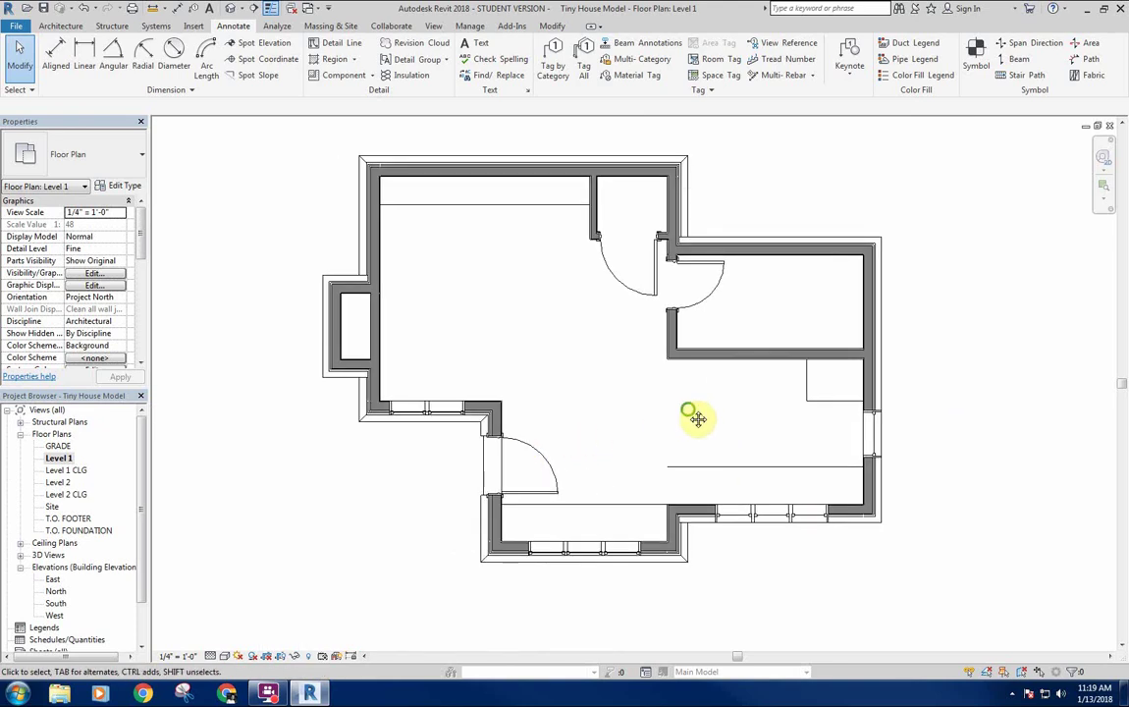
middle_click_drag(697, 420, 652, 470)
Place a matching 30" x 54" Stone window in the north wall of the small northeast room, about 5' from the wall's west end.
left_click(830, 491)
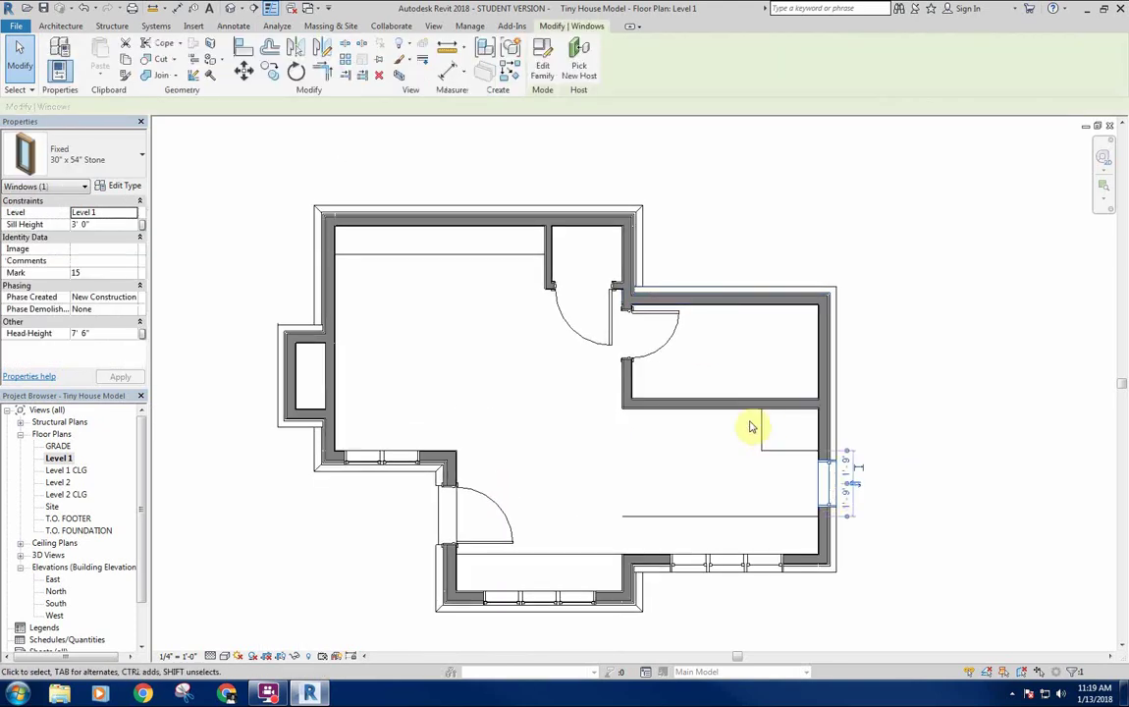
scroll(751, 427, "up", 3)
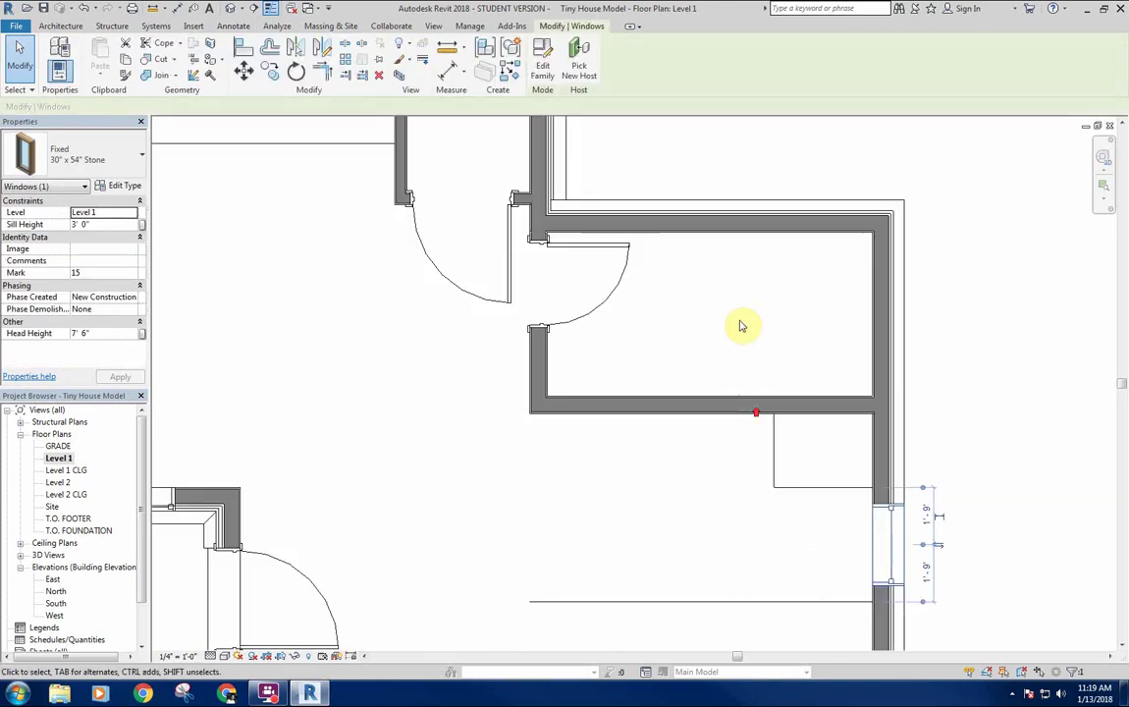
left_click(713, 240)
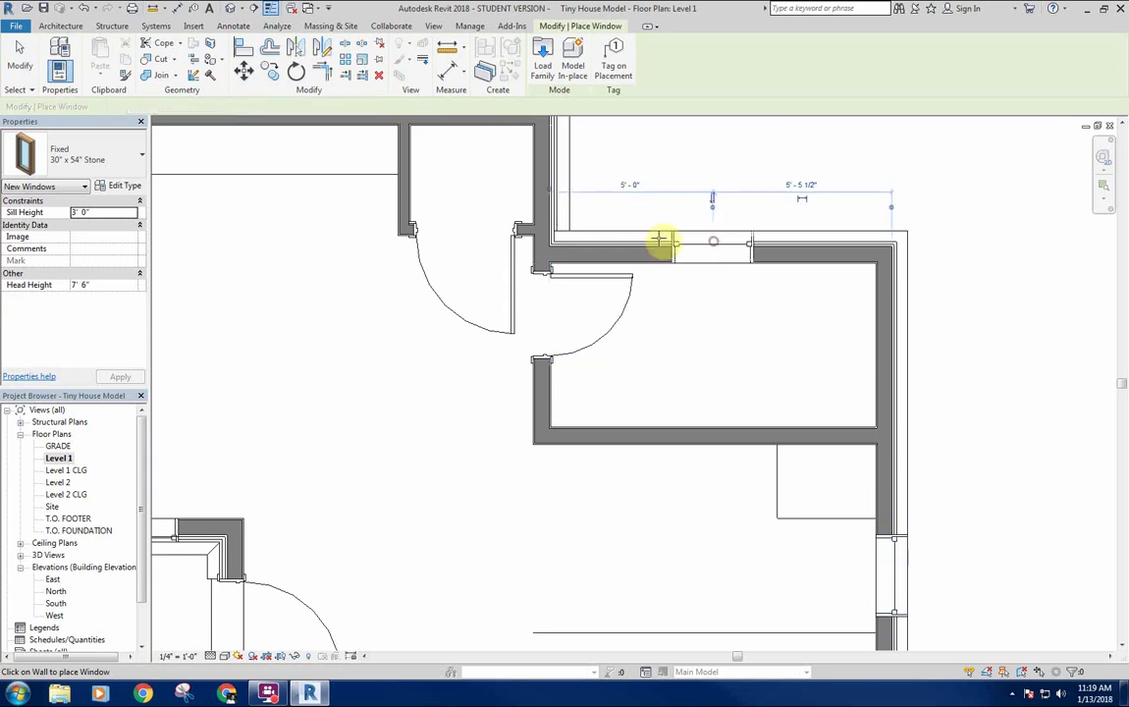
right_click(660, 212)
left_click(671, 211)
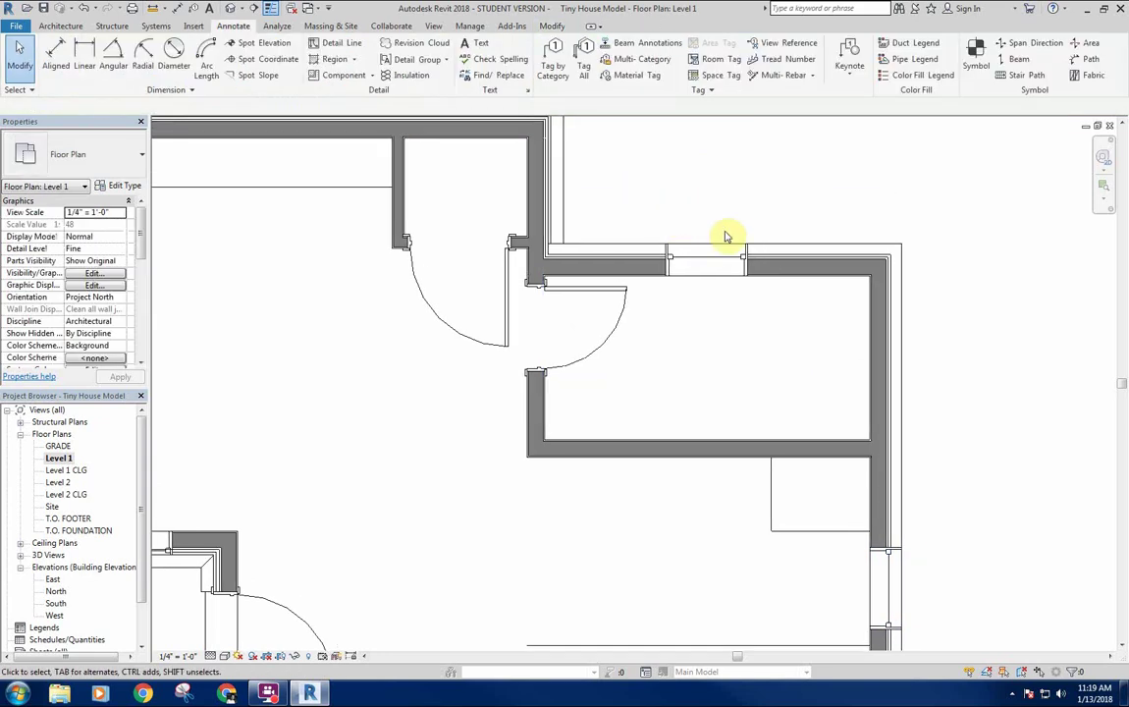
Draw a vertical detail line across the small northeast room, in line with the west edge of the square corner outline below.
key("d")
key("l")
scroll(864, 254, "up", 2)
left_click(864, 253)
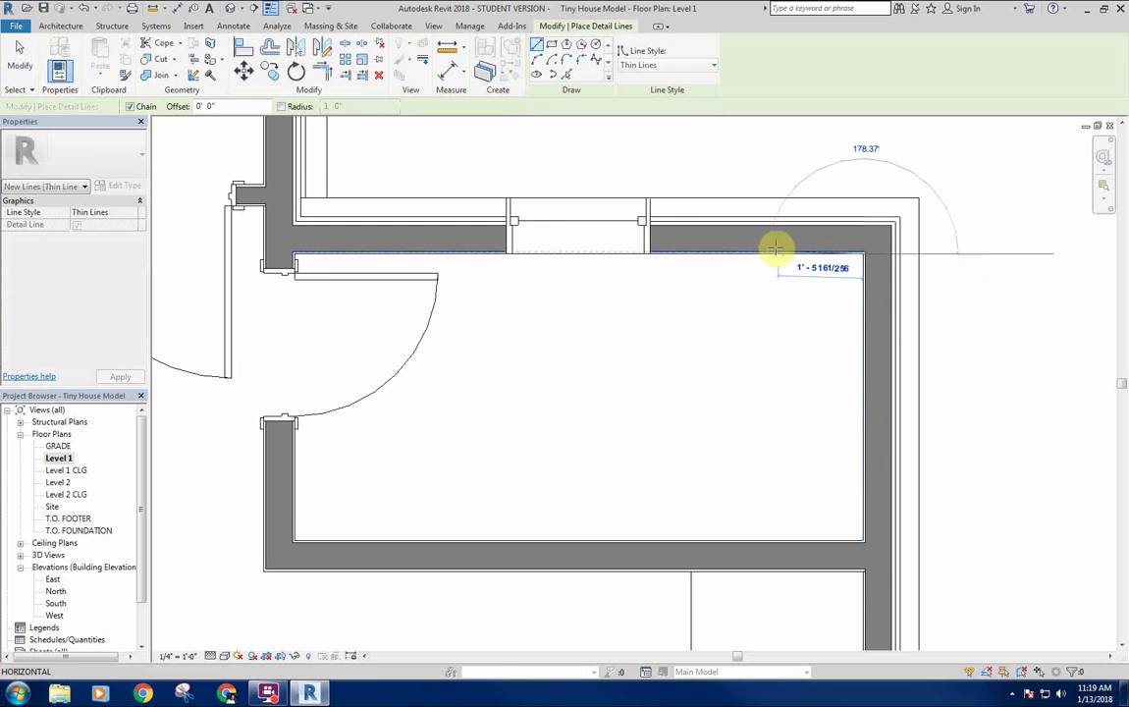
left_click(691, 251)
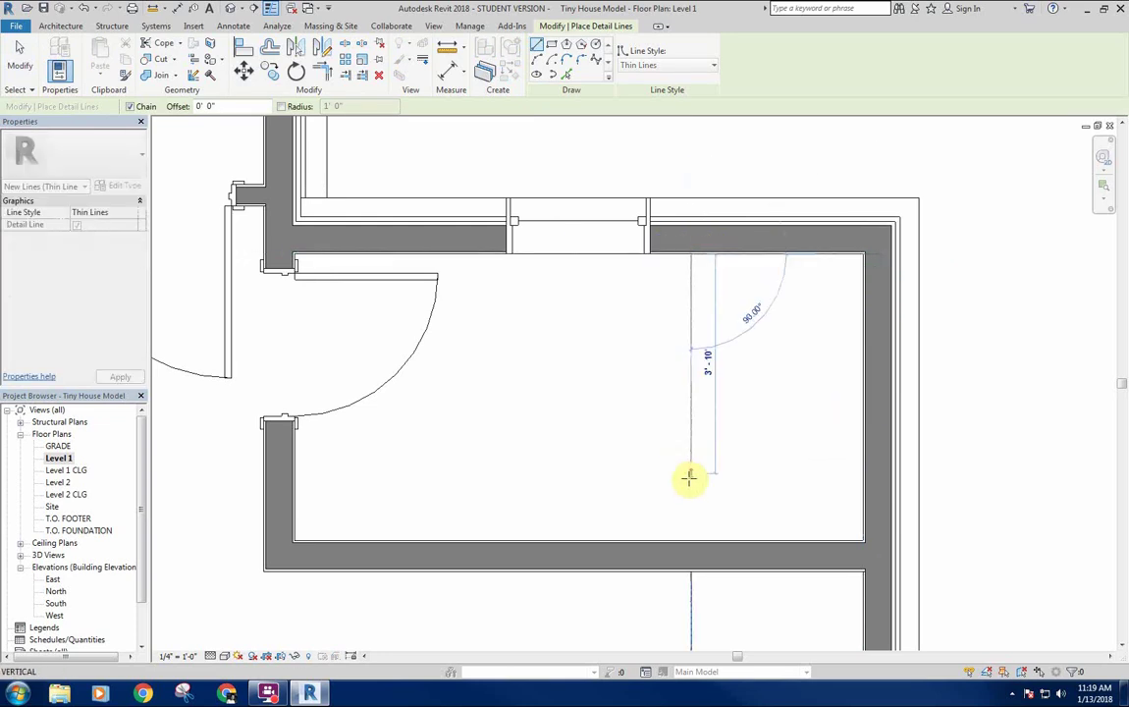
left_click(692, 538)
middle_click_drag(506, 376, 575, 385)
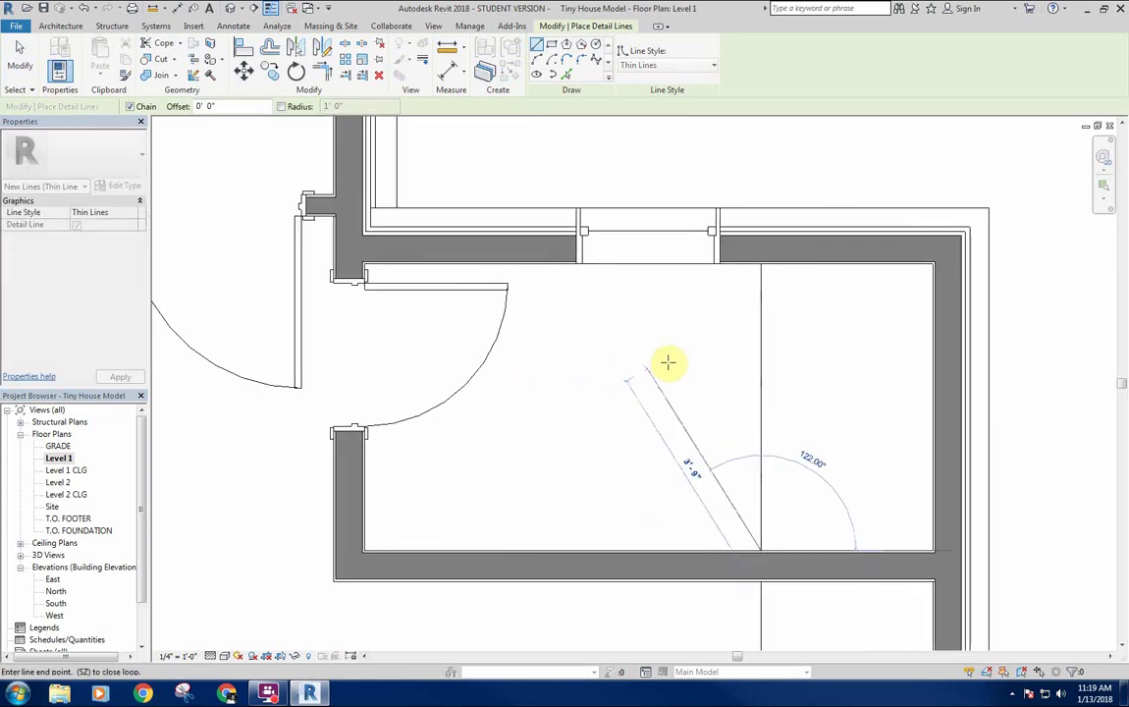
scroll(690, 353, "down", 1)
middle_click_drag(690, 353, 710, 353)
middle_click_drag(630, 332, 643, 338)
key("Escape")
key("Escape")
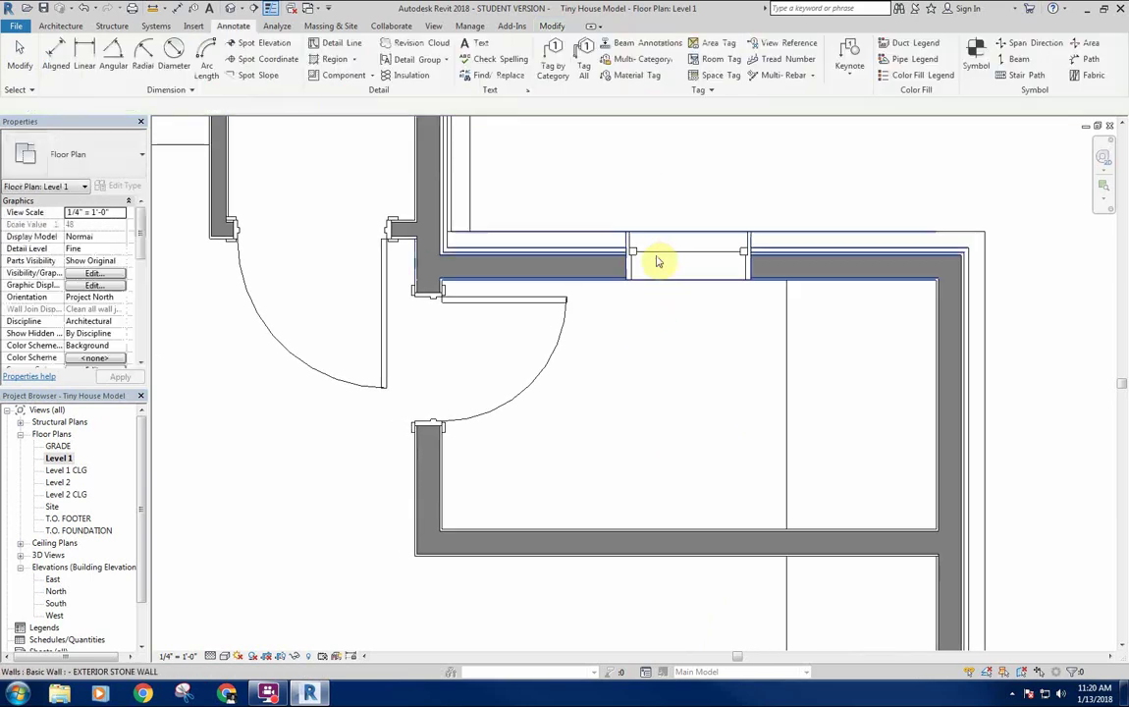
Reference the north window's temporary dimensions to the end of the open door leaf and to the new detail line.
left_click(655, 255)
left_click_drag(437, 189, 567, 298)
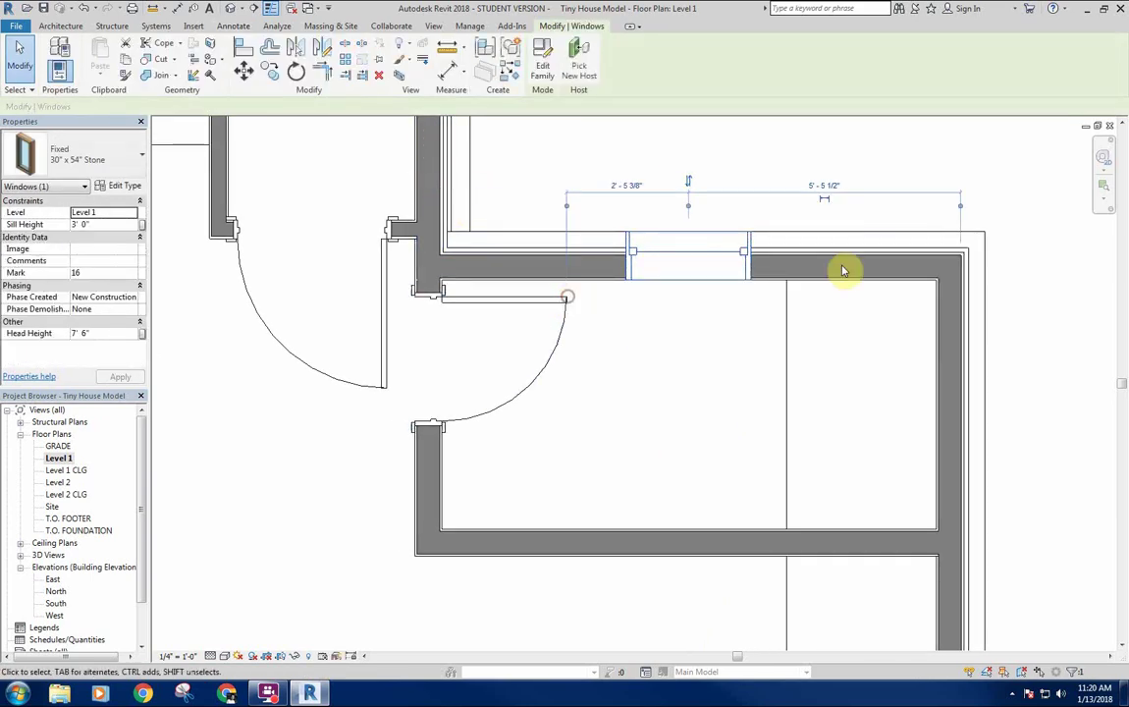
left_click_drag(960, 208, 786, 328)
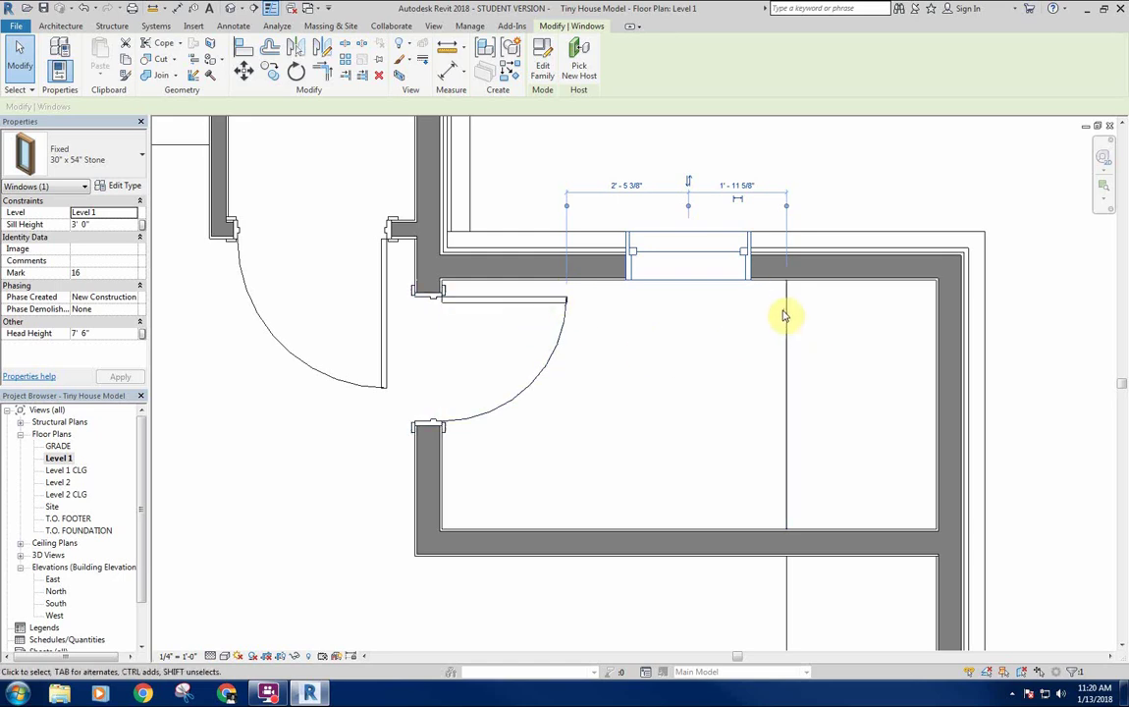
Examine the northeast room's door, window and adjoining walls in the Level 1 plan.
scroll(686, 378, "down", 2)
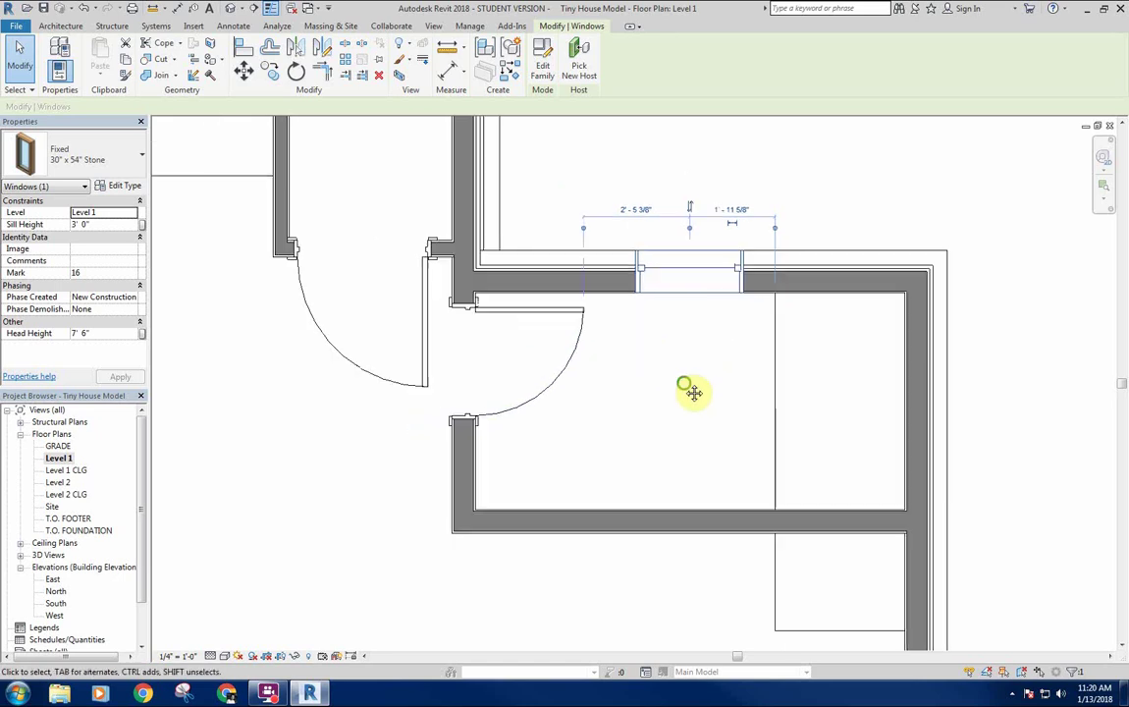
middle_click_drag(685, 381, 766, 313)
scroll(736, 314, "down", 2)
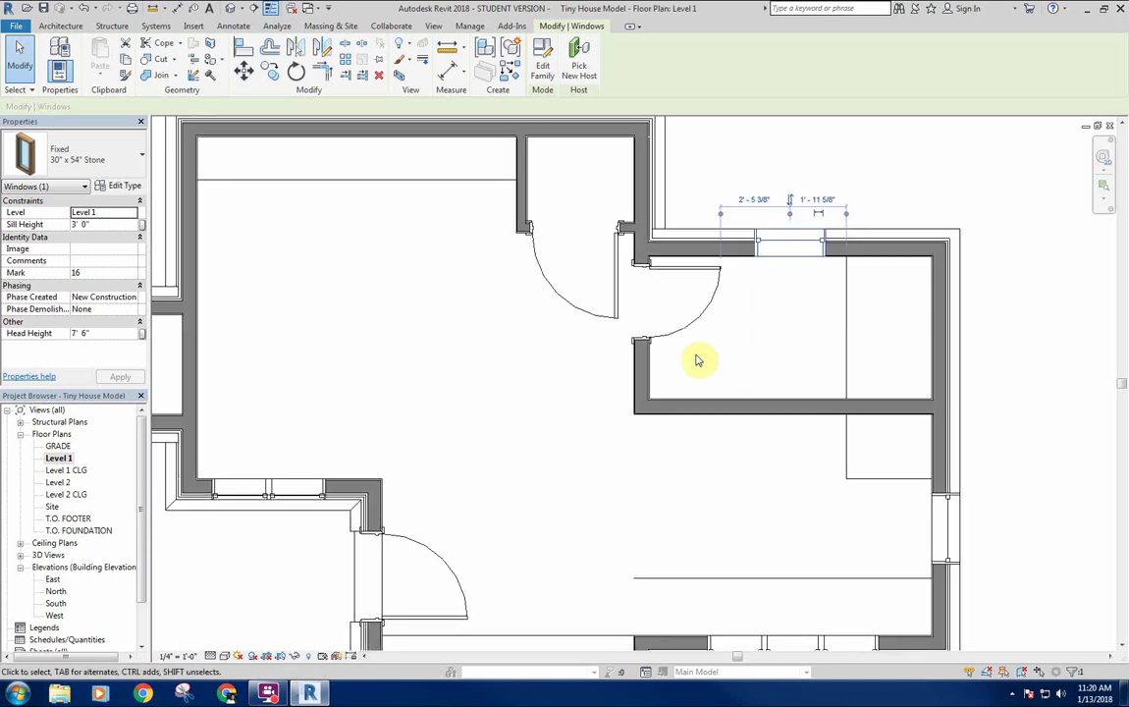
scroll(626, 408, "up", 2)
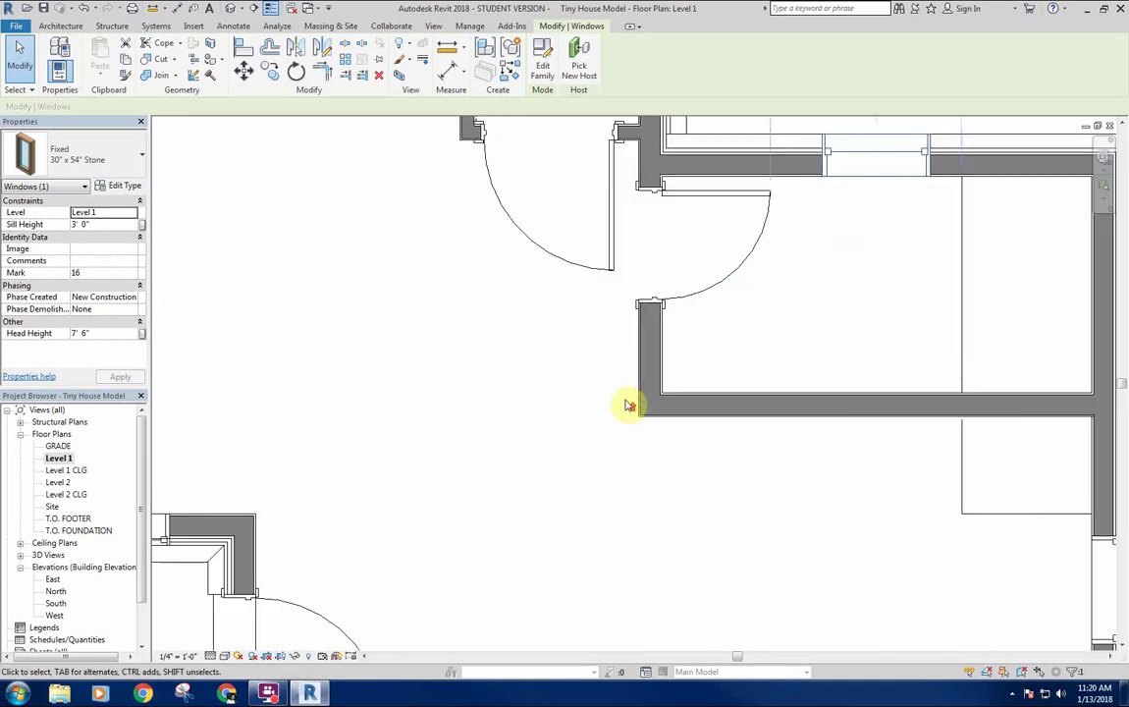
middle_click_drag(676, 343, 687, 377)
scroll(712, 317, "down", 2)
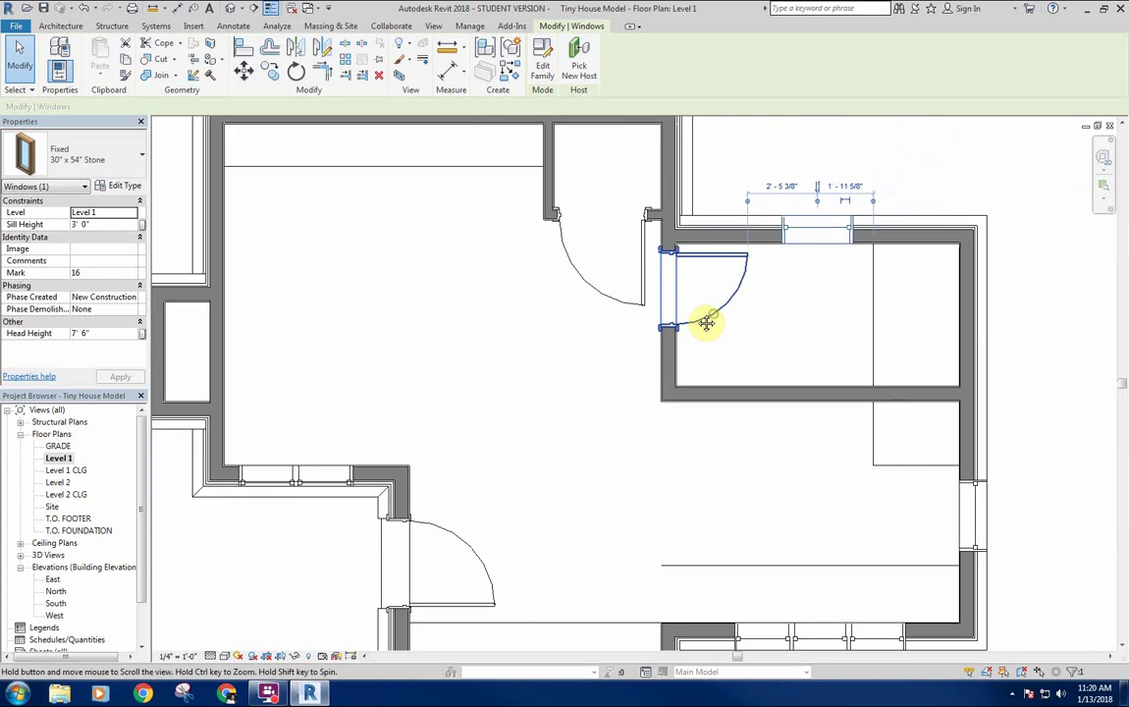
scroll(648, 405, "up", 1)
middle_click_drag(650, 425, 628, 413)
scroll(648, 399, "down", 1)
scroll(632, 380, "up", 5)
left_click(616, 401)
key("d")
key("l")
left_click(650, 469)
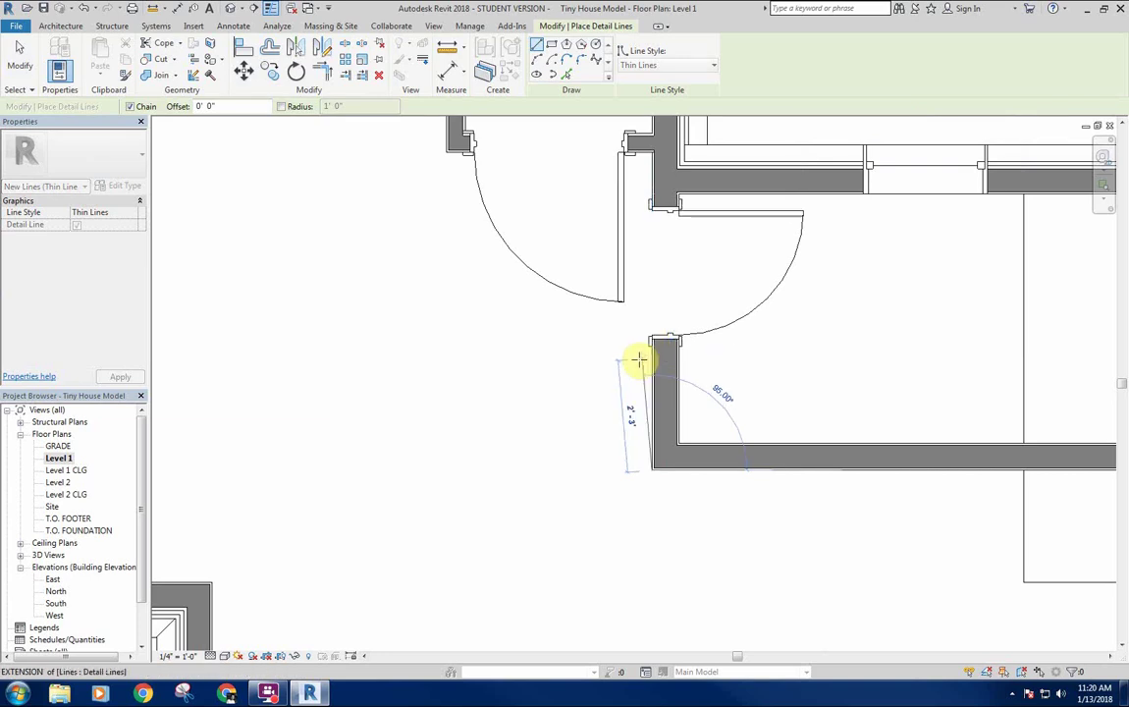
key("Escape")
key("Escape")
scroll(656, 309, "down", 1)
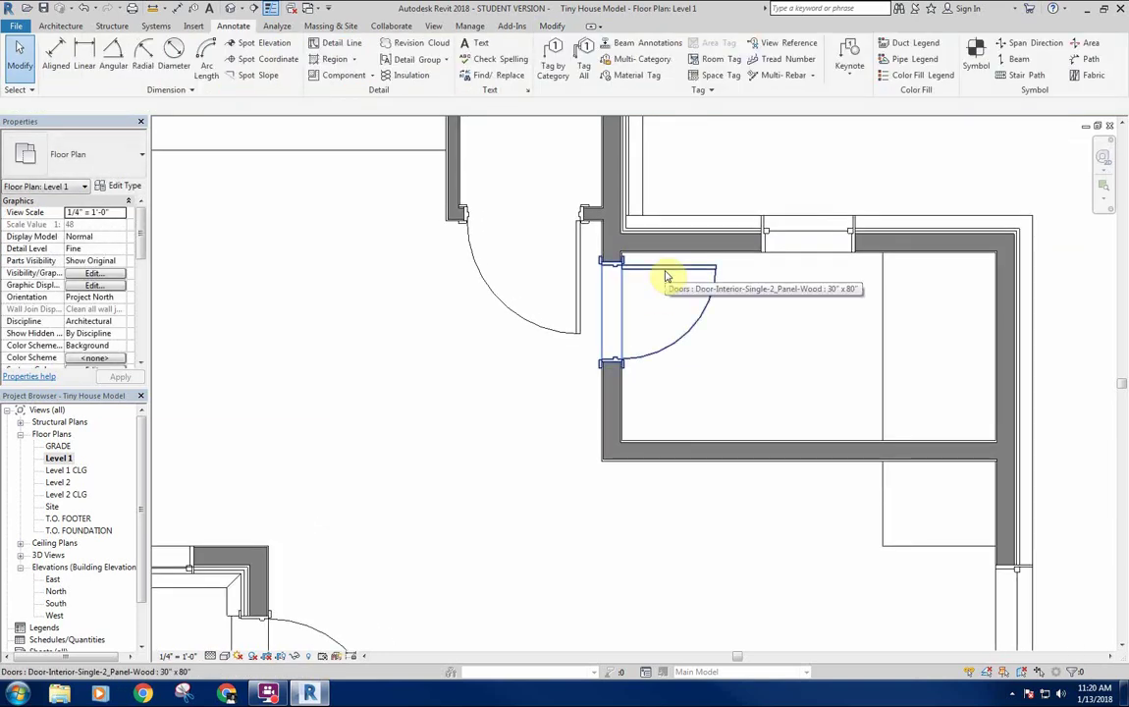
Cycle the northeast room's 30" x 80" door through its possible swing and hinge orientations.
left_click(664, 277)
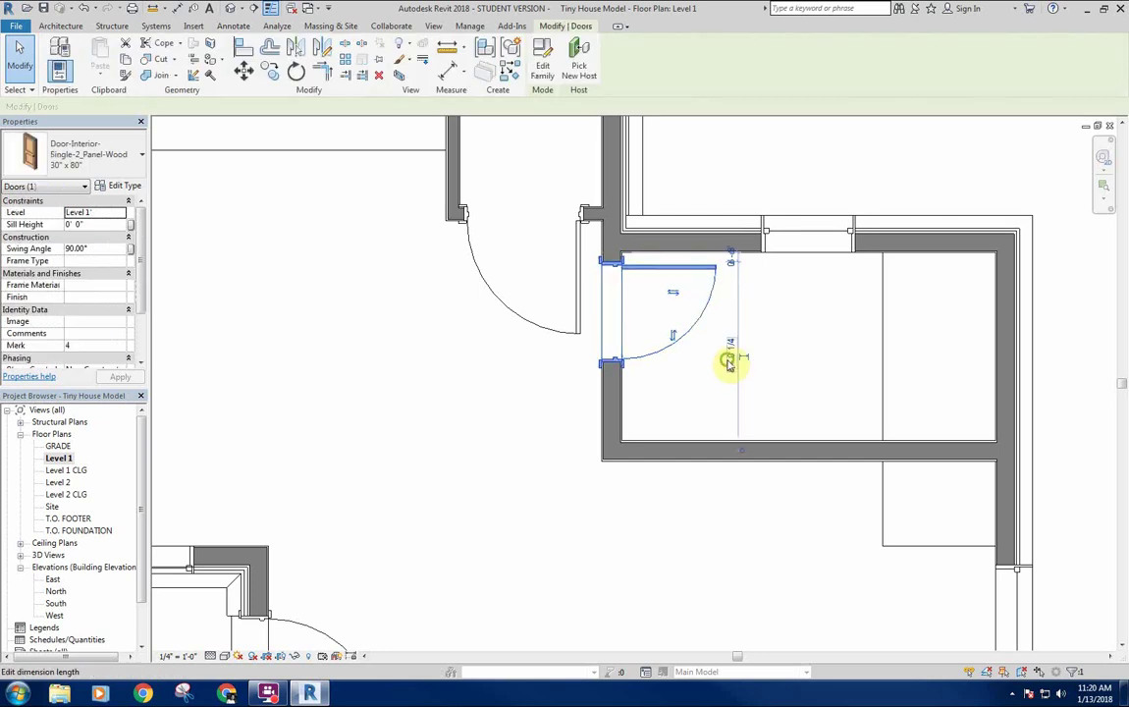
scroll(772, 310, "down", 1)
middle_click_drag(773, 296, 768, 316)
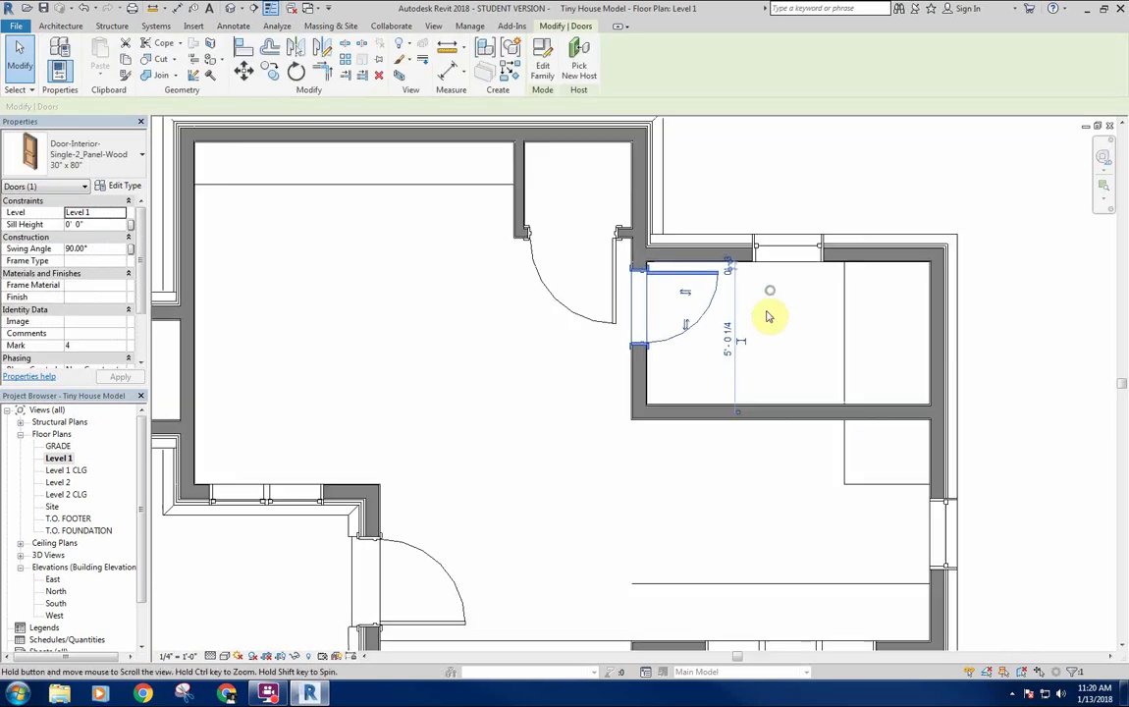
key("space")
key("space")
key("space")
key("space")
key("space")
key("space")
key("space")
key("space")
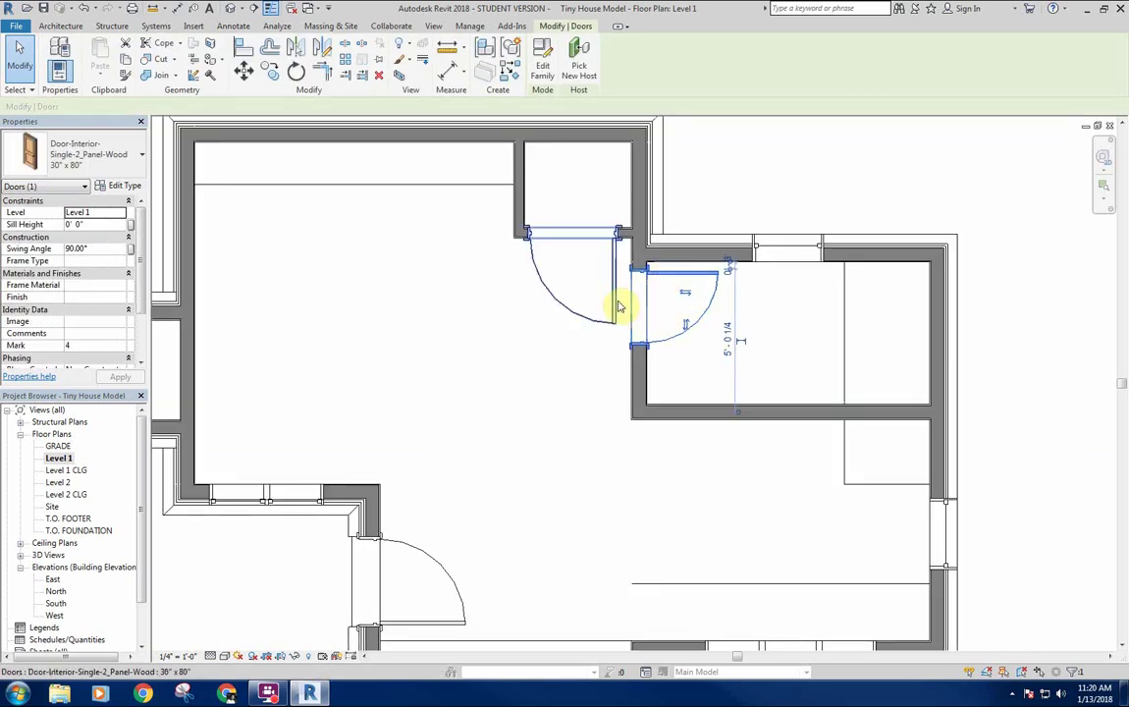
key("space")
key("space")
key("space")
key("space")
key("space")
key("space")
key("space")
key("space")
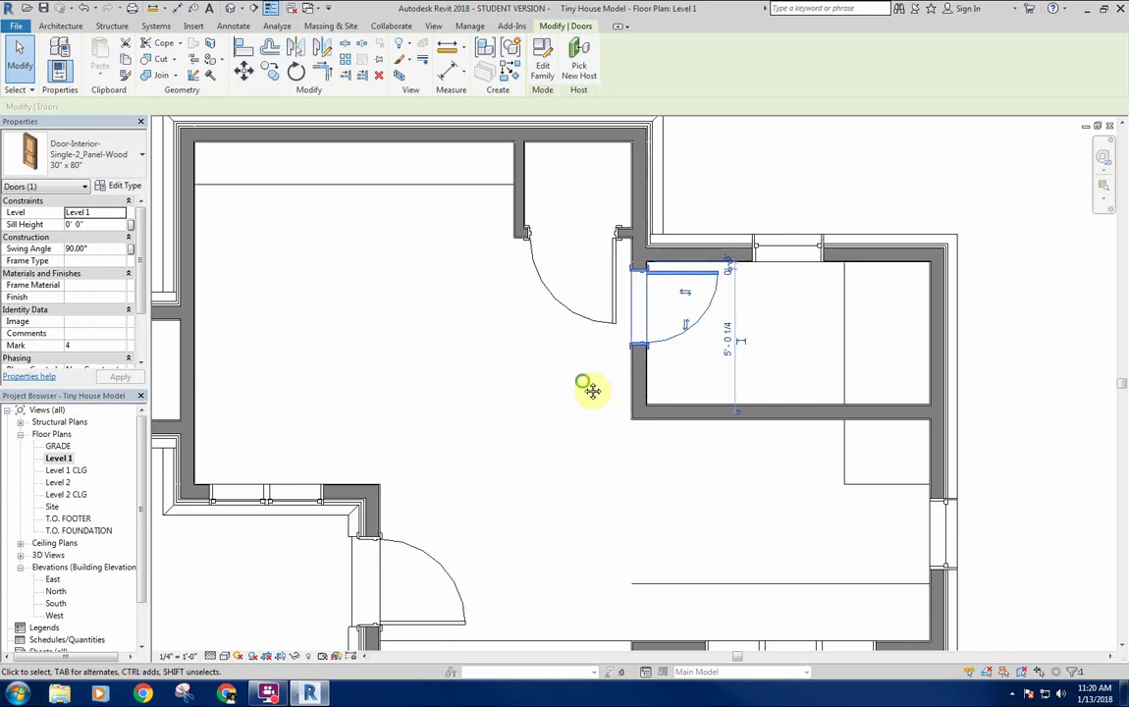
Delete the 30" x 80" door from the west wall of the northeast room.
middle_click_drag(592, 391, 626, 389)
middle_click_drag(580, 356, 606, 406)
scroll(653, 386, "up", 1)
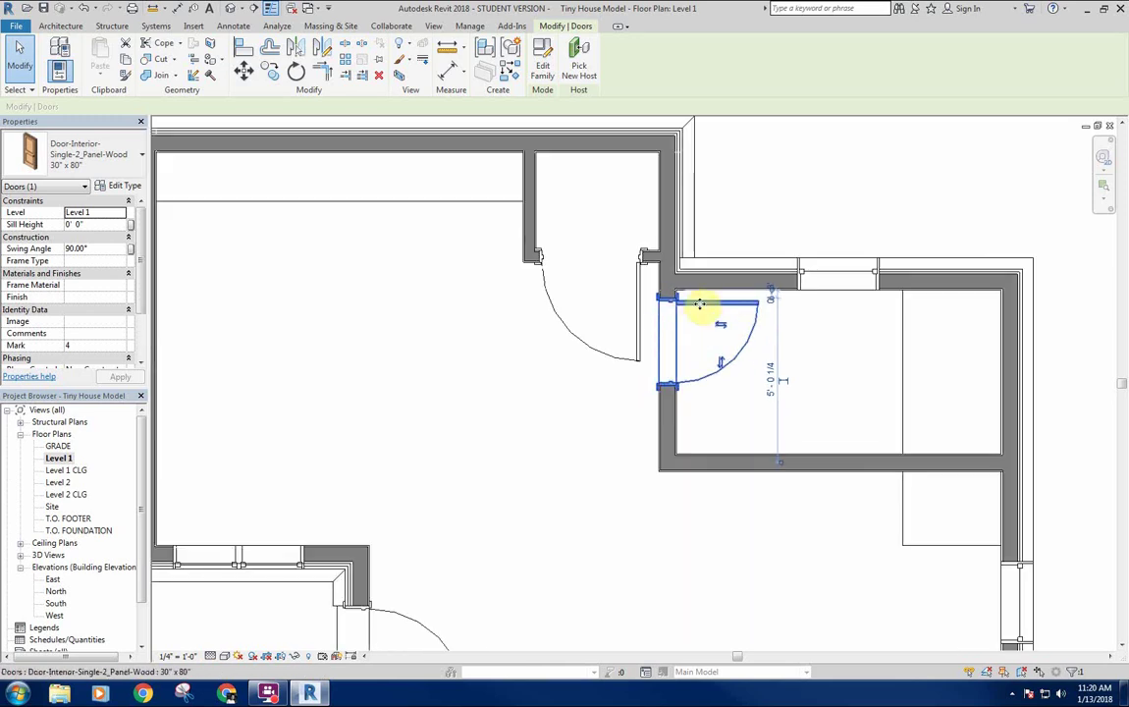
middle_click_drag(695, 422, 699, 430)
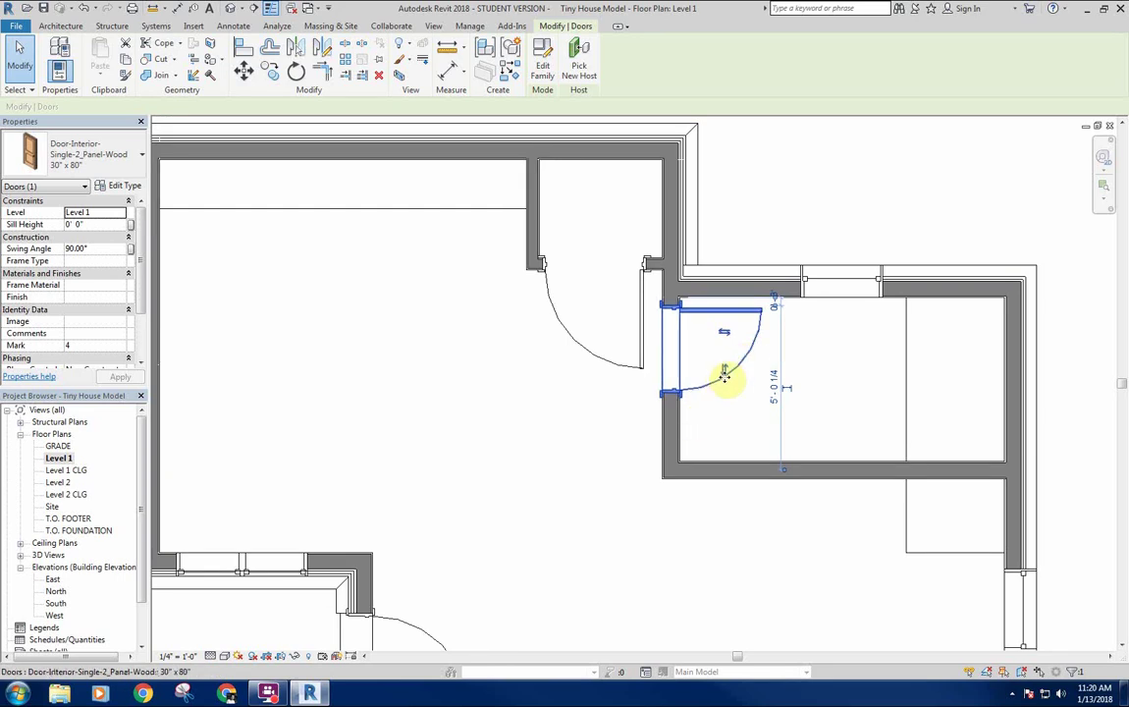
right_click(597, 448)
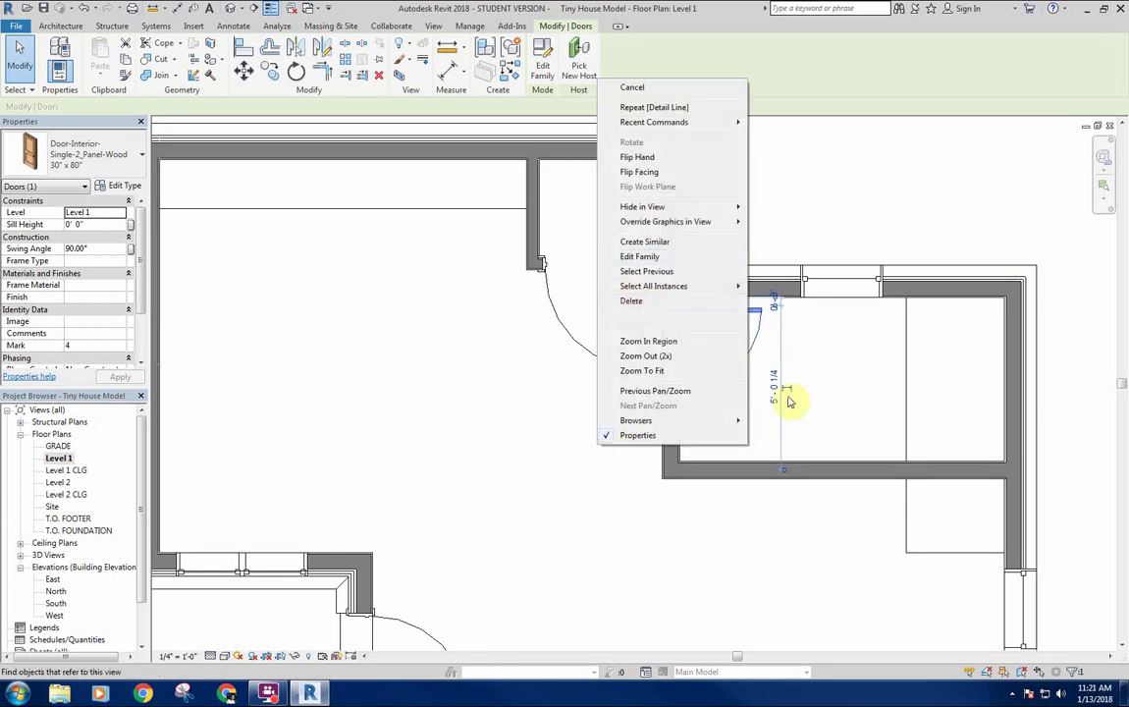
left_click(631, 301)
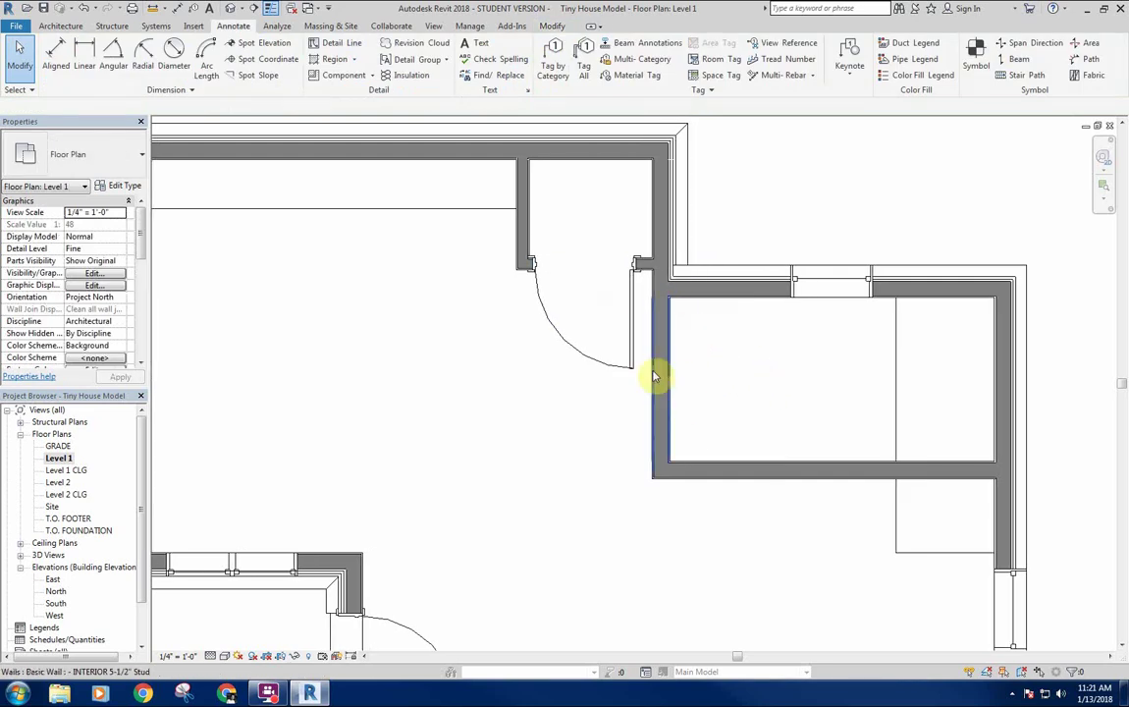
Delete the 30" x 54" Stone window from the northeast room's north wall.
middle_click_drag(750, 333, 712, 329)
left_click(783, 284)
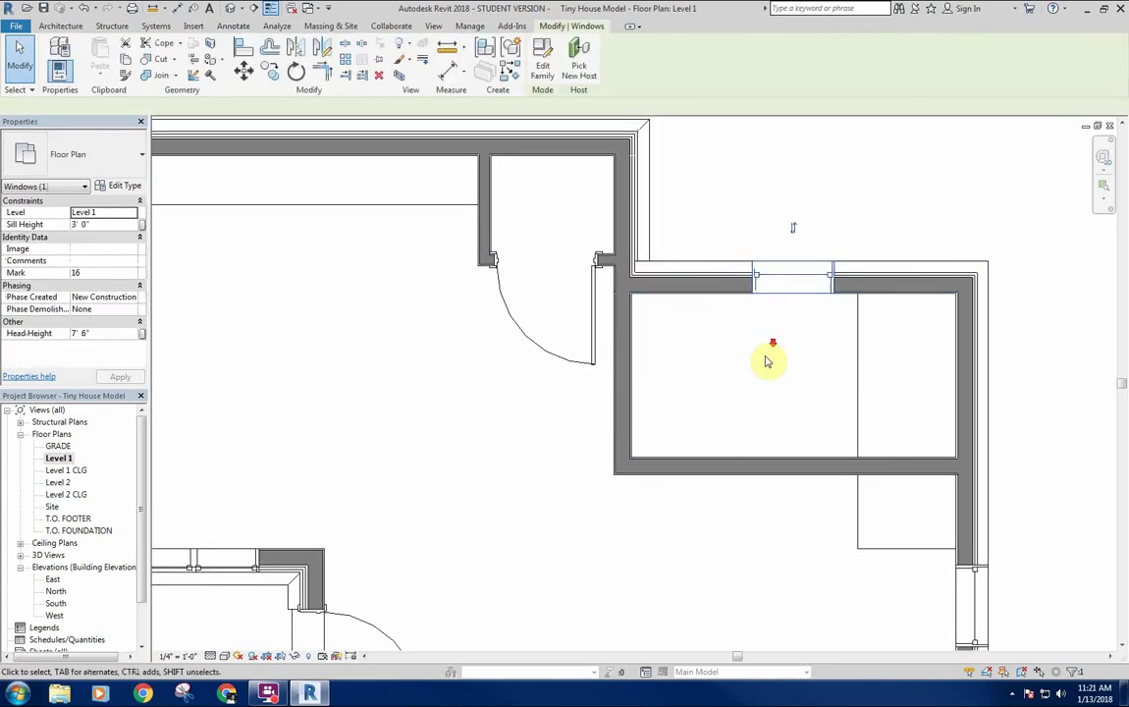
scroll(762, 357, "down", 2)
key("Delete")
Place two 24" x 54" Stone windows side by side in the northeast room's north wall, matching the south wall windows' type.
left_click(754, 505)
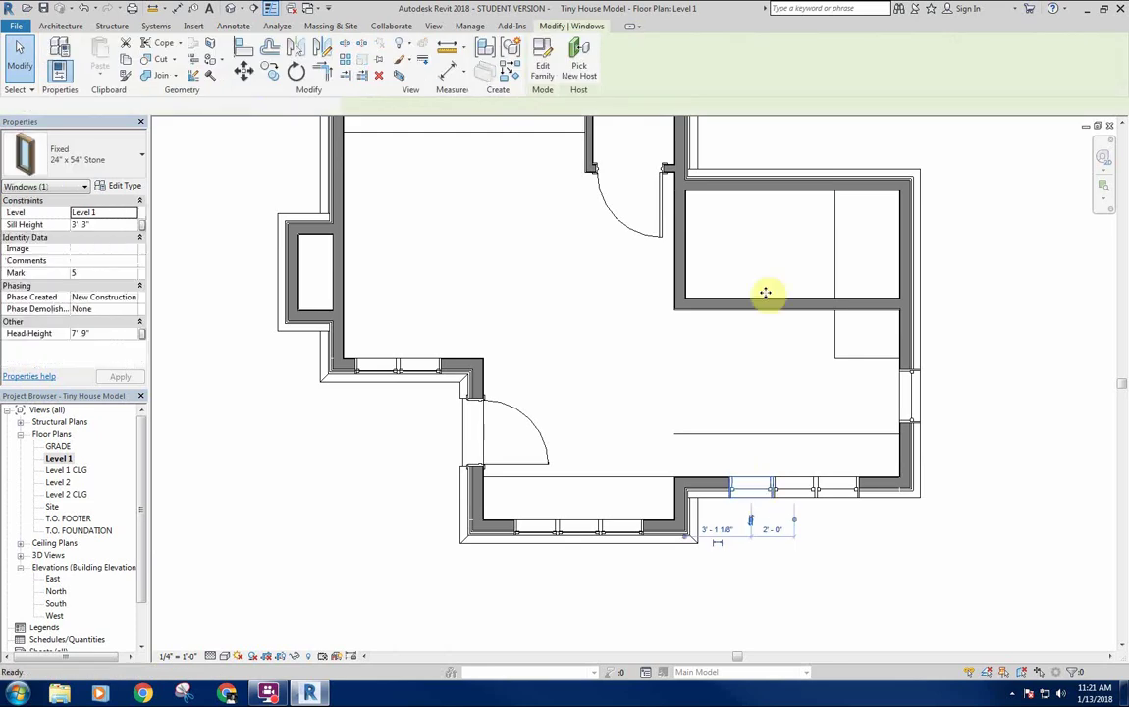
key("c")
key("s")
scroll(778, 159, "up", 3)
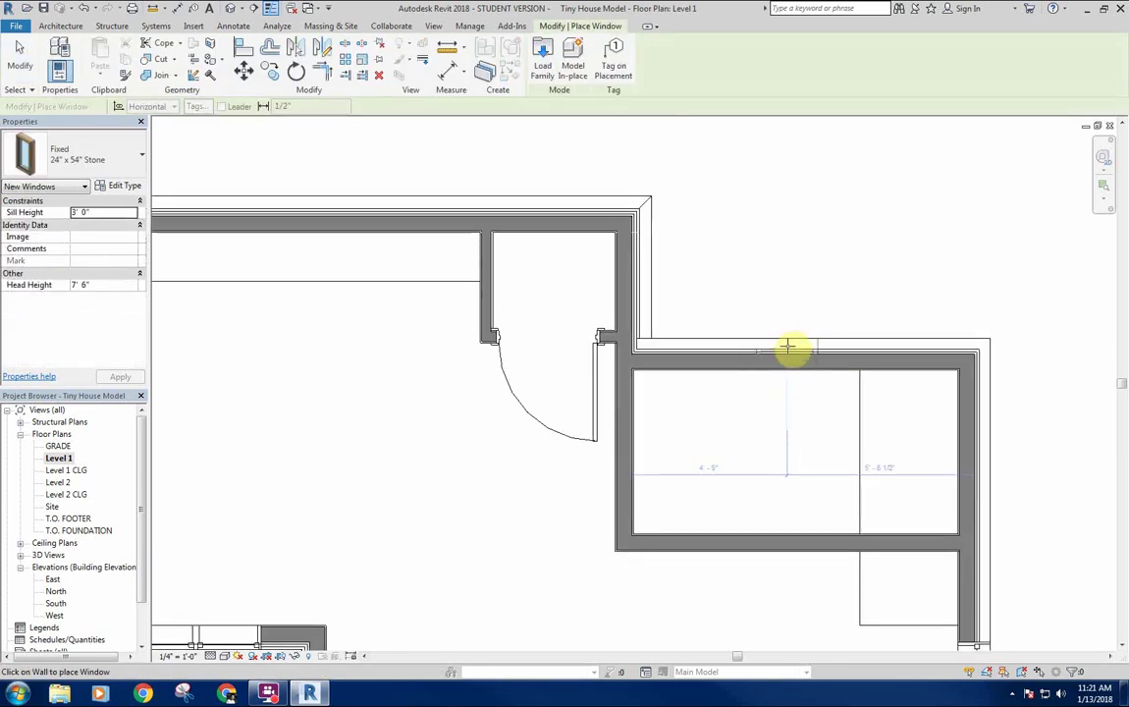
left_click(787, 346)
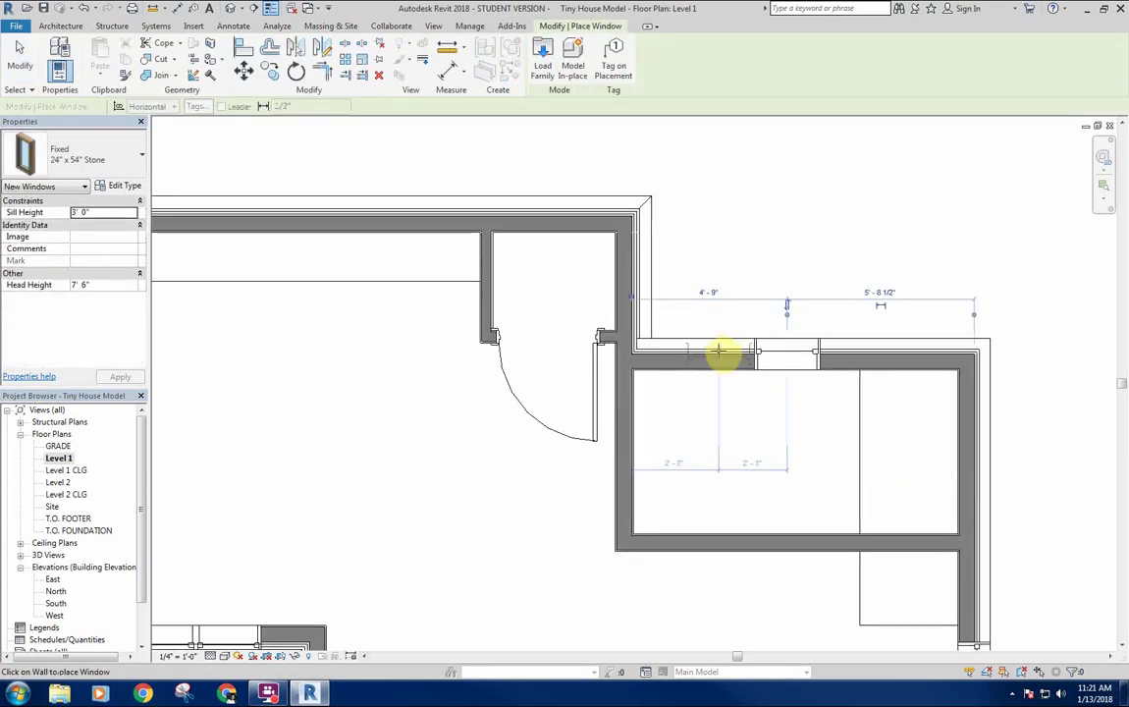
left_click(718, 352)
key("Escape")
key("Escape")
scroll(741, 361, "up", 3)
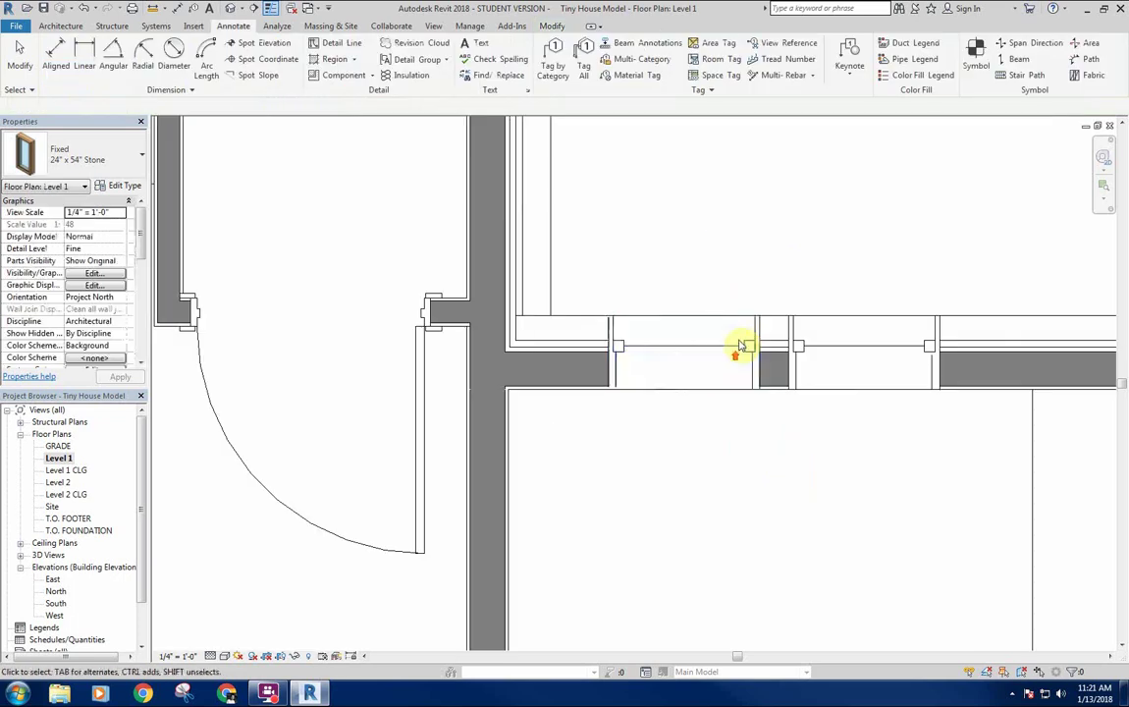
Move the west one of the two new north windows so its side meets the neighboring window's side.
left_click(749, 360)
scroll(775, 365, "up", 2)
key("m")
key("v")
left_click(752, 401)
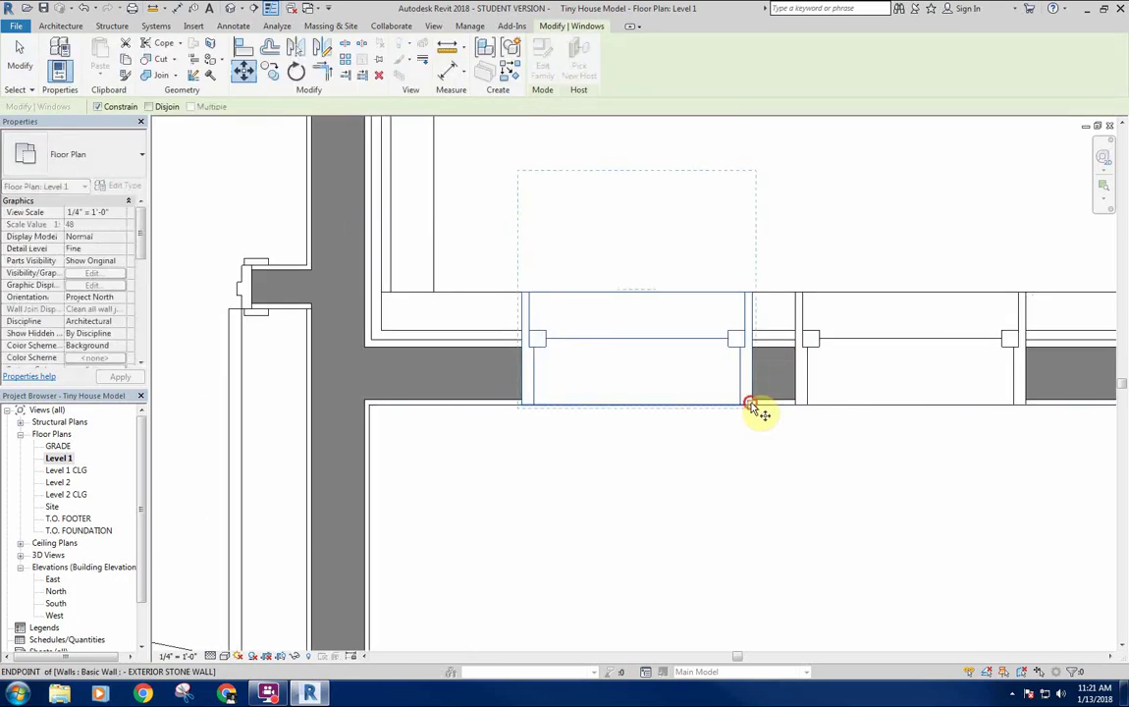
left_click(796, 401)
scroll(862, 461, "down", 3)
Select both north windows together and reference their temporary dimensions to the detail line and the west wall's inner face.
middle_click_drag(860, 458, 797, 367)
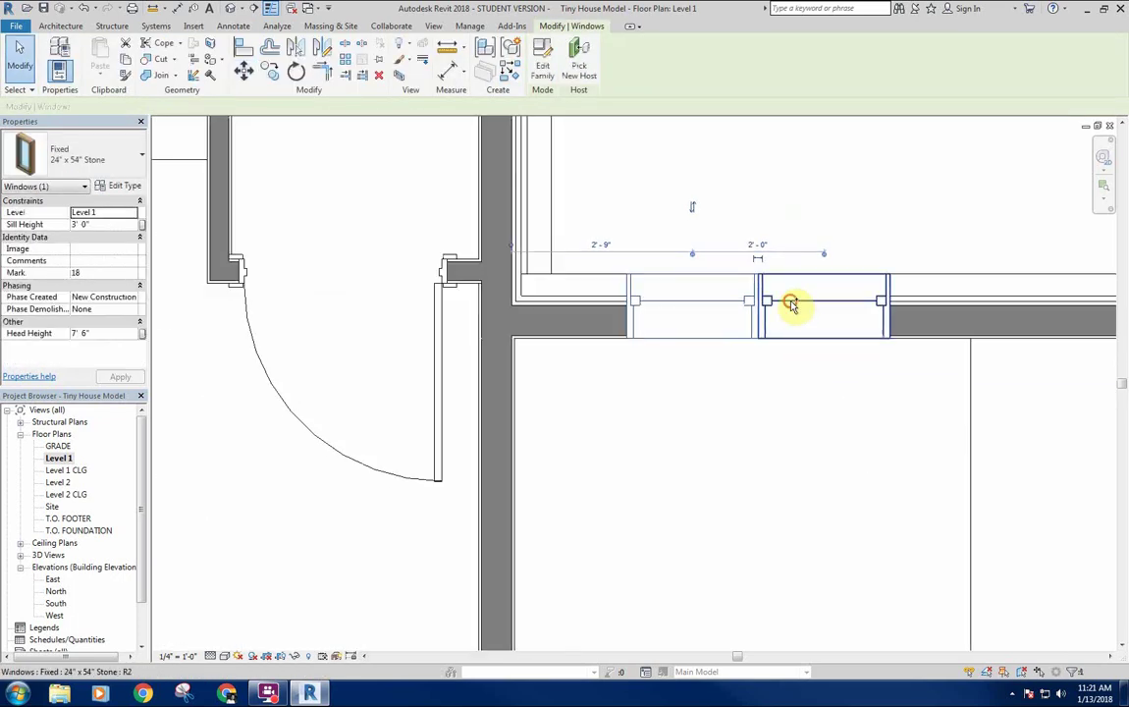
left_click(791, 302, "ctrl")
scroll(807, 412, "down", 3)
middle_click_drag(812, 433, 719, 395)
left_click(169, 107)
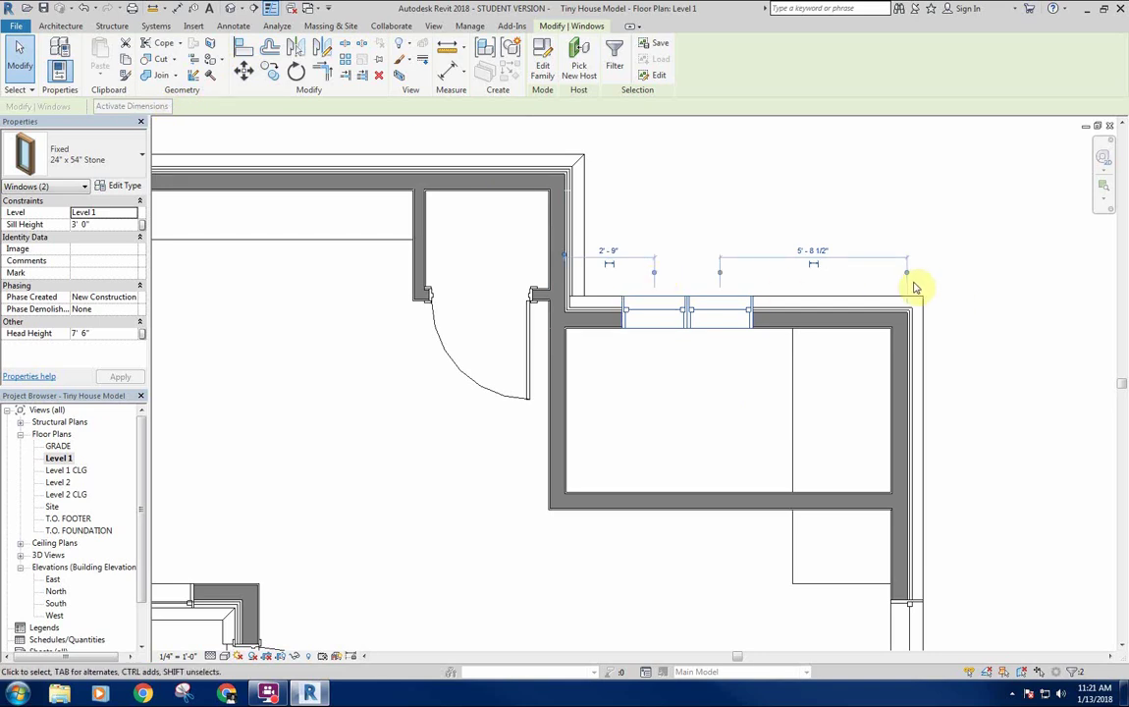
left_click_drag(912, 283, 794, 390)
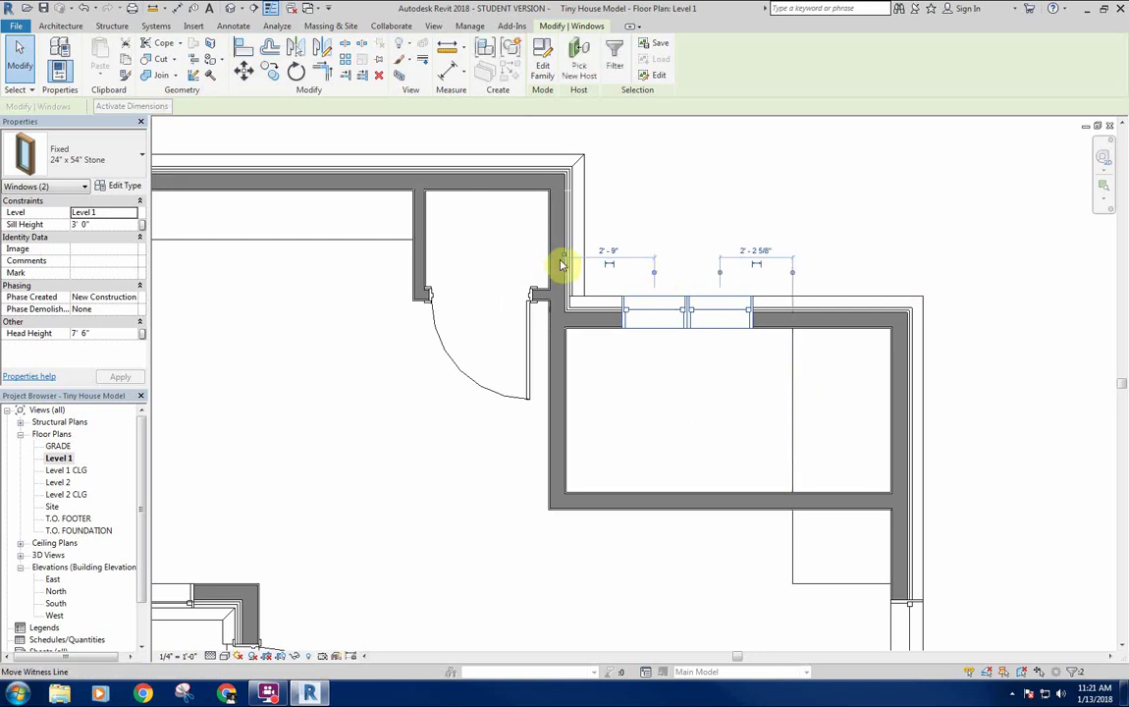
mouse_move(562, 263)
left_mouse_down()
mouse_move(567, 398)
mouse_move(561, 273)
mouse_move(617, 285)
mouse_move(555, 261)
mouse_move(575, 283)
mouse_move(566, 277)
left_mouse_up()
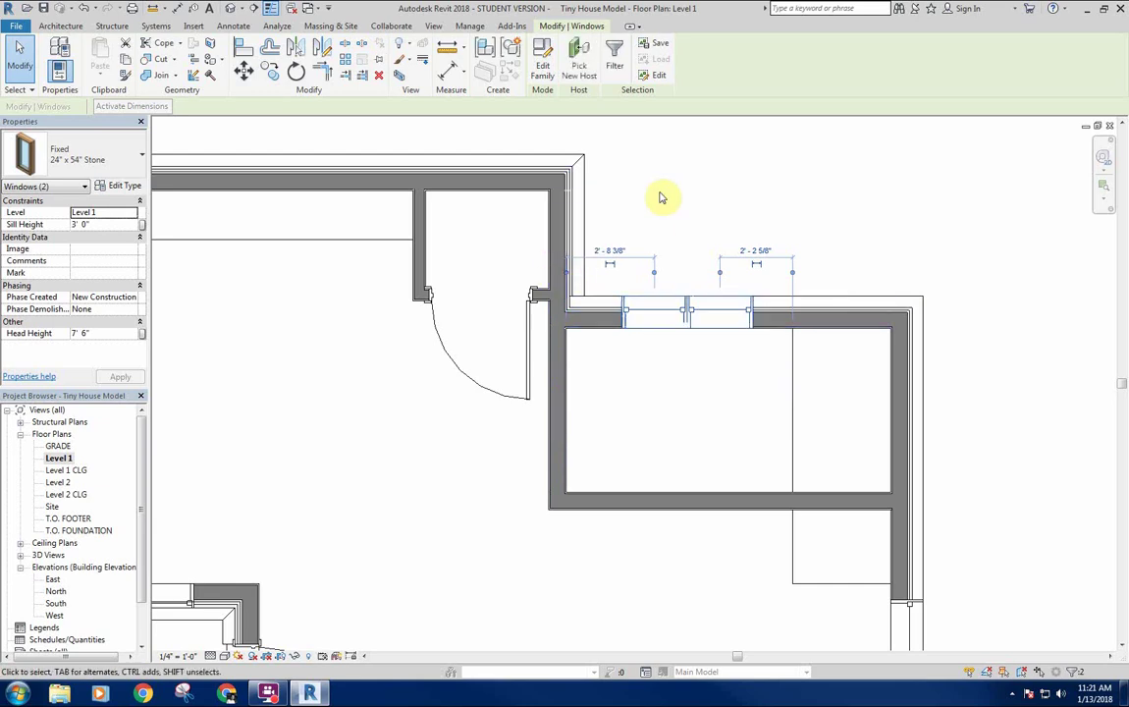
Examine the window pair's placement in the north wall against the whole Level 1 plan.
middle_click_drag(659, 191, 658, 213)
scroll(716, 193, "down", 1)
middle_click_drag(718, 194, 786, 243)
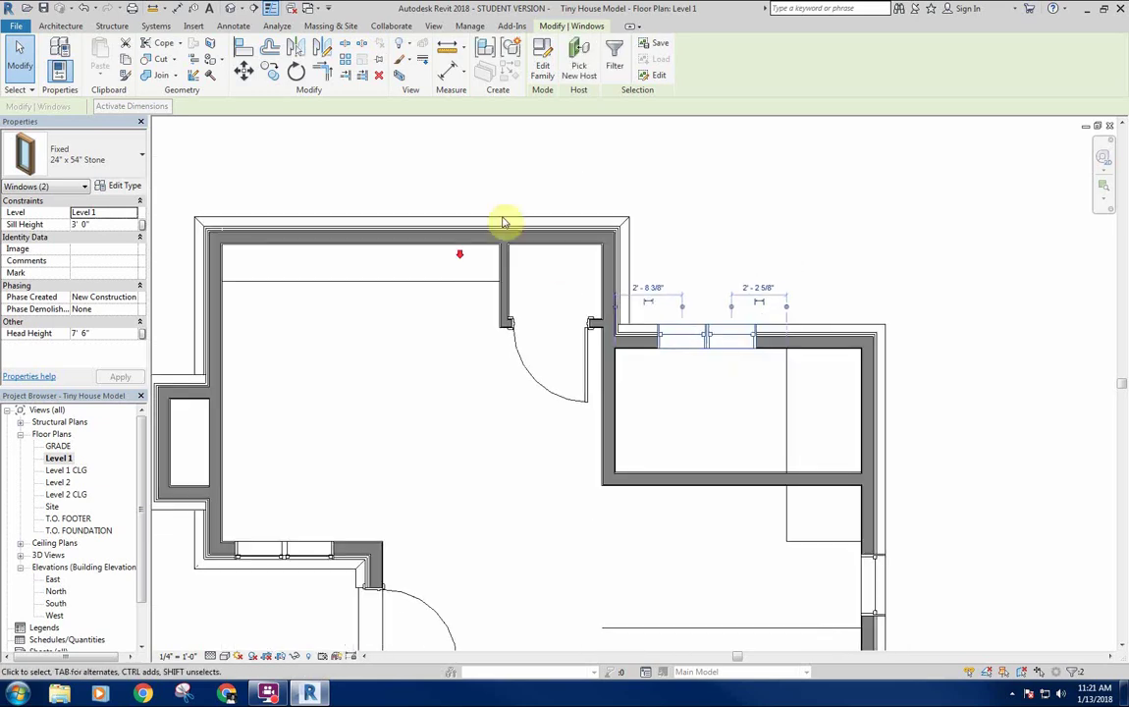
scroll(503, 222, "down", 1)
middle_click_drag(663, 199, 690, 261)
scroll(679, 265, "down", 2)
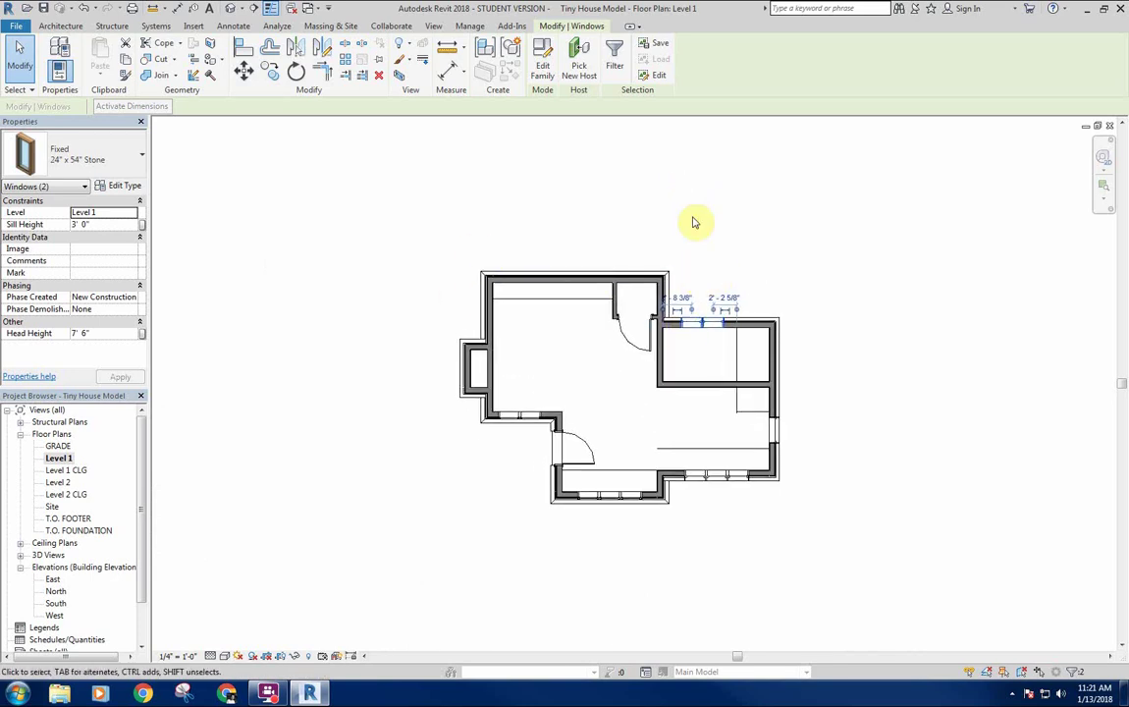
scroll(709, 310, "up", 2)
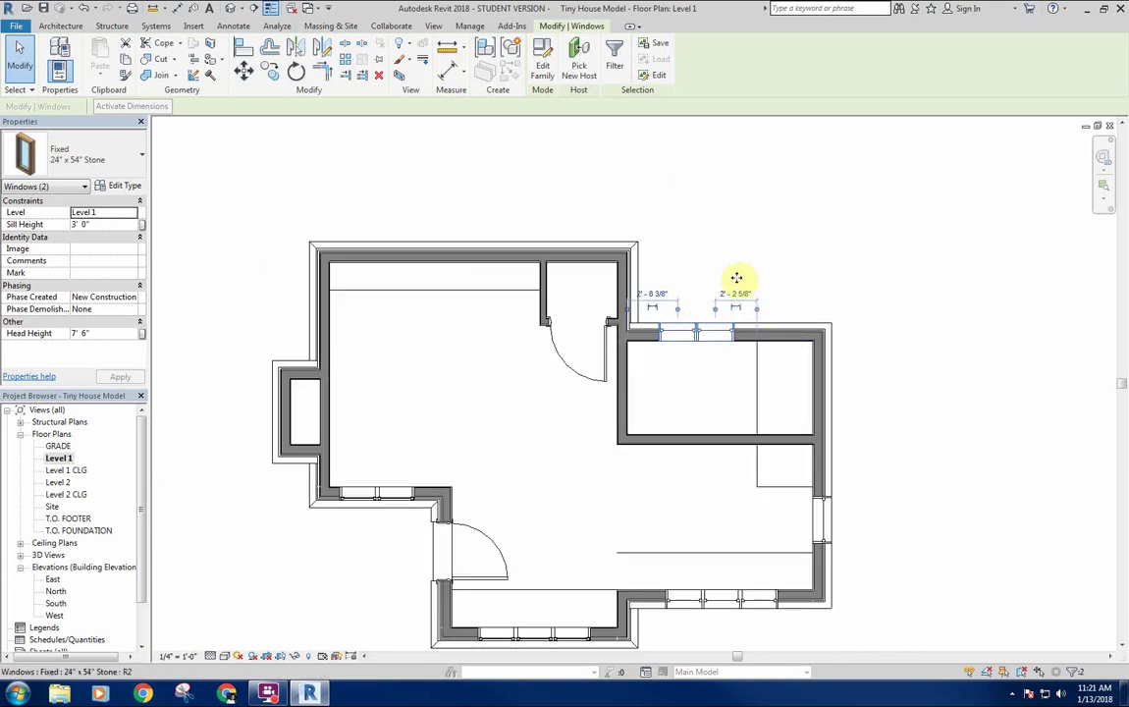
middle_click_drag(729, 204, 740, 243)
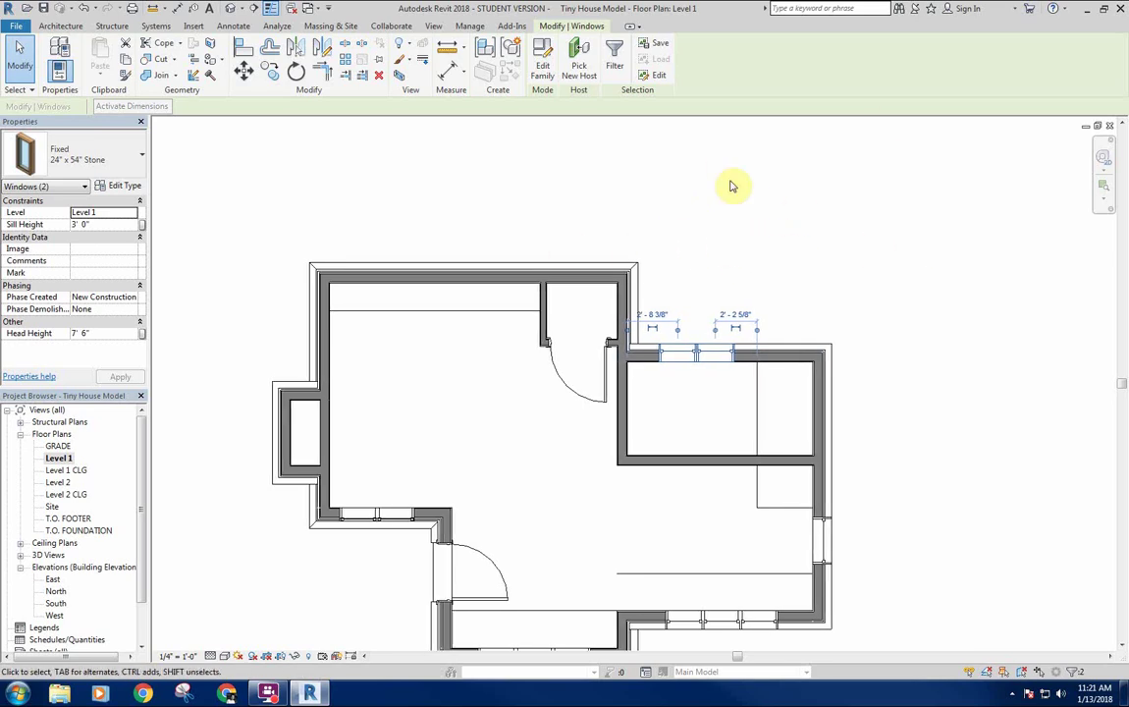
middle_click_drag(784, 190, 795, 235)
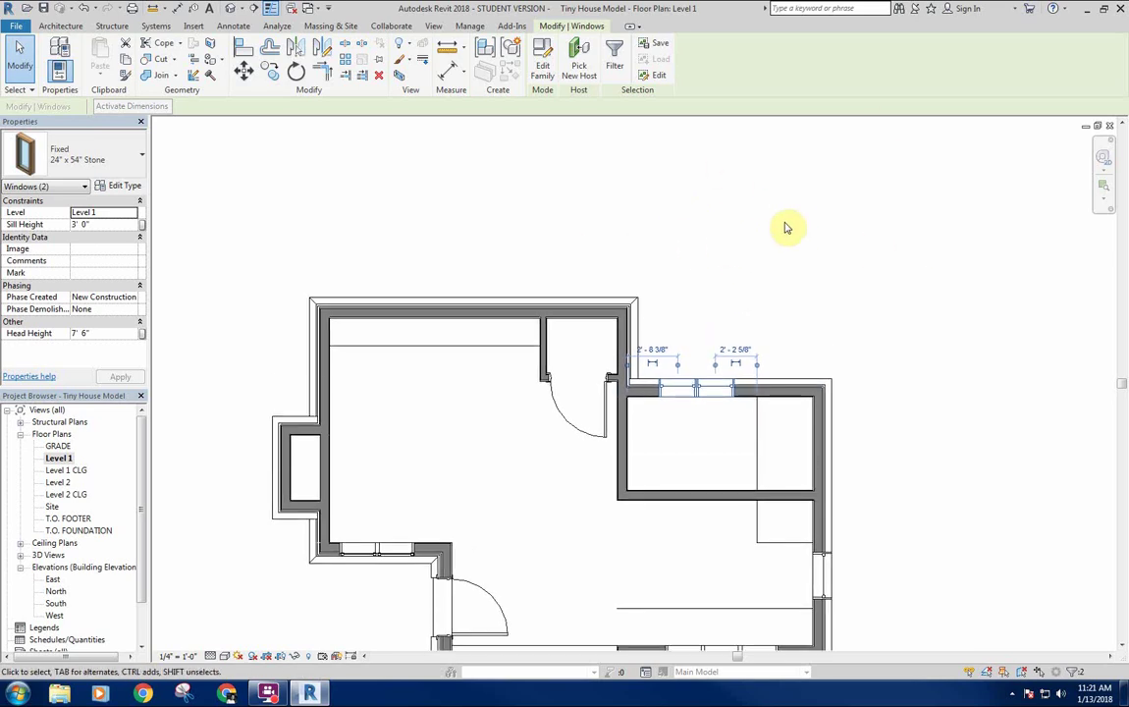
Set the north window pair's offset from the west wall to 2.5 feet and its offset from the detail line to 2' 5.5".
middle_click_drag(766, 228, 812, 182)
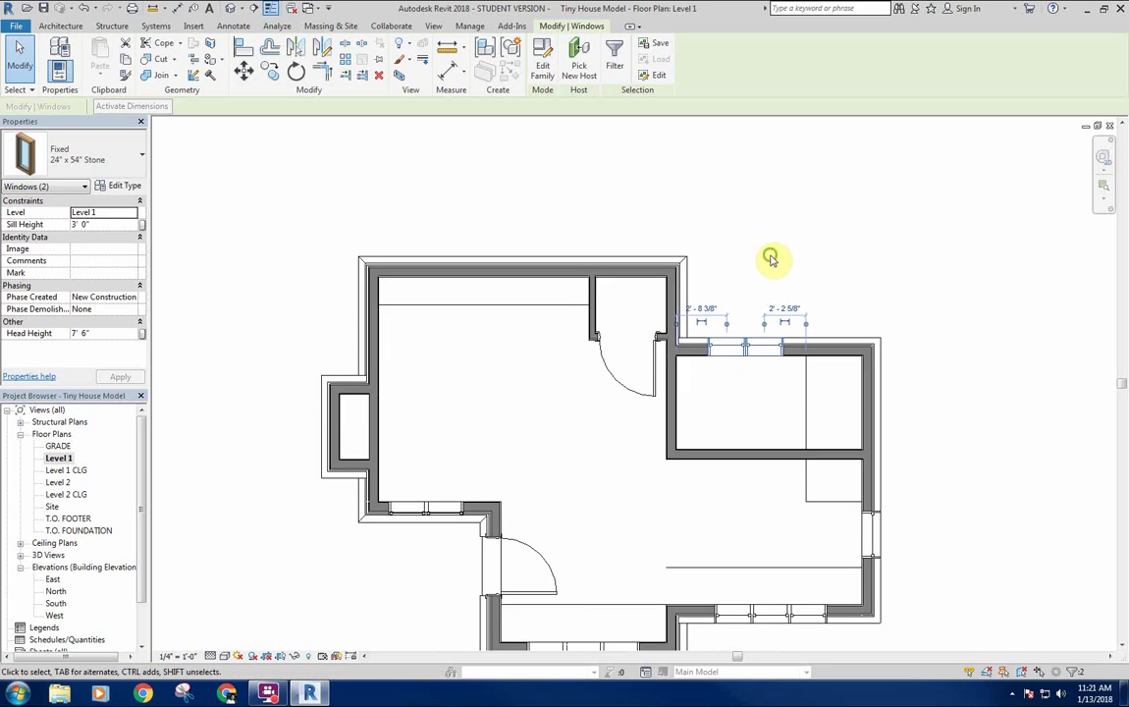
middle_click_drag(753, 267, 780, 240)
scroll(781, 273, "down", 1)
scroll(727, 247, "down", 2)
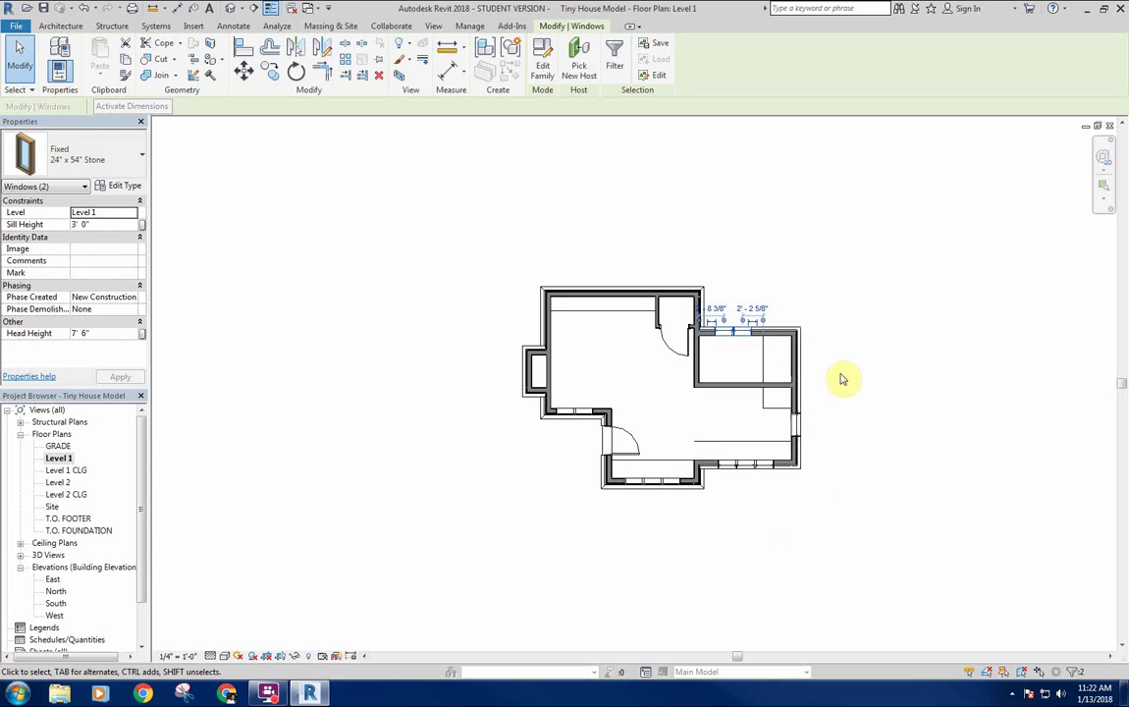
scroll(868, 378, "down", 1)
middle_click_drag(870, 378, 854, 382)
middle_click_drag(824, 294, 808, 300)
scroll(711, 373, "up", 2)
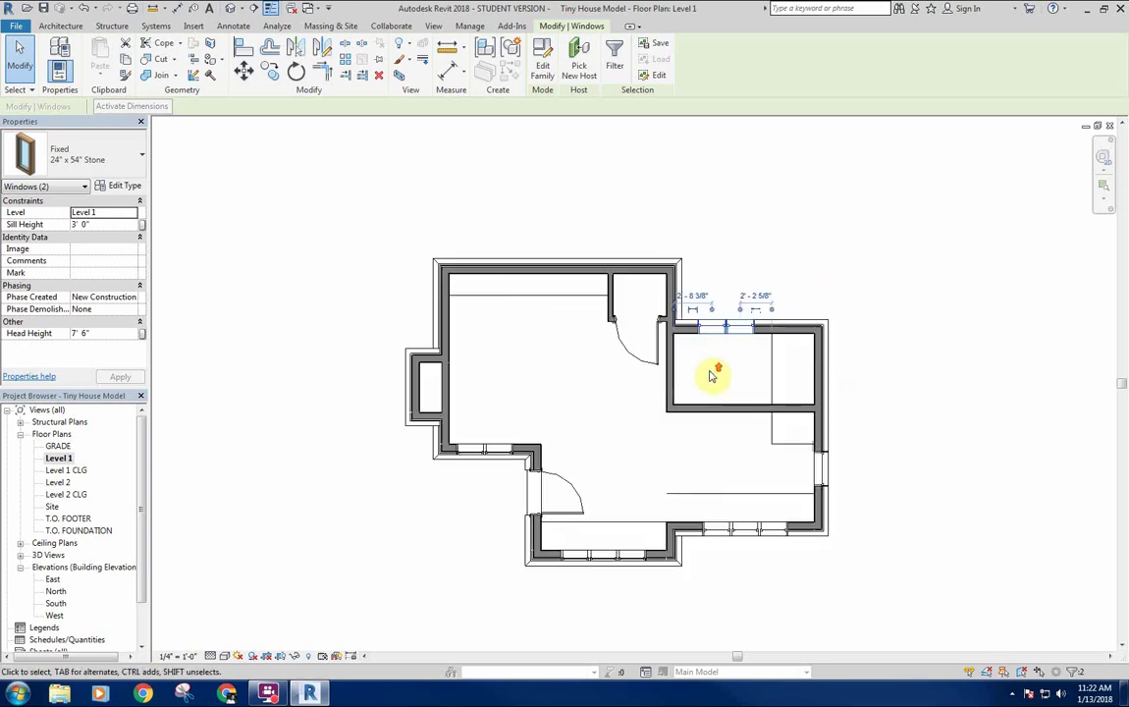
scroll(712, 374, "down", 4)
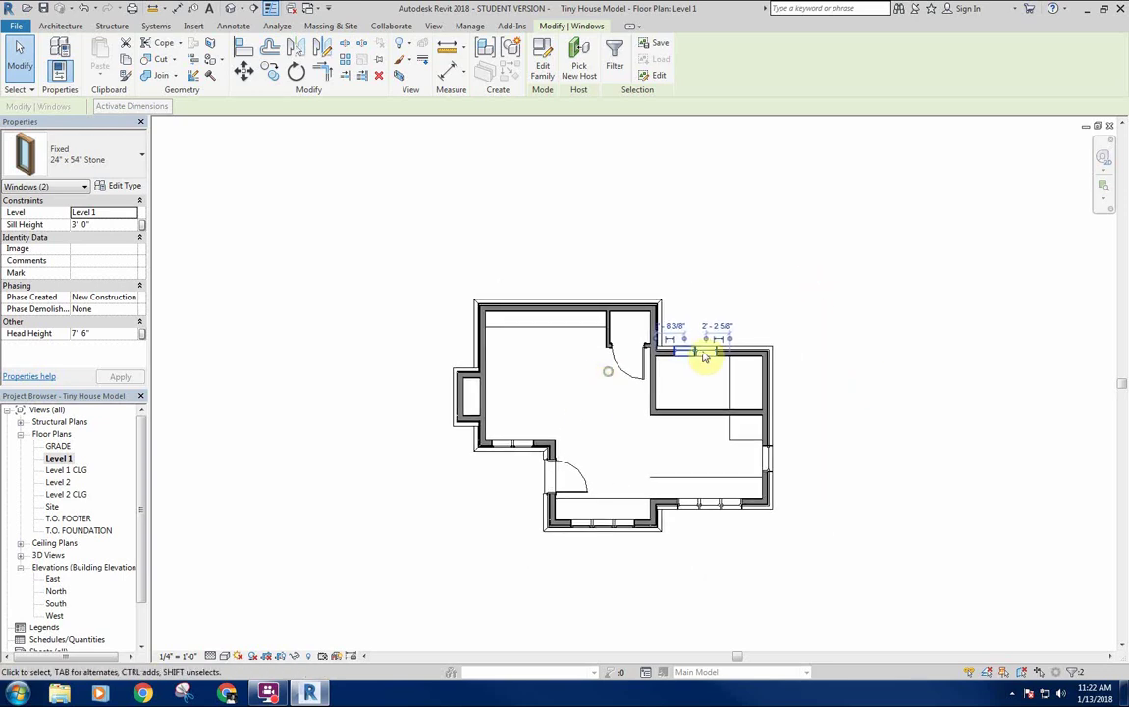
scroll(704, 357, "up", 4)
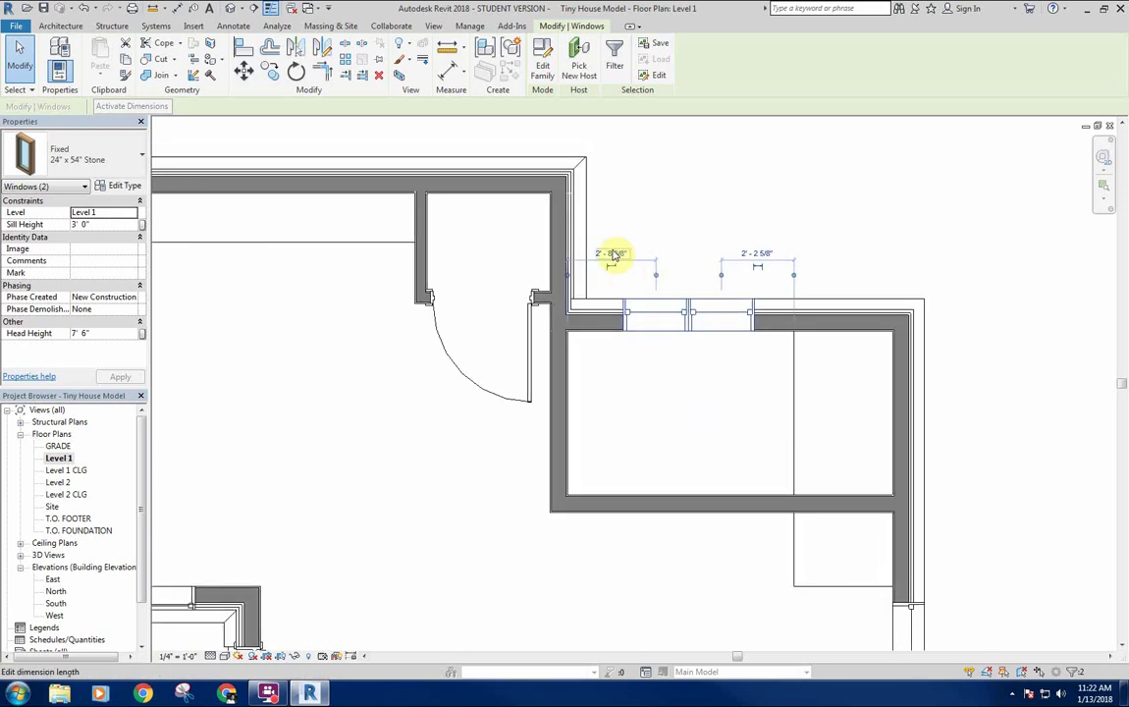
left_click(613, 255)
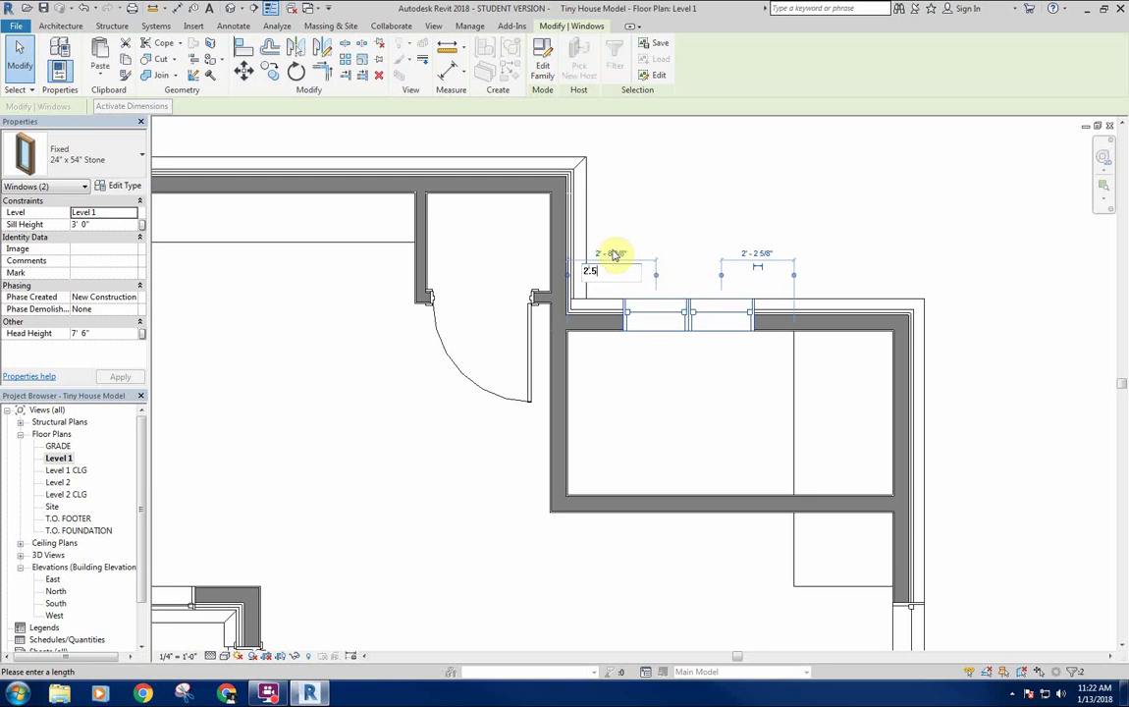
type("2.5")
key("Return")
left_click(756, 254)
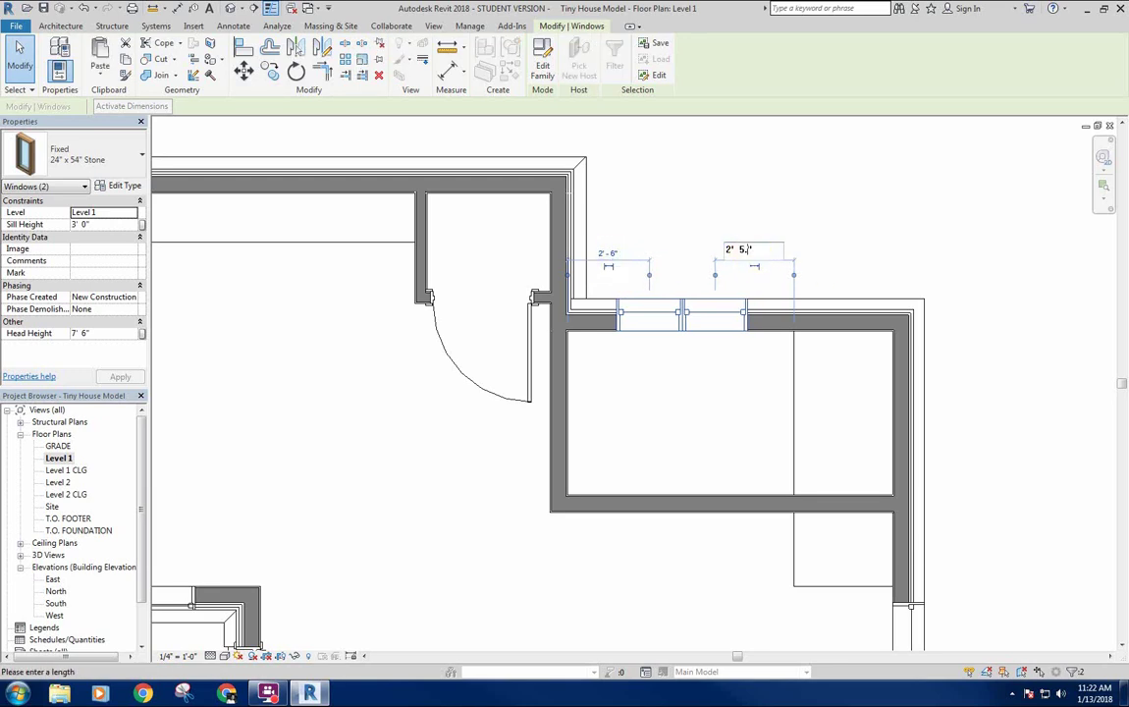
type("5")
key("Return")
left_click(712, 222)
Set the sill height of both north windows and the east wall window to 3' 3", comparing with a south wall window.
scroll(727, 218, "down", 2)
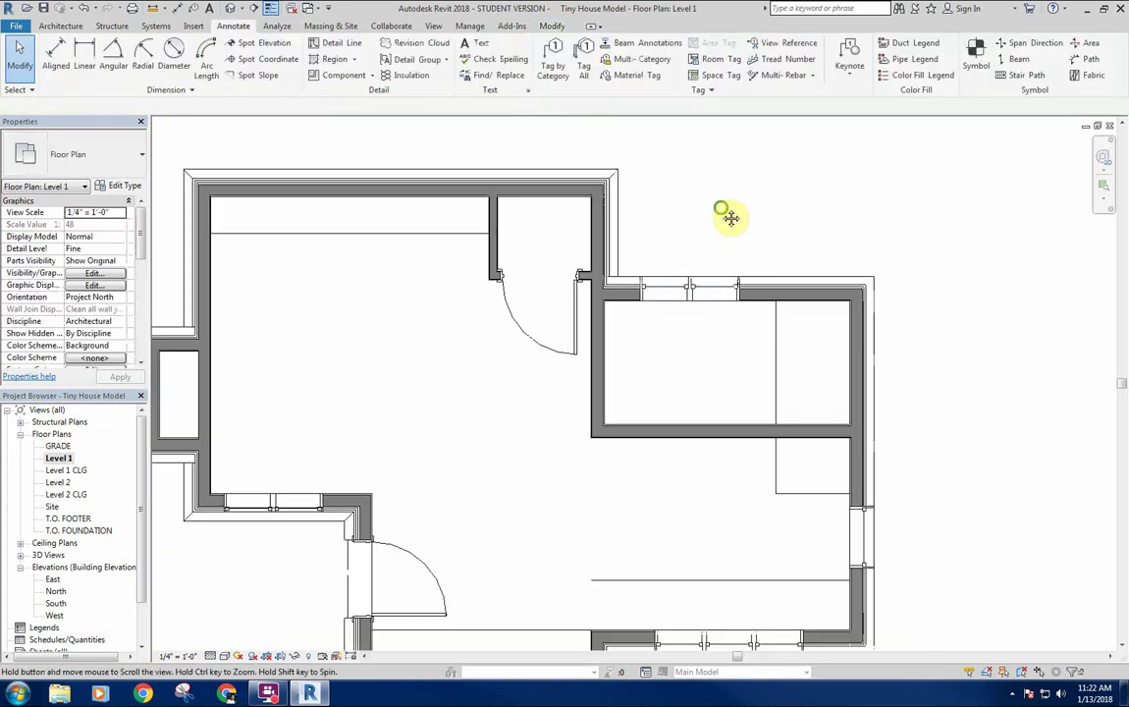
middle_click_drag(724, 217, 724, 195)
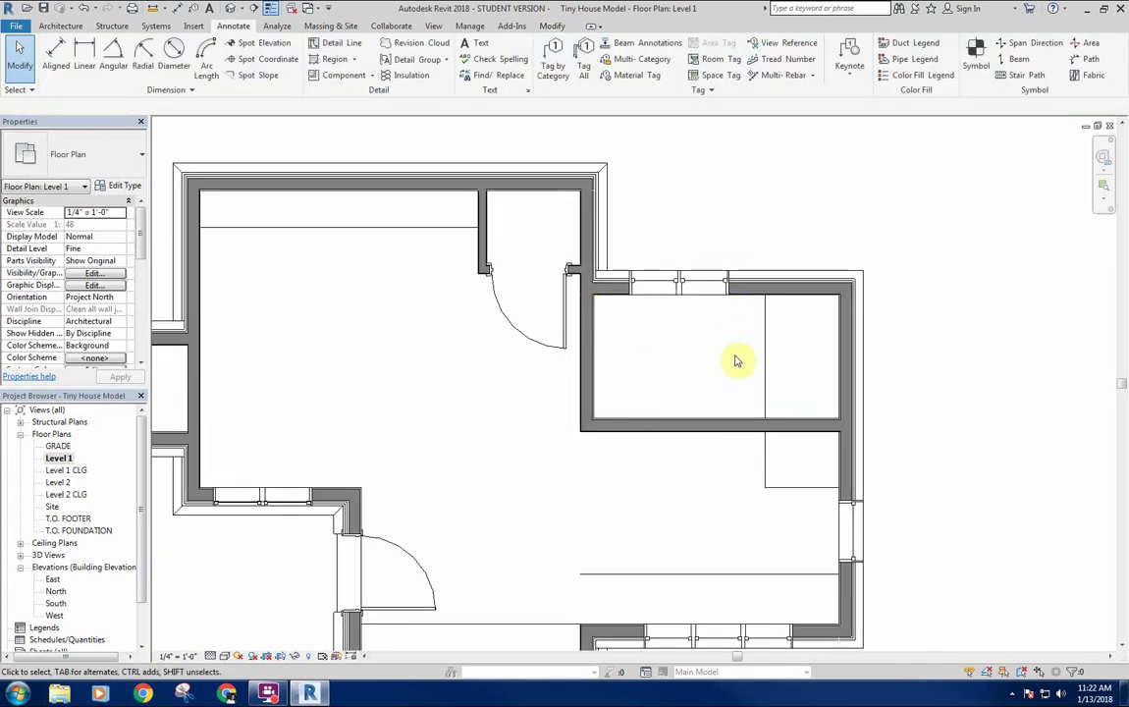
scroll(736, 343, "down", 1)
middle_click_drag(736, 342, 723, 305)
scroll(713, 335, "down", 1)
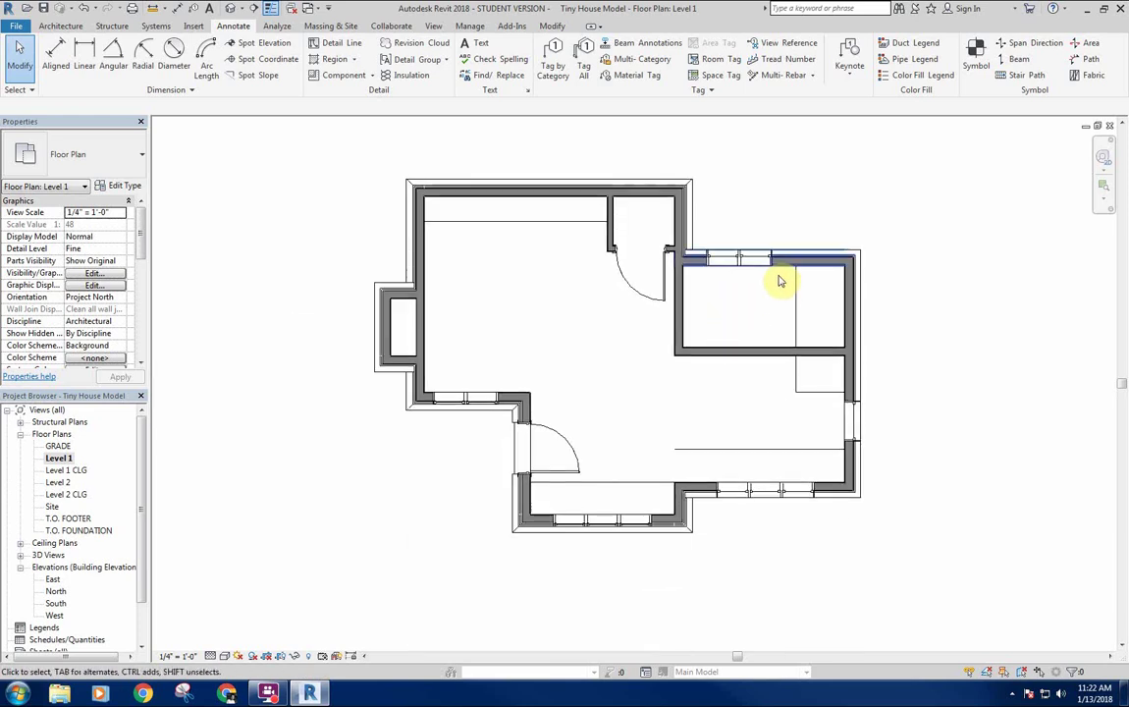
middle_click_drag(778, 191, 753, 242)
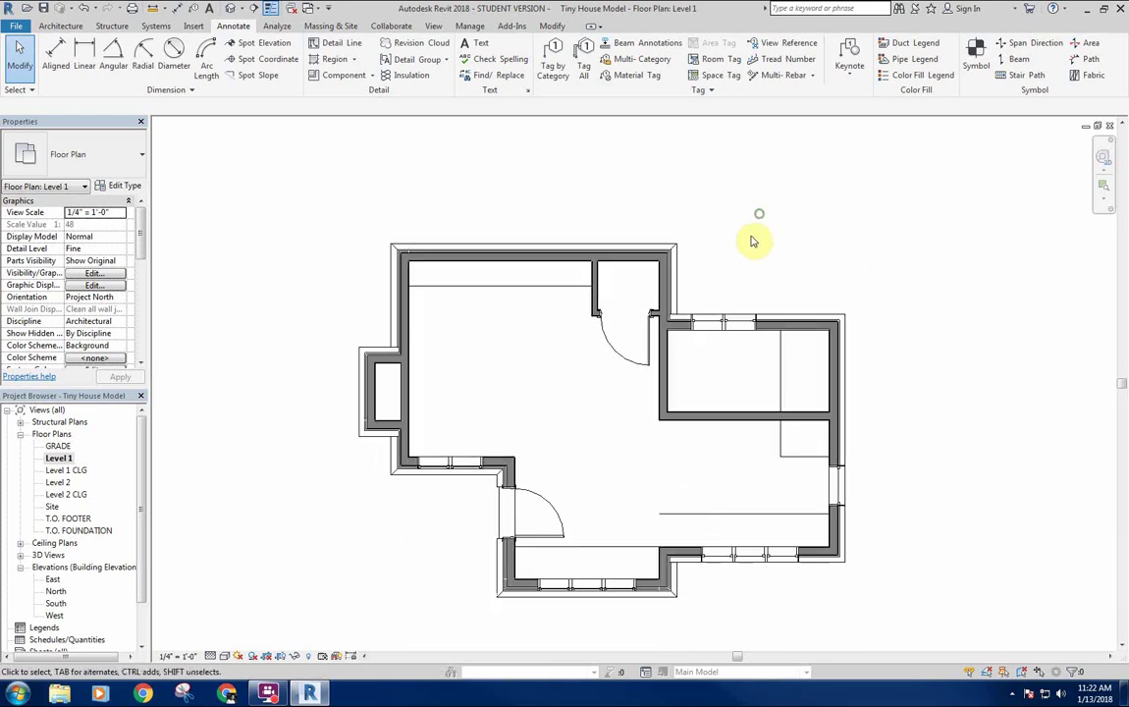
left_click(721, 321)
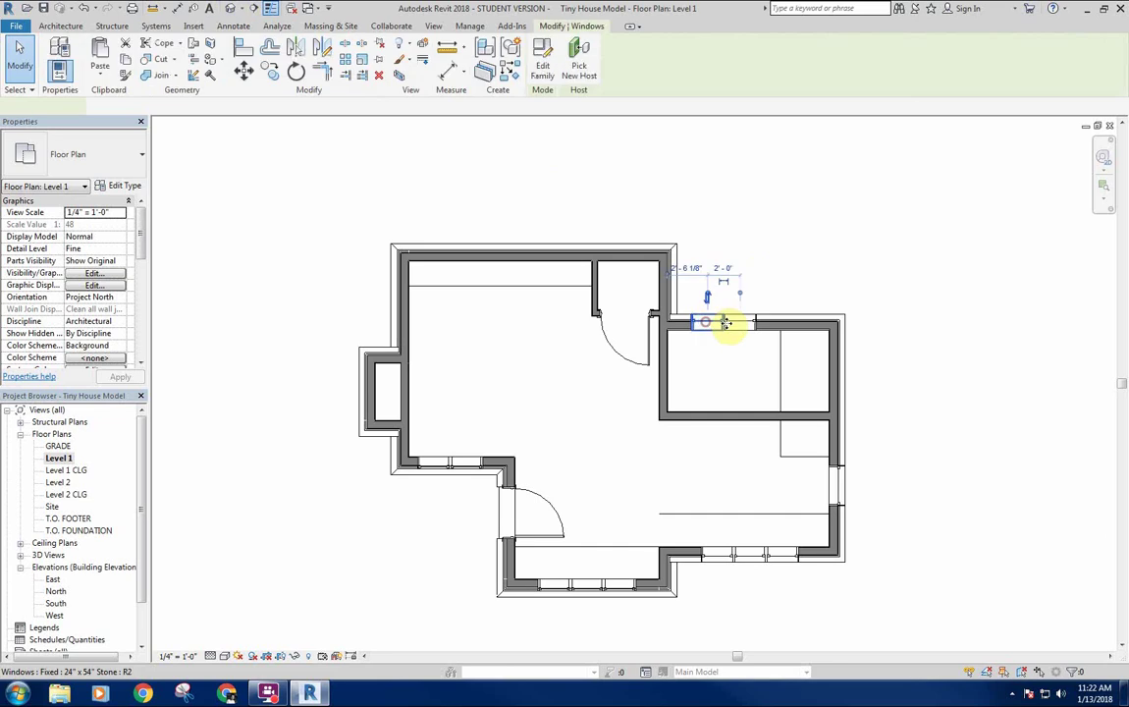
left_click(742, 328, "ctrl")
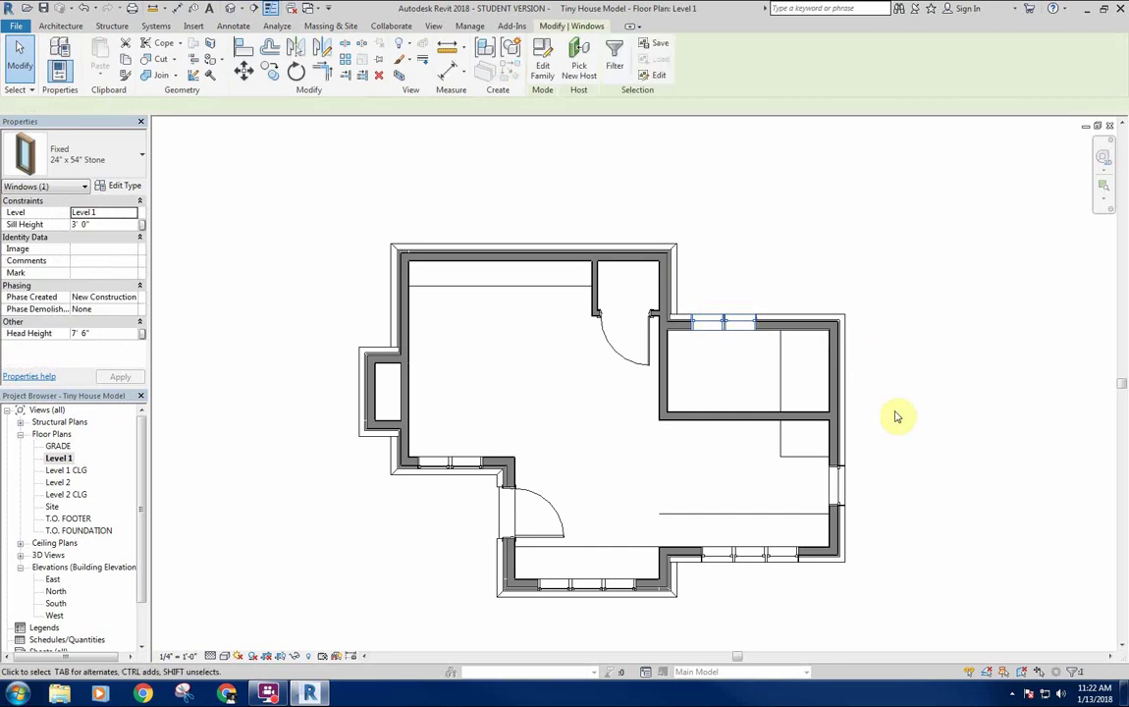
middle_click_drag(856, 491, 854, 461)
left_click(837, 458, "ctrl")
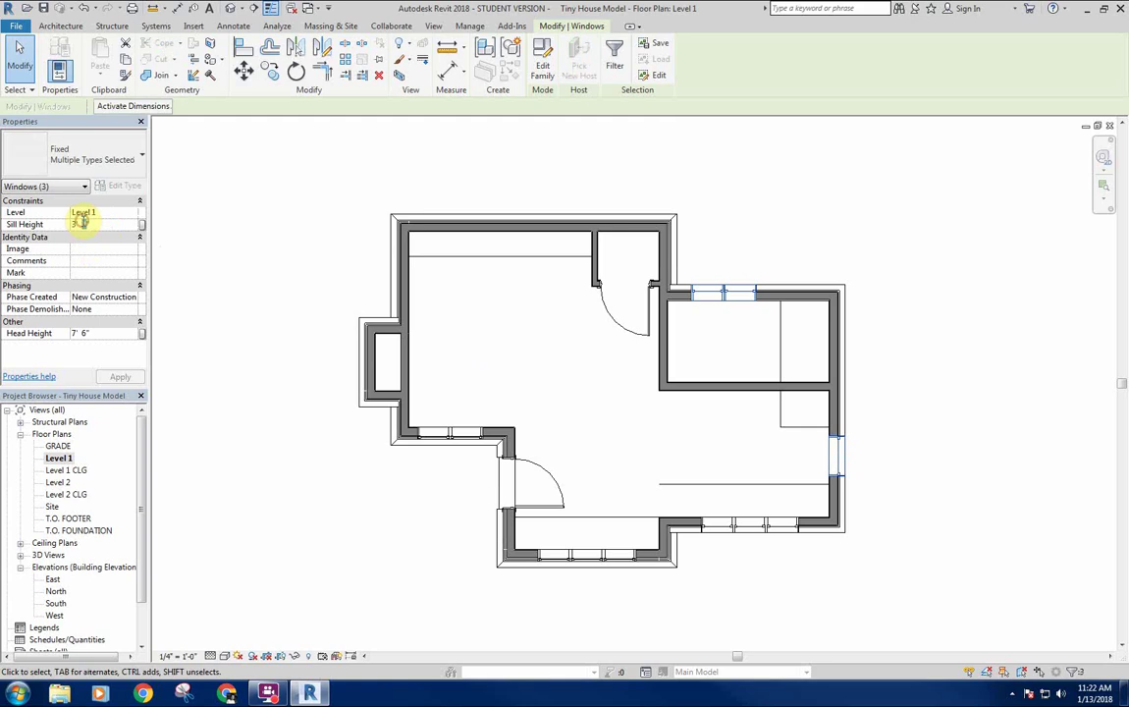
left_click(297, 456)
left_click(722, 525)
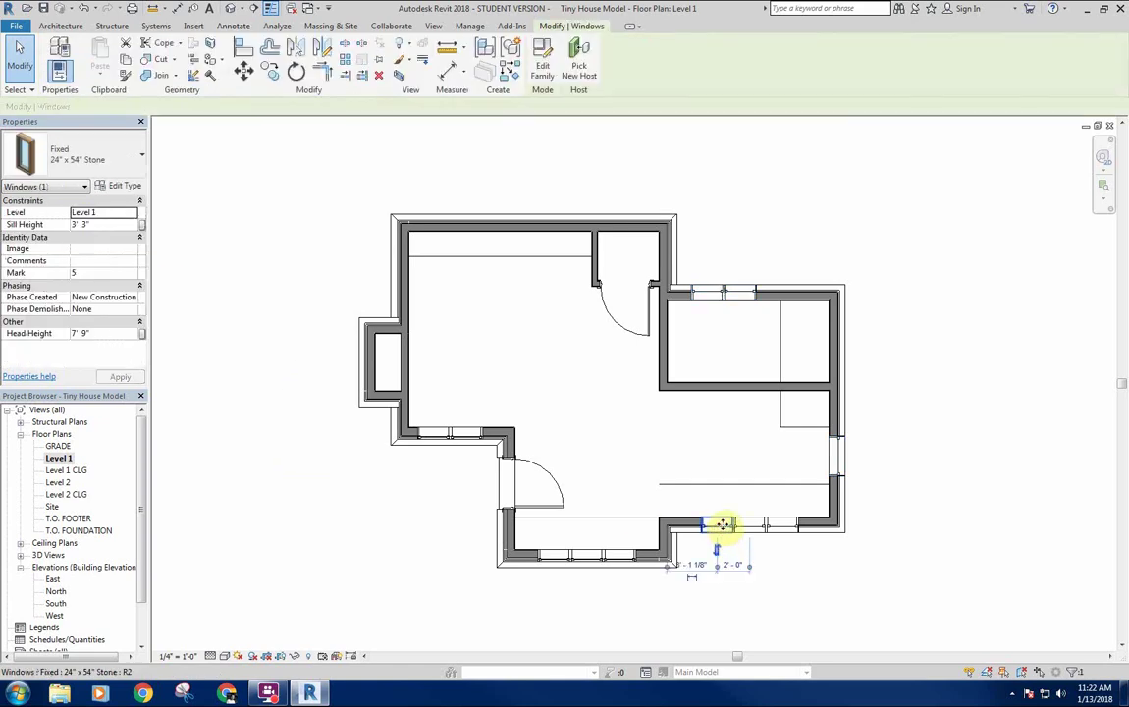
left_click(693, 434)
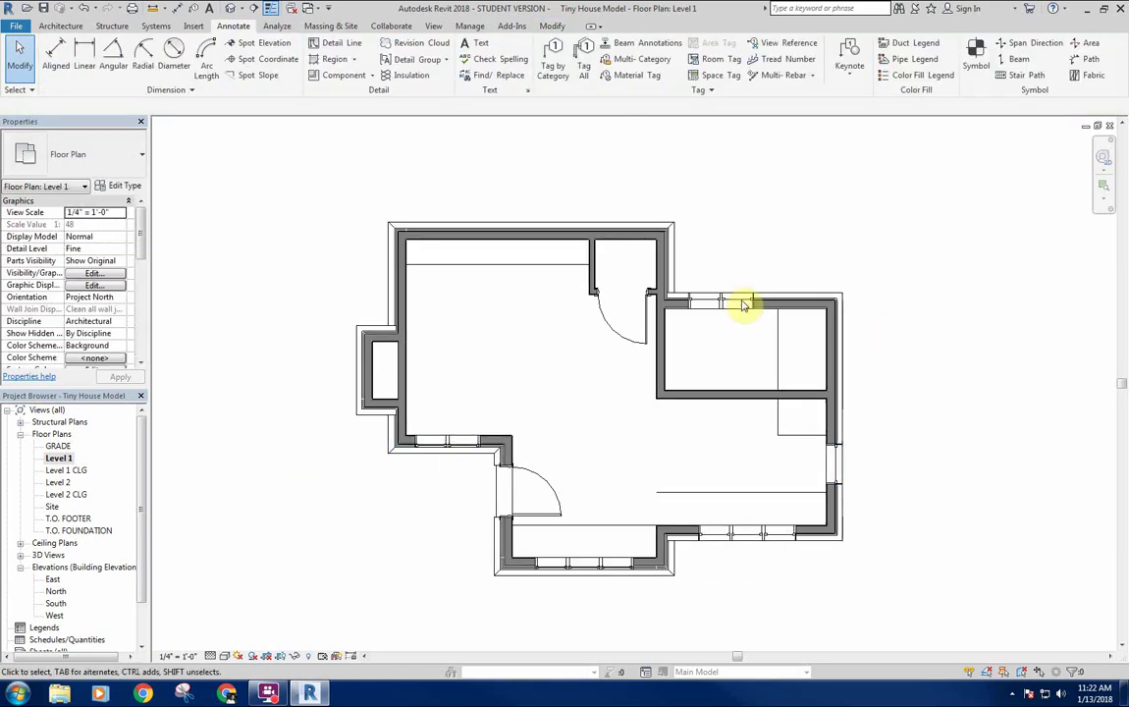
In the East elevation, copy the east wall's 30" x 54" Stone window straight up to Level 2 and raise the copy's sill height slightly.
left_click(228, 12)
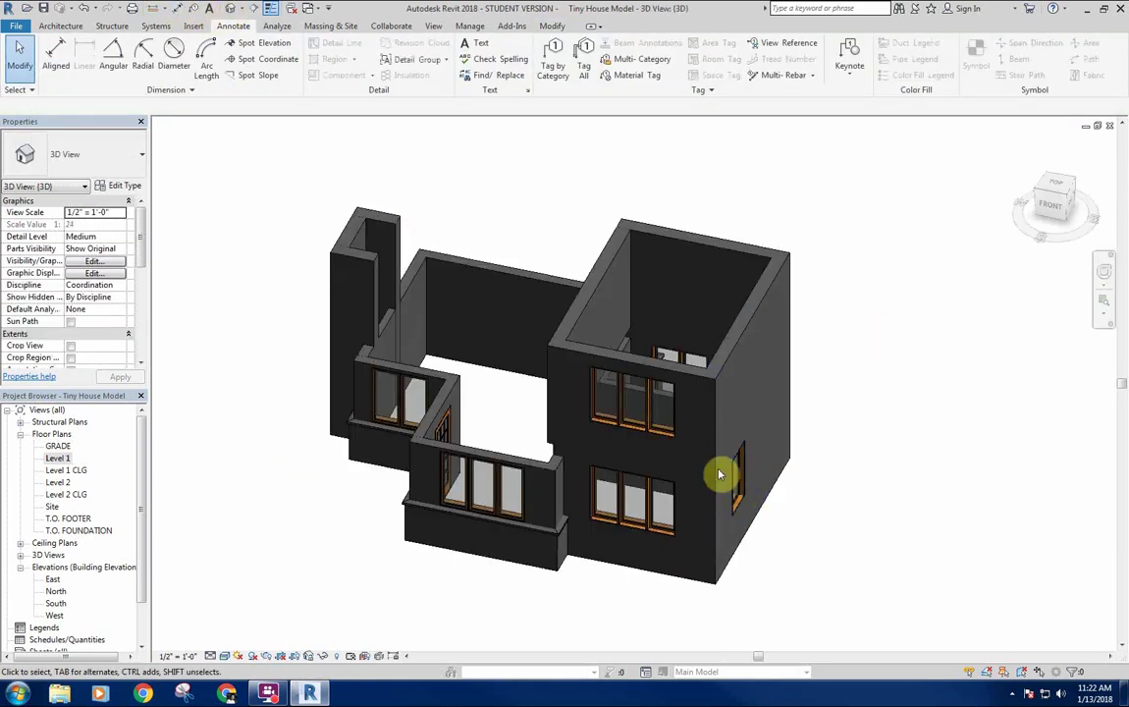
middle_click_drag(721, 468, 682, 393, "shift")
left_click(666, 469)
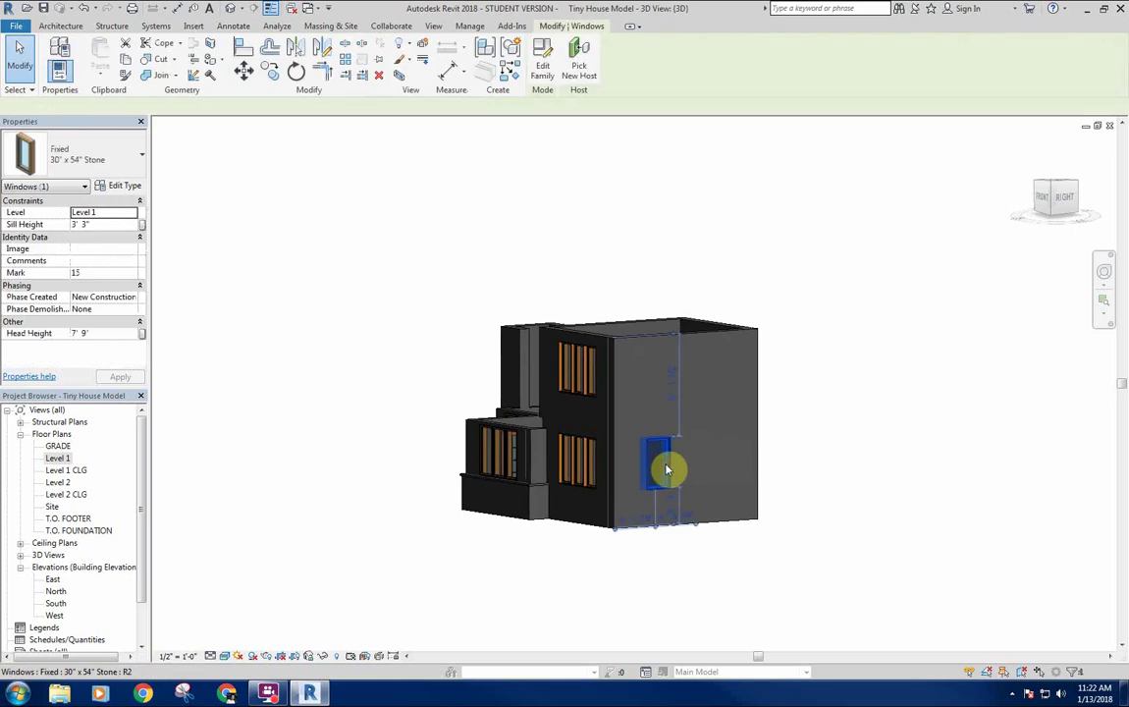
double_click(53, 580)
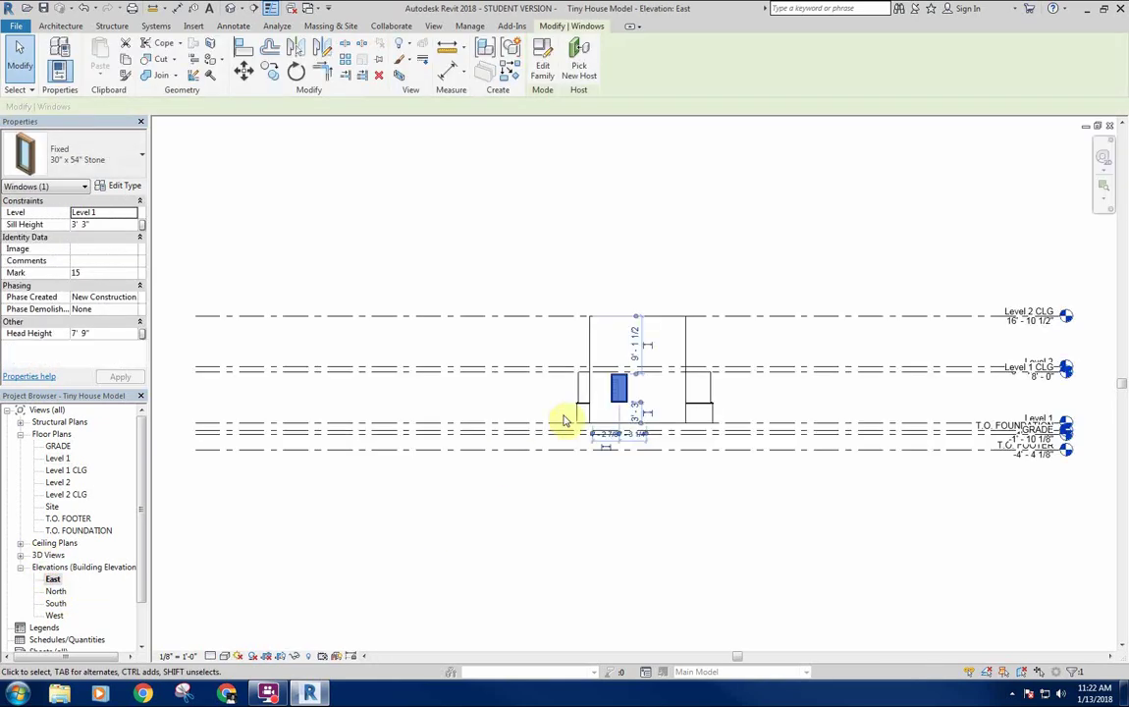
scroll(574, 400, "up", 2)
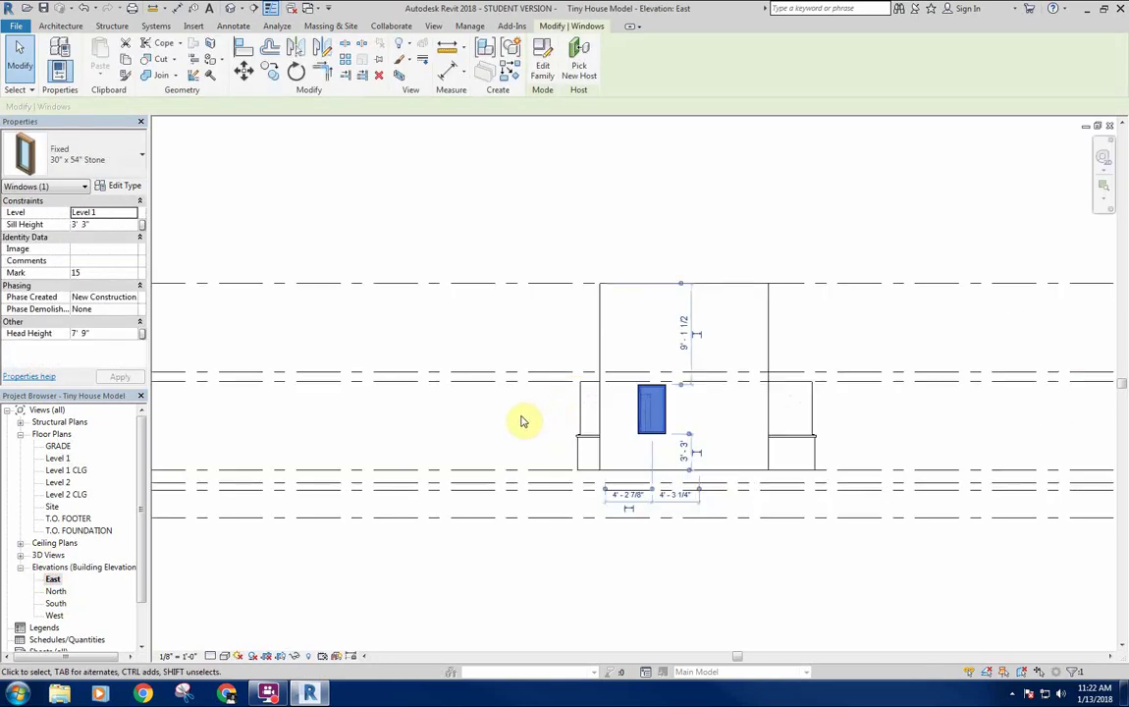
key("c")
key("o")
left_click(504, 447)
left_click(497, 358)
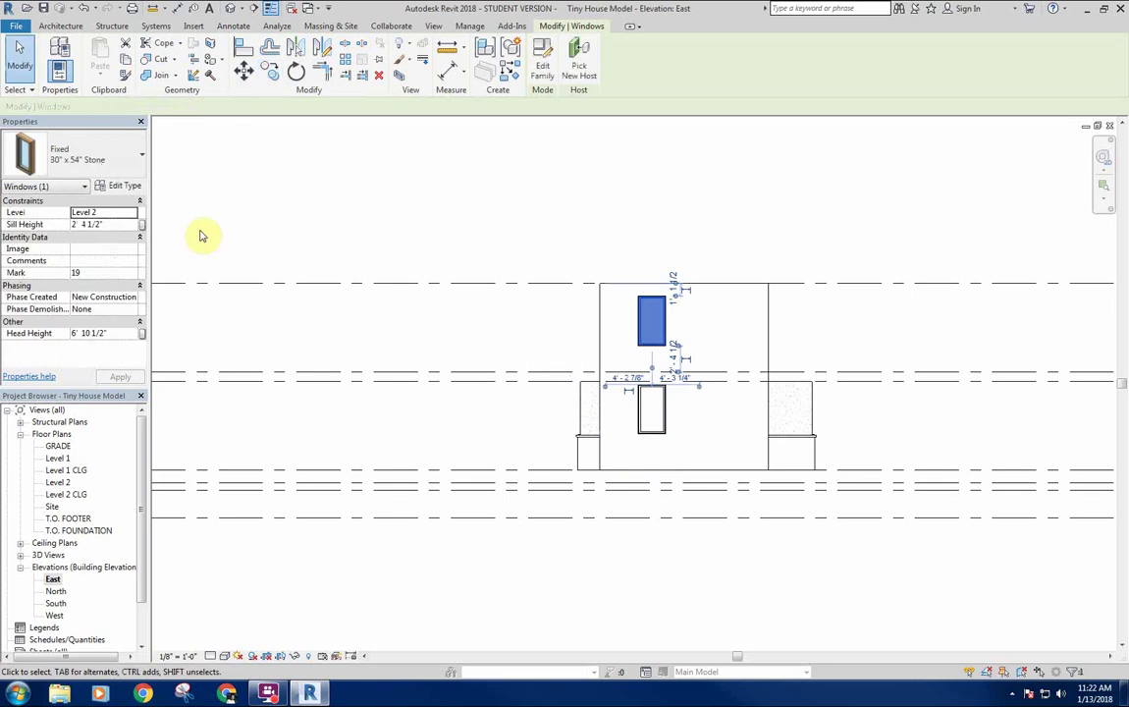
left_click(114, 224)
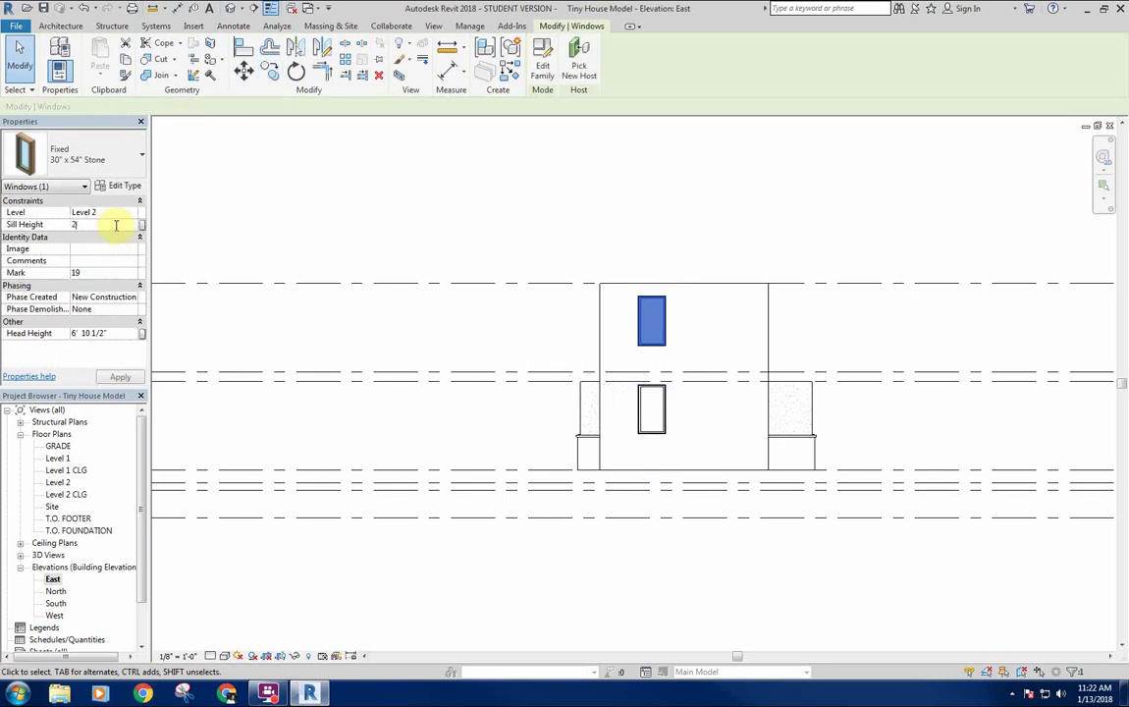
left_click(263, 228)
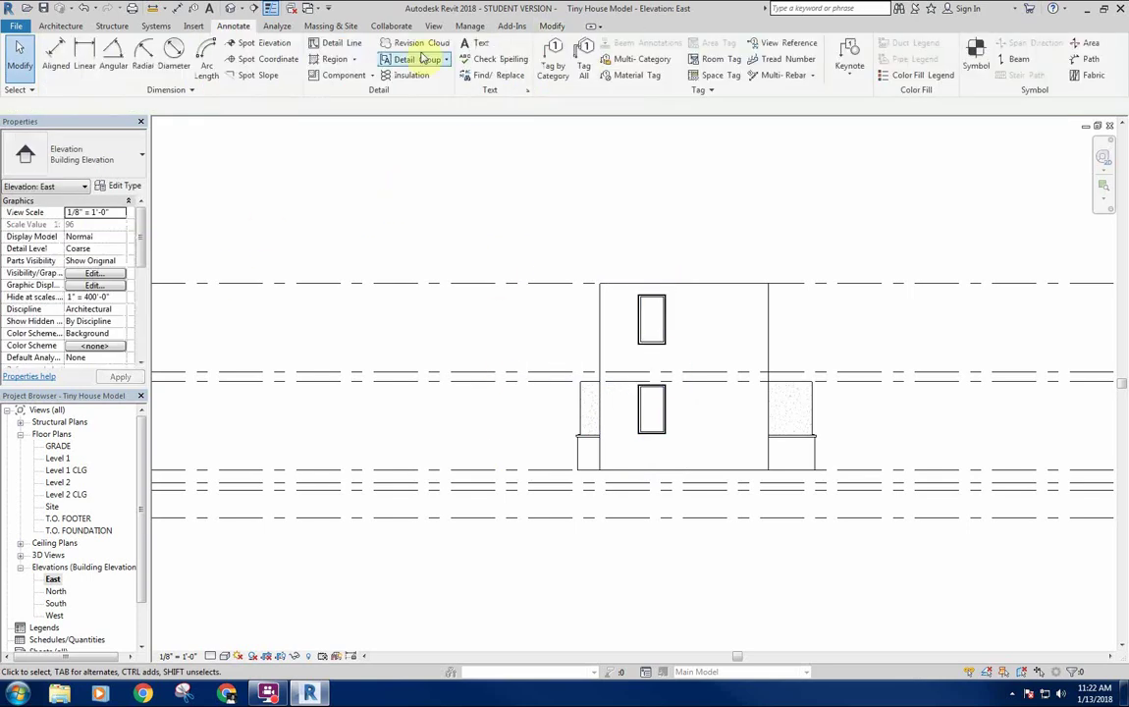
Inspect the windows on all sides of the house in the 3D view, including the stacked pair on the east wall.
left_click(239, 11)
middle_click_drag(650, 305, 677, 383, "shift")
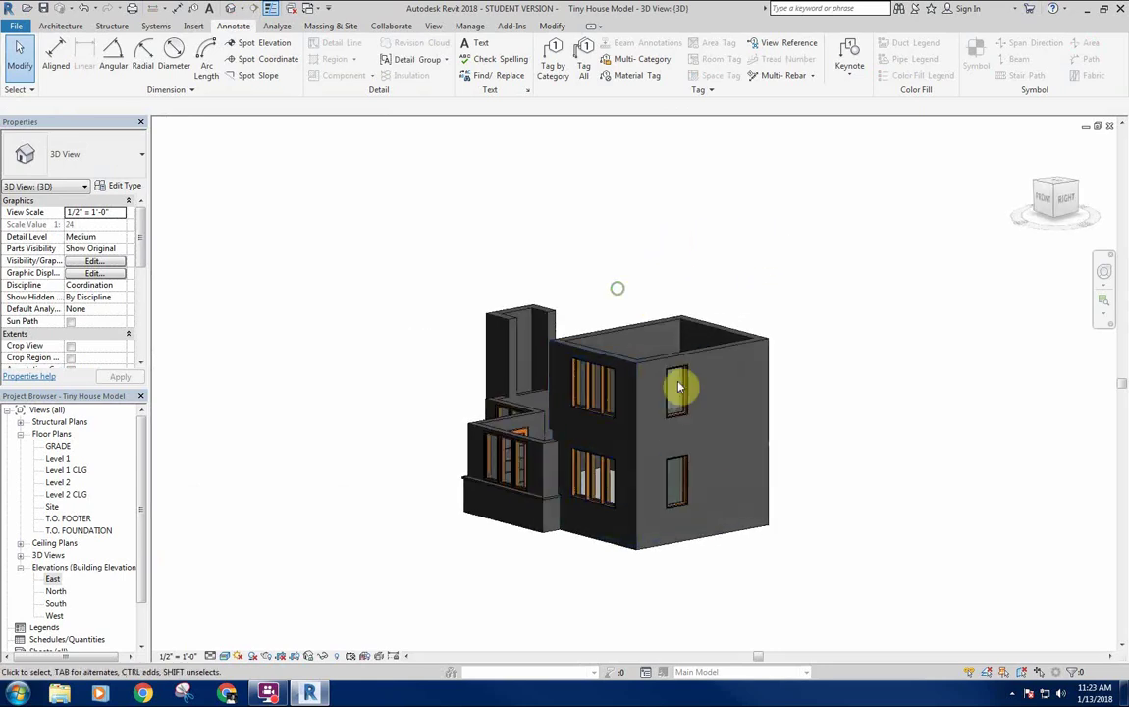
middle_click_drag(608, 383, 737, 591, "shift")
middle_click_drag(819, 495, 422, 230, "shift")
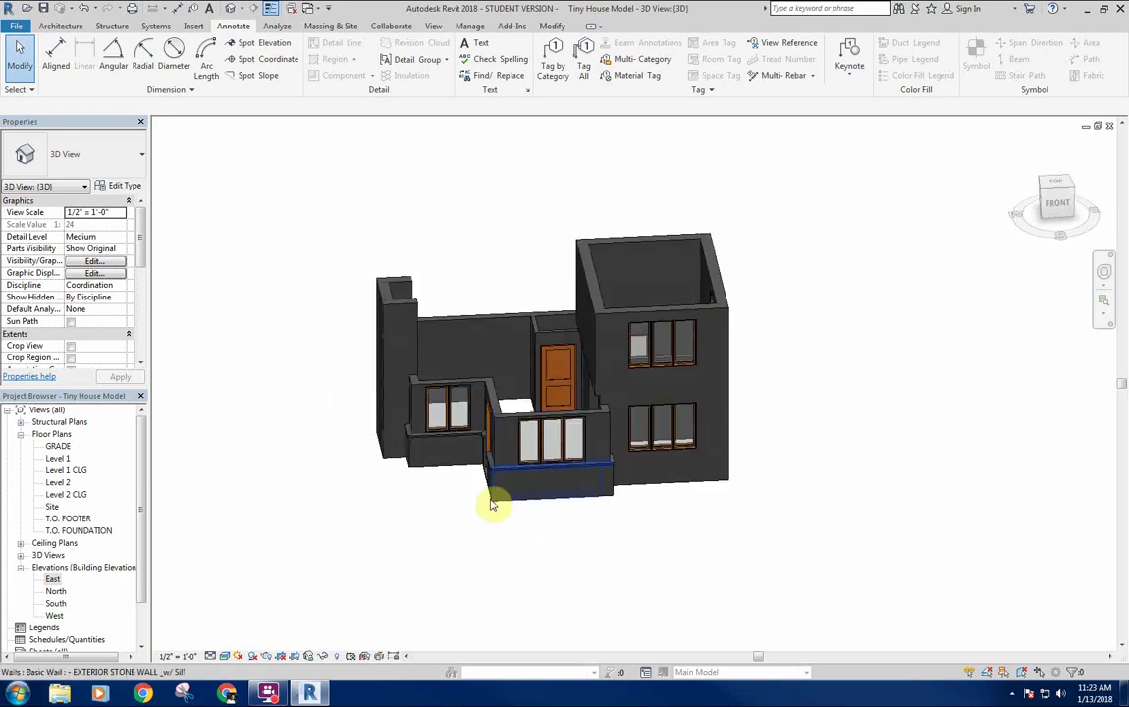
middle_click_drag(555, 542, 442, 520, "shift")
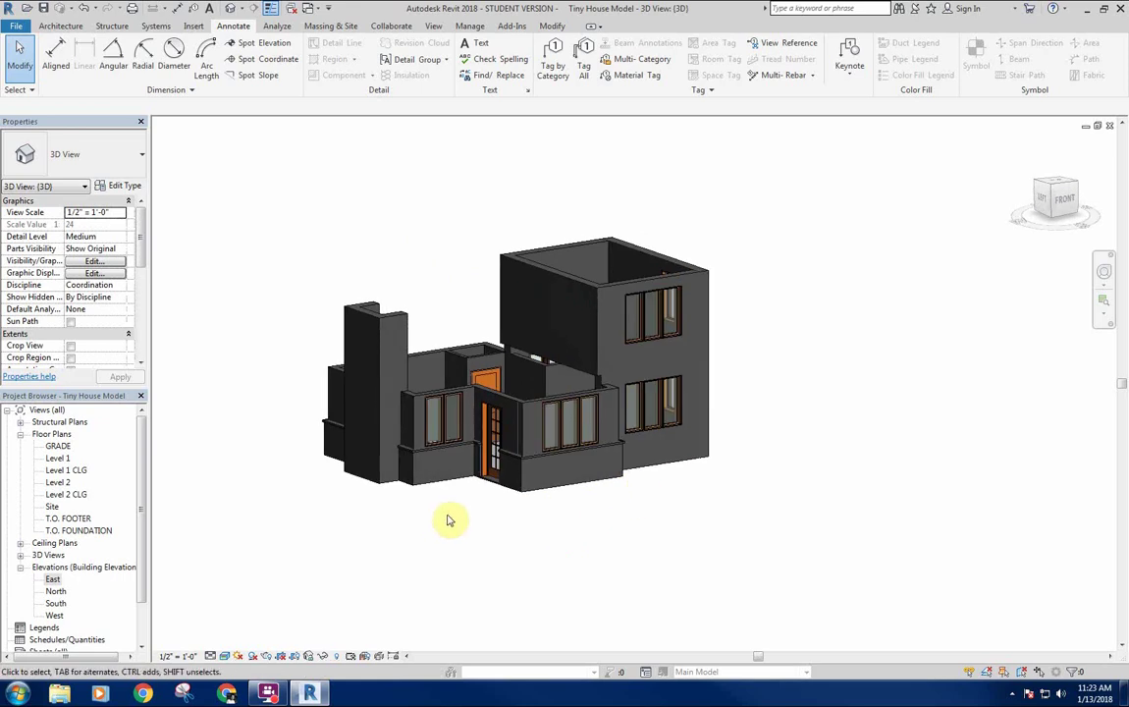
middle_click_drag(447, 300, 447, 332)
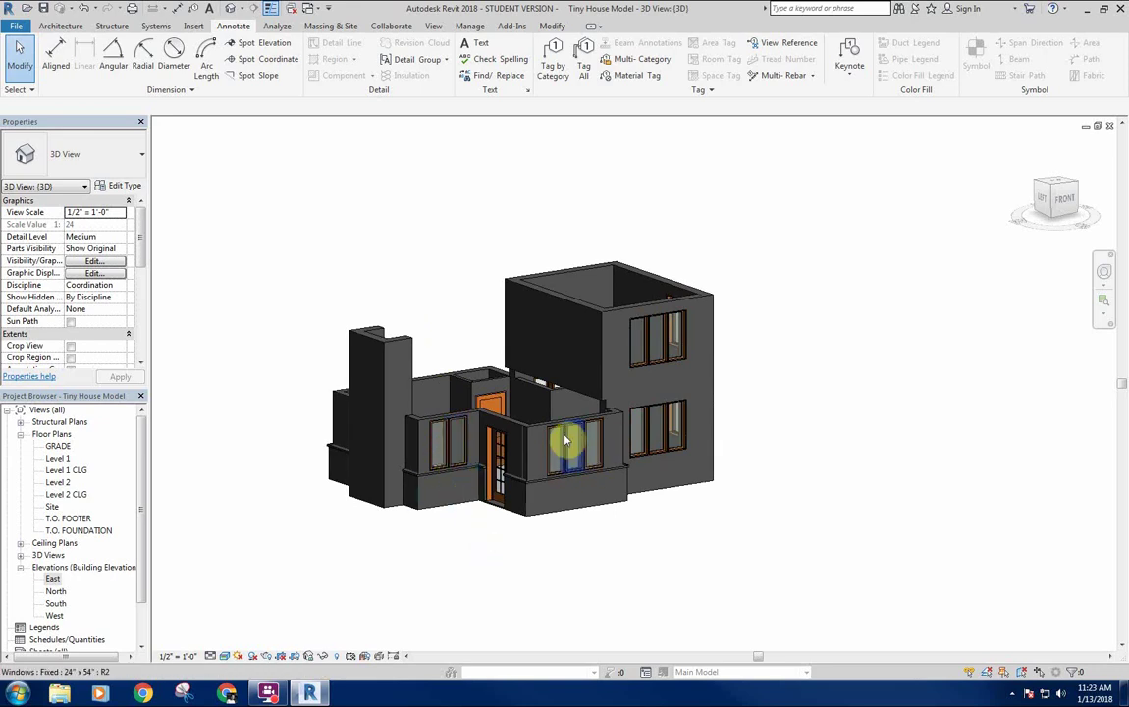
middle_click_drag(744, 482, 738, 474)
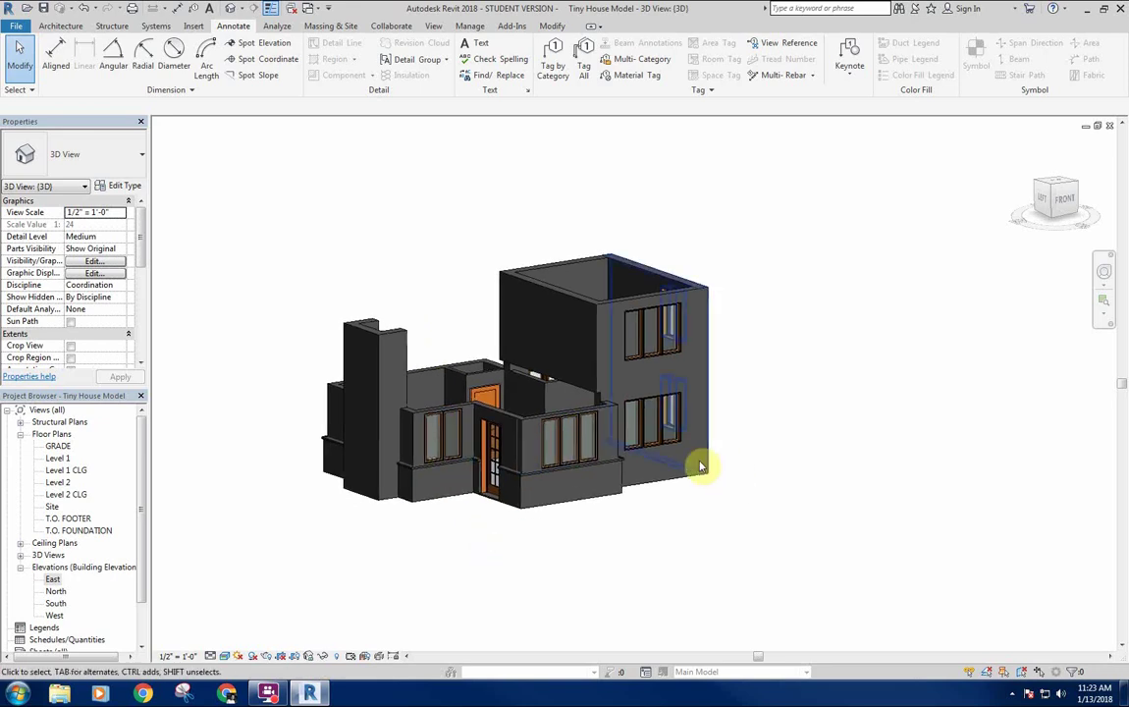
middle_click_drag(771, 415, 794, 426)
middle_click_drag(492, 324, 522, 331)
Review the type properties of the middle 24" x 54" window in the low front wall without changing them.
left_click(613, 472)
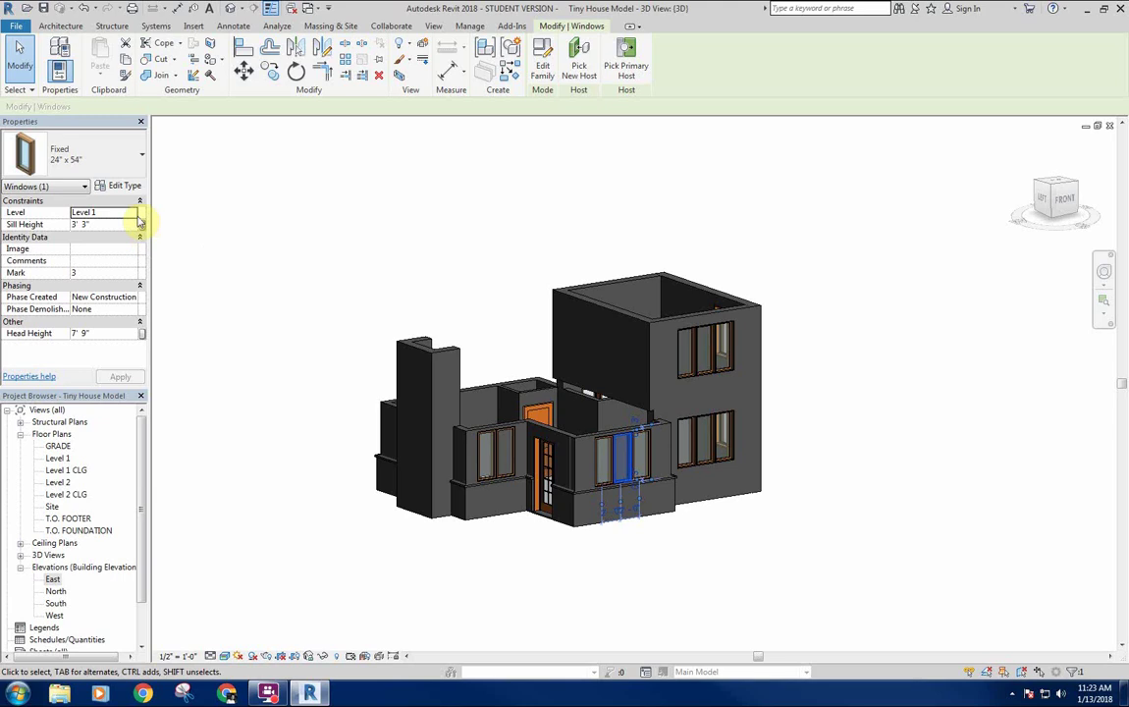
left_click(121, 187)
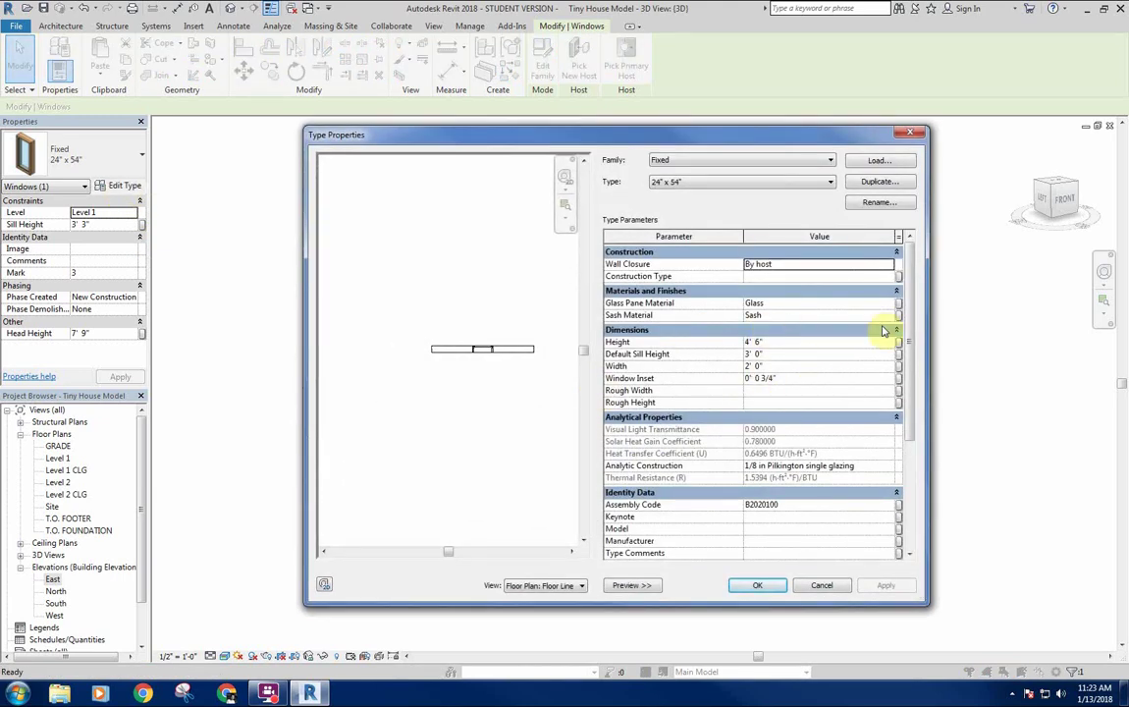
left_click(822, 585)
left_click(708, 560)
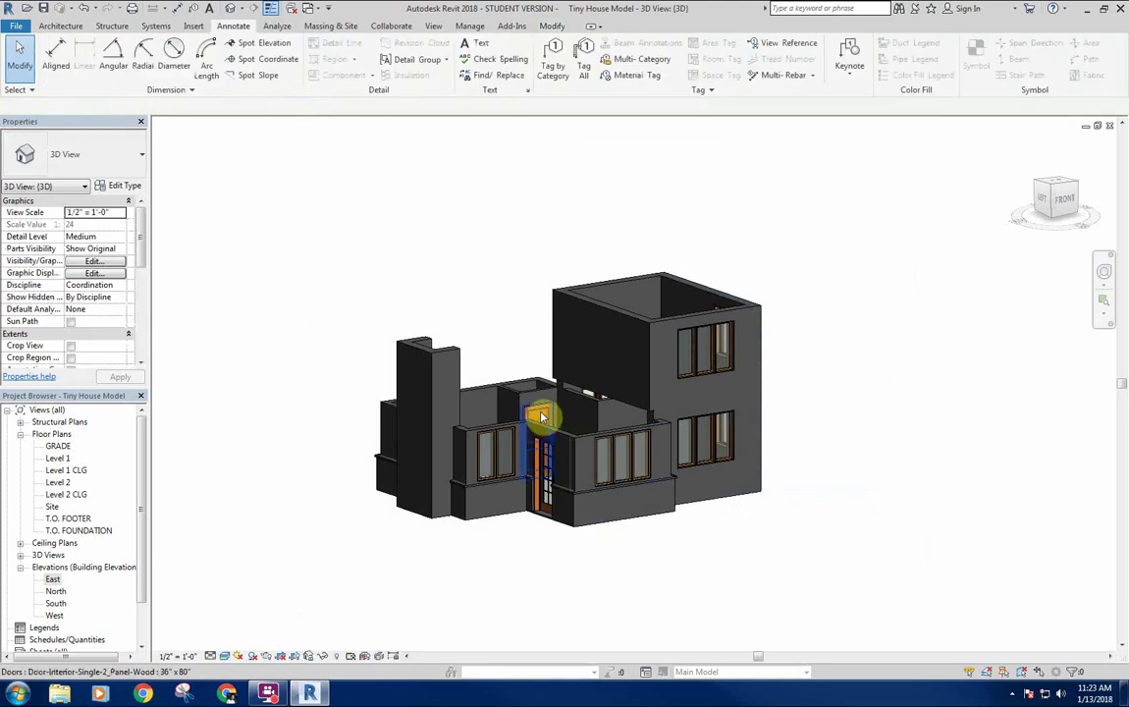
Examine the front entry, chimney and surrounding front windows up close in the 3D model.
middle_click_drag(485, 275, 485, 290, "shift")
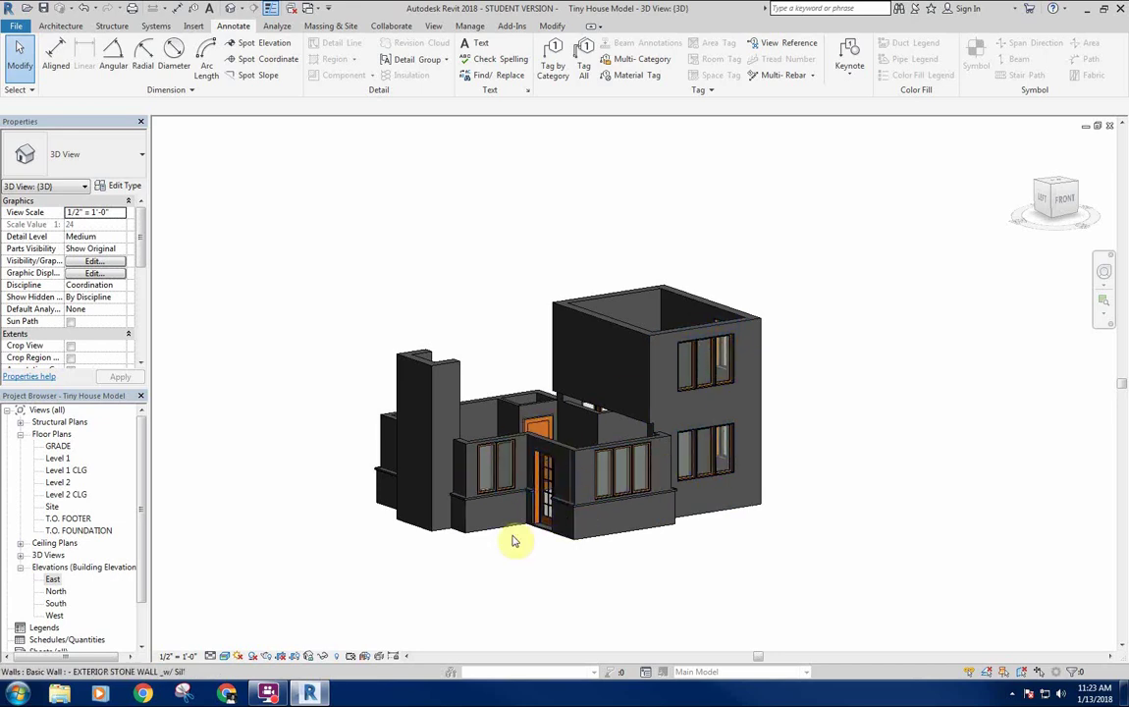
scroll(774, 535, "up", 2)
middle_click_drag(717, 556, 824, 596)
scroll(759, 591, "up", 1)
middle_click_drag(468, 275, 542, 263)
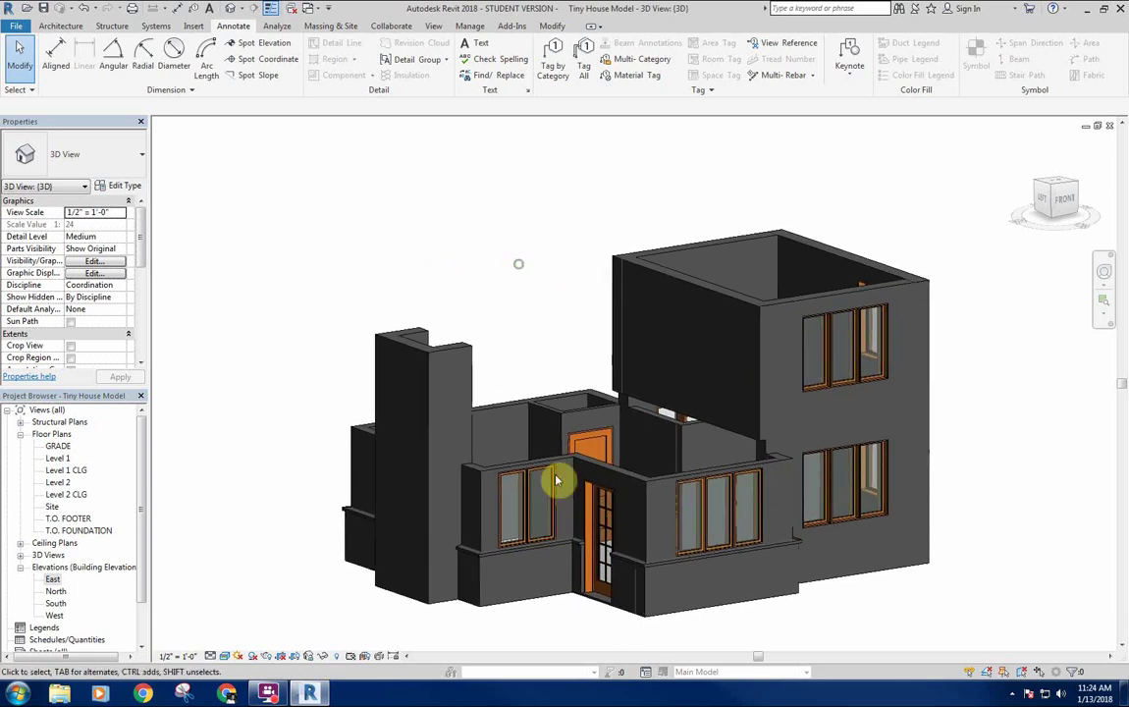
scroll(537, 282, "down", 4)
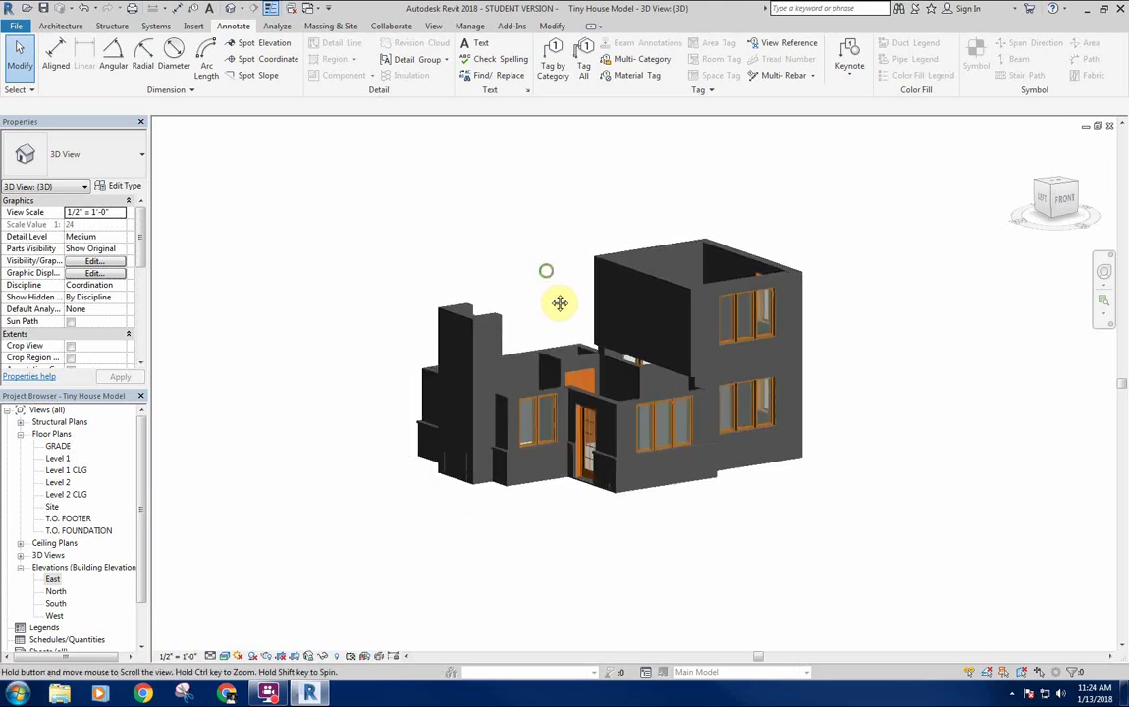
middle_click_drag(486, 346, 545, 304, "shift")
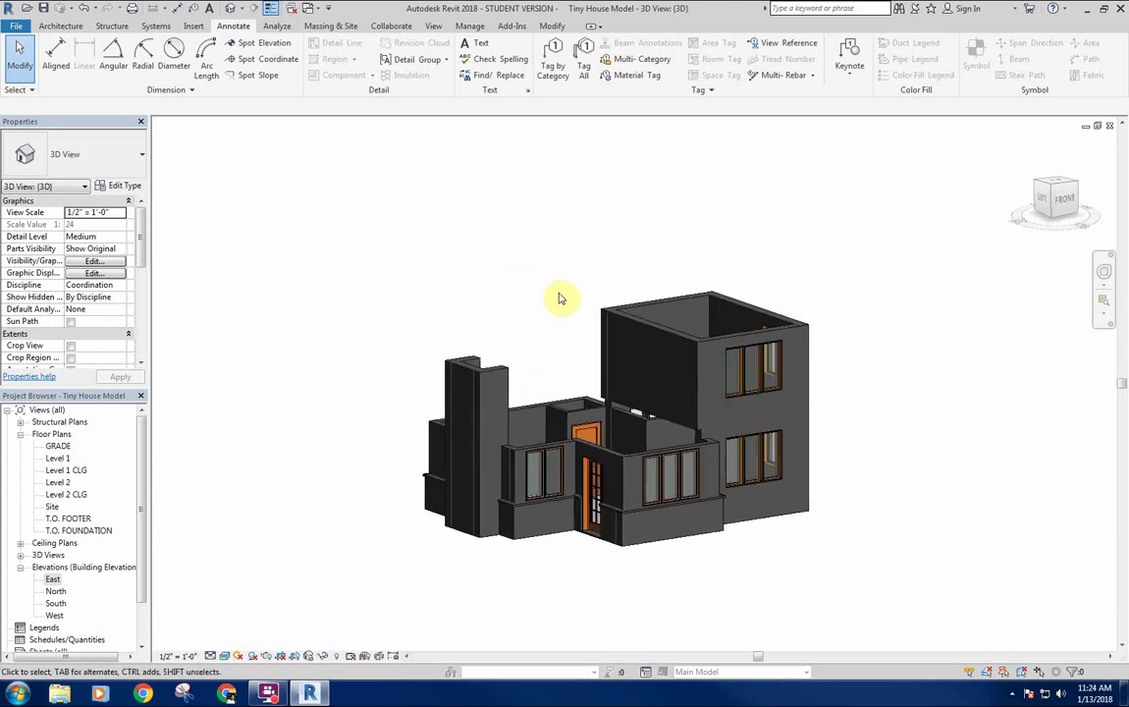